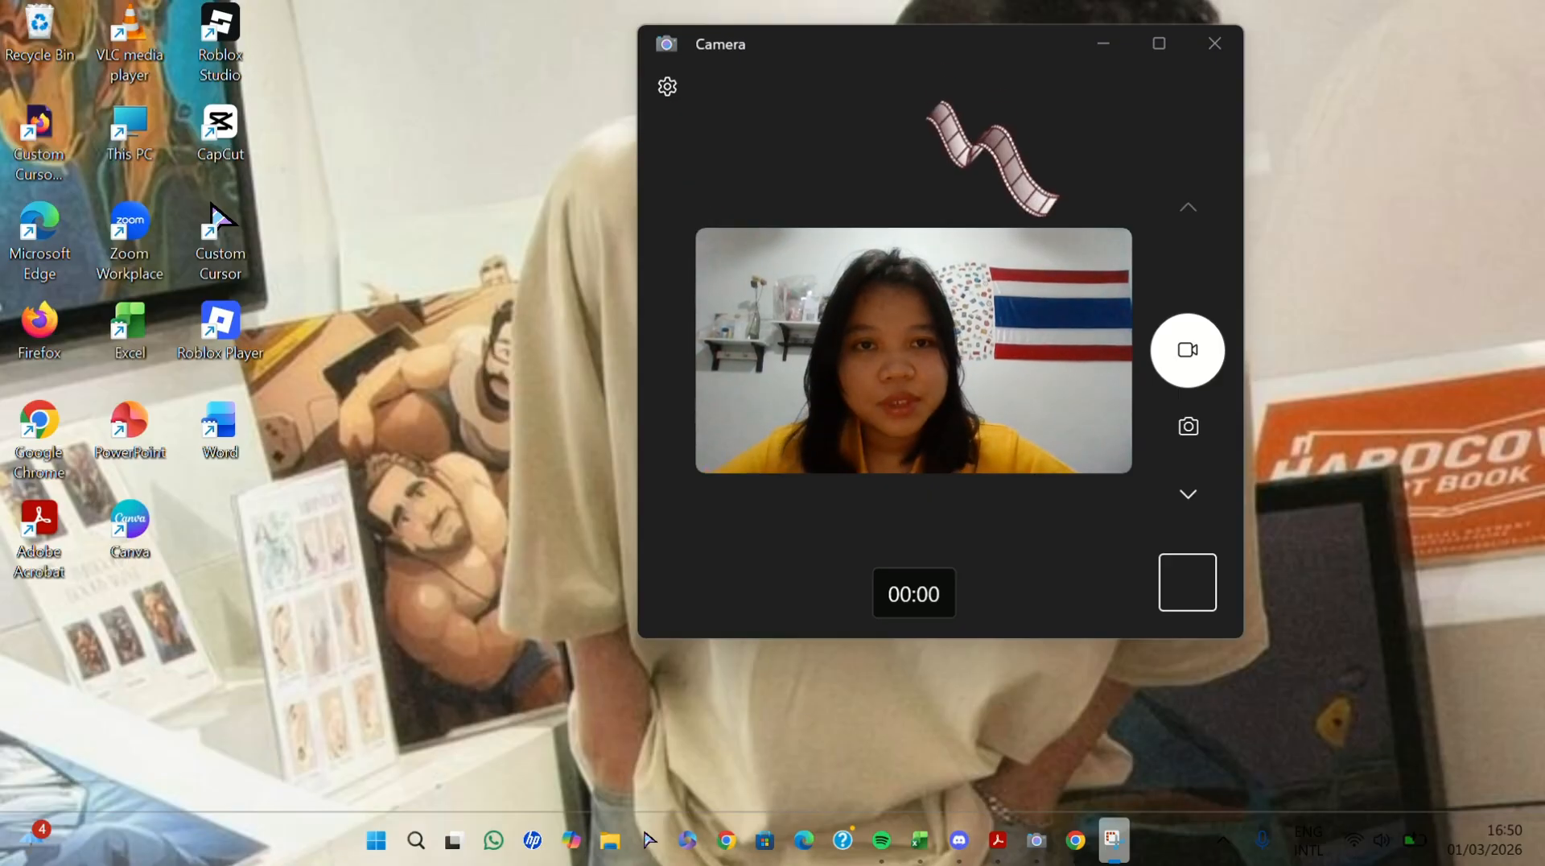
- Switch to Chrome and arrange it side by side with the Camera window, giving the browser the wider share of the screen
{"action": "left_click", "coordinate": [969, 91]}
{"action": "left_click_drag", "start_coordinate": [975, 55], "coordinate": [1222, 33]}
{"action": "mouse_move", "coordinate": [1078, 833]}
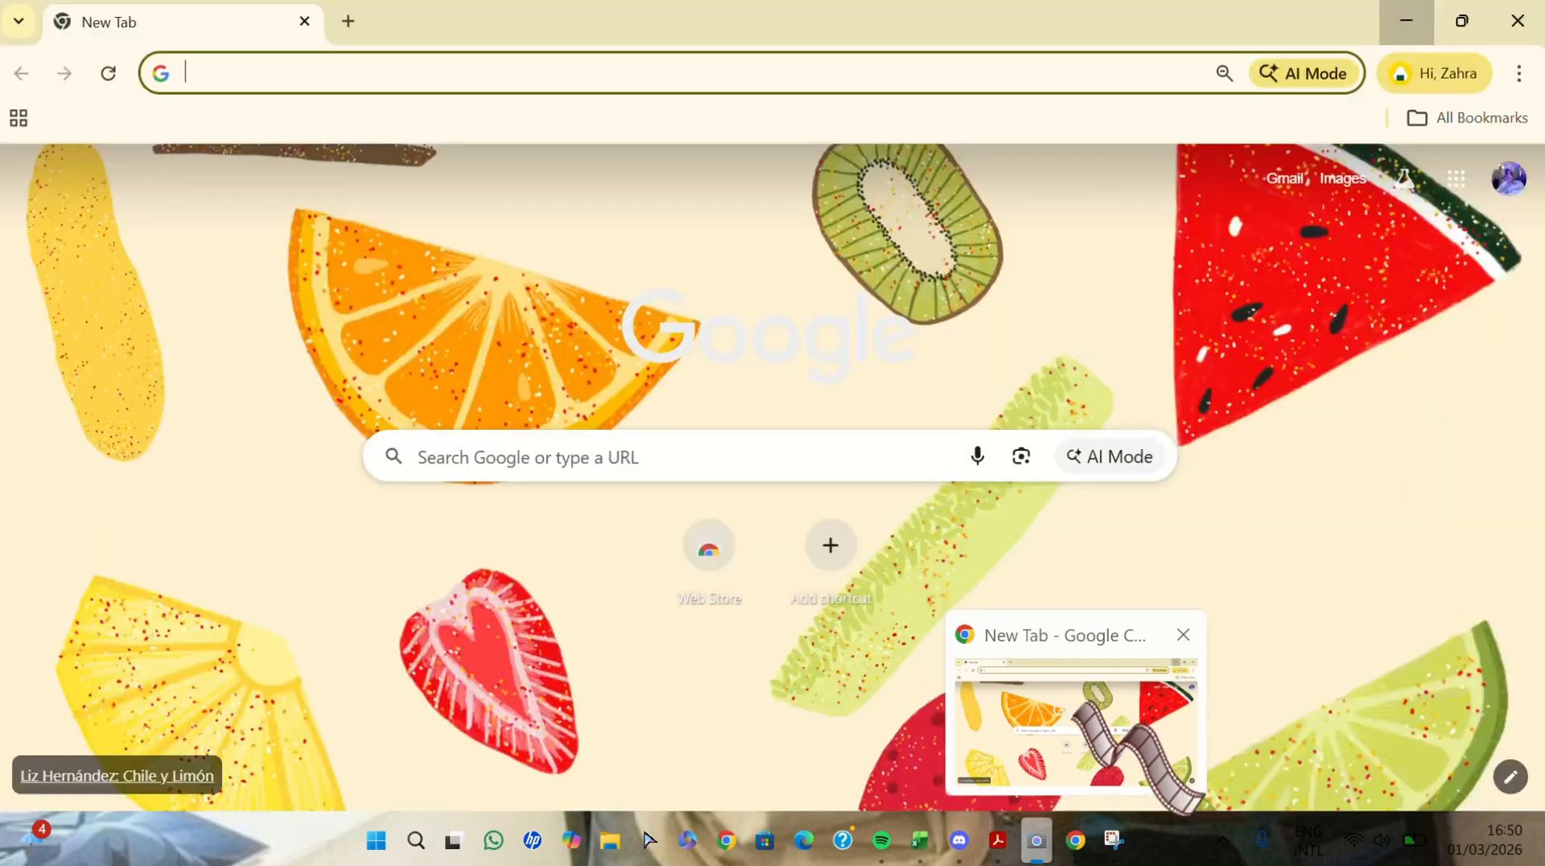
{"action": "left_click", "coordinate": [1078, 704]}
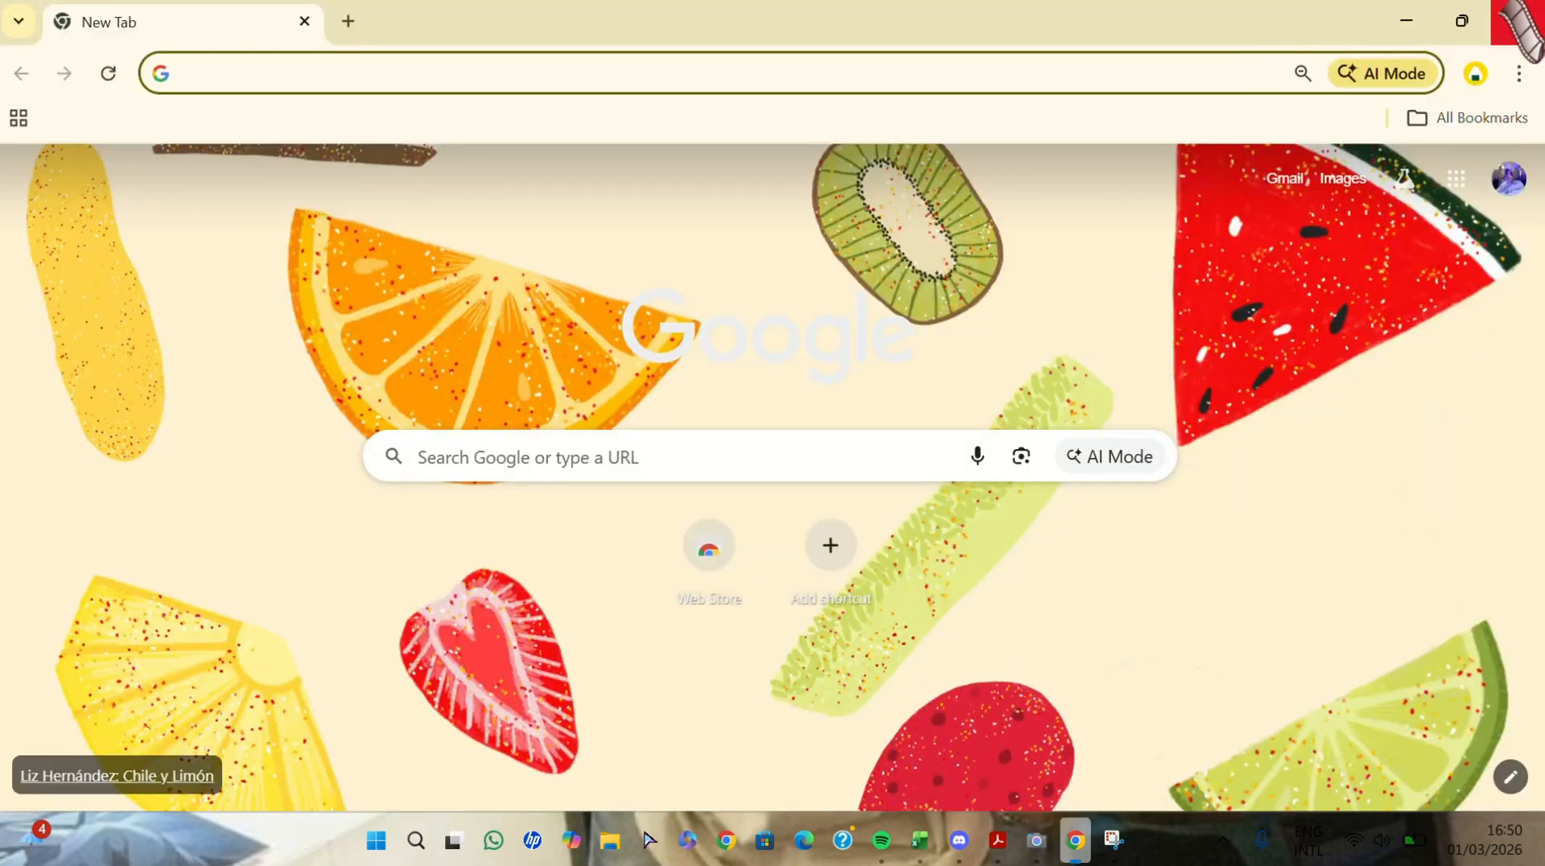
{"action": "mouse_move", "coordinate": [1463, 21]}
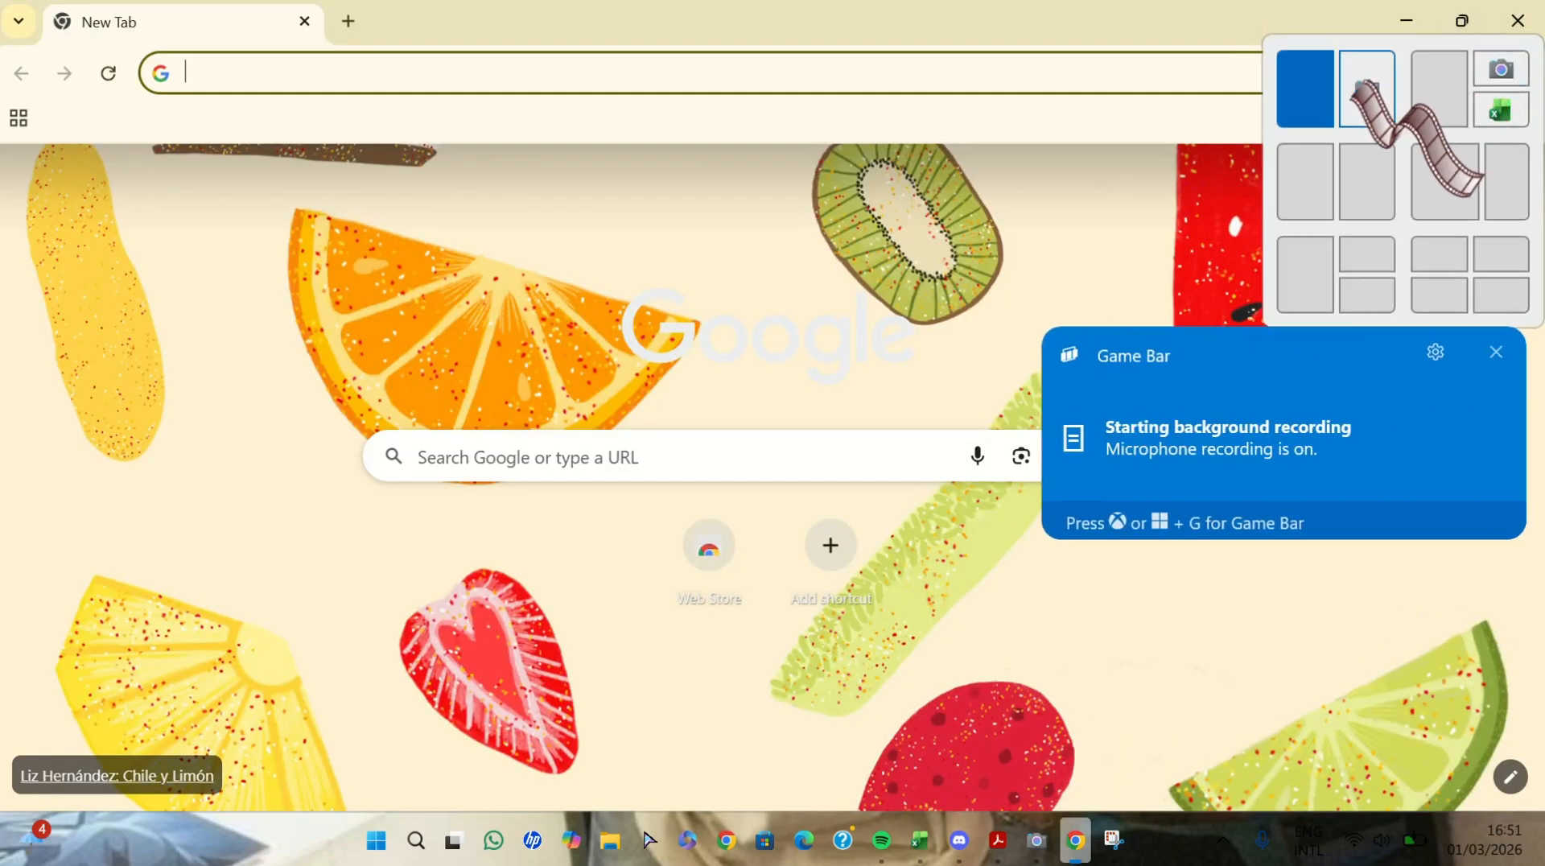
{"action": "left_click", "coordinate": [1321, 89]}
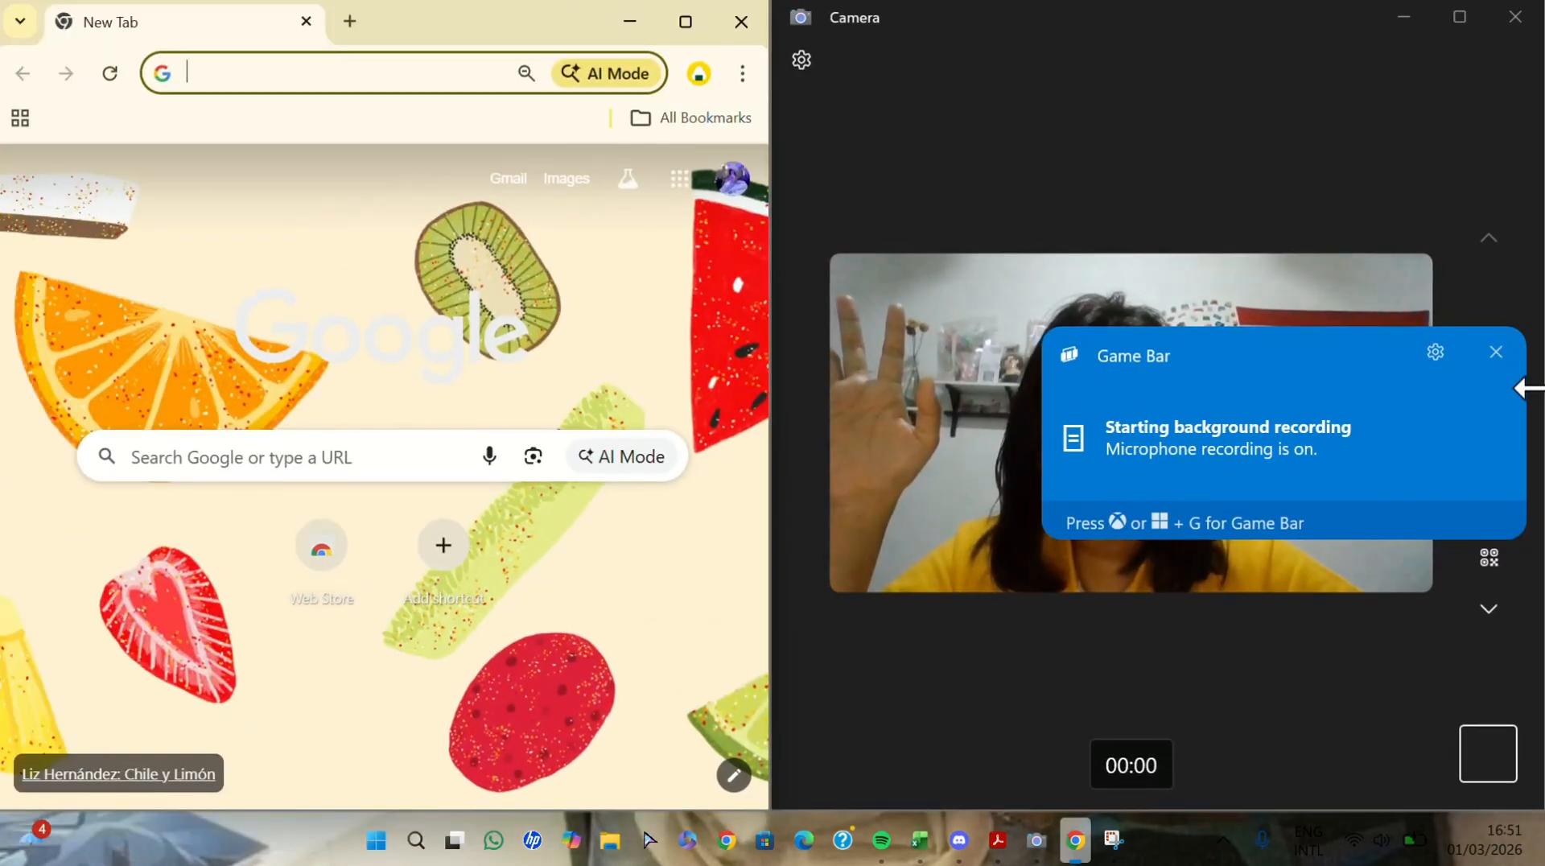
{"action": "left_click", "coordinate": [1496, 353]}
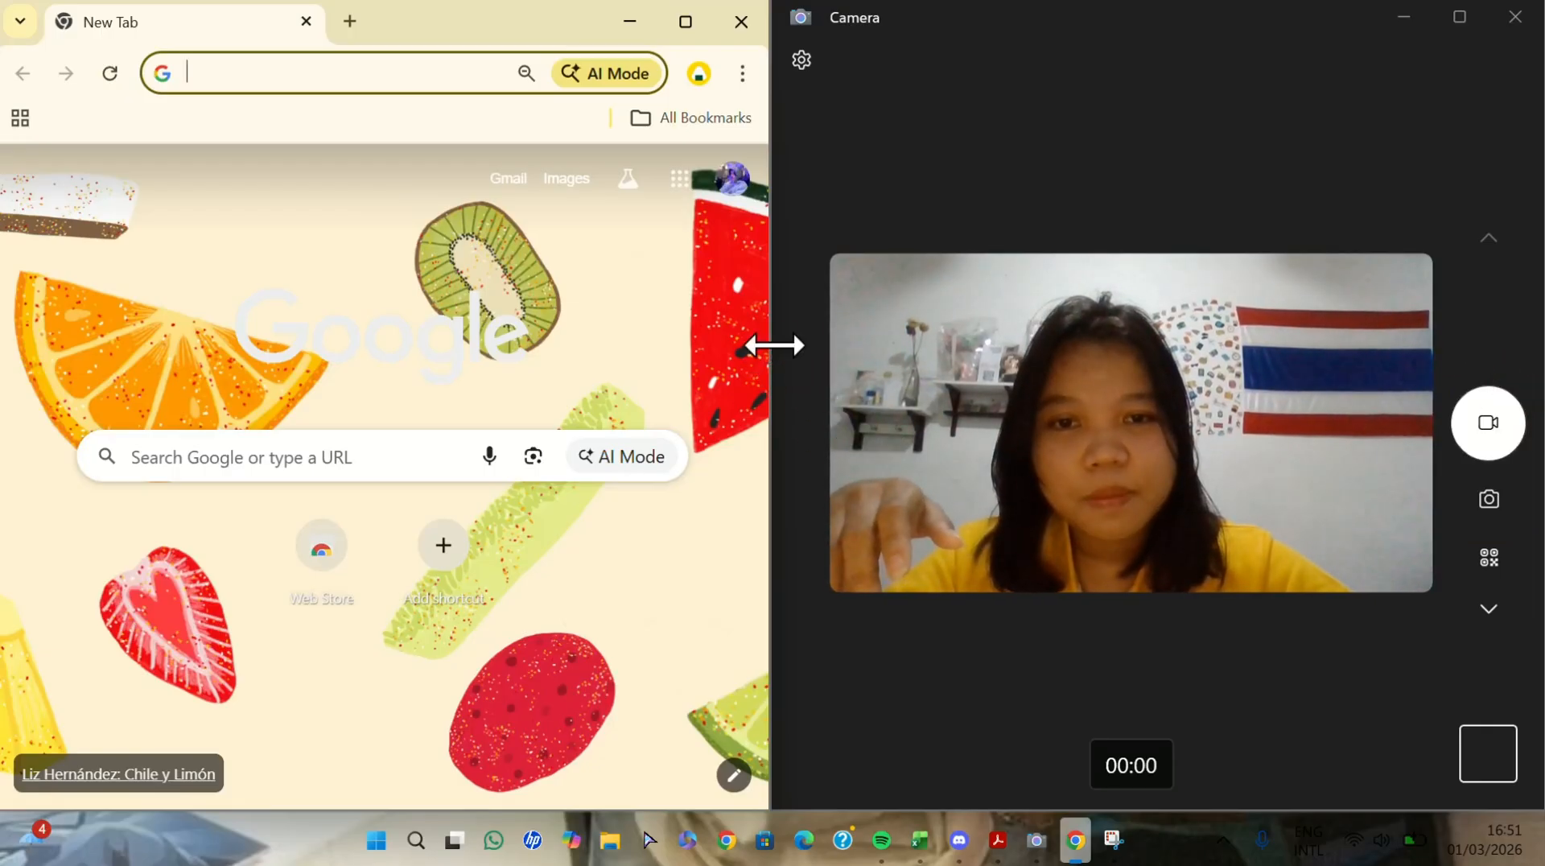
{"action": "left_click_drag", "start_coordinate": [772, 345], "coordinate": [907, 344]}
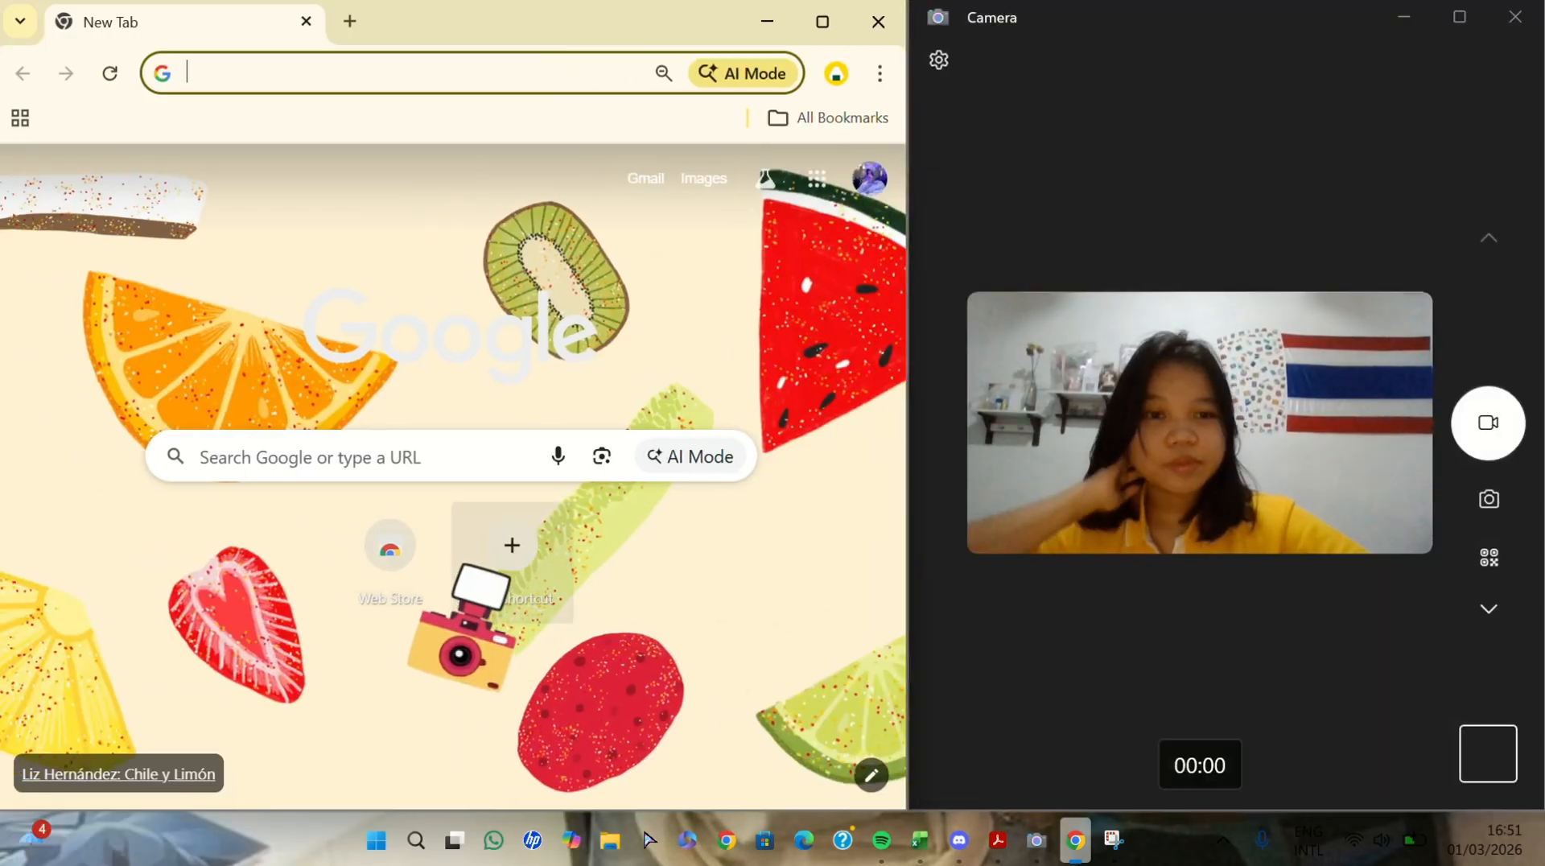
- Search Google for "idx" and open the IDX website of PT Bursa Efek Indonesia
{"action": "left_click", "coordinate": [421, 459]}
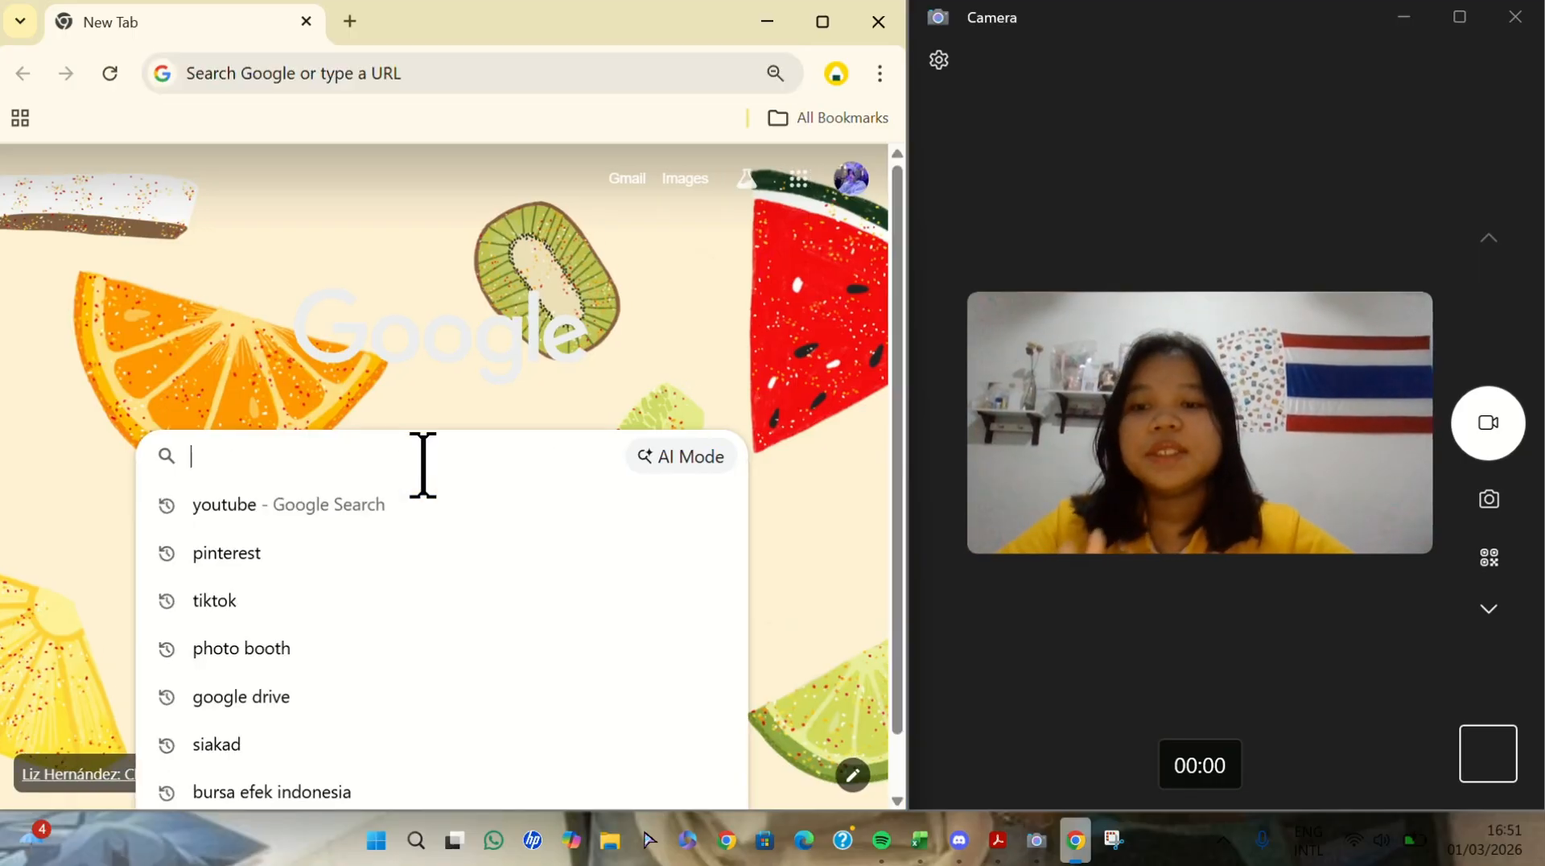
{"action": "type", "text": "id"}
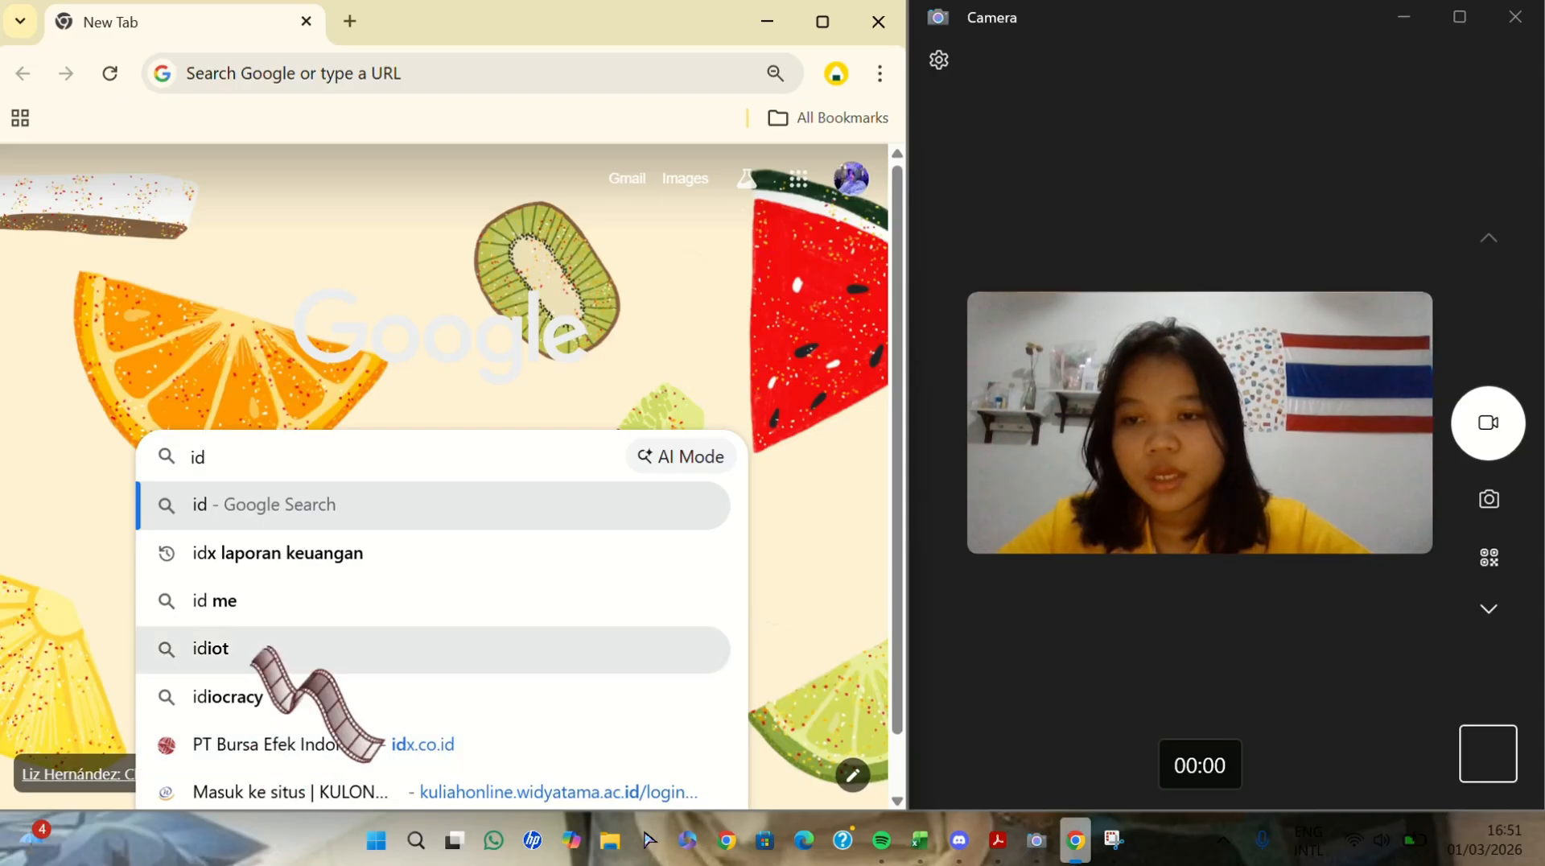
{"action": "type", "text": "x"}
{"action": "key", "text": "Return"}
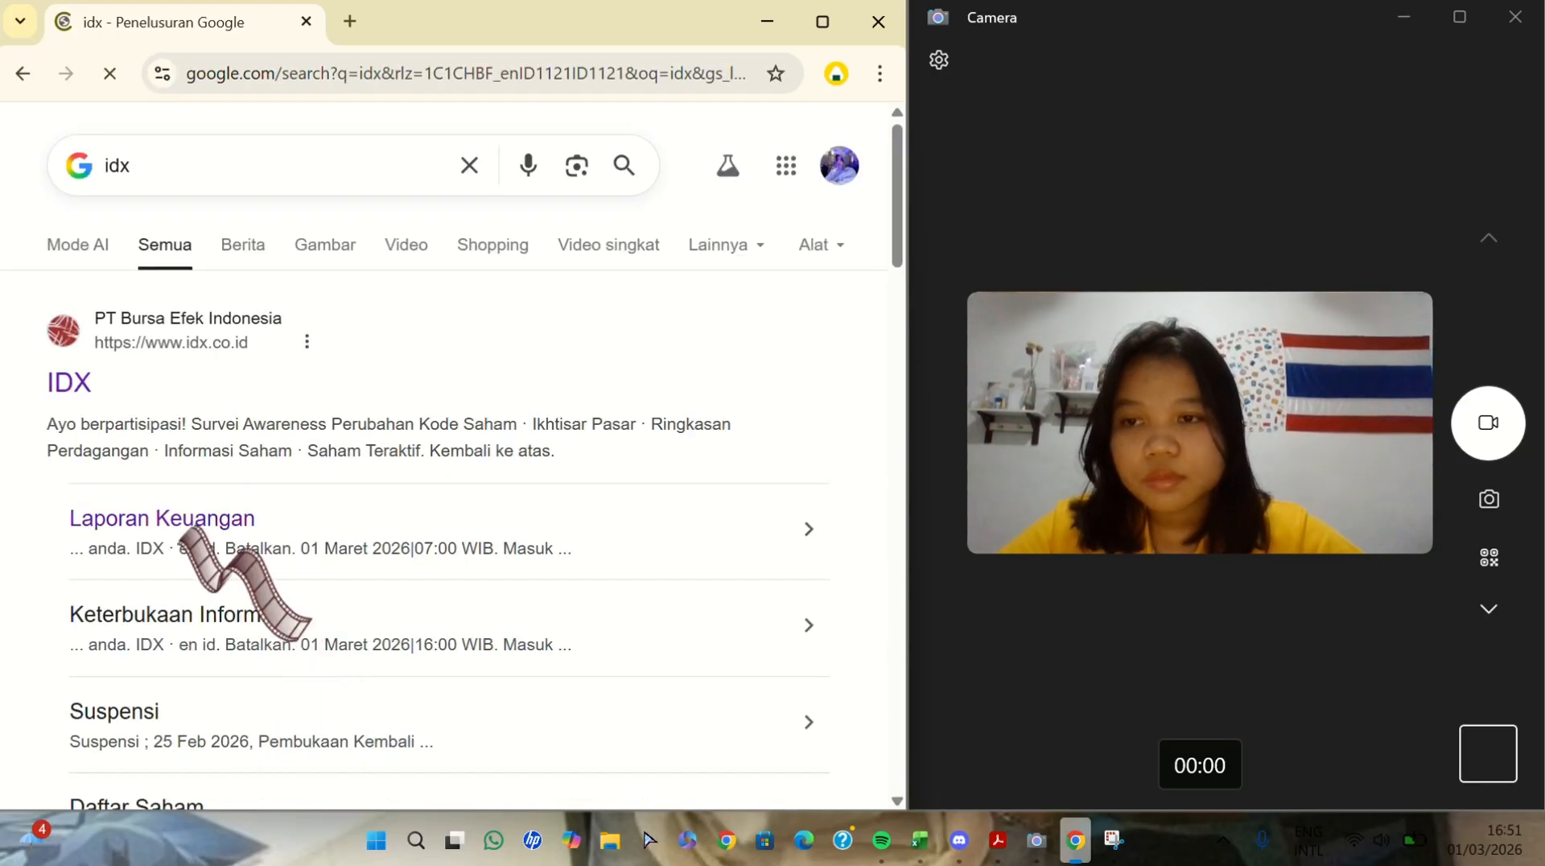
{"action": "left_click", "coordinate": [64, 382]}
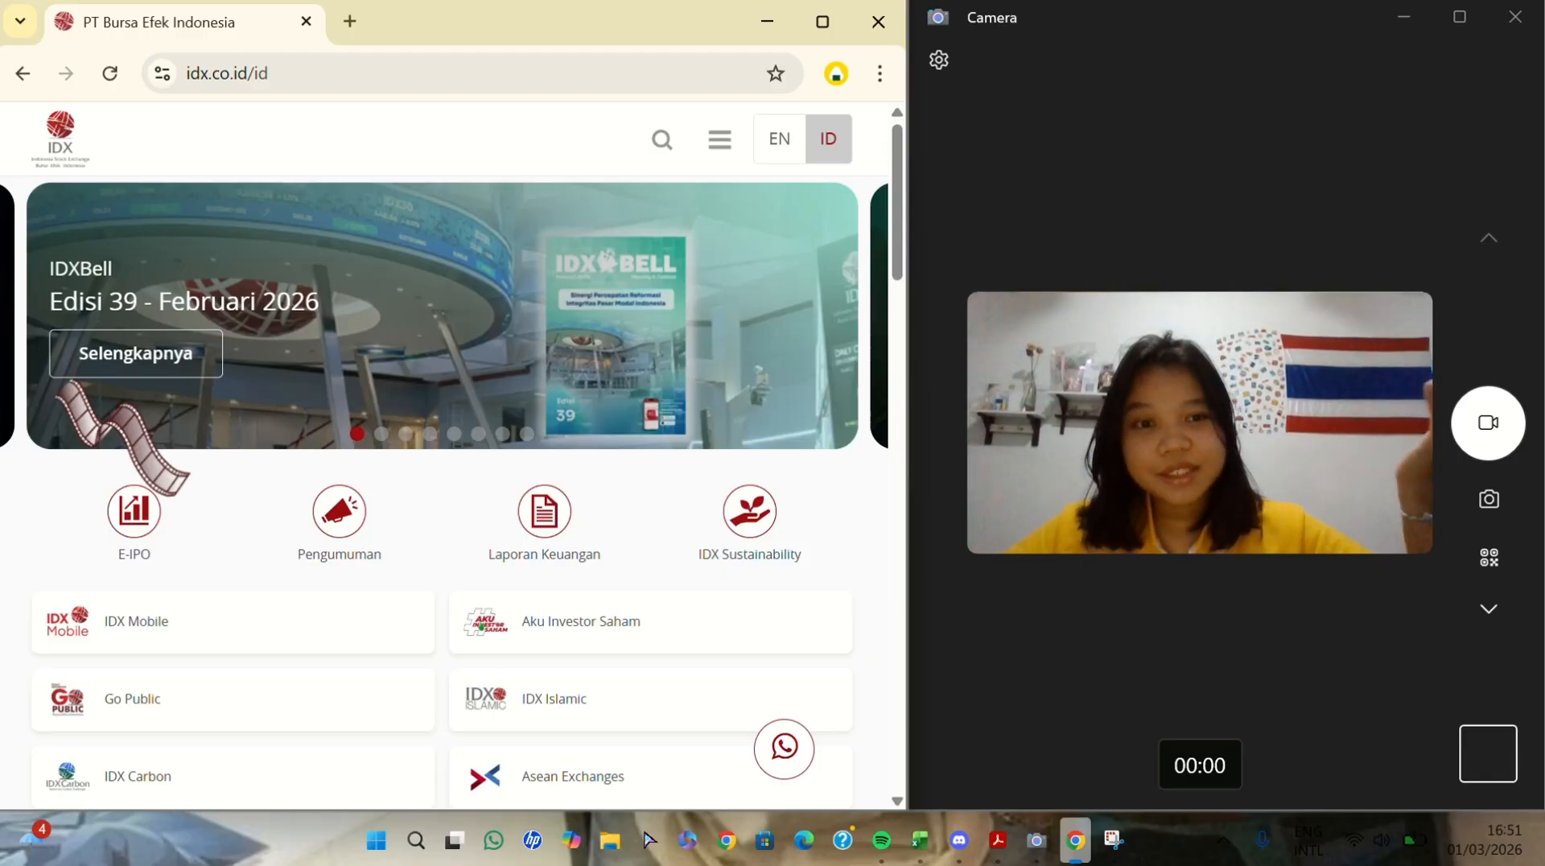
- Look over the IDX home page and open its Laporan Keuangan section
{"action": "scroll", "coordinate": [515, 700], "scroll_direction": "down", "scroll_amount": 12}
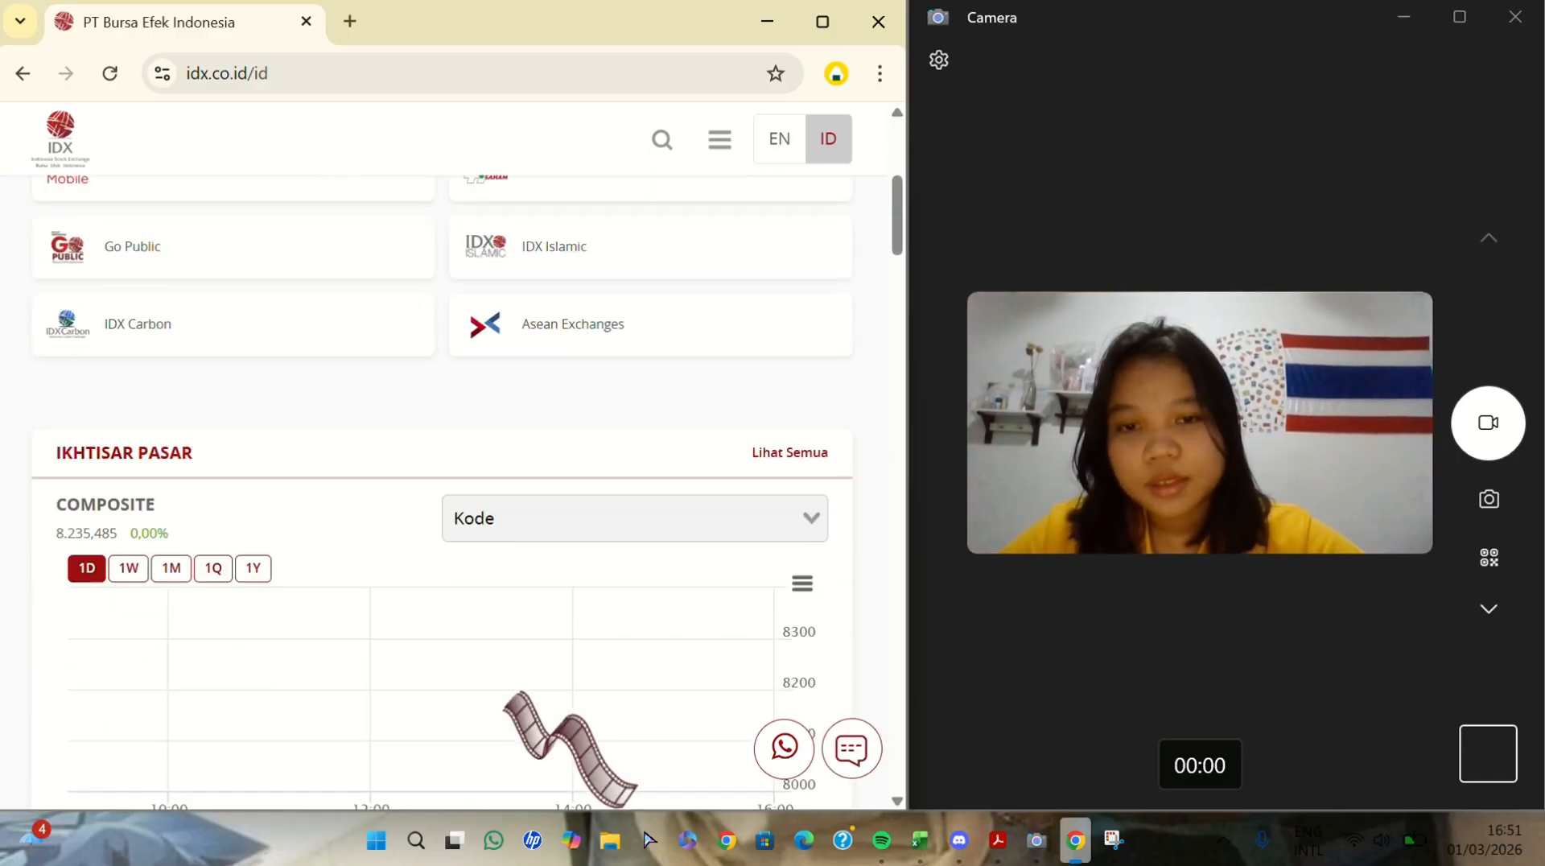
{"action": "scroll", "coordinate": [517, 693], "scroll_direction": "down", "scroll_amount": 15}
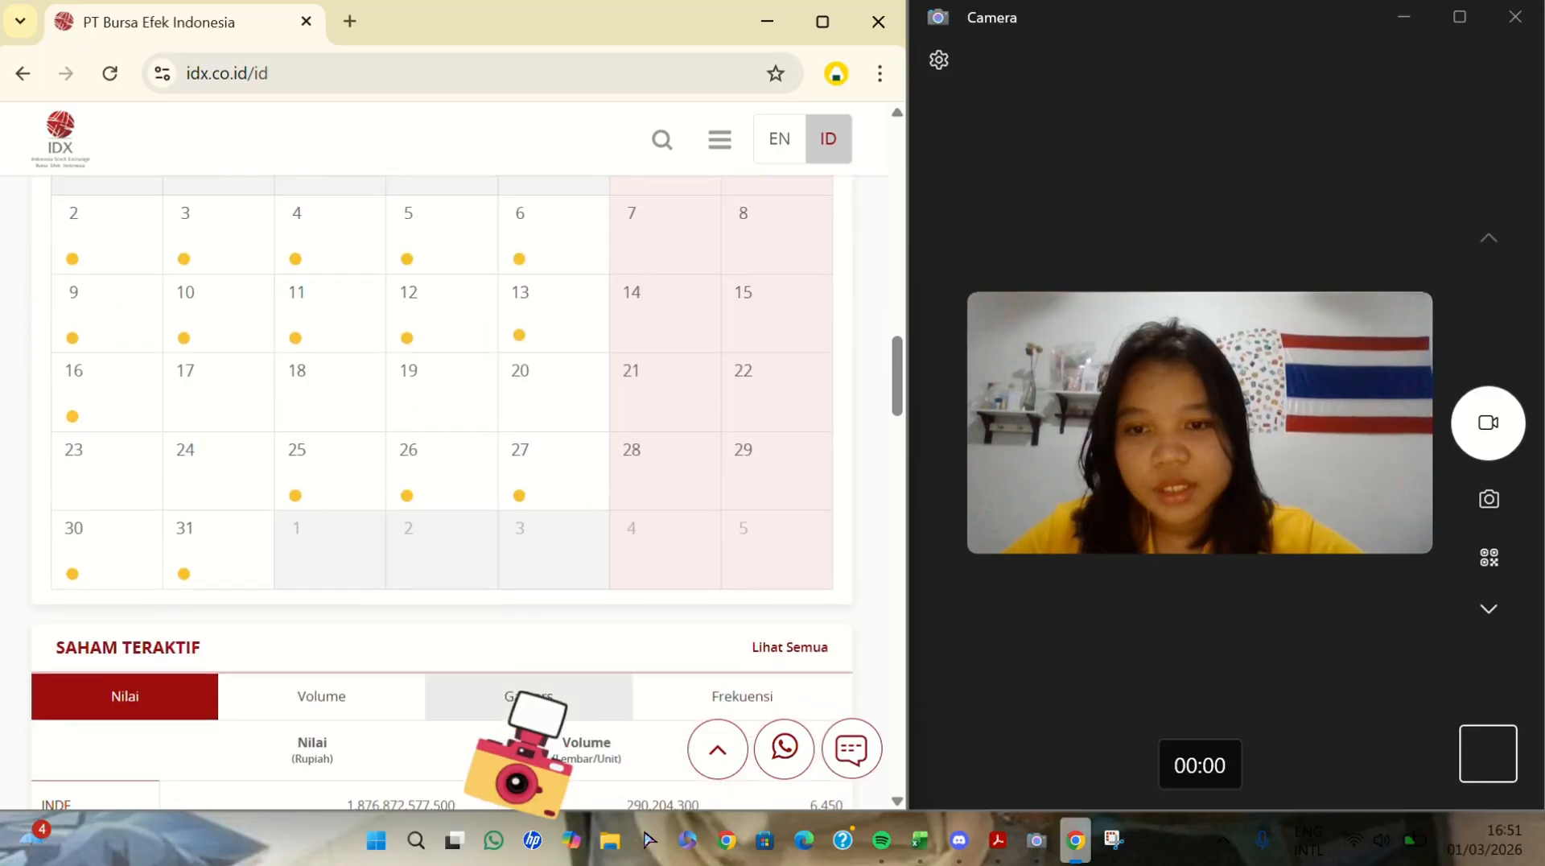
{"action": "scroll", "coordinate": [517, 694], "scroll_direction": "up", "scroll_amount": 20}
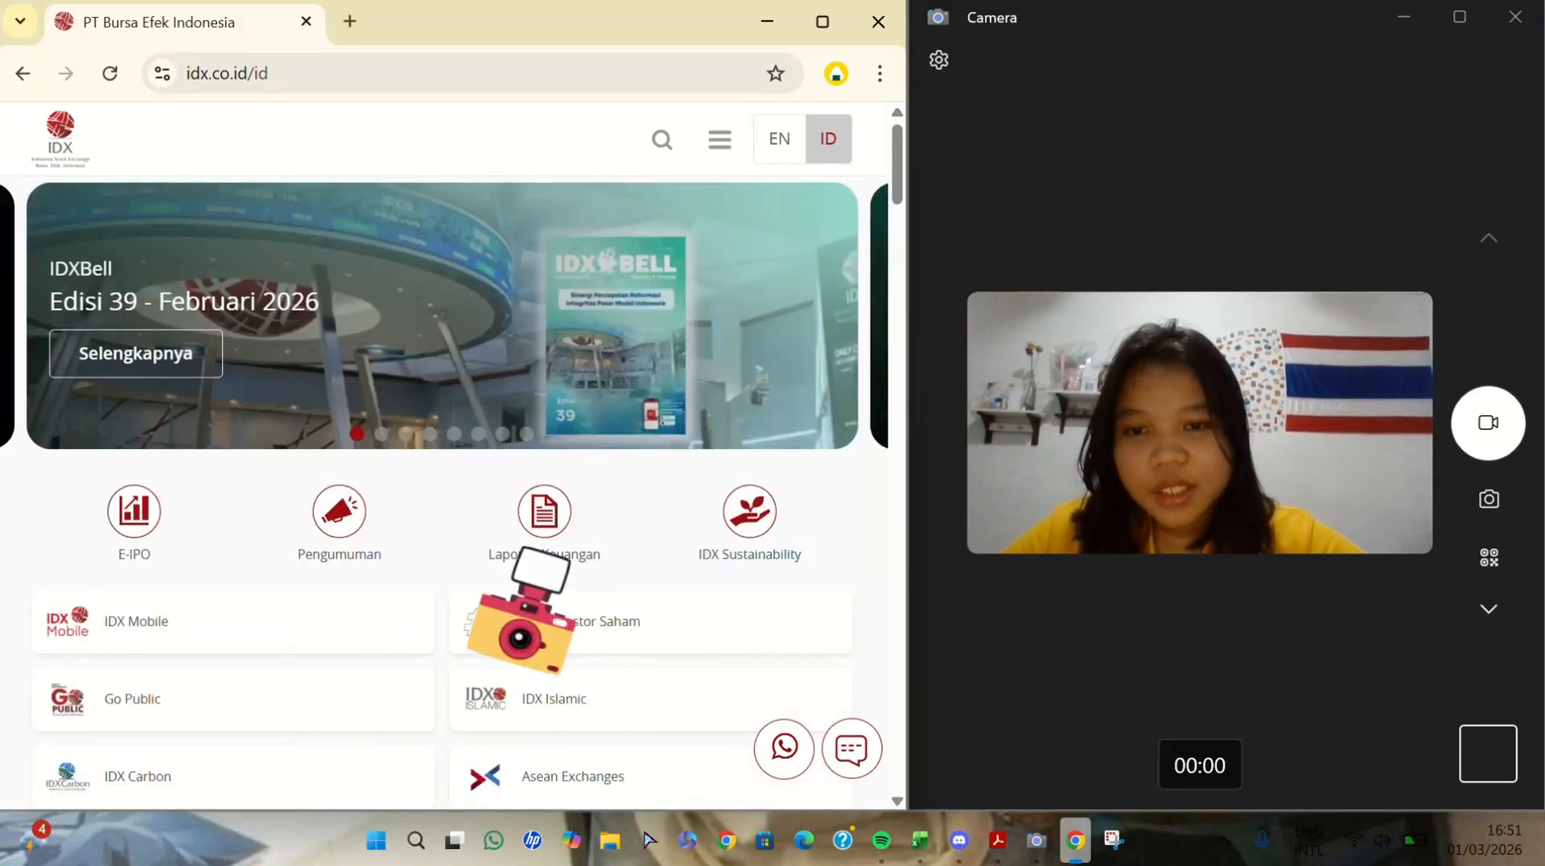
{"action": "left_click", "coordinate": [544, 531]}
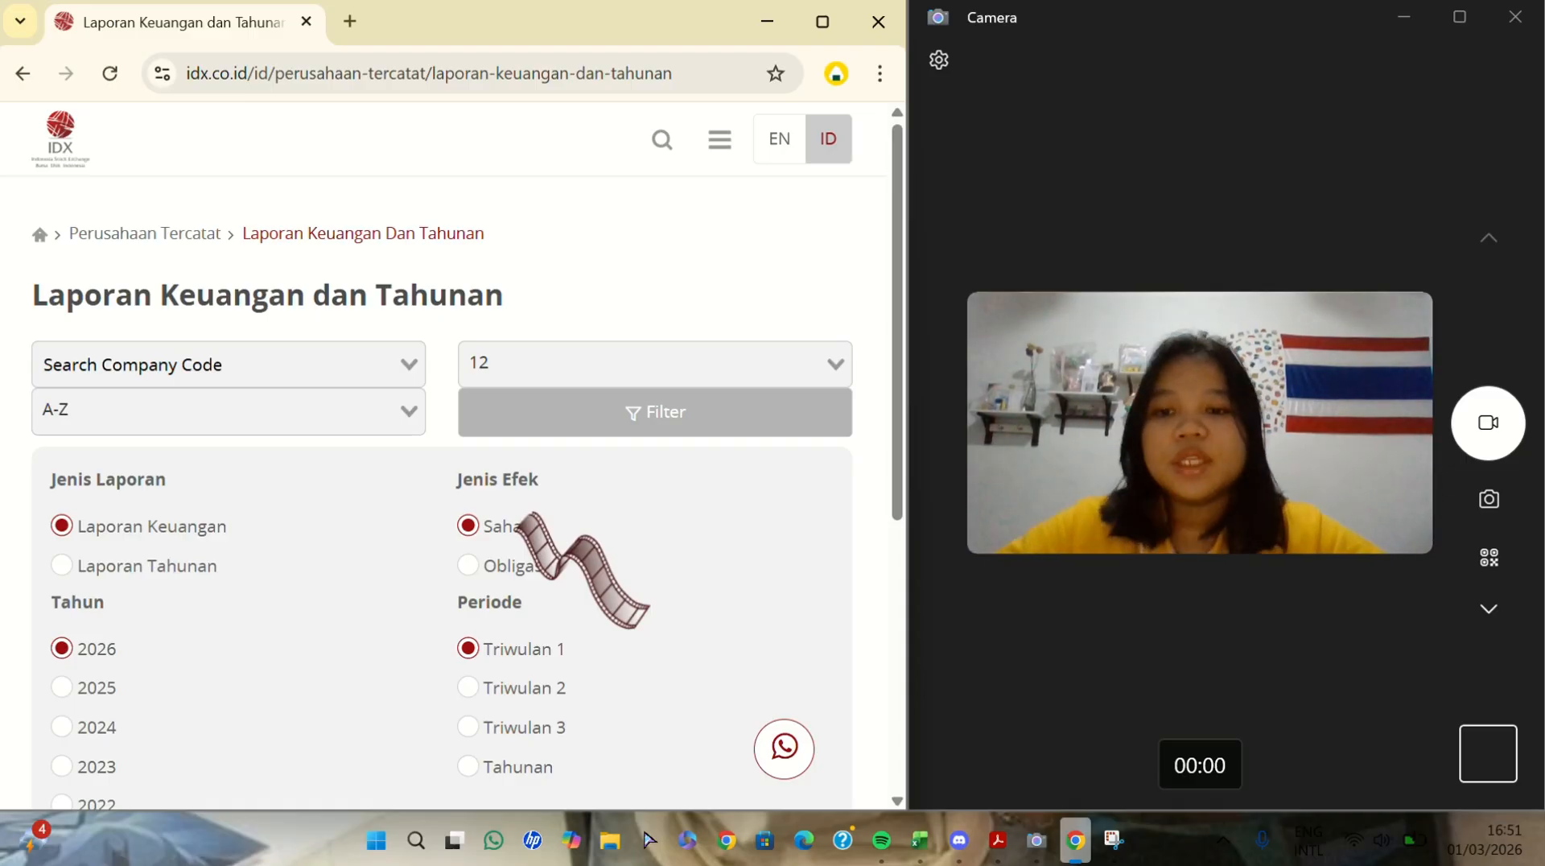
- Search the company code list for "PT" and look through the companies without choosing one
{"action": "left_click", "coordinate": [329, 367]}
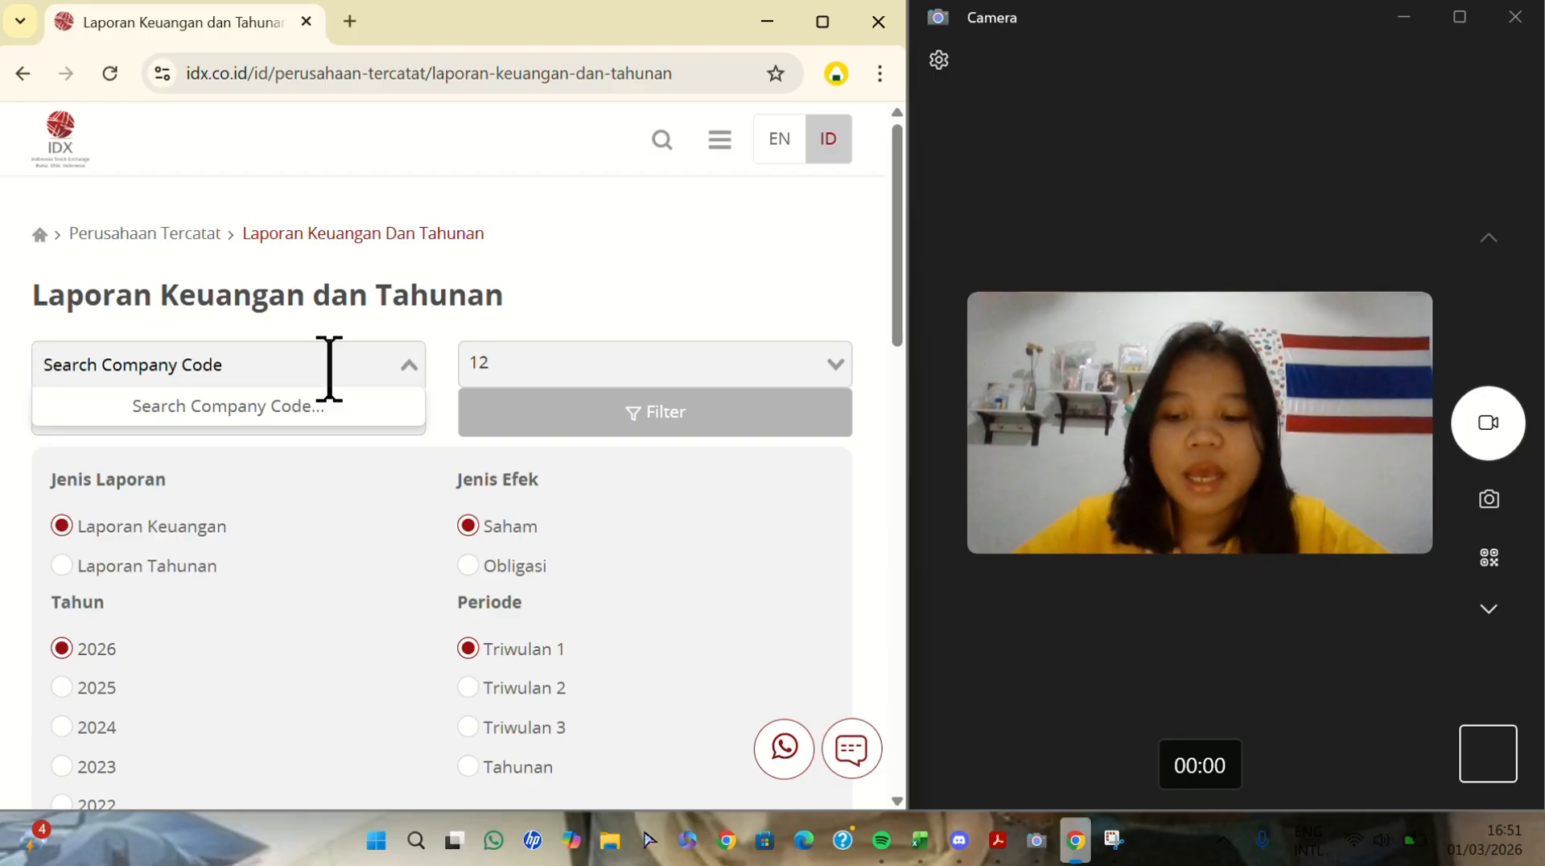
{"action": "type", "text": "PT"}
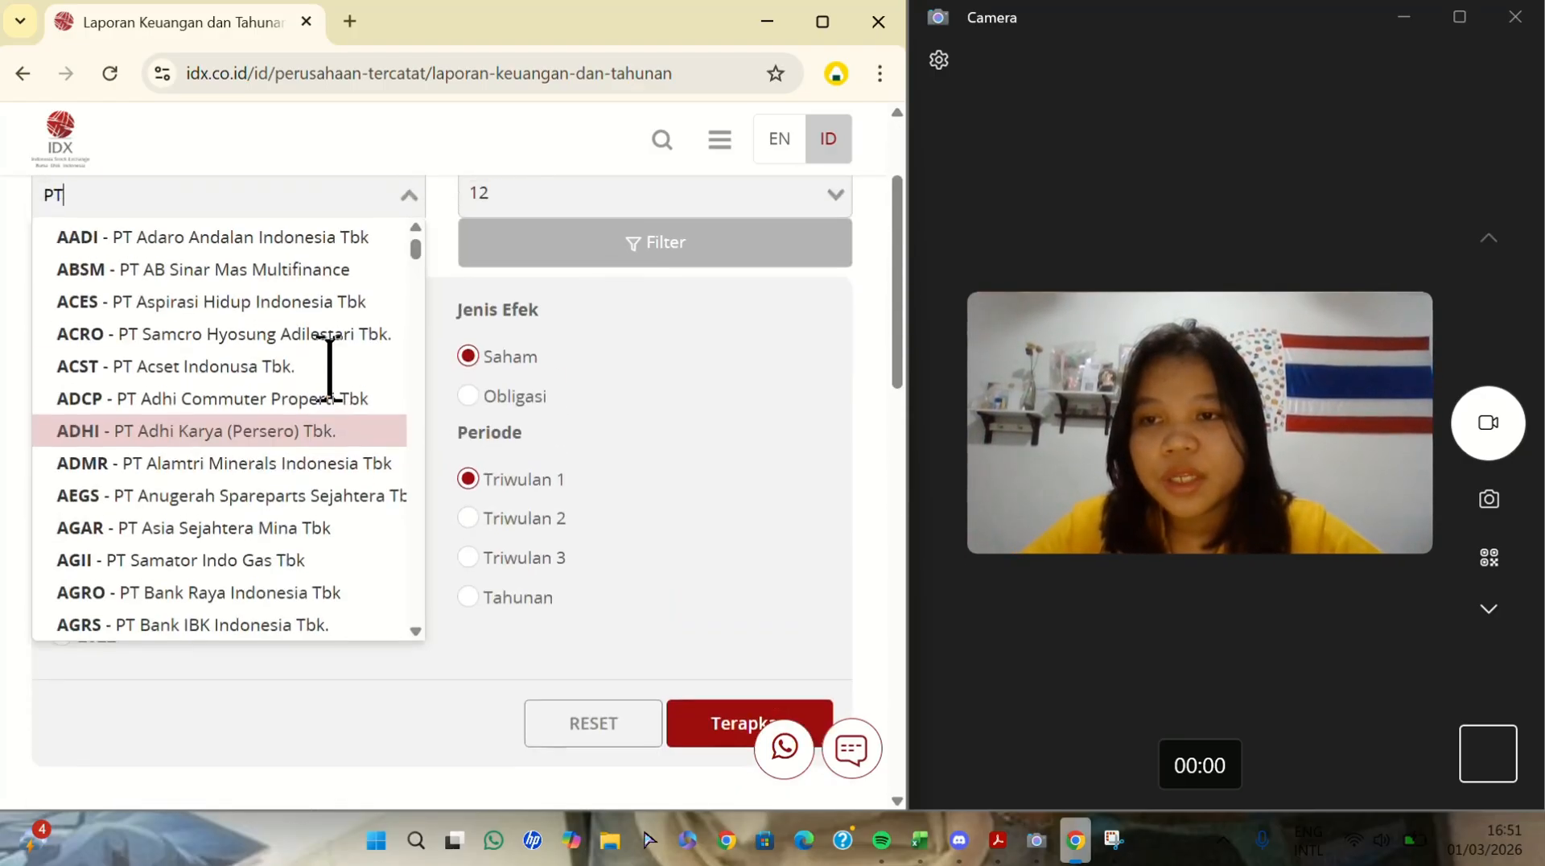
{"action": "scroll", "coordinate": [329, 367], "scroll_direction": "down", "scroll_amount": 10}
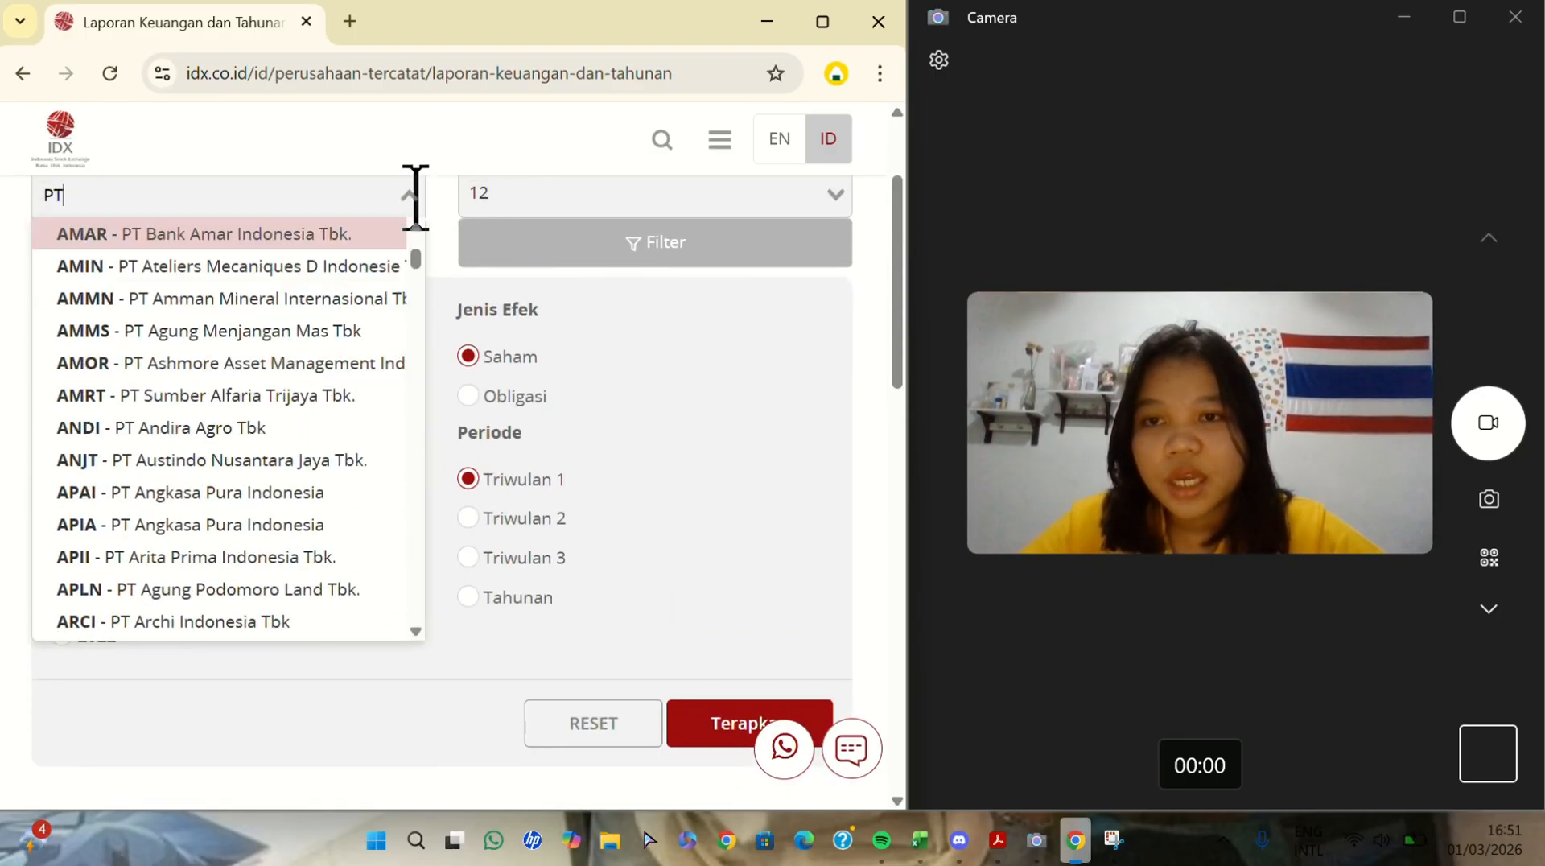
{"action": "left_click", "coordinate": [411, 193]}
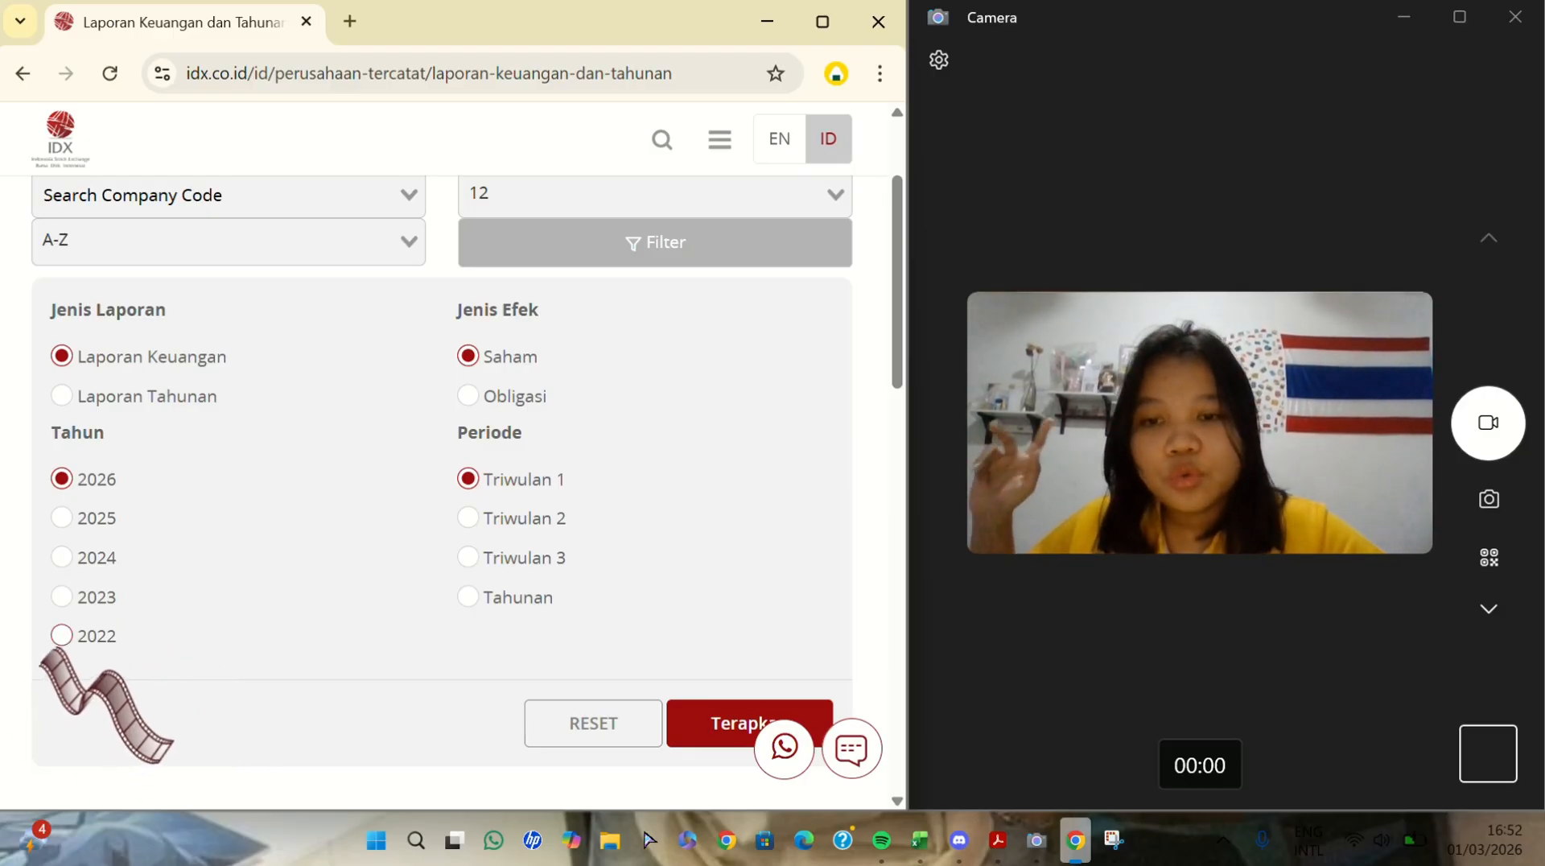
- Filter the financial reports by year 2022 and period Tahunan, apply the filter, and look through the listed reports
{"action": "left_click", "coordinate": [57, 640]}
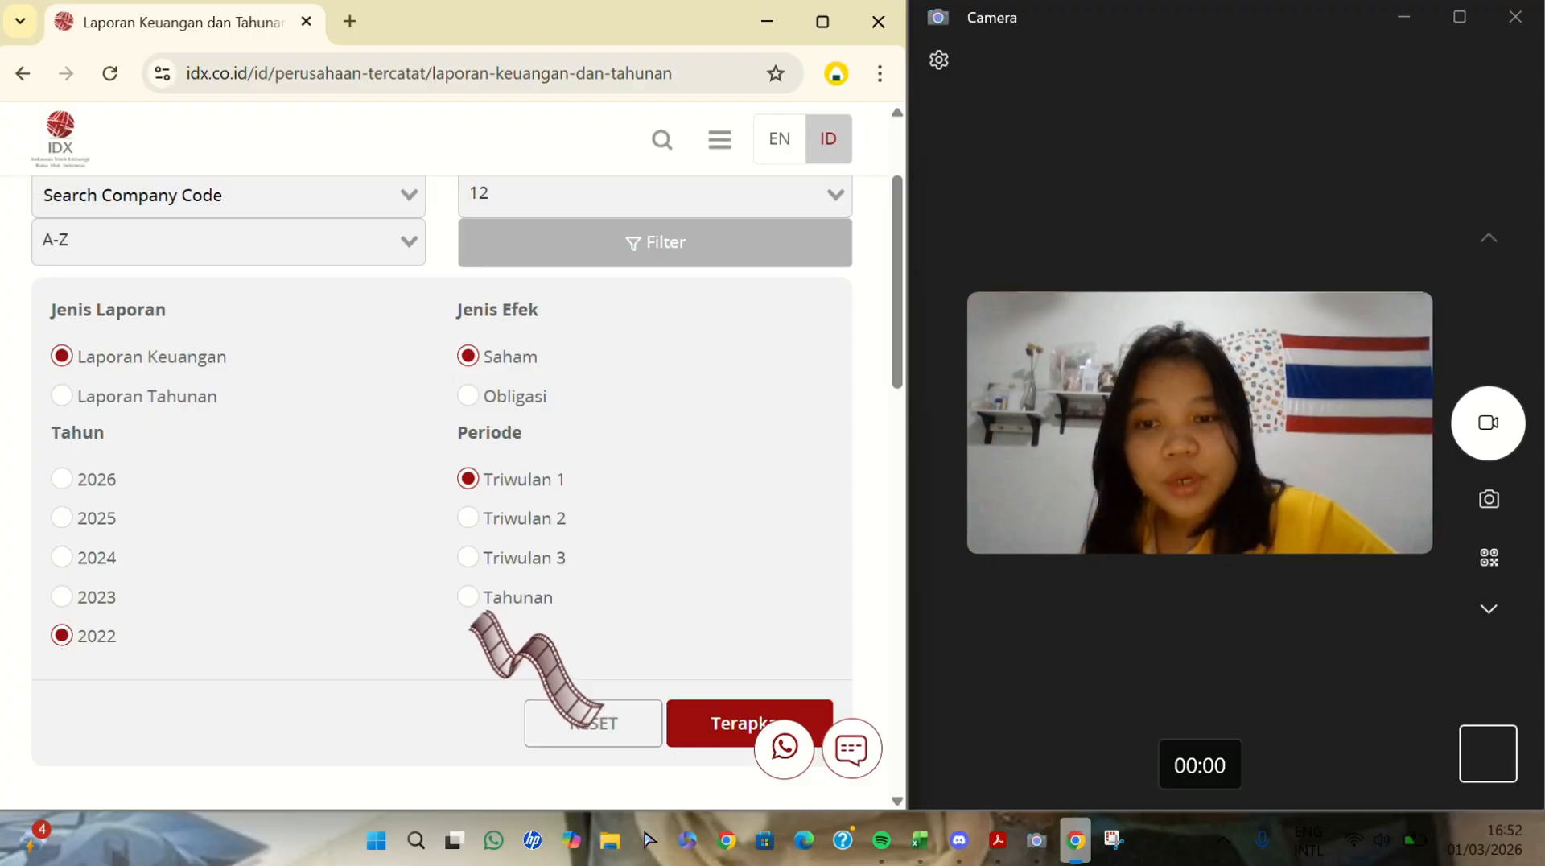
{"action": "scroll", "coordinate": [338, 611], "scroll_direction": "down", "scroll_amount": 5}
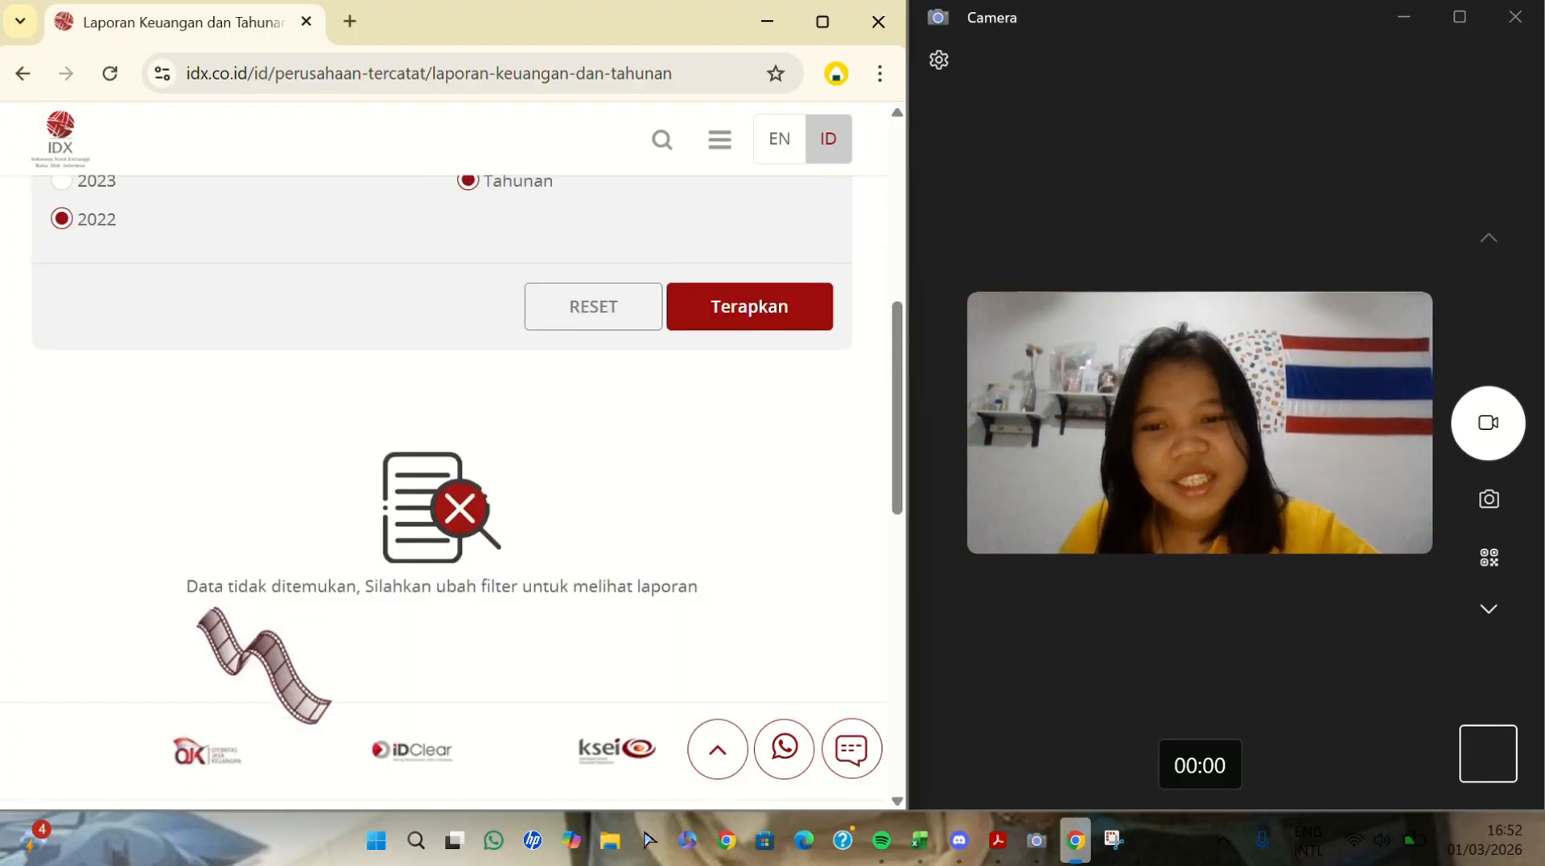
{"action": "scroll", "coordinate": [209, 644], "scroll_direction": "up", "scroll_amount": 5}
{"action": "left_click", "coordinate": [749, 698]}
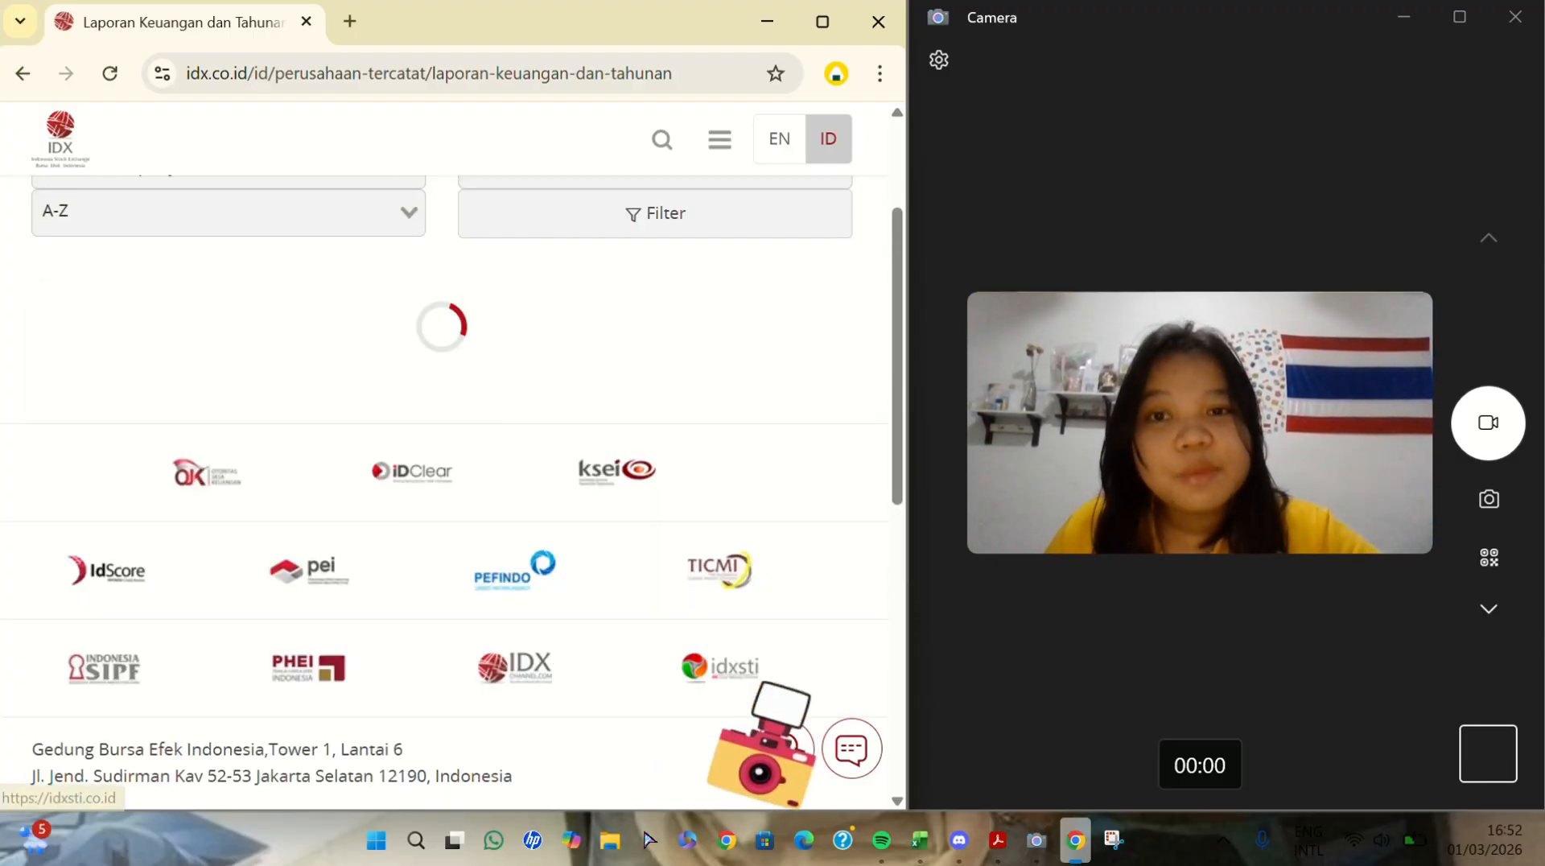
{"action": "scroll", "coordinate": [451, 724], "scroll_direction": "down", "scroll_amount": 4}
{"action": "scroll", "coordinate": [392, 693], "scroll_direction": "down", "scroll_amount": 15}
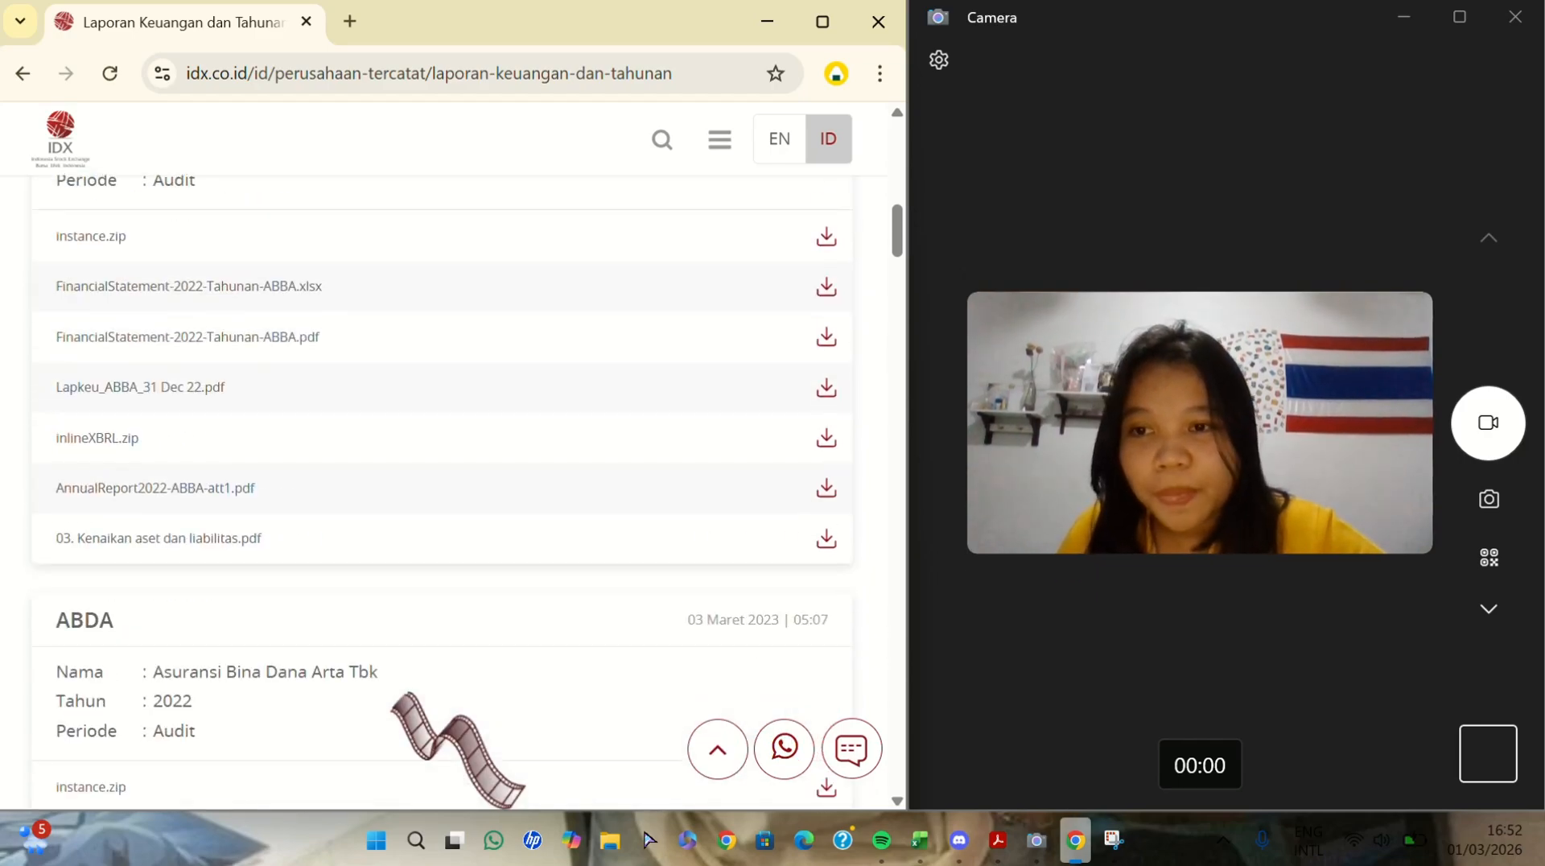
{"action": "scroll", "coordinate": [411, 671], "scroll_direction": "up", "scroll_amount": 18}
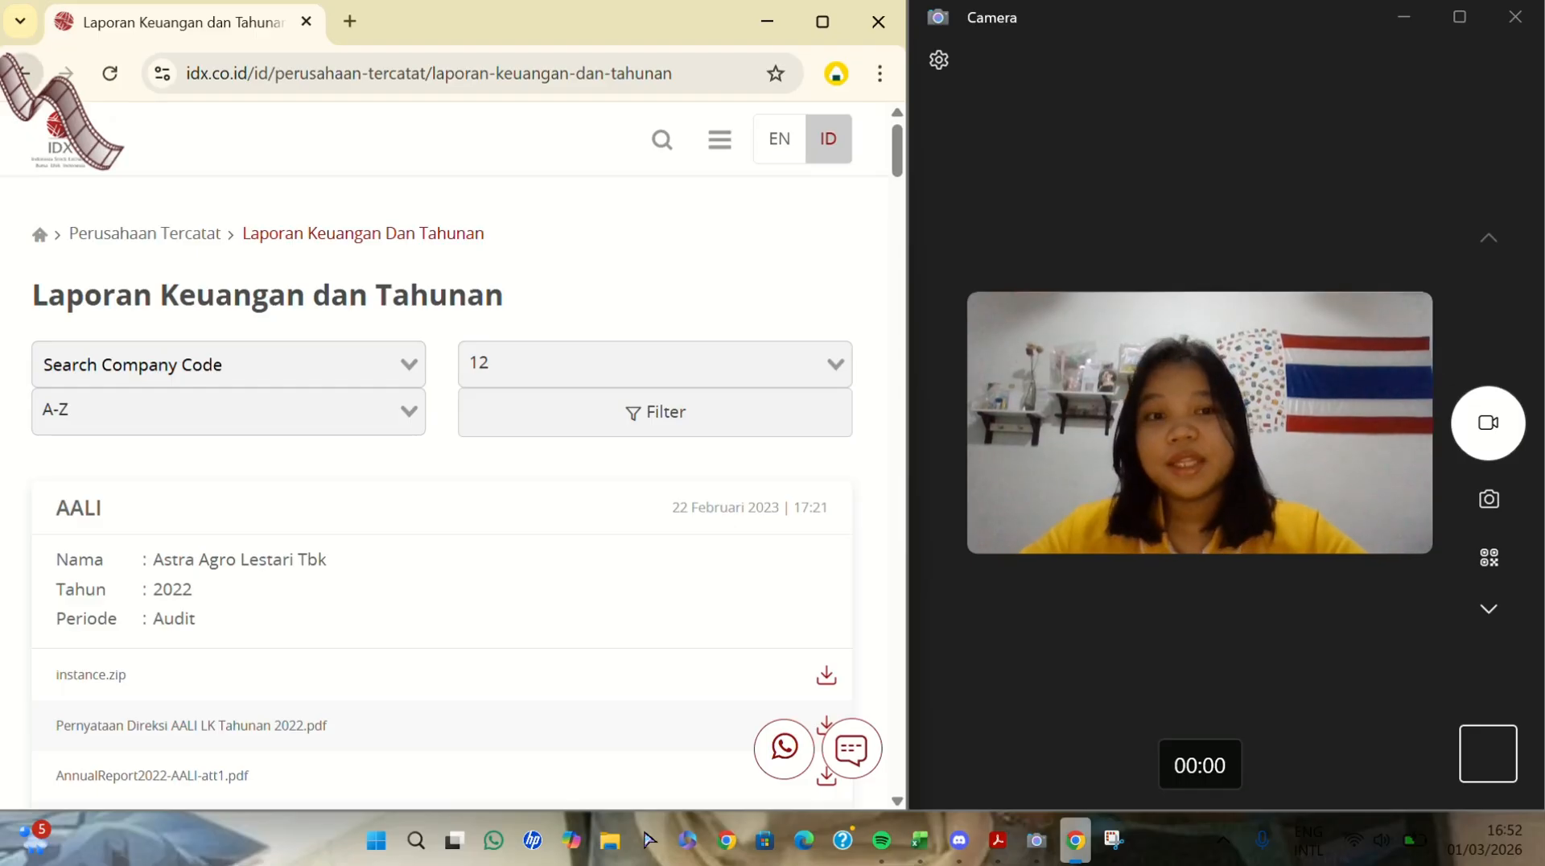
- Search Google for "pt delta djakarta" in a new browser tab and look through the results
{"action": "key", "text": "ctrl+t"}
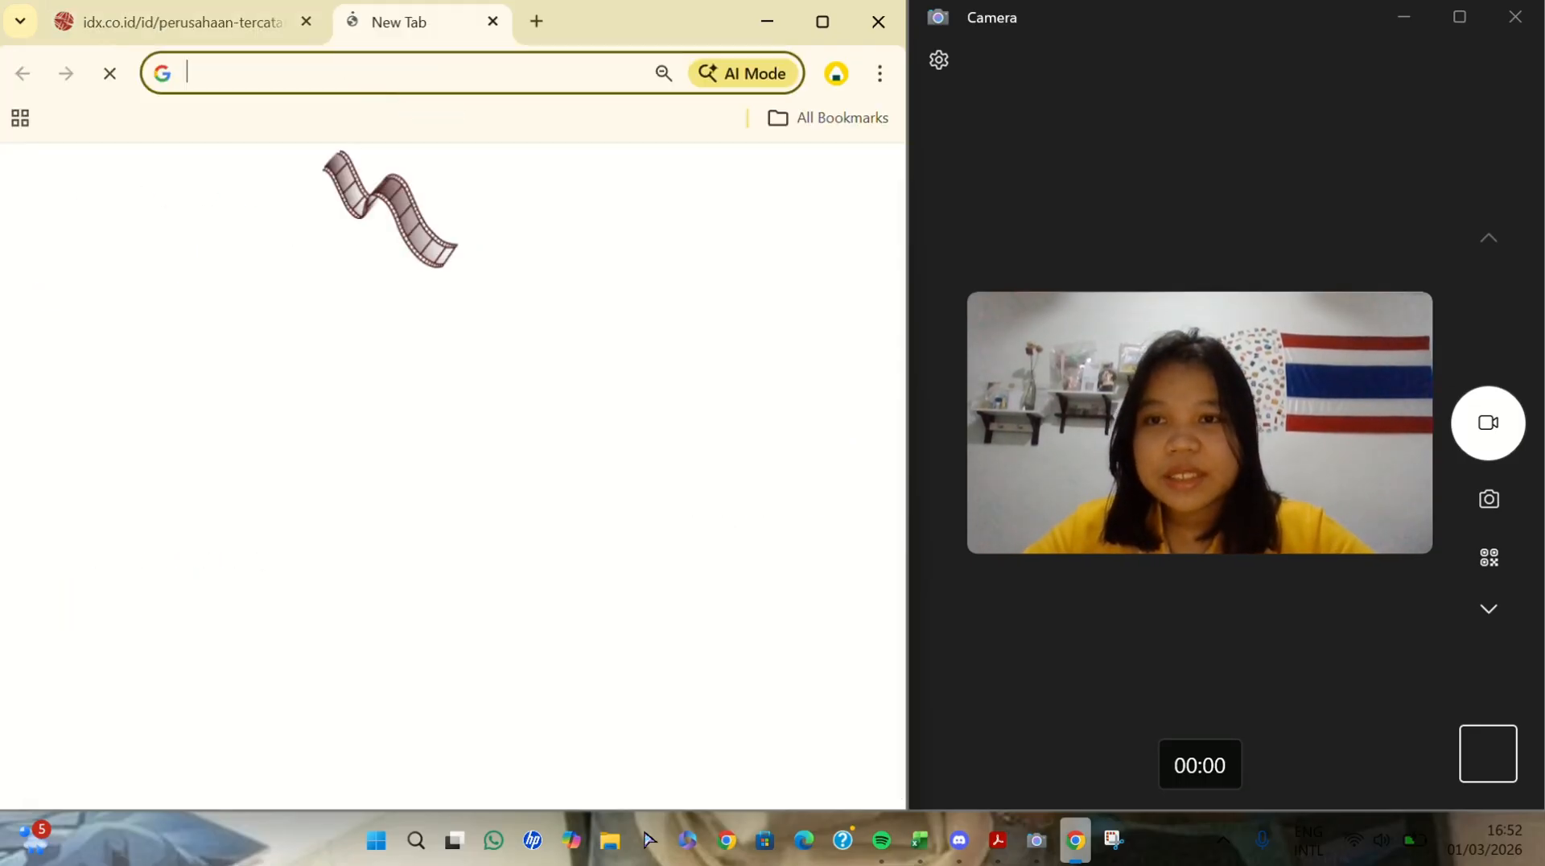
{"action": "left_click", "coordinate": [381, 456]}
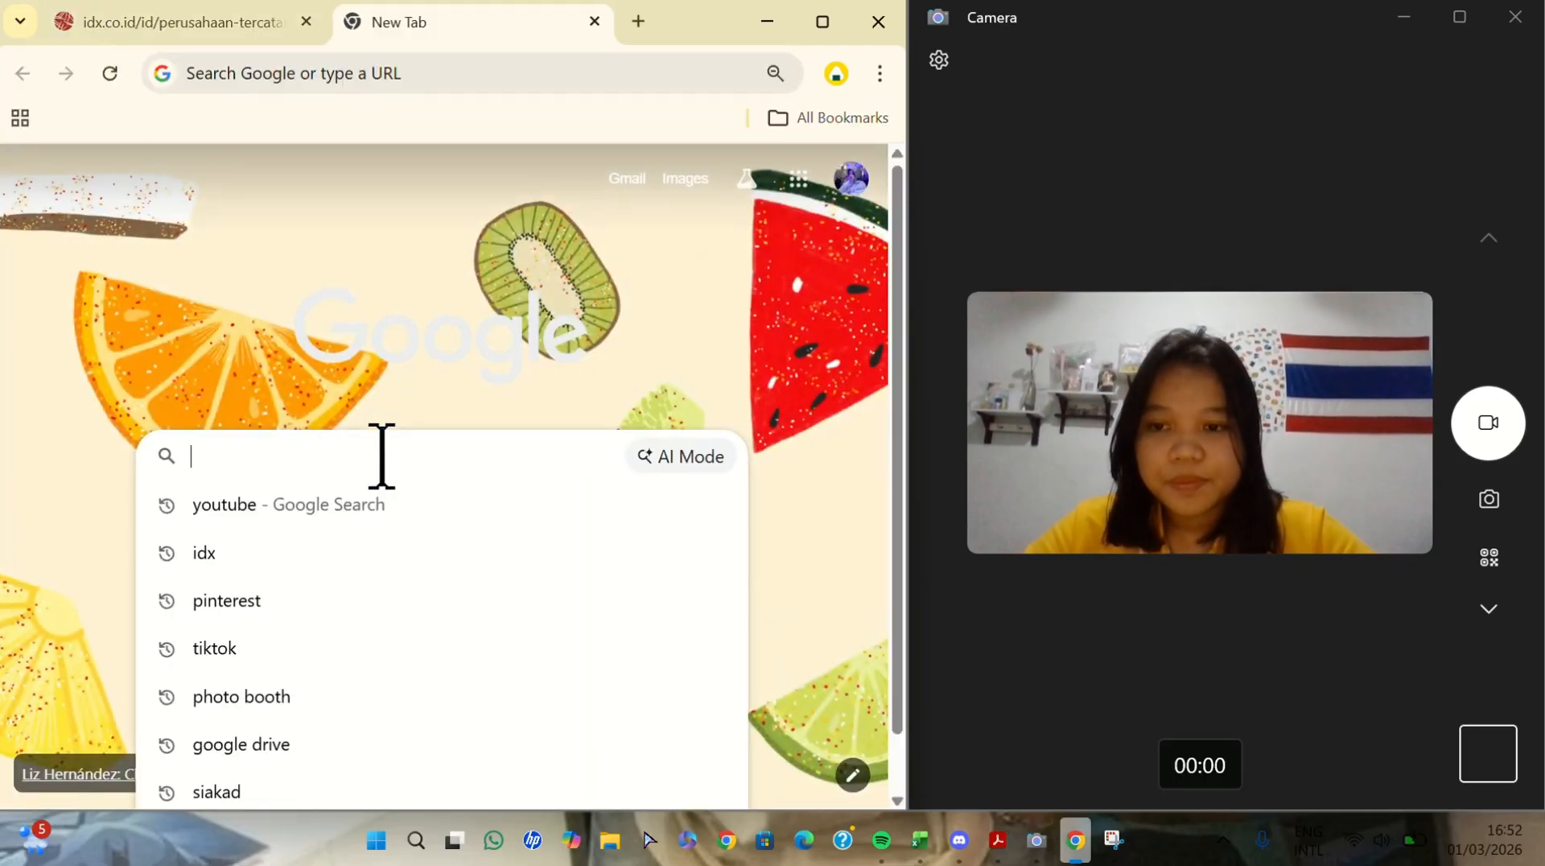
{"action": "type", "text": "PT"}
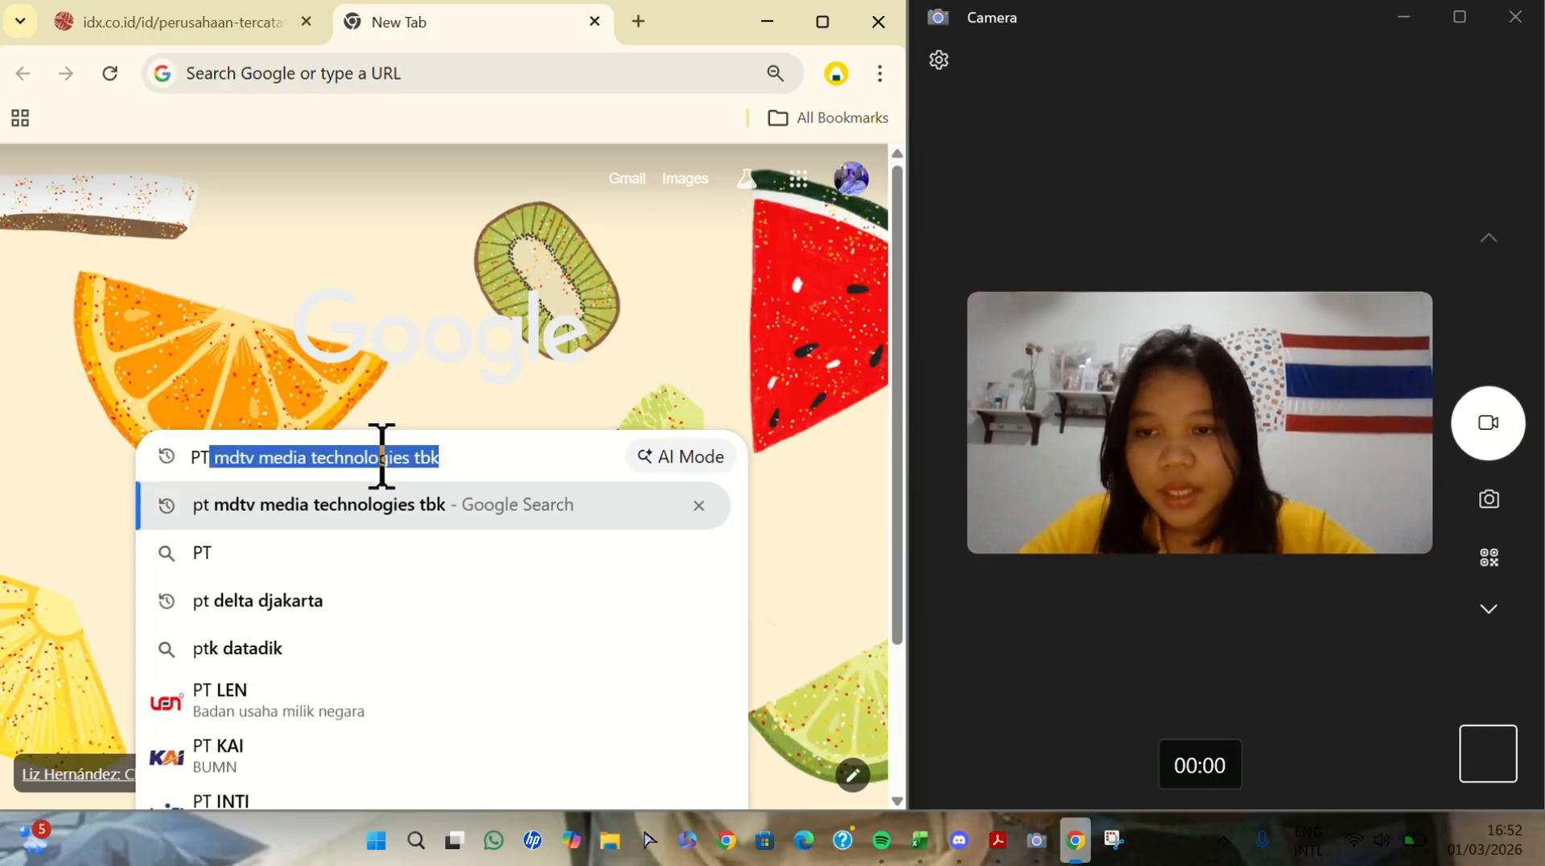
{"action": "key", "text": "Down"}
{"action": "key", "text": "Down"}
{"action": "key", "text": "Return"}
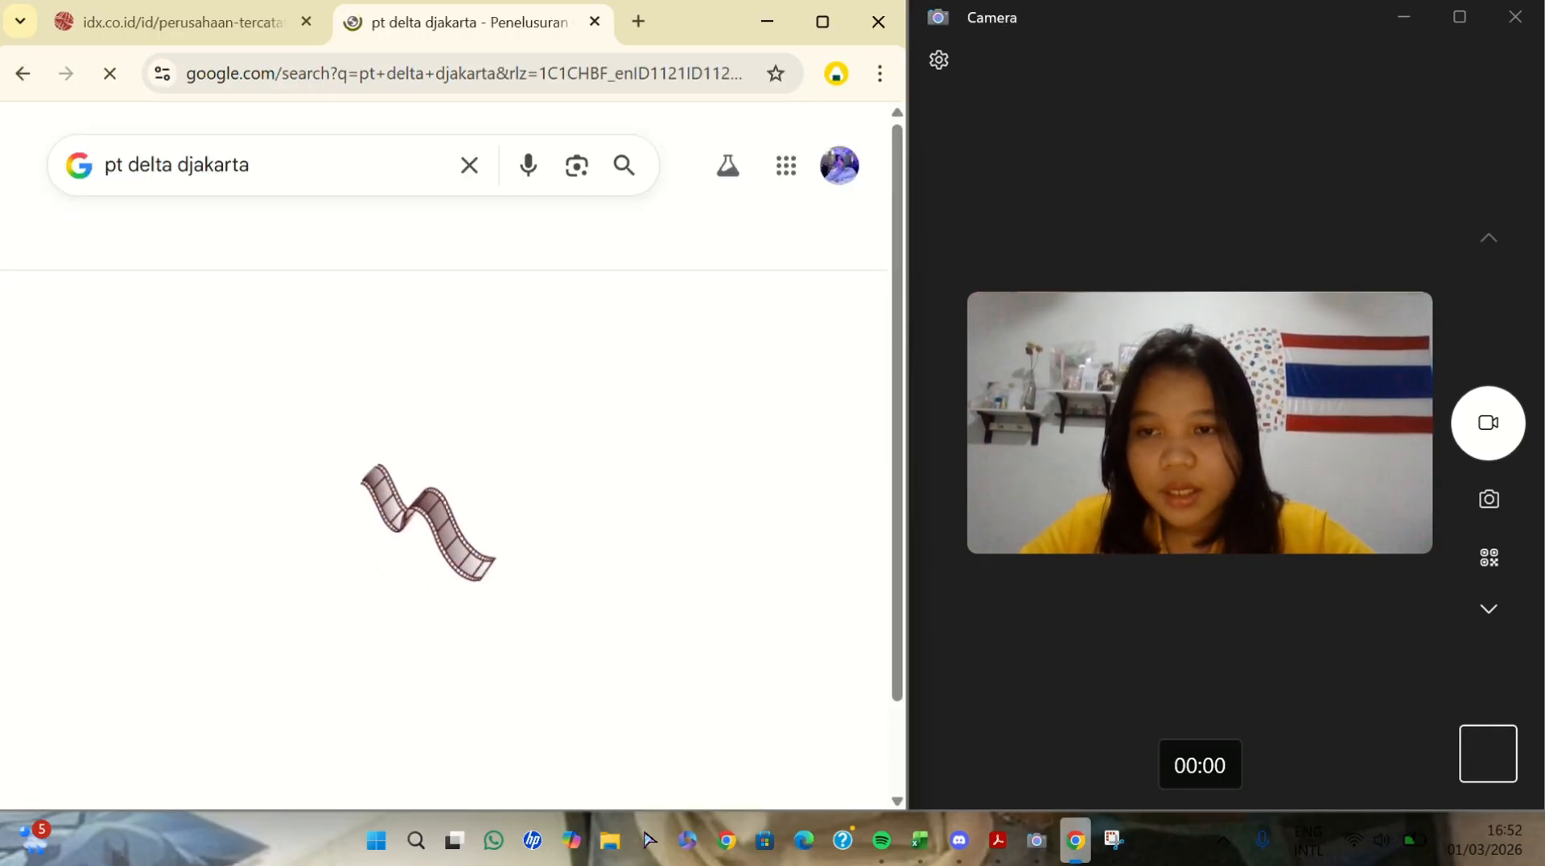
{"action": "scroll", "coordinate": [409, 484], "scroll_direction": "down", "scroll_amount": 4}
{"action": "scroll", "coordinate": [409, 483], "scroll_direction": "up", "scroll_amount": 3}
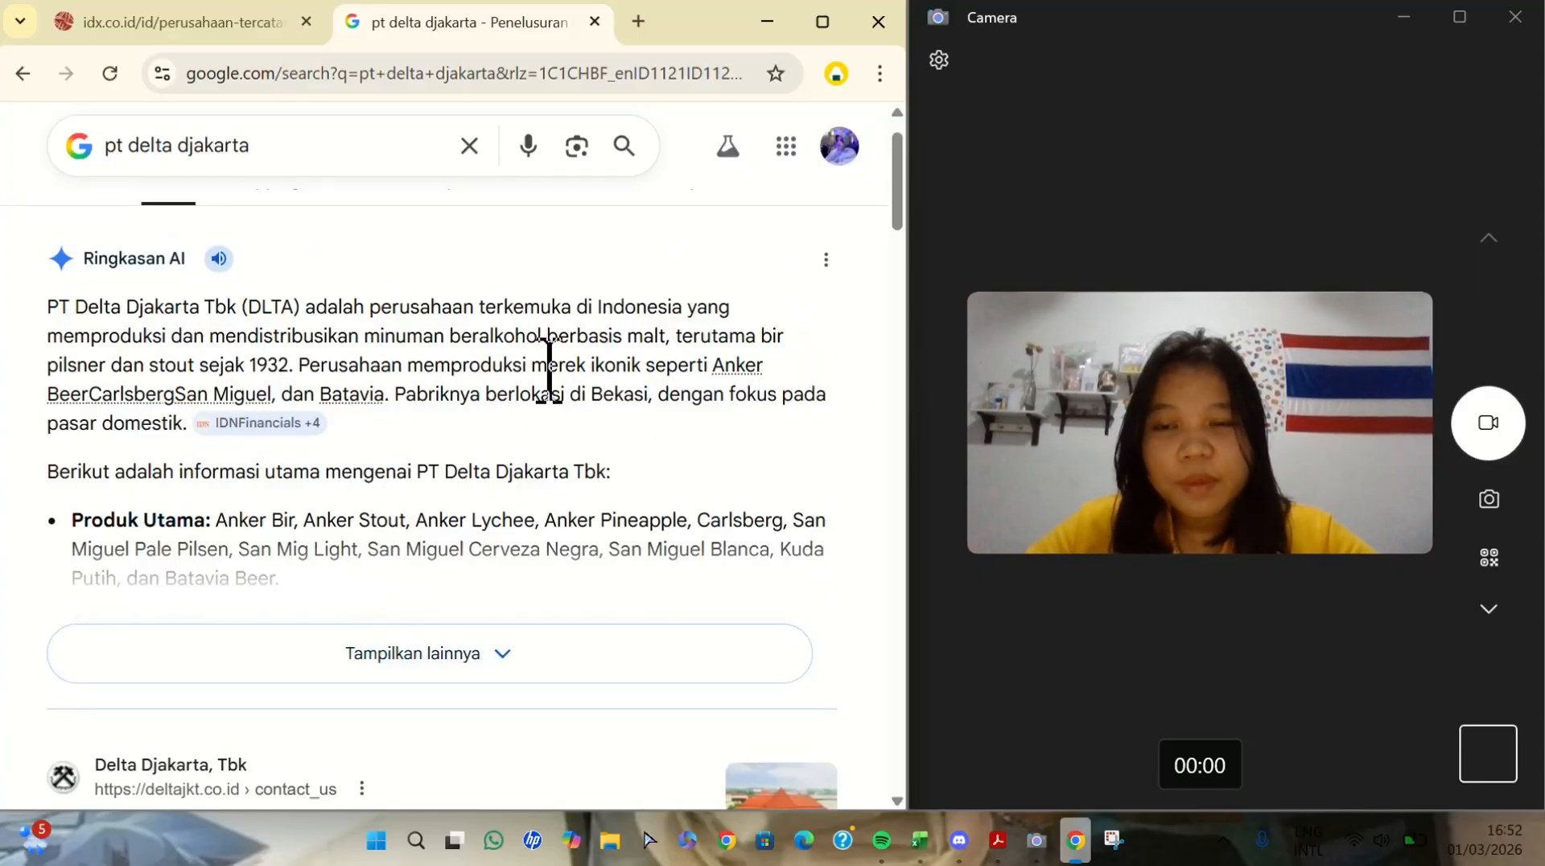
{"action": "scroll", "coordinate": [545, 378], "scroll_direction": "down", "scroll_amount": 6}
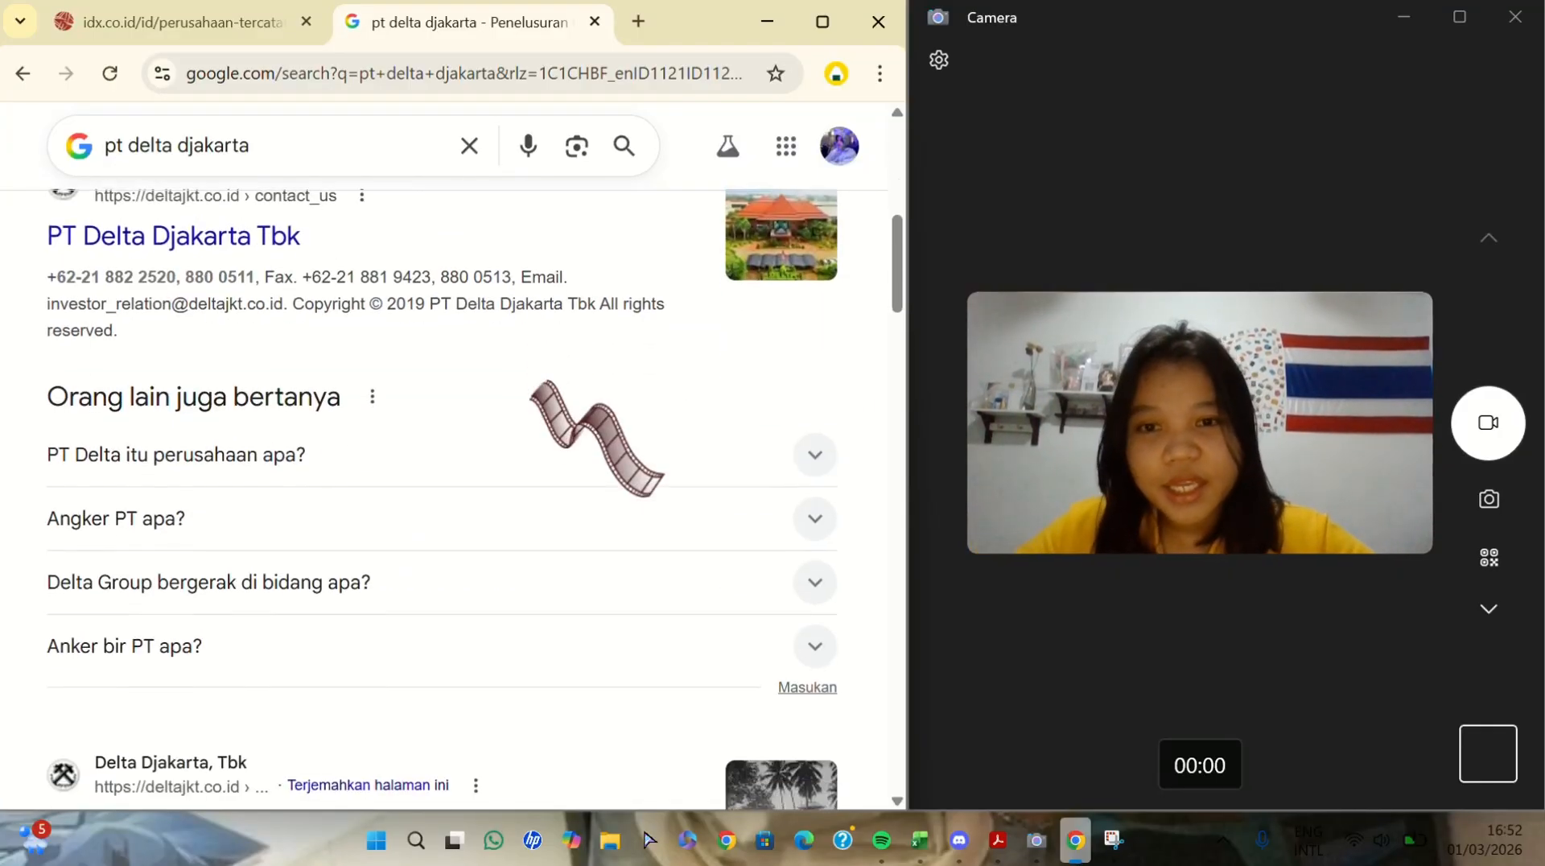
{"action": "scroll", "coordinate": [547, 378], "scroll_direction": "up", "scroll_amount": 1}
{"action": "scroll", "coordinate": [547, 378], "scroll_direction": "down", "scroll_amount": 5}
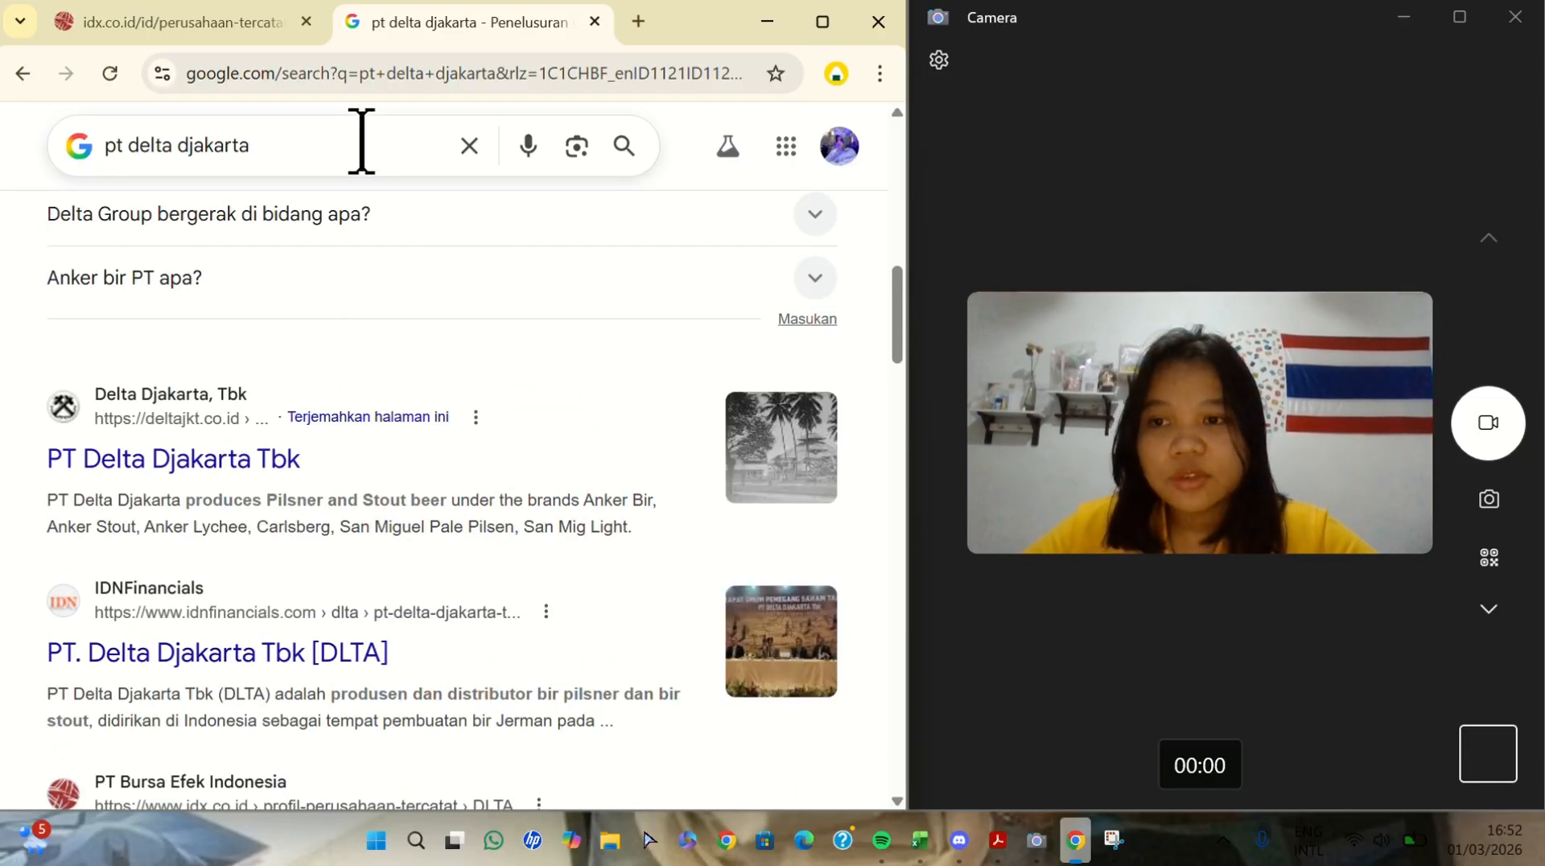
- Refine the Google search to "pt delta djakarta IDX" and open the Profil Perusahaan Tercatat result for DLTA on idx.co.id
{"action": "left_click", "coordinate": [361, 145]}
{"action": "type", "text": "i"}
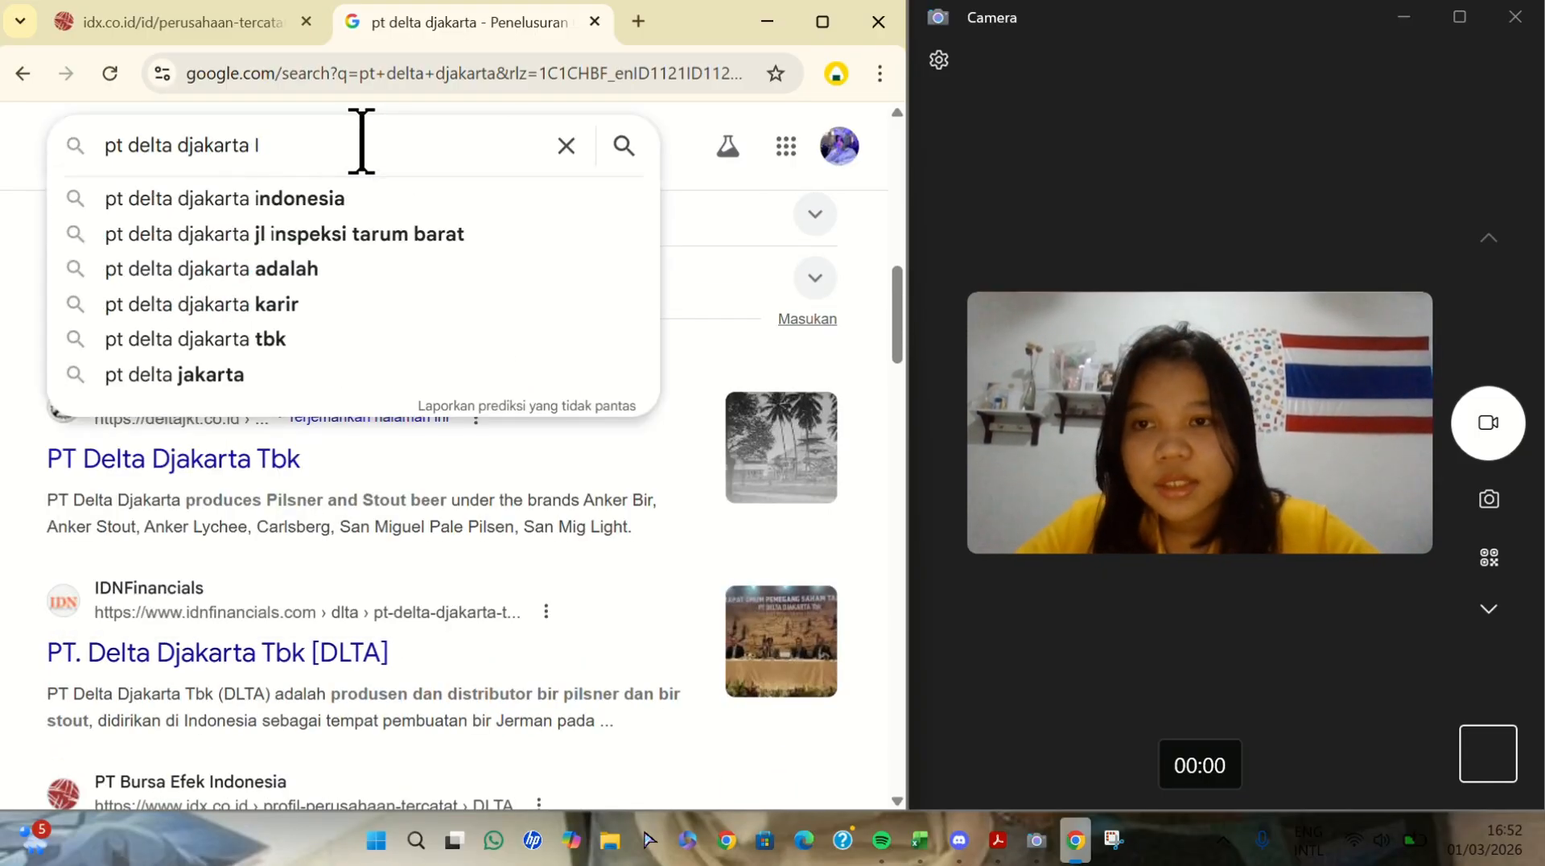
{"action": "type", "text": "X"}
{"action": "key", "text": "Return"}
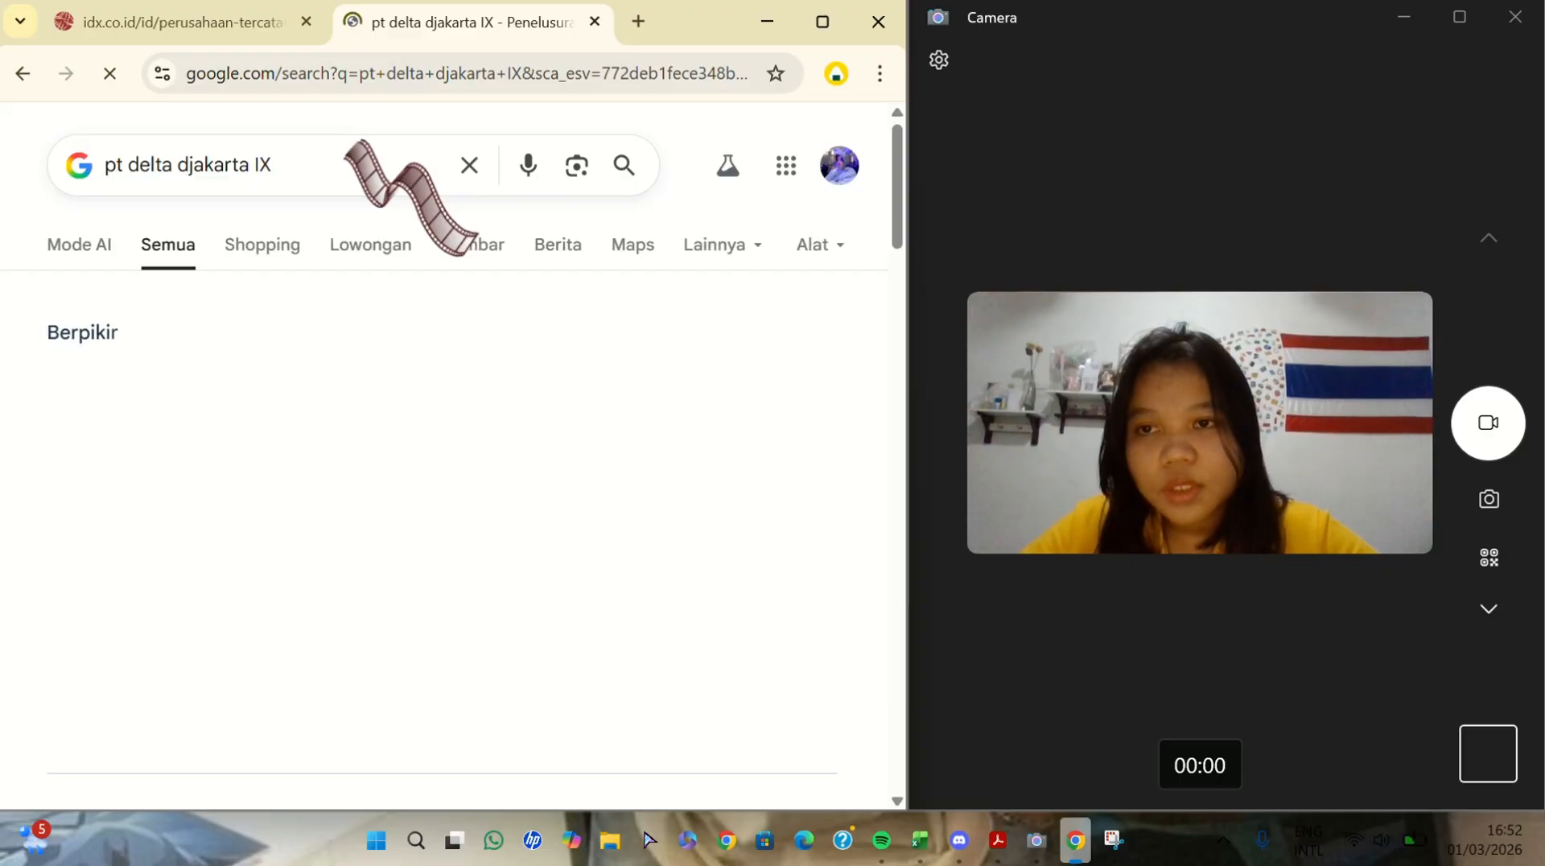
{"action": "left_click", "coordinate": [345, 162]}
{"action": "key", "text": "BackSpace"}
{"action": "type", "text": "DX"}
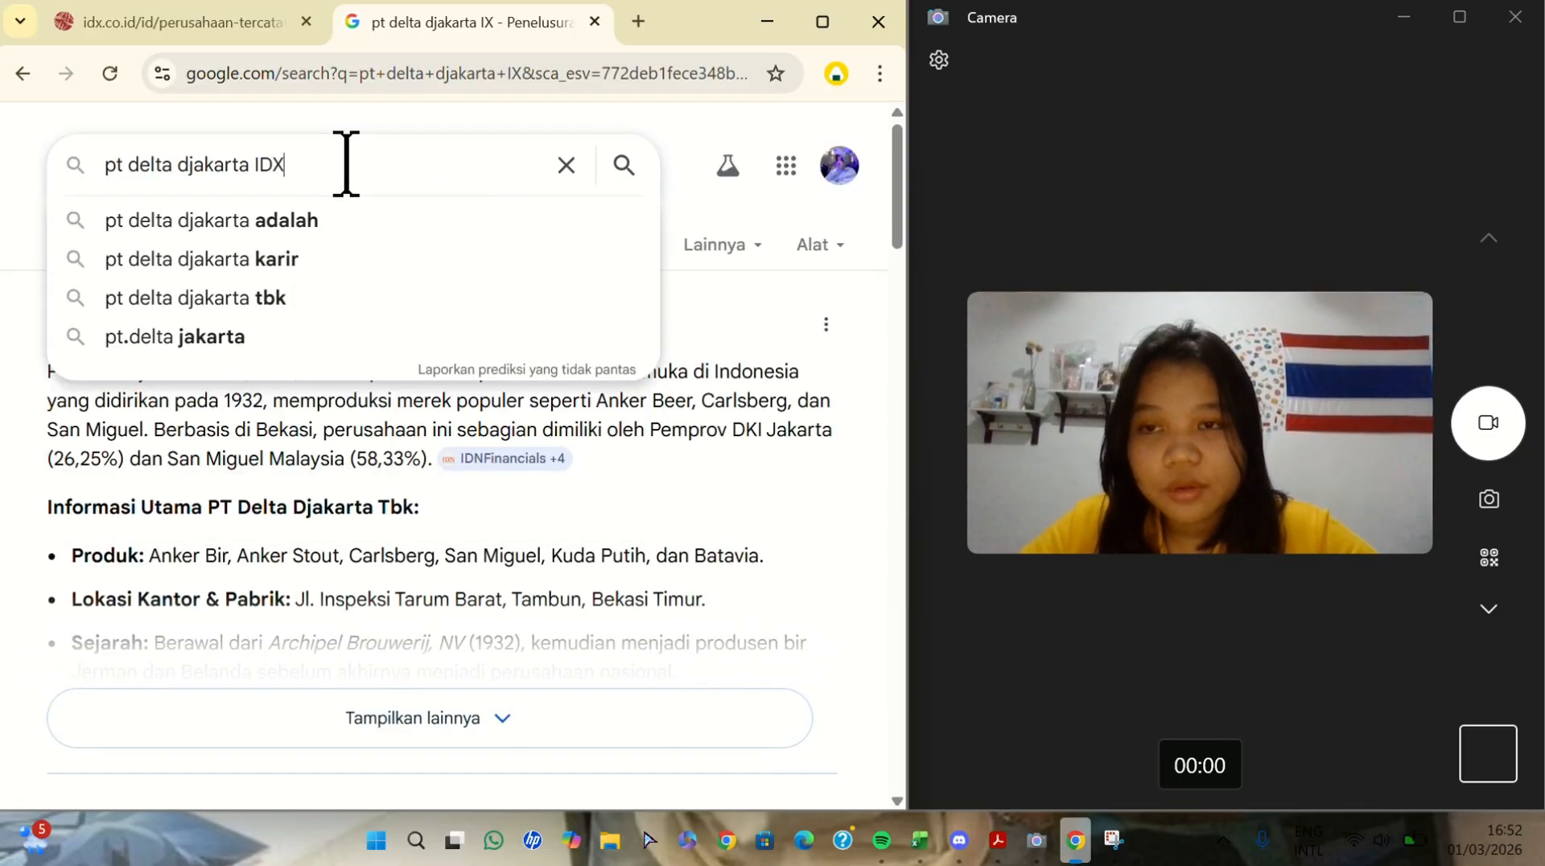
{"action": "key", "text": "Return"}
{"action": "scroll", "coordinate": [353, 366], "scroll_direction": "down", "scroll_amount": 10}
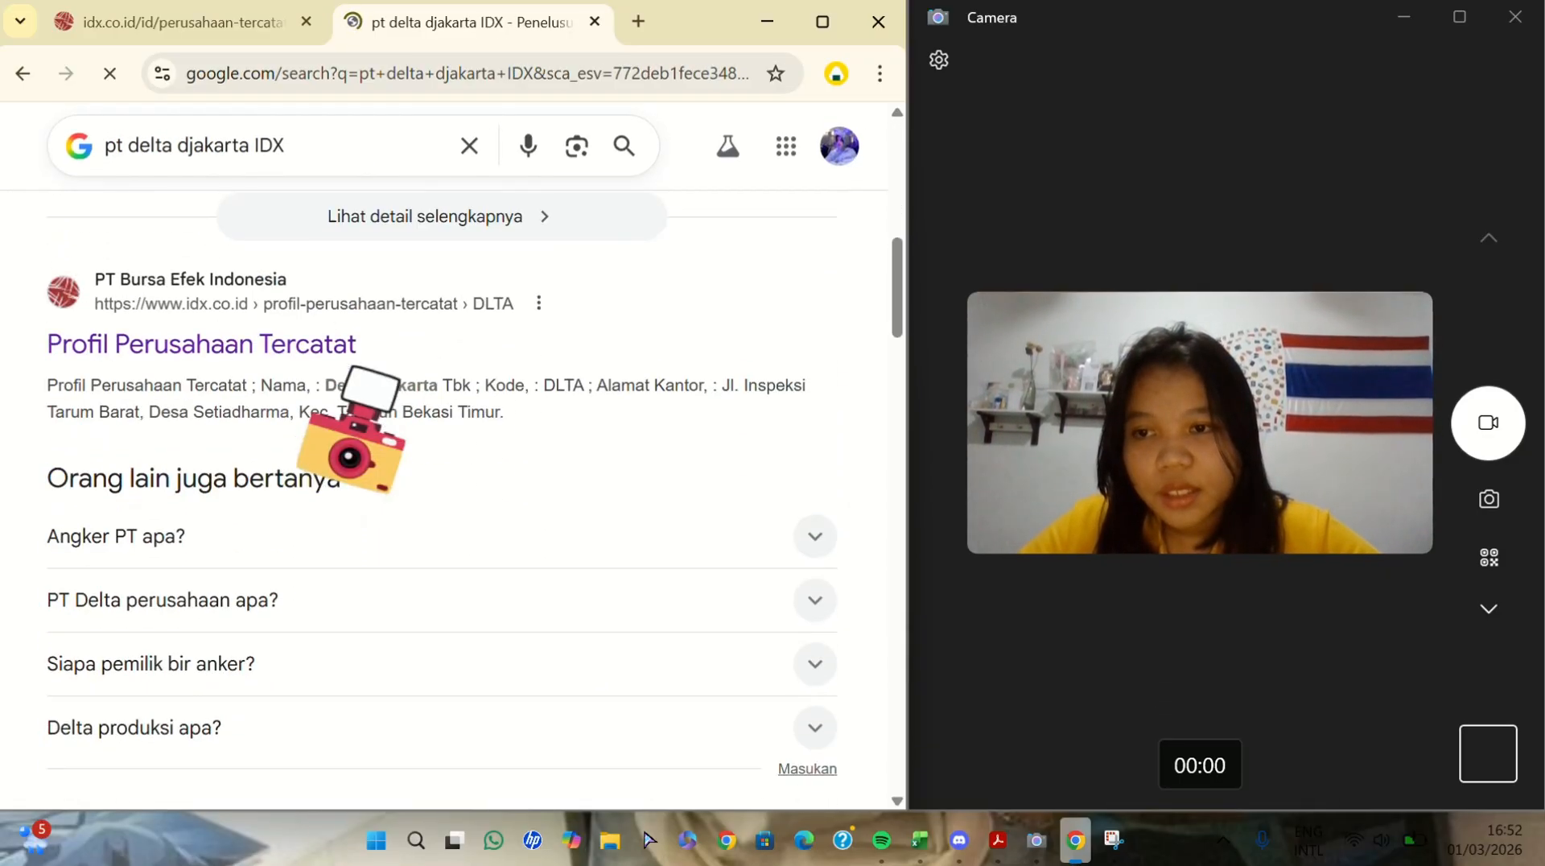
{"action": "left_click", "coordinate": [258, 331]}
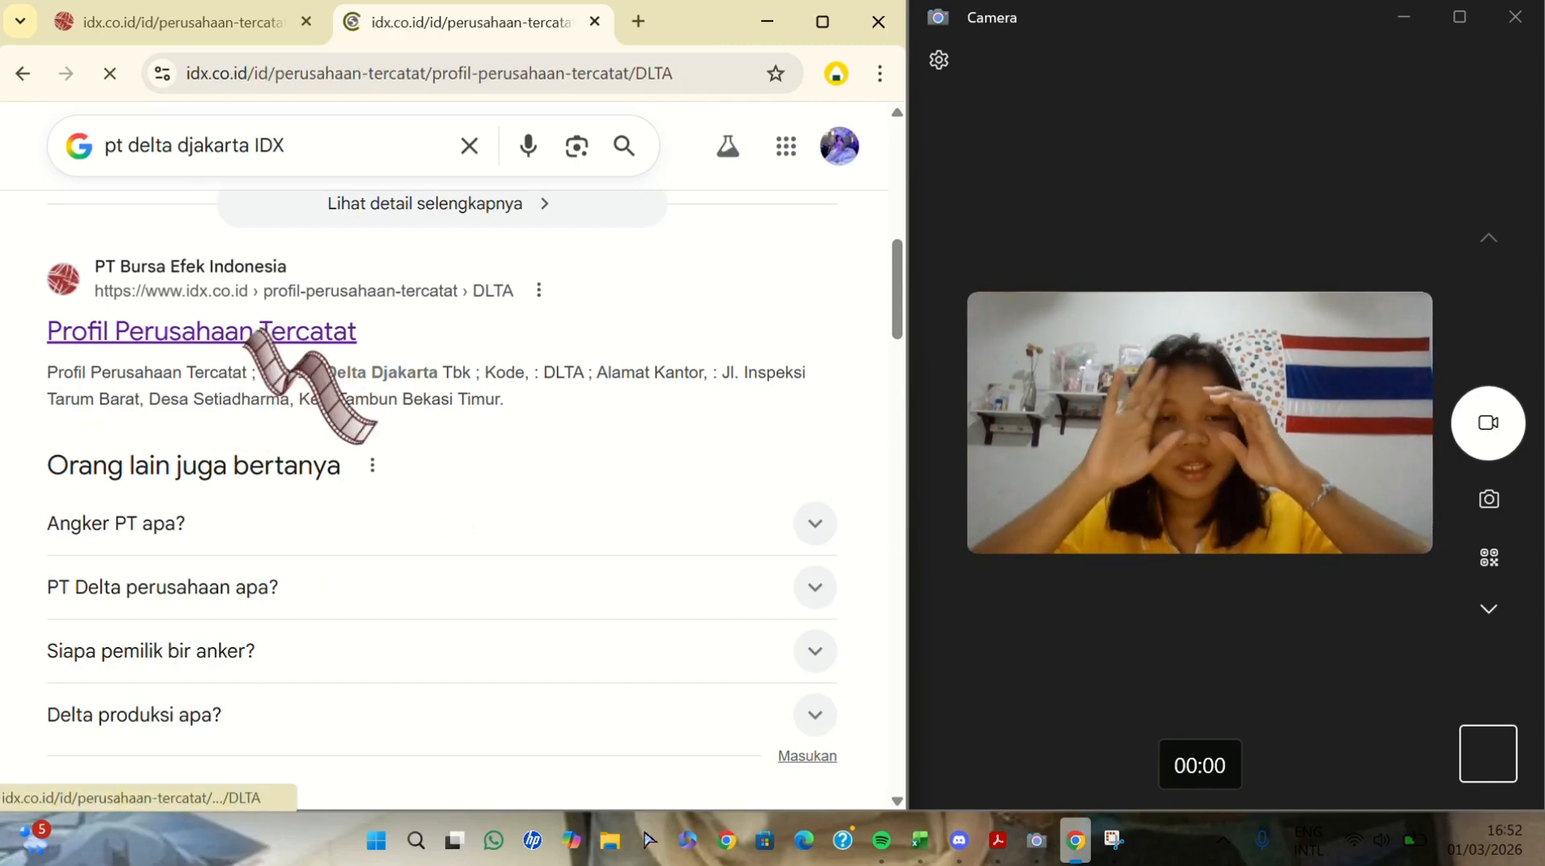
- Look over DLTA's company profile and open its Laporan Keuangan section
{"action": "scroll", "coordinate": [383, 510], "scroll_direction": "down", "scroll_amount": 5}
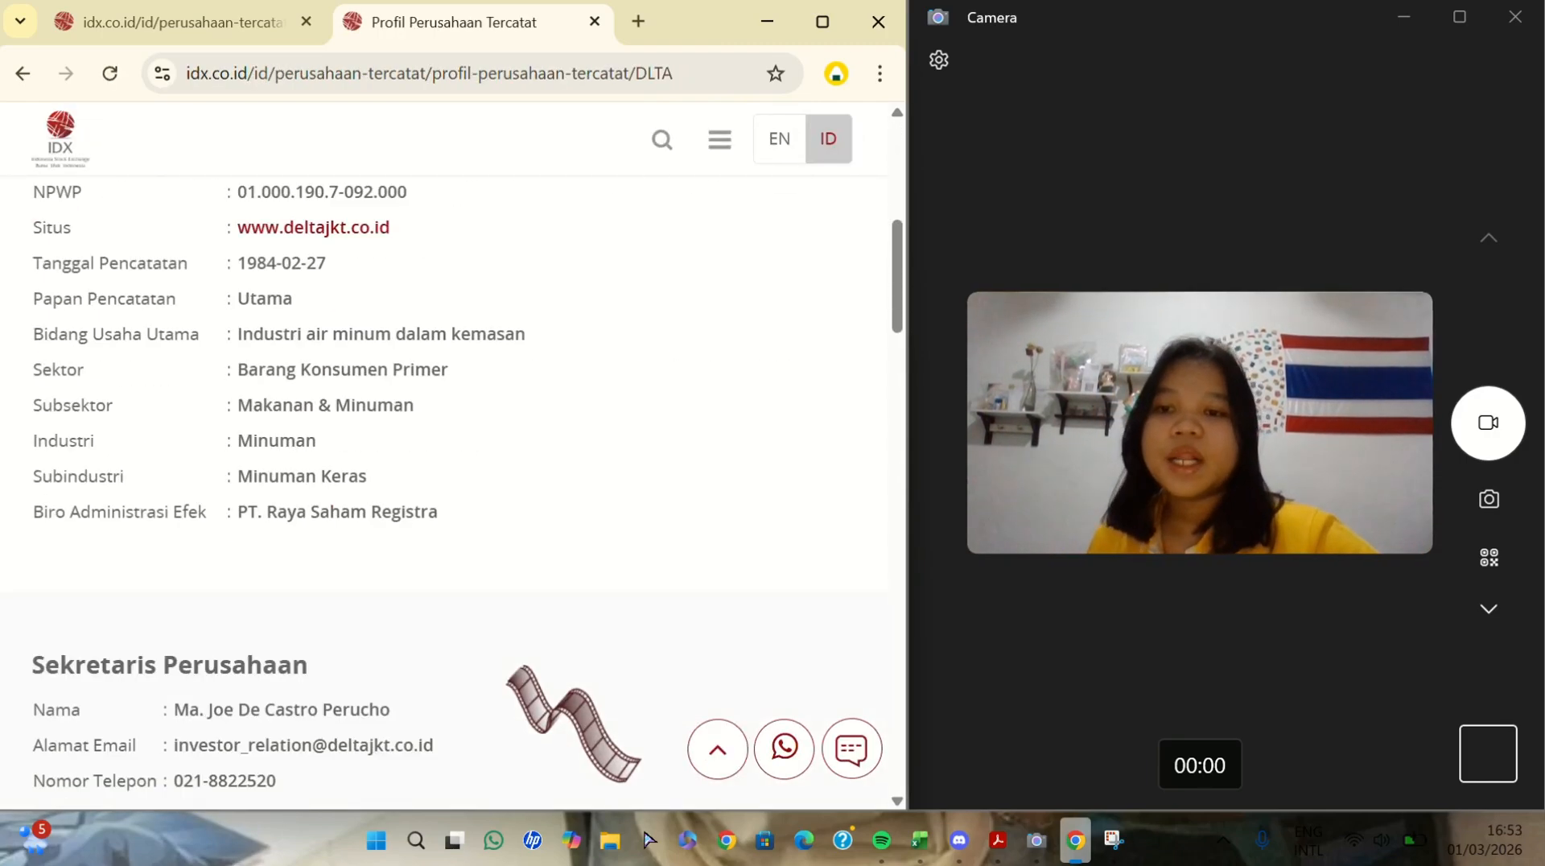
{"action": "scroll", "coordinate": [443, 483], "scroll_direction": "up", "scroll_amount": 5}
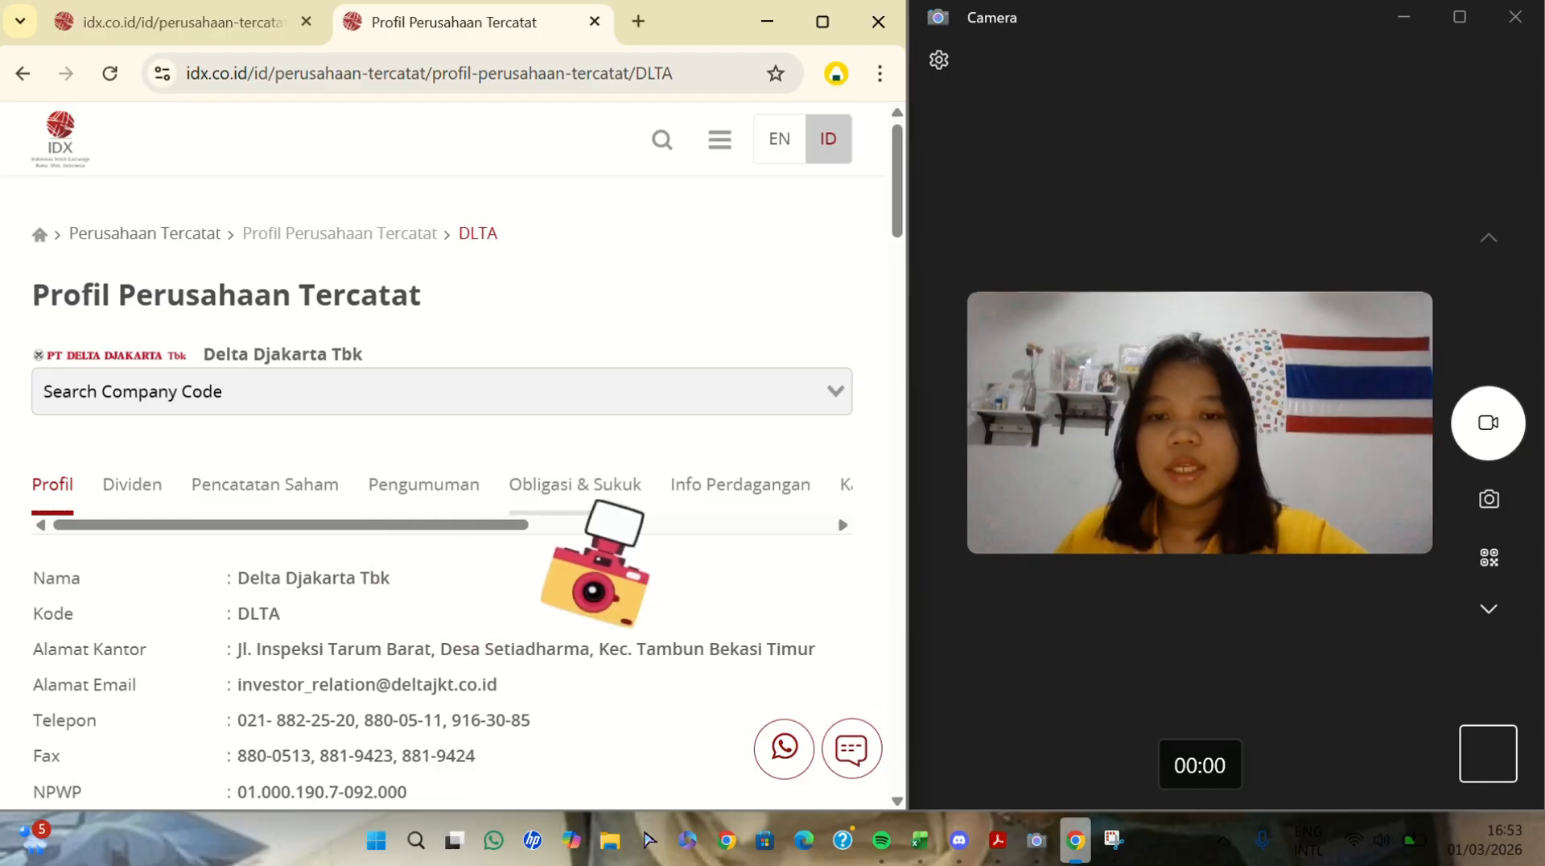
{"action": "scroll", "coordinate": [595, 563], "scroll_direction": "right", "scroll_amount": 5}
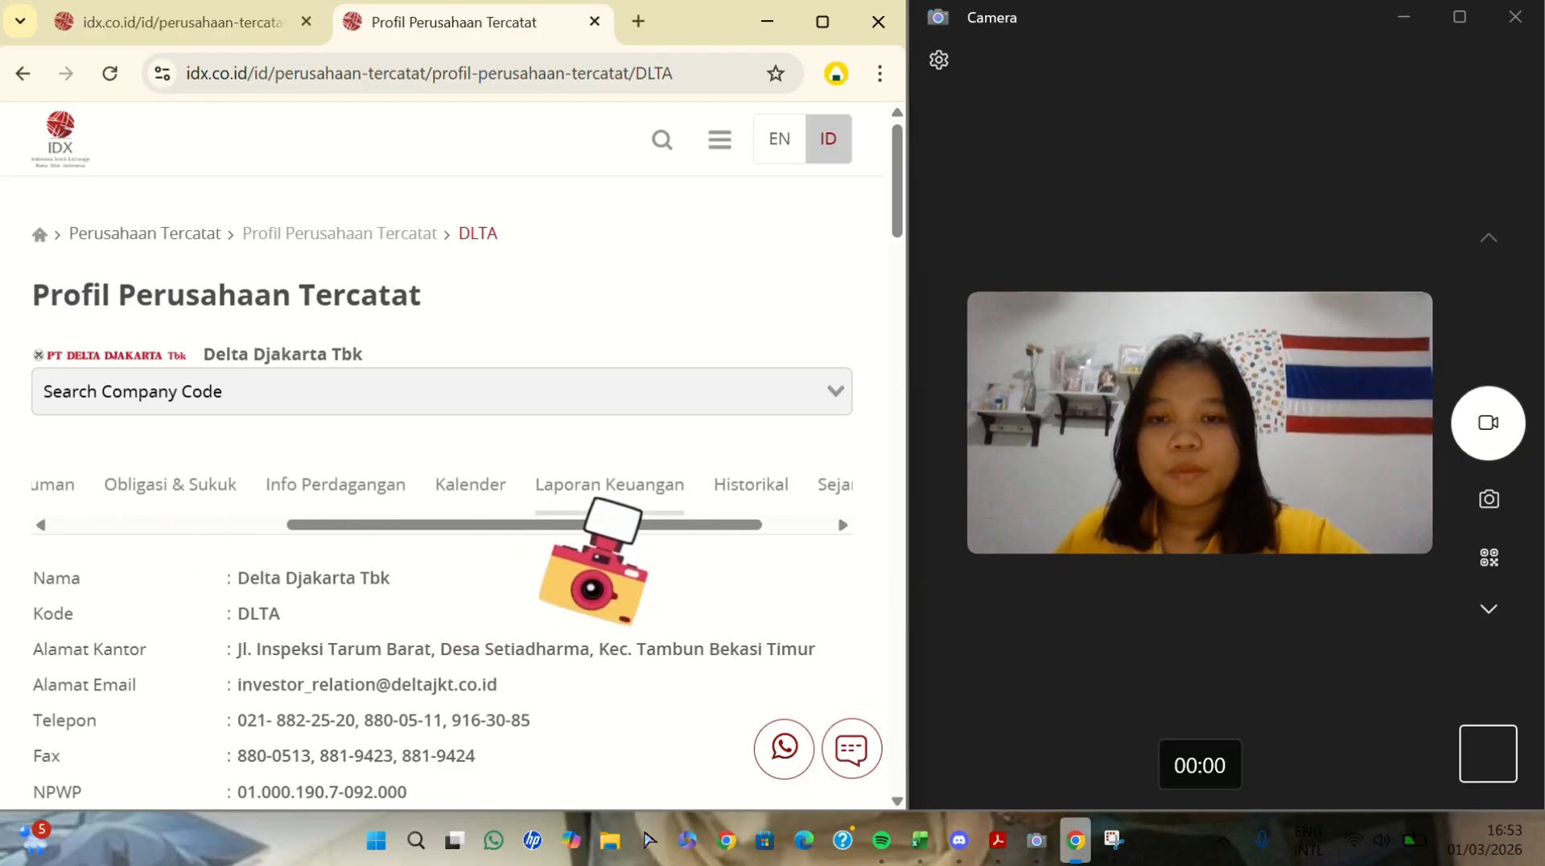
{"action": "left_click", "coordinate": [596, 487]}
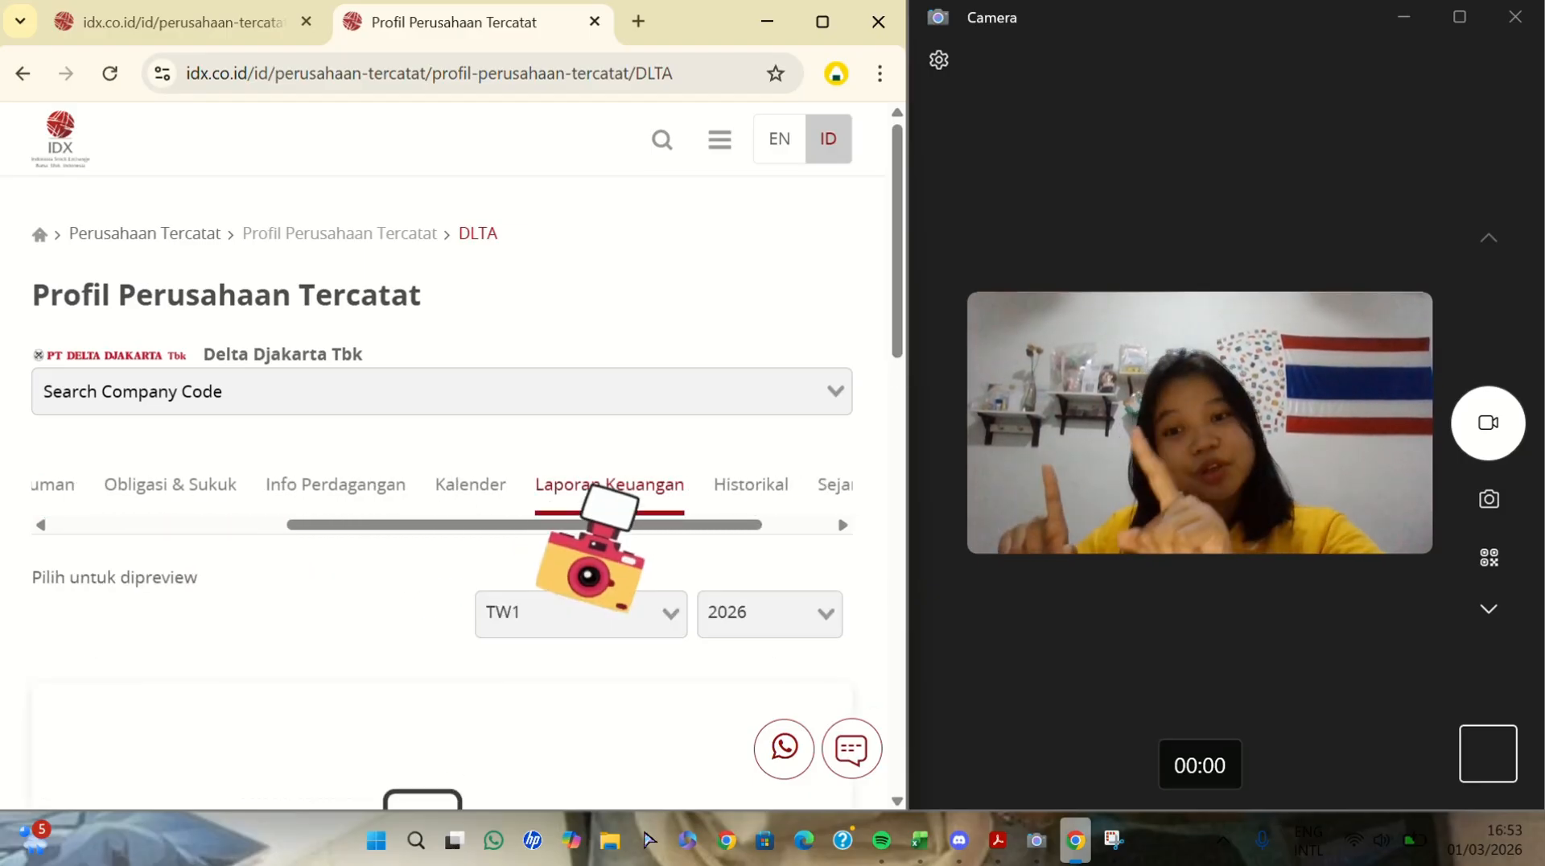
- Set the report year to 2022 for period TW1 and look through the financial statement preview
{"action": "scroll", "coordinate": [591, 555], "scroll_direction": "down", "scroll_amount": 5}
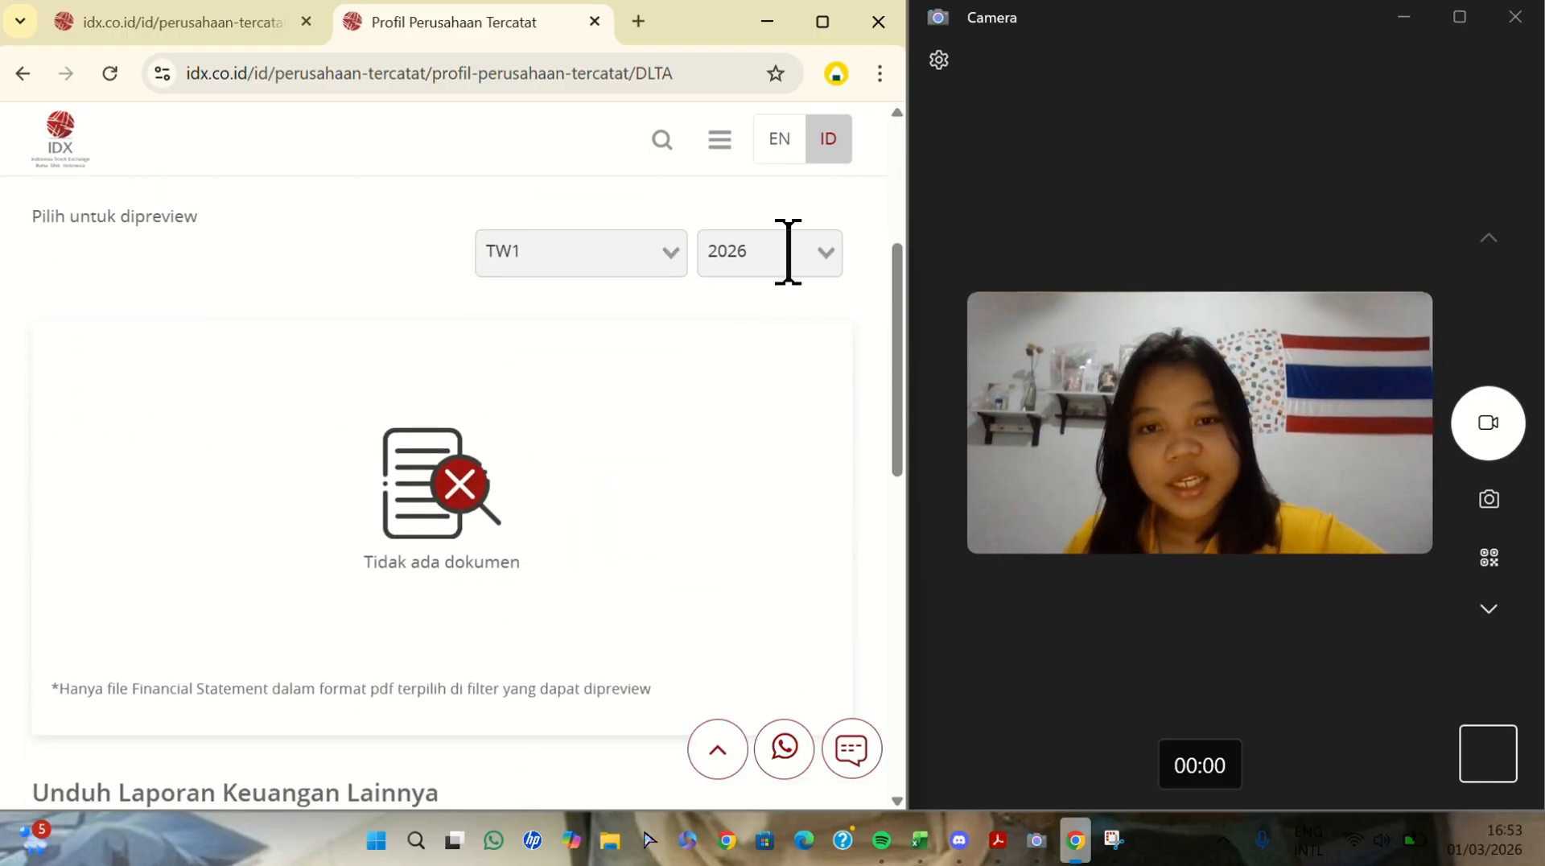
{"action": "left_click", "coordinate": [798, 248]}
{"action": "left_click", "coordinate": [764, 423]}
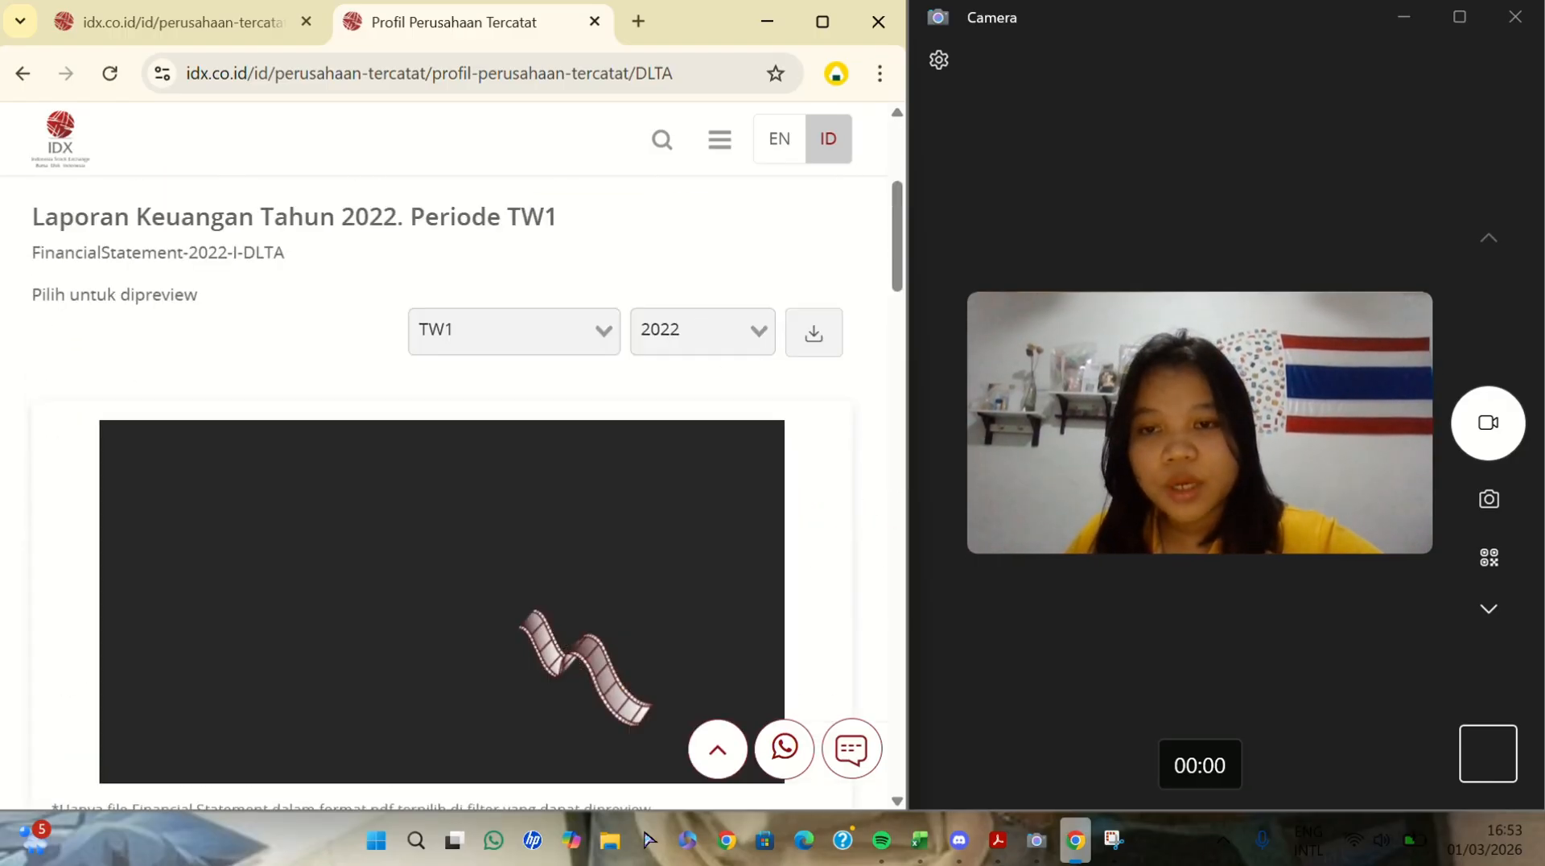
{"action": "scroll", "coordinate": [523, 608], "scroll_direction": "down", "scroll_amount": 10}
{"action": "scroll", "coordinate": [756, 579], "scroll_direction": "down", "scroll_amount": 2}
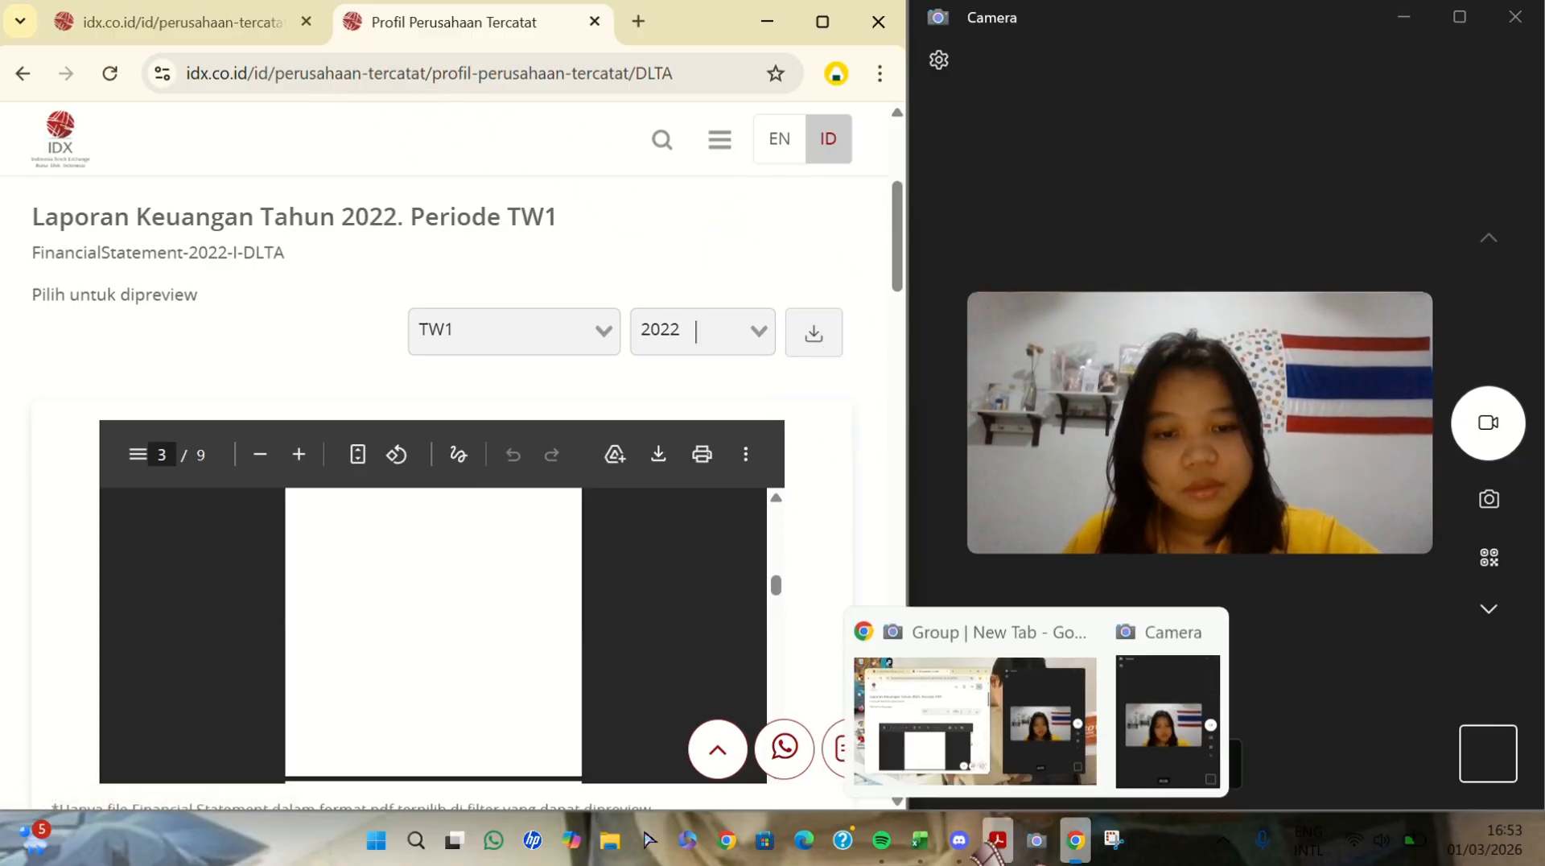
- Preview the FinancialStatement PDFs for 2022, 2023 and 2024 that are open in Adobe Acrobat
{"action": "mouse_move", "coordinate": [996, 840]}
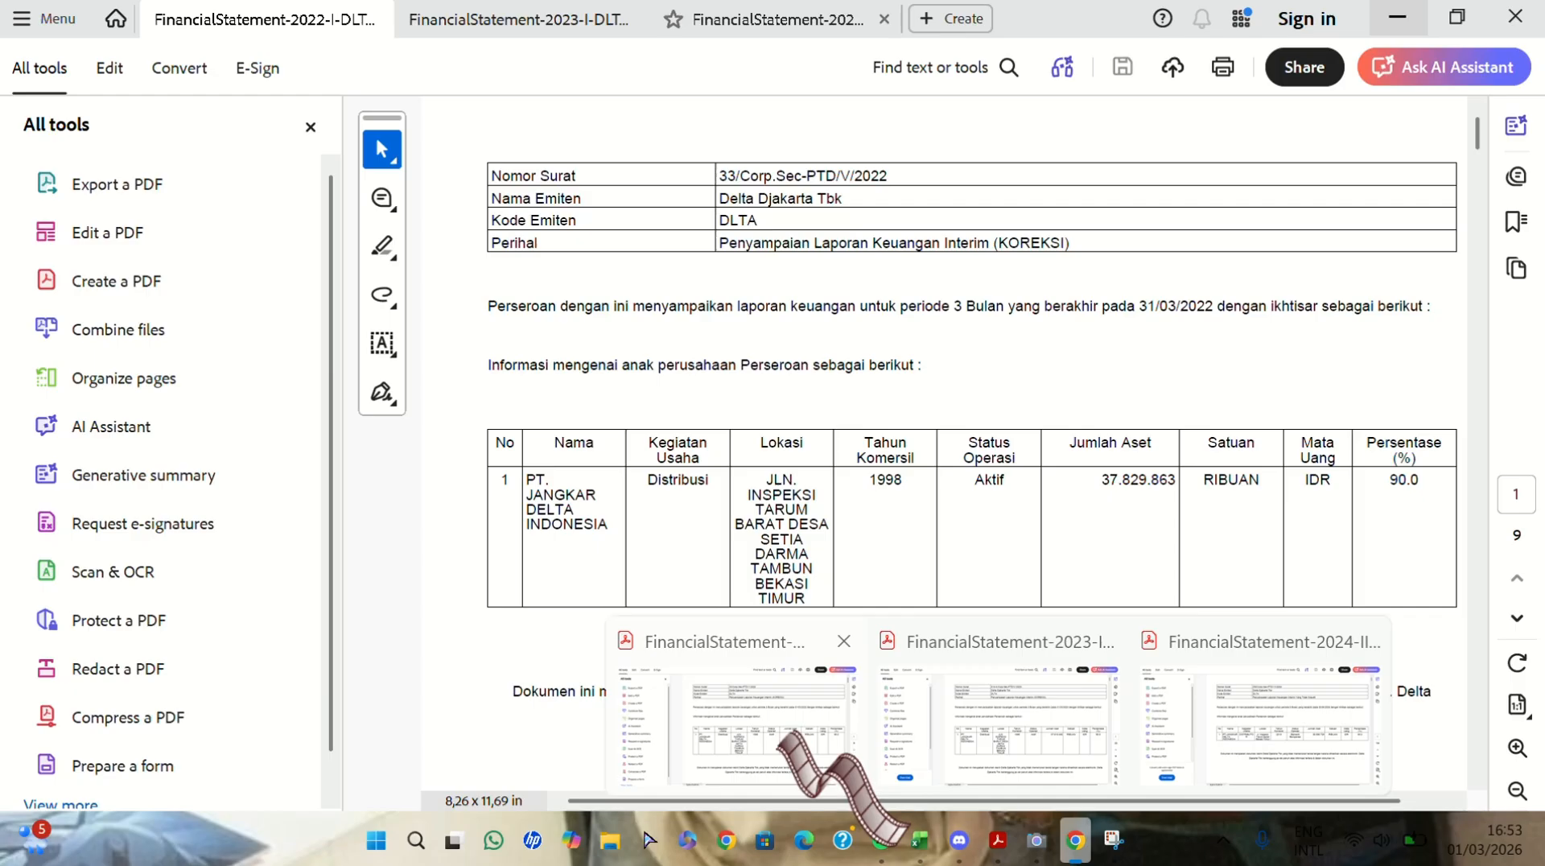
{"action": "mouse_move", "coordinate": [988, 714]}
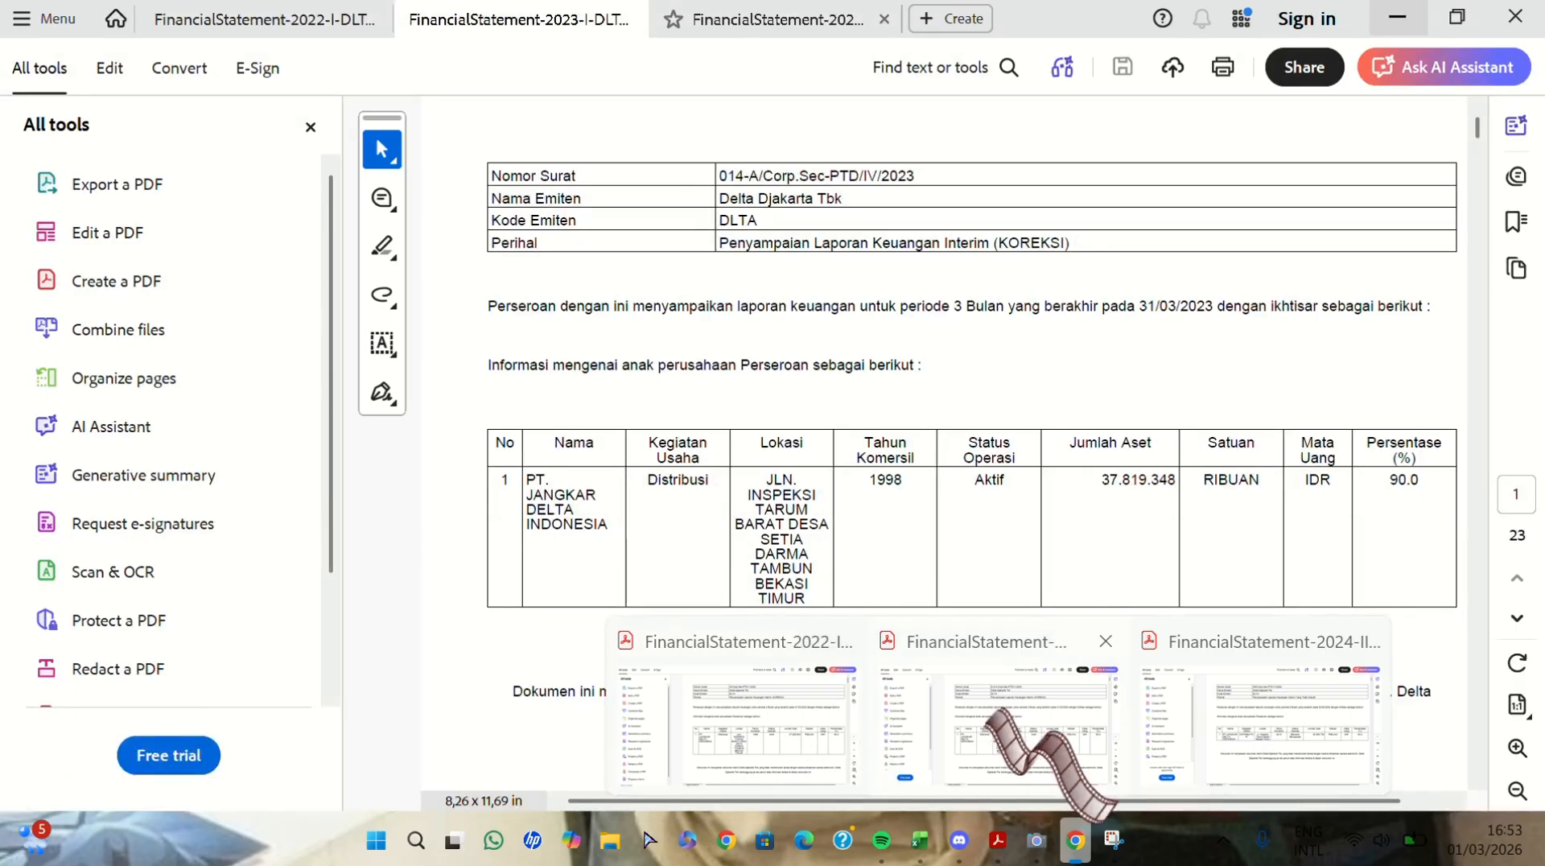
{"action": "mouse_move", "coordinate": [1211, 712]}
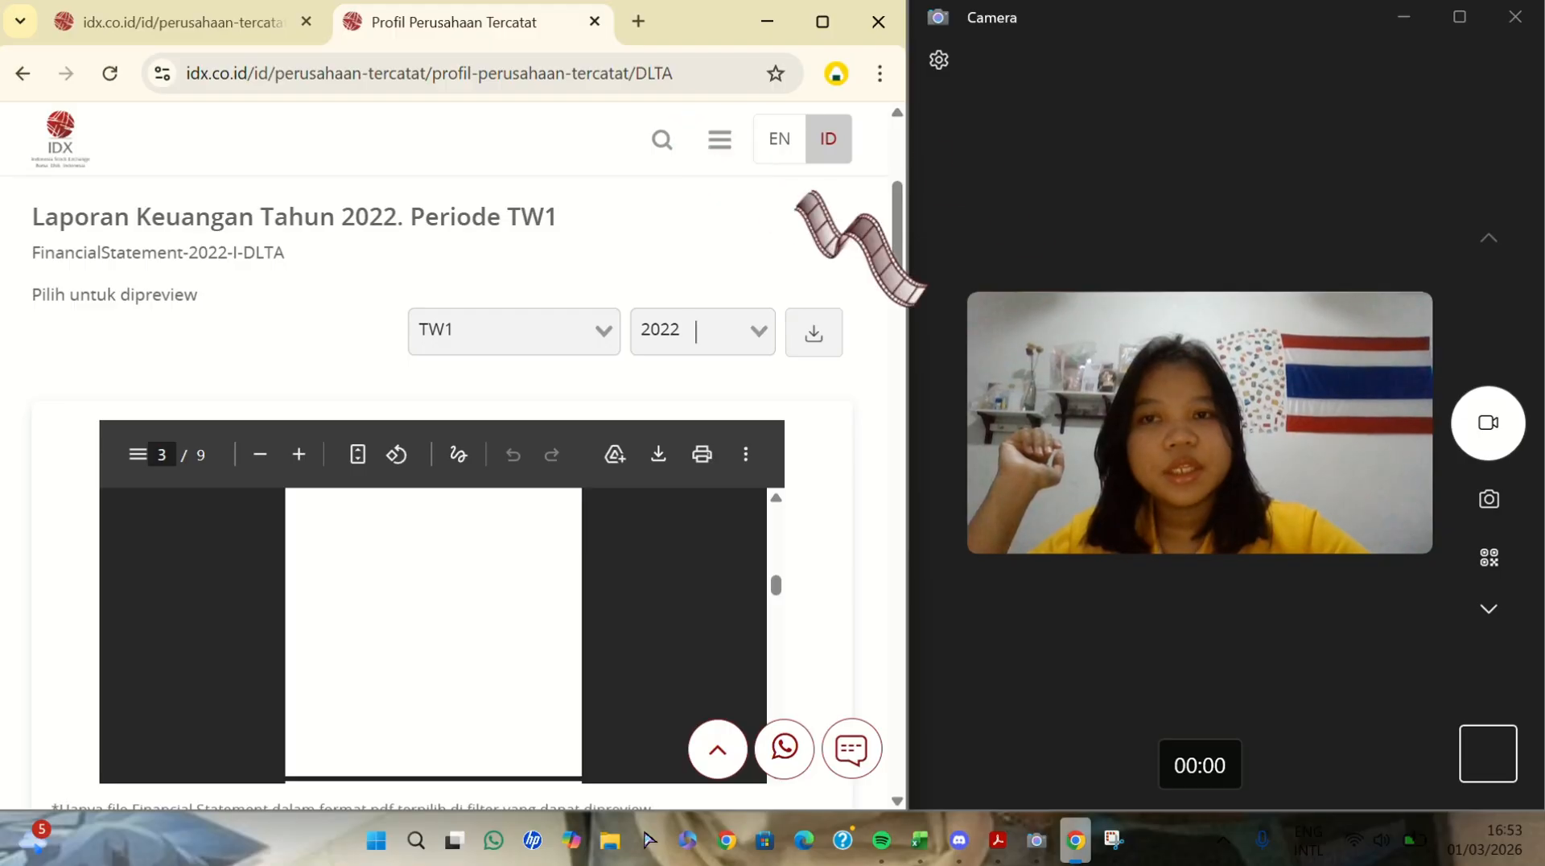
- Enlarge the Camera window, return to the browser, and look through the 2022 TW1 report preview again
{"action": "left_click", "coordinate": [1458, 17]}
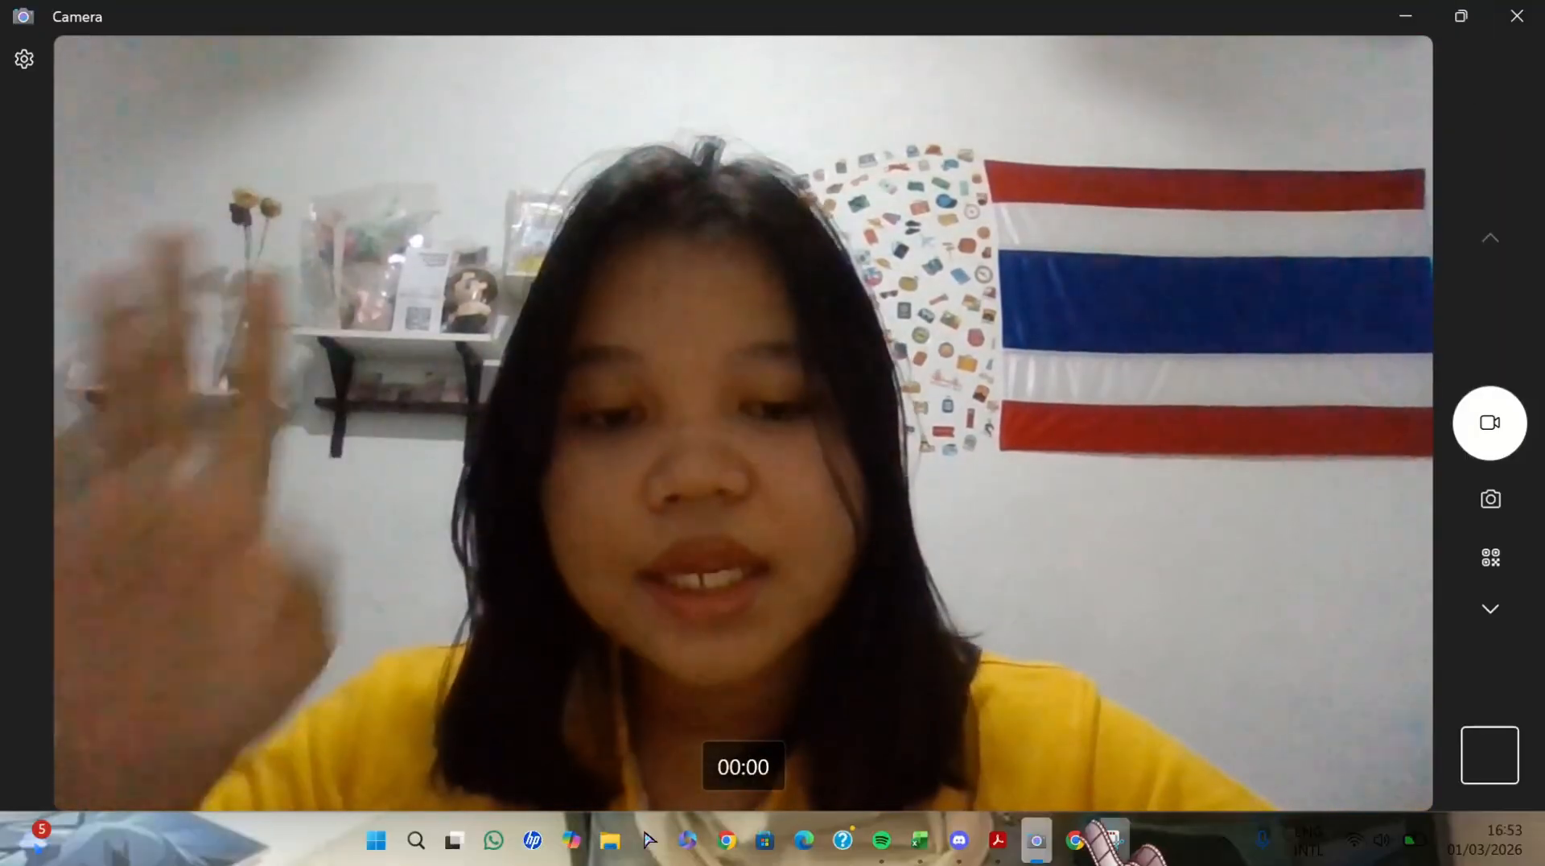
{"action": "mouse_move", "coordinate": [1070, 844]}
{"action": "left_click", "coordinate": [1051, 720]}
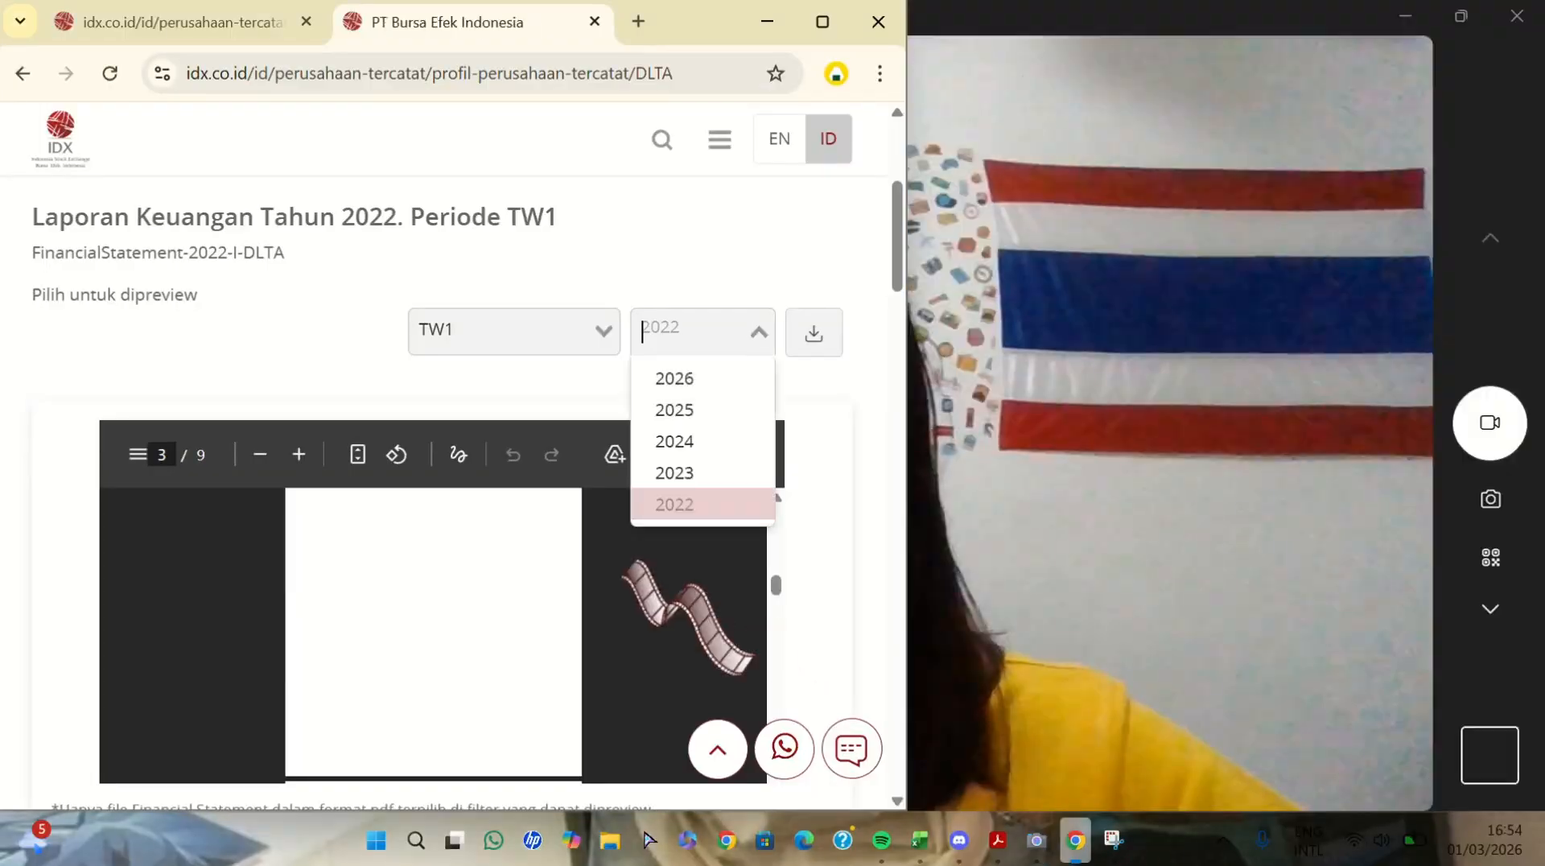
{"action": "scroll", "coordinate": [648, 527], "scroll_direction": "down", "scroll_amount": 2}
{"action": "scroll", "coordinate": [649, 527], "scroll_direction": "up", "scroll_amount": 2}
{"action": "scroll", "coordinate": [480, 521], "scroll_direction": "up", "scroll_amount": 10}
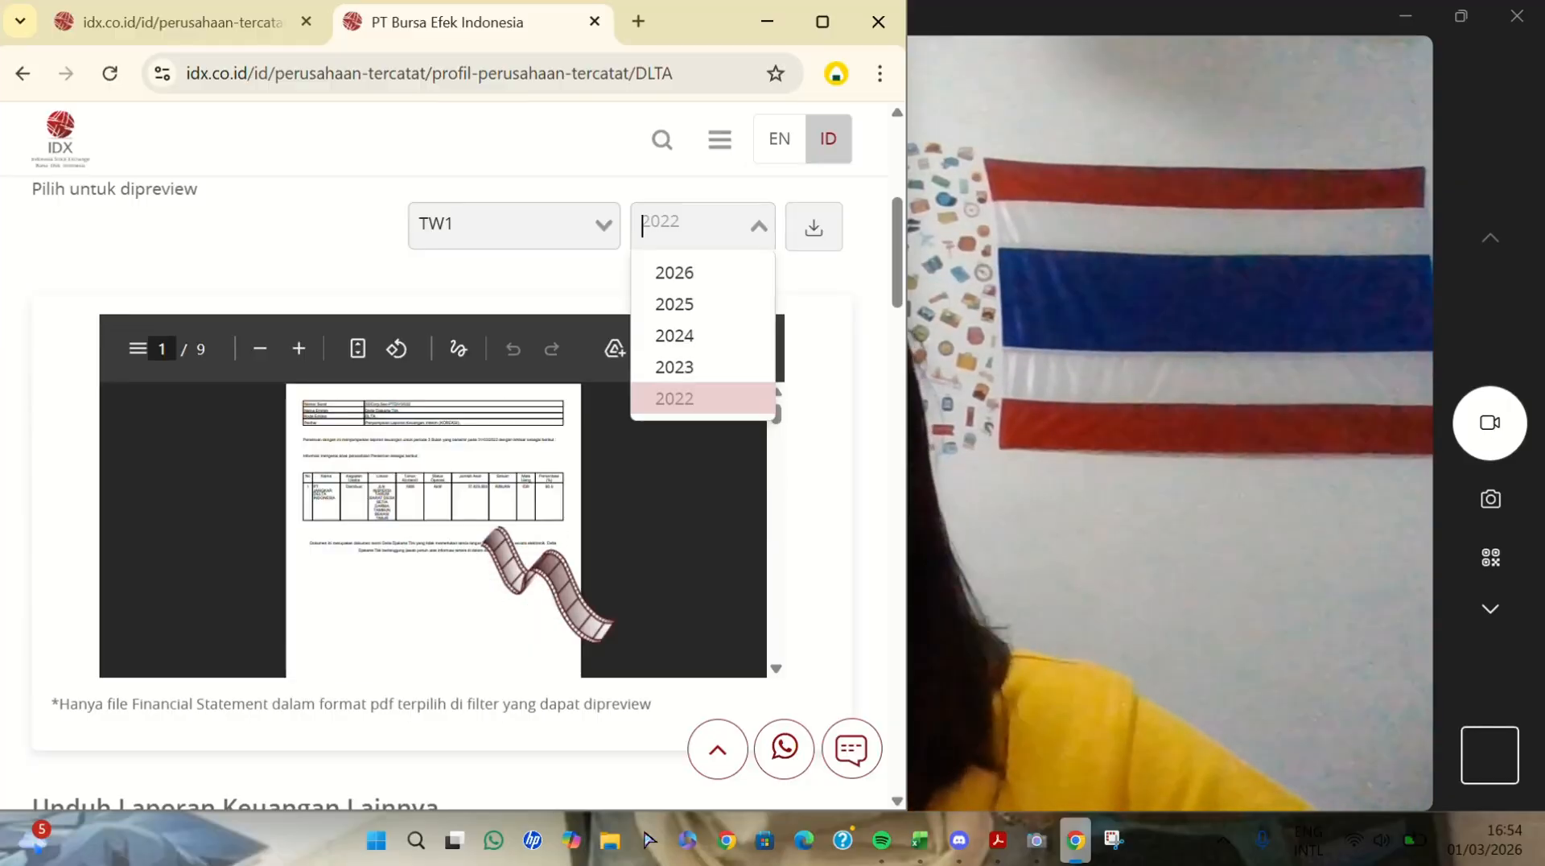
{"action": "scroll", "coordinate": [480, 521], "scroll_direction": "down", "scroll_amount": 2}
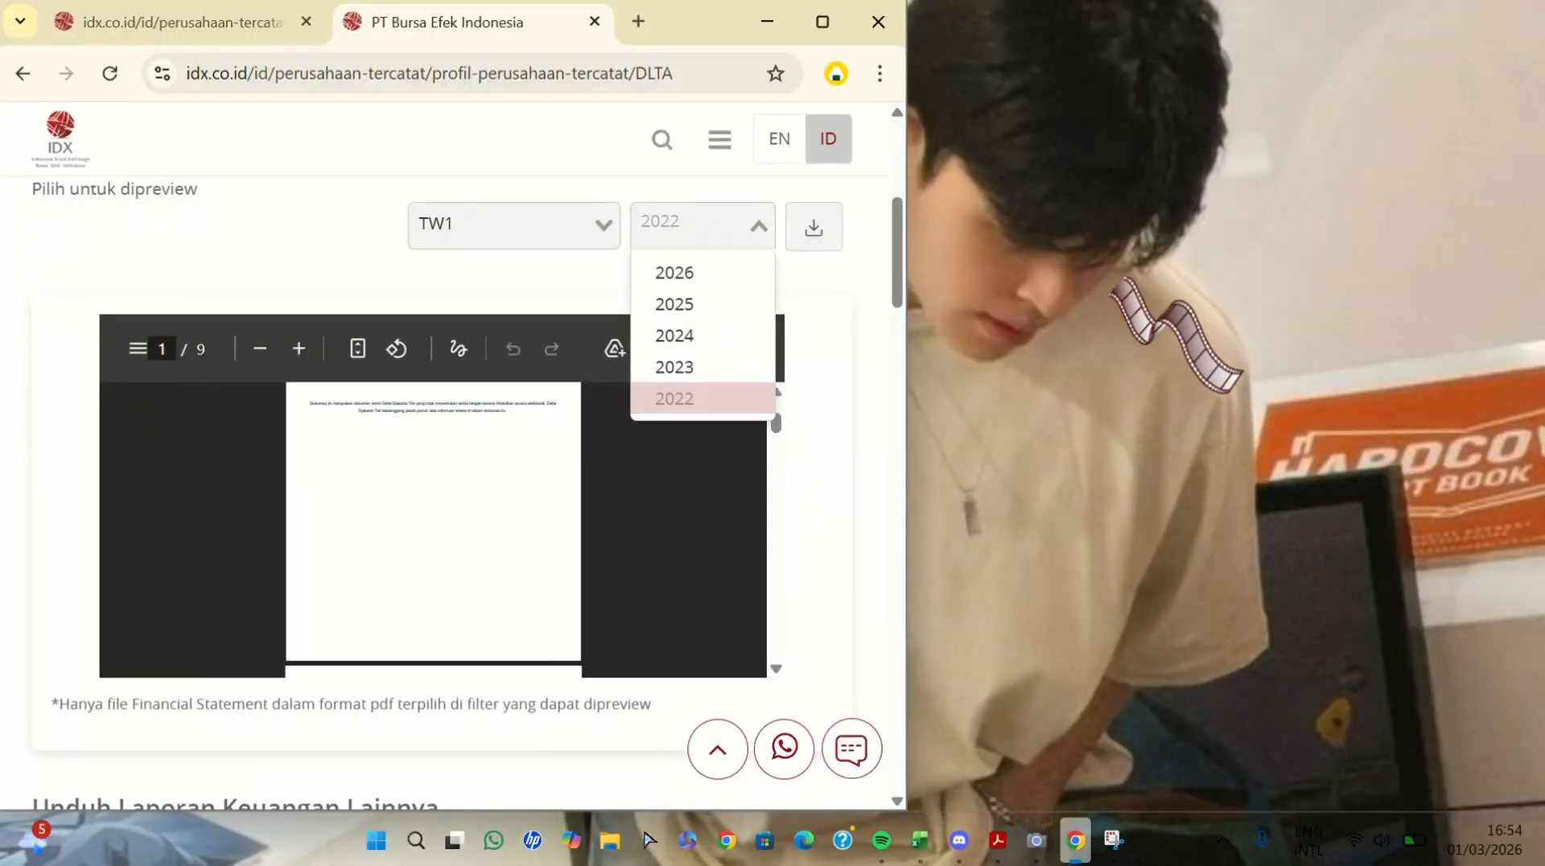
- Switch to Book1 in Excel and arrange it side by side with the Camera window, giving Excel the wider share
{"action": "left_click", "coordinate": [915, 842]}
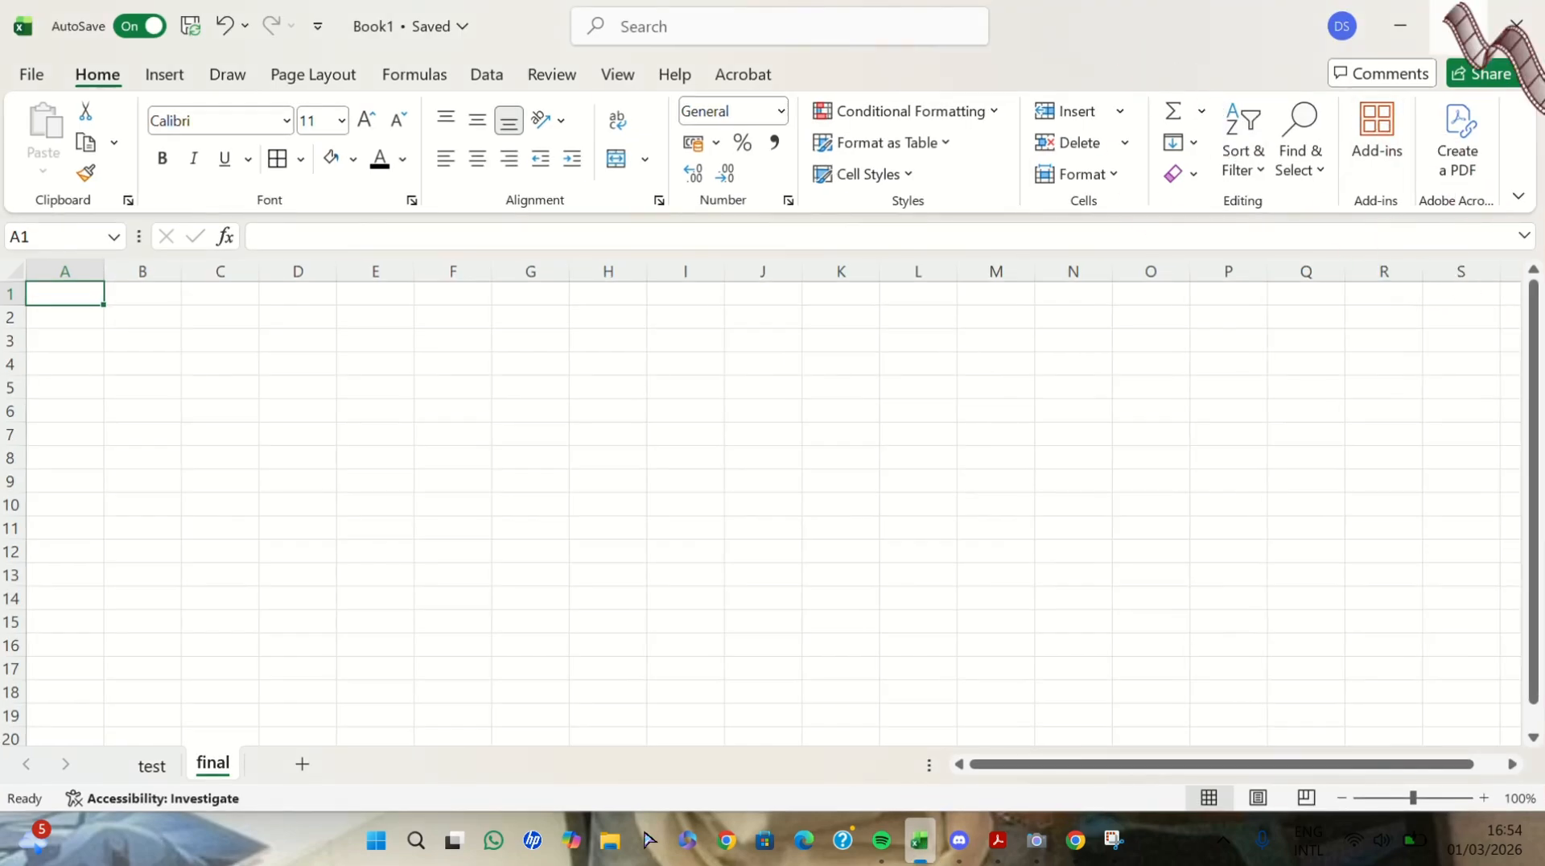
{"action": "mouse_move", "coordinate": [1446, 8]}
{"action": "left_click", "coordinate": [1331, 90]}
{"action": "left_click", "coordinate": [1036, 841]}
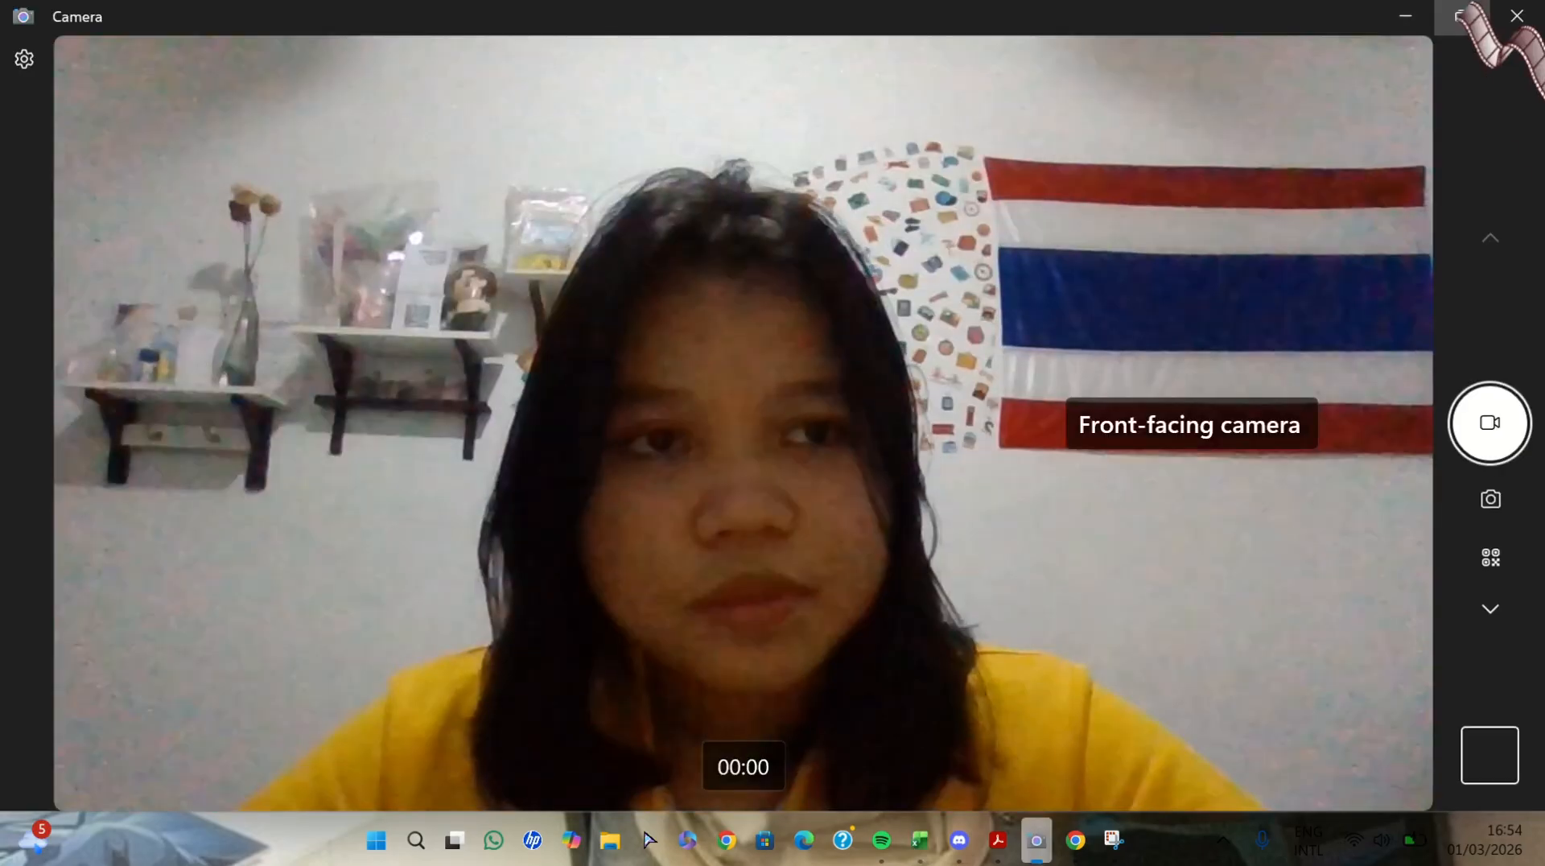
{"action": "left_click", "coordinate": [1327, 88]}
{"action": "left_click", "coordinate": [1074, 205]}
{"action": "left_click", "coordinate": [1320, 87]}
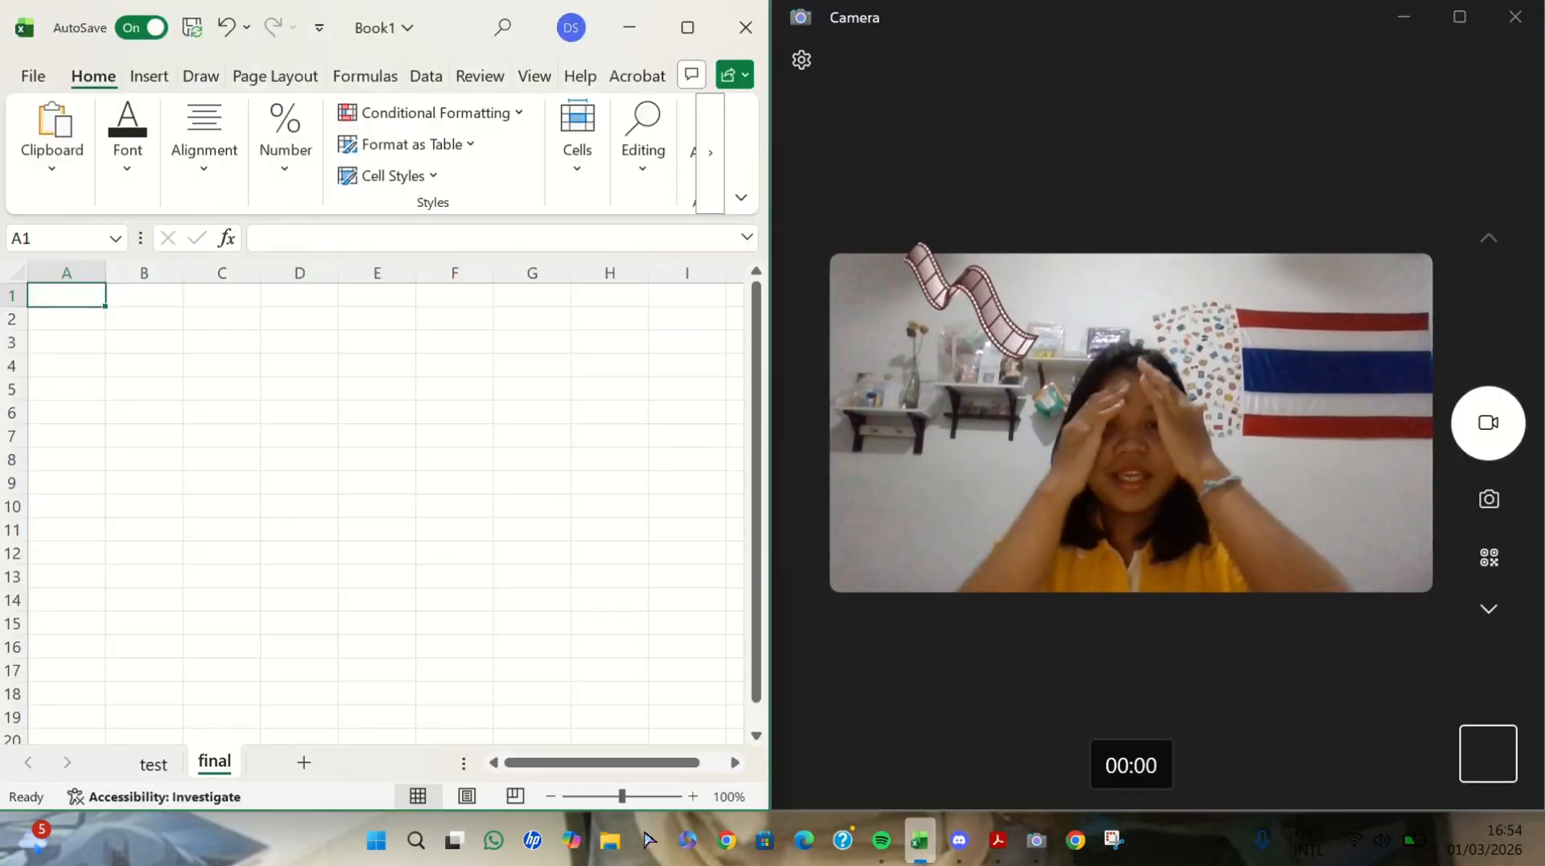
{"action": "left_click_drag", "start_coordinate": [778, 241], "coordinate": [907, 241]}
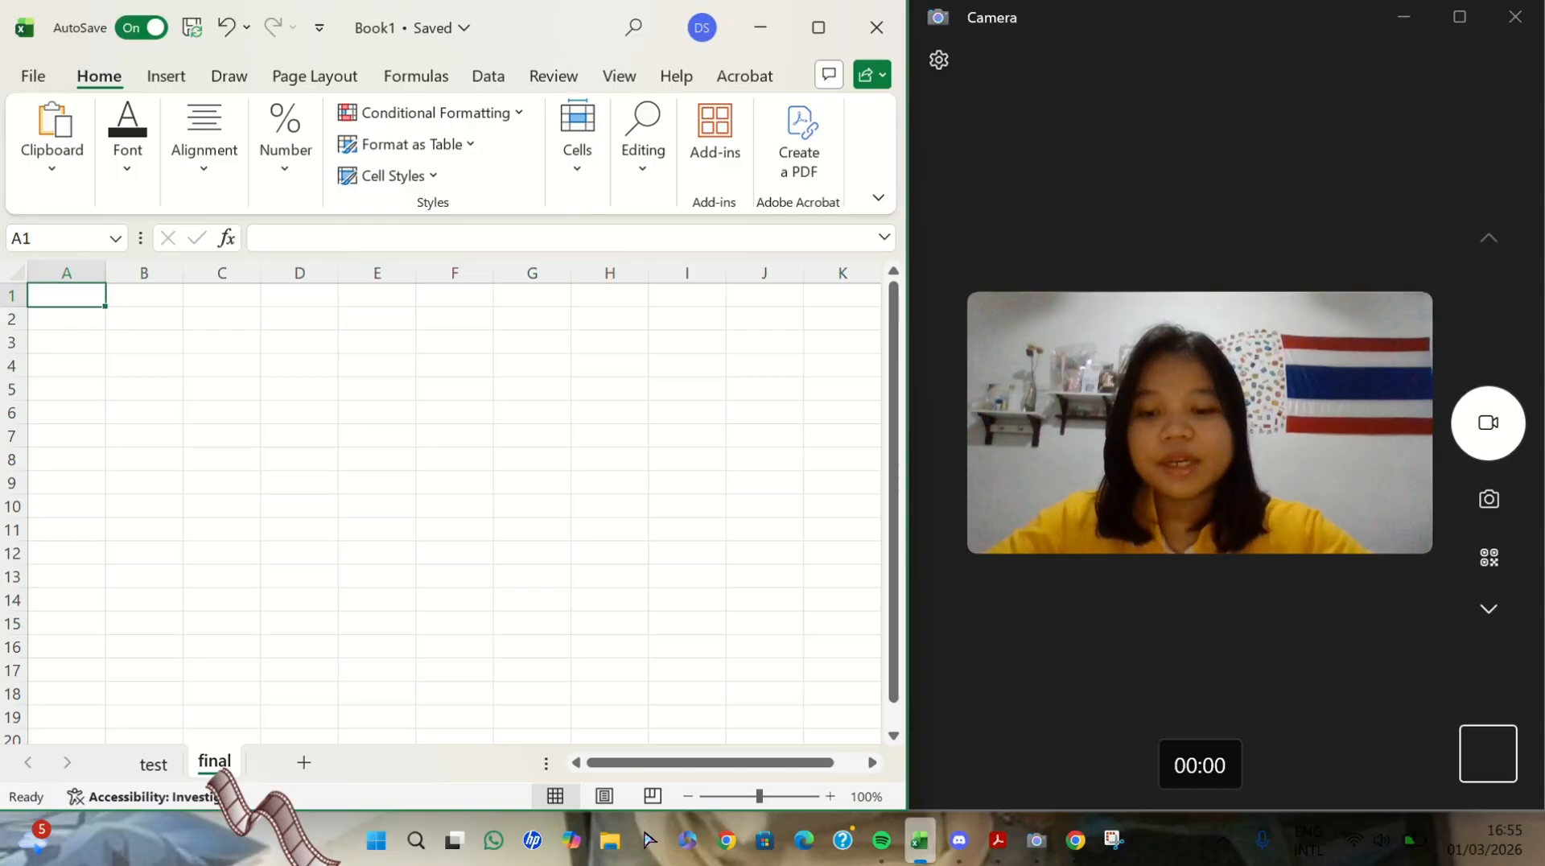
- Enter the headers TAHUN, PT .DELTA, GROWTH, BRRC and GROWTH in A1:E1 of the final sheet and centre them
{"action": "type", "text": "TAHUN"}
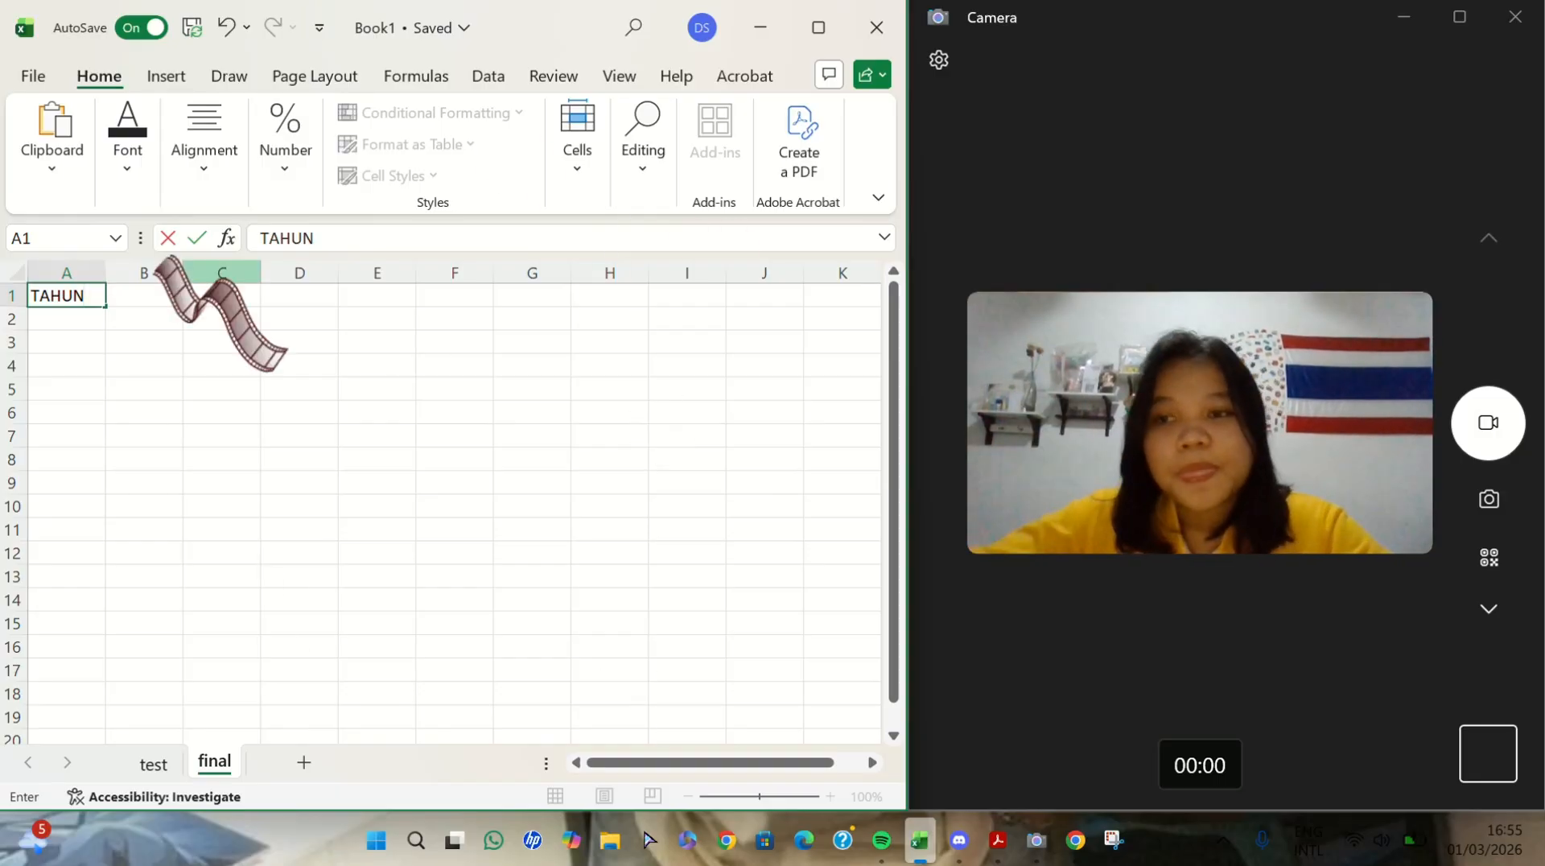
{"action": "left_click", "coordinate": [160, 298]}
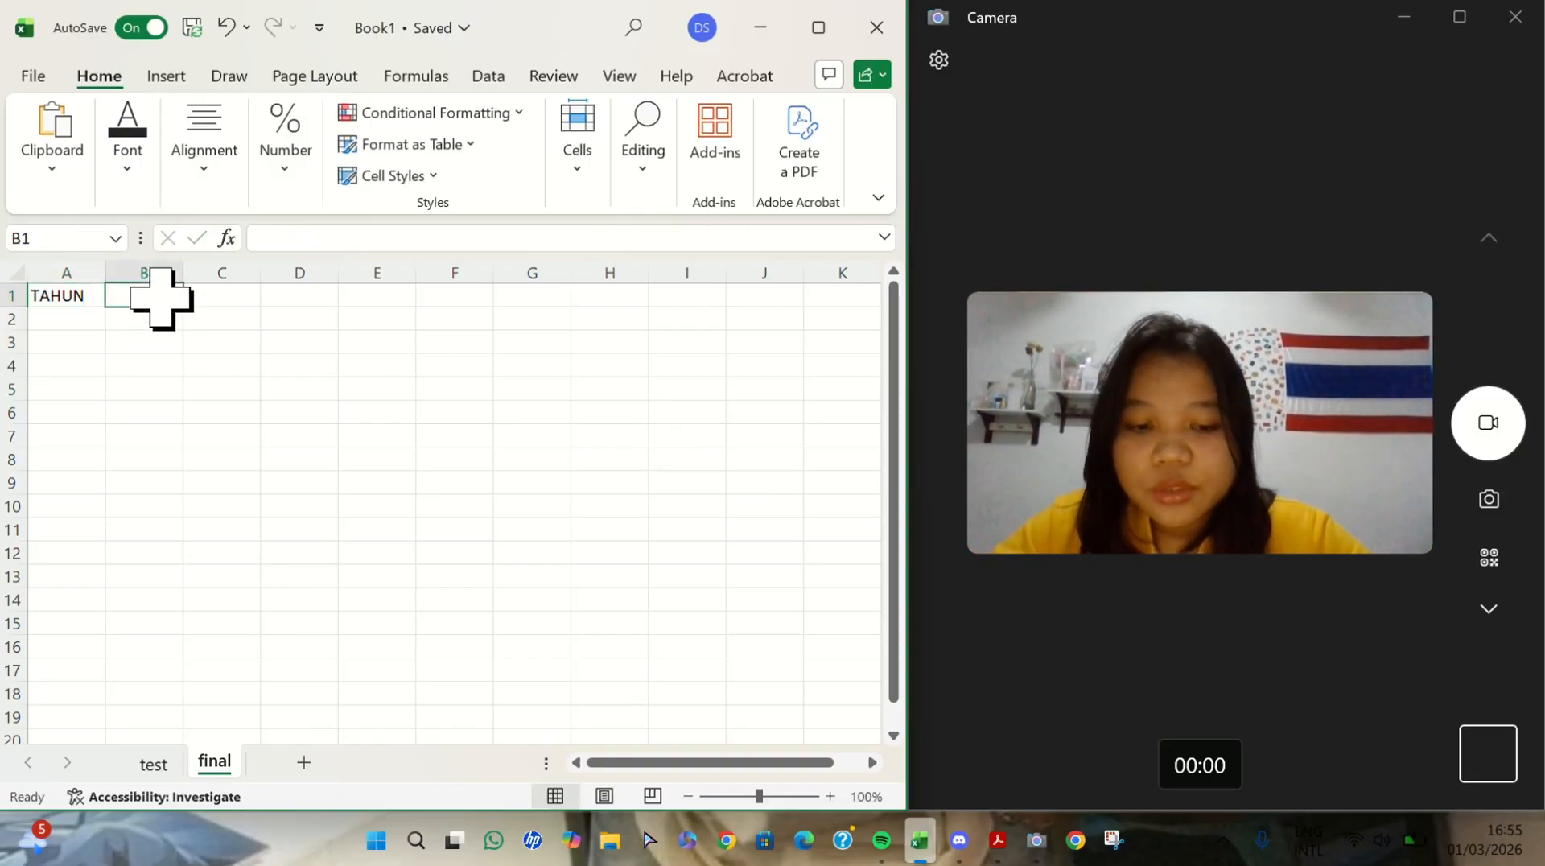
{"action": "type", "text": "PT .DELTA"}
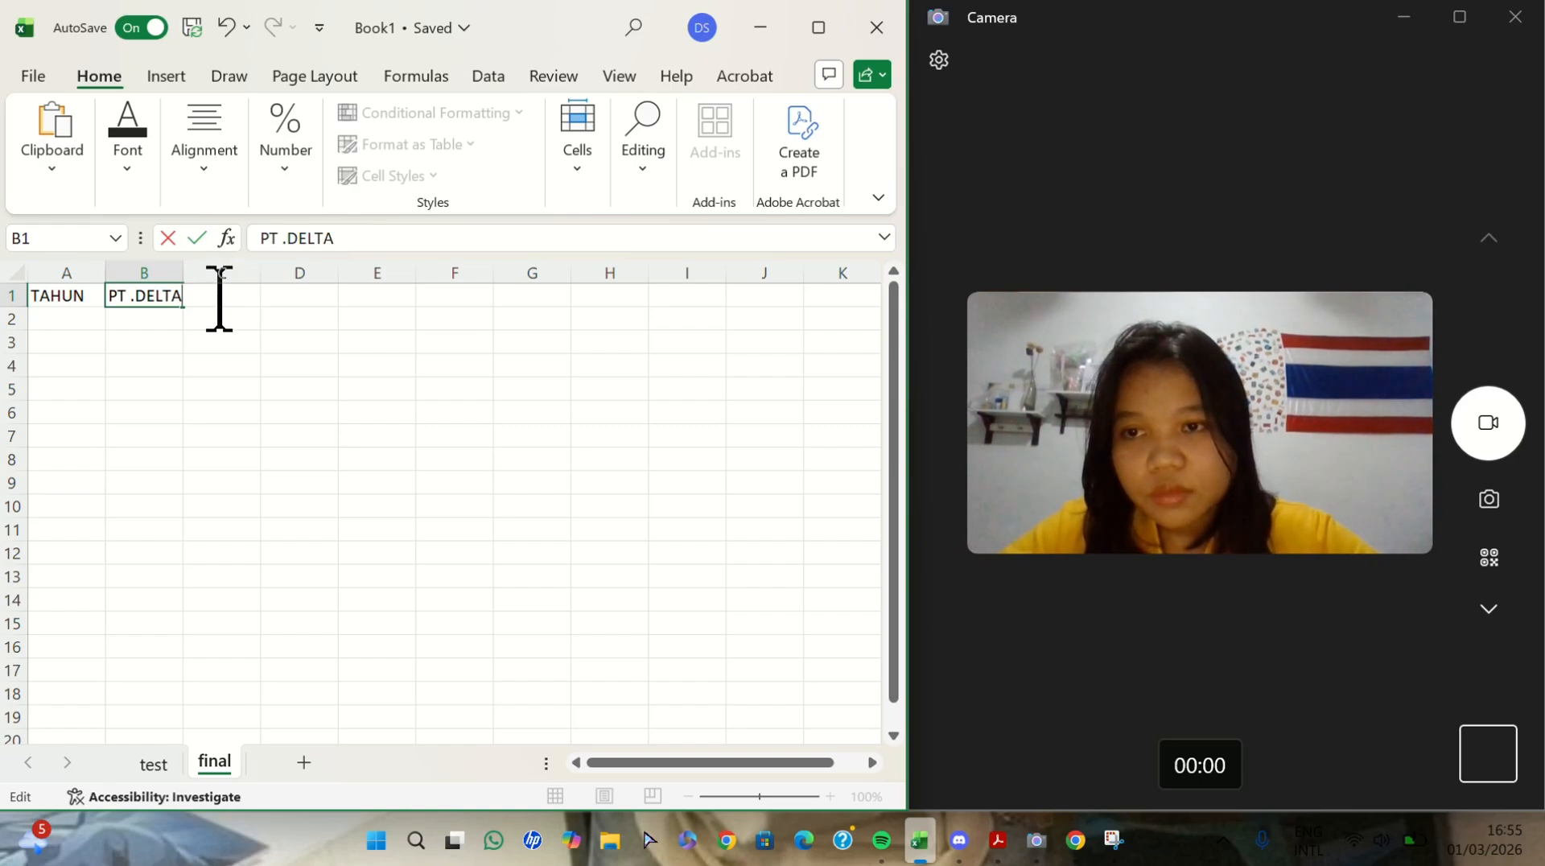
{"action": "left_click", "coordinate": [224, 344]}
{"action": "left_click", "coordinate": [219, 293]}
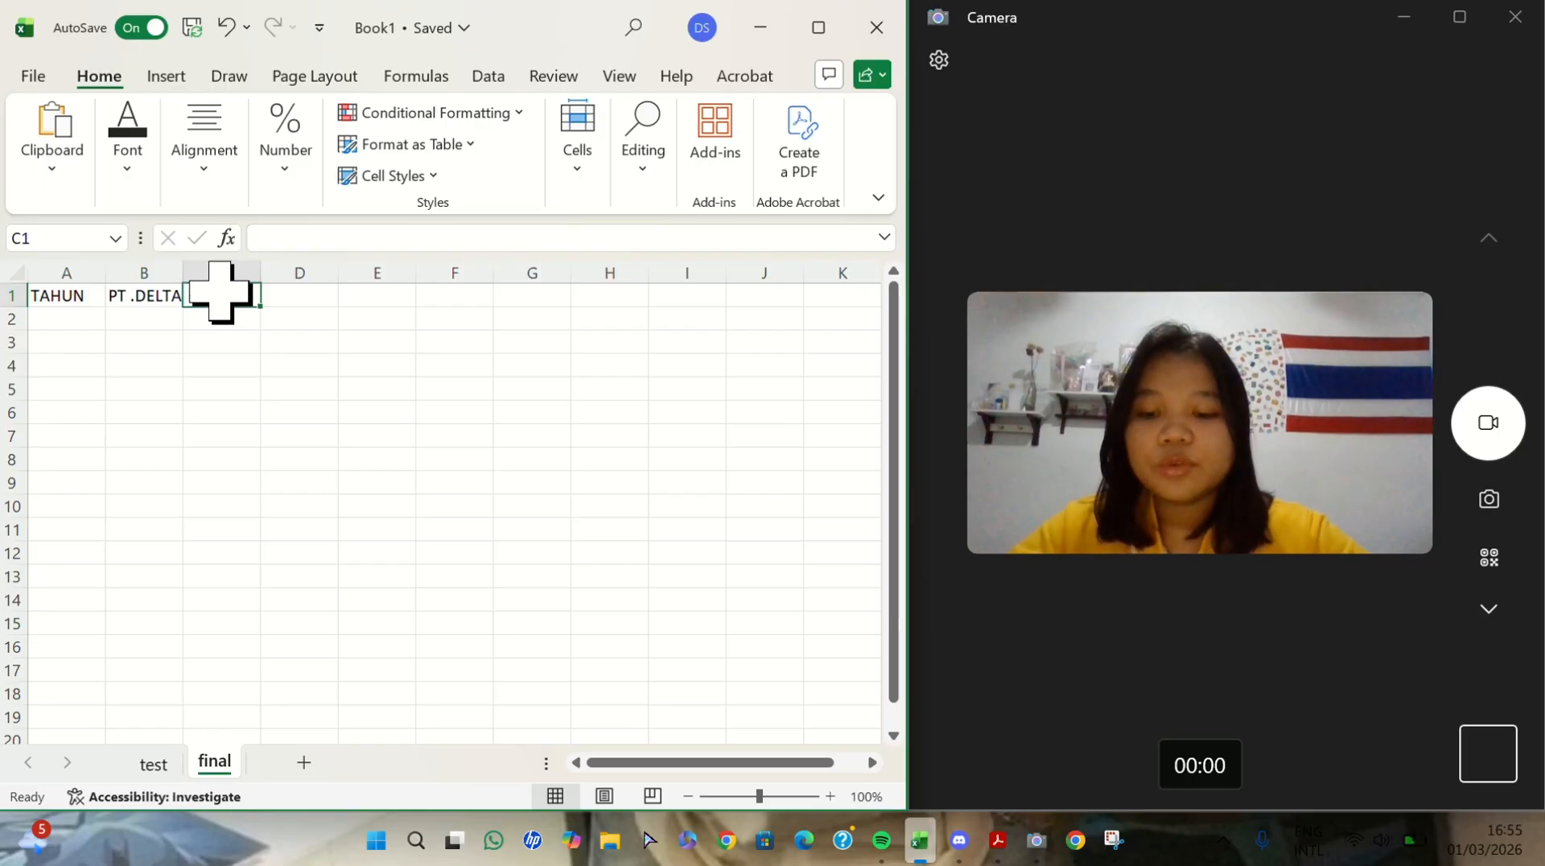
{"action": "type", "text": "GROWTH"}
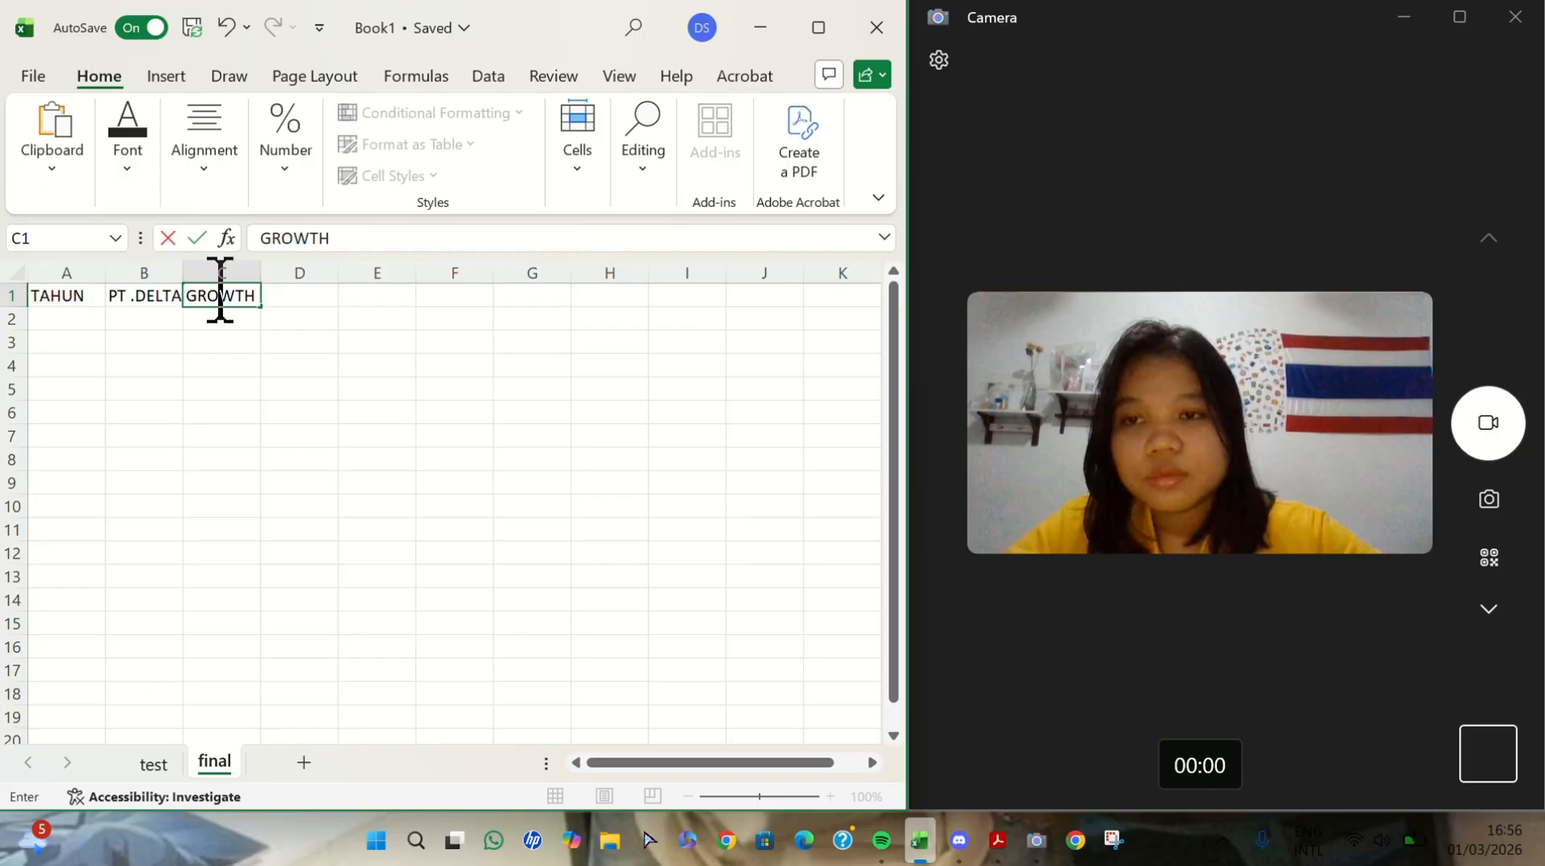
{"action": "left_click", "coordinate": [312, 299]}
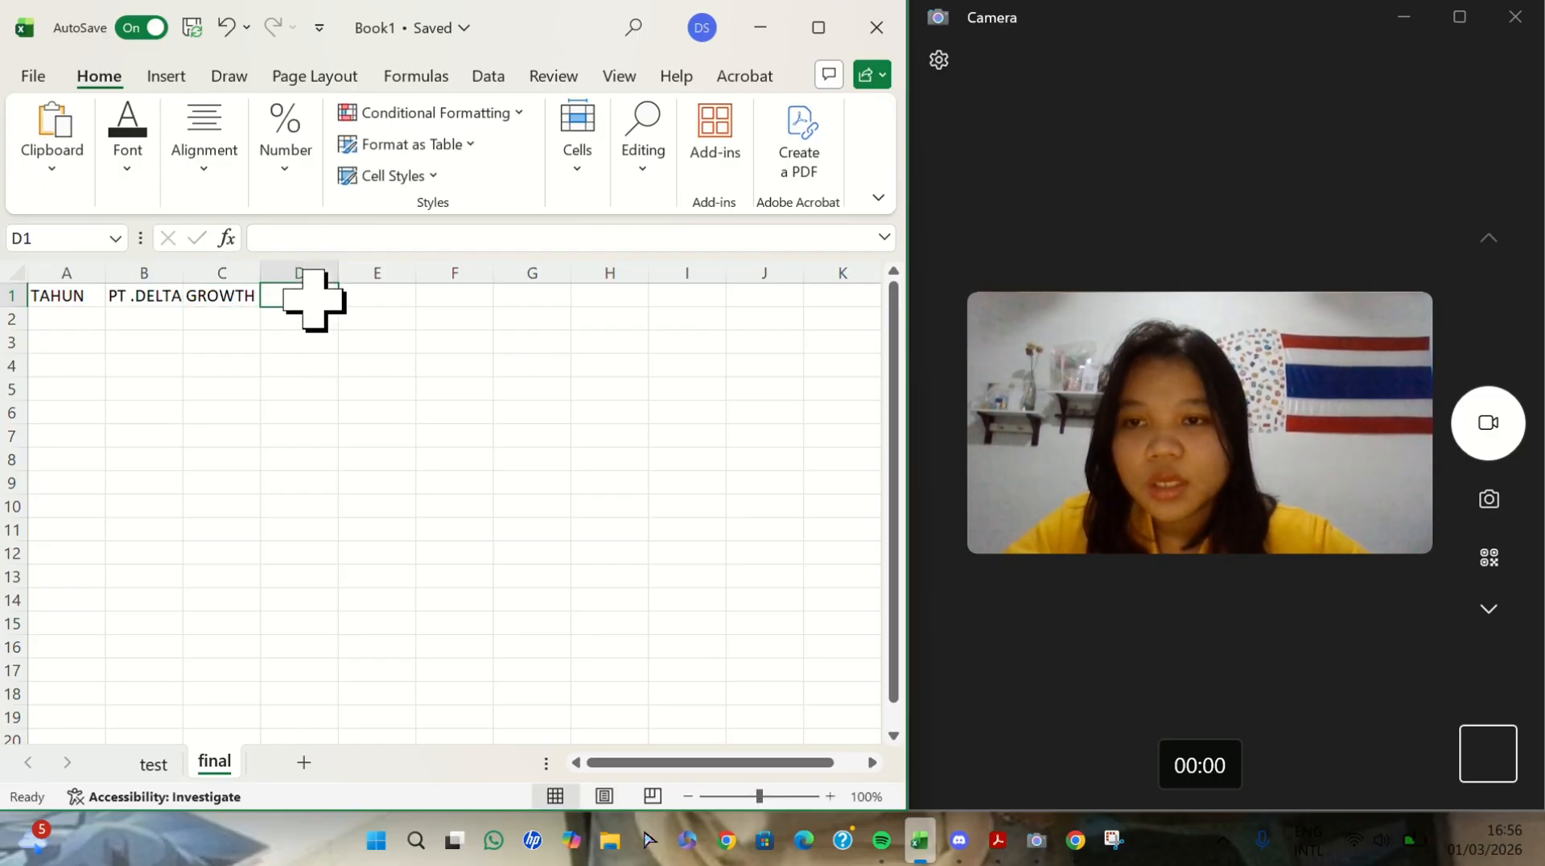
{"action": "type", "text": "BRRC"}
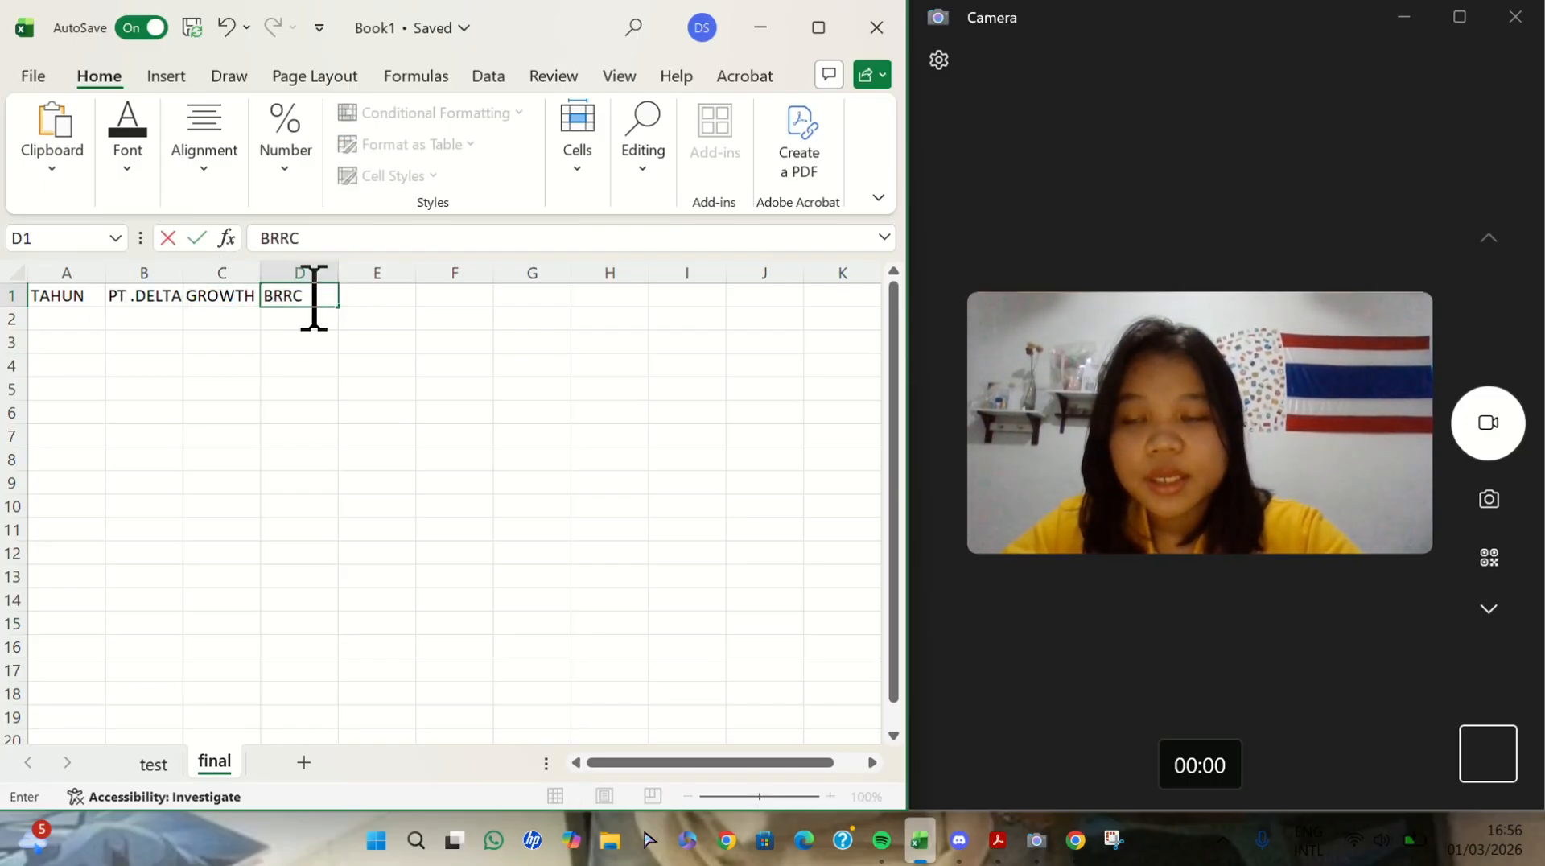
{"action": "left_click", "coordinate": [368, 303]}
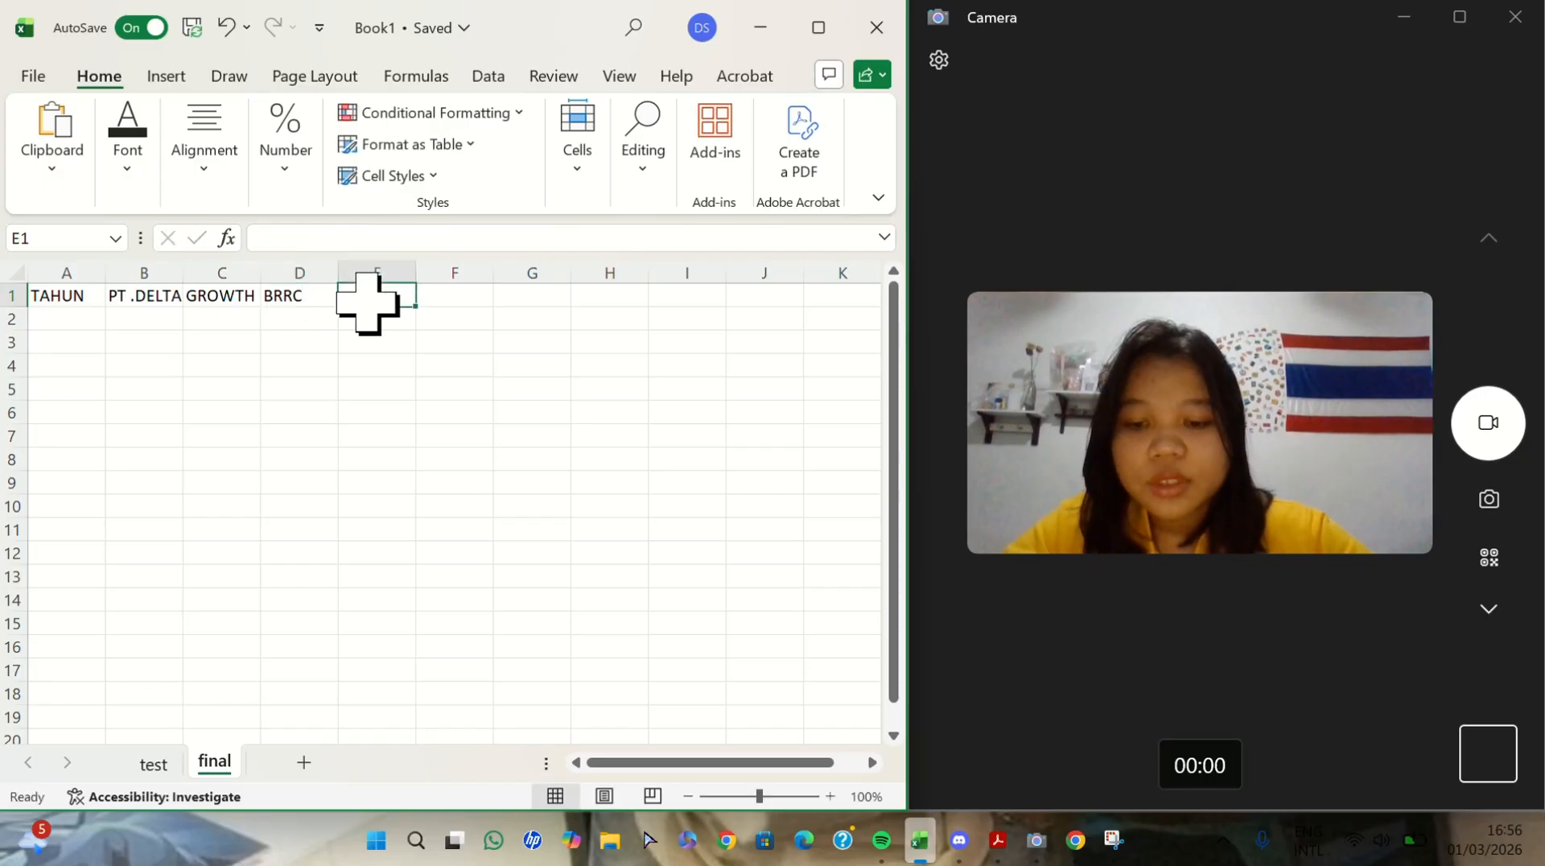
{"action": "type", "text": "GROWTH"}
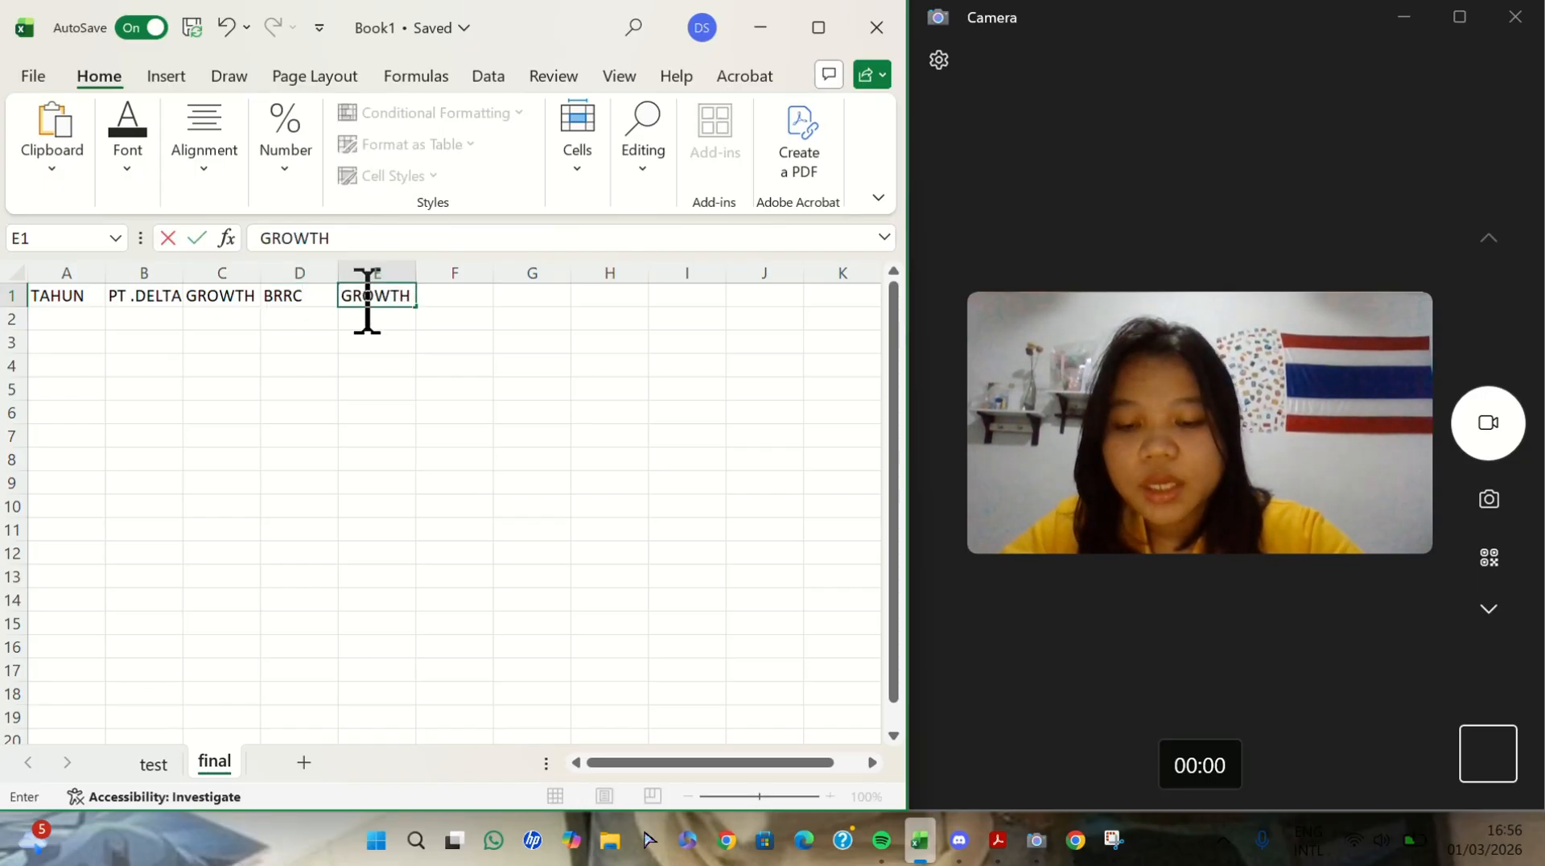
{"action": "left_click", "coordinate": [462, 311]}
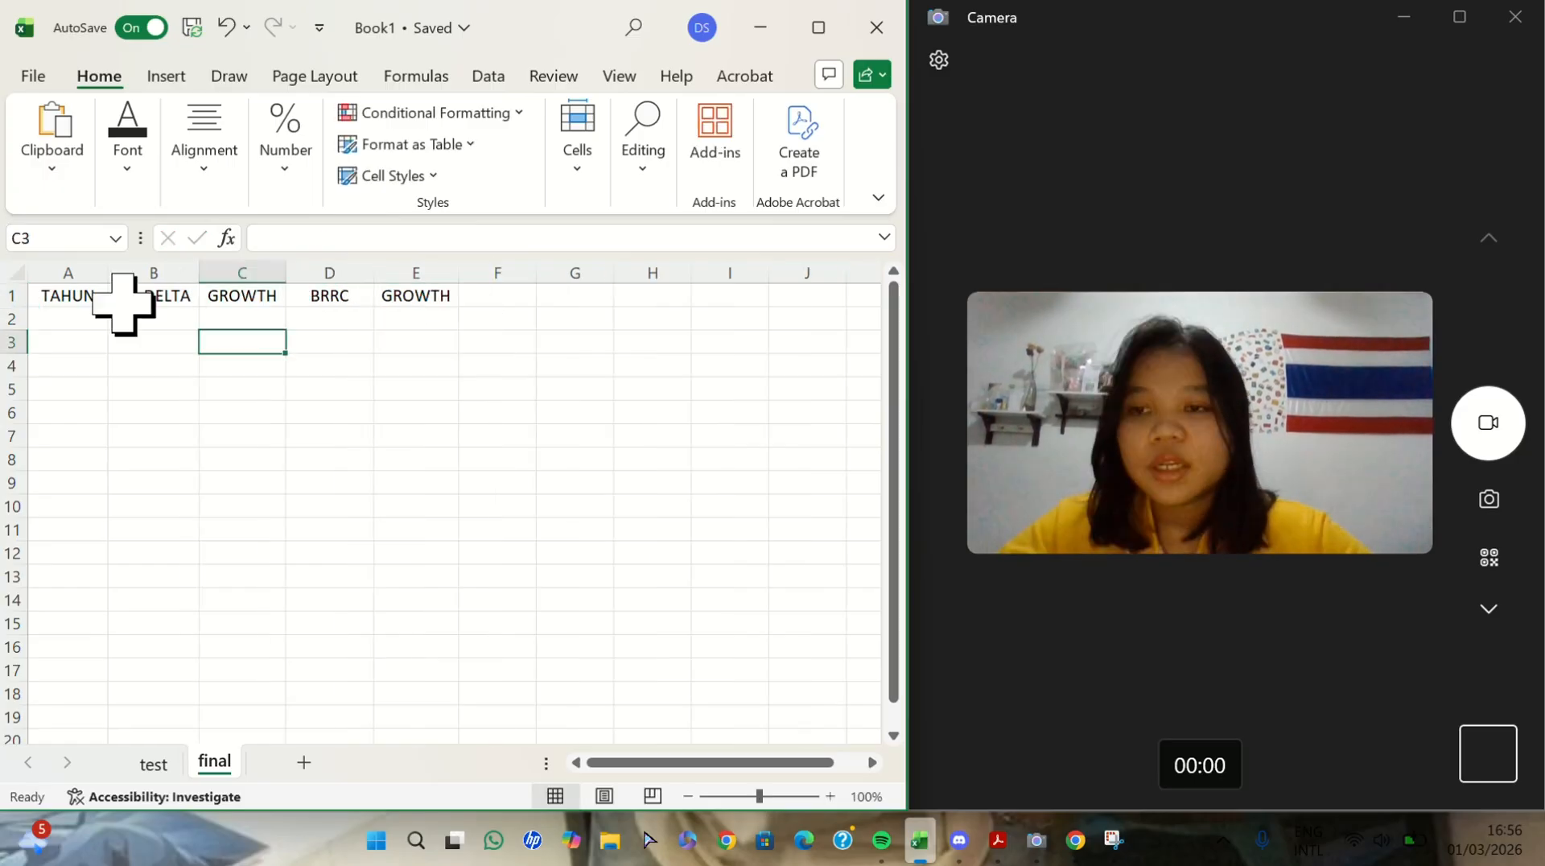
- Enter the years 2022, 2023 and 2024 in A2:A4 under TAHUN and centre them
{"action": "left_click", "coordinate": [64, 311]}
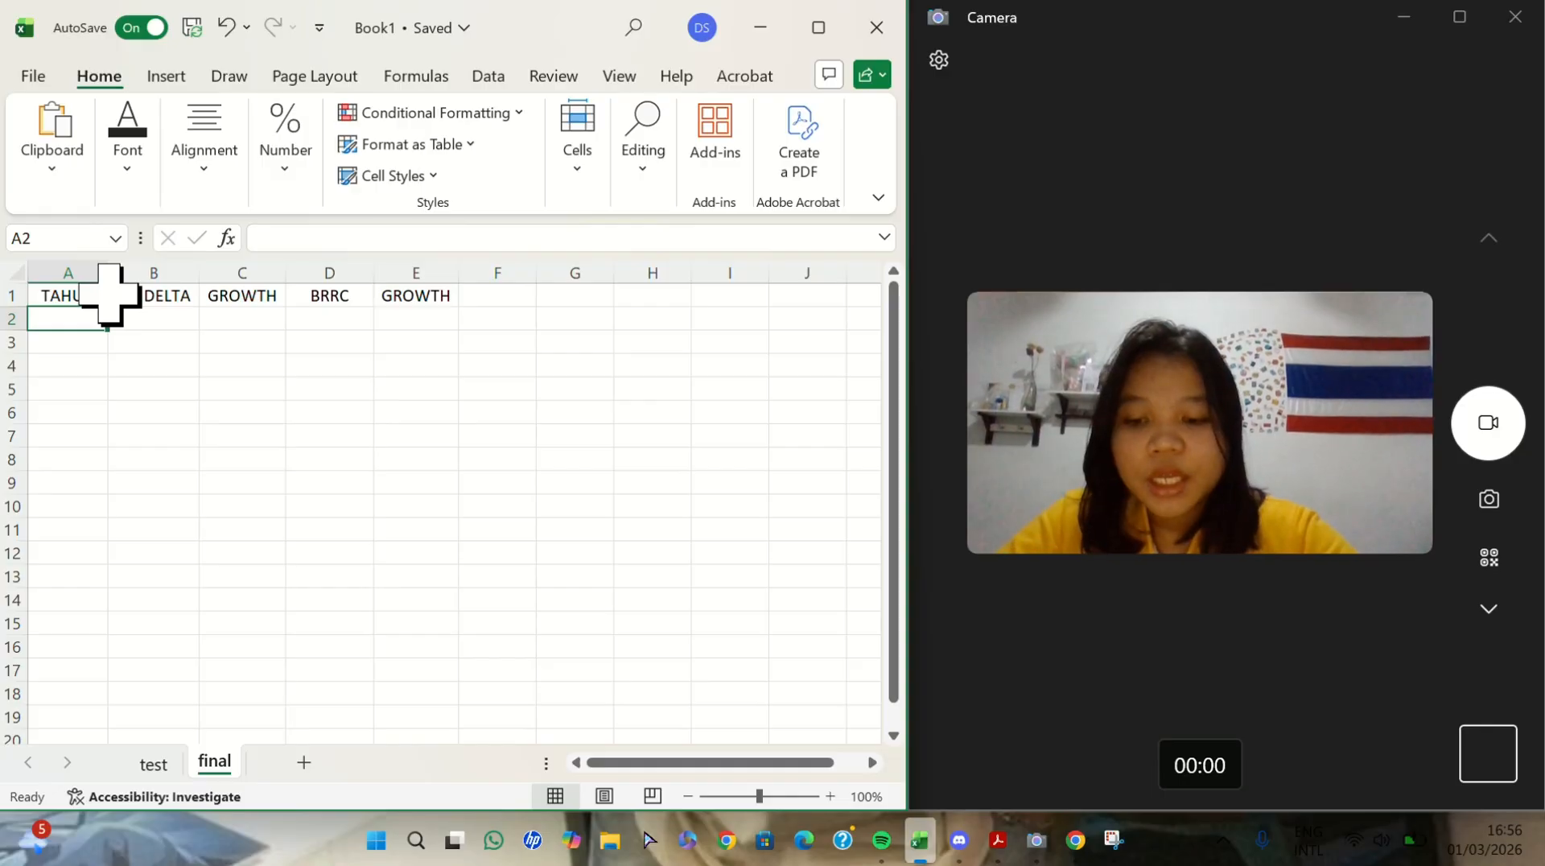
{"action": "type", "text": "2022"}
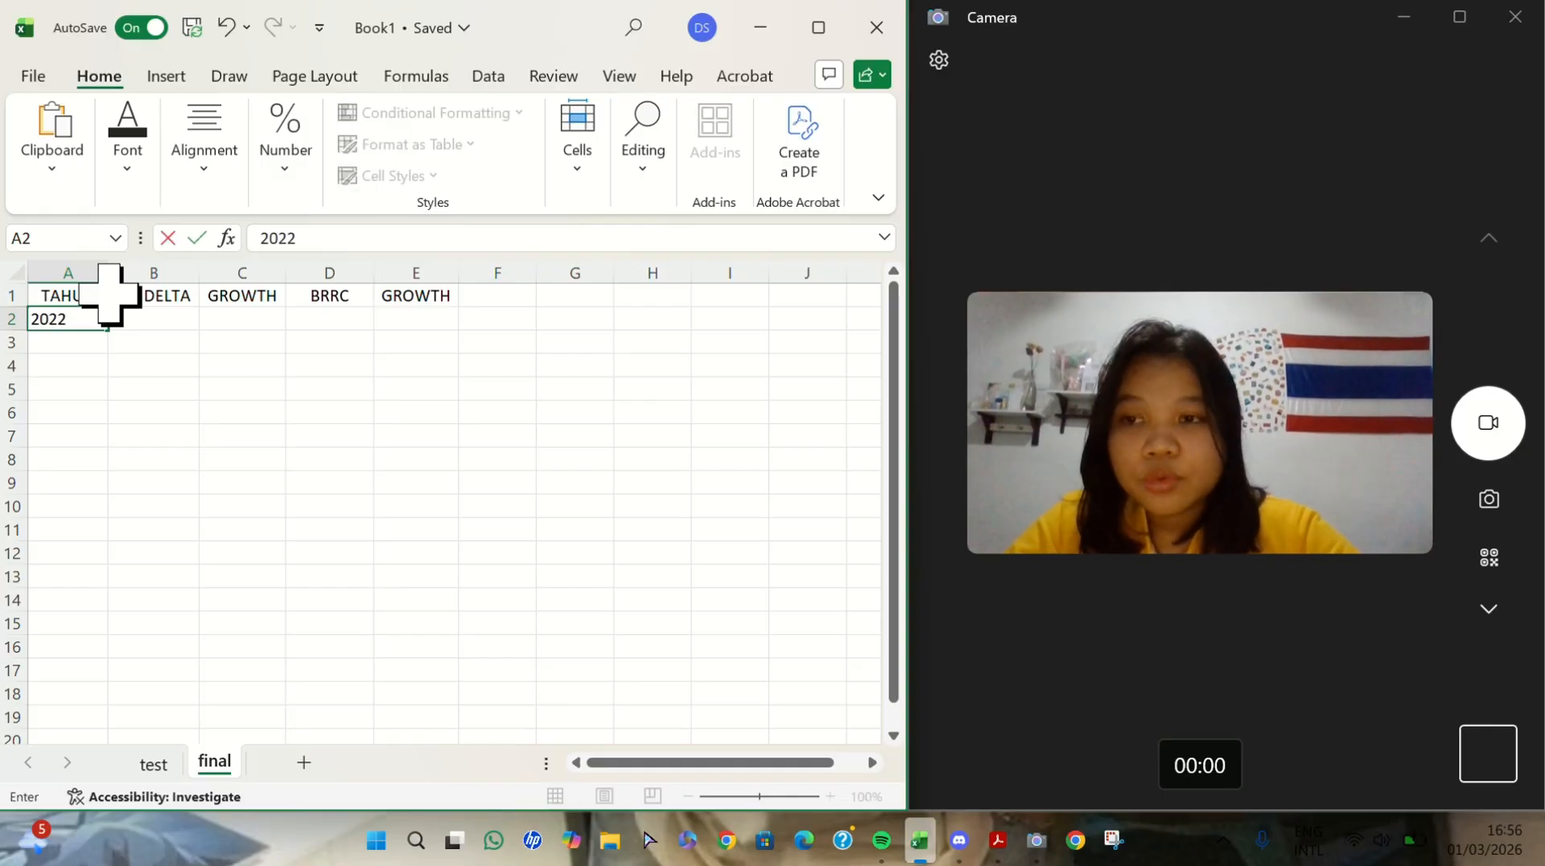
{"action": "left_click", "coordinate": [78, 344]}
{"action": "type", "text": "2023"}
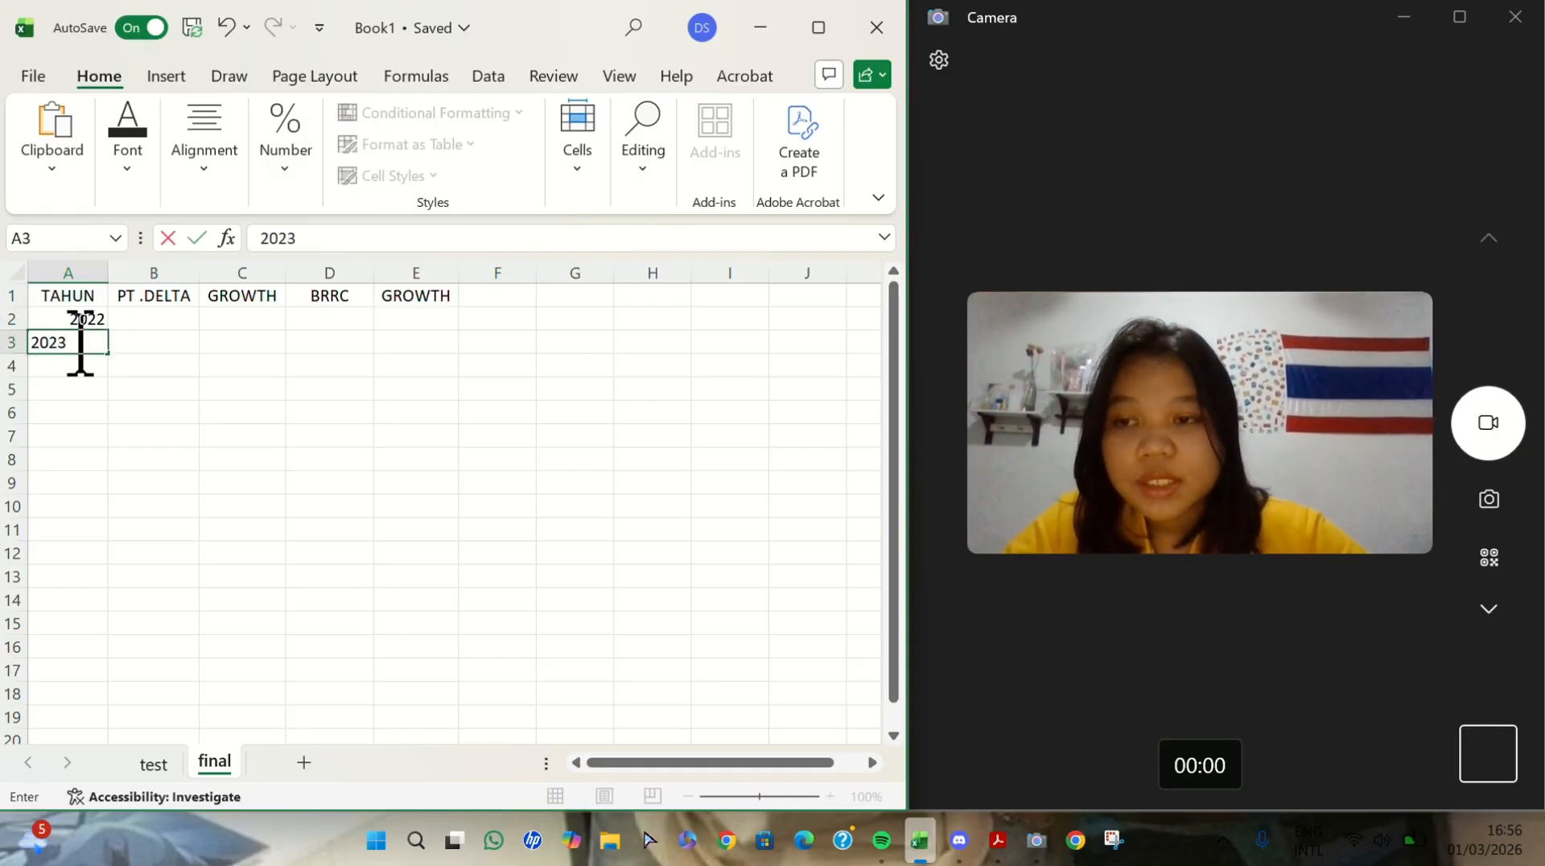
{"action": "left_click", "coordinate": [77, 363]}
{"action": "type", "text": "2024"}
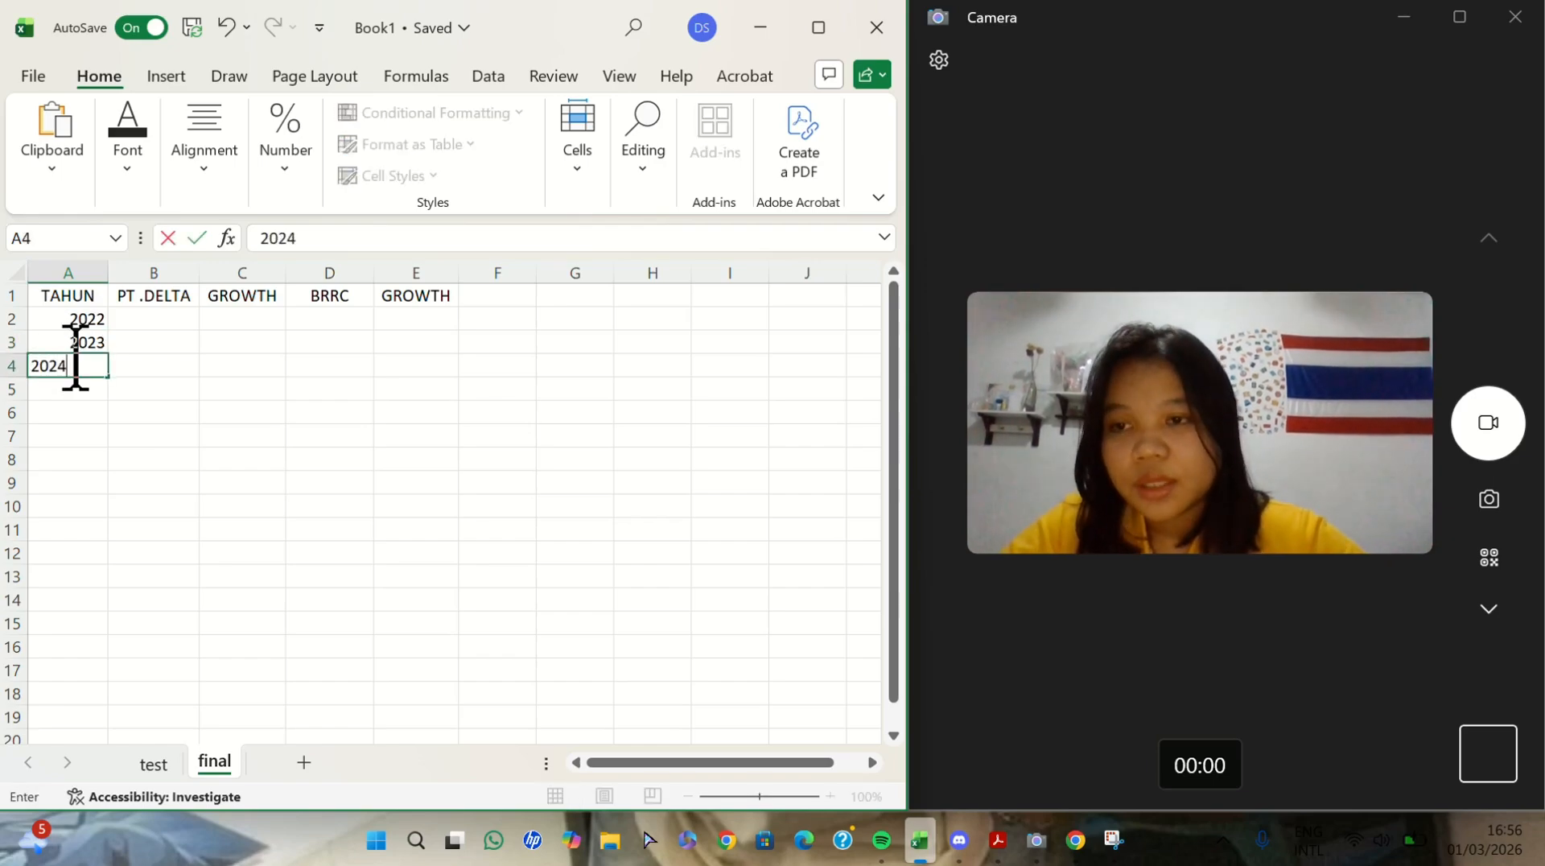
{"action": "left_click", "coordinate": [75, 338]}
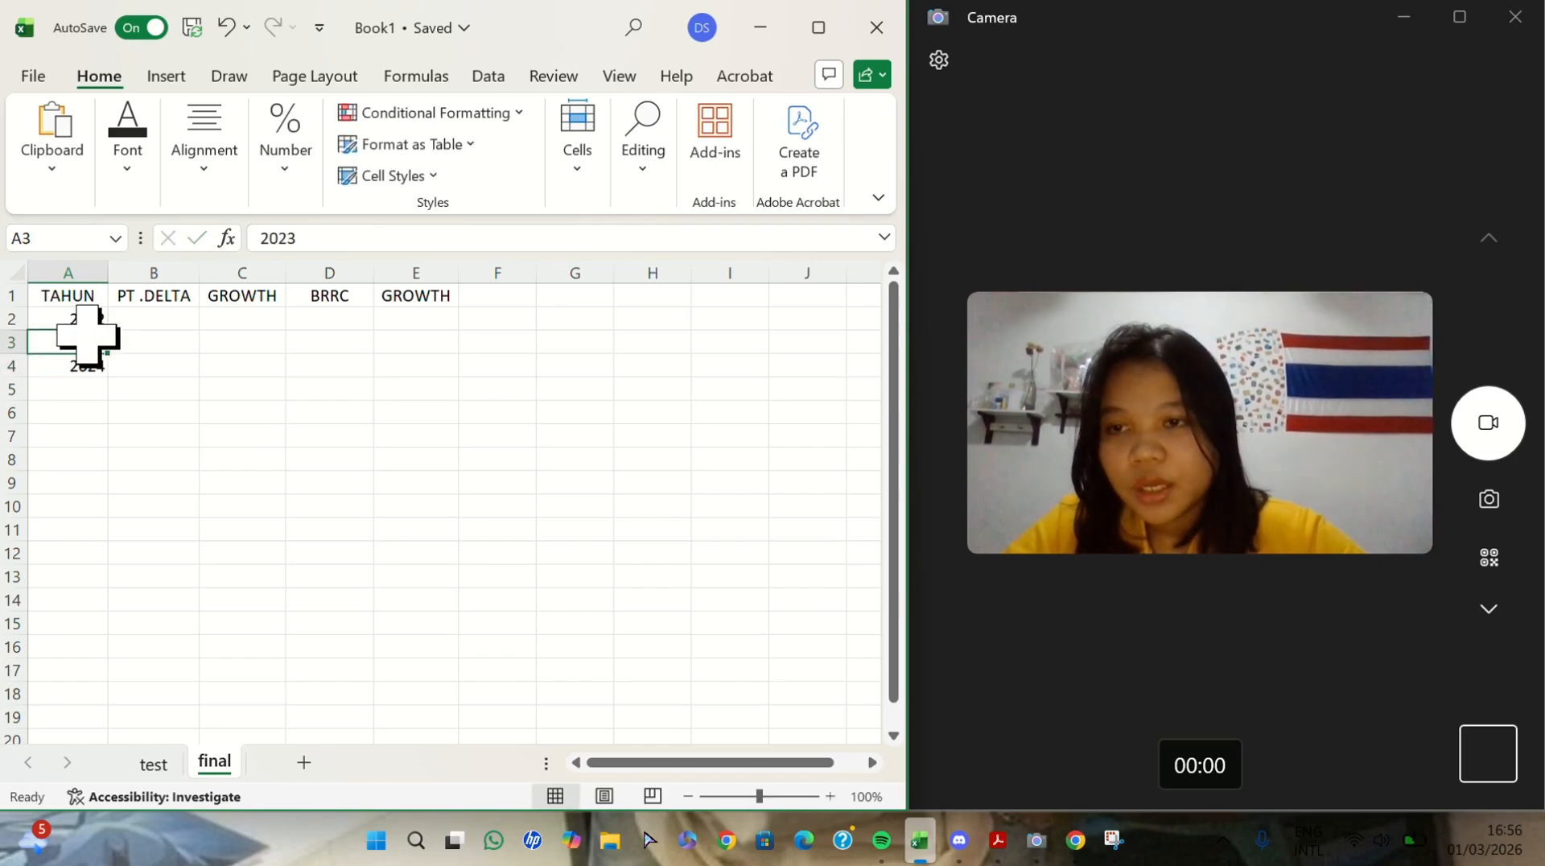
{"action": "left_click_drag", "start_coordinate": [77, 319], "coordinate": [76, 366]}
{"action": "left_click", "coordinate": [69, 294]}
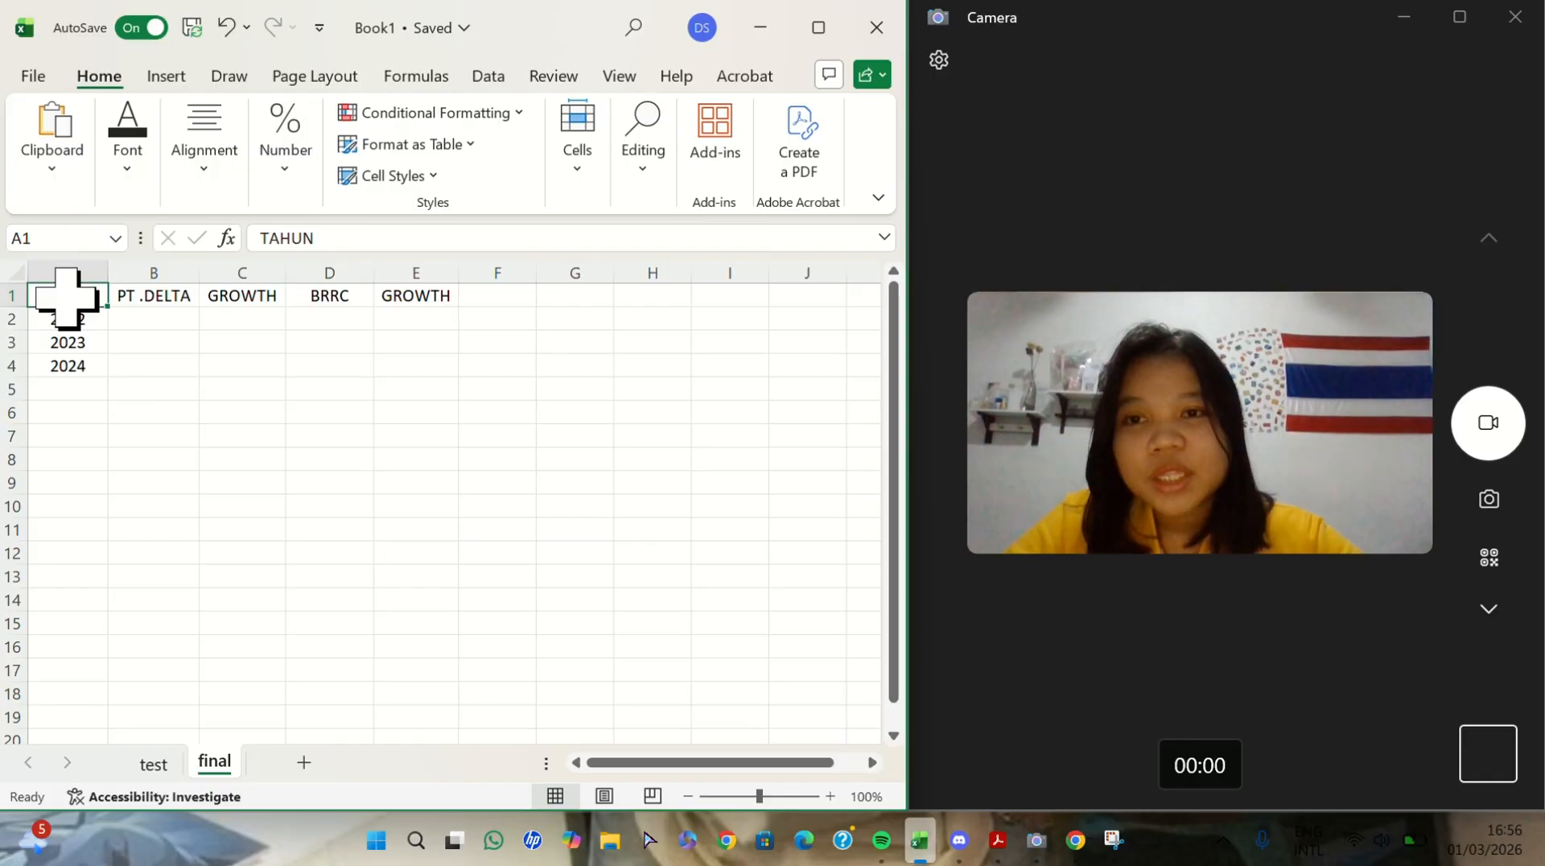
{"action": "left_click", "coordinate": [73, 286]}
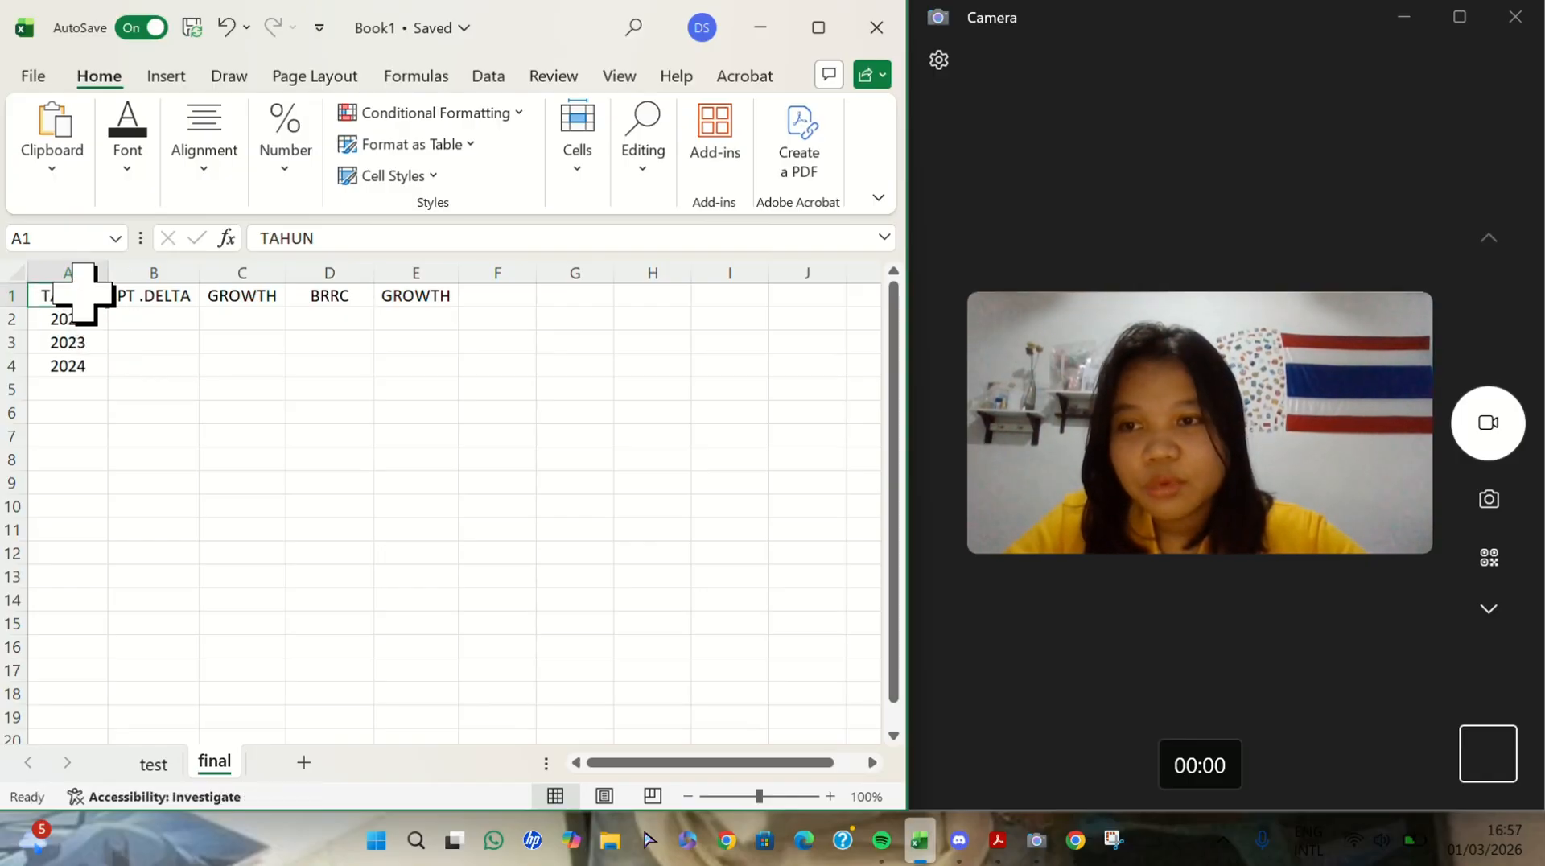
- Format A1:E4 as a table with headers, using a light grey style with banded rows
{"action": "left_click_drag", "start_coordinate": [81, 296], "coordinate": [421, 358]}
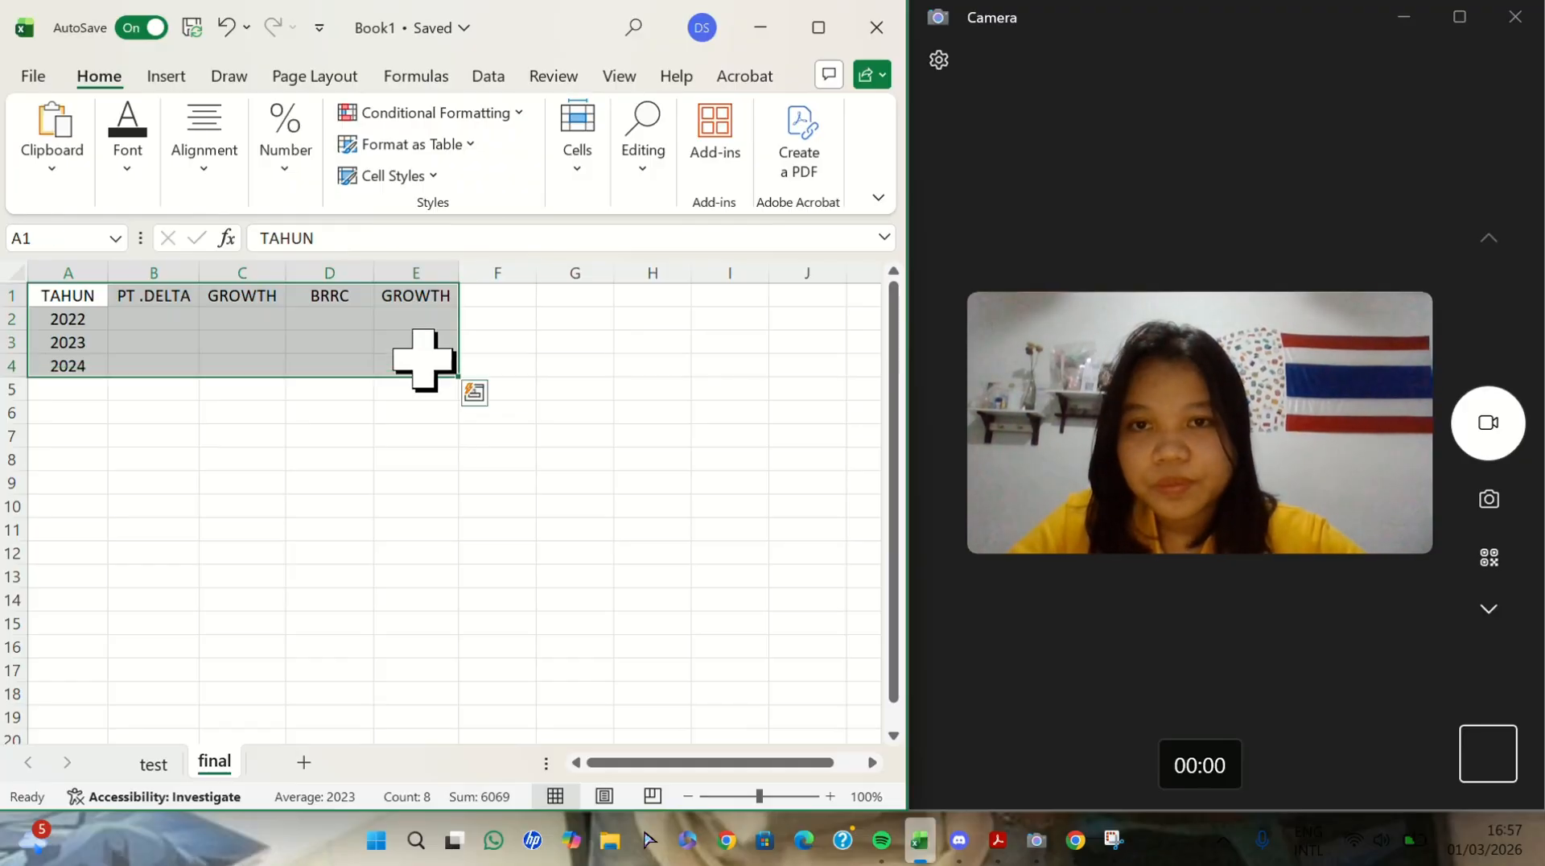
{"action": "left_click", "coordinate": [411, 144]}
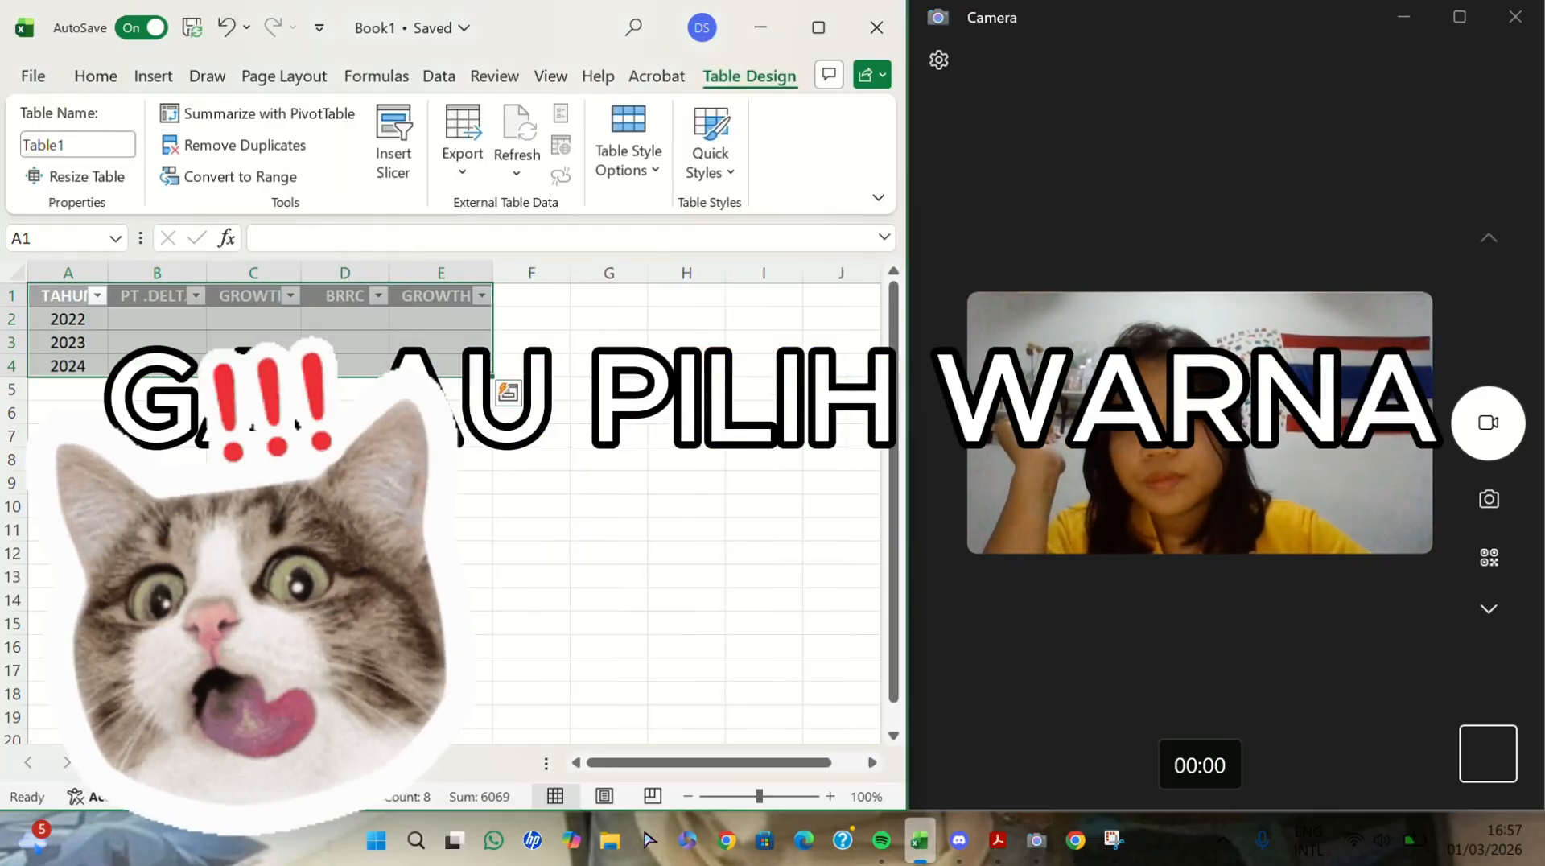
{"action": "left_click", "coordinate": [242, 460]}
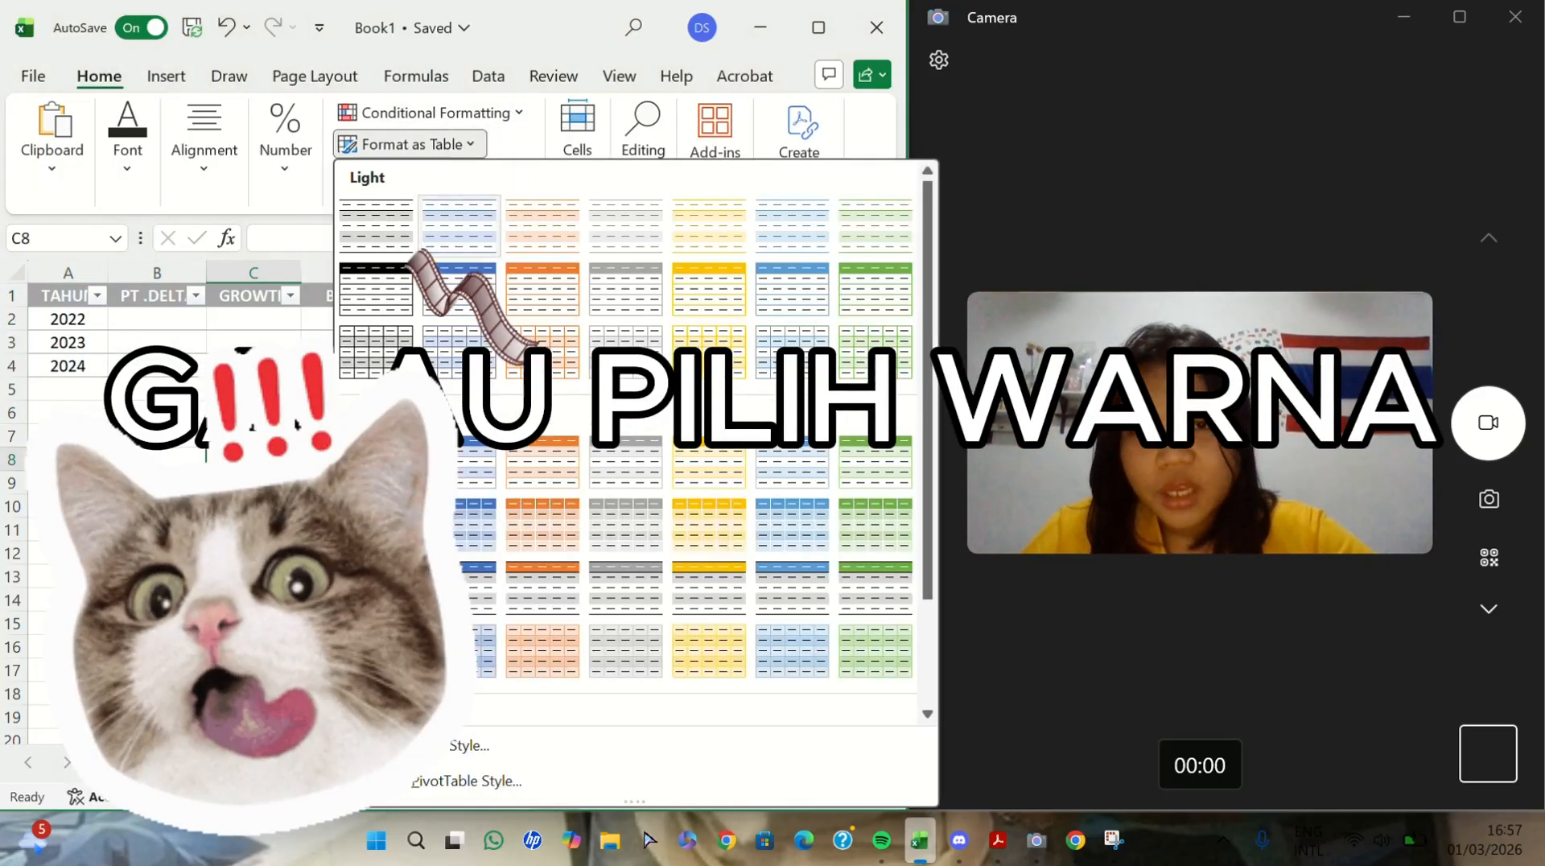
{"action": "left_click", "coordinate": [17, 314]}
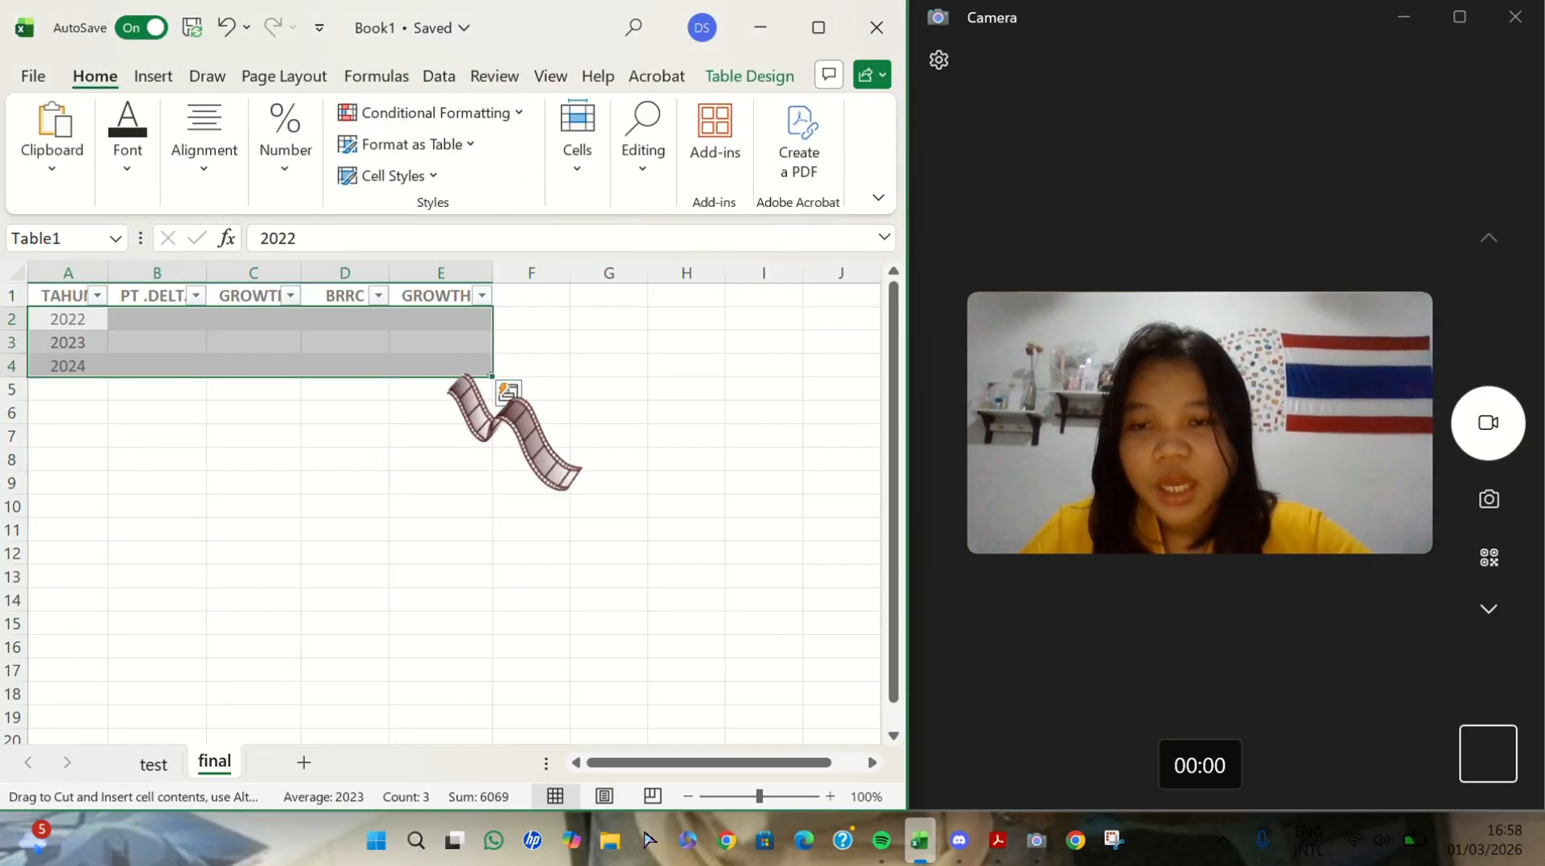
{"action": "left_click", "coordinate": [459, 414]}
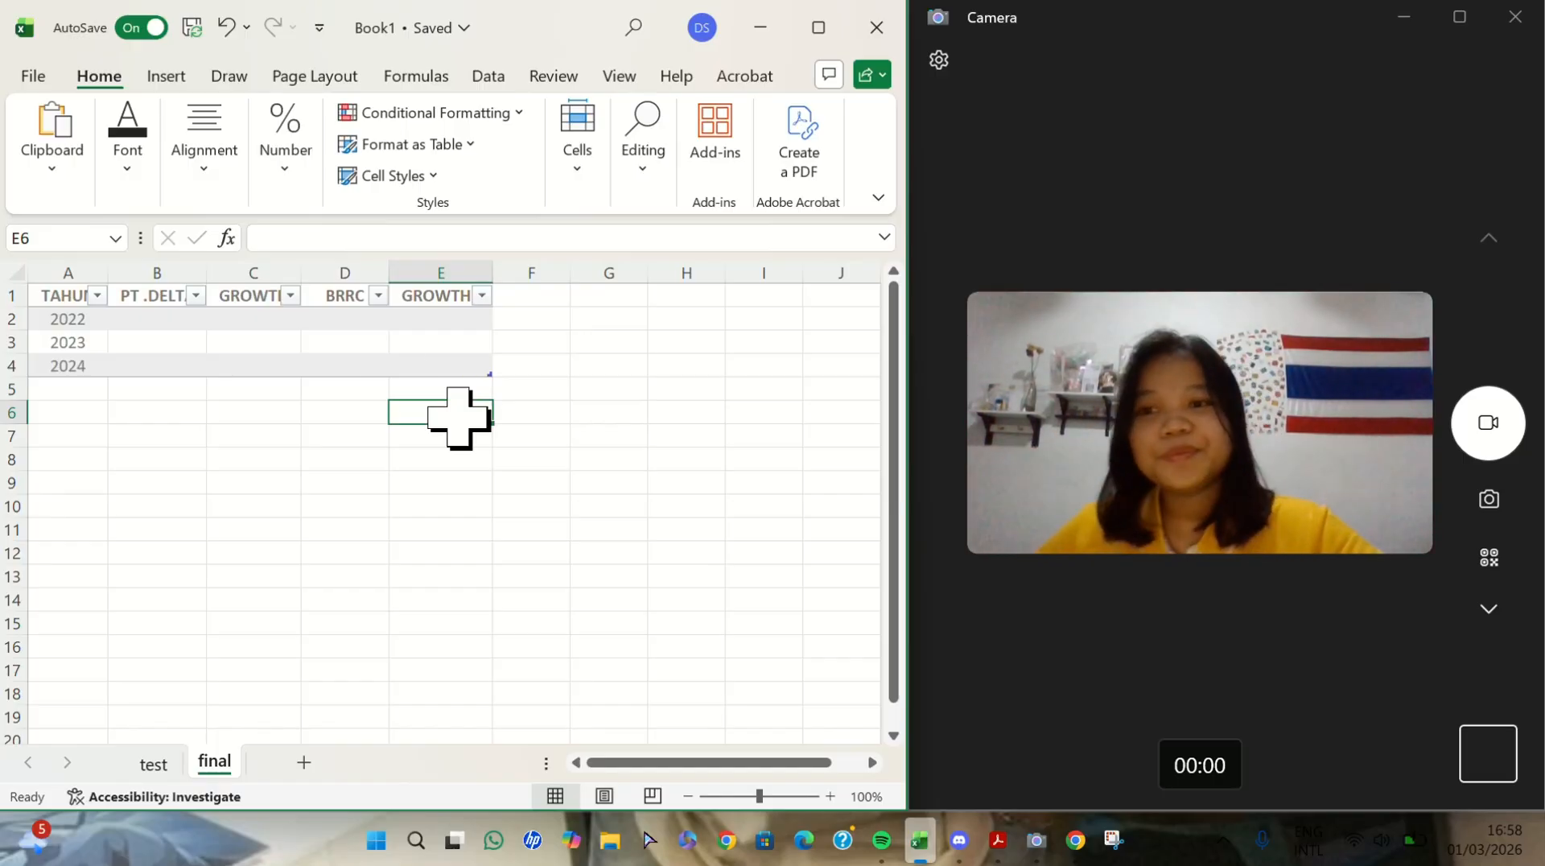
- Enter the PT .DELTA figures 917.072, 1.037.818 and 1.103.574 in B2:B4 for 2022 to 2024
{"action": "left_click", "coordinate": [169, 317]}
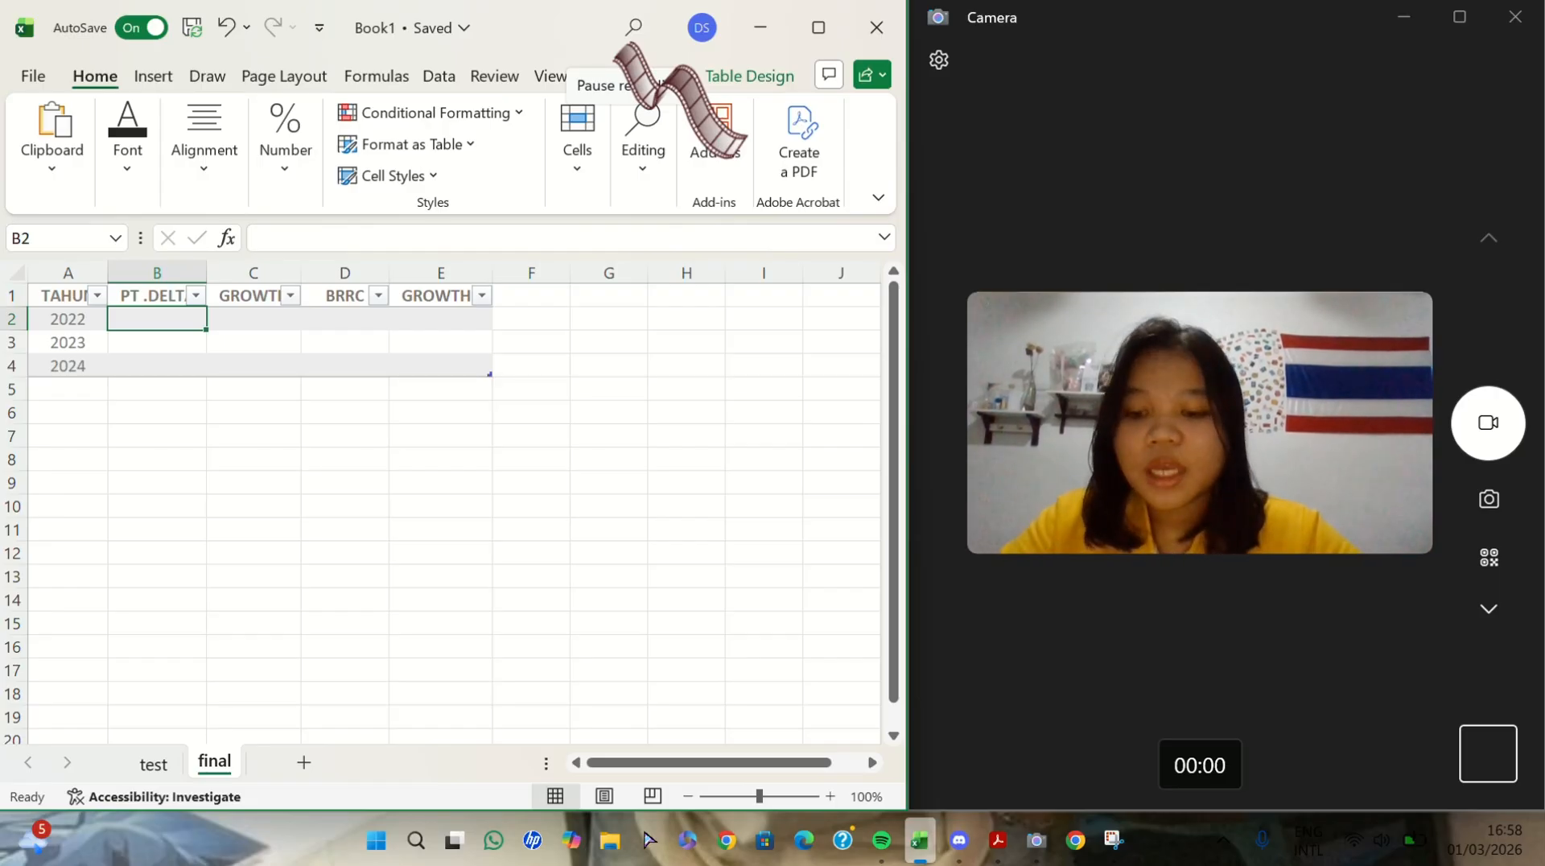
{"action": "left_click", "coordinate": [314, 238]}
{"action": "type", "text": "917.072"}
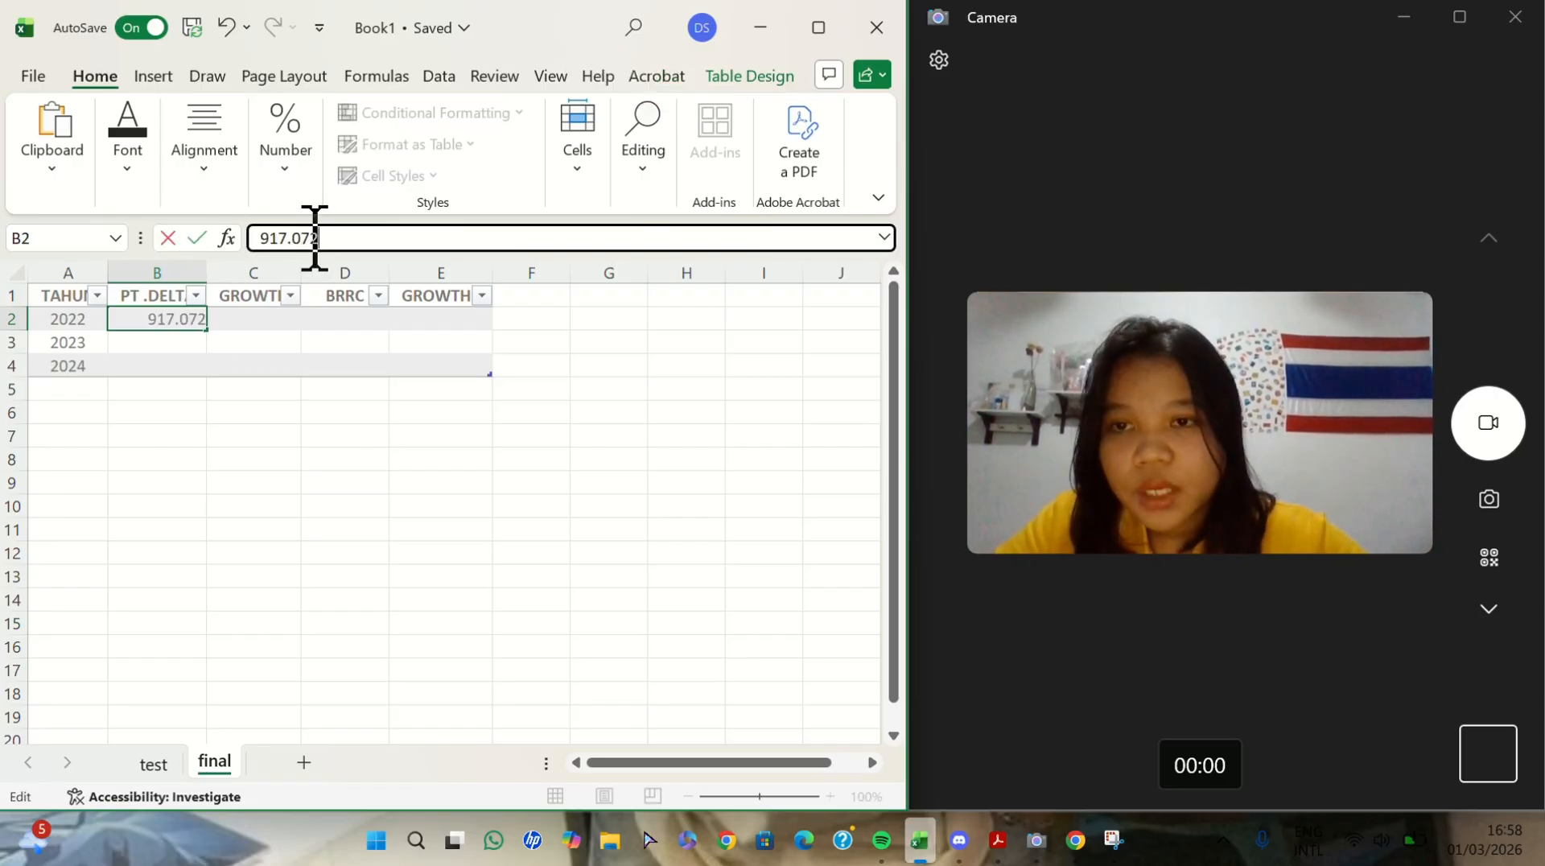
{"action": "left_click", "coordinate": [159, 340]}
{"action": "left_click", "coordinate": [291, 238]}
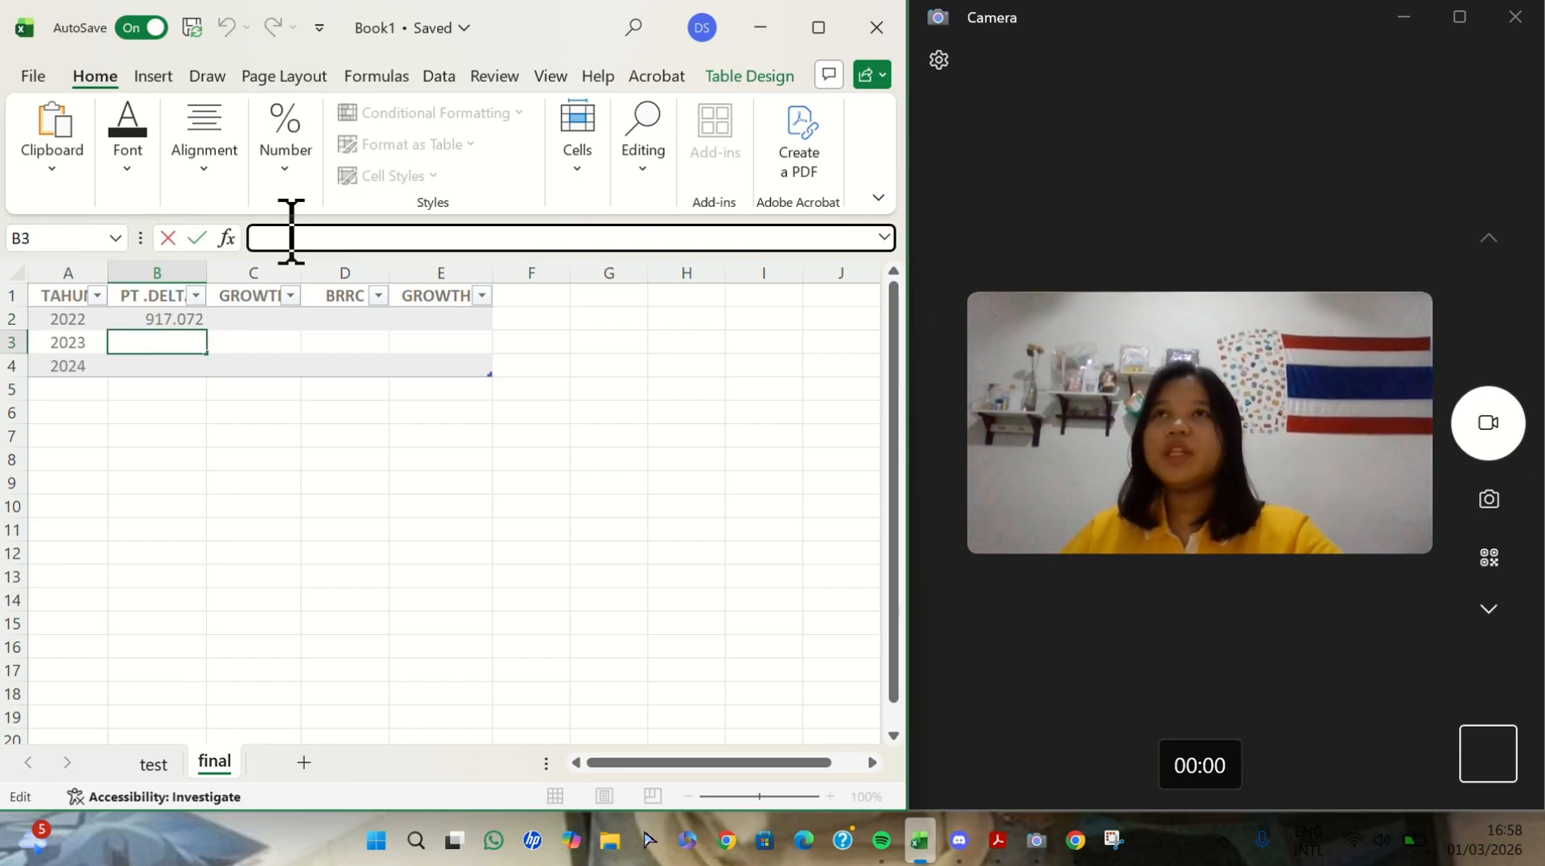
{"action": "type", "text": "1.037.818"}
{"action": "left_click", "coordinate": [159, 365]}
{"action": "left_click", "coordinate": [346, 239]}
{"action": "type", "text": "1.103.574"}
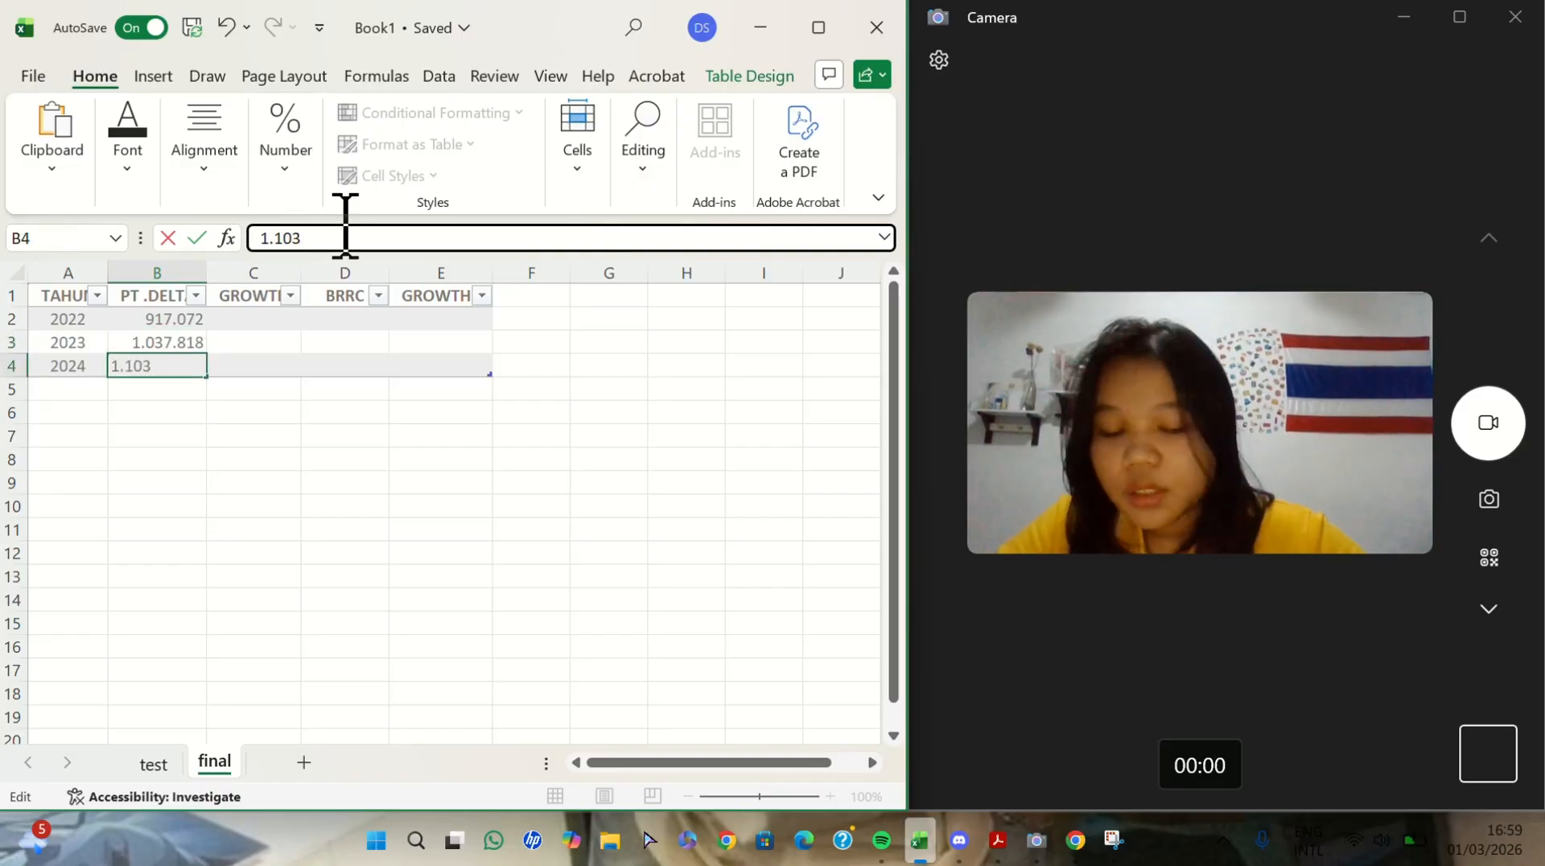
- Centre the PT .DELTA figures in B2:B4
{"action": "left_click_drag", "start_coordinate": [157, 319], "coordinate": [157, 366]}
{"action": "left_click", "coordinate": [204, 138]}
{"action": "left_click", "coordinate": [214, 275]}
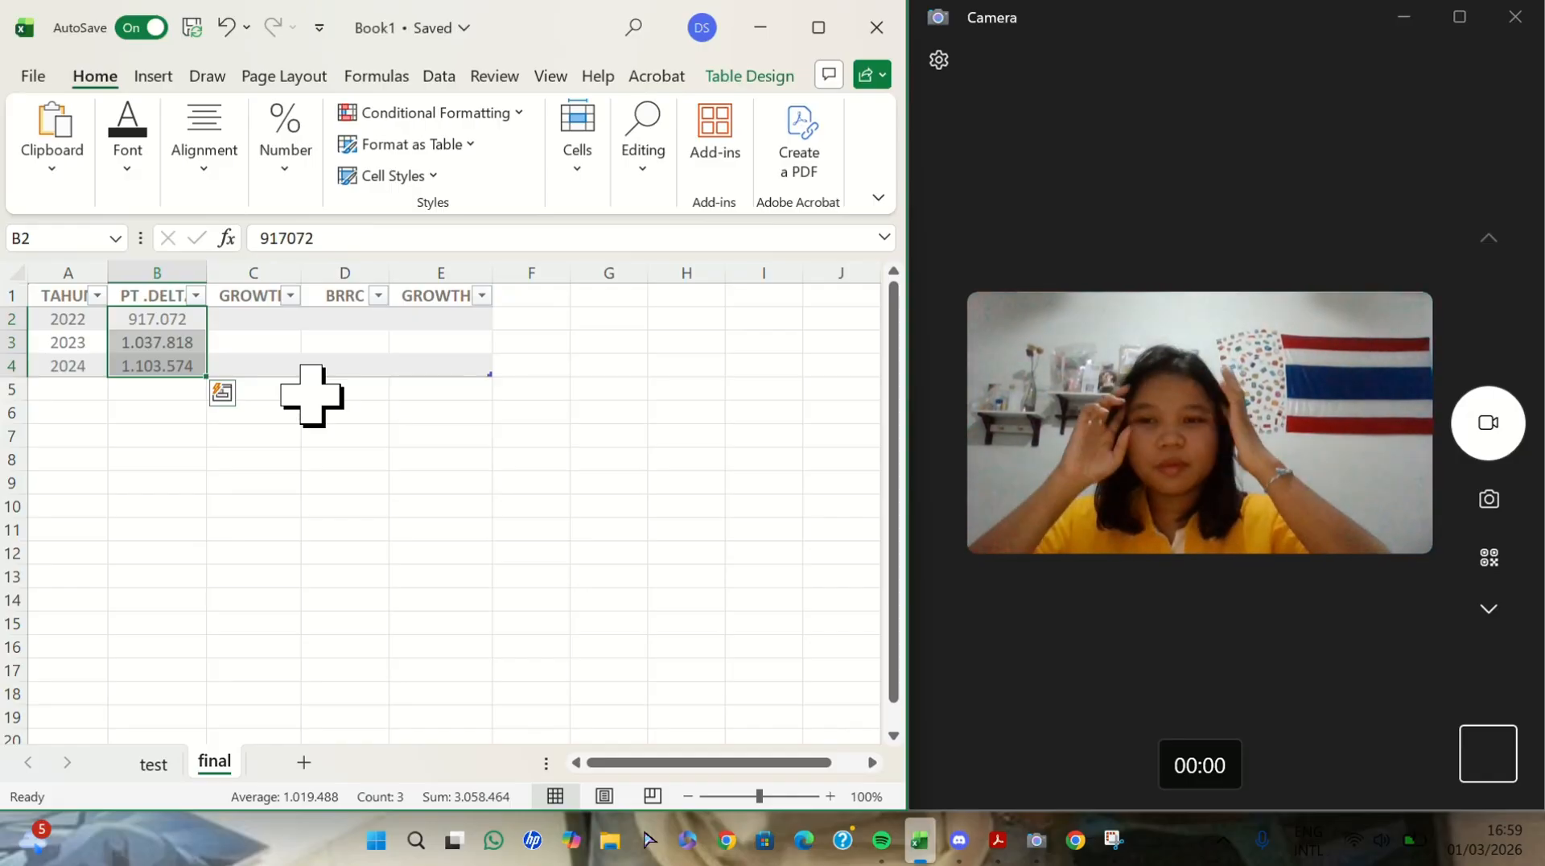
{"action": "left_click", "coordinate": [310, 459]}
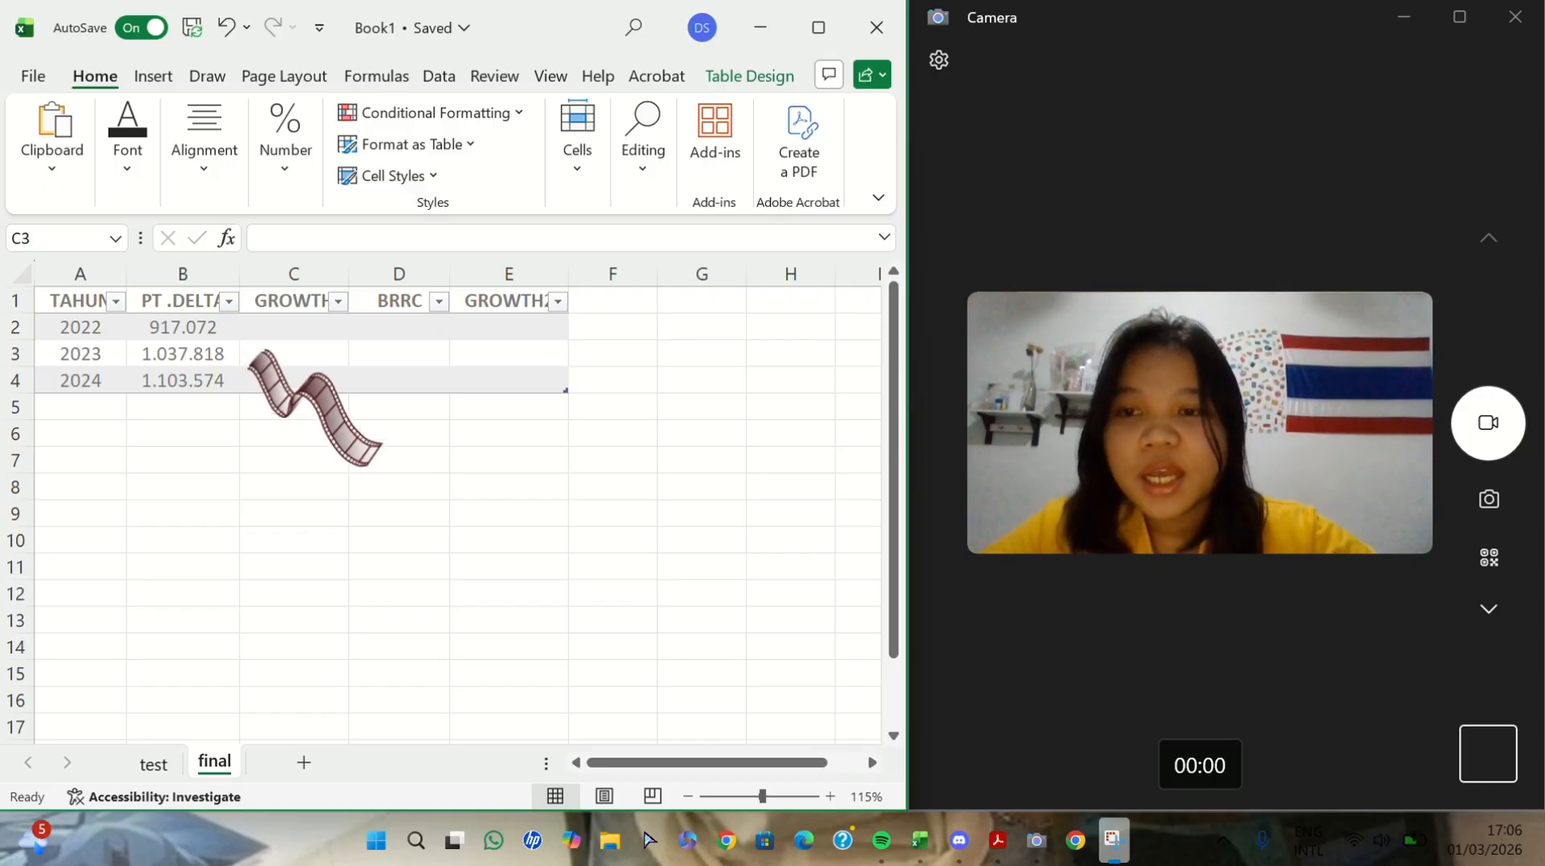
- Calculate PT Delta's growth in the first GROWTH column by entering =[@[PT .DELTA]]/B2-1 in C3
{"action": "left_click", "coordinate": [276, 354]}
{"action": "type", "text": "="}
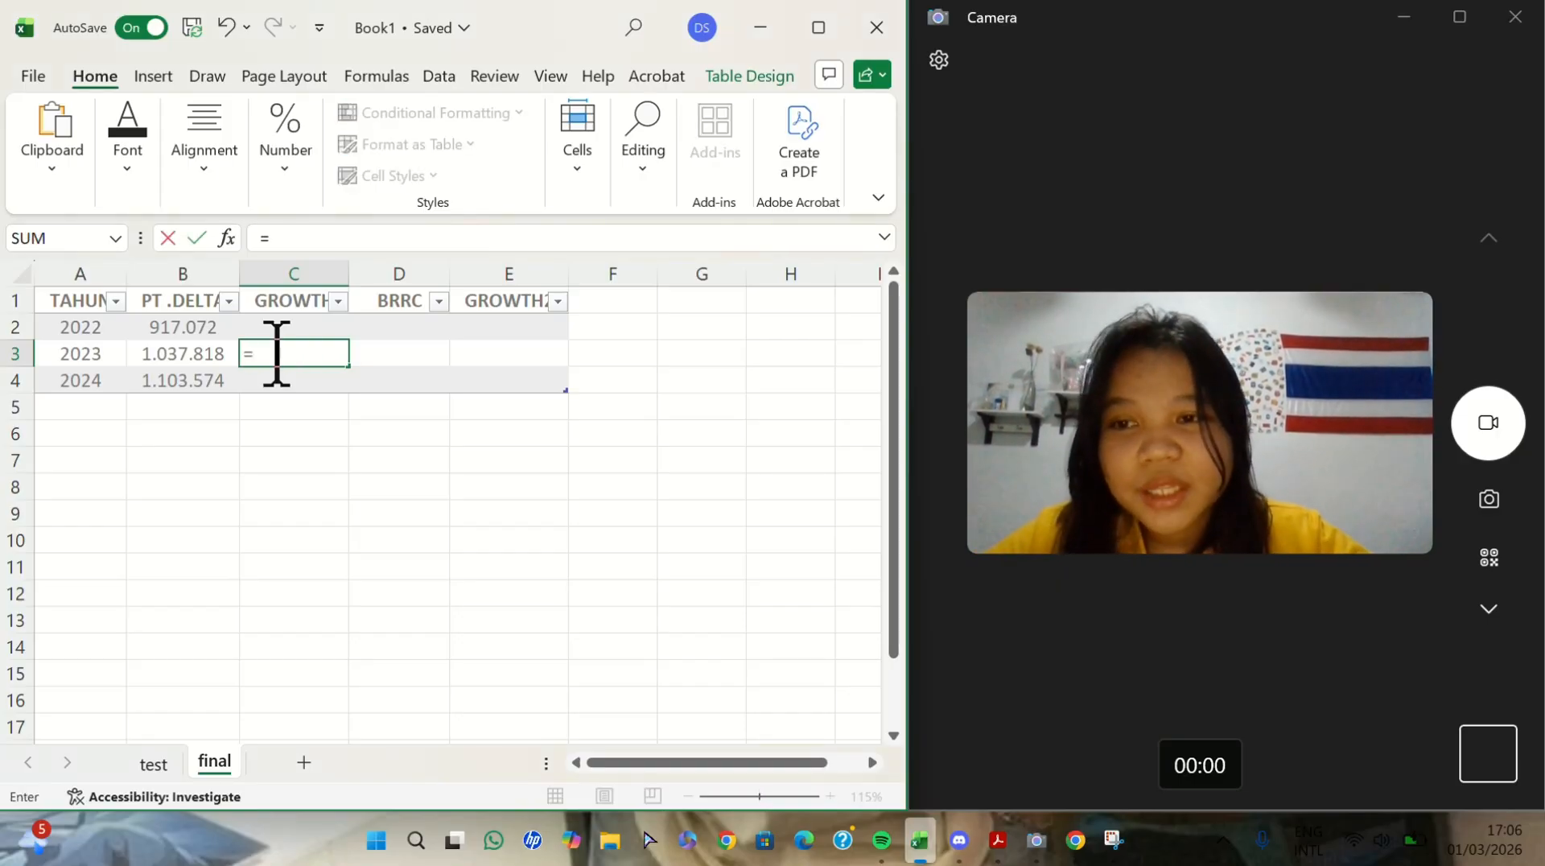
{"action": "left_click", "coordinate": [190, 362]}
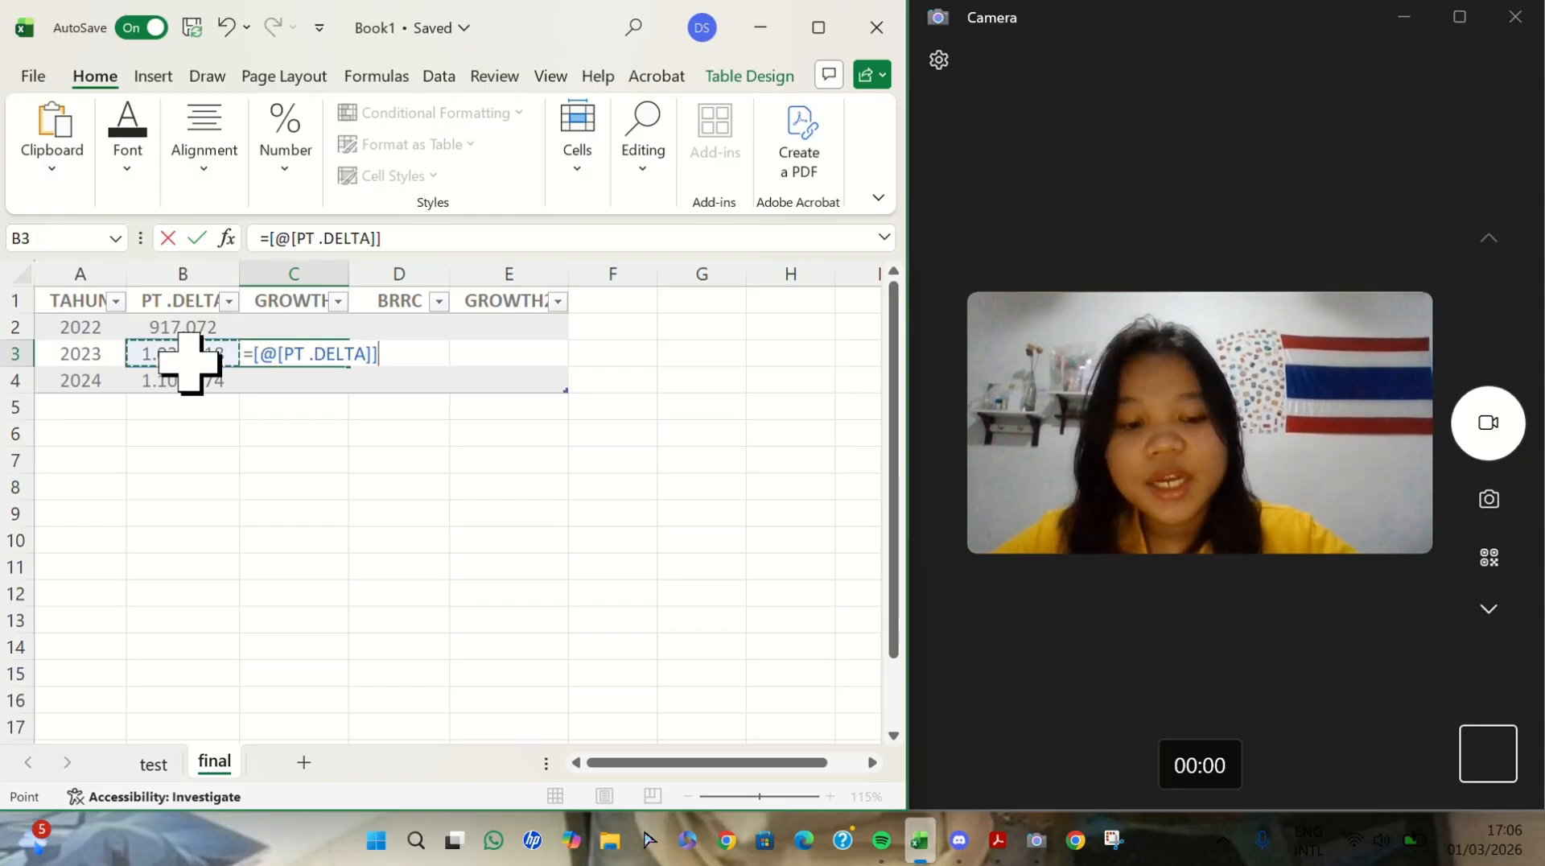
{"action": "type", "text": "/"}
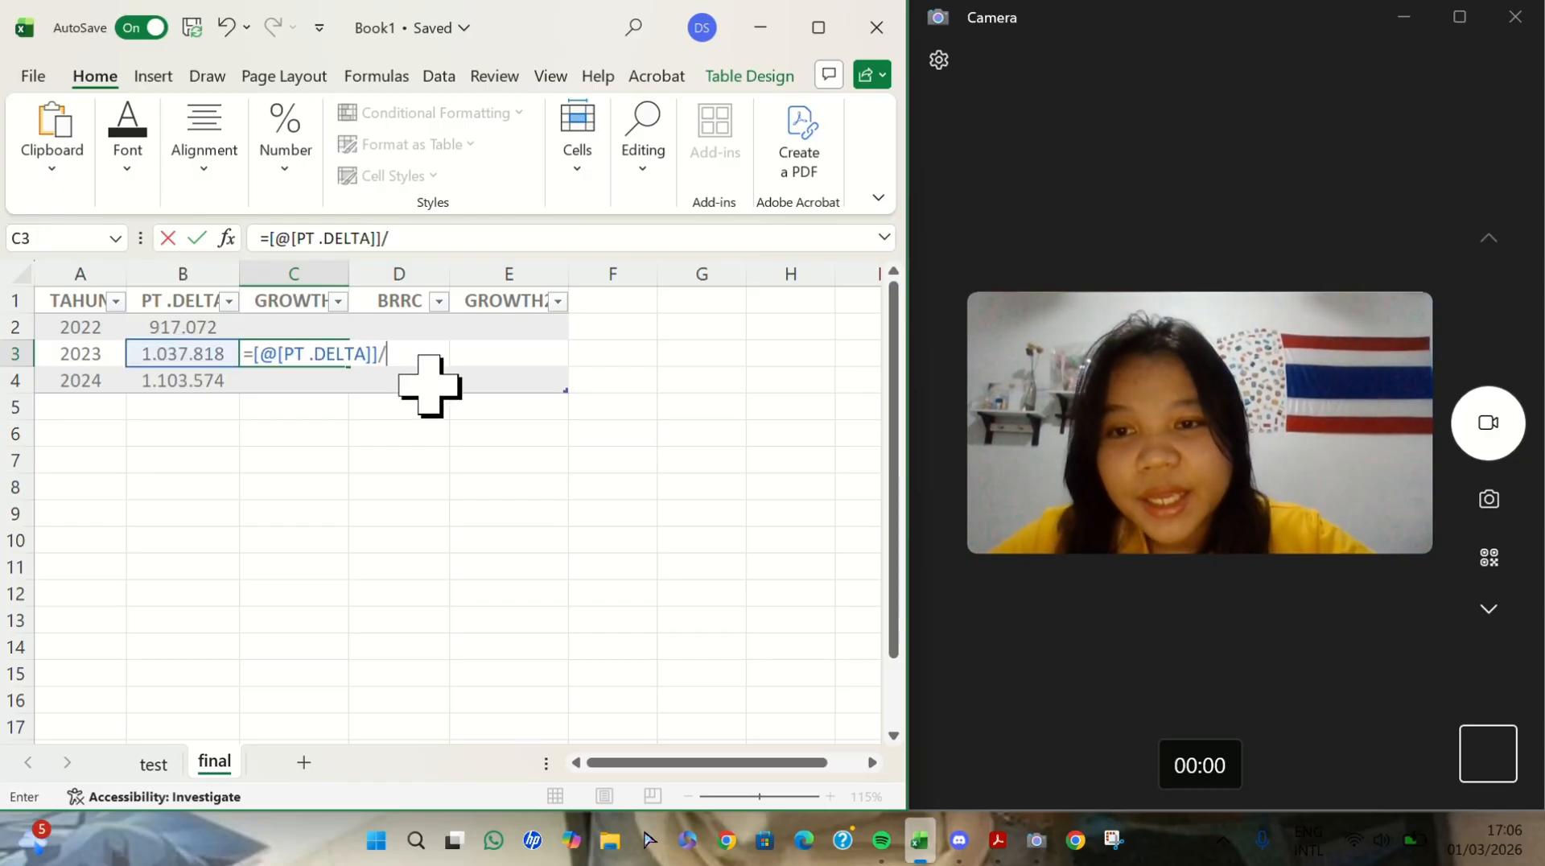
{"action": "scroll", "coordinate": [451, 400], "scroll_direction": "up", "scroll_amount": 7}
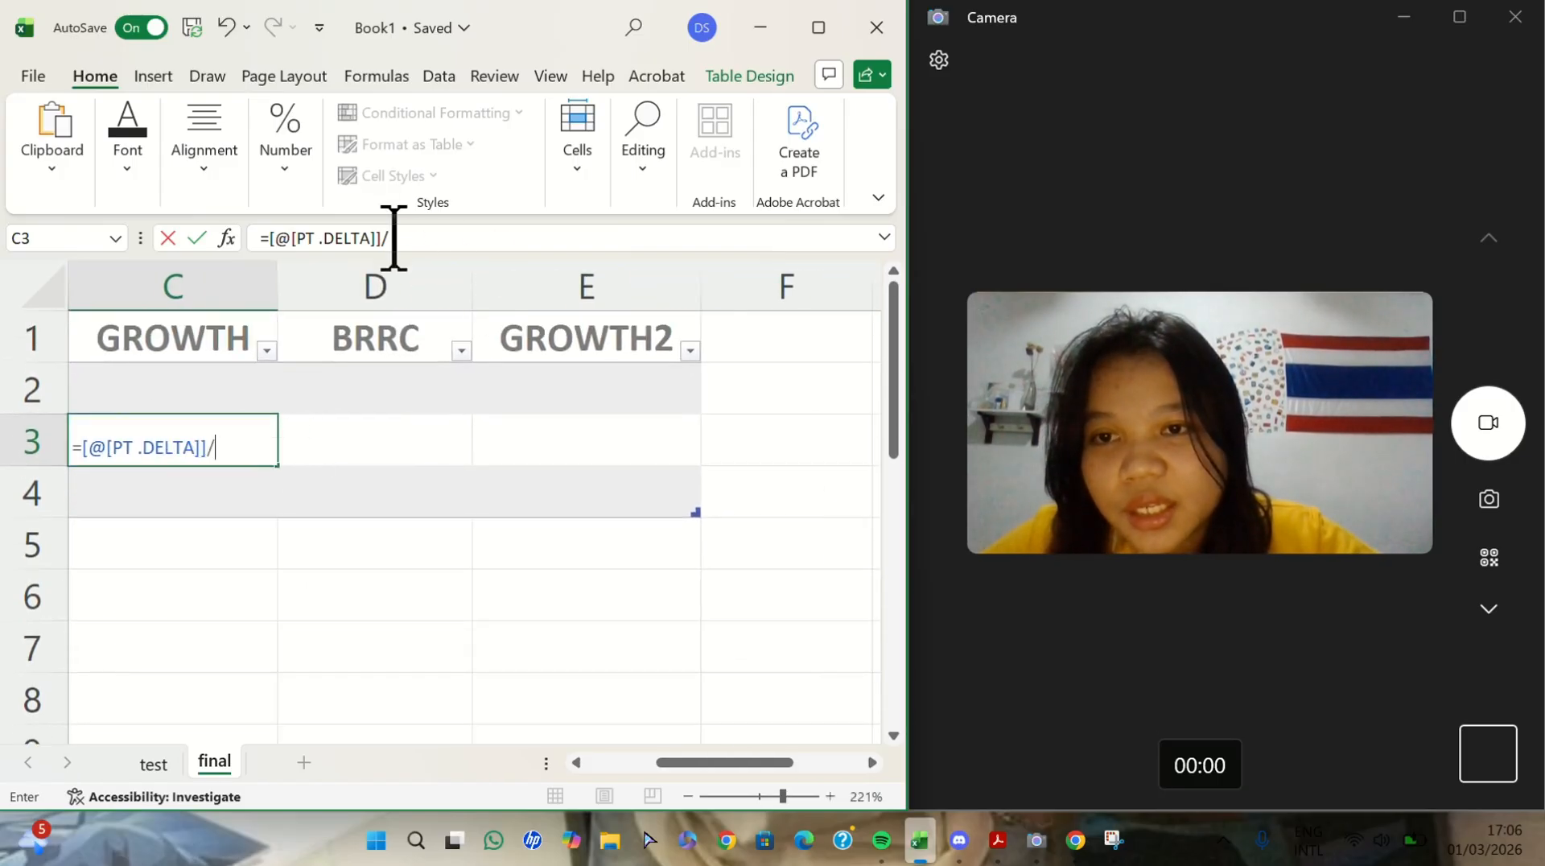
{"action": "scroll", "coordinate": [403, 332], "scroll_direction": "left", "scroll_amount": 2}
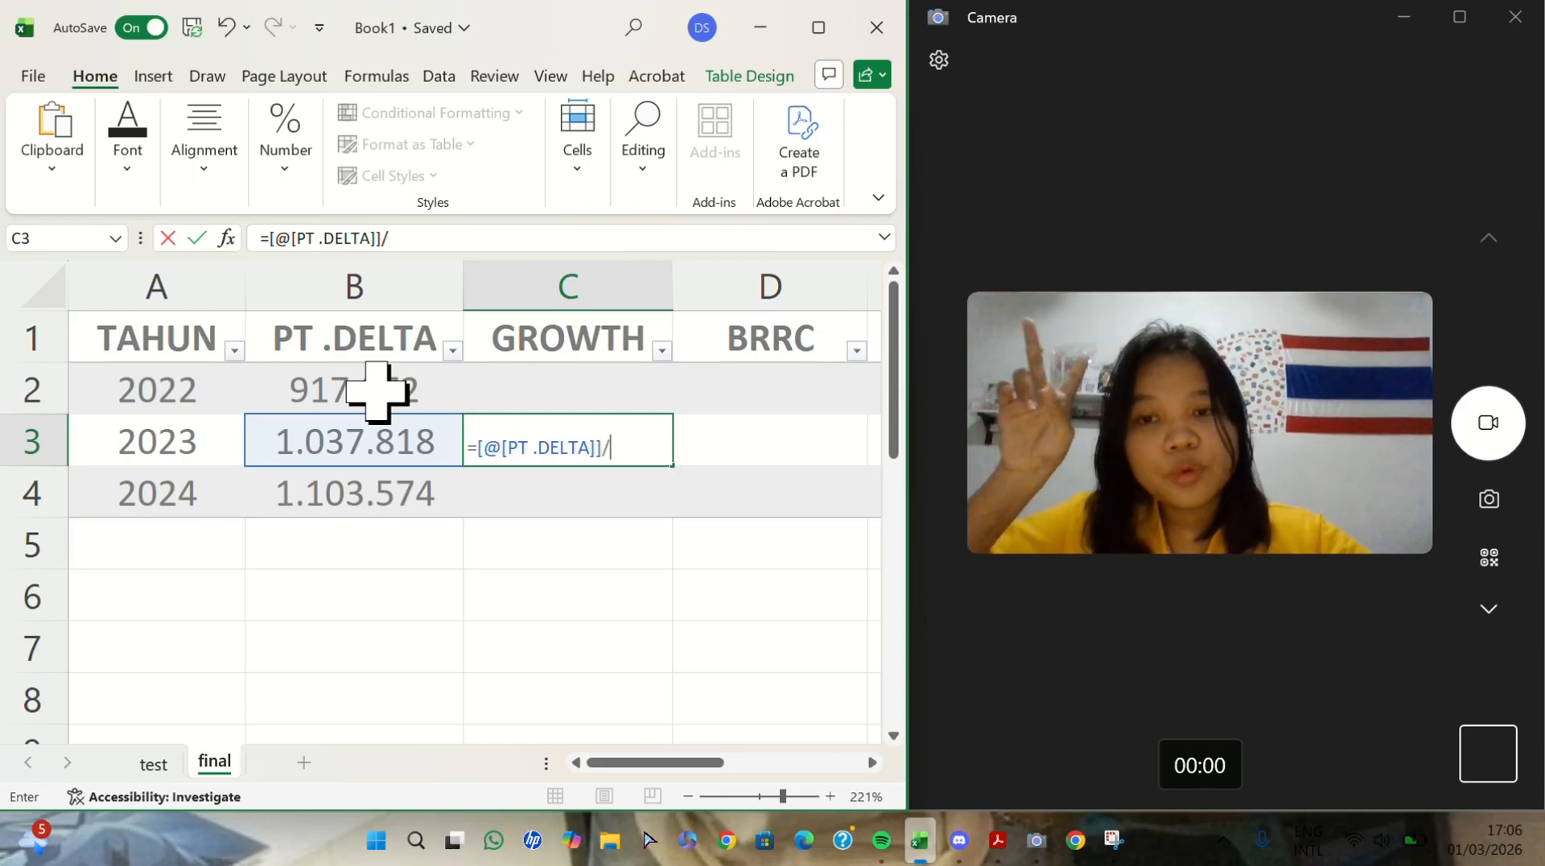
{"action": "left_click", "coordinate": [377, 392]}
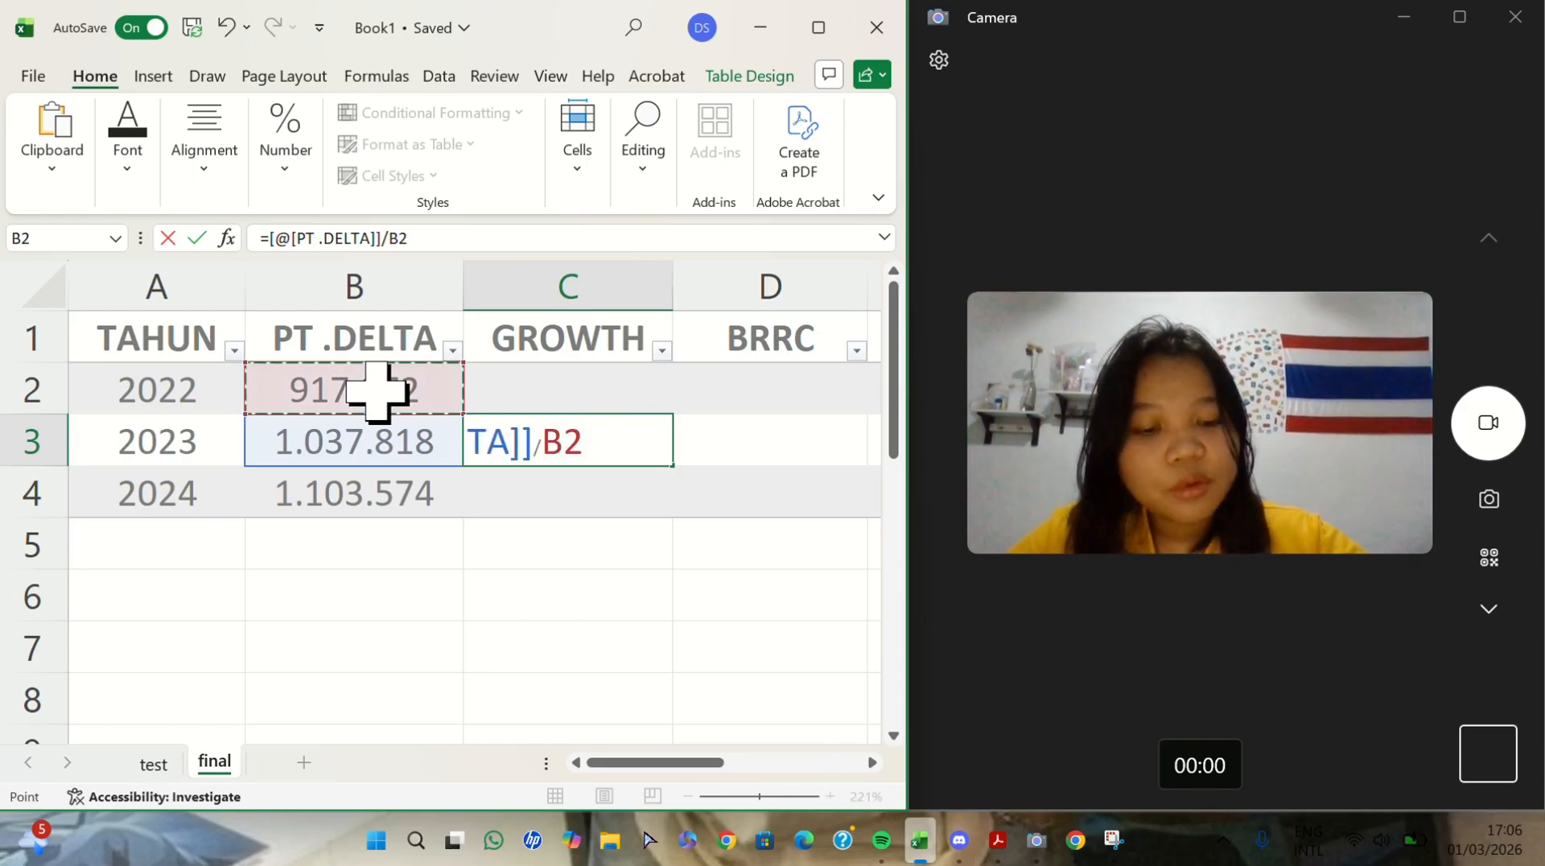
{"action": "type", "text": "-"}
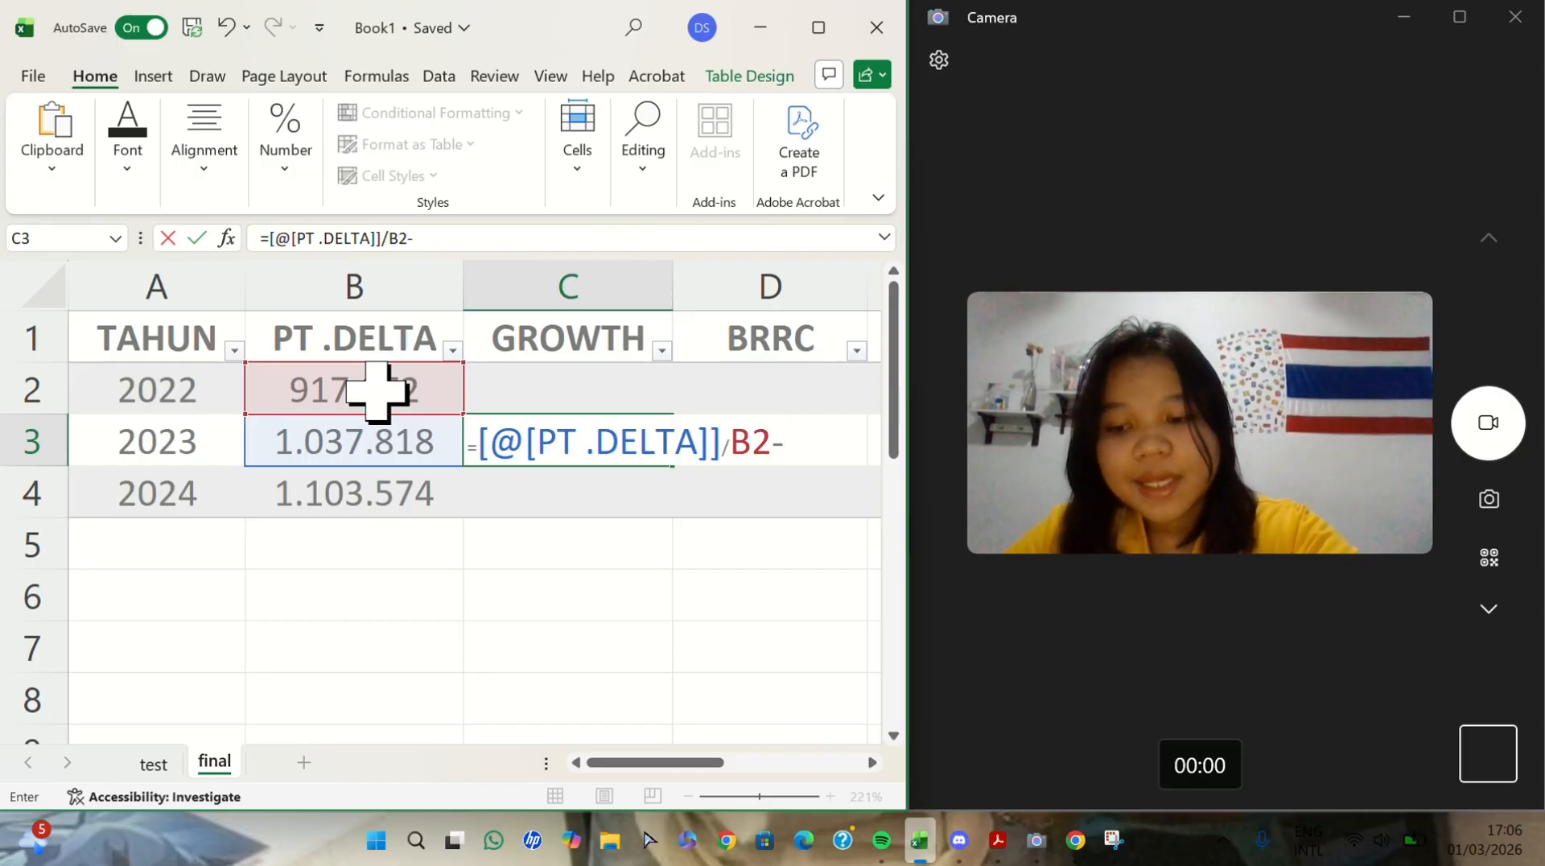
{"action": "type", "text": "1"}
{"action": "key", "text": "Return"}
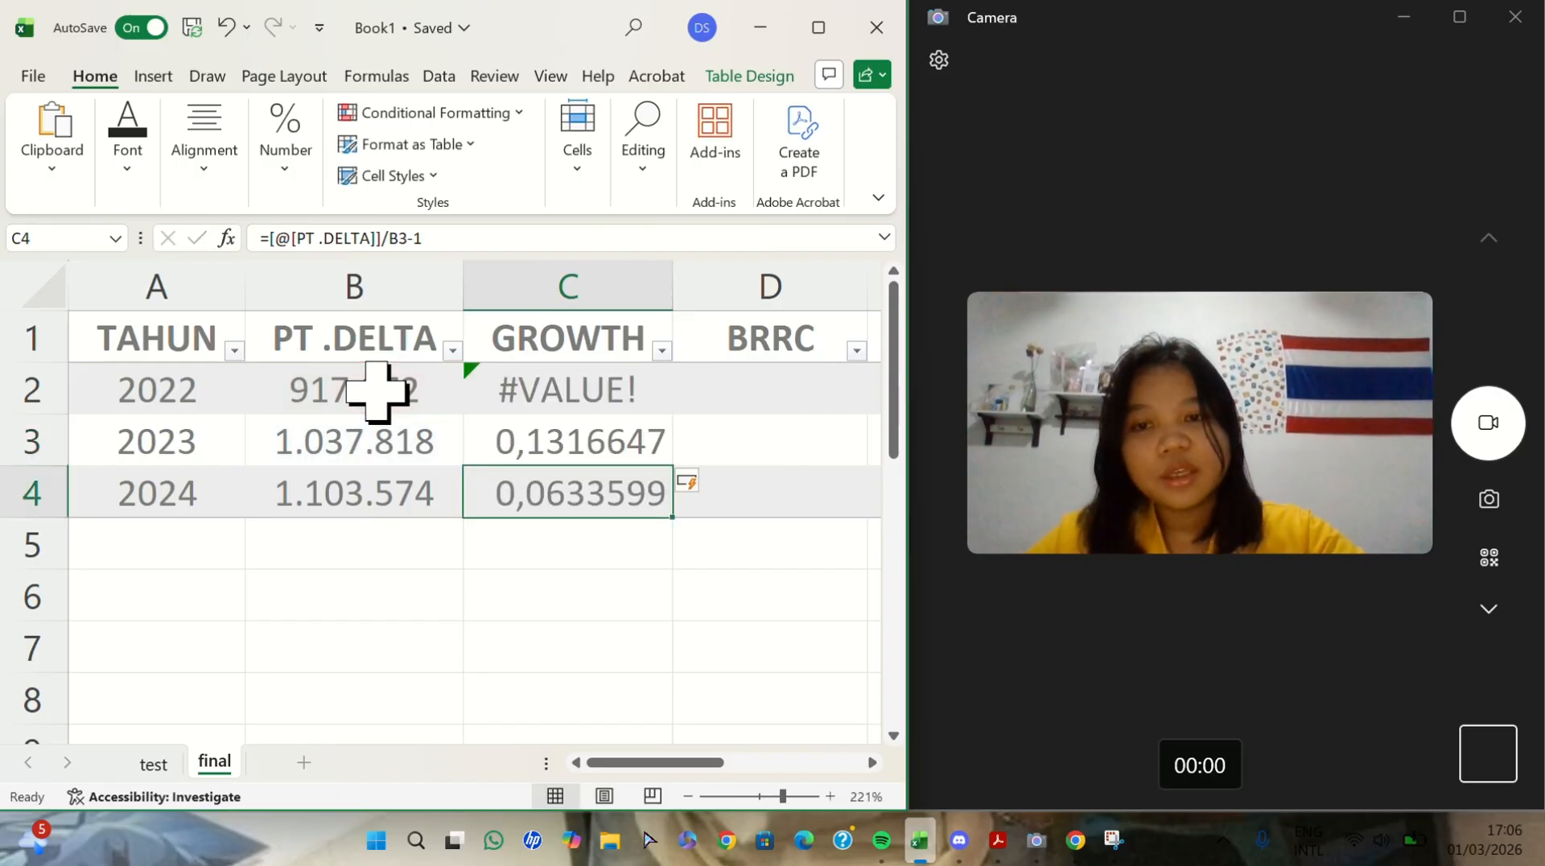
- Clear the 2022 growth formula from C2
{"action": "scroll", "coordinate": [676, 586], "scroll_direction": "down", "scroll_amount": 8, "text": "ctrl"}
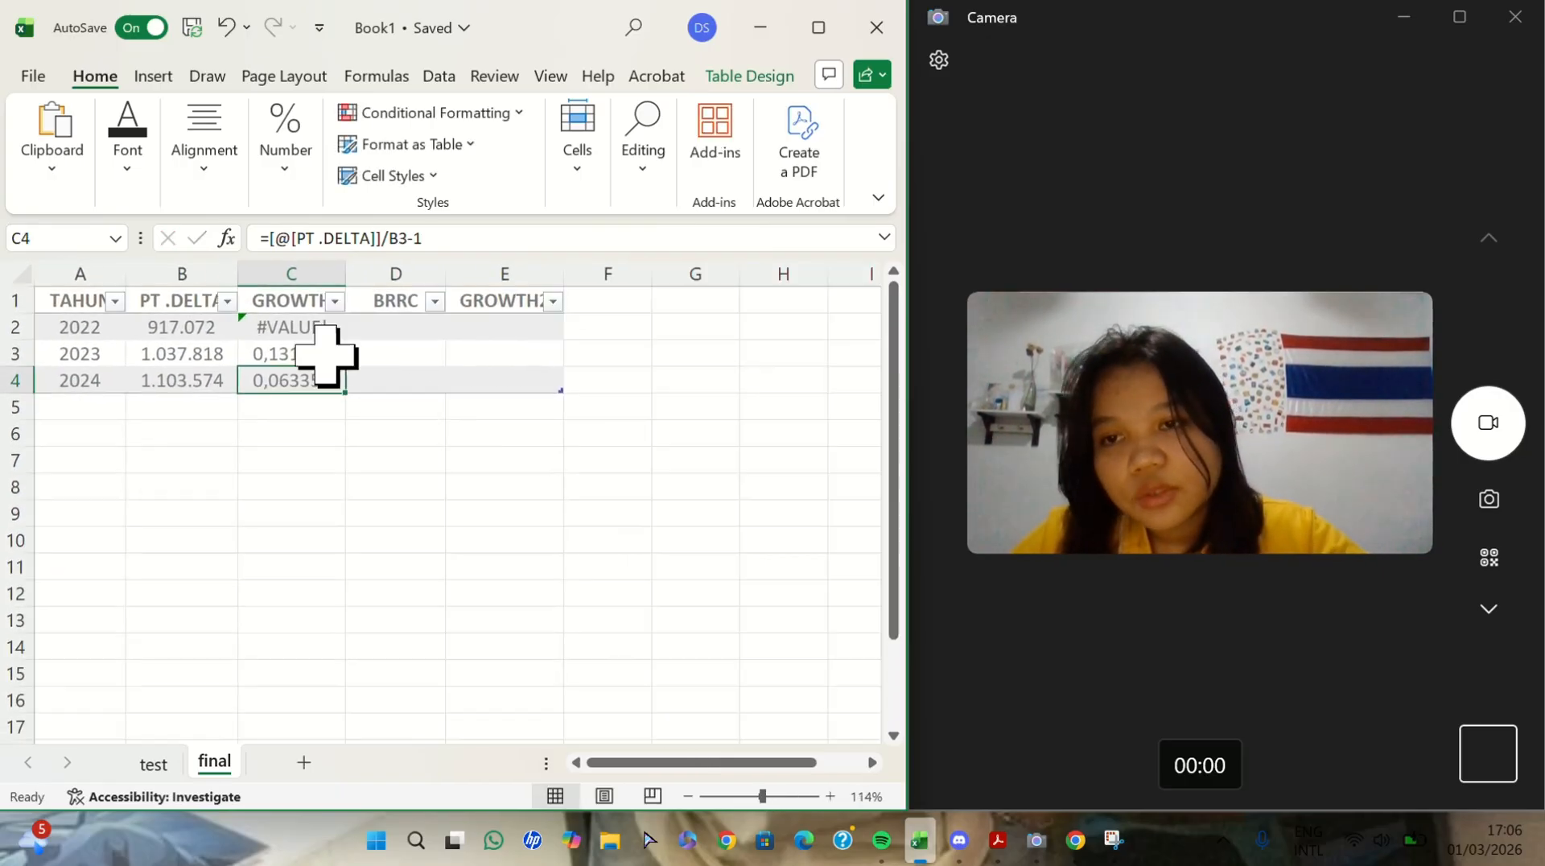
{"action": "left_click", "coordinate": [276, 330]}
{"action": "double_click", "coordinate": [276, 330]}
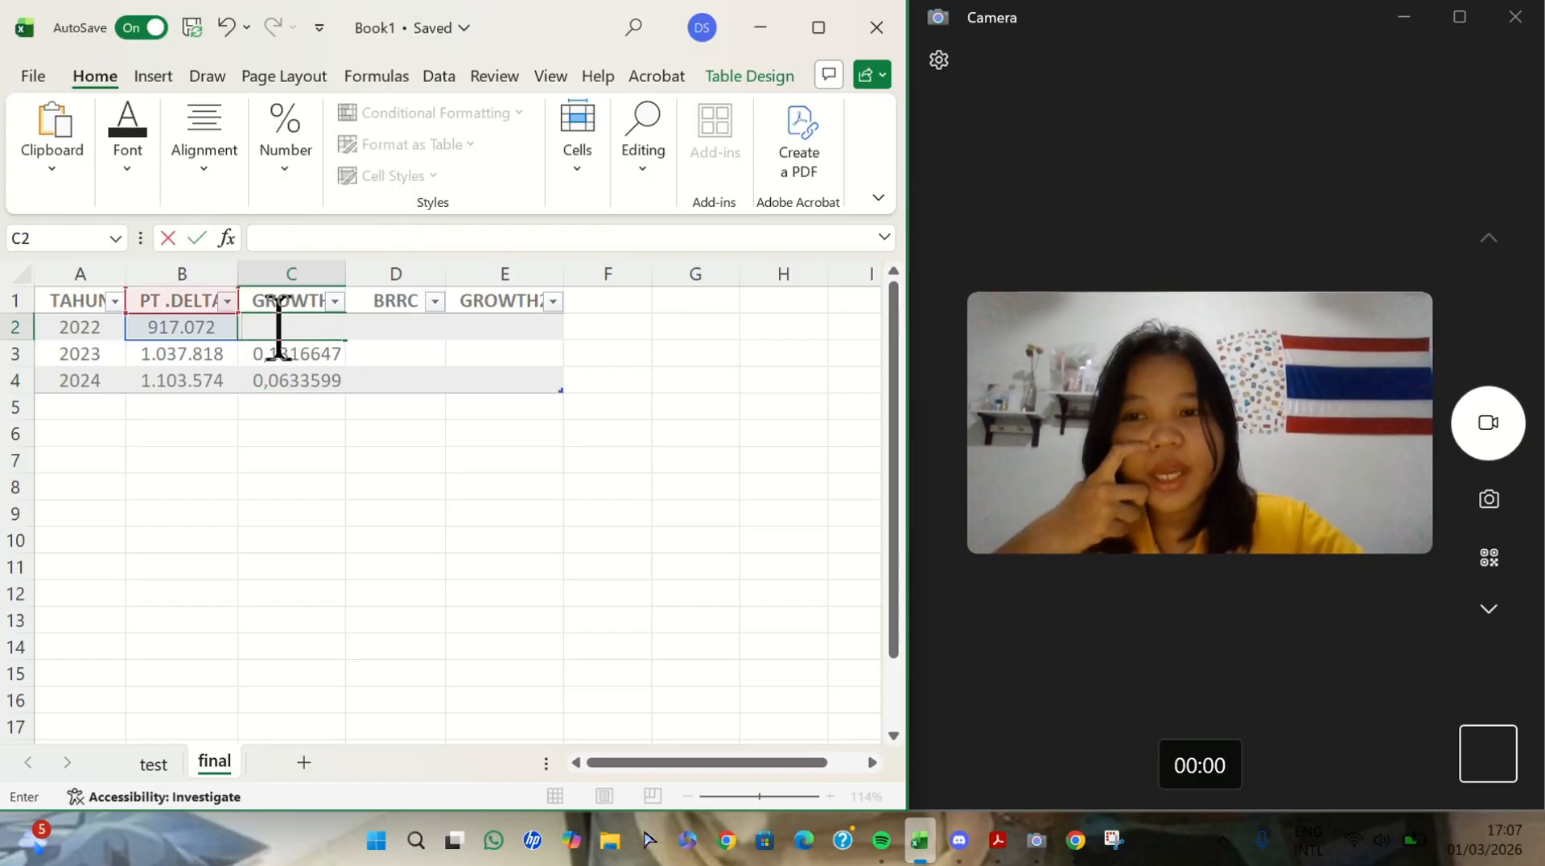
{"action": "left_click", "coordinate": [407, 348]}
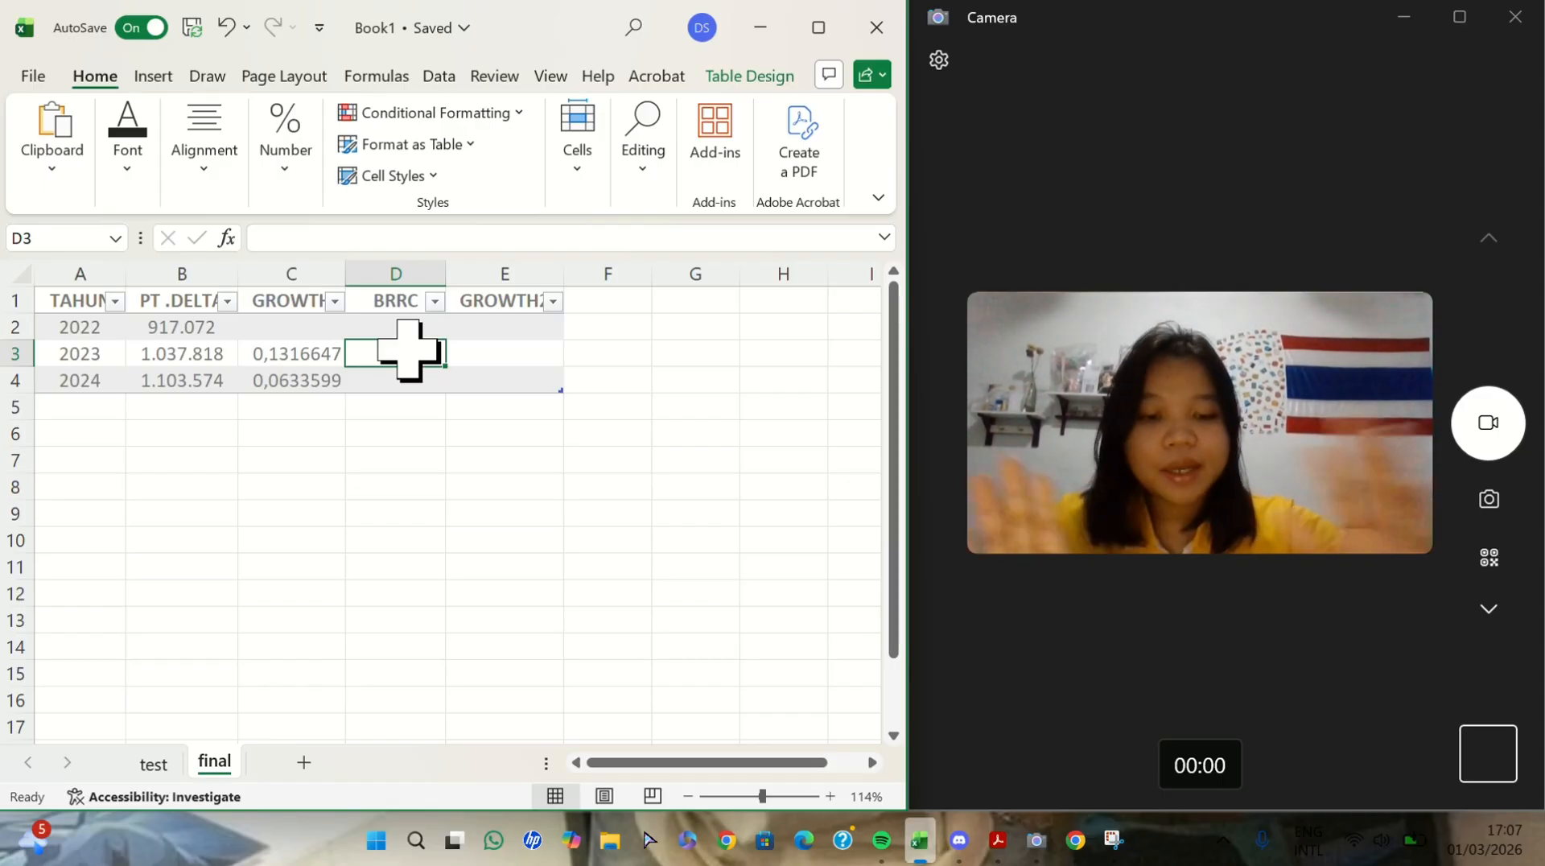
{"action": "type", "text": "="}
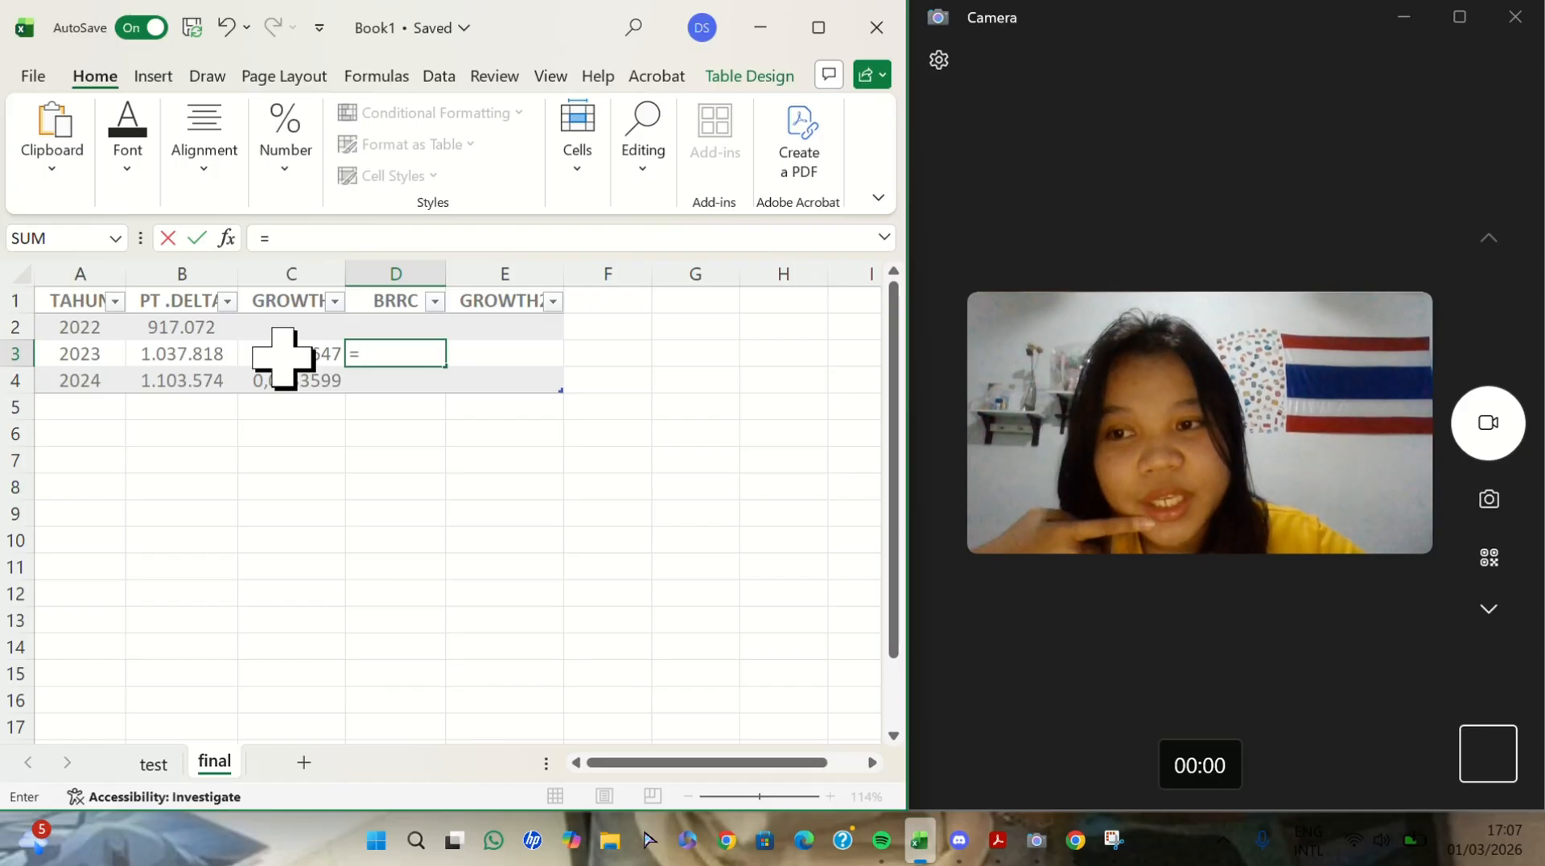
{"action": "left_click", "coordinate": [298, 354]}
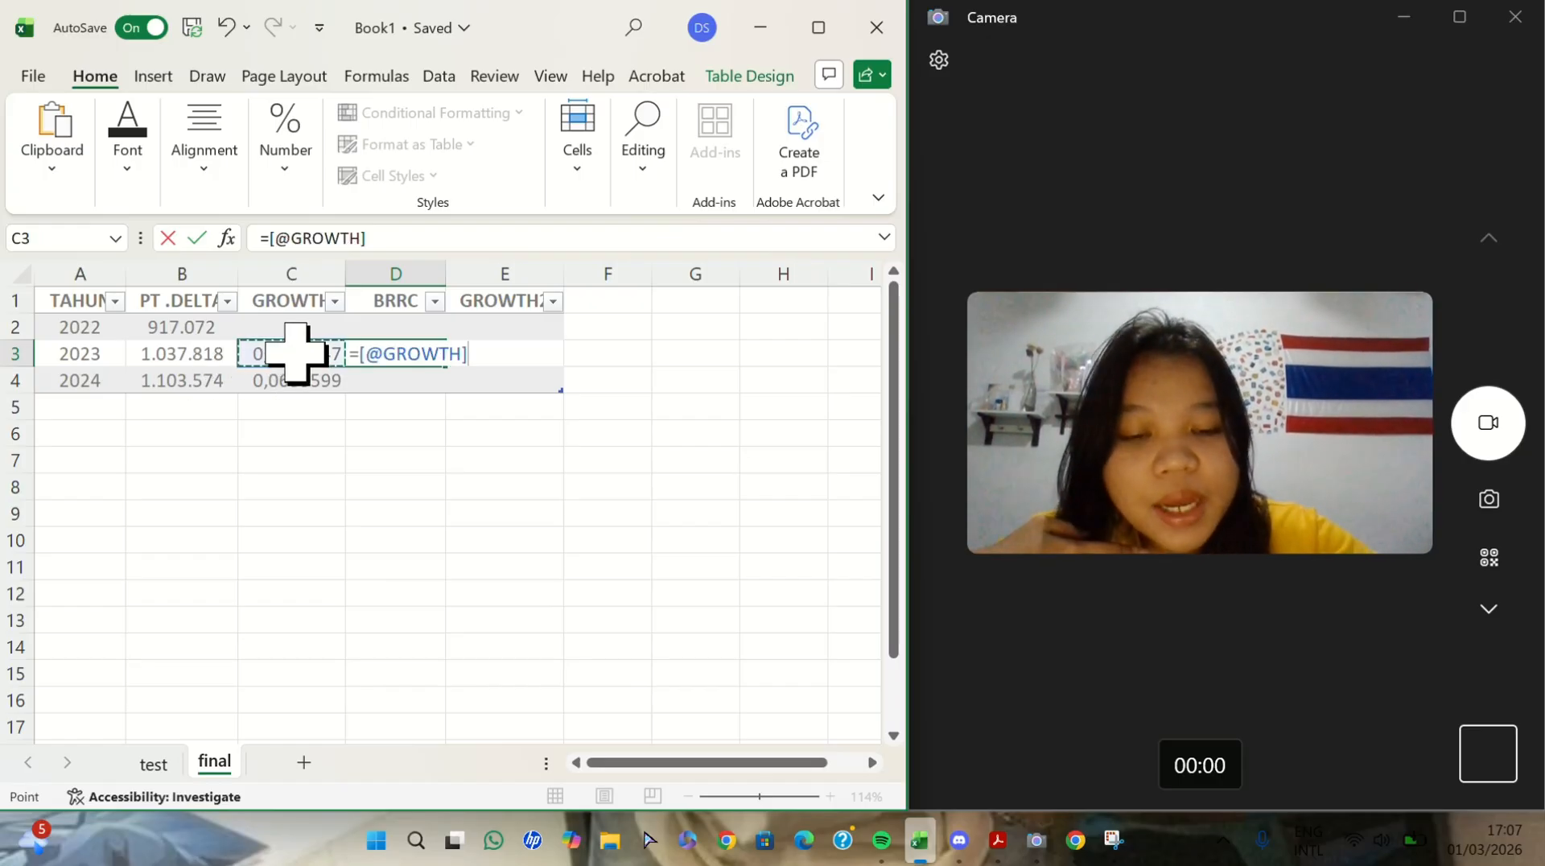
{"action": "type", "text": "+"}
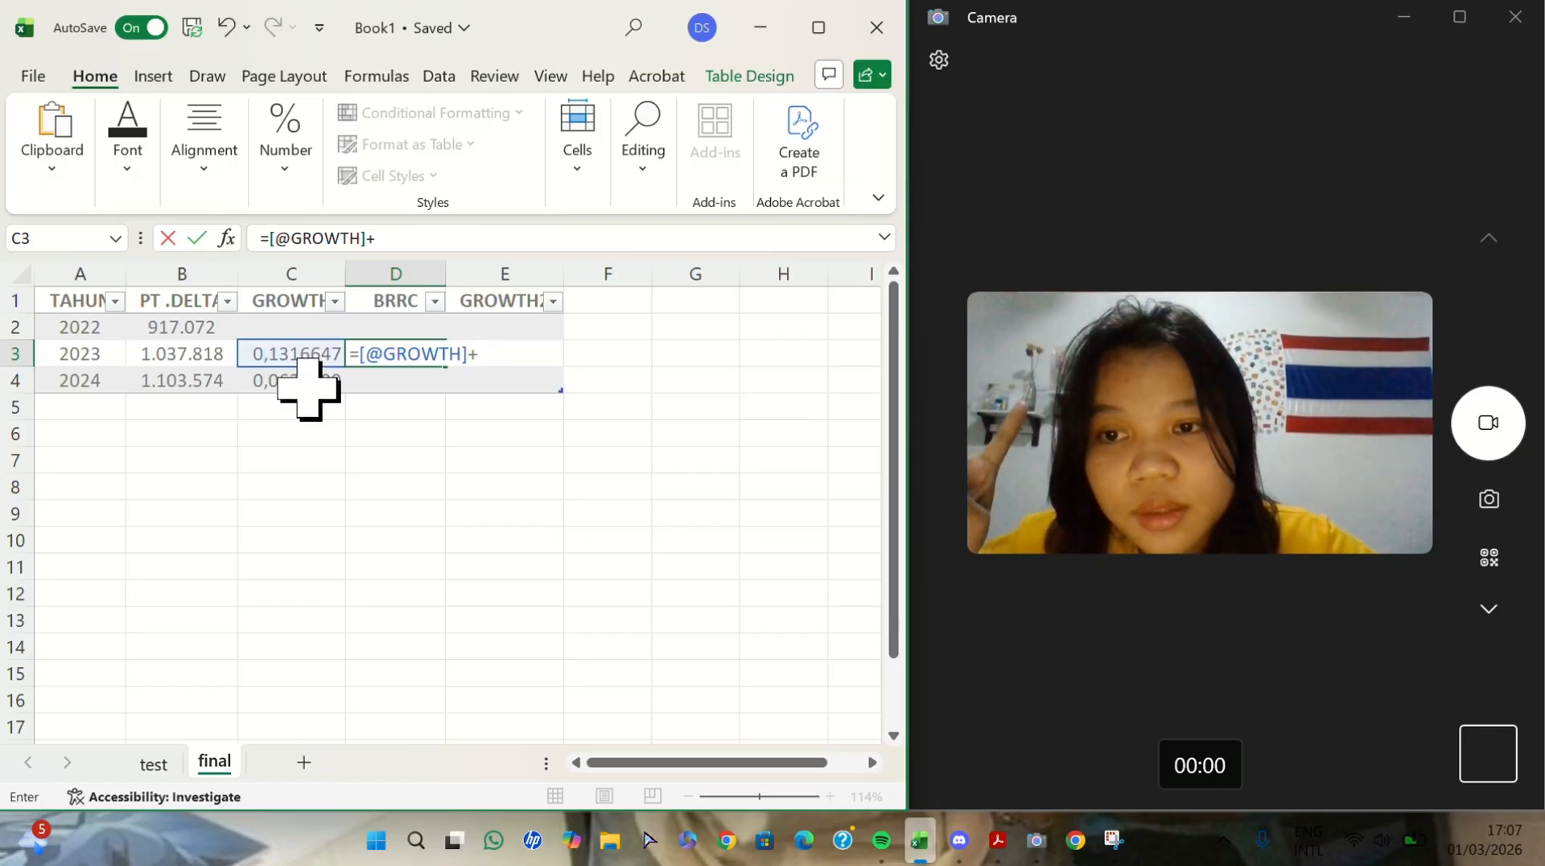
{"action": "left_click", "coordinate": [308, 389]}
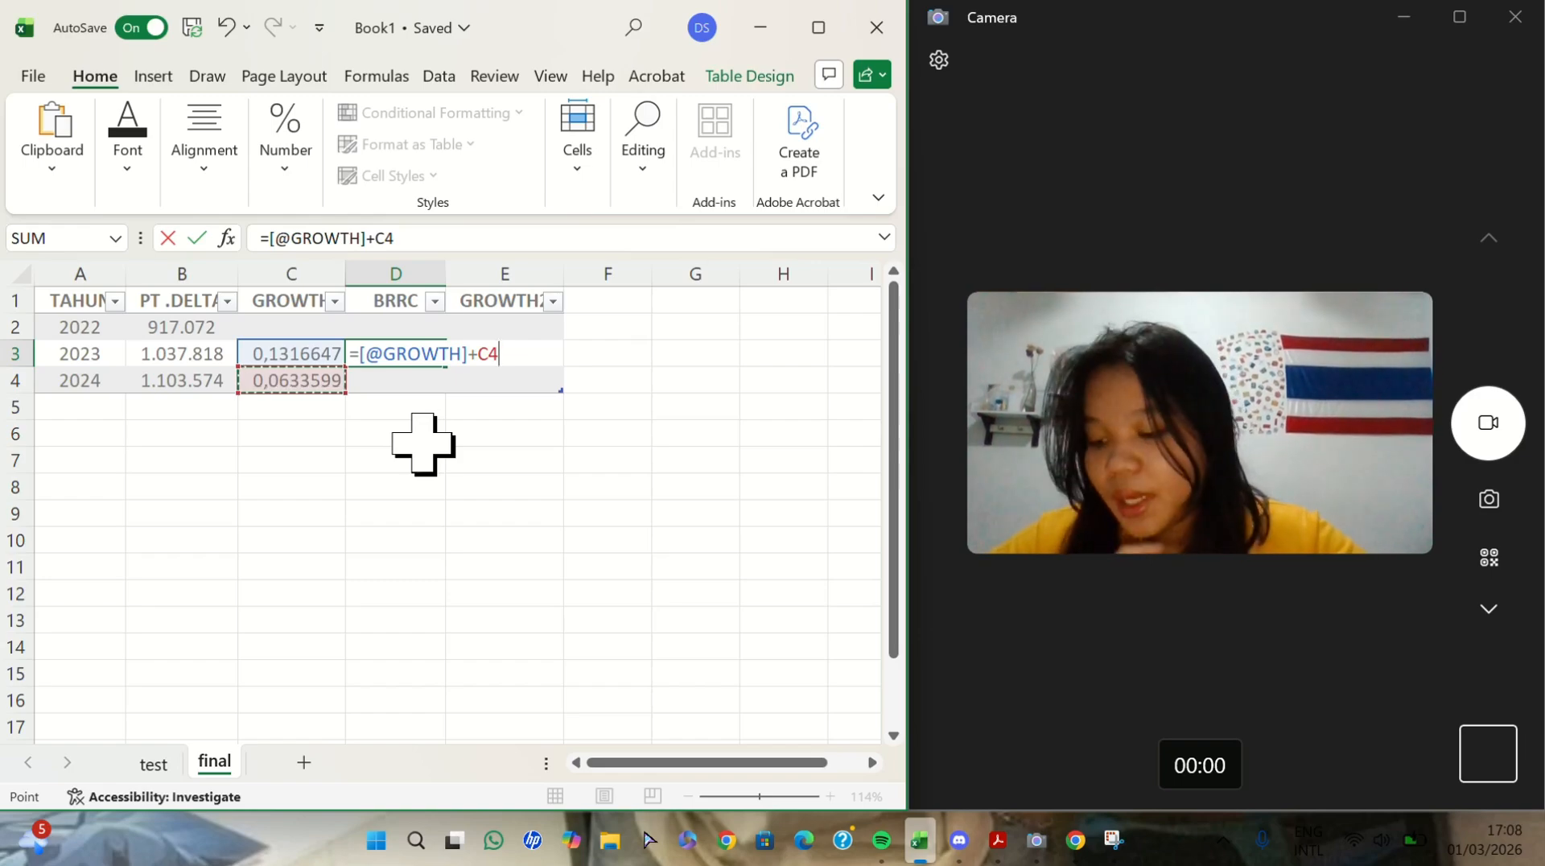
{"action": "type", "text": "/"}
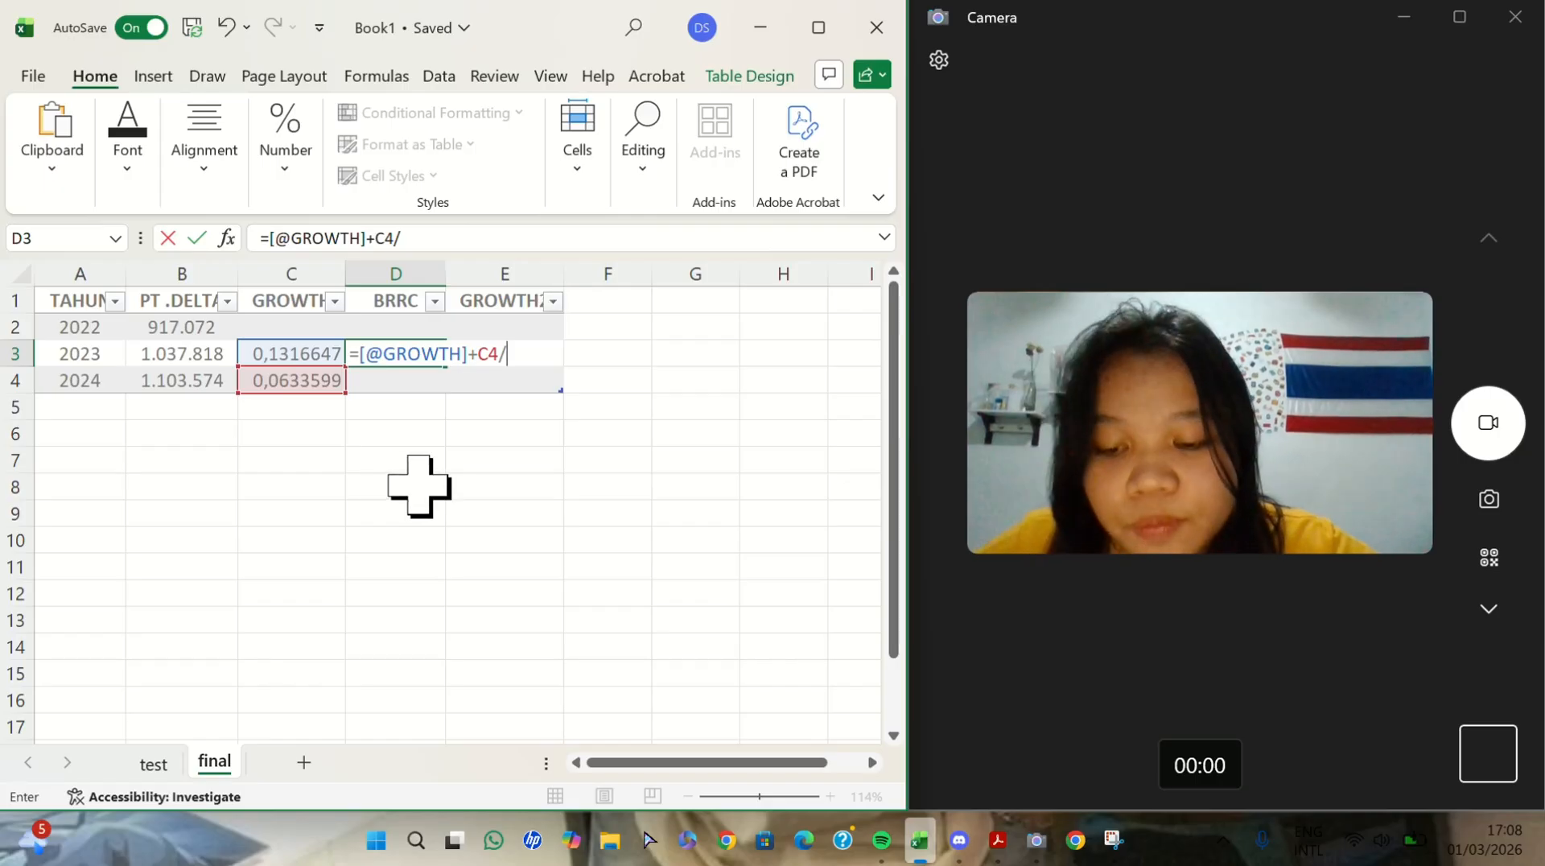
{"action": "type", "text": "2"}
{"action": "key", "text": "Return"}
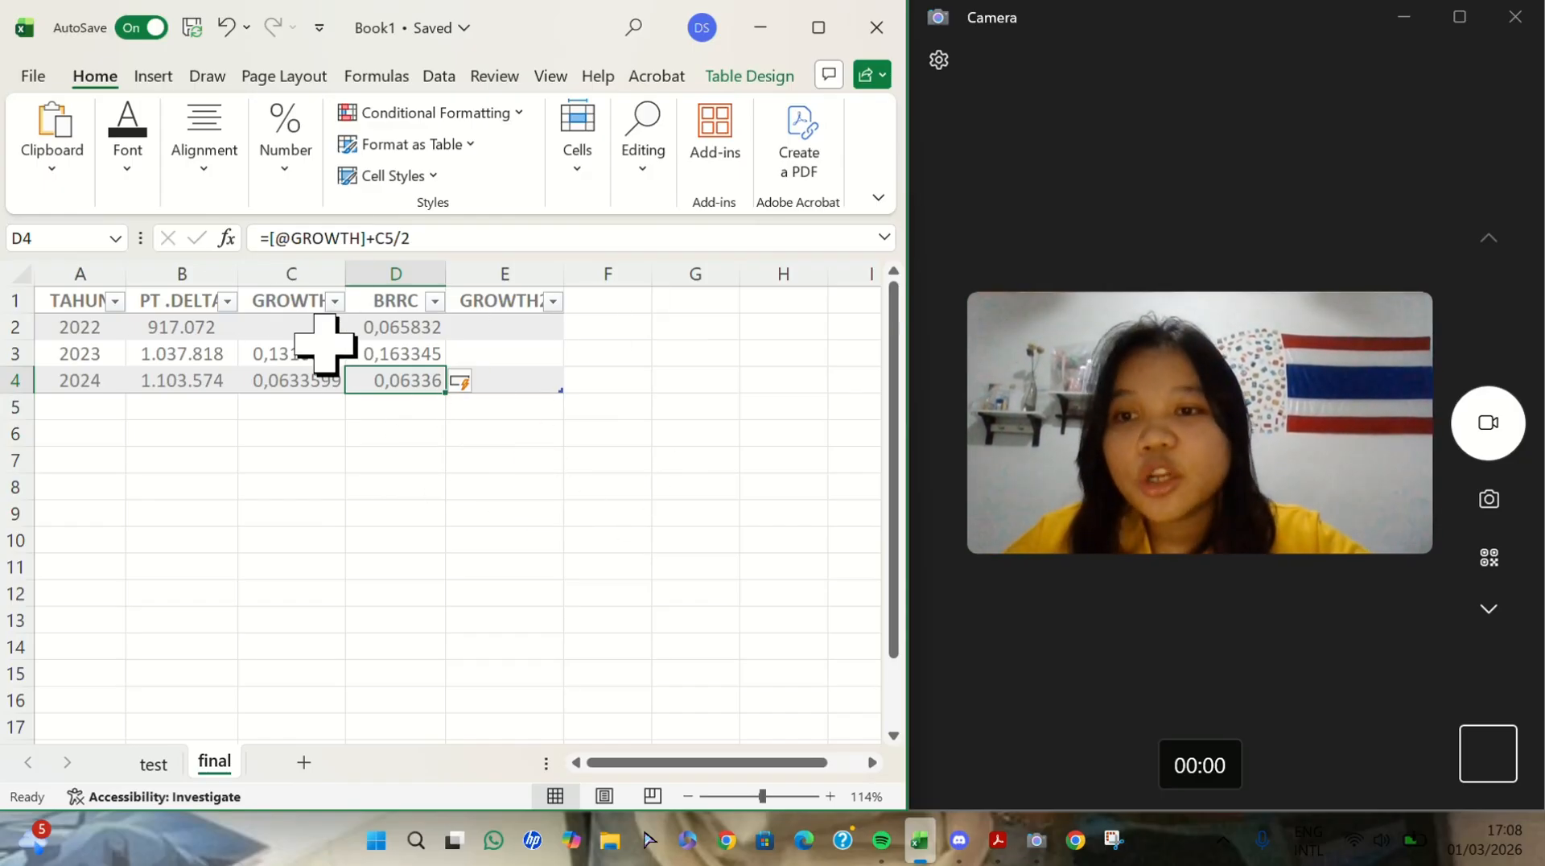
{"action": "left_click", "coordinate": [492, 359]}
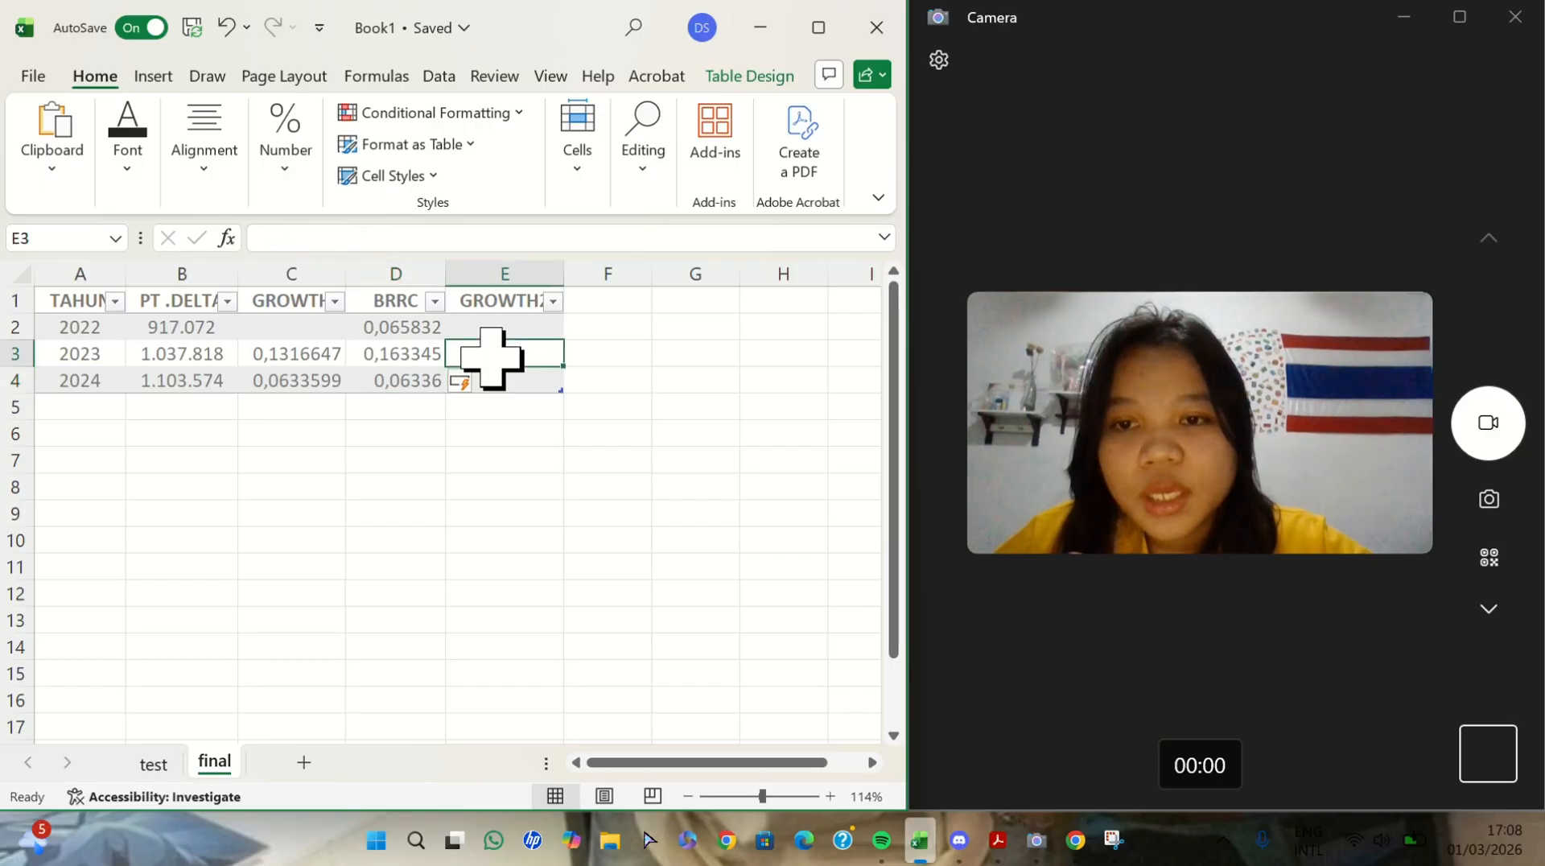
{"action": "type", "text": "="}
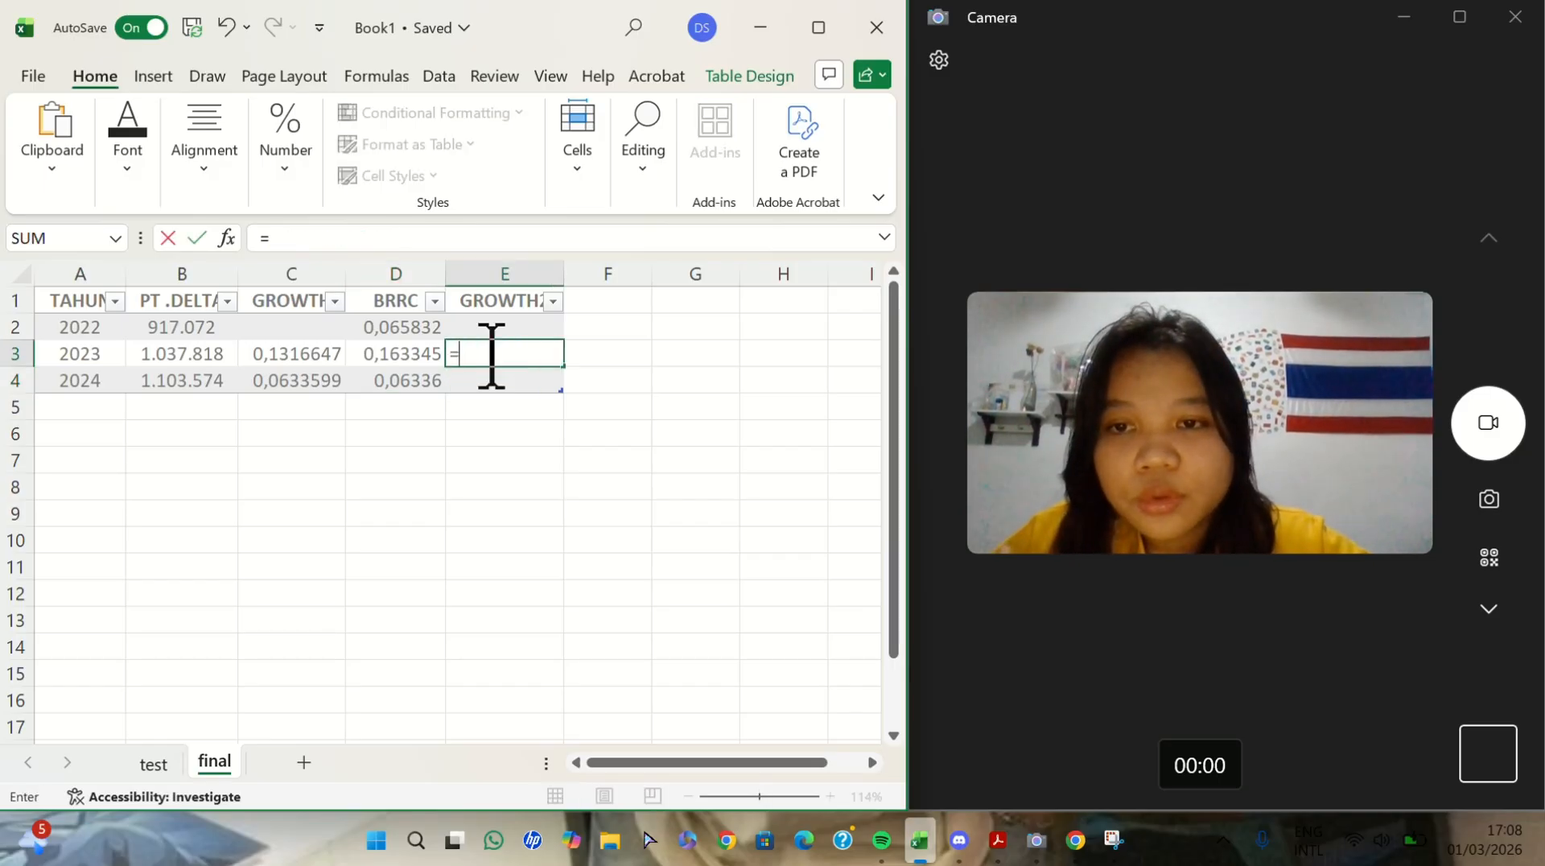
{"action": "left_click", "coordinate": [408, 354]}
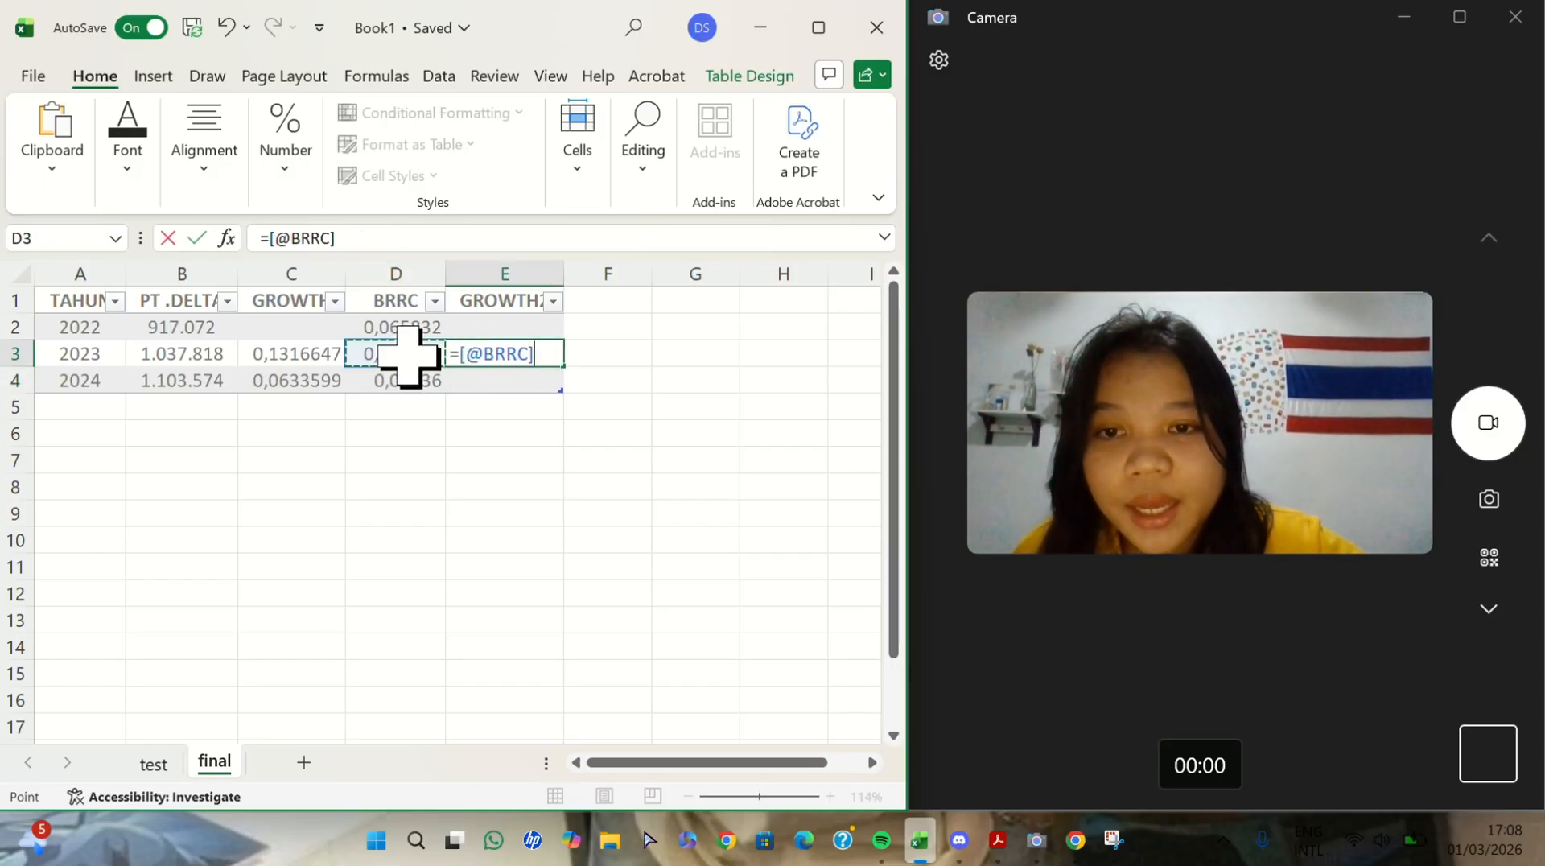
{"action": "type", "text": "/"}
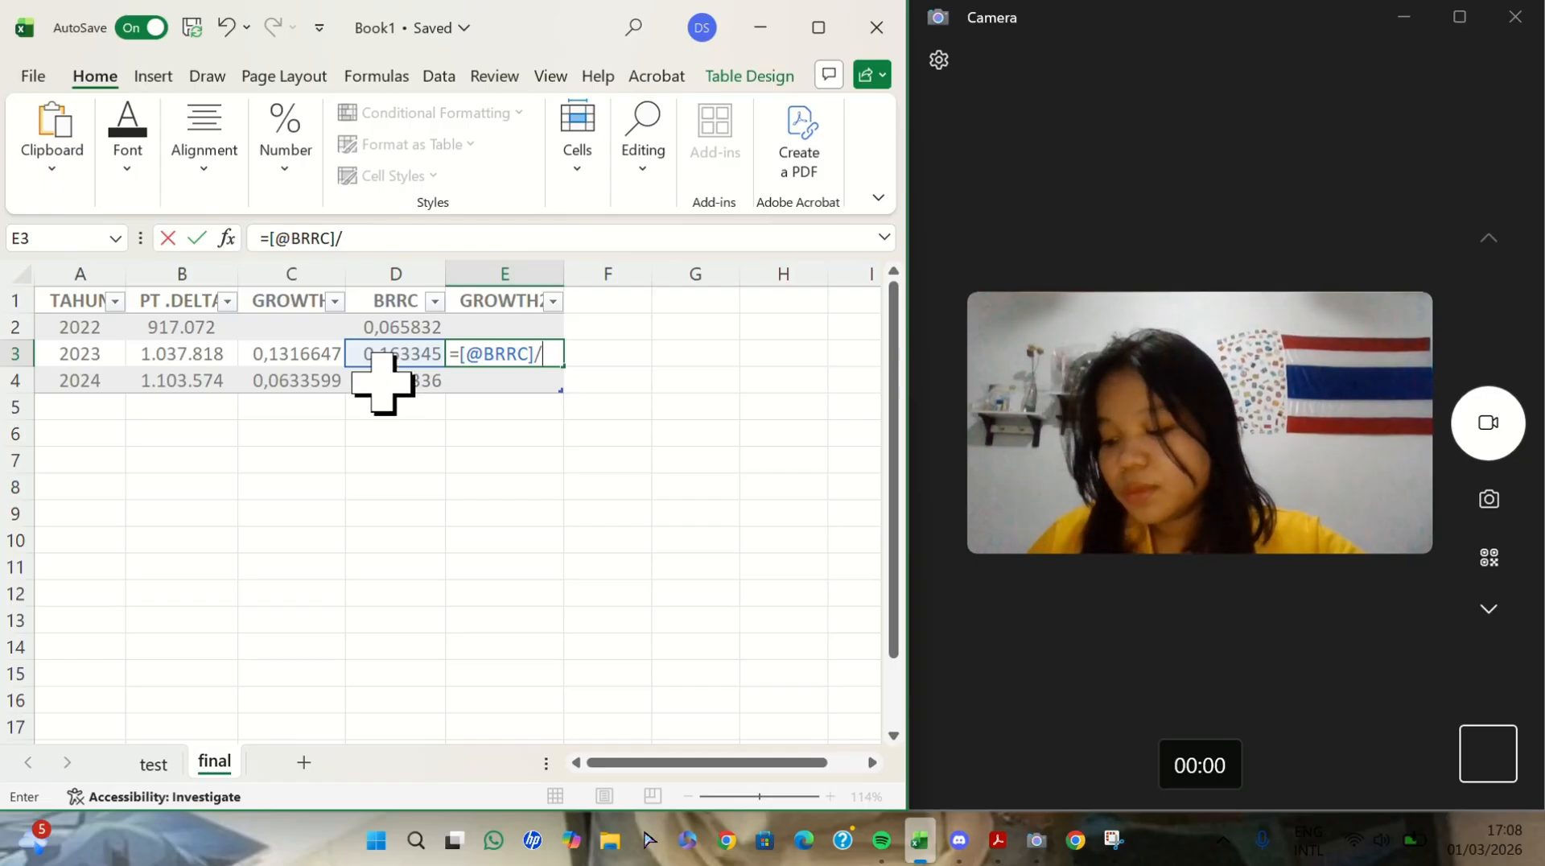
{"action": "left_click", "coordinate": [394, 324]}
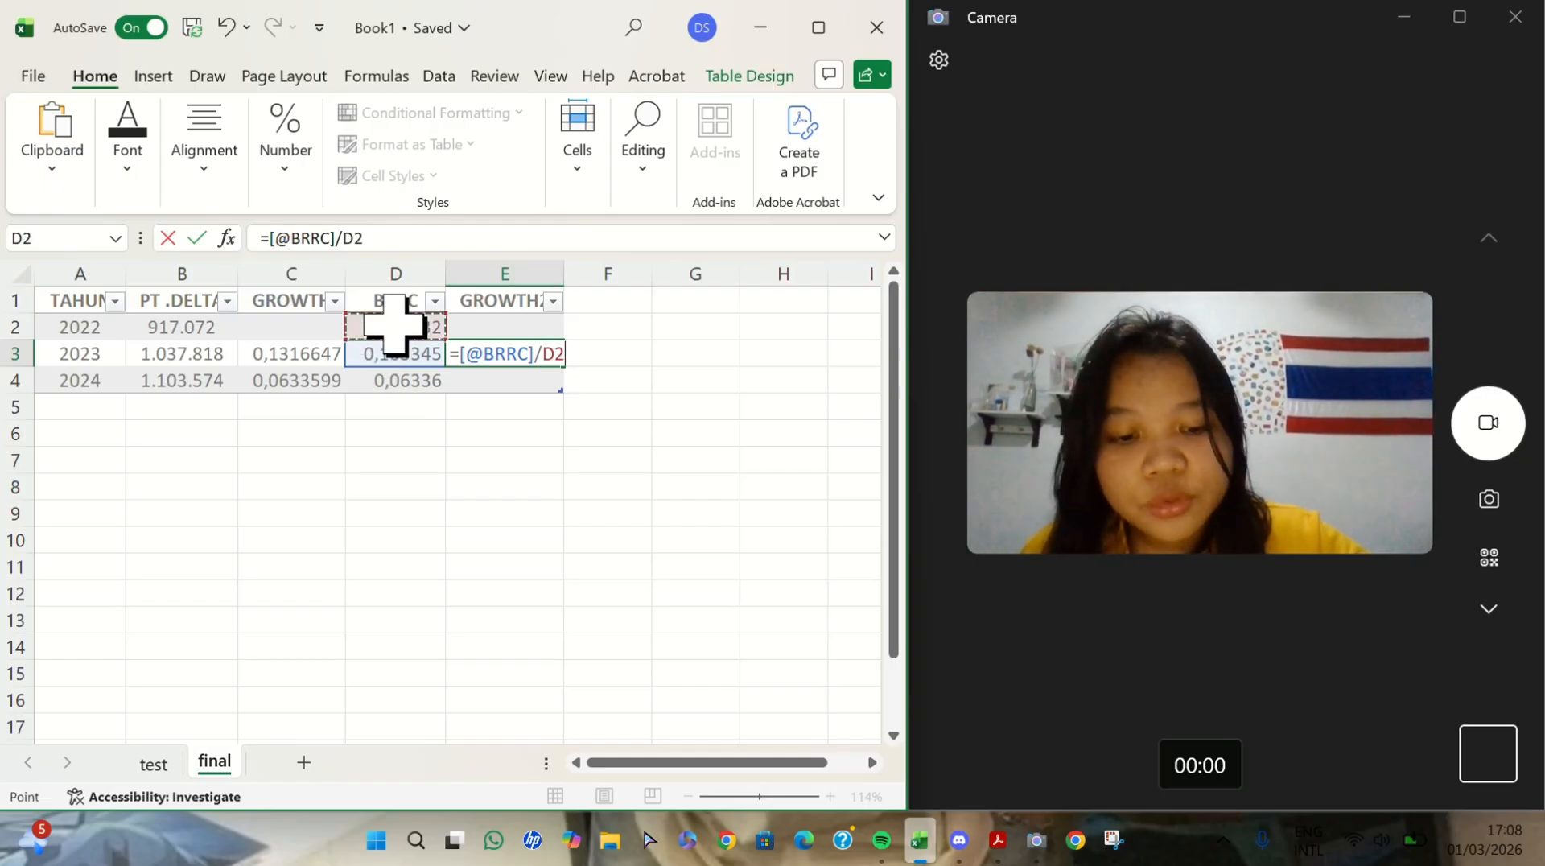
{"action": "type", "text": "-1"}
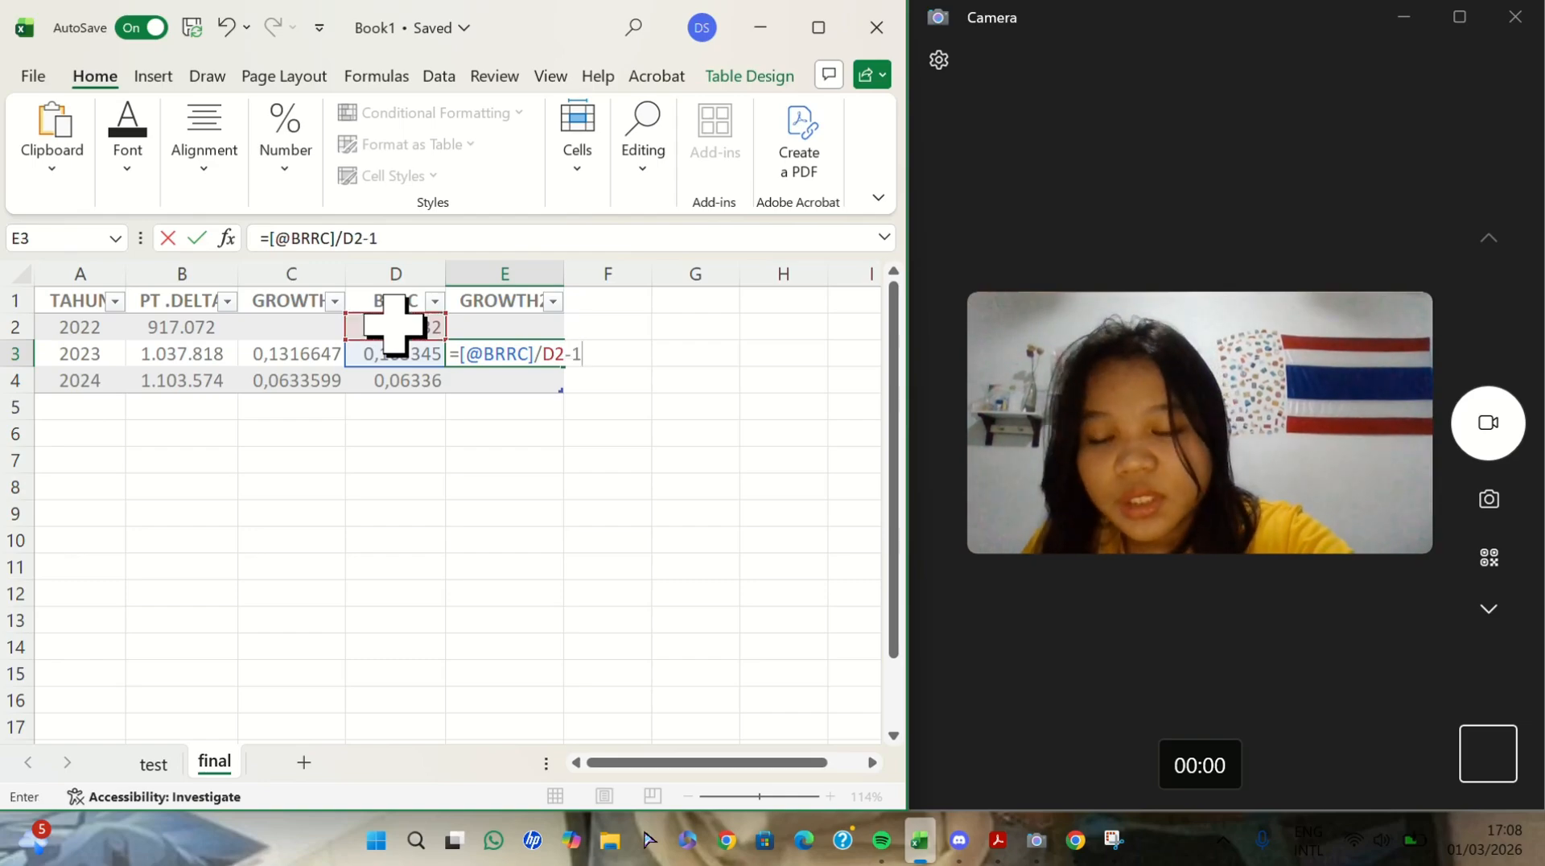
{"action": "key", "text": "Return"}
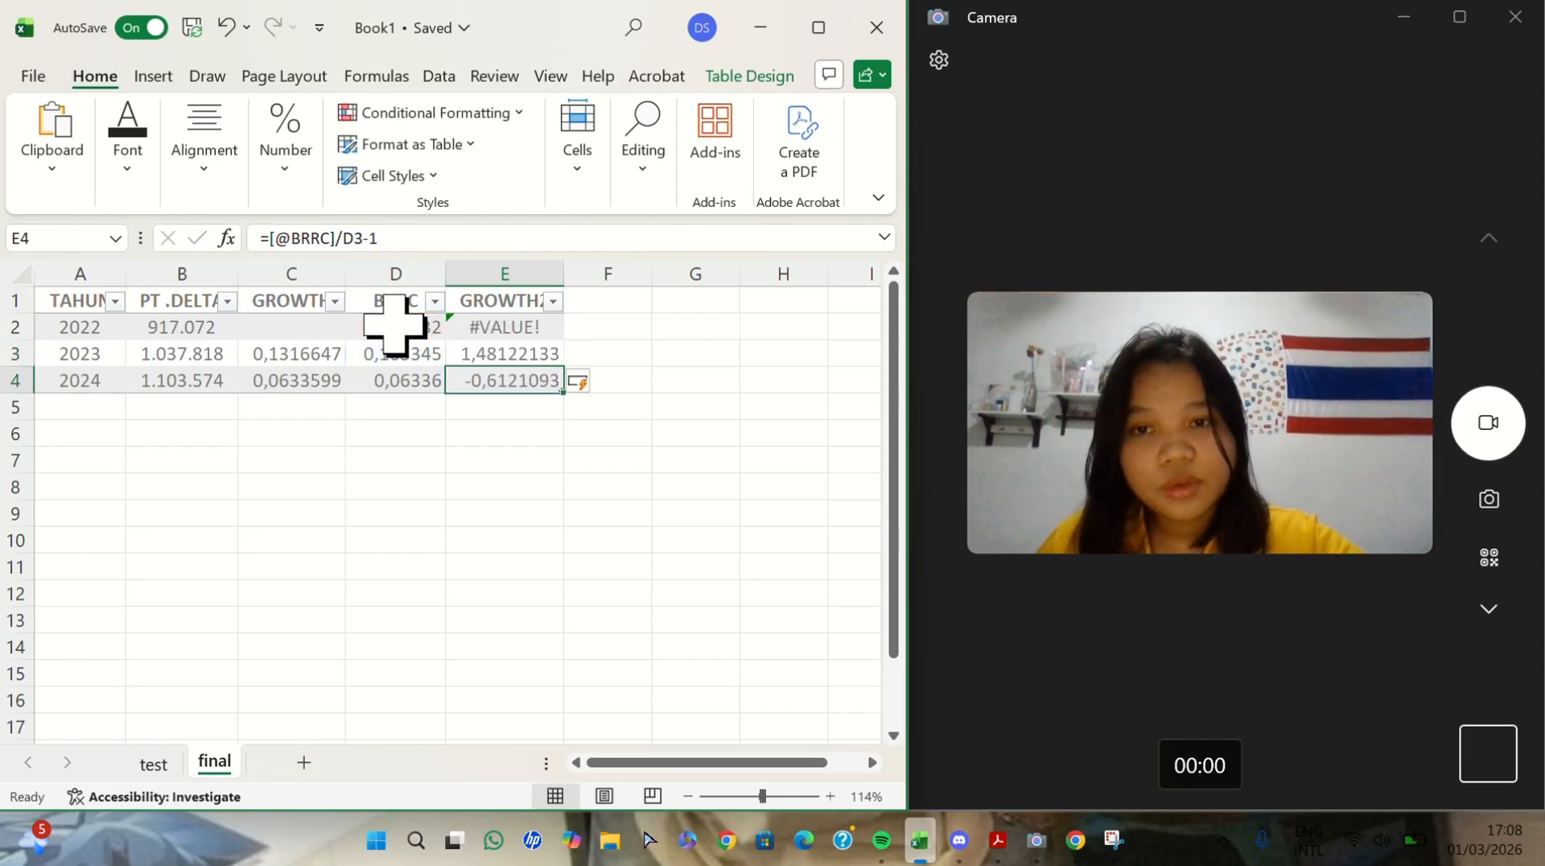
- Clear the 2022 formula from E2 in the GROWTH2 column
{"action": "left_click", "coordinate": [519, 328]}
{"action": "key", "text": "BackSpace"}
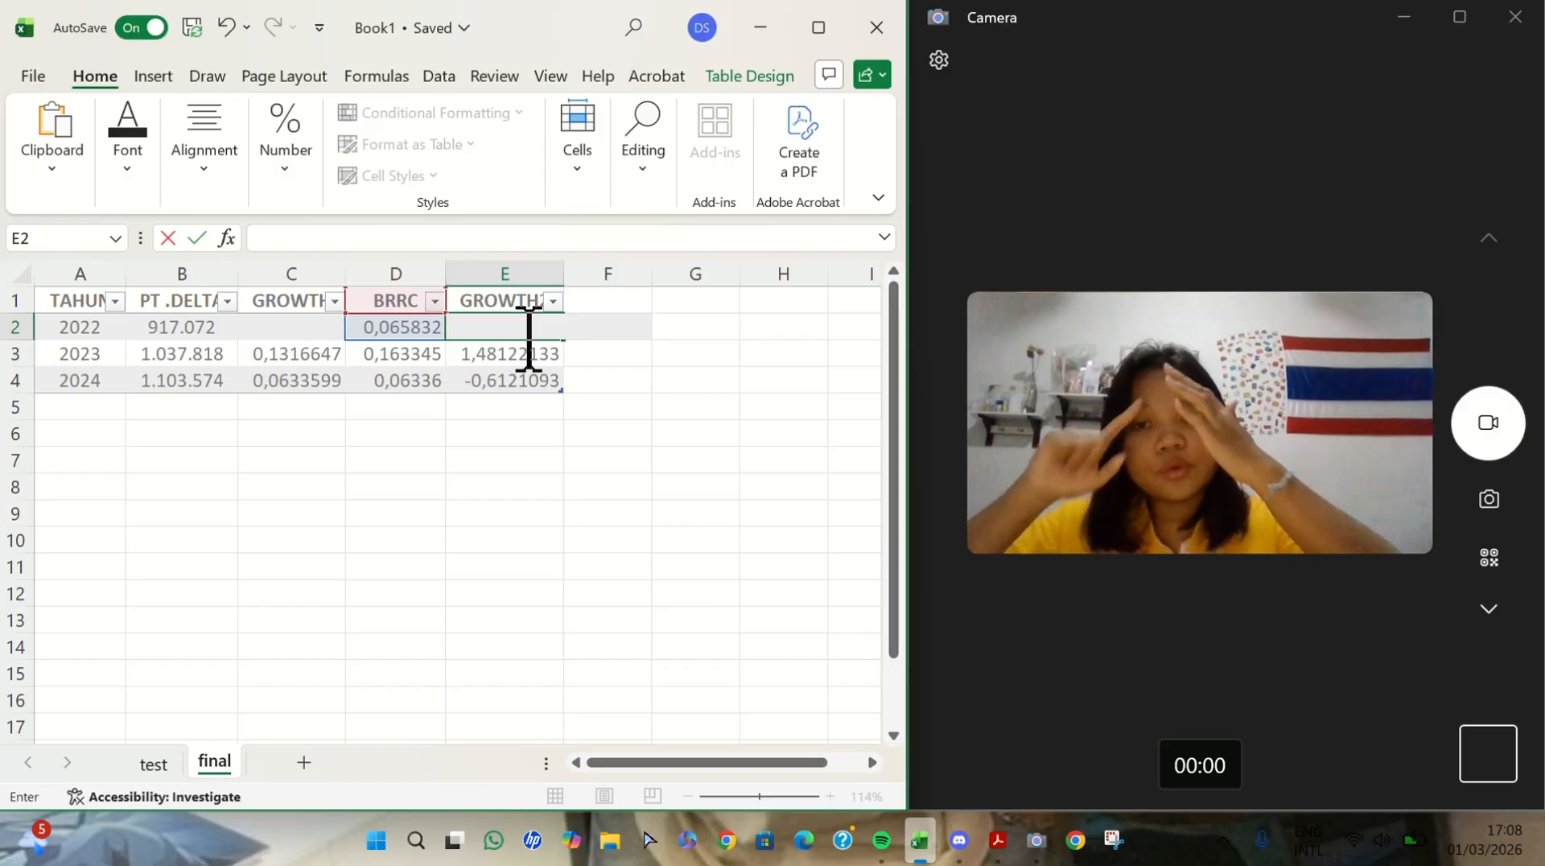
{"action": "left_click", "coordinate": [282, 461]}
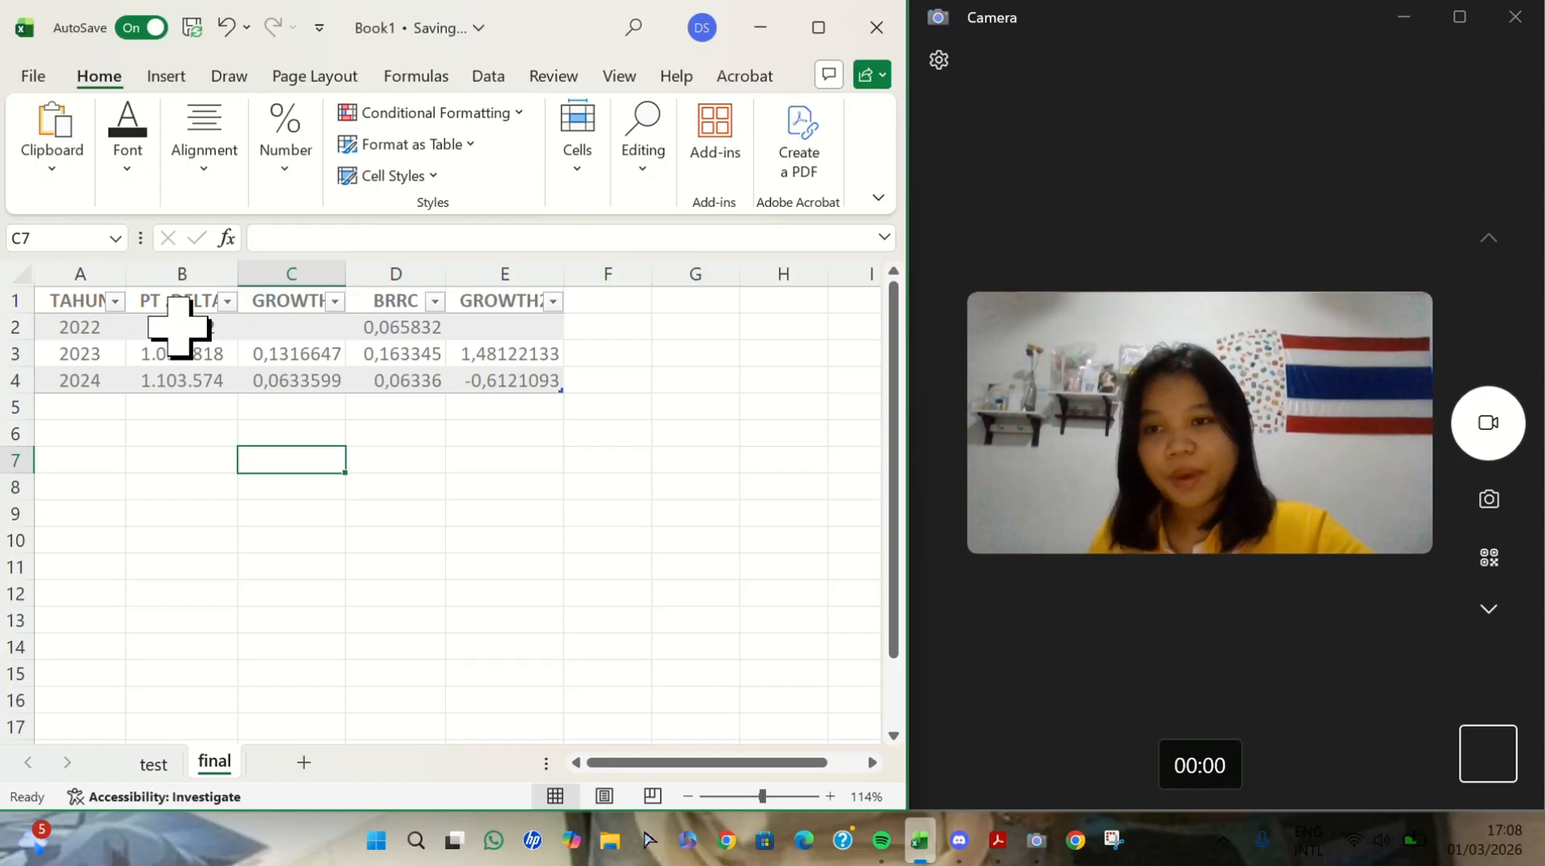
- Find the PT .DELTA column's maximum in B5 with the formula =SUBTOTAL(4;Table1[PT .DELTA])
{"action": "left_click", "coordinate": [179, 326]}
{"action": "left_click", "coordinate": [180, 411]}
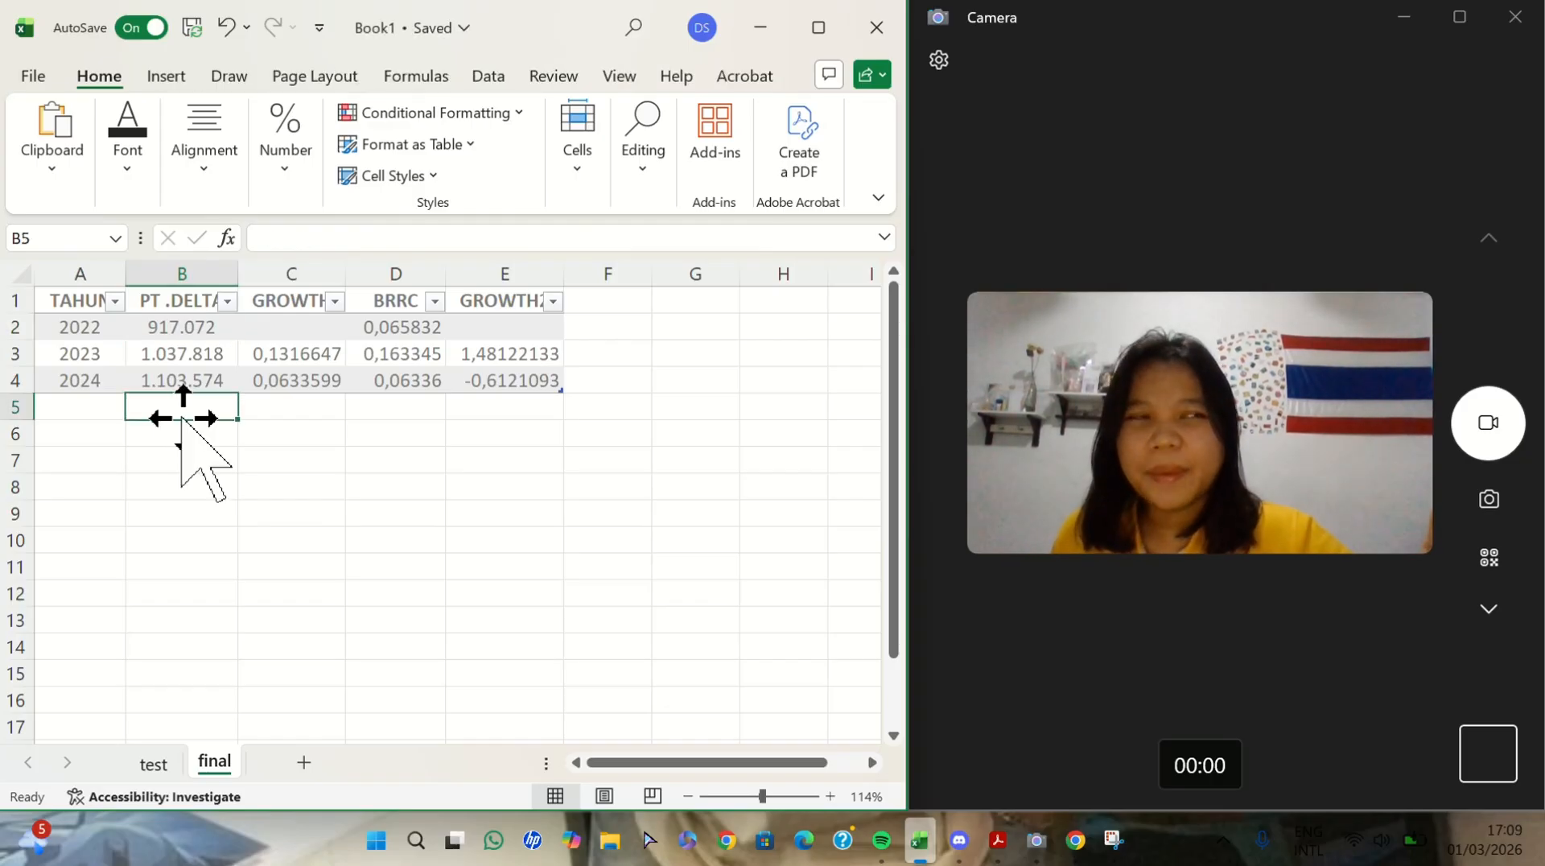
{"action": "type", "text": "="}
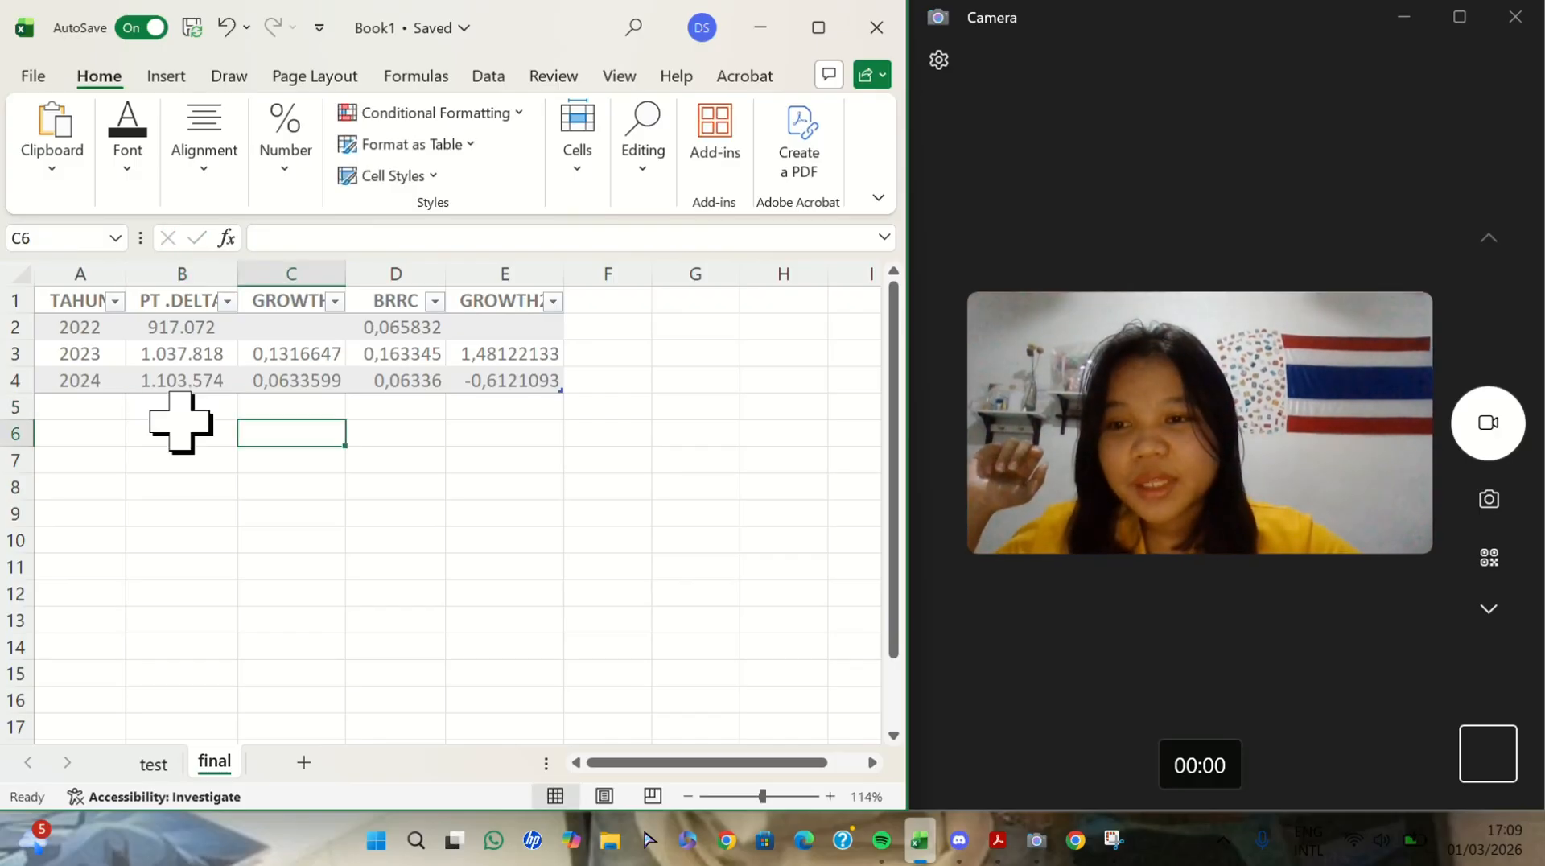
{"action": "left_click", "coordinate": [180, 415]}
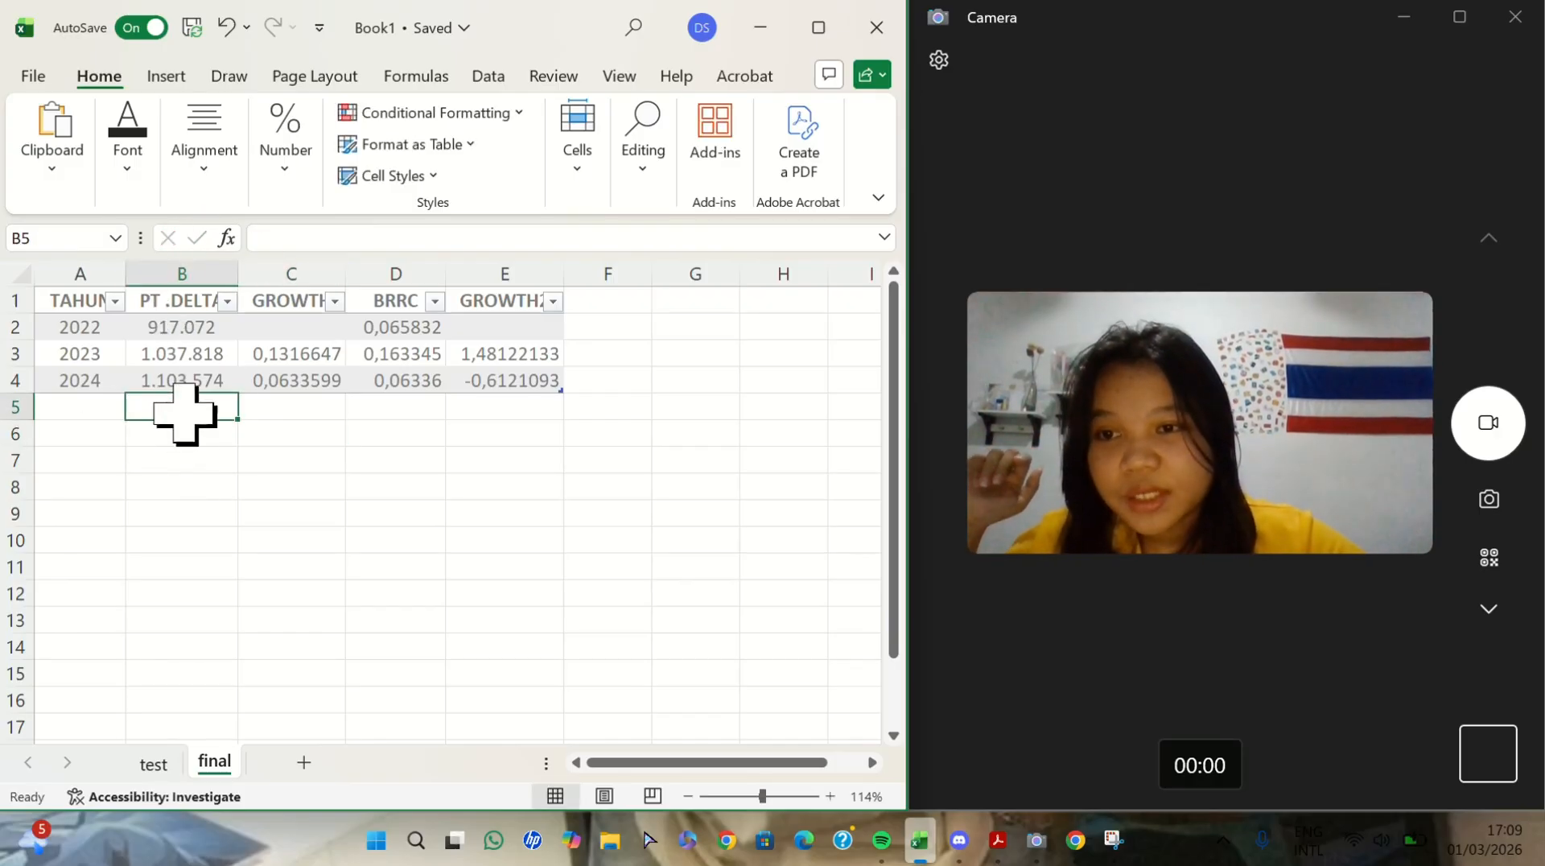
{"action": "type", "text": "=SU"}
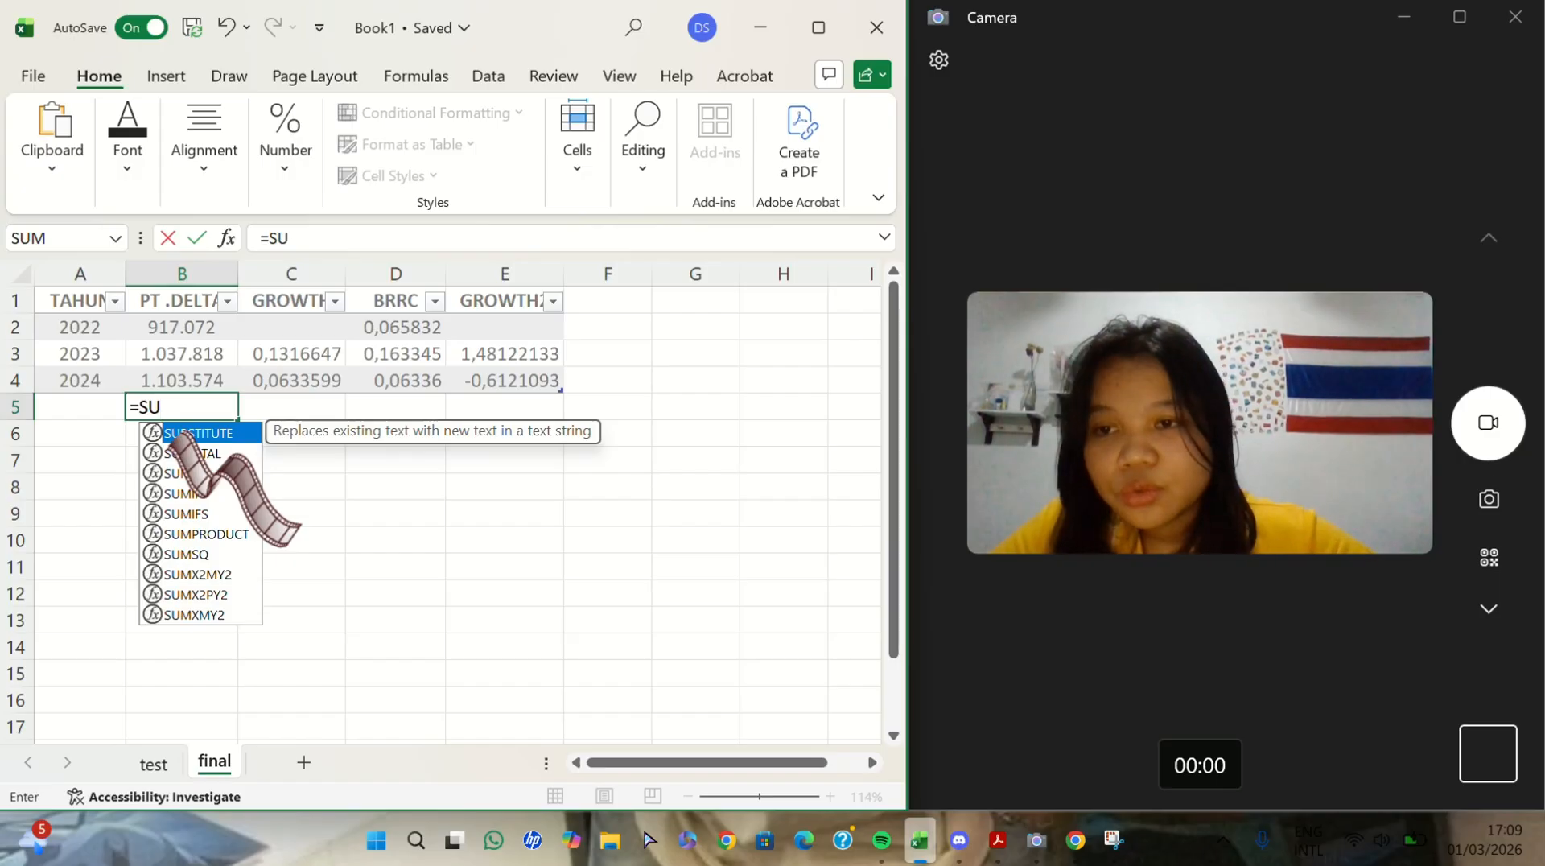
{"action": "double_click", "coordinate": [194, 453]}
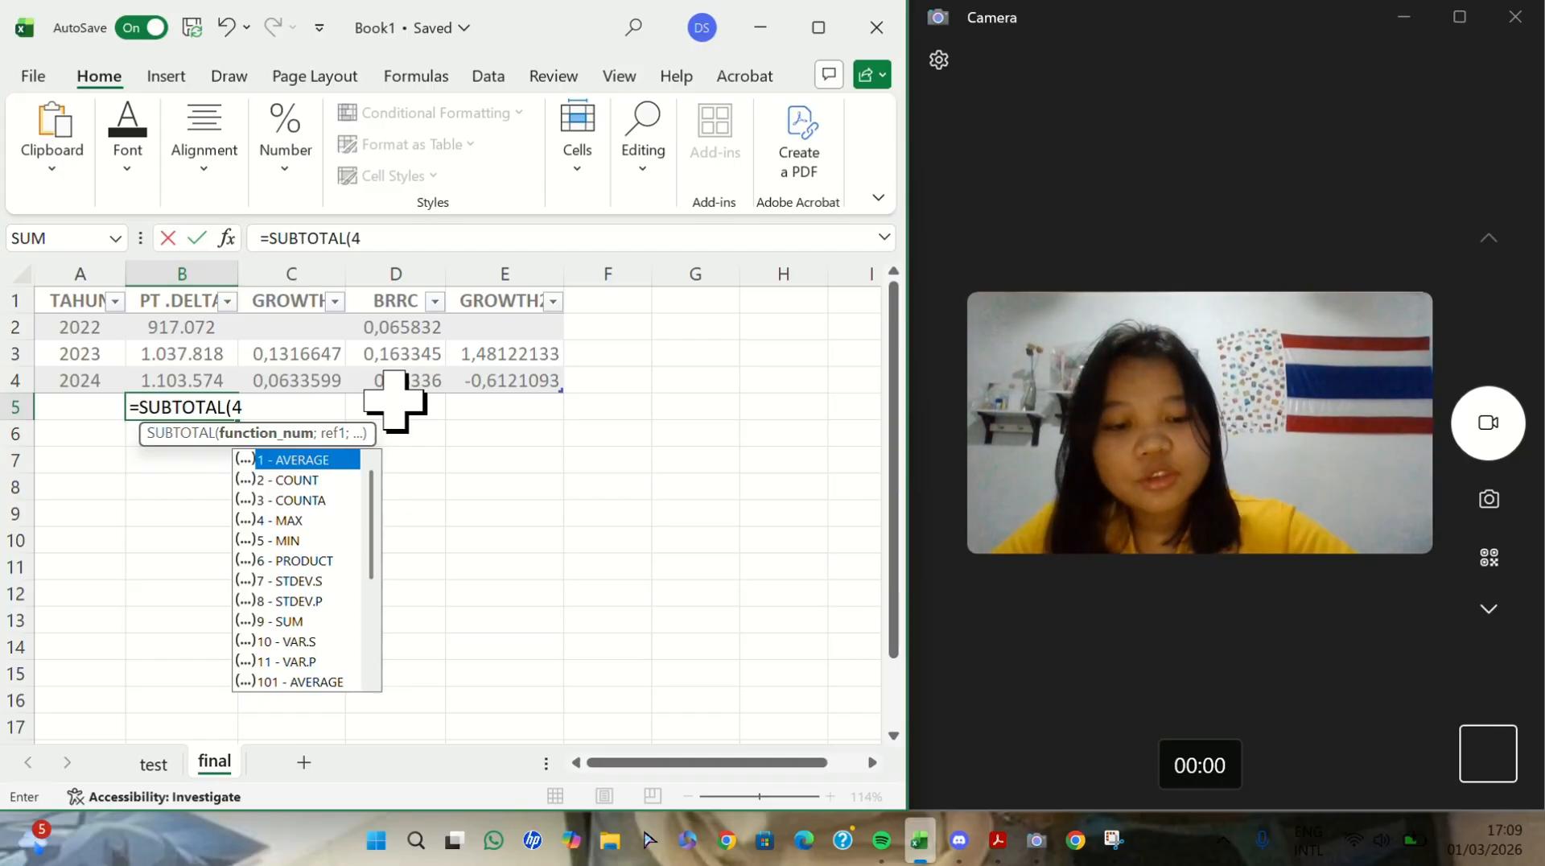
{"action": "type", "text": ";"}
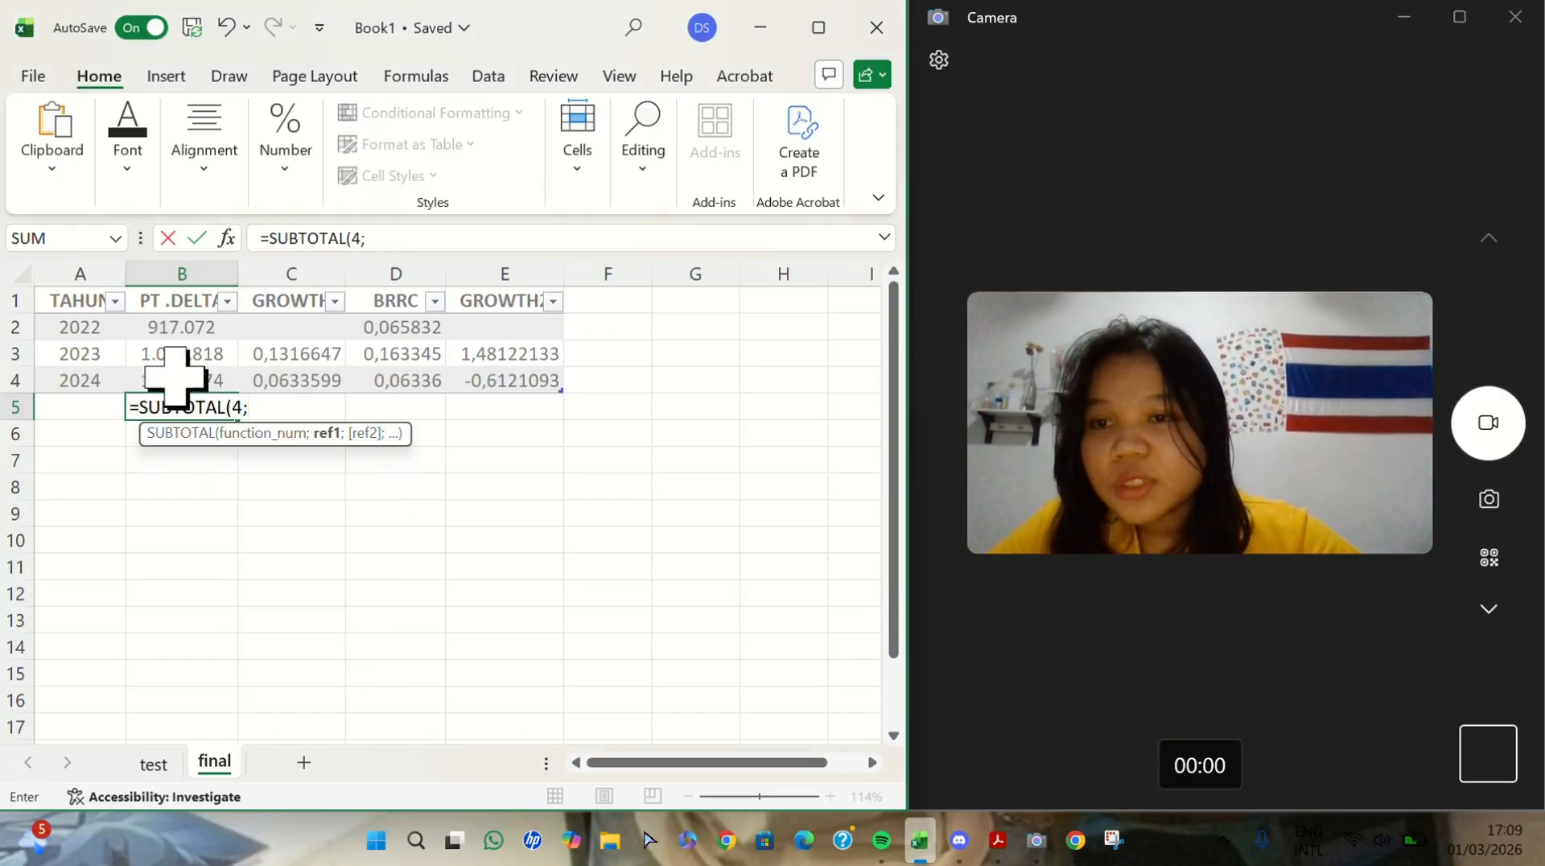
{"action": "left_click_drag", "start_coordinate": [191, 333], "coordinate": [201, 386]}
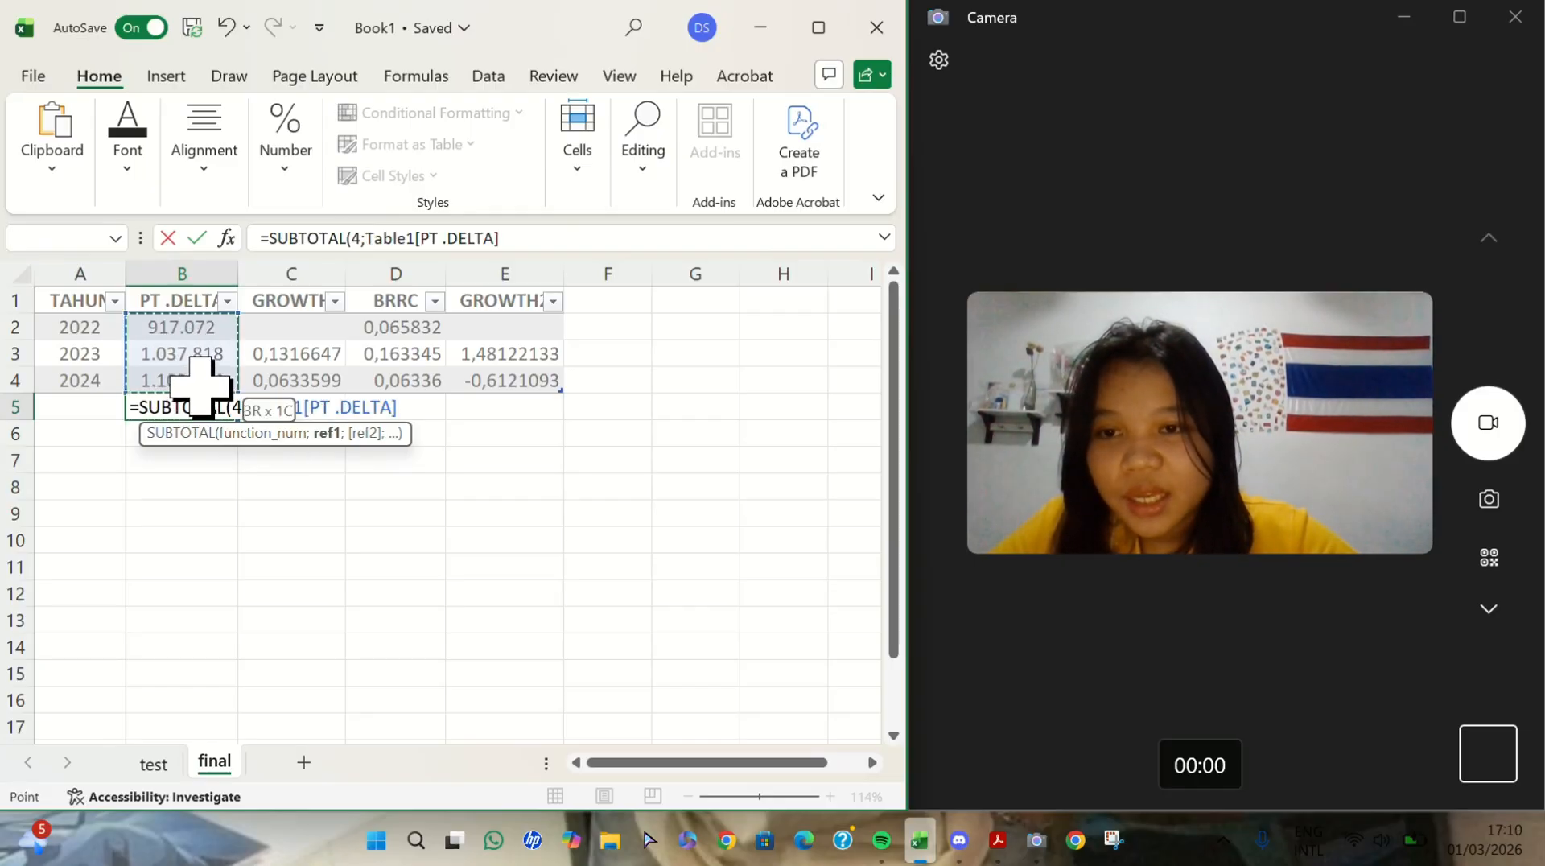
{"action": "key", "text": "Return"}
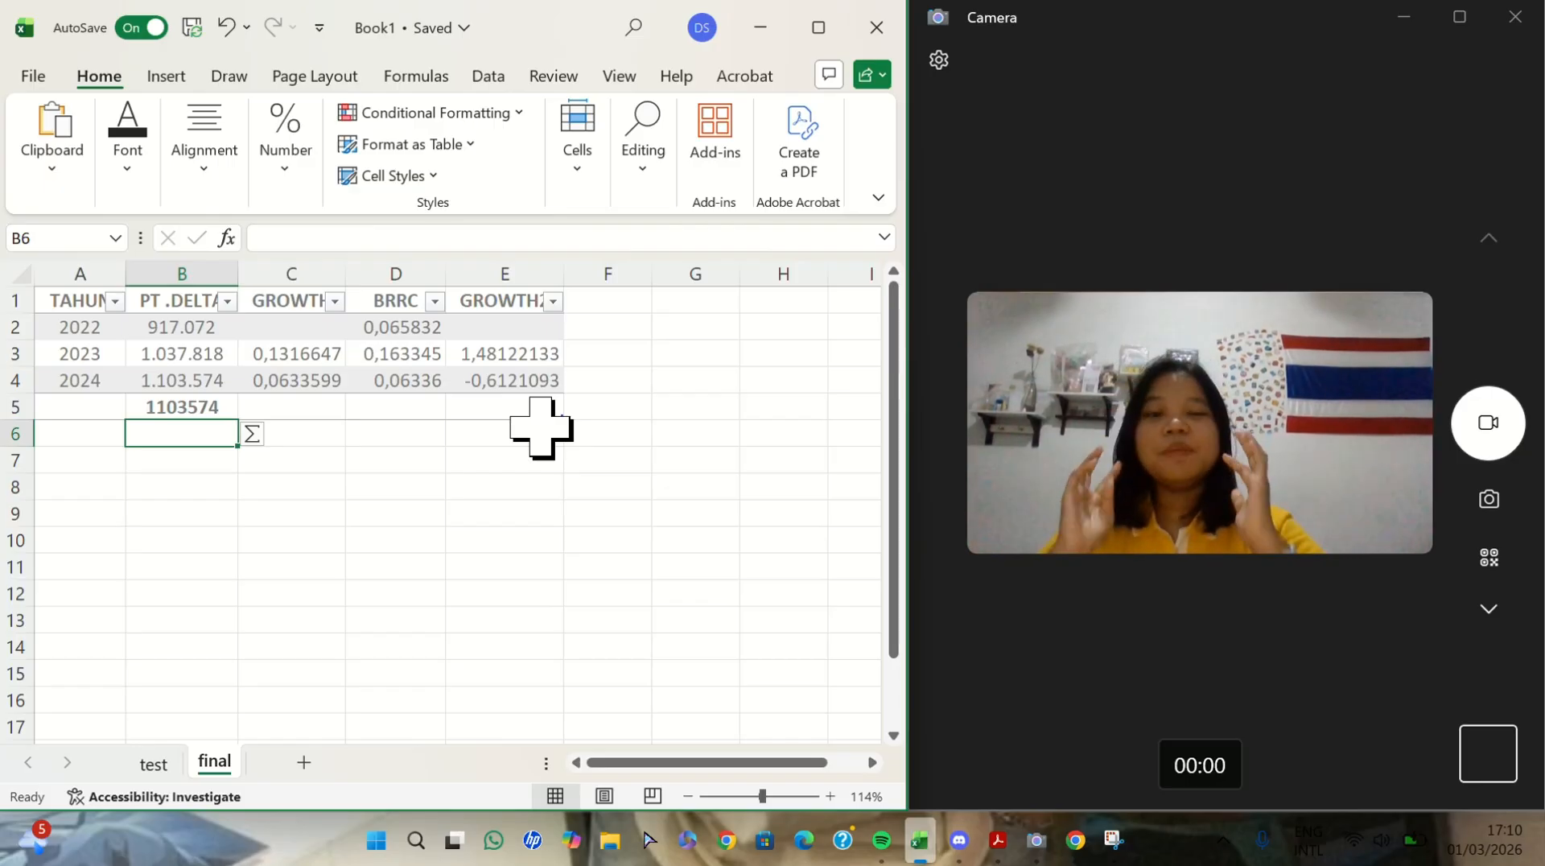
- Try to enter a subtotal for the BRRC column in D5 with the formula =SUBTOTAL([BRRC]
{"action": "left_click", "coordinate": [410, 419]}
{"action": "type", "text": "=SUB"}
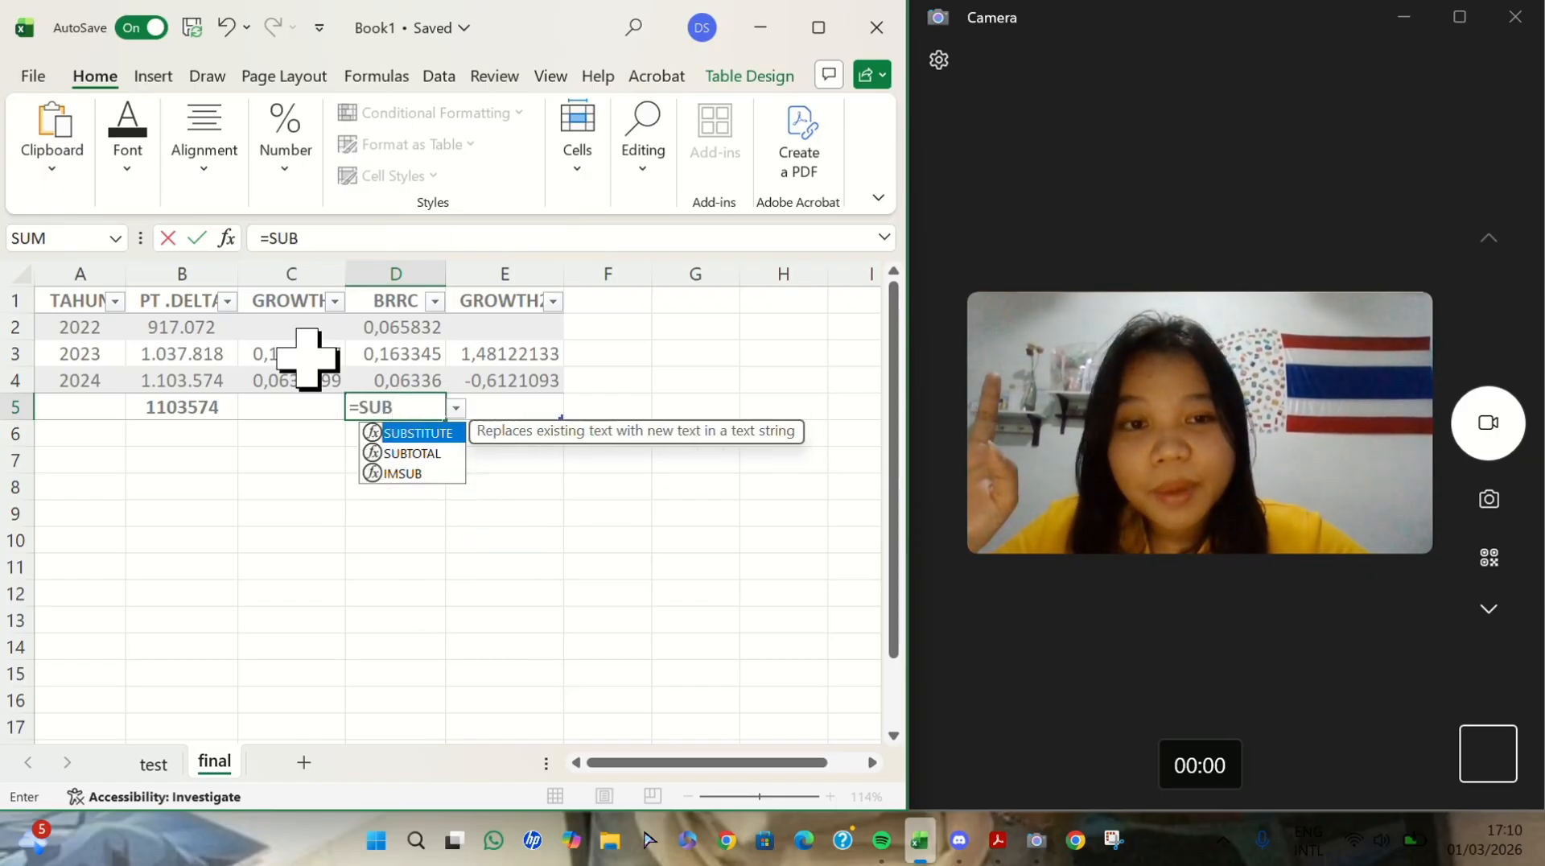
{"action": "key", "text": "Down"}
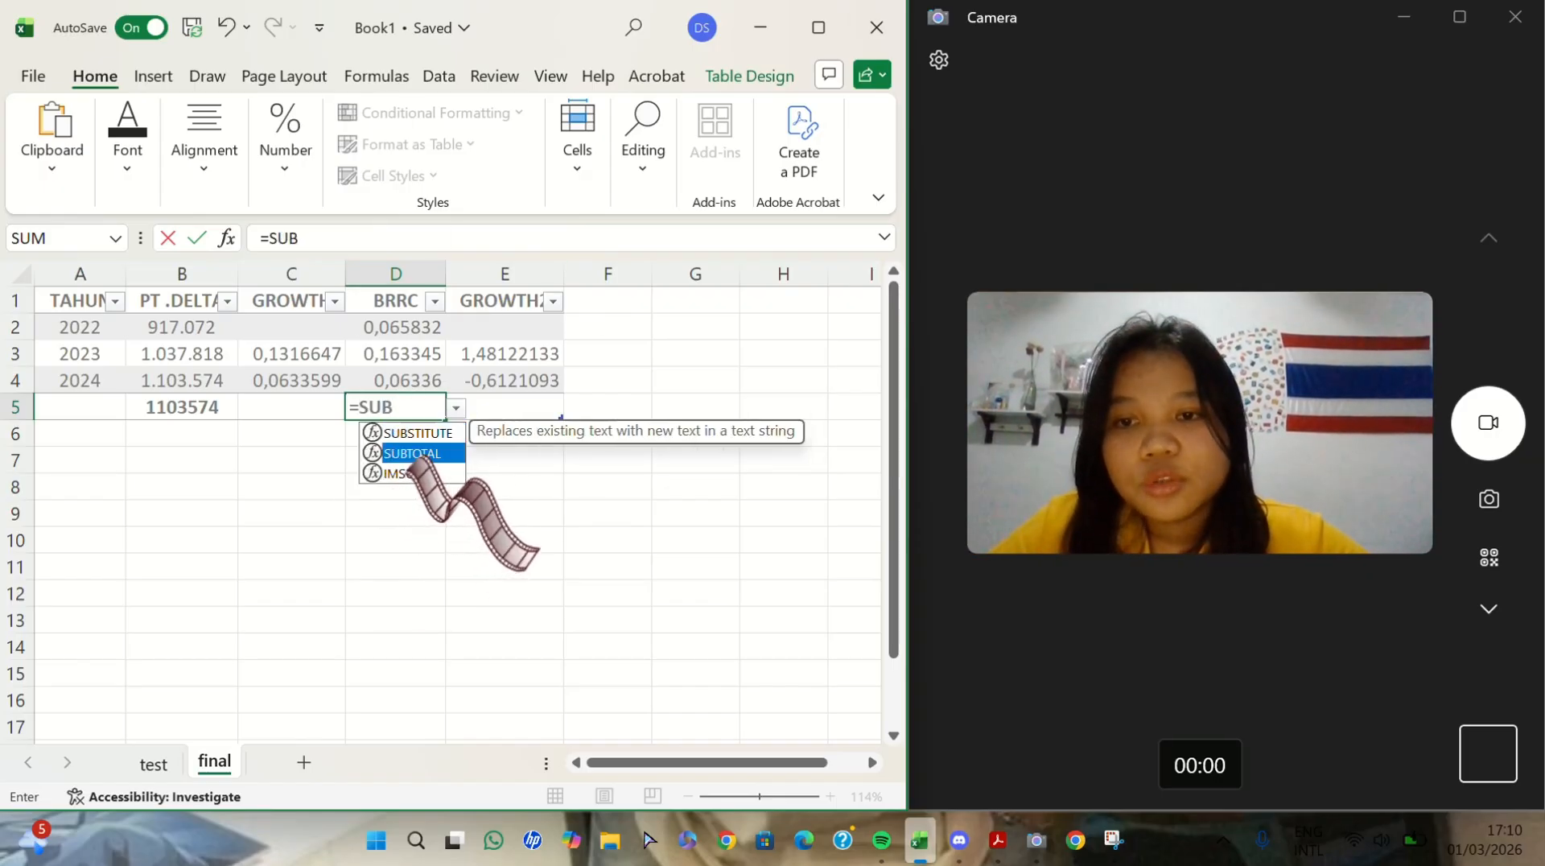
{"action": "key", "text": "Tab"}
{"action": "left_click_drag", "start_coordinate": [410, 328], "coordinate": [411, 381]}
{"action": "key", "text": "Return"}
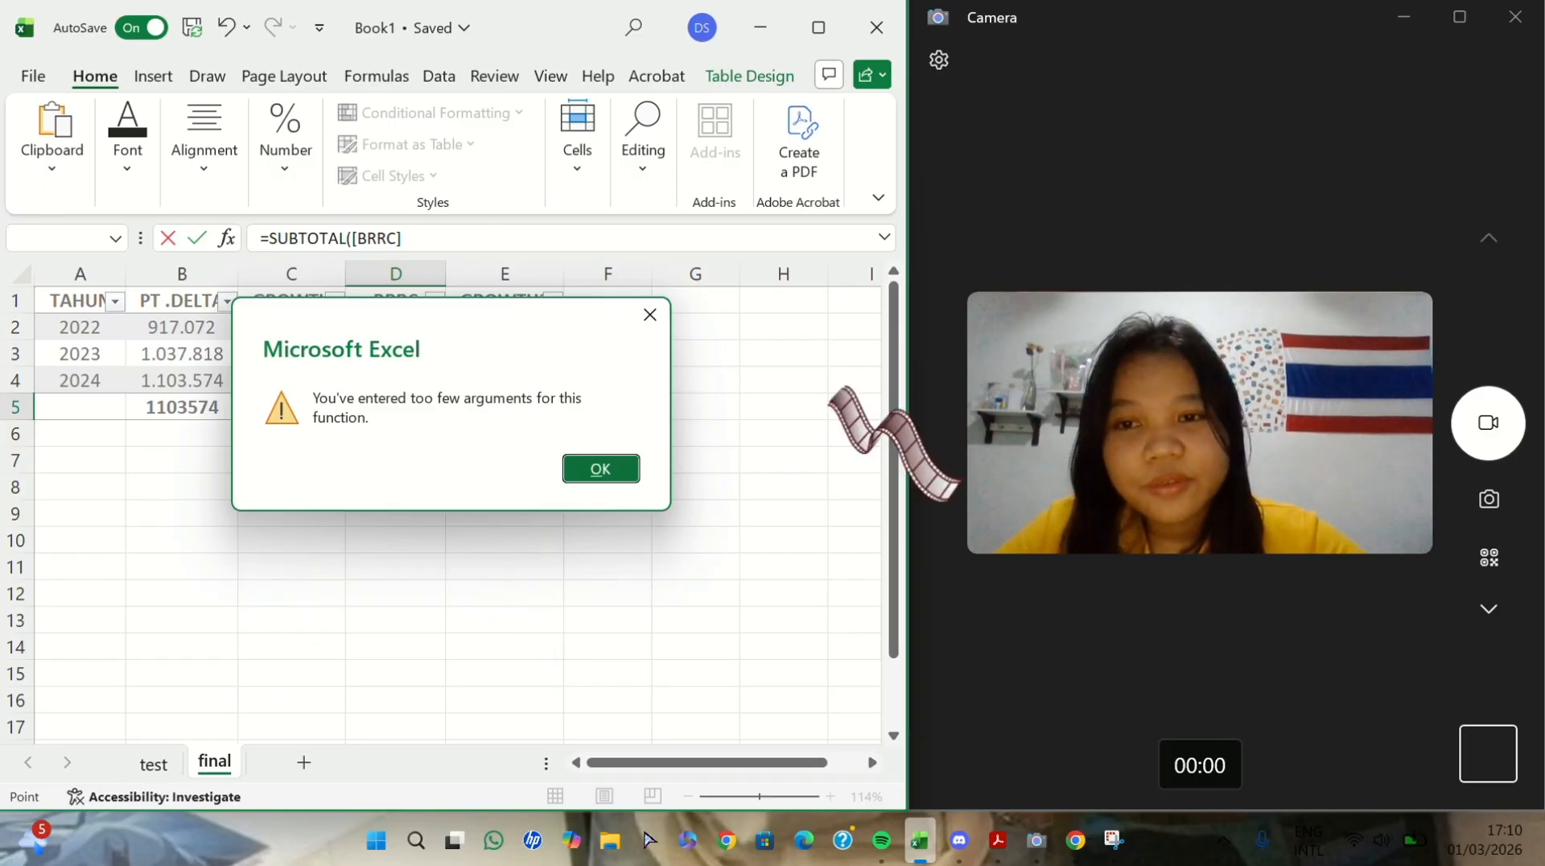
{"action": "left_click", "coordinate": [597, 471]}
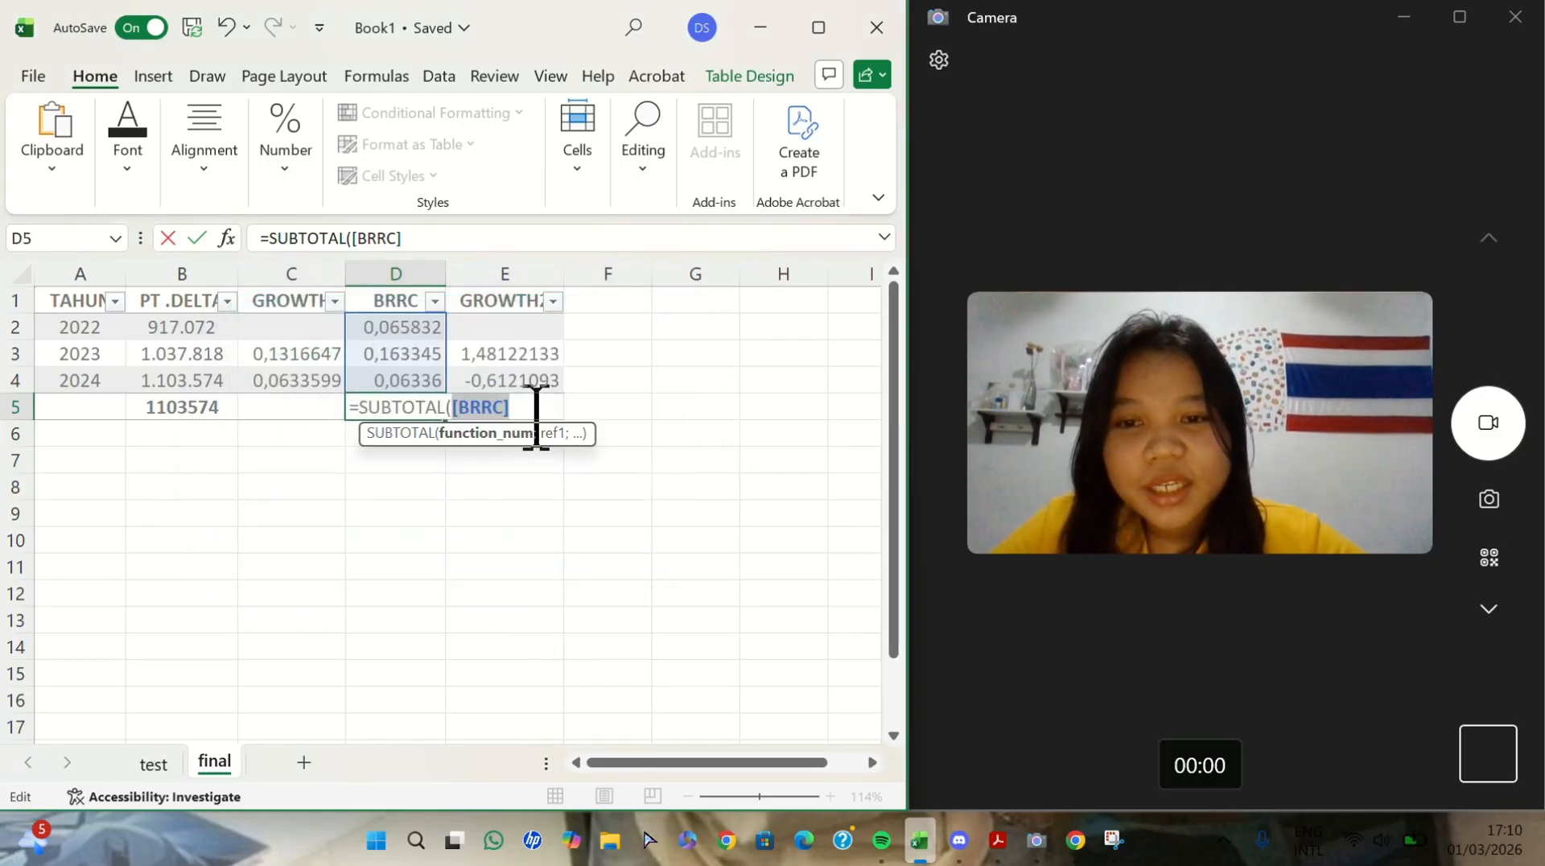
- Correct the D5 formula to =SUBTOTAL(4;[BRRC]) so it takes the maximum of the BRRC column
{"action": "left_click", "coordinate": [535, 408]}
{"action": "key", "text": "BackSpace"}
{"action": "key", "text": "BackSpace"}
{"action": "key", "text": "BackSpace"}
{"action": "key", "text": "BackSpace"}
{"action": "key", "text": "BackSpace"}
{"action": "key", "text": "BackSpace"}
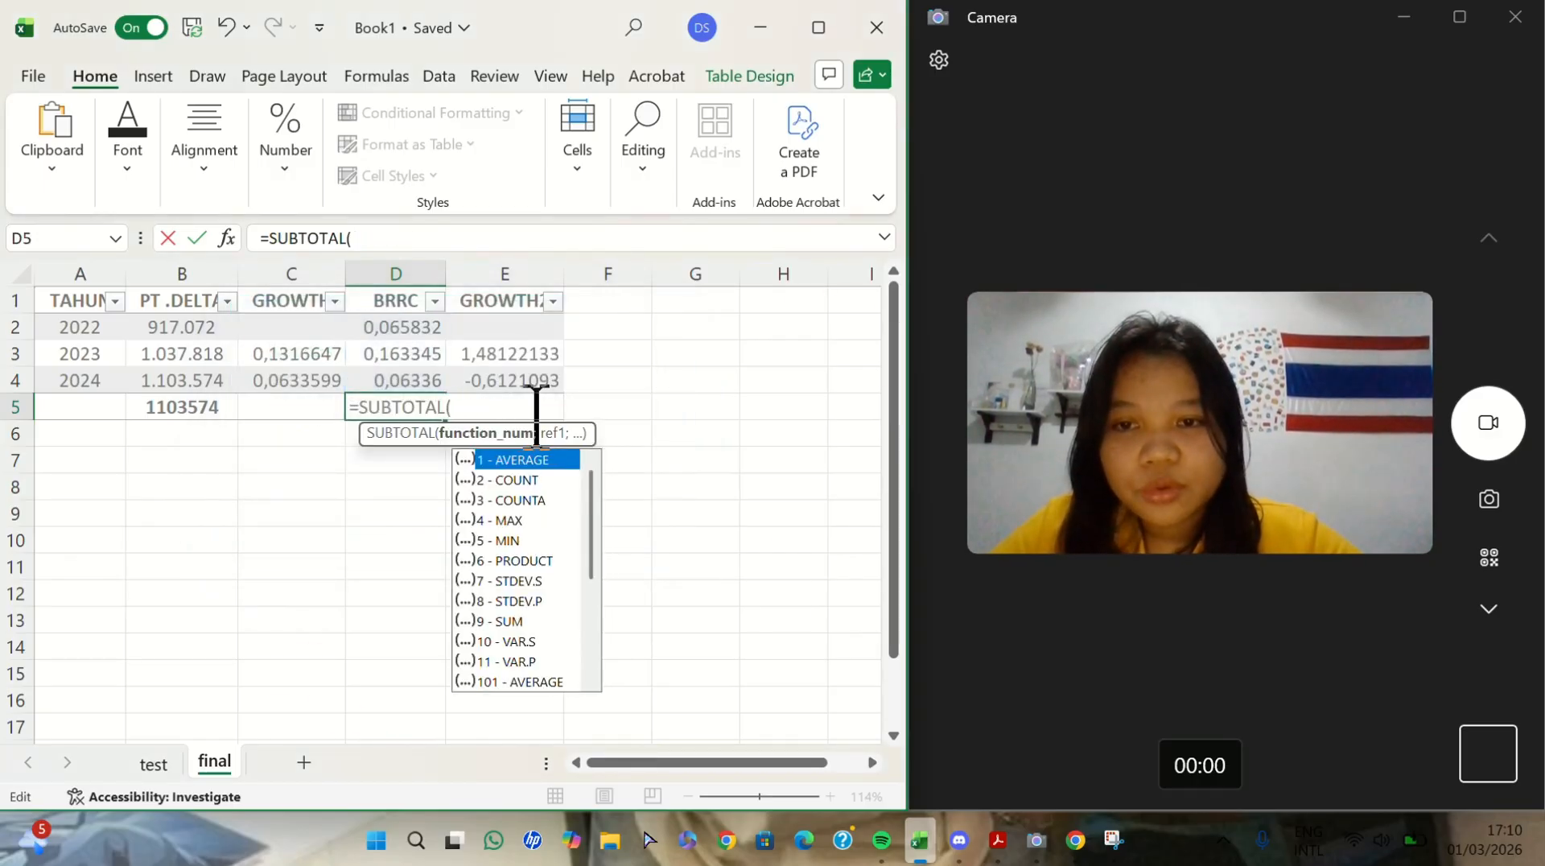
{"action": "key", "text": "BackSpace"}
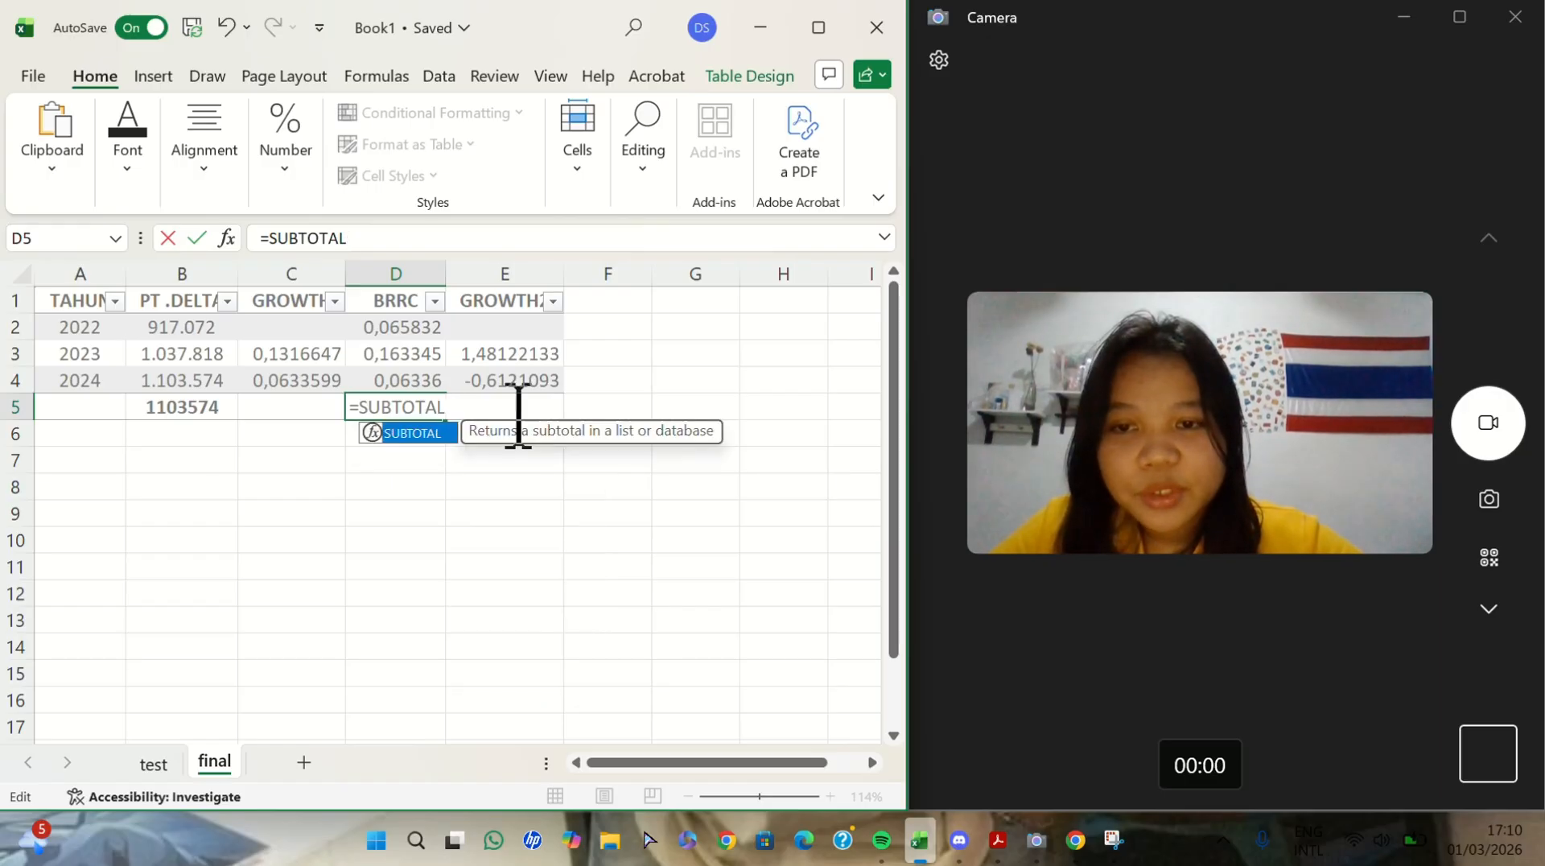
{"action": "double_click", "coordinate": [403, 433]}
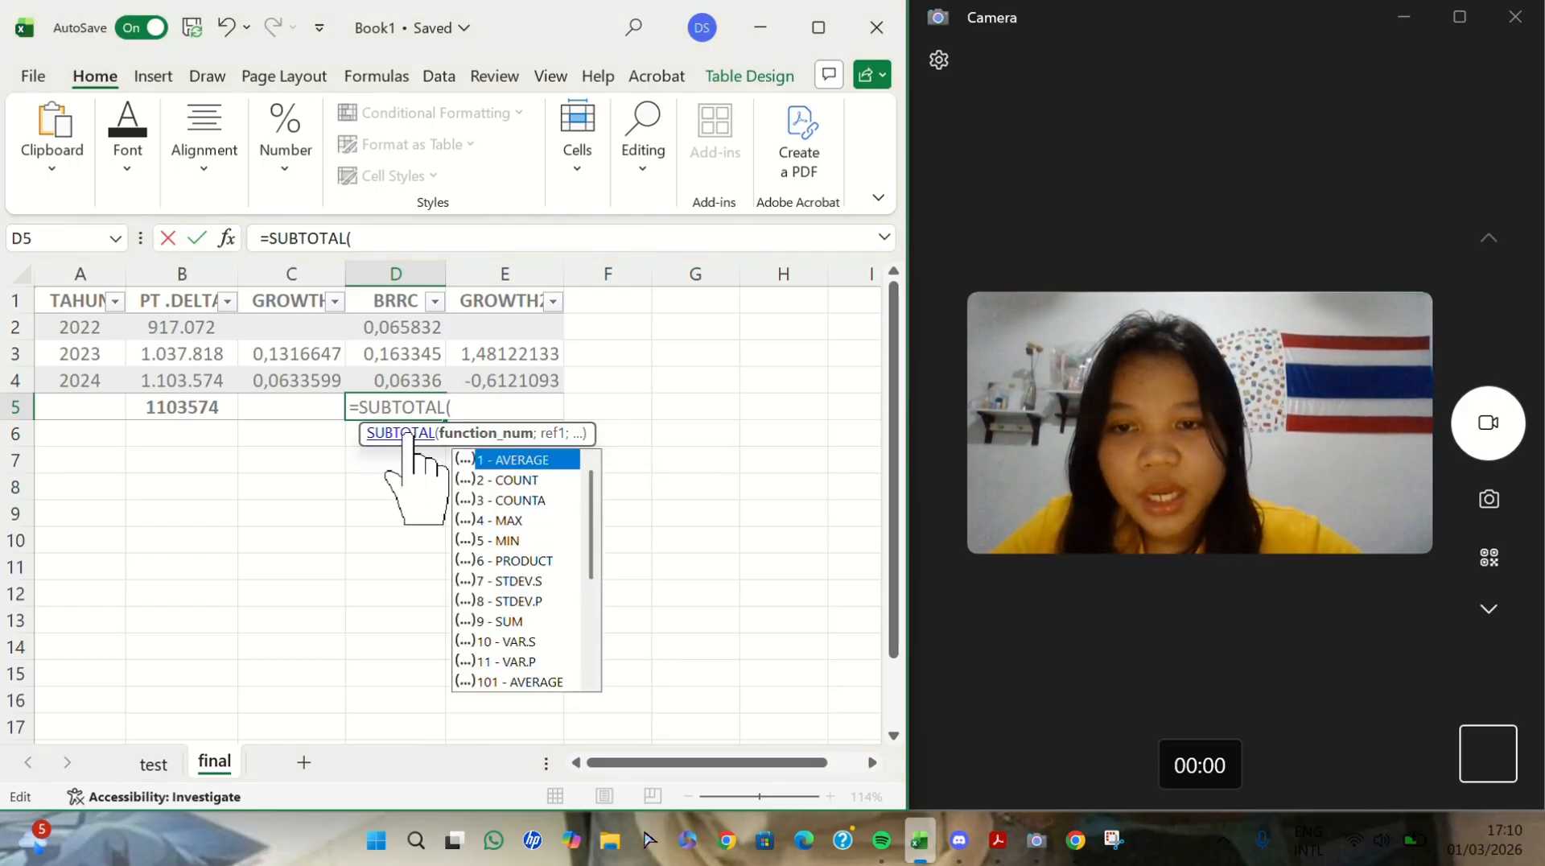
{"action": "left_click", "coordinate": [466, 411]}
{"action": "type", "text": "4;"}
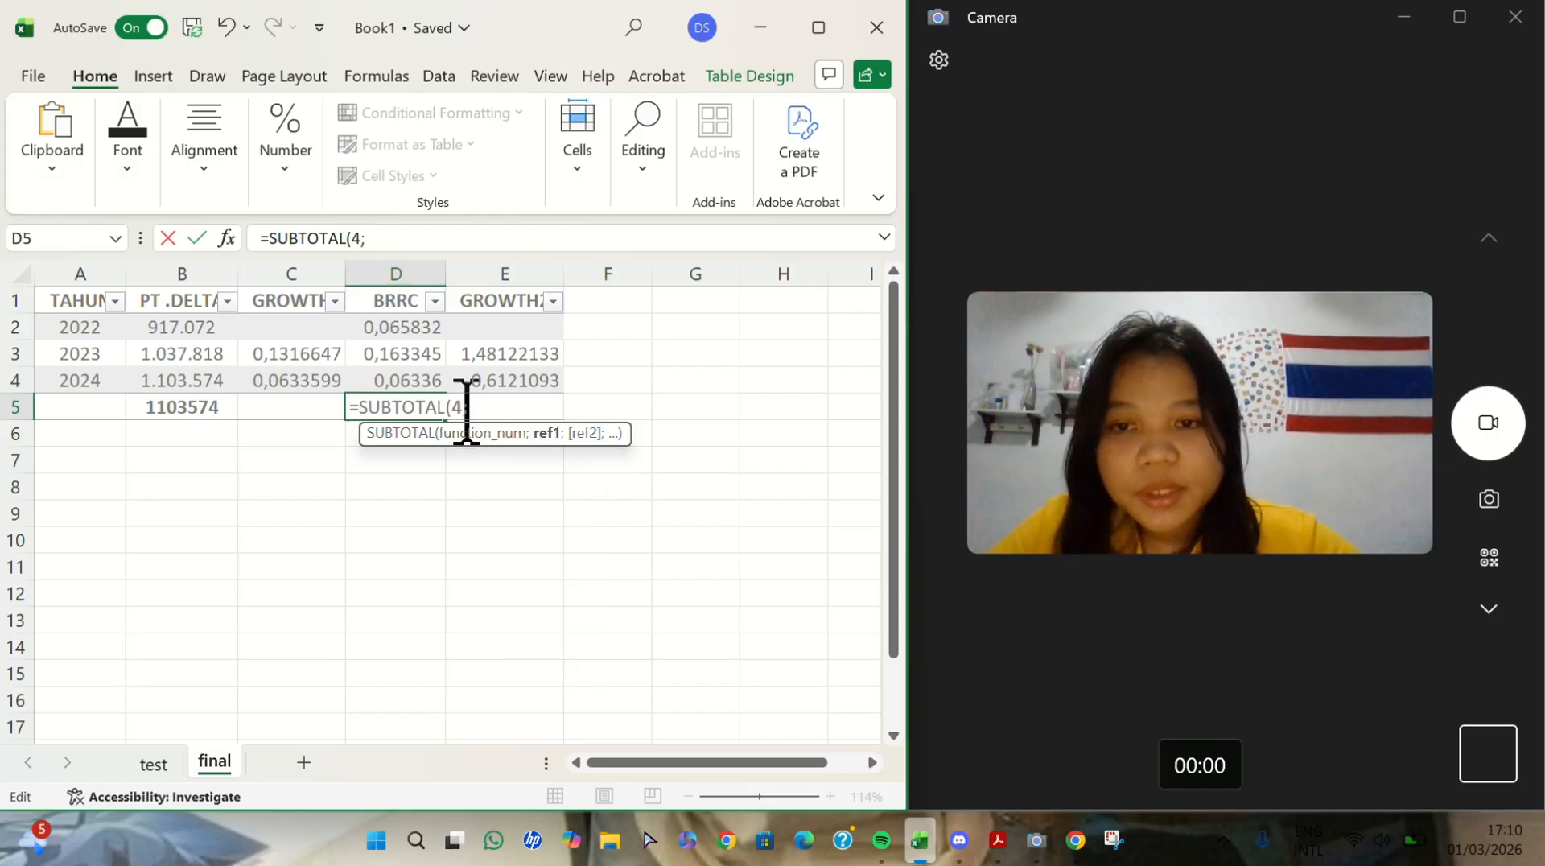
{"action": "left_click_drag", "start_coordinate": [395, 332], "coordinate": [394, 383]}
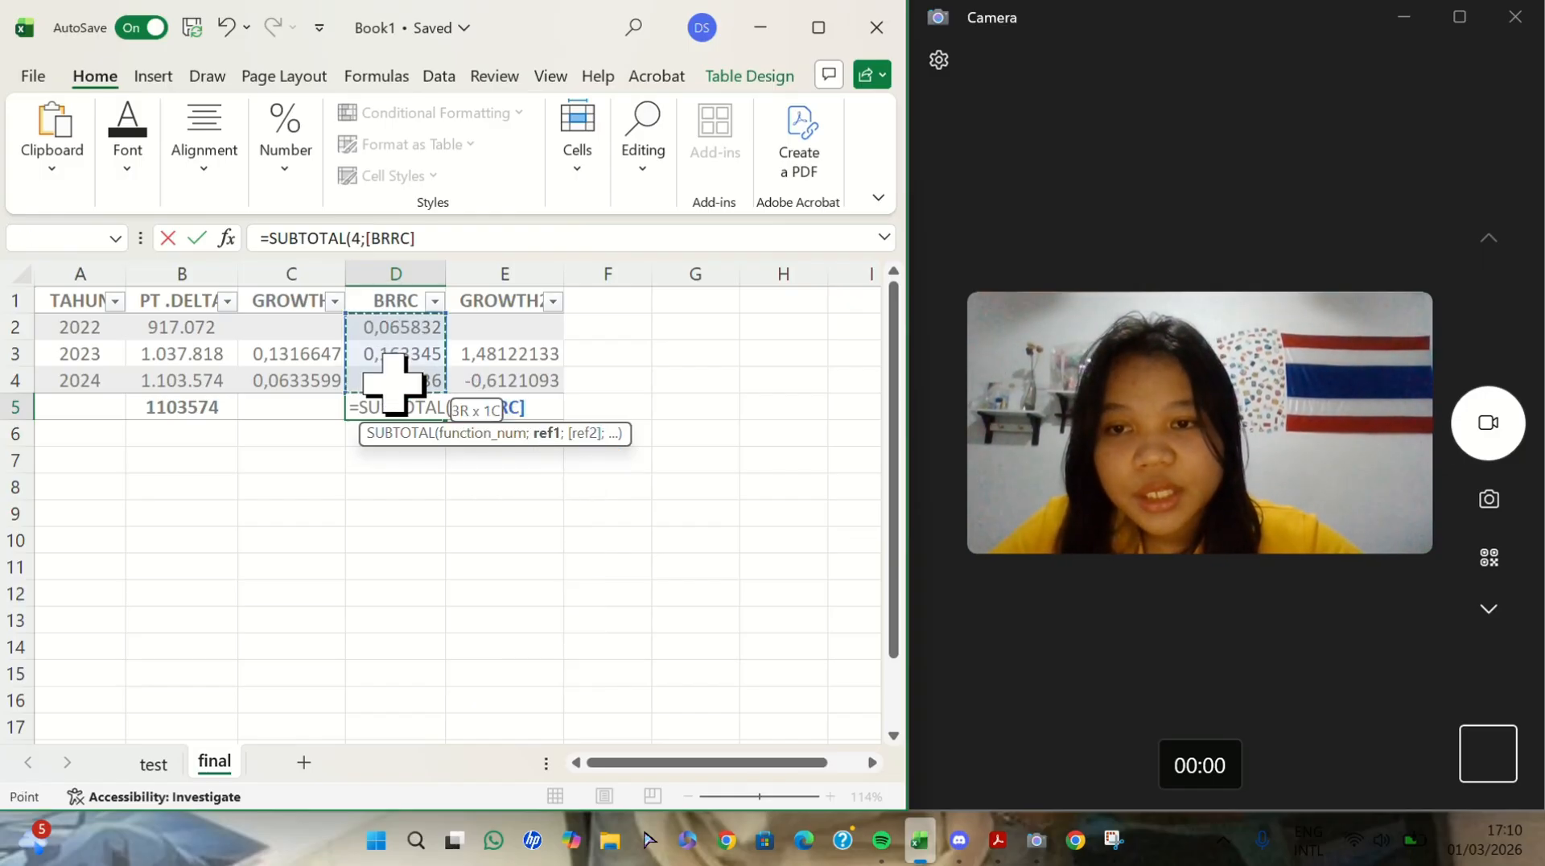
{"action": "key", "text": "Return"}
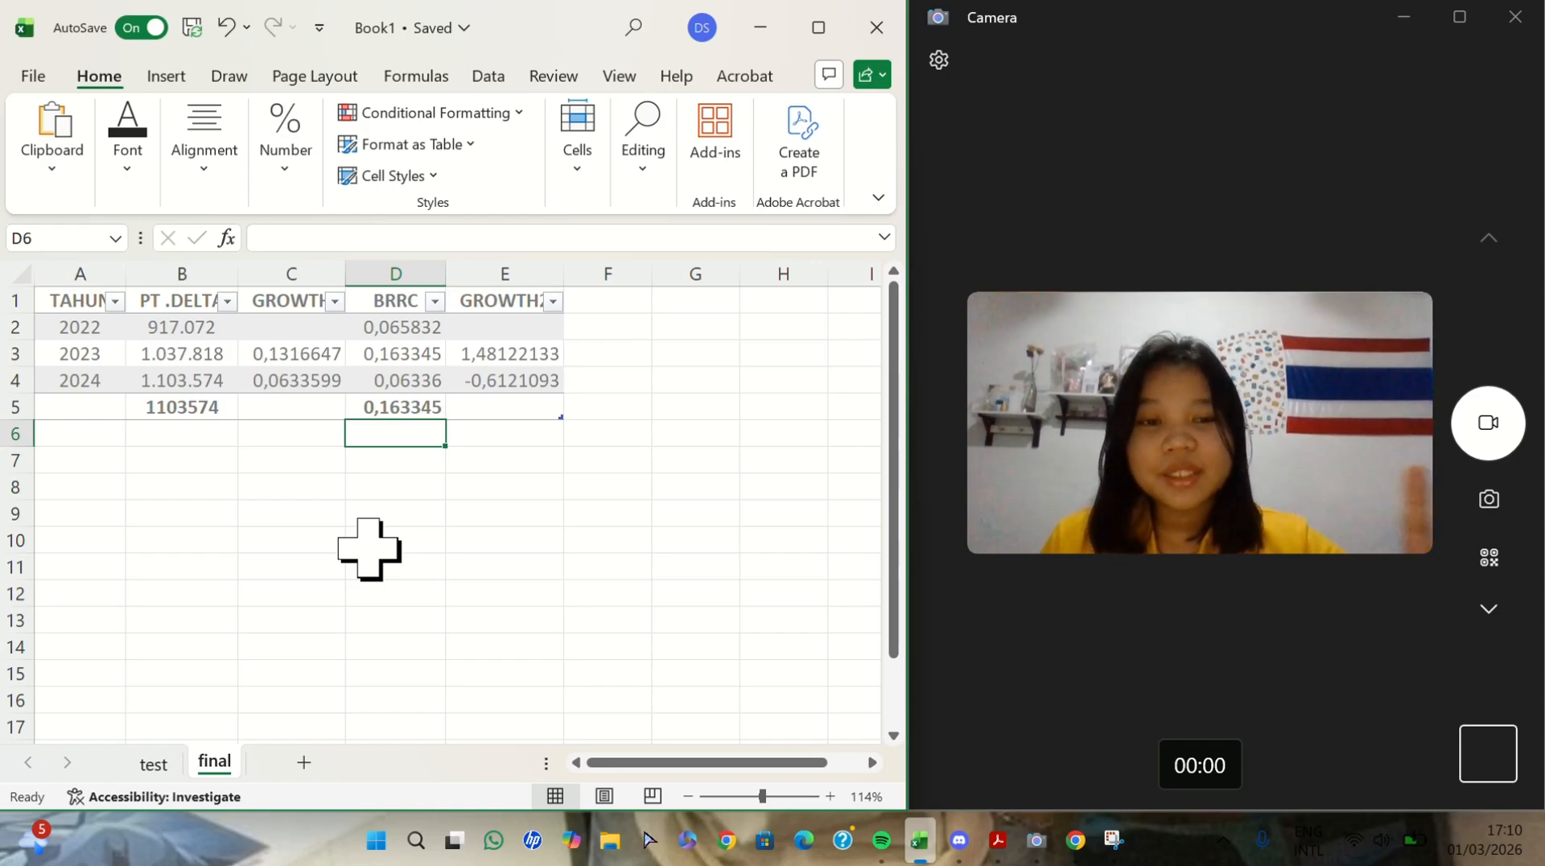
- Enter 2025 in A6 and 206 in A7 as year entries below the table
{"action": "left_click", "coordinate": [78, 434]}
{"action": "type", "text": "2025"}
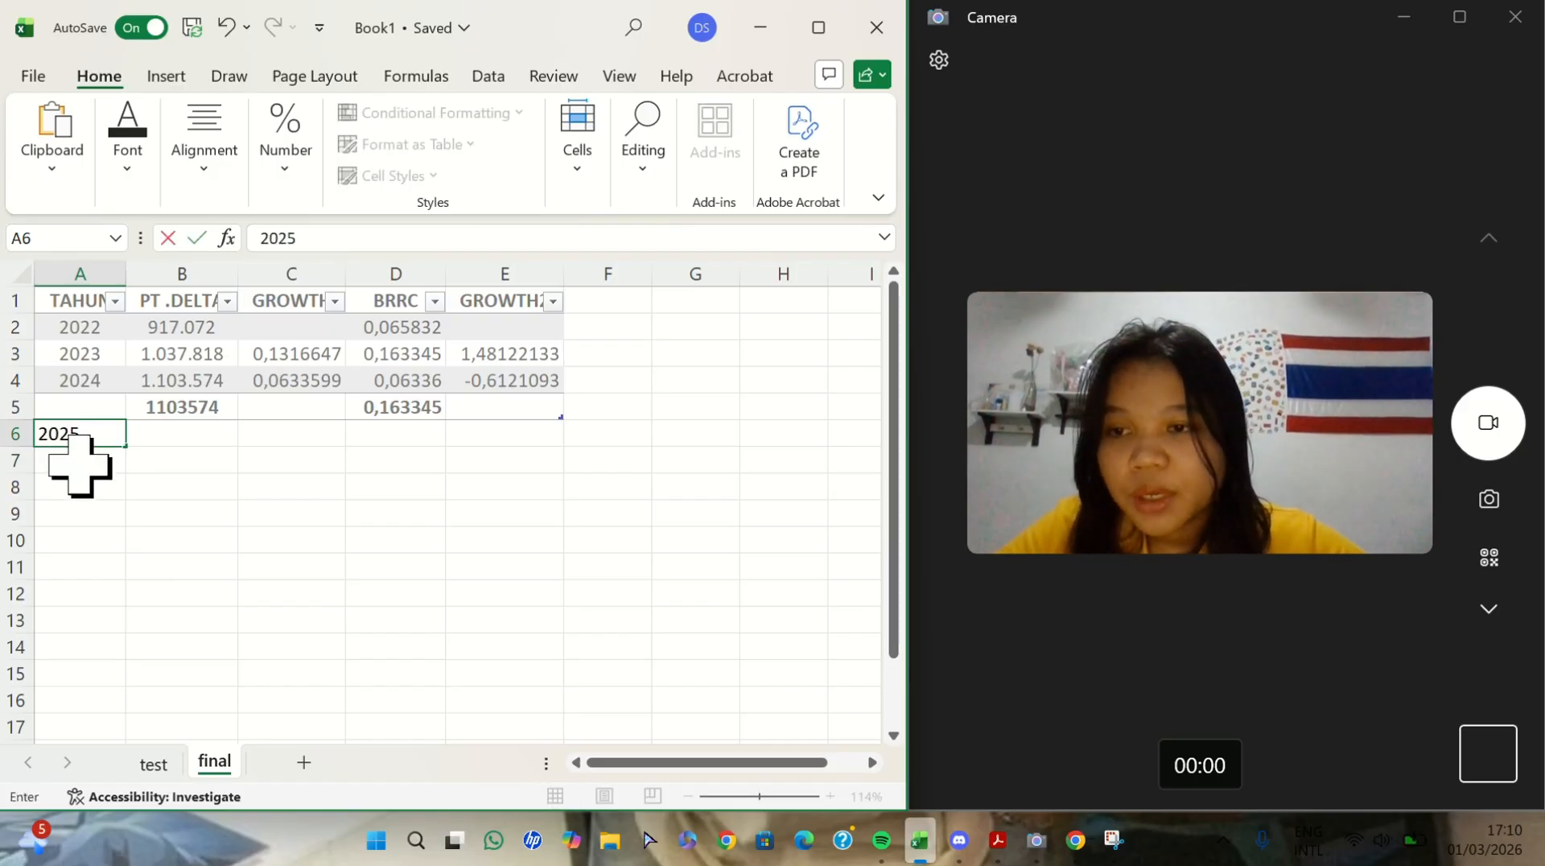
{"action": "key", "text": "Return"}
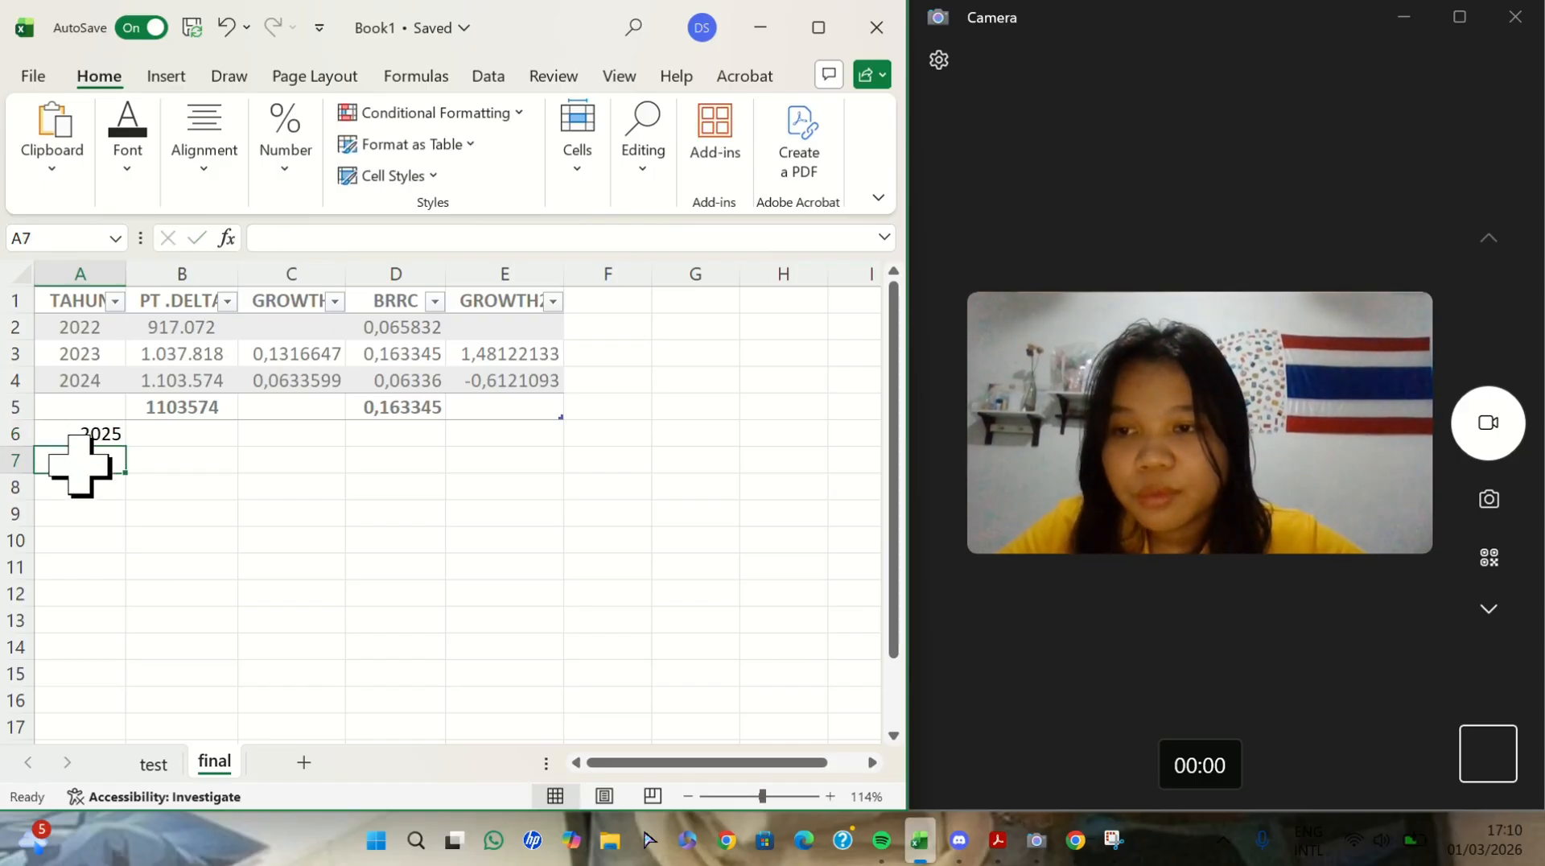
{"action": "type", "text": "20"}
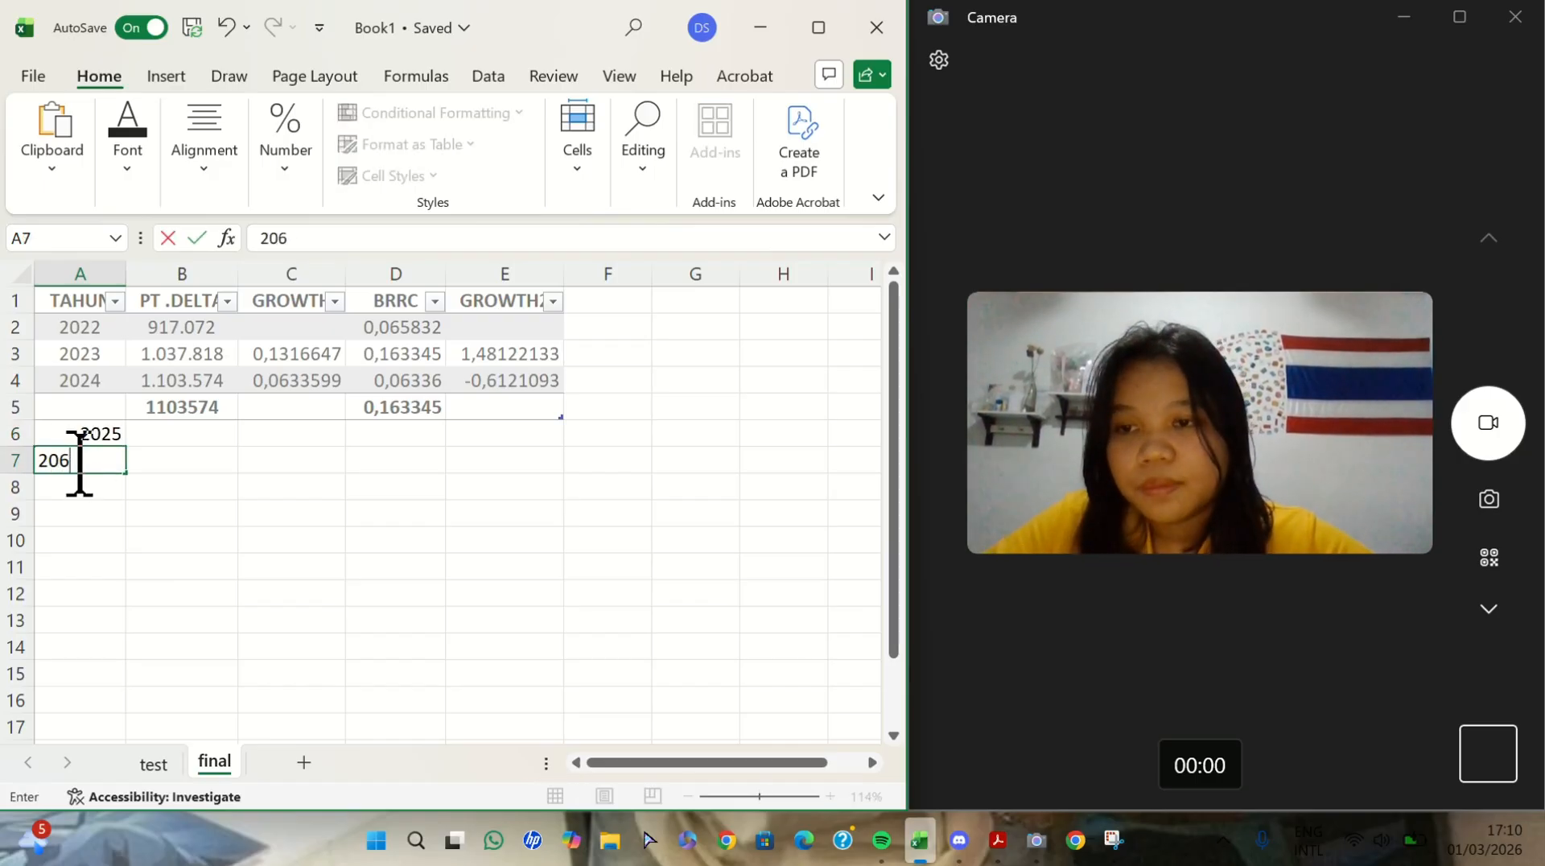
{"action": "type", "text": "6"}
- Center the year entries in A6:A7 horizontally
{"action": "left_click", "coordinate": [86, 438]}
{"action": "left_click_drag", "start_coordinate": [86, 441], "coordinate": [89, 463]}
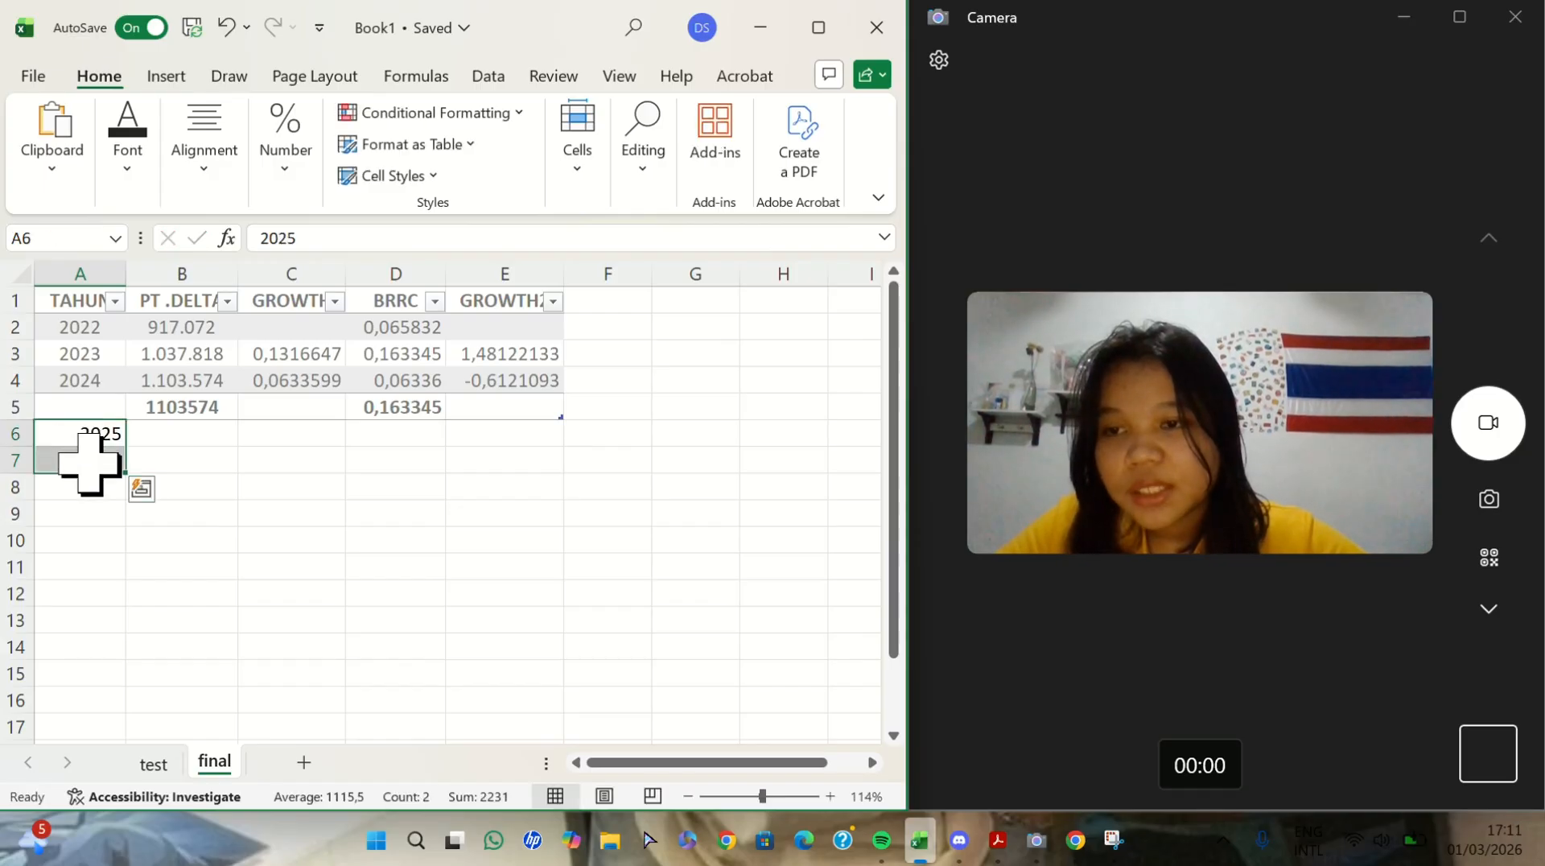
{"action": "left_click", "coordinate": [204, 145]}
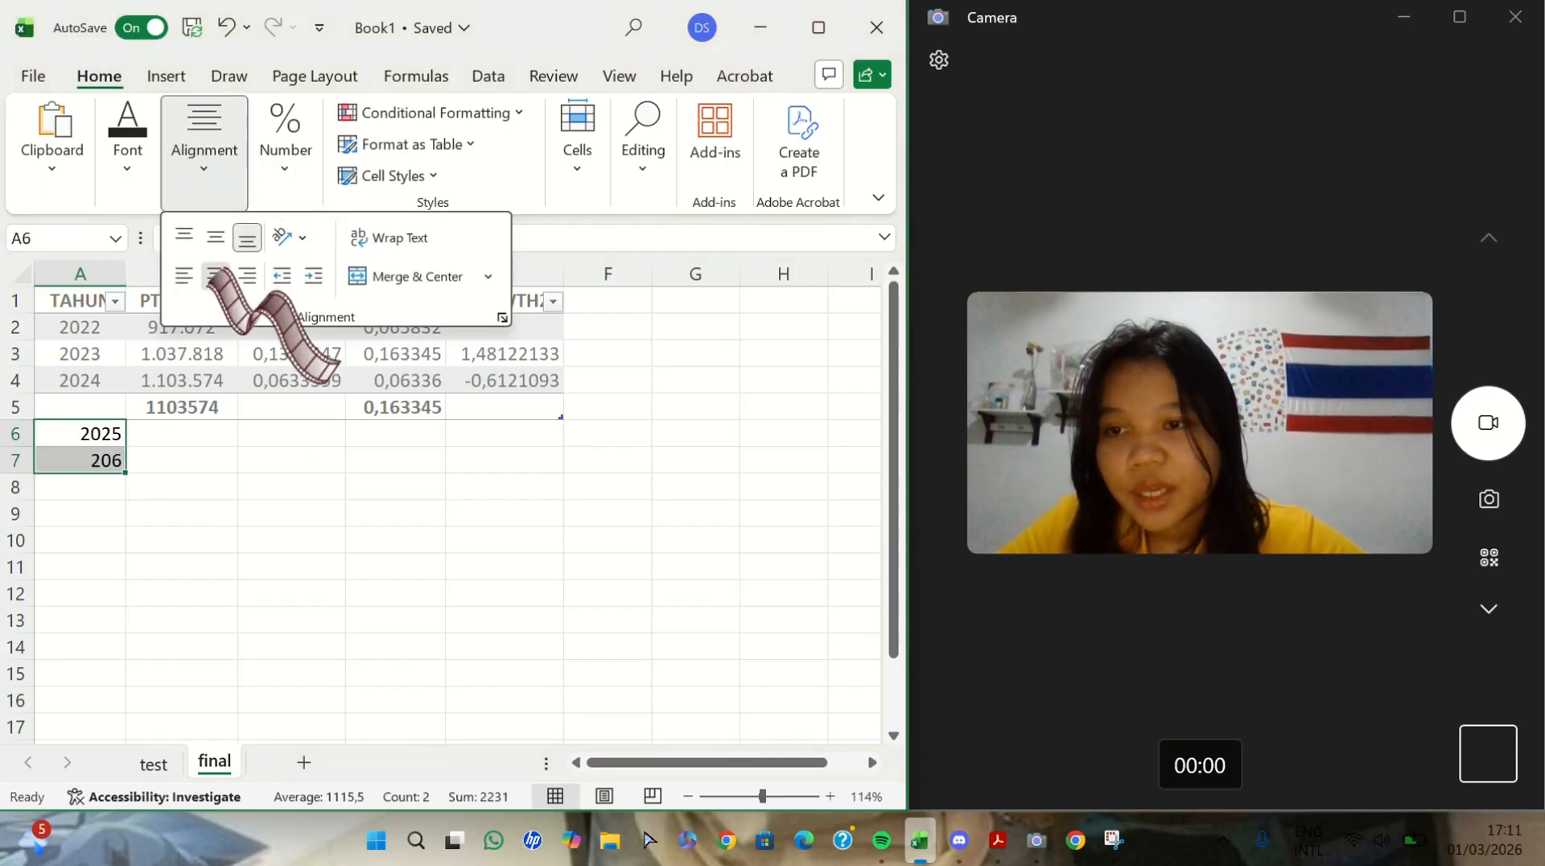
{"action": "left_click", "coordinate": [572, 601]}
{"action": "left_click", "coordinate": [572, 602]}
- Consult the PT.DELTA and BRRC calculation block on the test sheet and enter the heading PT.DELTA in H1 of the final sheet
{"action": "scroll", "coordinate": [572, 602], "scroll_direction": "right", "scroll_amount": 2}
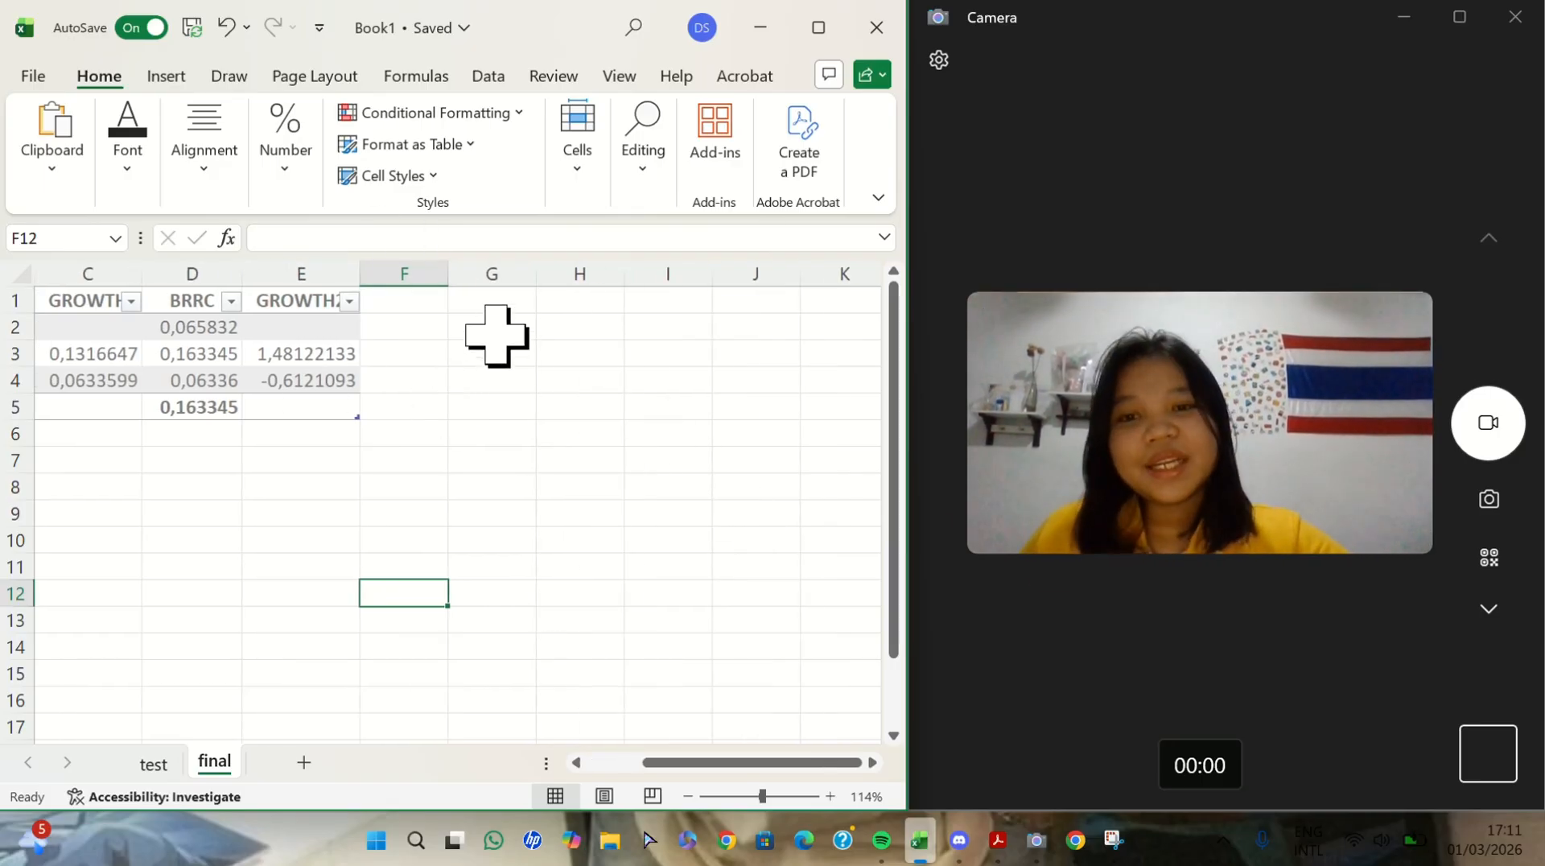
{"action": "left_click", "coordinate": [494, 304]}
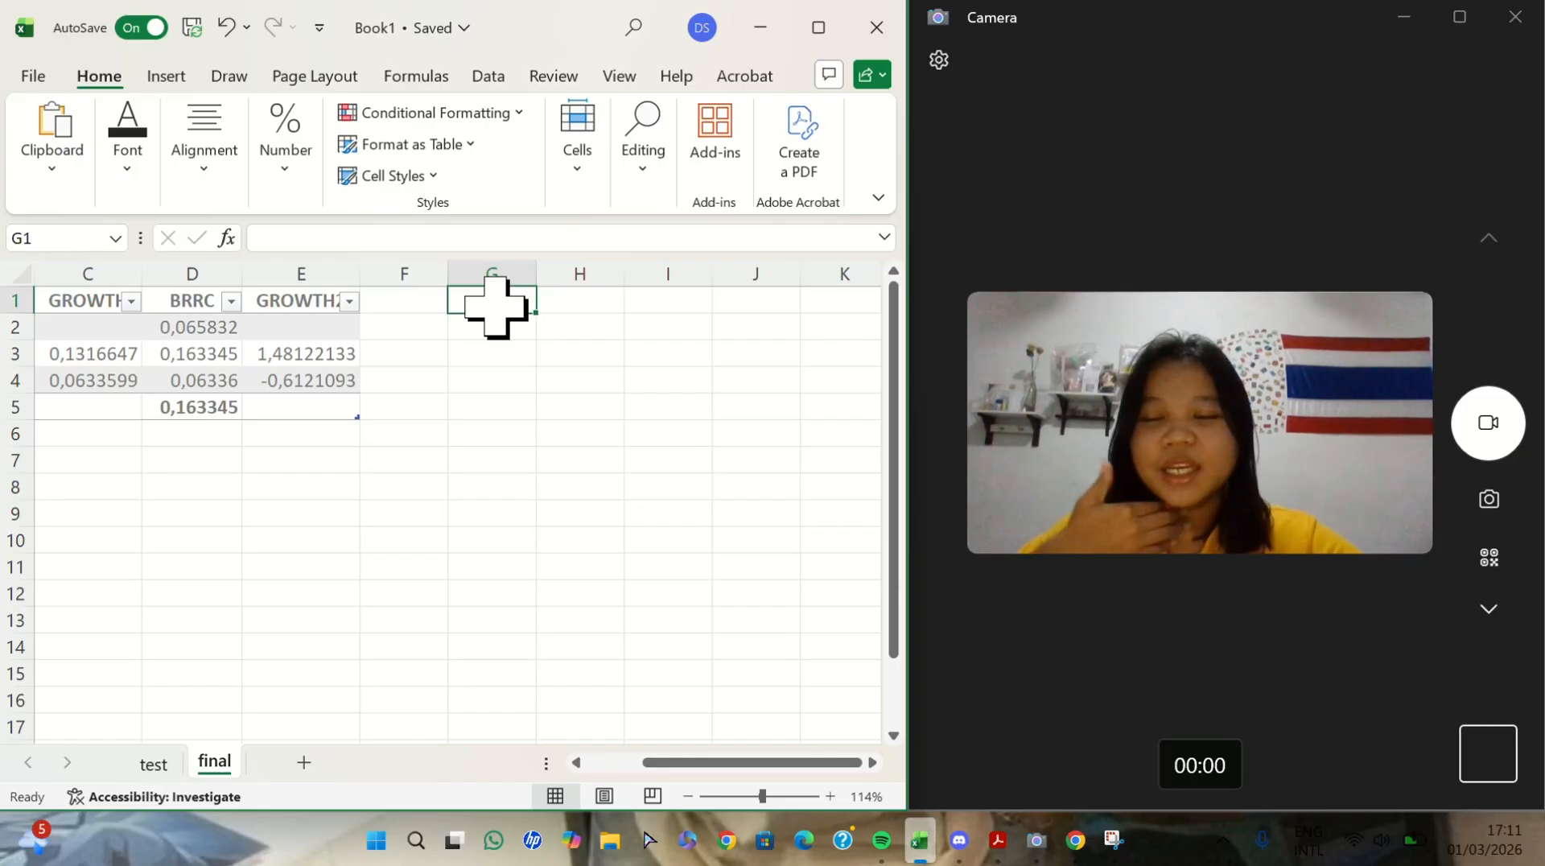
{"action": "left_click", "coordinate": [153, 762]}
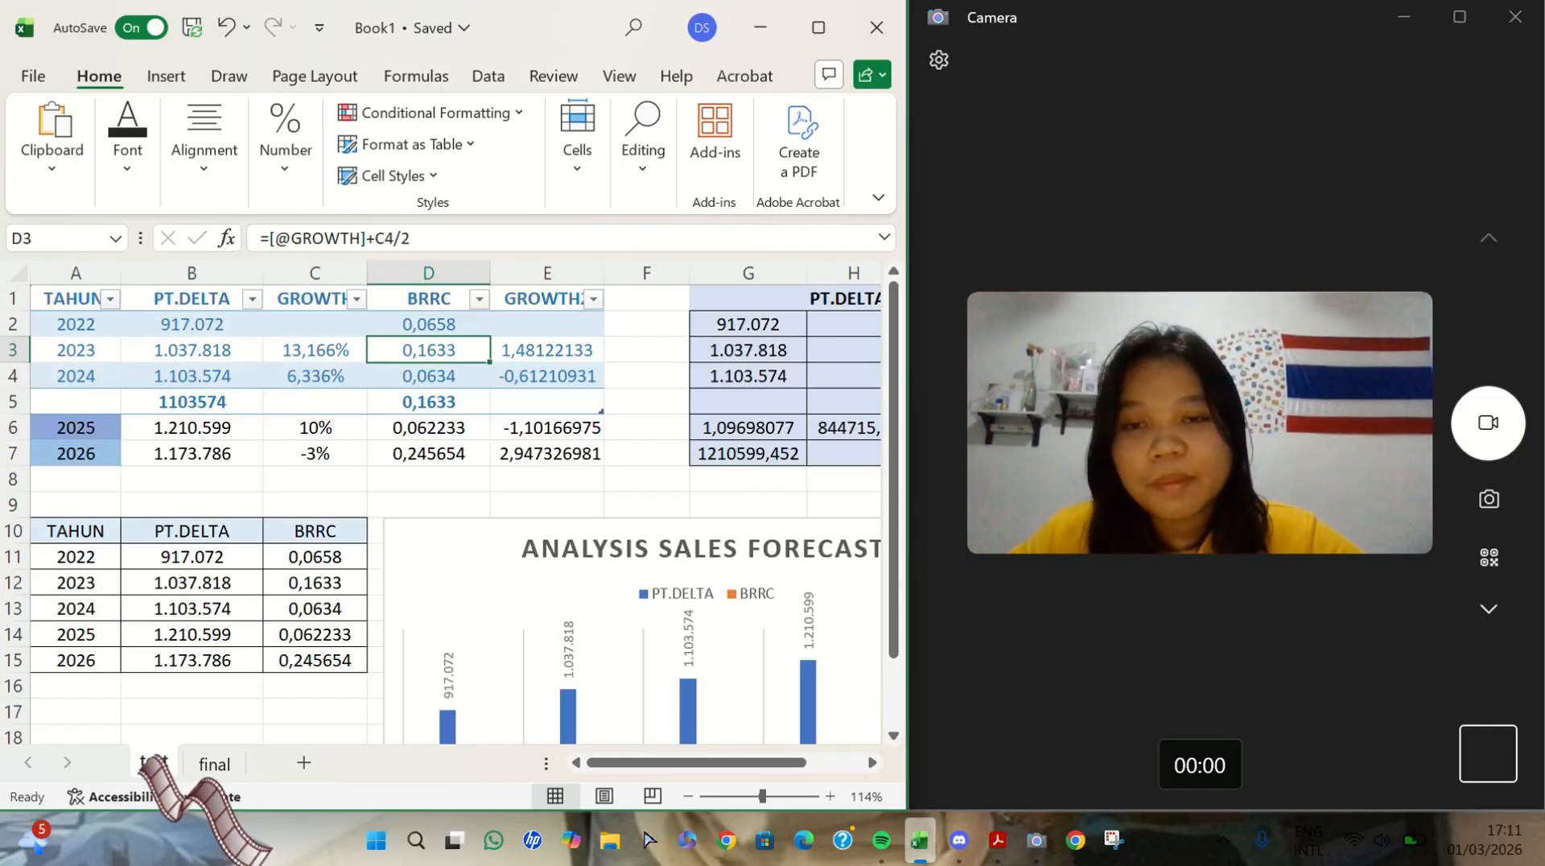
{"action": "scroll", "coordinate": [774, 480], "scroll_direction": "right", "scroll_amount": 6}
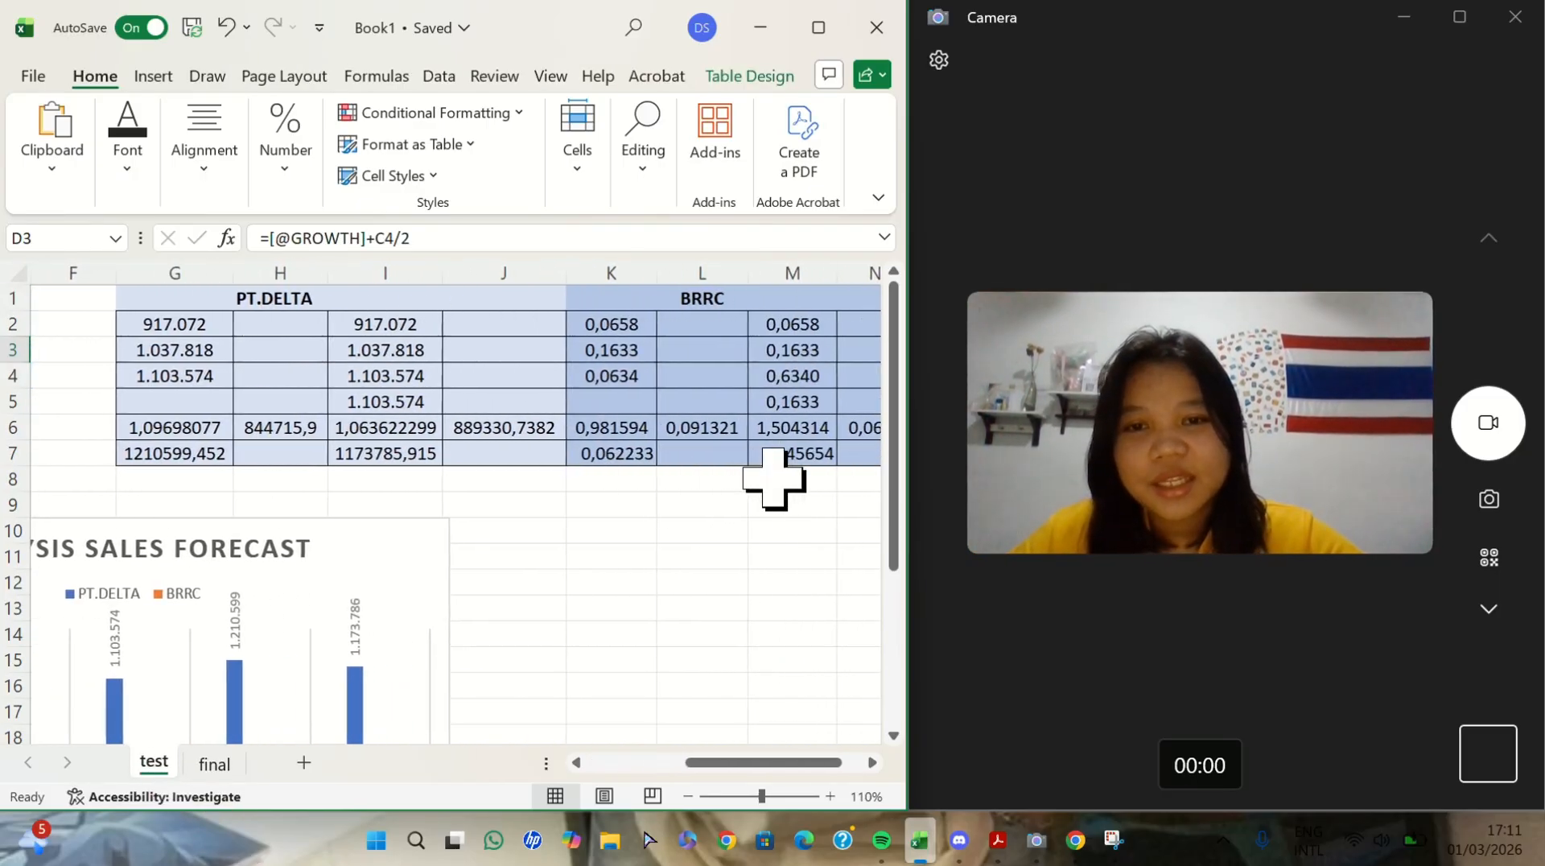
{"action": "scroll", "coordinate": [773, 480], "scroll_direction": "left", "scroll_amount": 1}
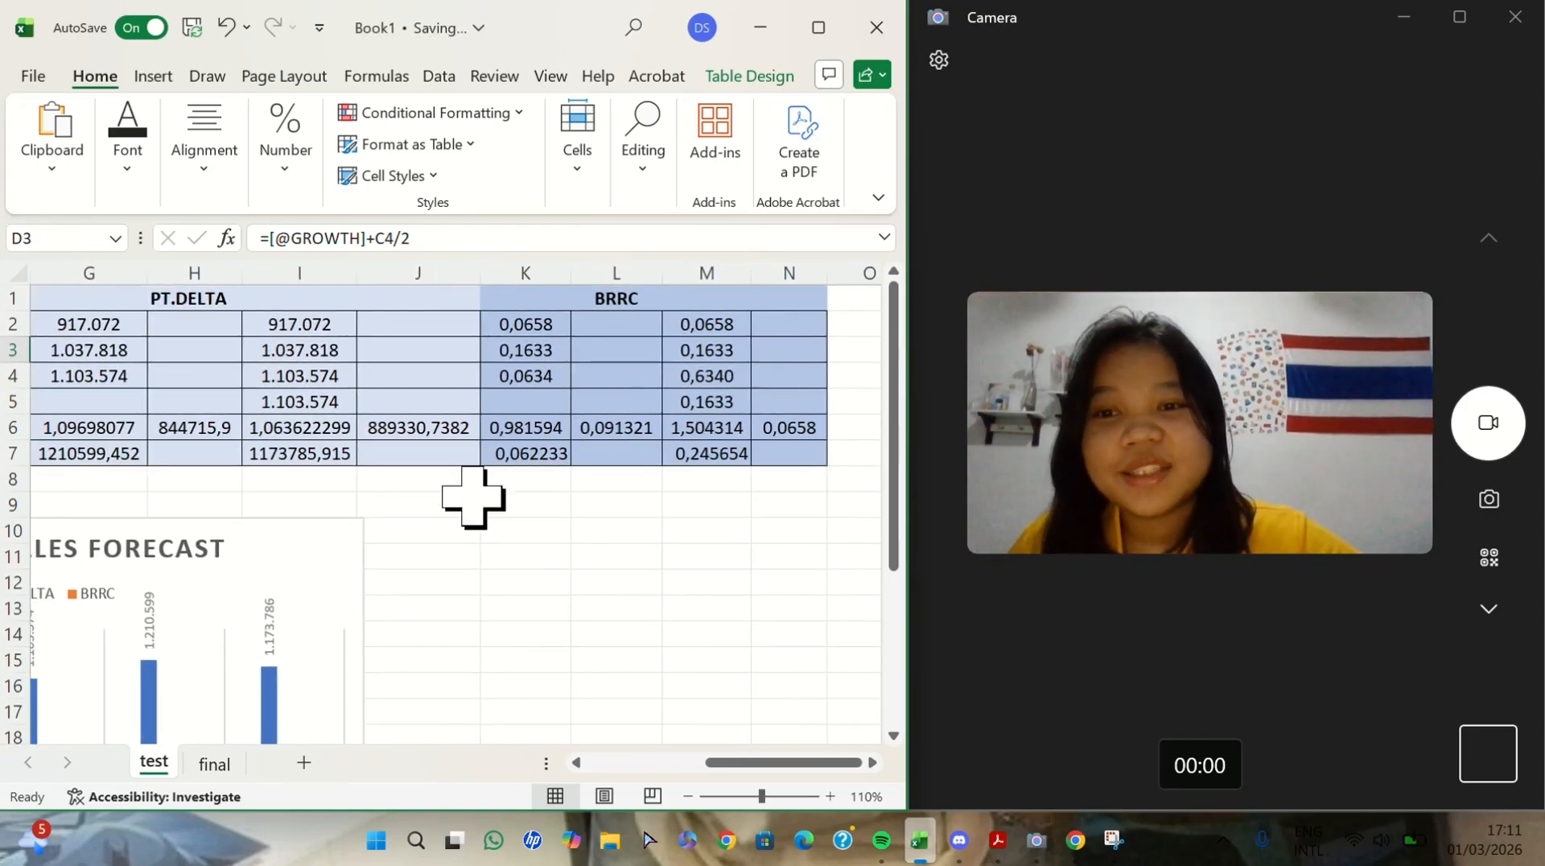
{"action": "key", "text": "ctrl+Page_Down"}
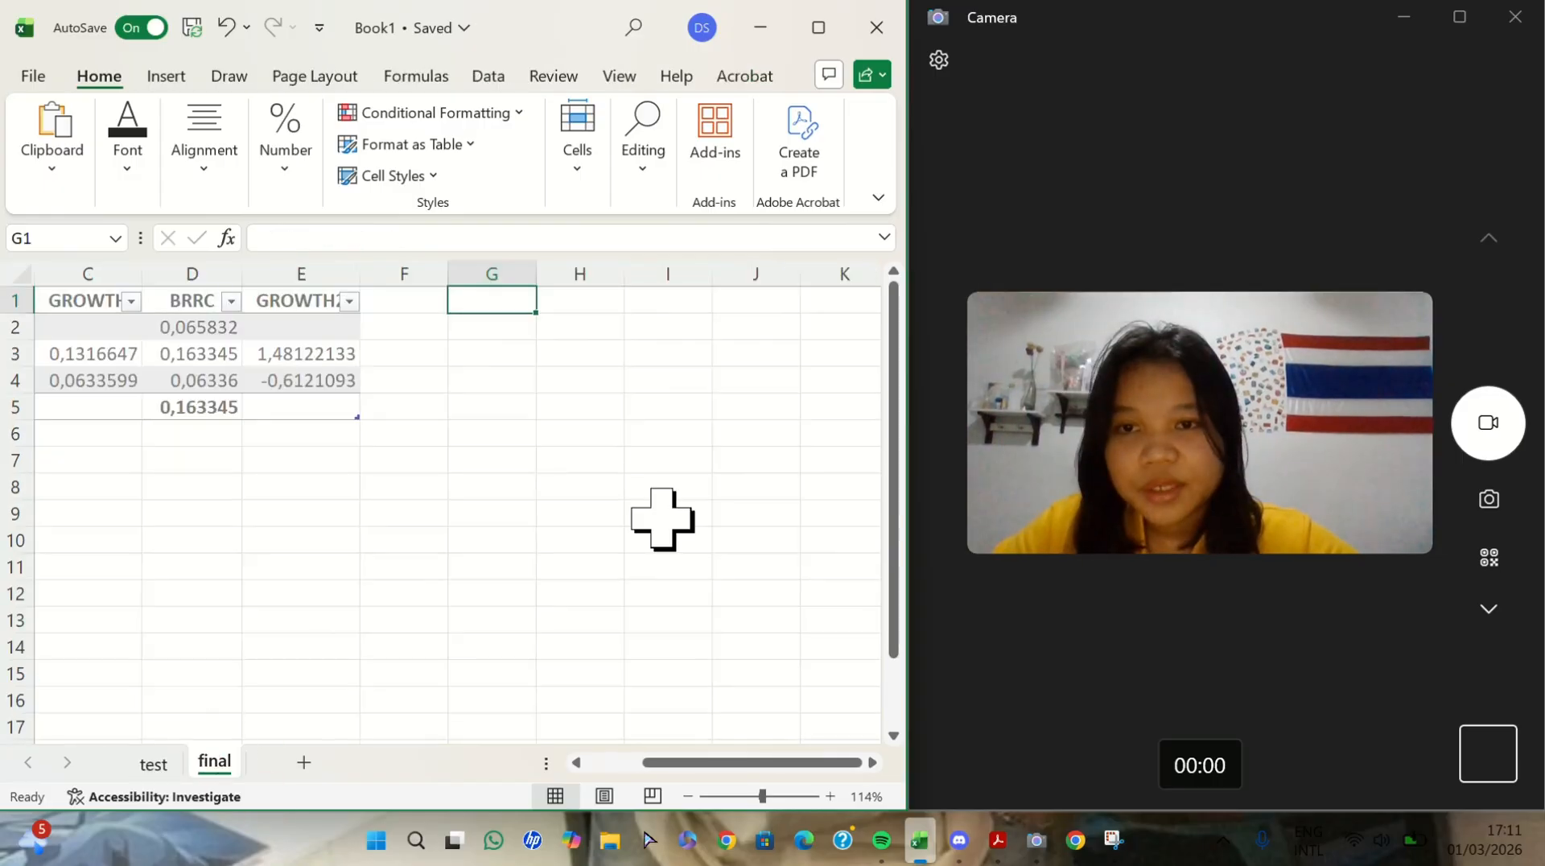
{"action": "left_click", "coordinate": [579, 297]}
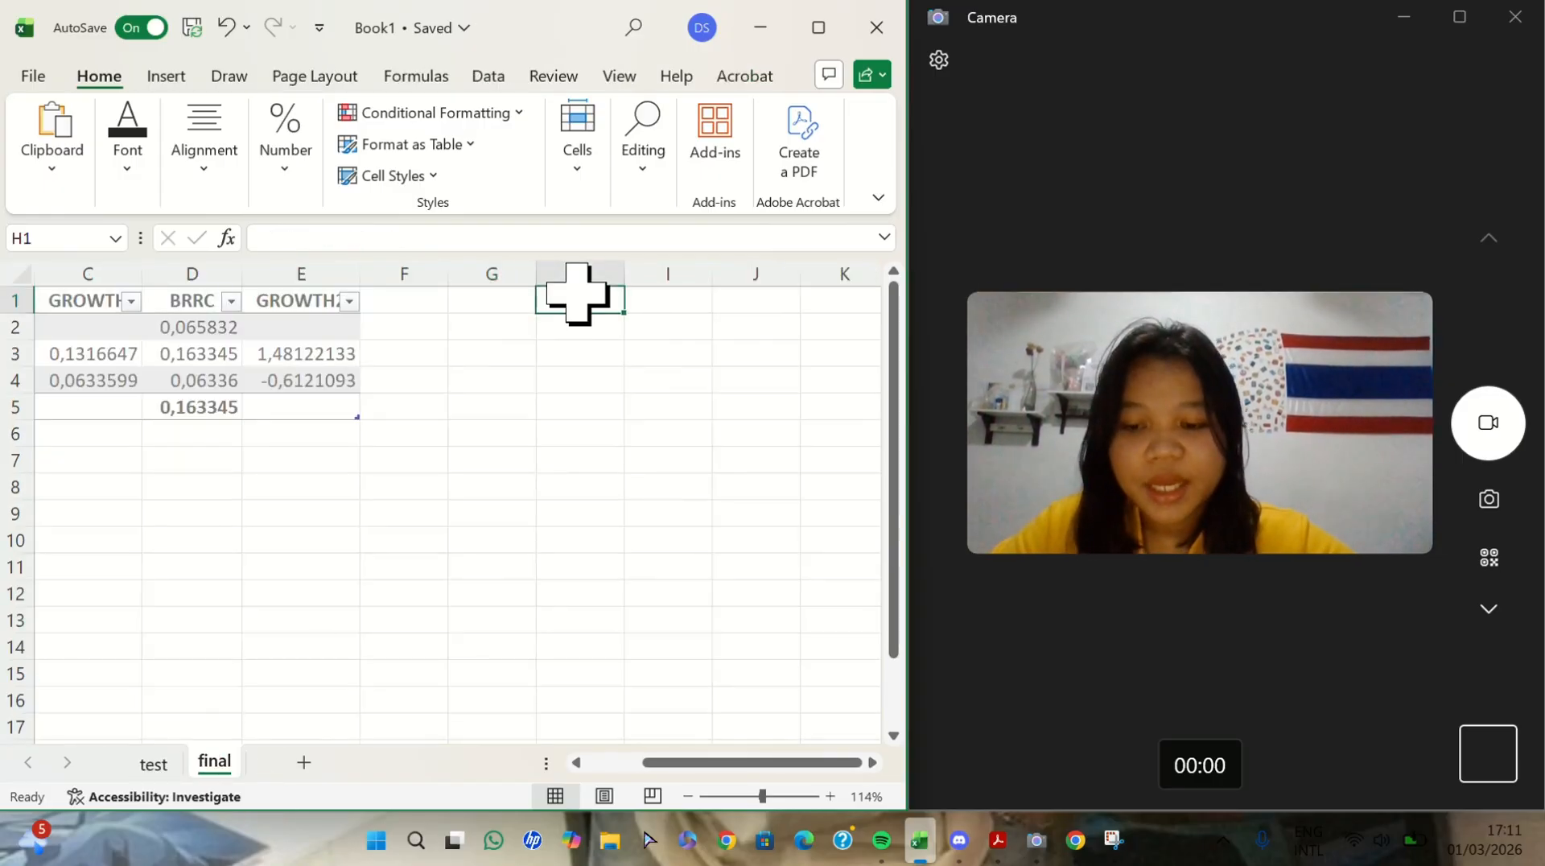
{"action": "type", "text": "PT.DELTA"}
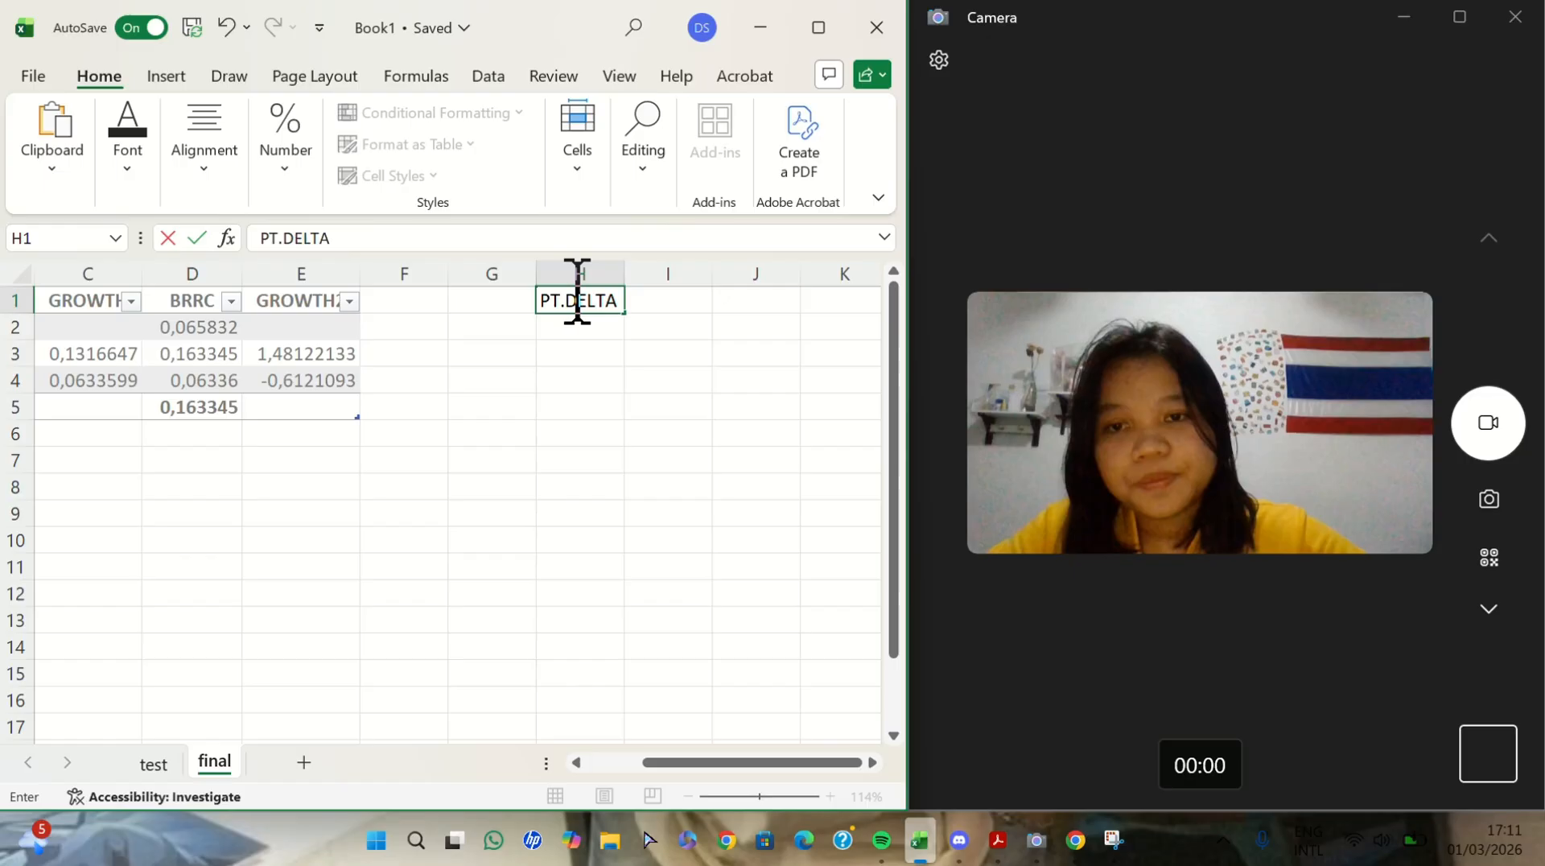
{"action": "left_click", "coordinate": [507, 334]}
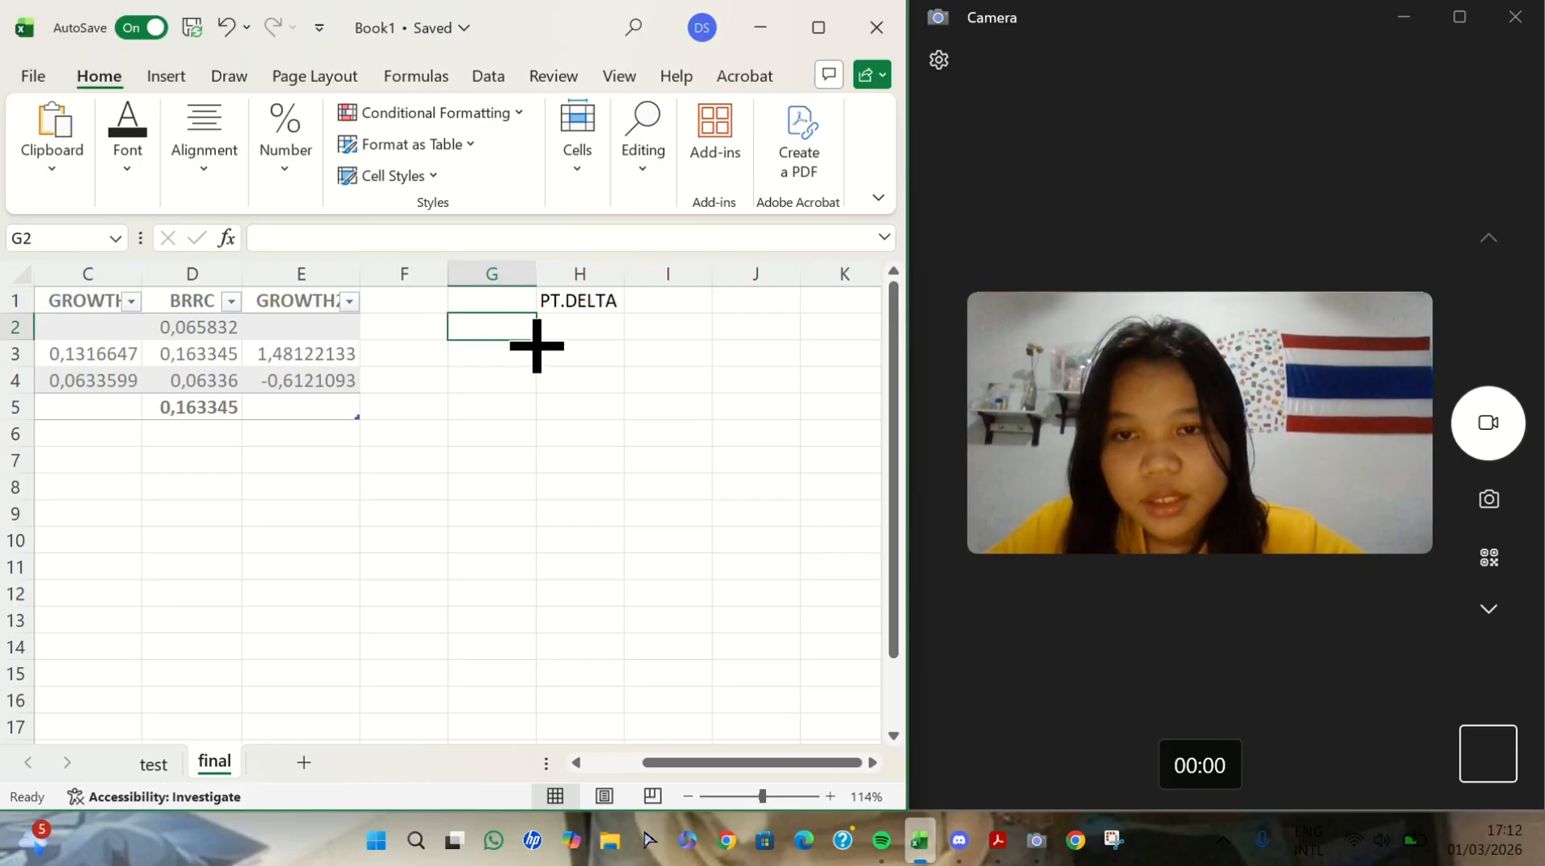
{"action": "scroll", "coordinate": [537, 346], "scroll_direction": "left", "scroll_amount": 3}
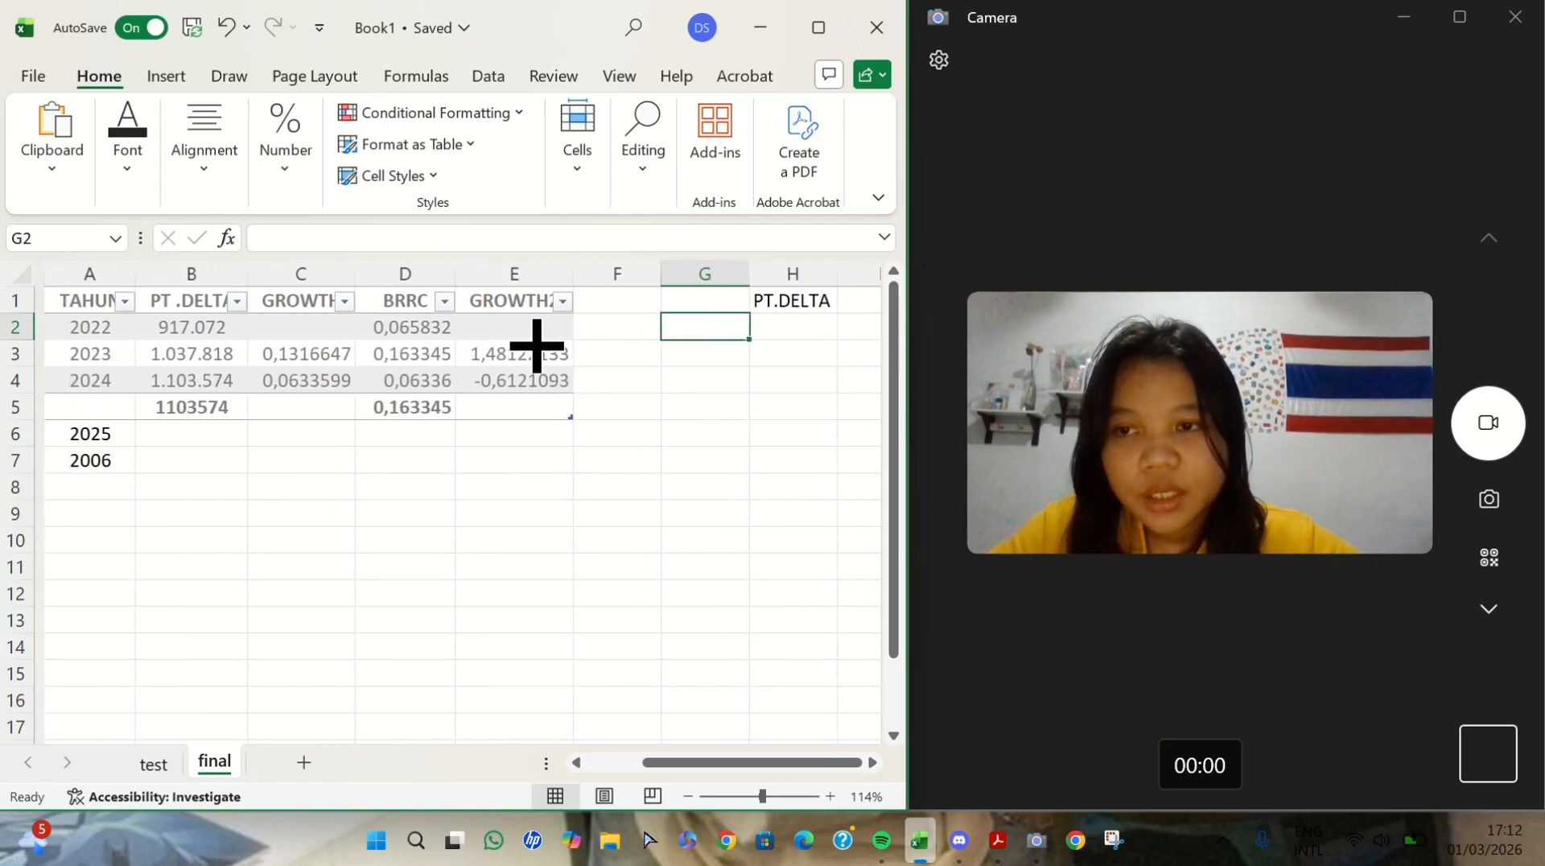
- Enter the PT.DELTA sales figures 917.072, 1.037.818 and 1.103.574 in G2:G4
{"action": "scroll", "coordinate": [537, 346], "scroll_direction": "left", "scroll_amount": 1}
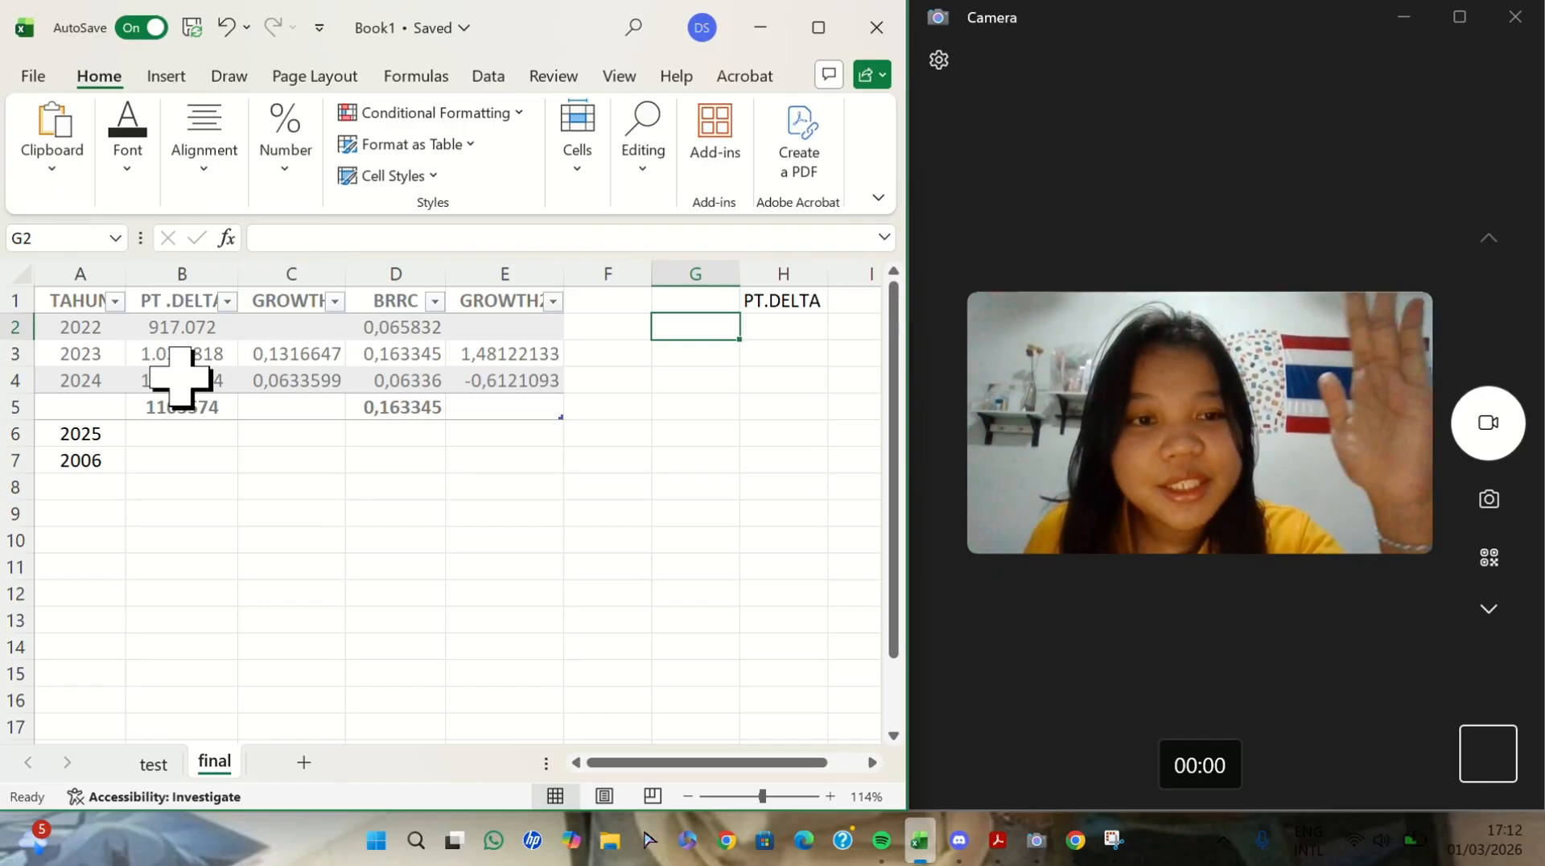
{"action": "scroll", "coordinate": [181, 378], "scroll_direction": "right", "scroll_amount": 1}
{"action": "scroll", "coordinate": [181, 378], "scroll_direction": "right", "scroll_amount": 1}
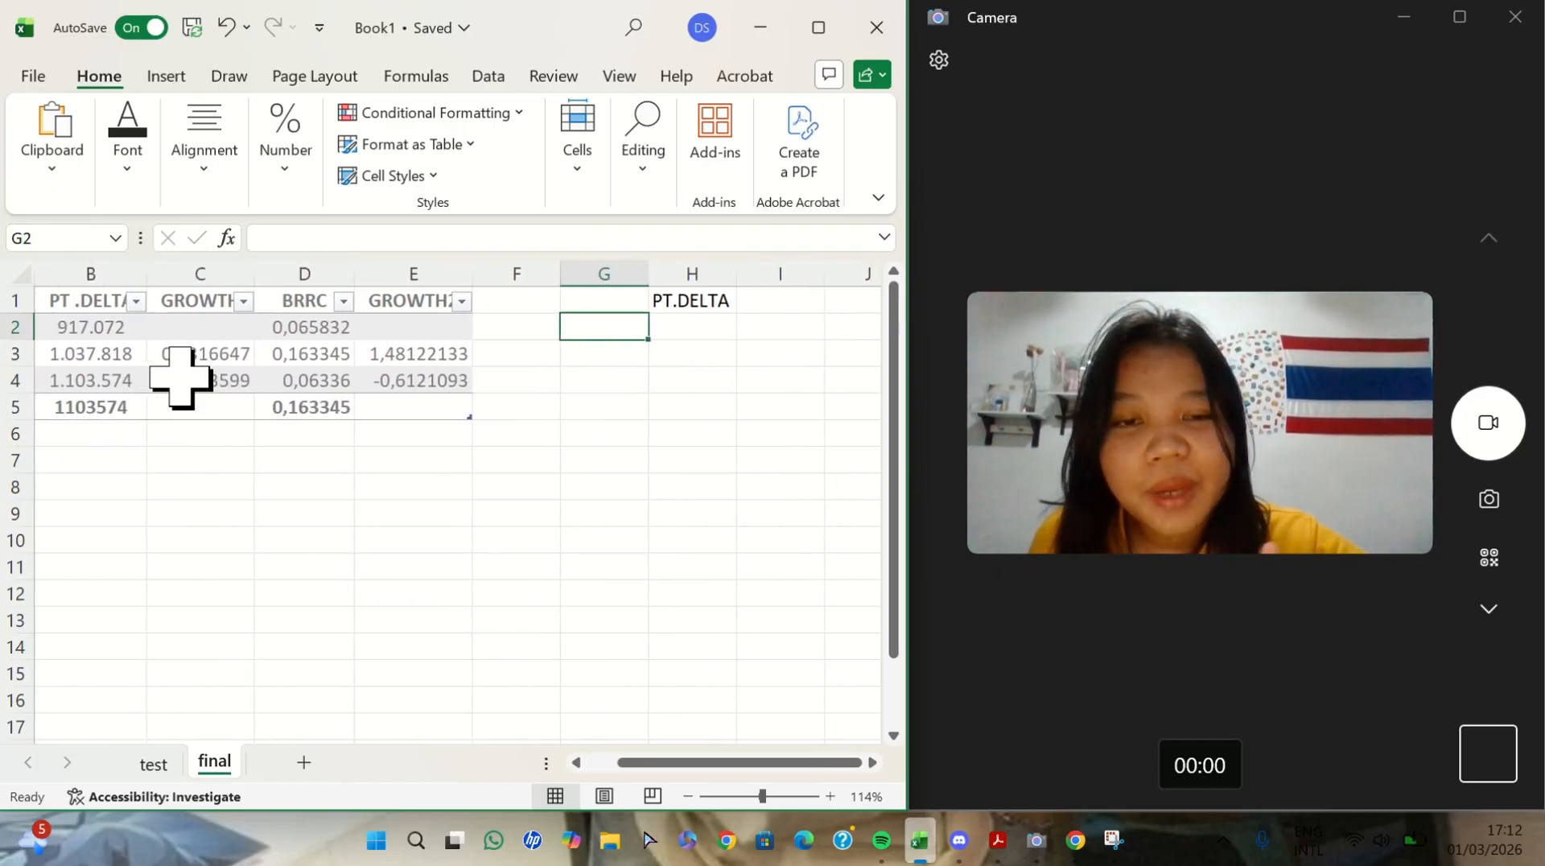
{"action": "scroll", "coordinate": [180, 378], "scroll_direction": "left", "scroll_amount": 2}
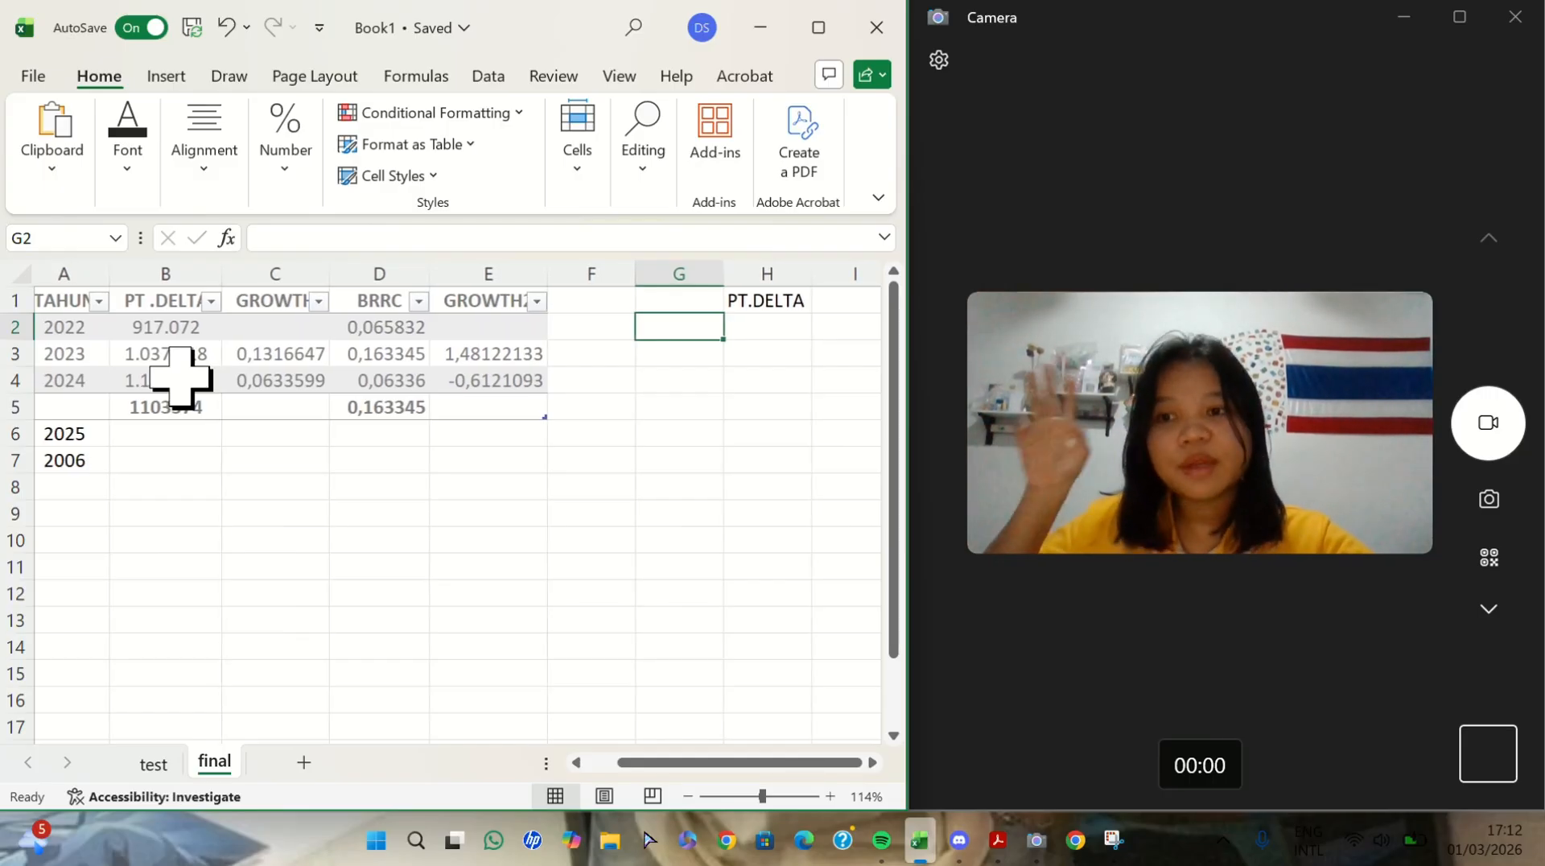
{"action": "scroll", "coordinate": [181, 378], "scroll_direction": "left", "scroll_amount": 1}
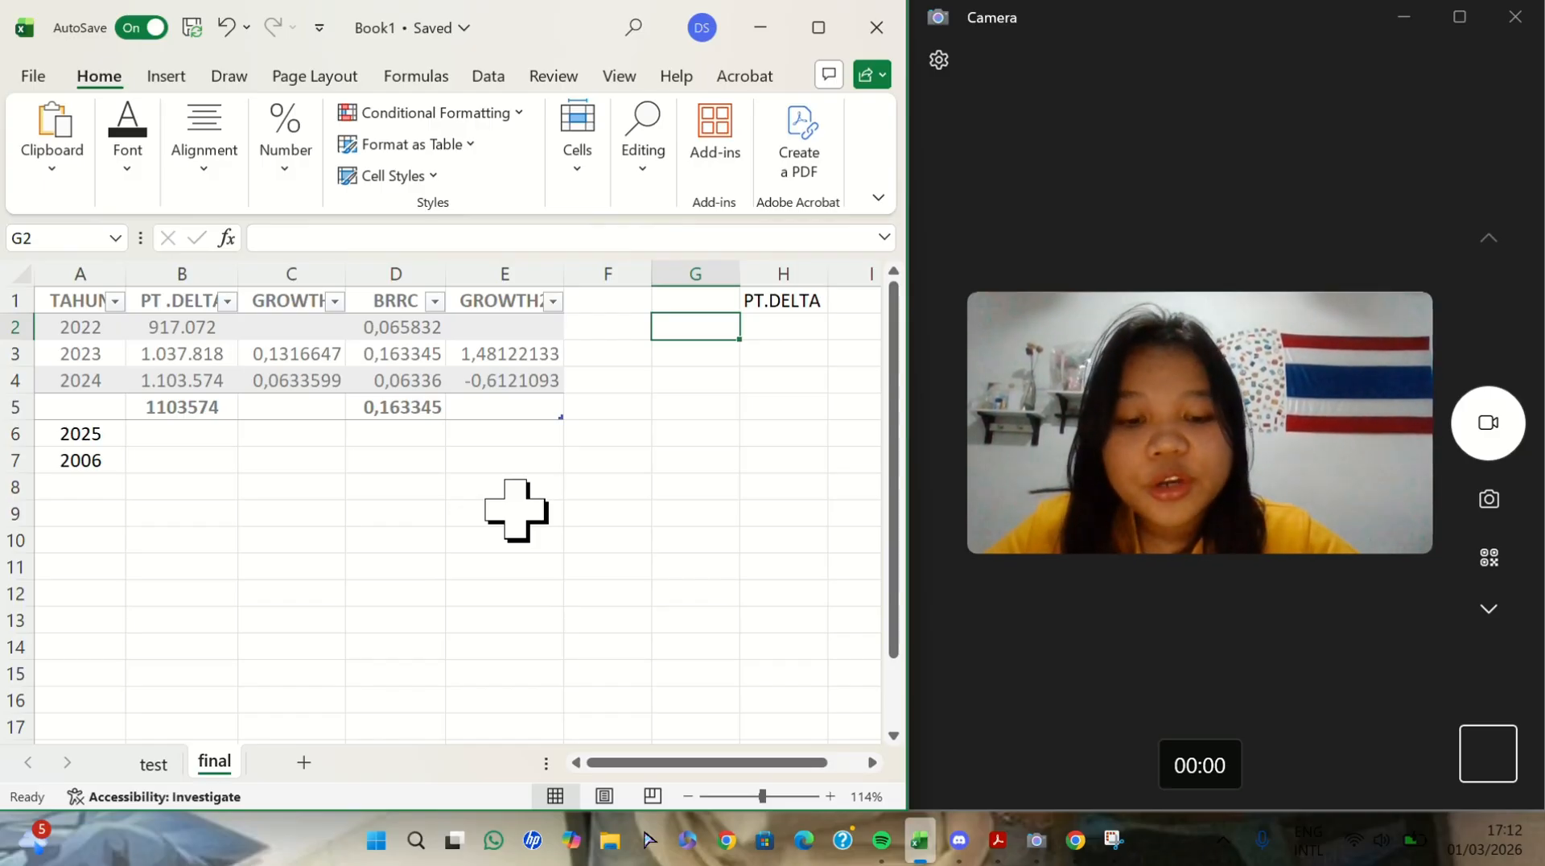
{"action": "type", "text": "917"}
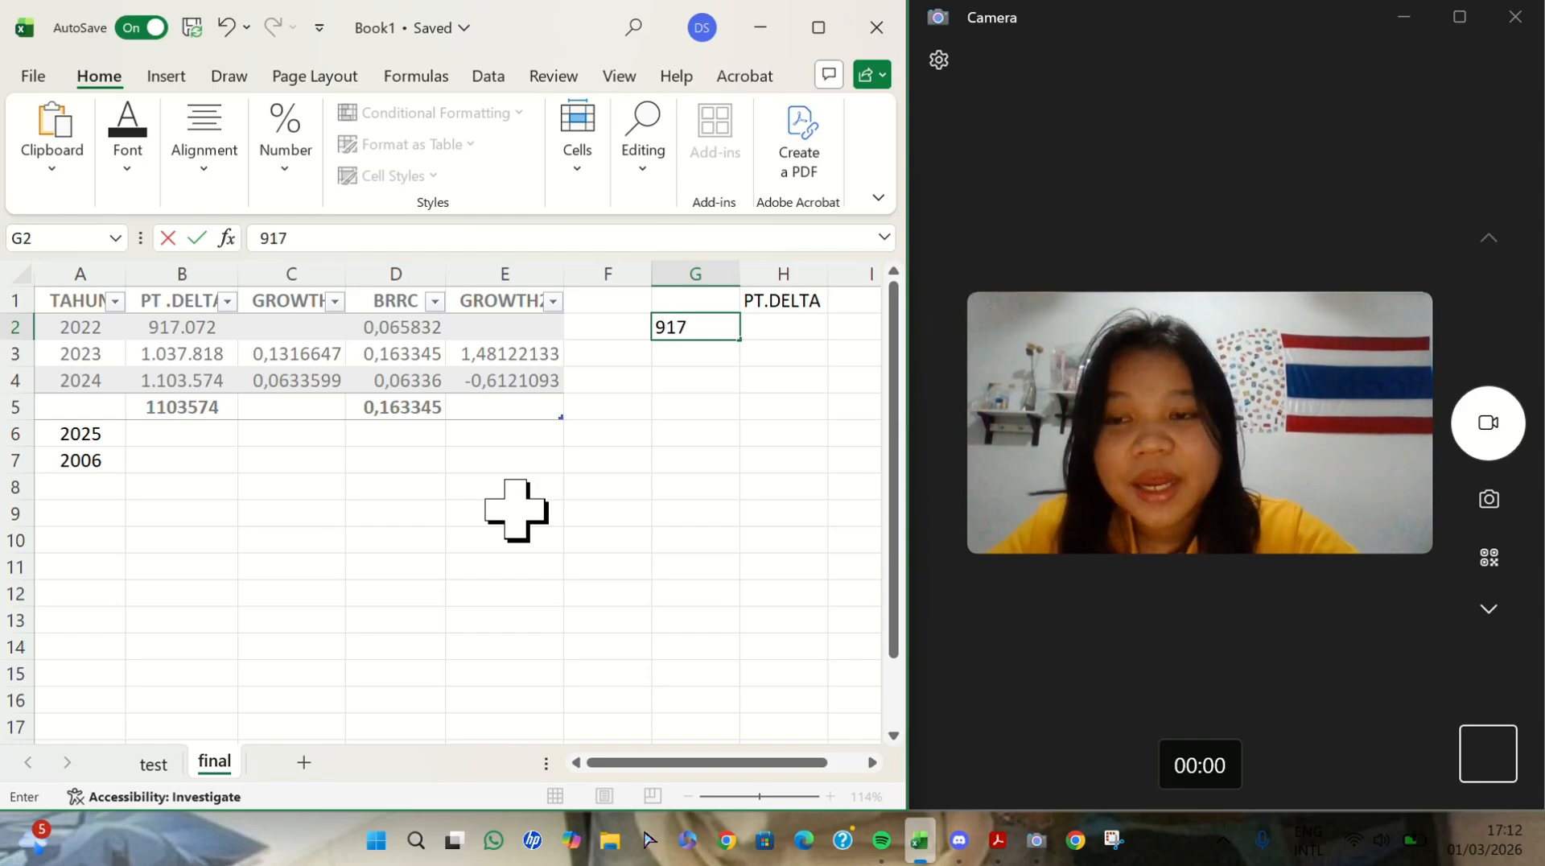
{"action": "type", "text": ","}
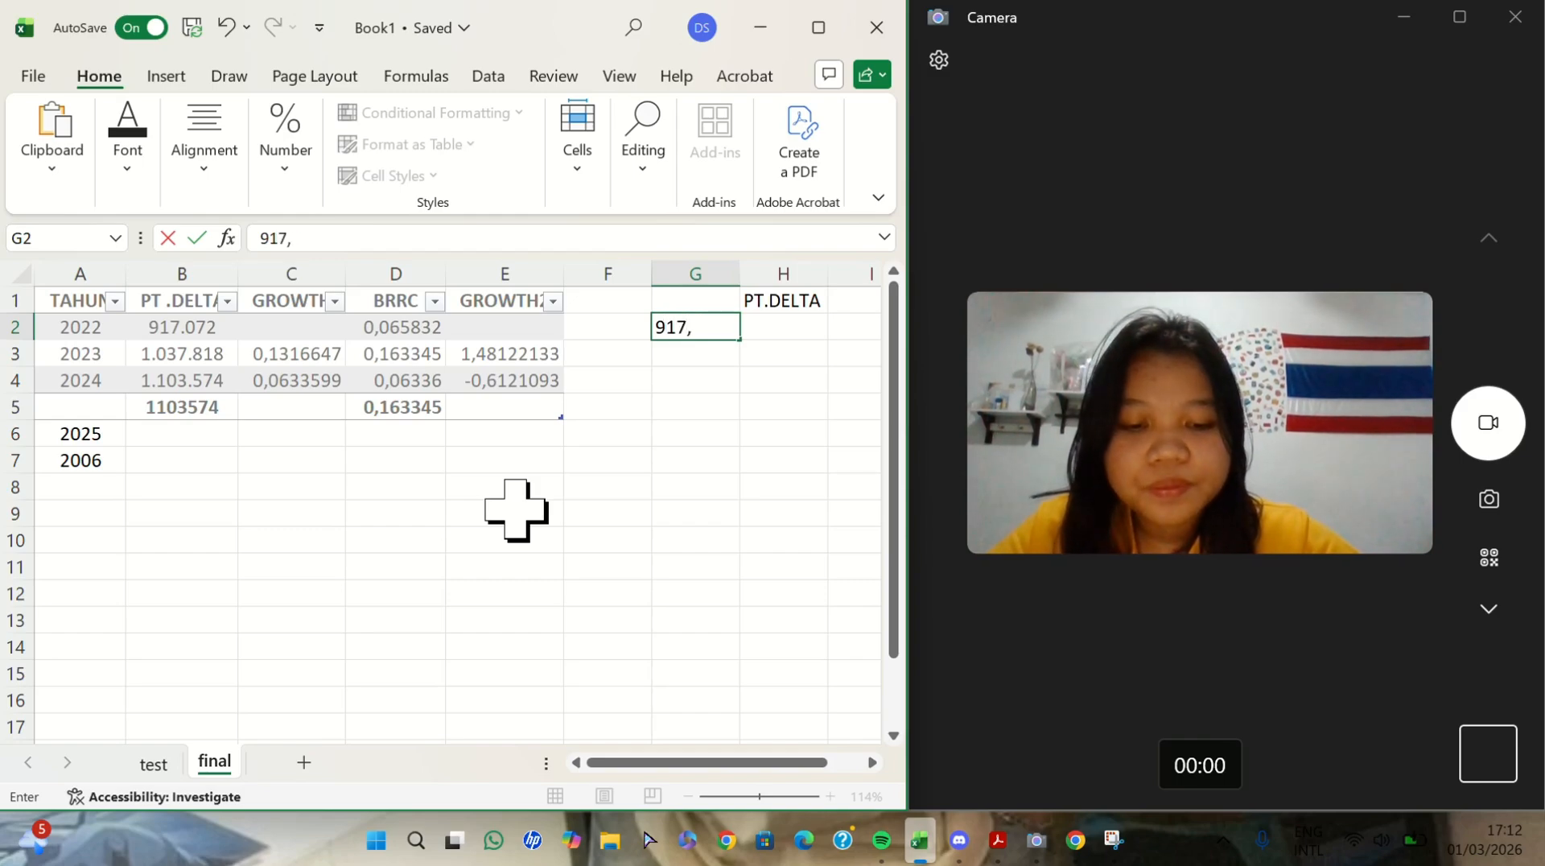
{"action": "type", "text": "072"}
{"action": "key", "text": "BackSpace"}
{"action": "key", "text": "BackSpace"}
{"action": "key", "text": "BackSpace"}
{"action": "key", "text": "BackSpace"}
{"action": "type", "text": ".037"}
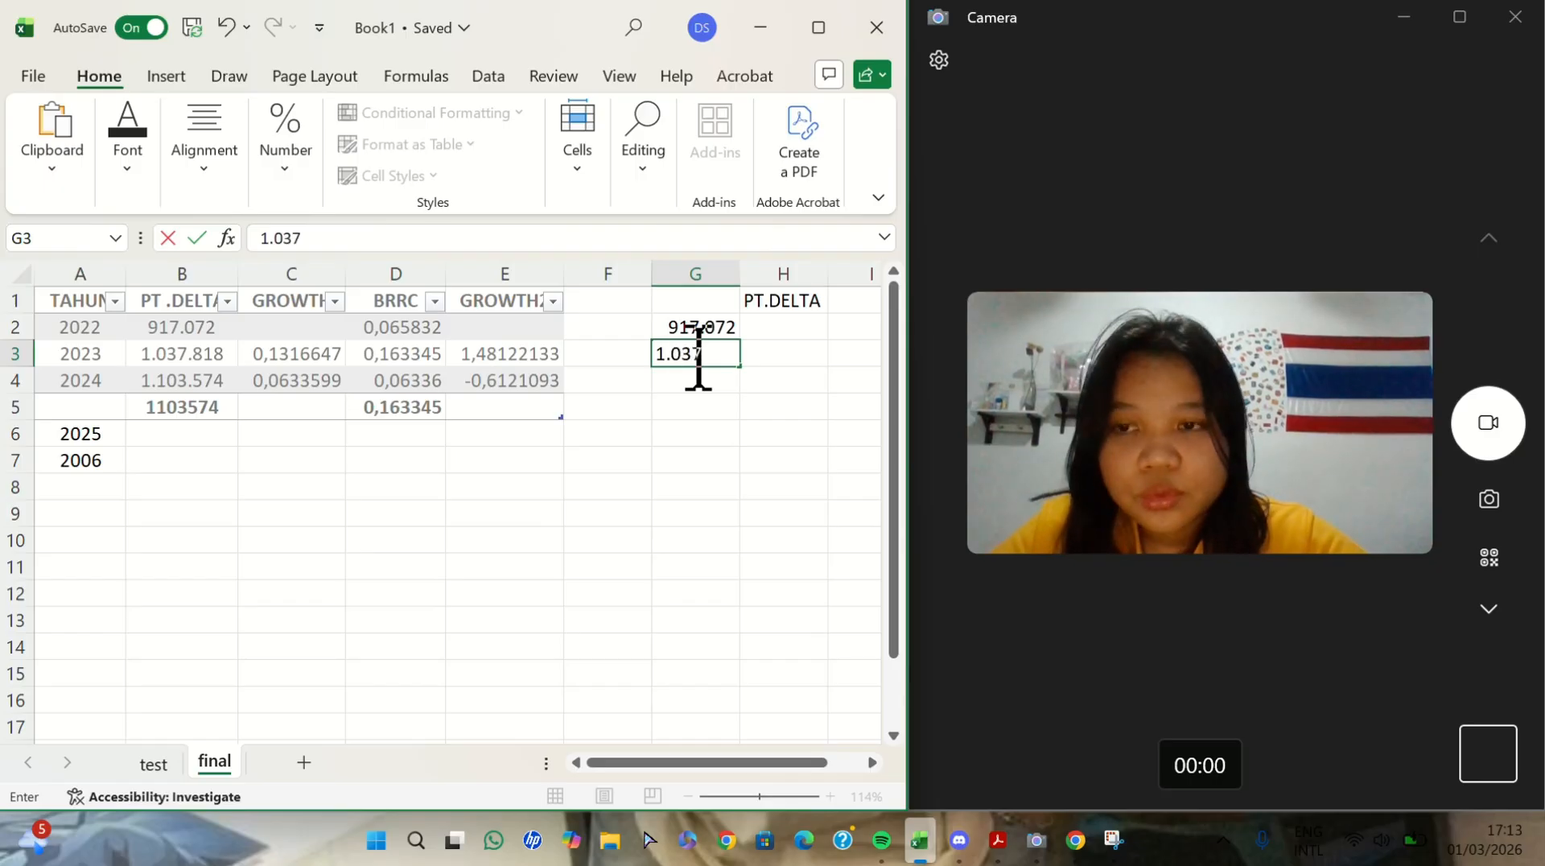
{"action": "type", "text": ".818"}
{"action": "key", "text": "Return"}
{"action": "type", "text": "1.103.57"}
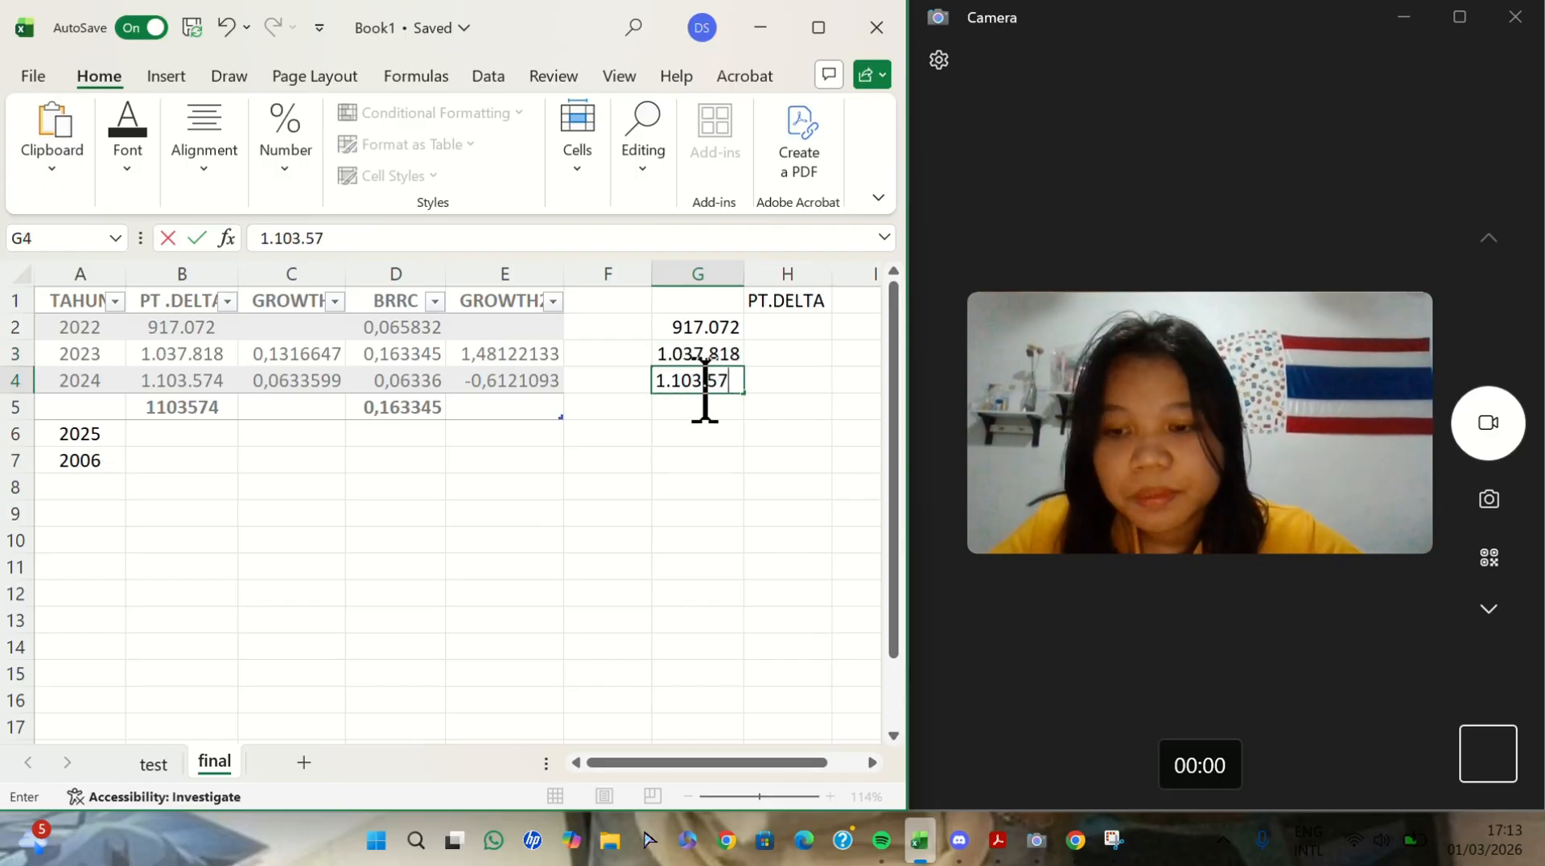
{"action": "type", "text": "4"}
{"action": "left_click", "coordinate": [738, 456]}
- Repeat the PT.DELTA figures 917.072, 1.037.818 and 1.103.574 in I2:I4
{"action": "scroll", "coordinate": [740, 455], "scroll_direction": "right", "scroll_amount": 1}
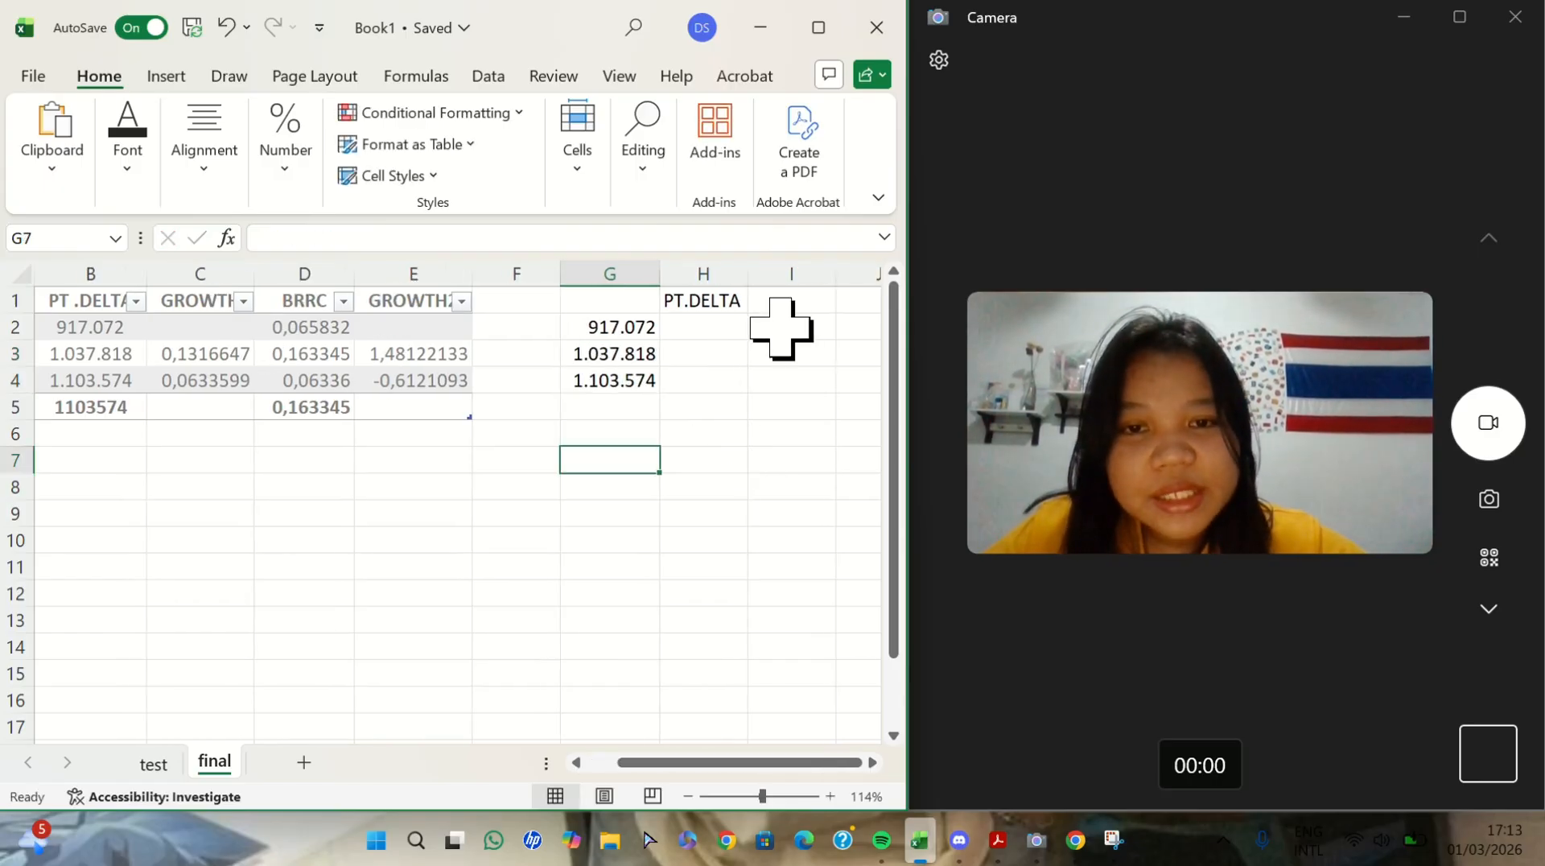
{"action": "left_click", "coordinate": [782, 328]}
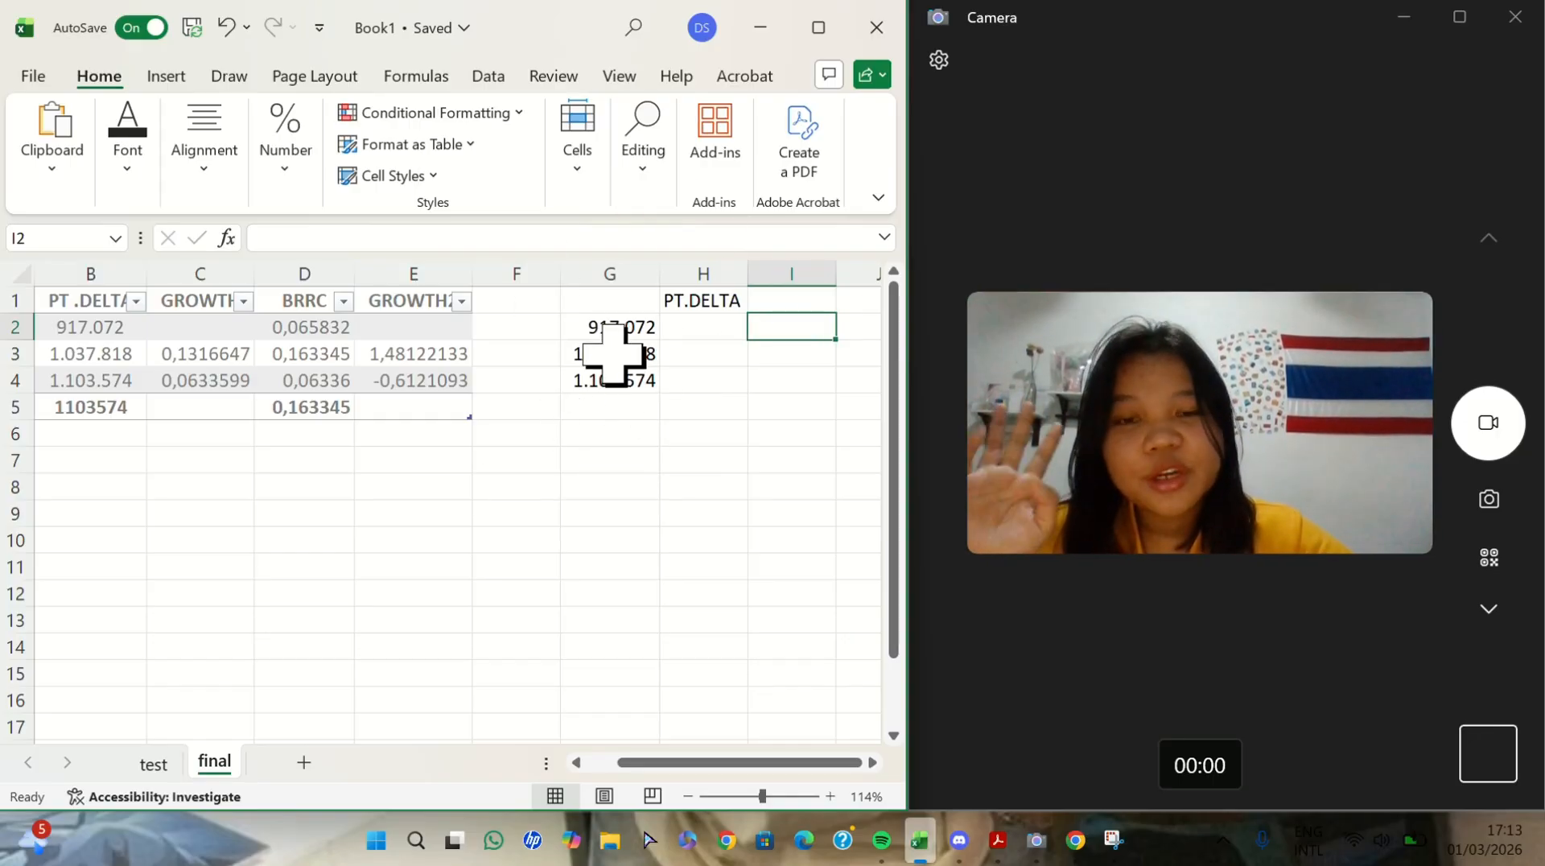
{"action": "scroll", "coordinate": [620, 473], "scroll_direction": "right", "scroll_amount": 1}
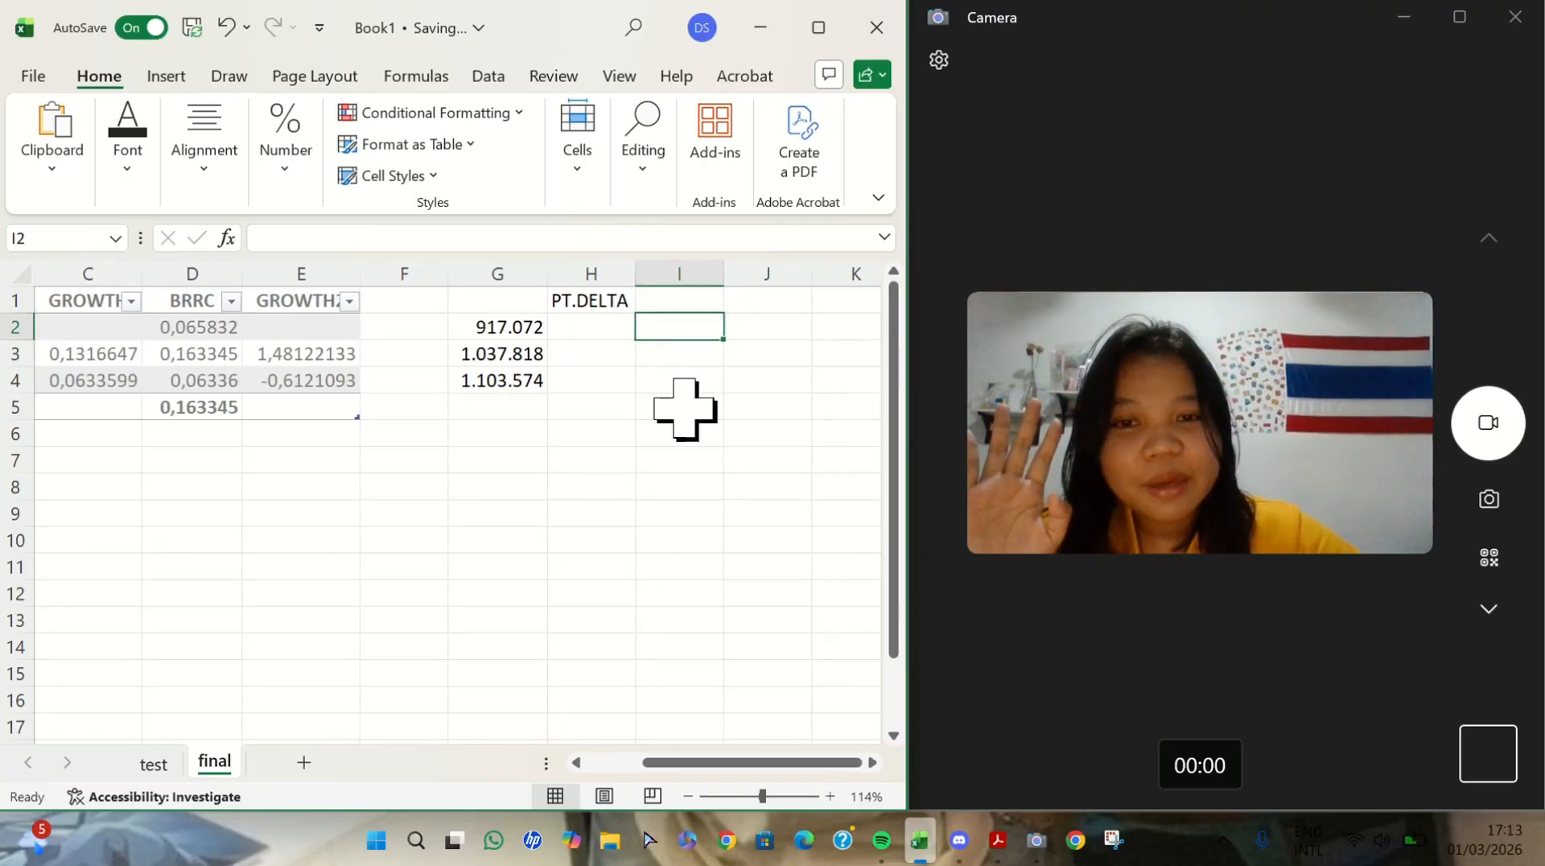
{"action": "scroll", "coordinate": [571, 305], "scroll_direction": "left", "scroll_amount": 2}
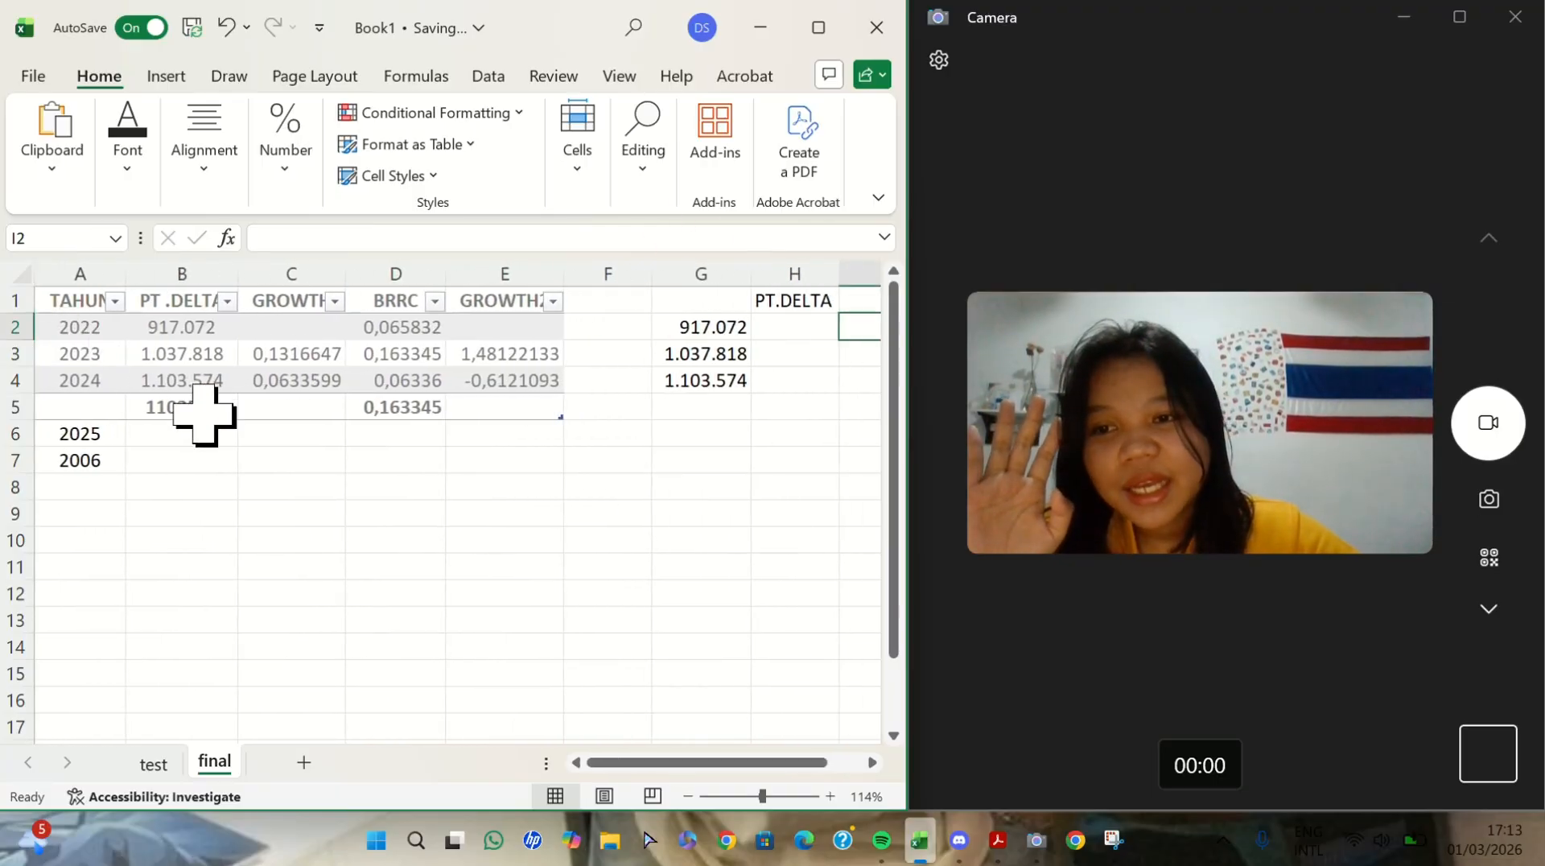
{"action": "scroll", "coordinate": [750, 424], "scroll_direction": "right", "scroll_amount": 2}
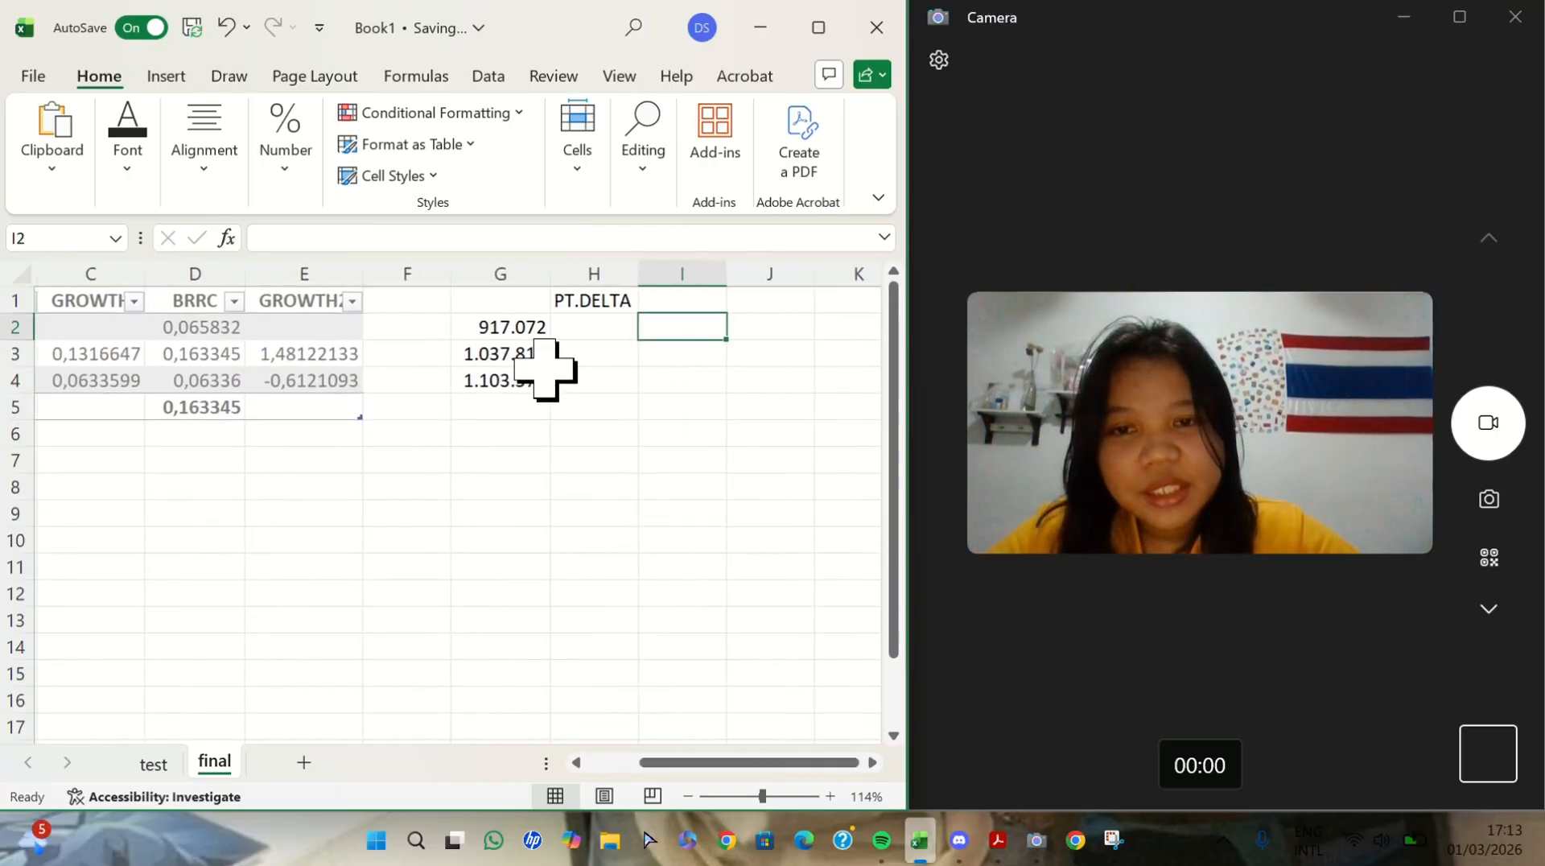
{"action": "double_click", "coordinate": [514, 333]}
{"action": "left_click_drag", "start_coordinate": [510, 328], "coordinate": [477, 383]}
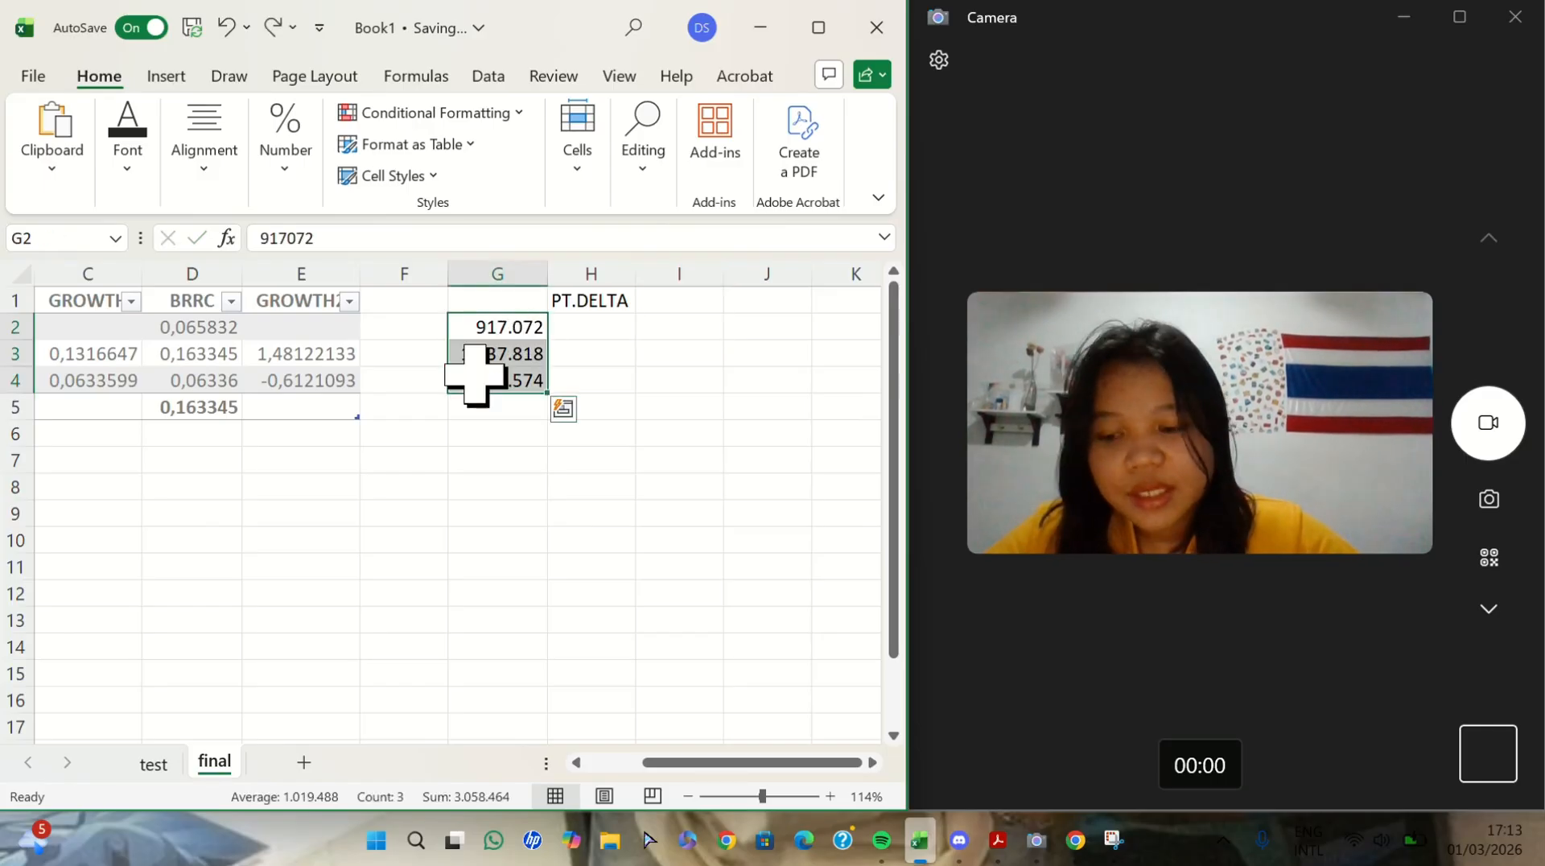
{"action": "key", "text": "ctrl+c"}
{"action": "left_click", "coordinate": [684, 328]}
{"action": "key", "text": "ctrl+v"}
{"action": "left_click", "coordinate": [690, 356]}
{"action": "type", "text": "1.037.818"}
{"action": "left_click", "coordinate": [708, 375]}
{"action": "type", "text": "1.103574"}
{"action": "left_click", "coordinate": [692, 426]}
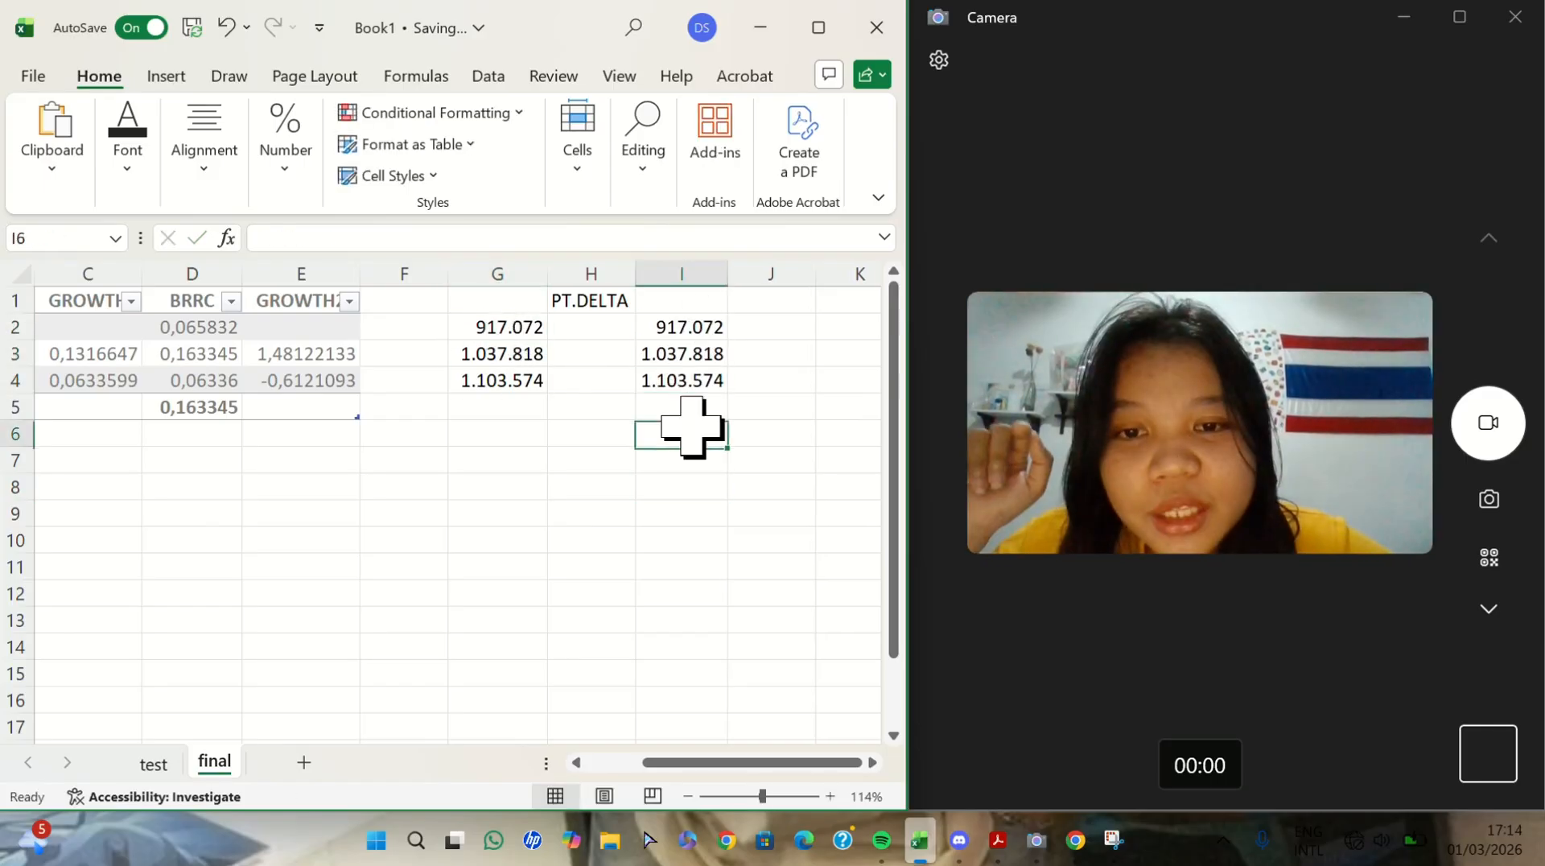
- Consult the PT .DELTA subtotal in B5 and enter 1103574 in I5
{"action": "scroll", "coordinate": [690, 412], "scroll_direction": "left", "scroll_amount": 2}
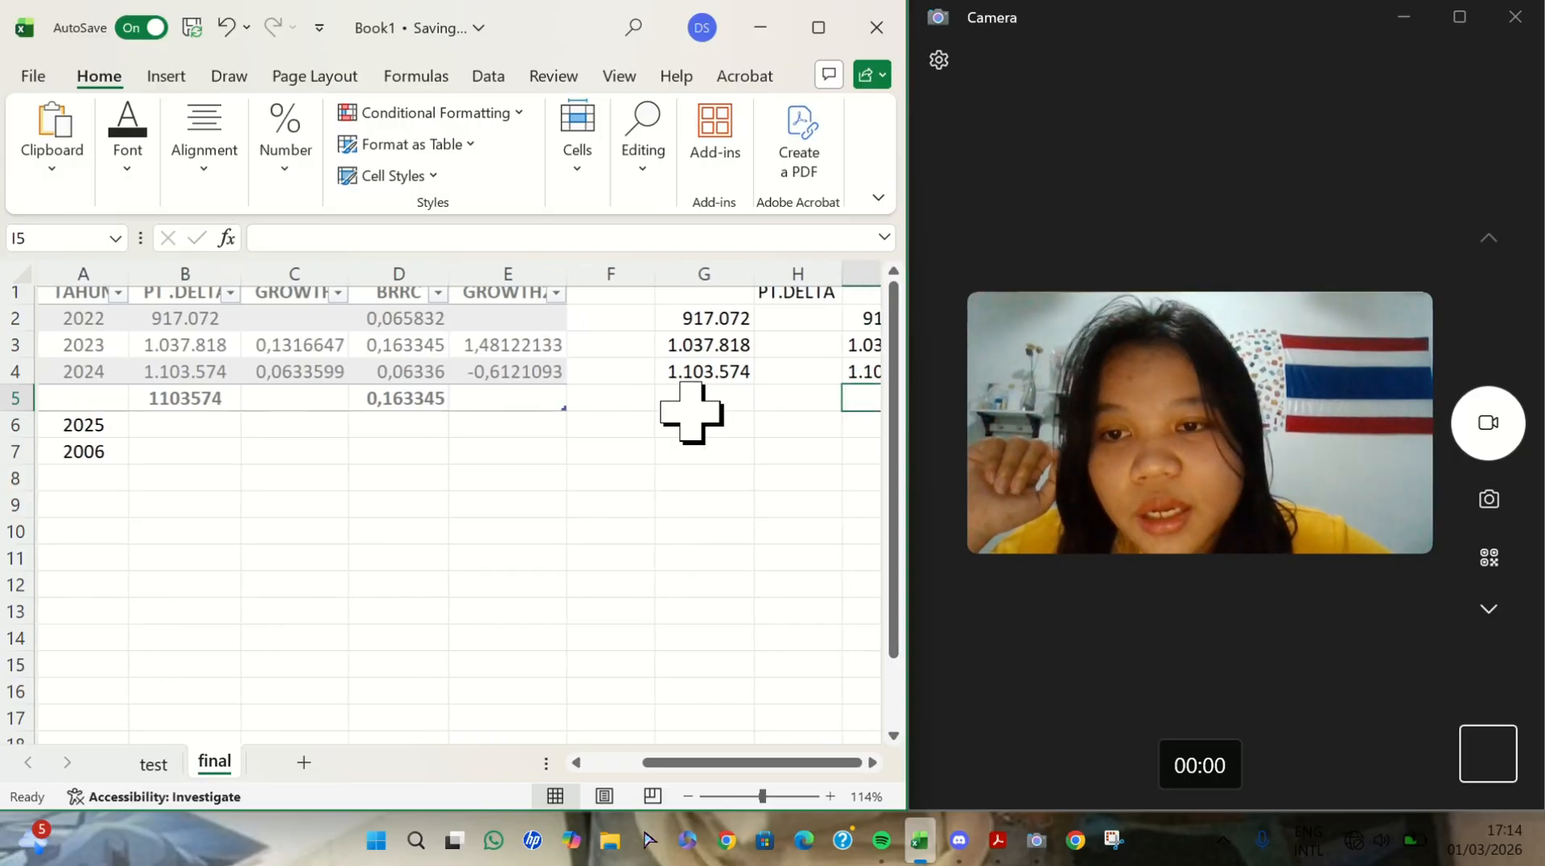
{"action": "left_click", "coordinate": [206, 416]}
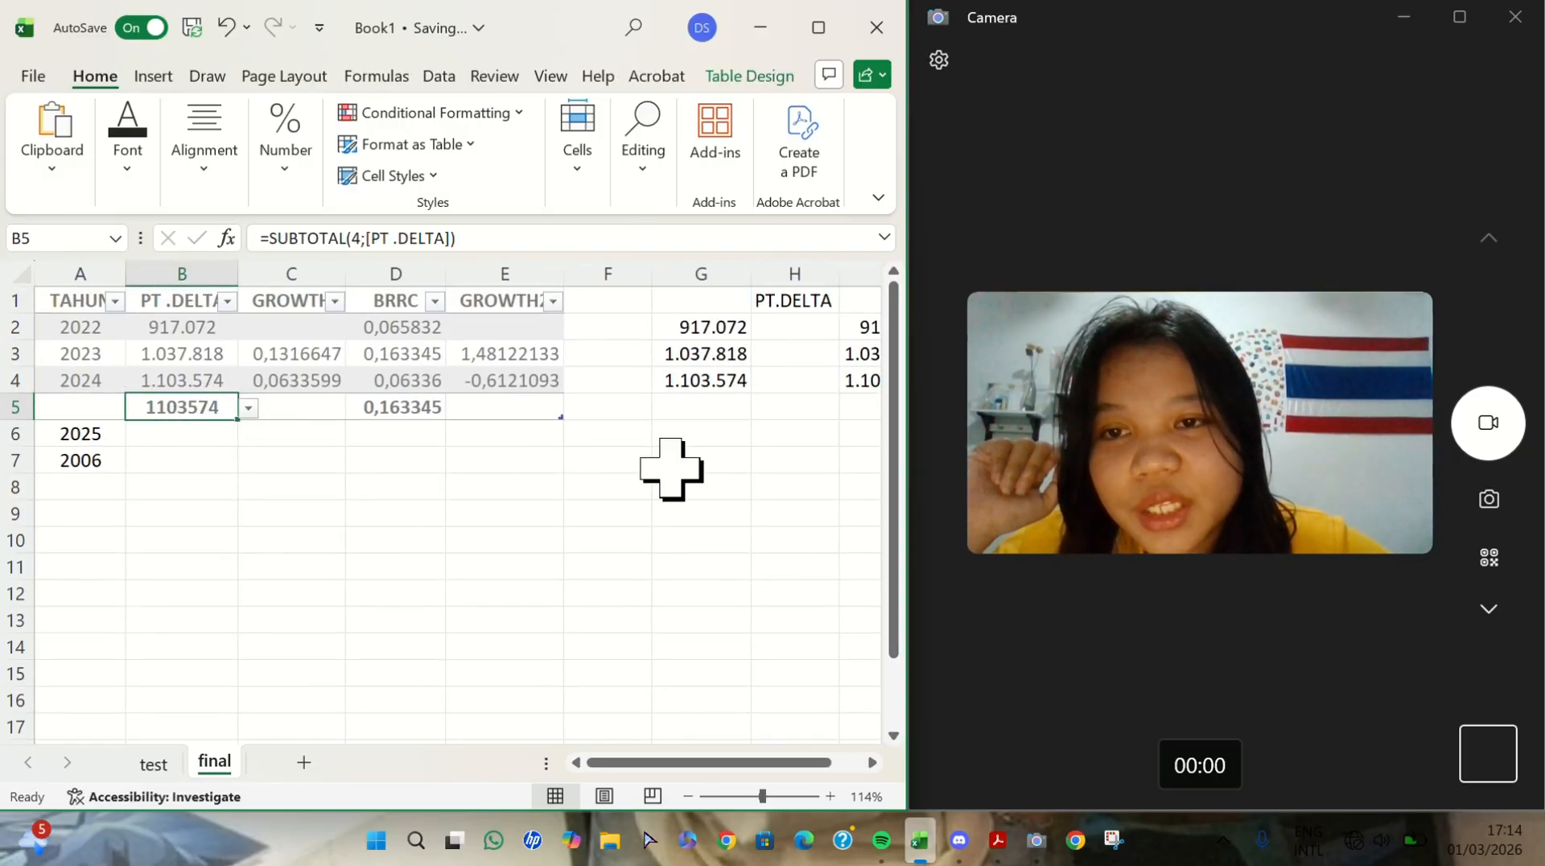
{"action": "scroll", "coordinate": [670, 469], "scroll_direction": "right", "scroll_amount": 1}
{"action": "left_click", "coordinate": [794, 407]}
{"action": "type", "text": "1103574"}
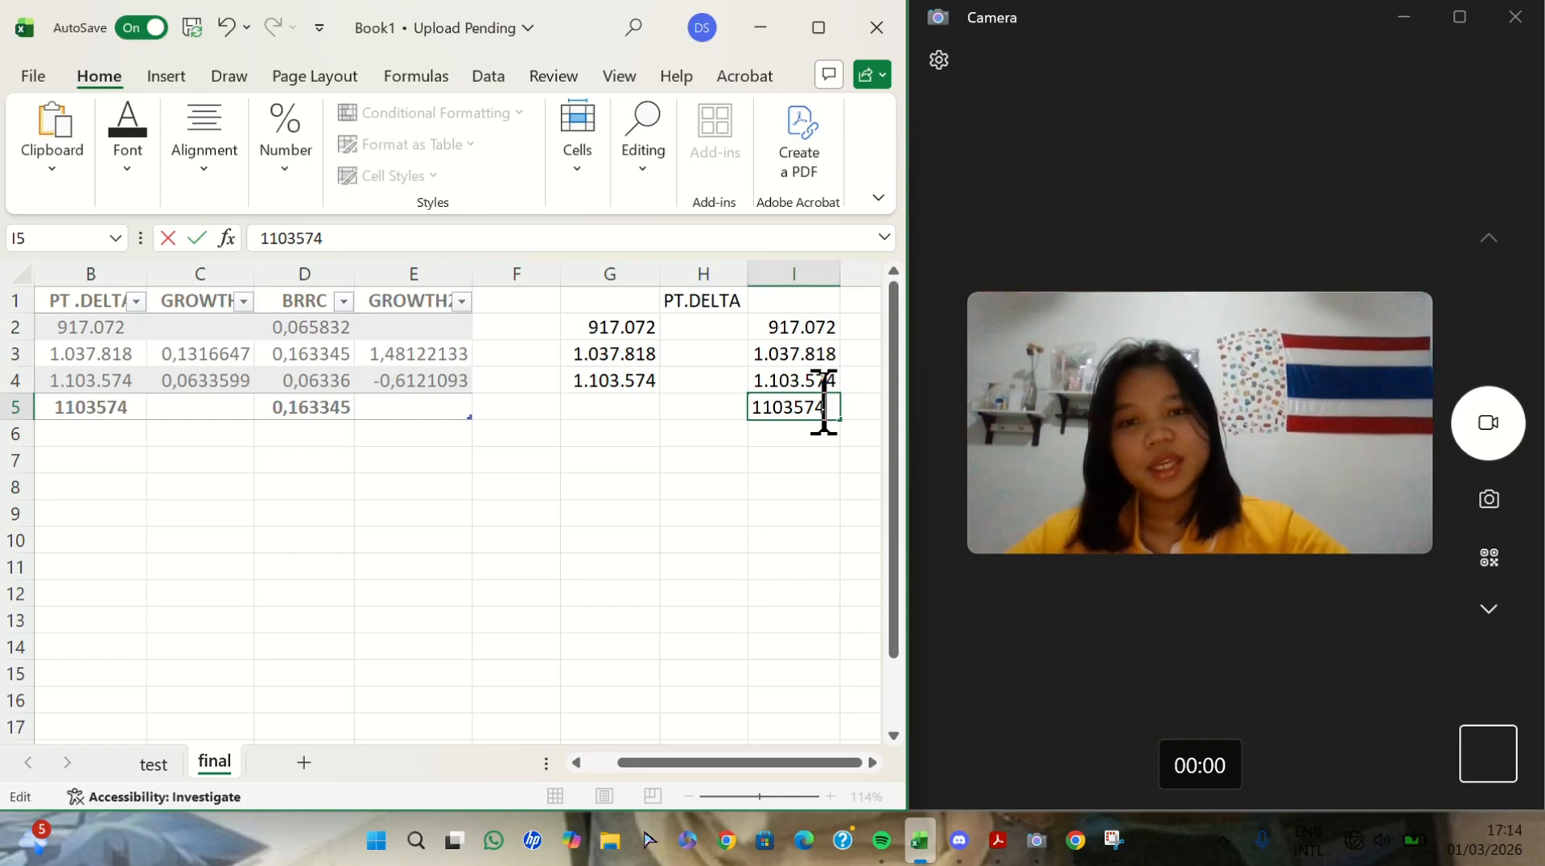
{"action": "scroll", "coordinate": [727, 459], "scroll_direction": "right", "scroll_amount": 2}
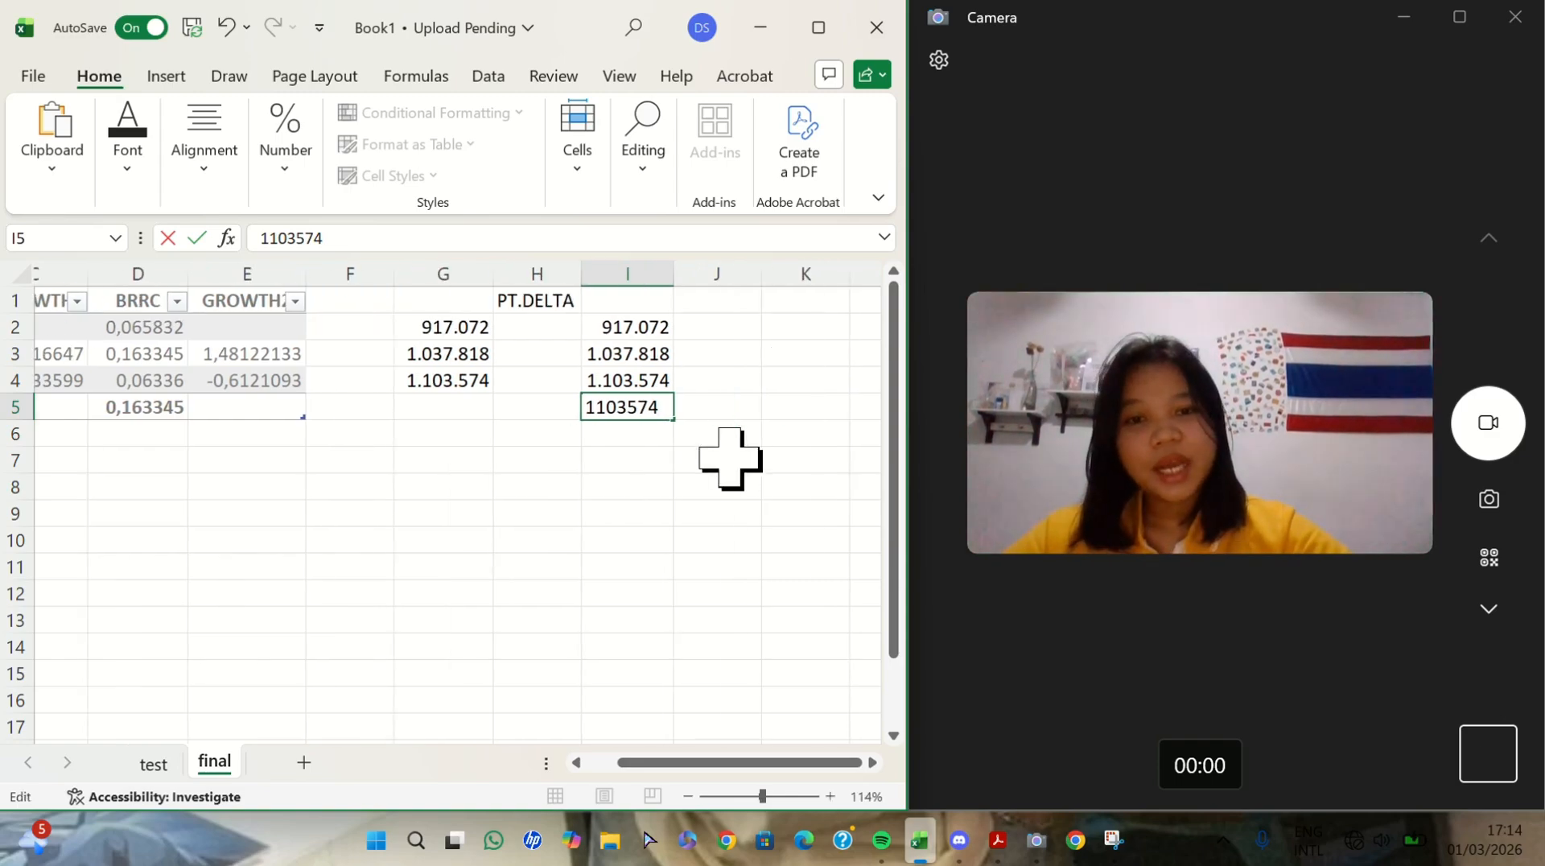
{"action": "left_click", "coordinate": [676, 458]}
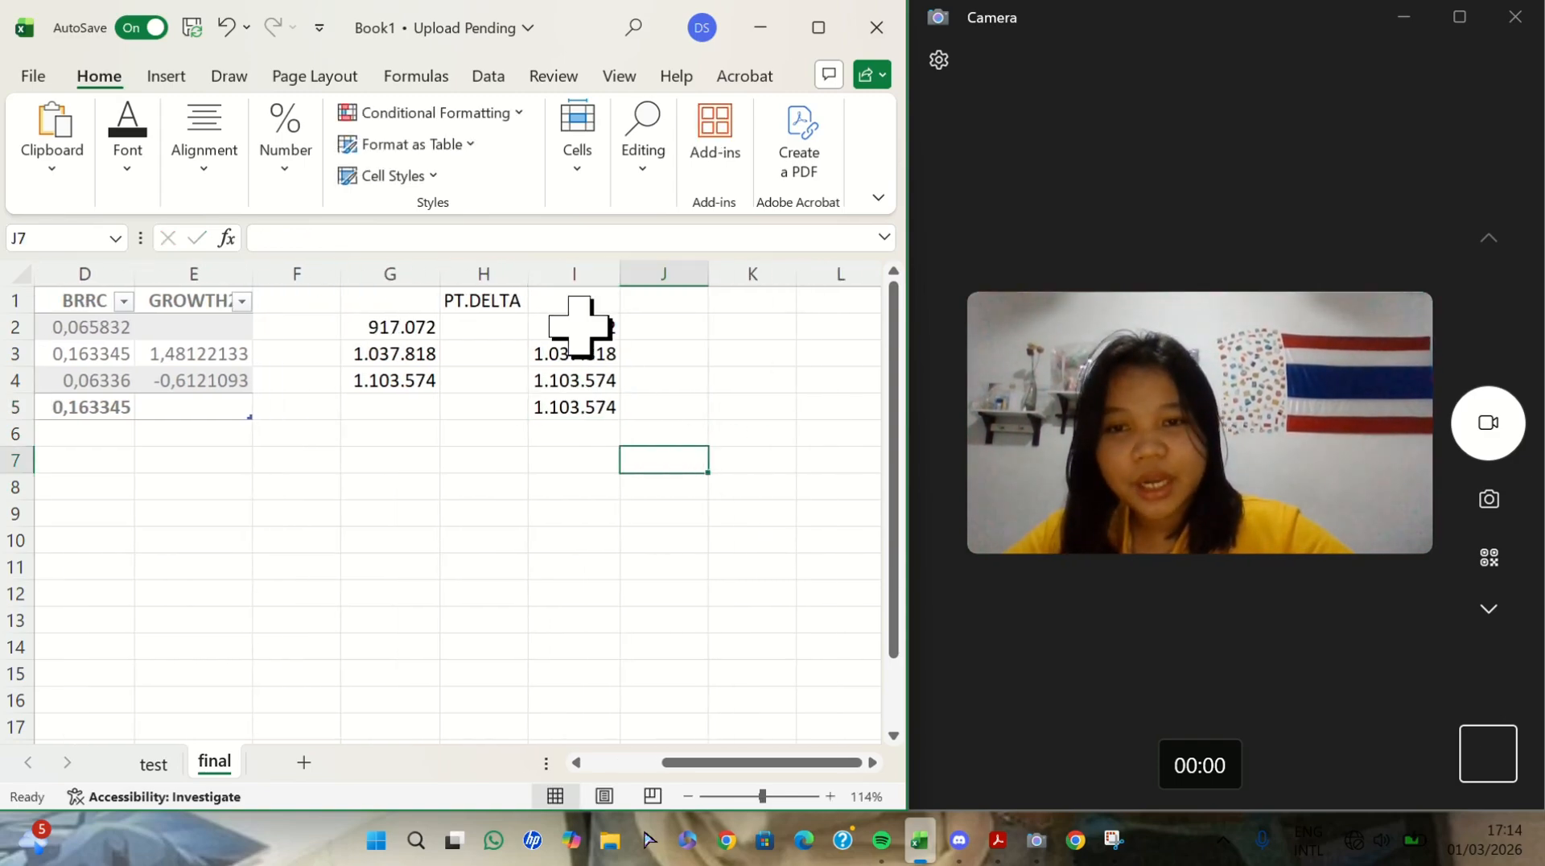
- Center the PT.DELTA figures in G2:G4 horizontally
{"action": "left_click_drag", "start_coordinate": [576, 321], "coordinate": [579, 402]}
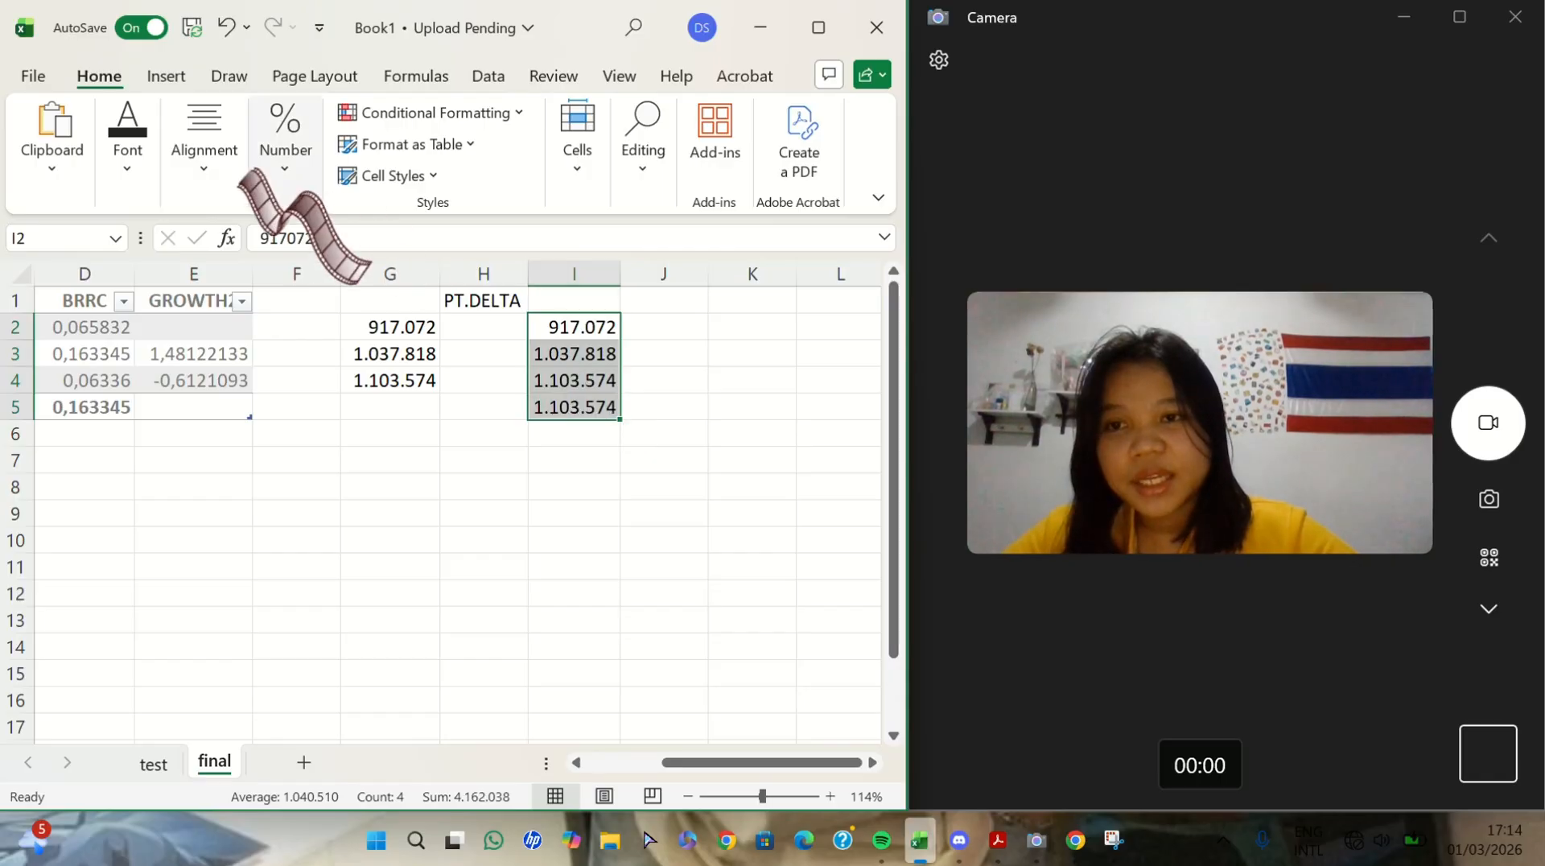
{"action": "left_click", "coordinate": [206, 138]}
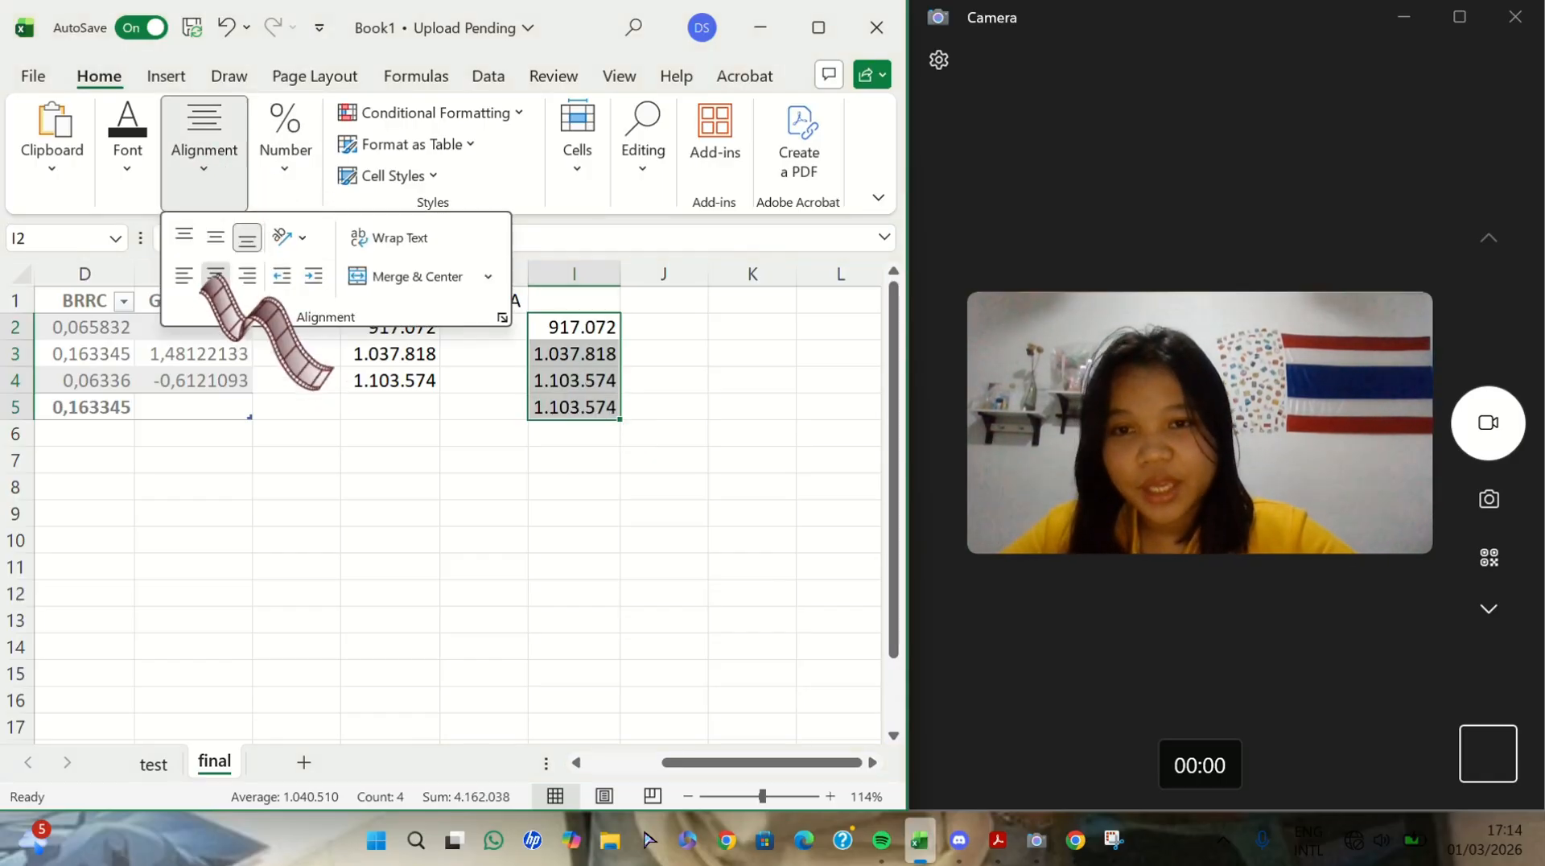
{"action": "left_click", "coordinate": [475, 547]}
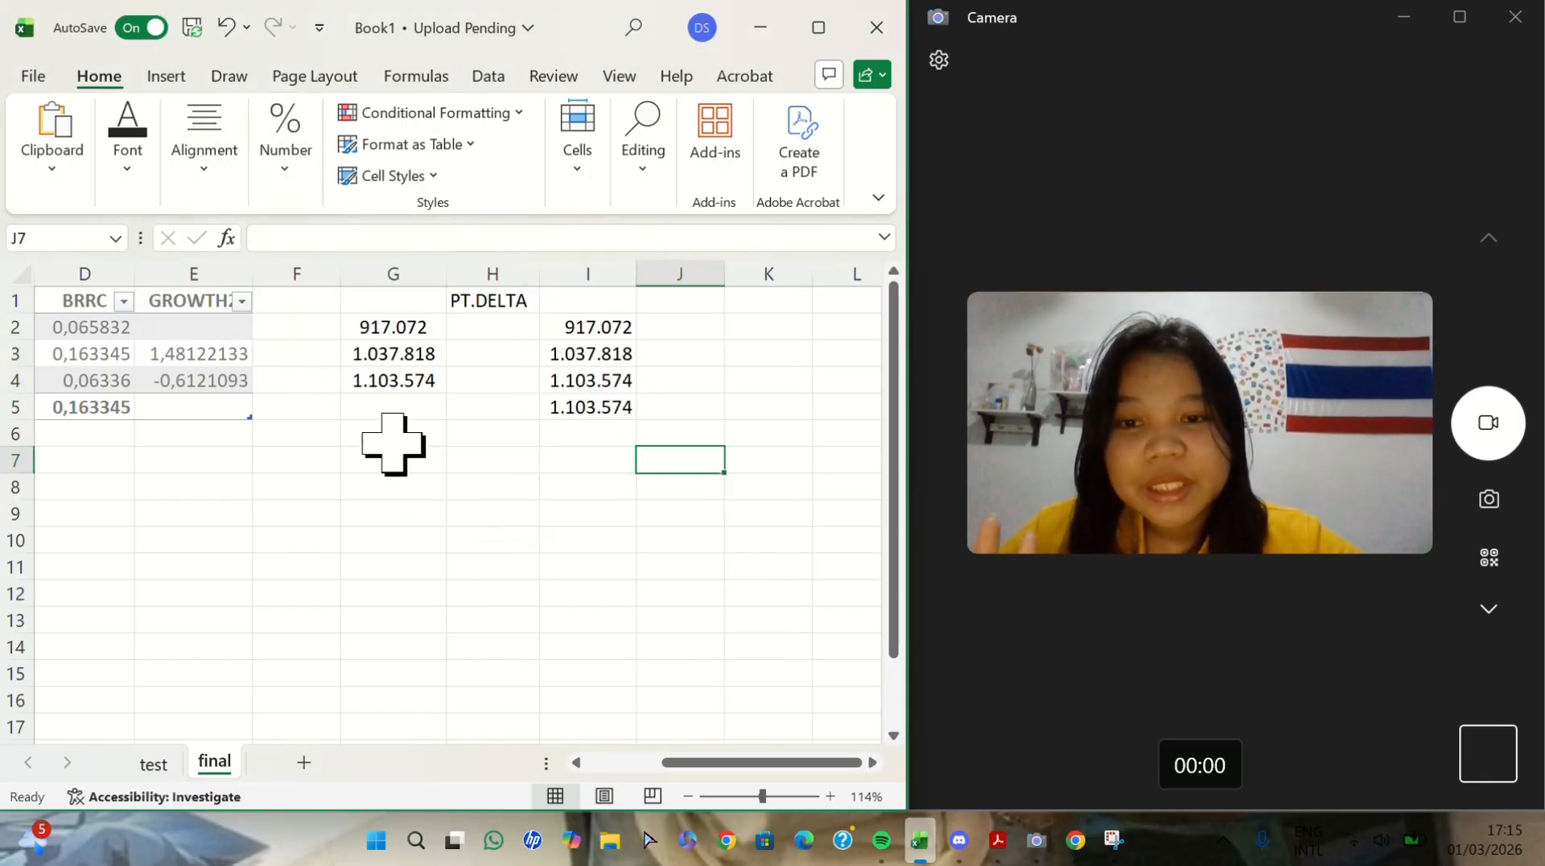
{"action": "left_click", "coordinate": [394, 438]}
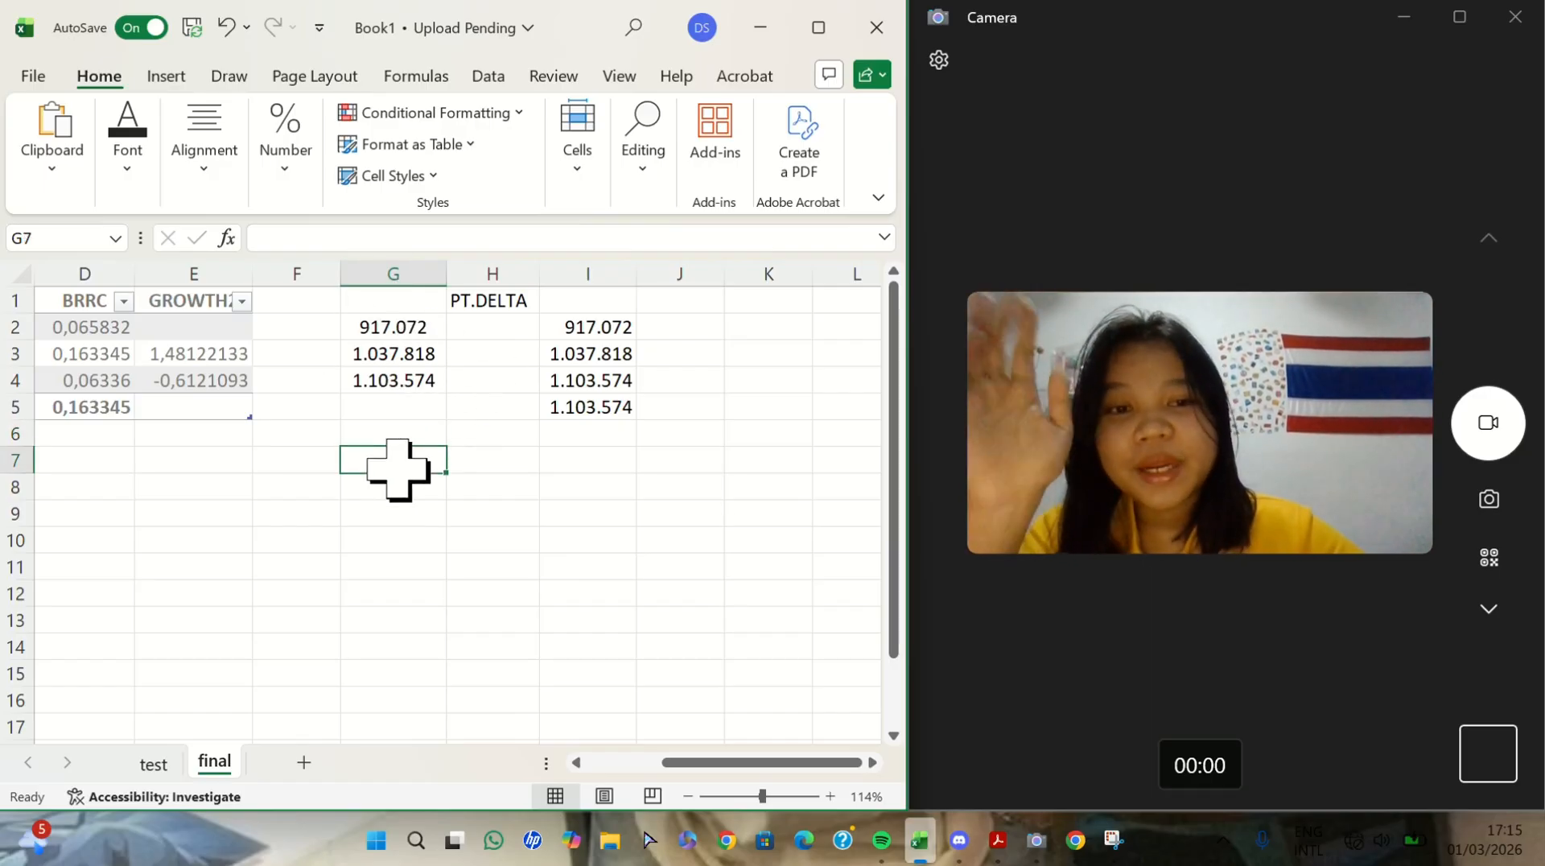
- Apply All Borders to the PT.DELTA calculation block G2:I7
{"action": "left_click", "coordinate": [359, 323]}
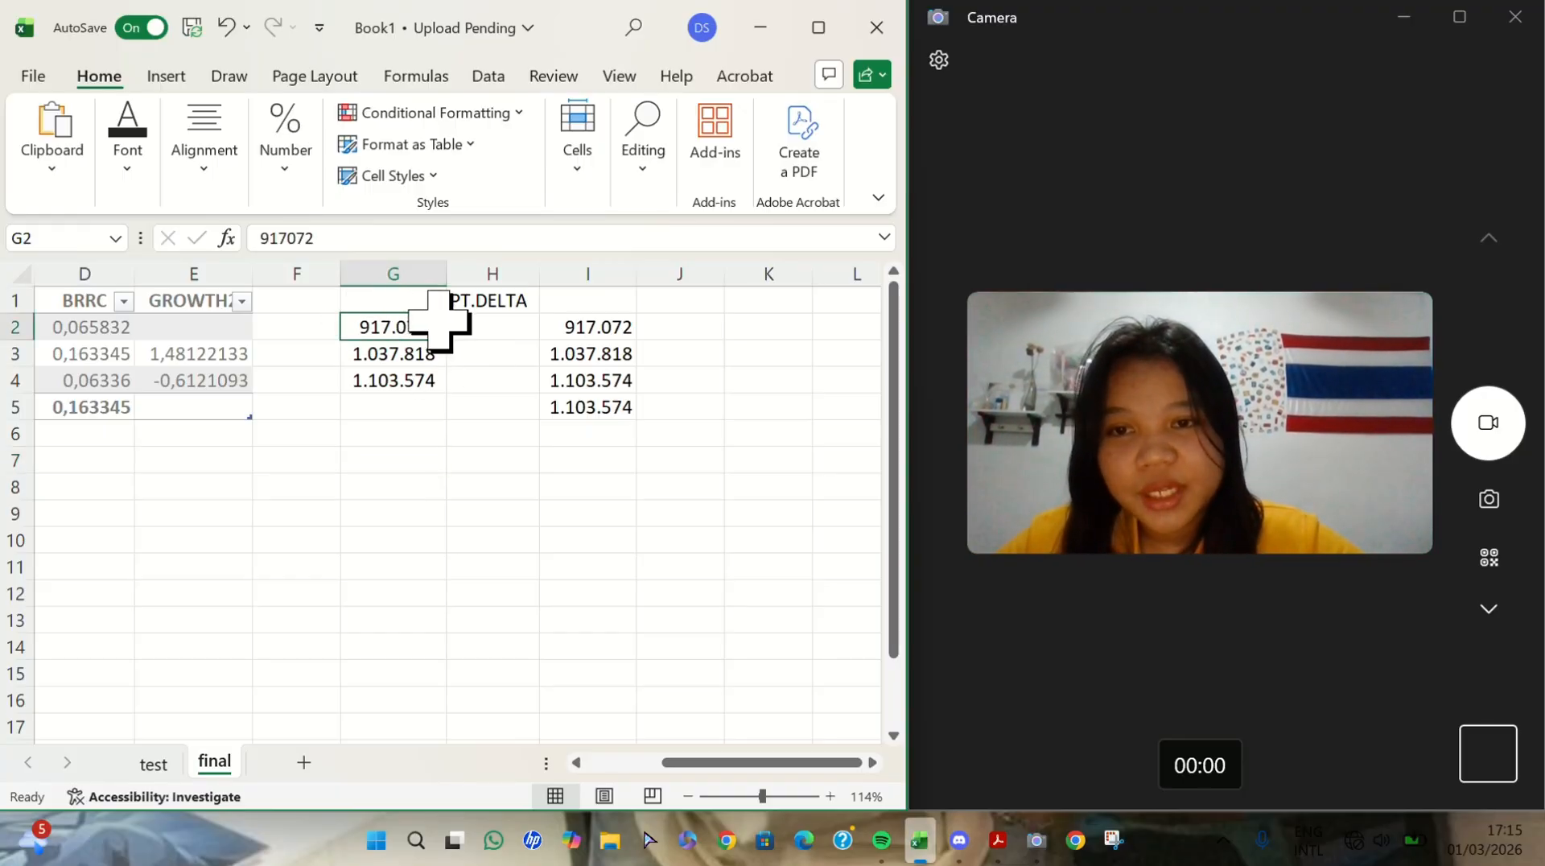
{"action": "left_click_drag", "start_coordinate": [435, 327], "coordinate": [609, 464]}
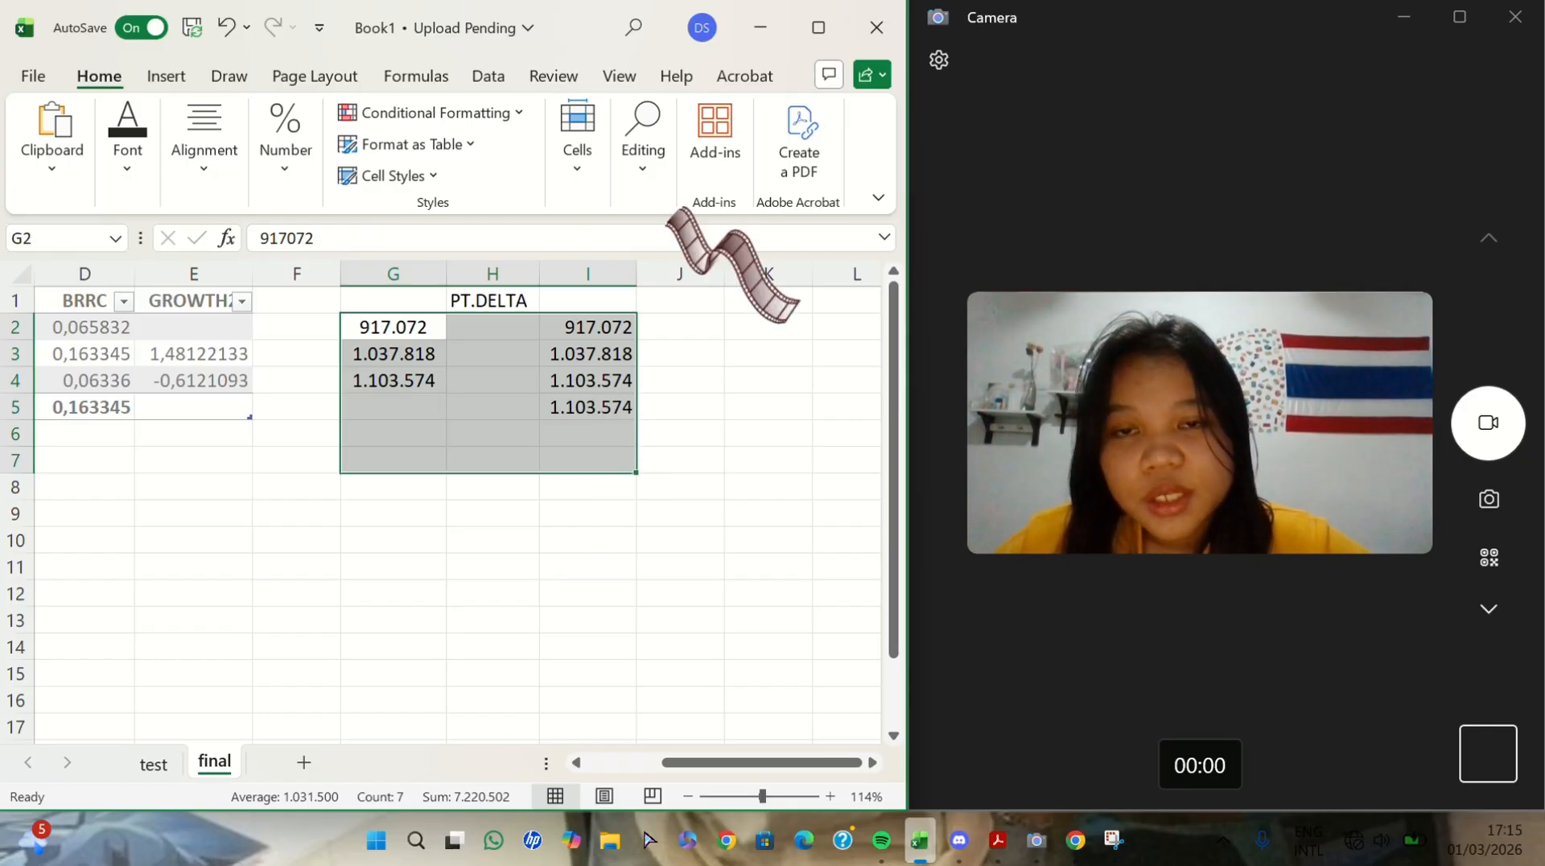
{"action": "left_click", "coordinate": [127, 149]}
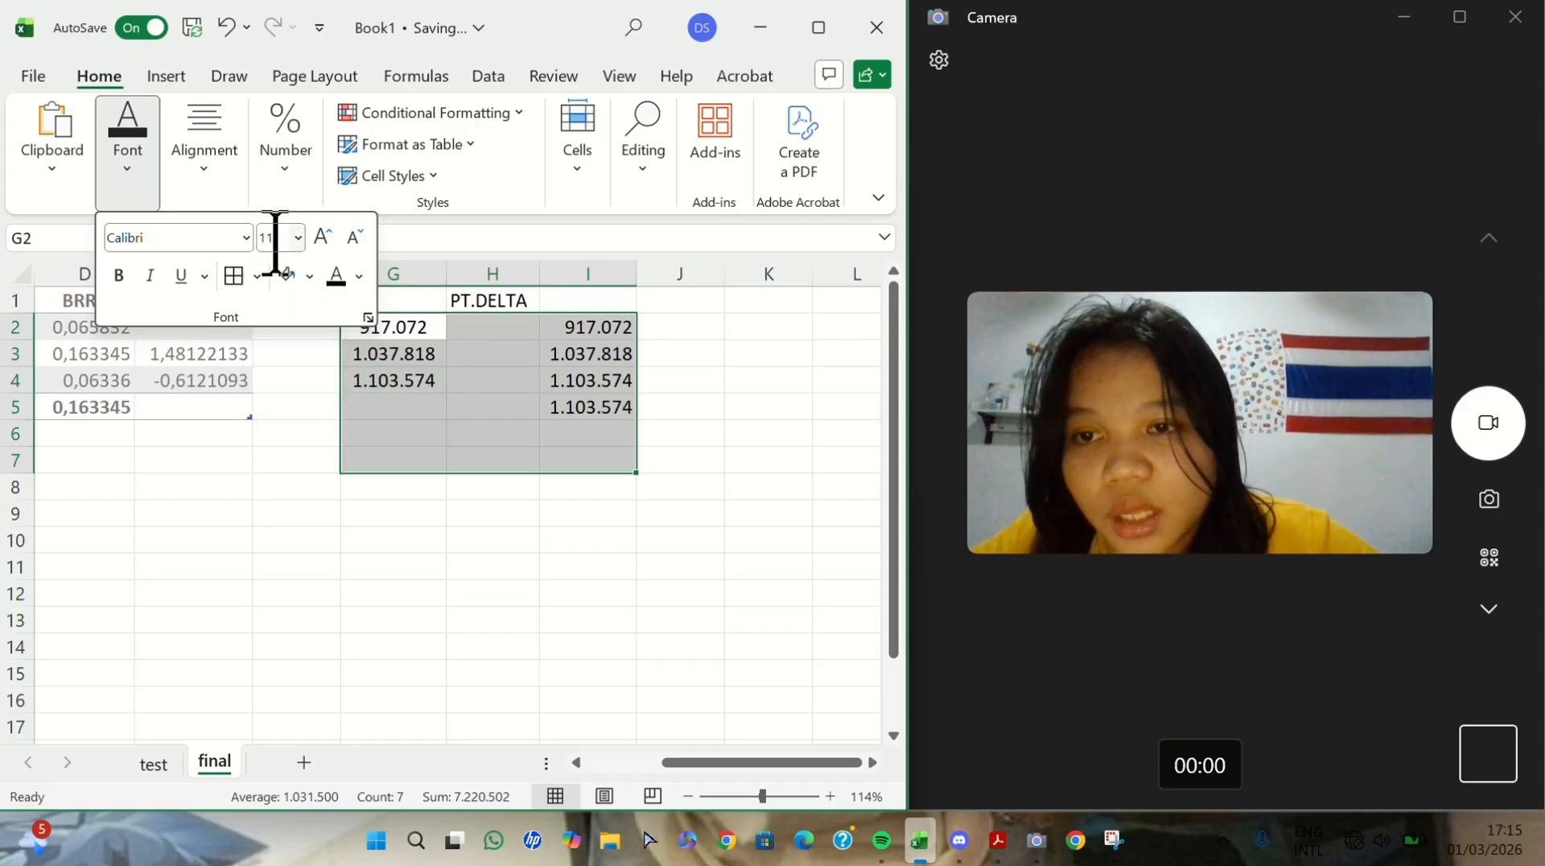
{"action": "left_click", "coordinate": [257, 276]}
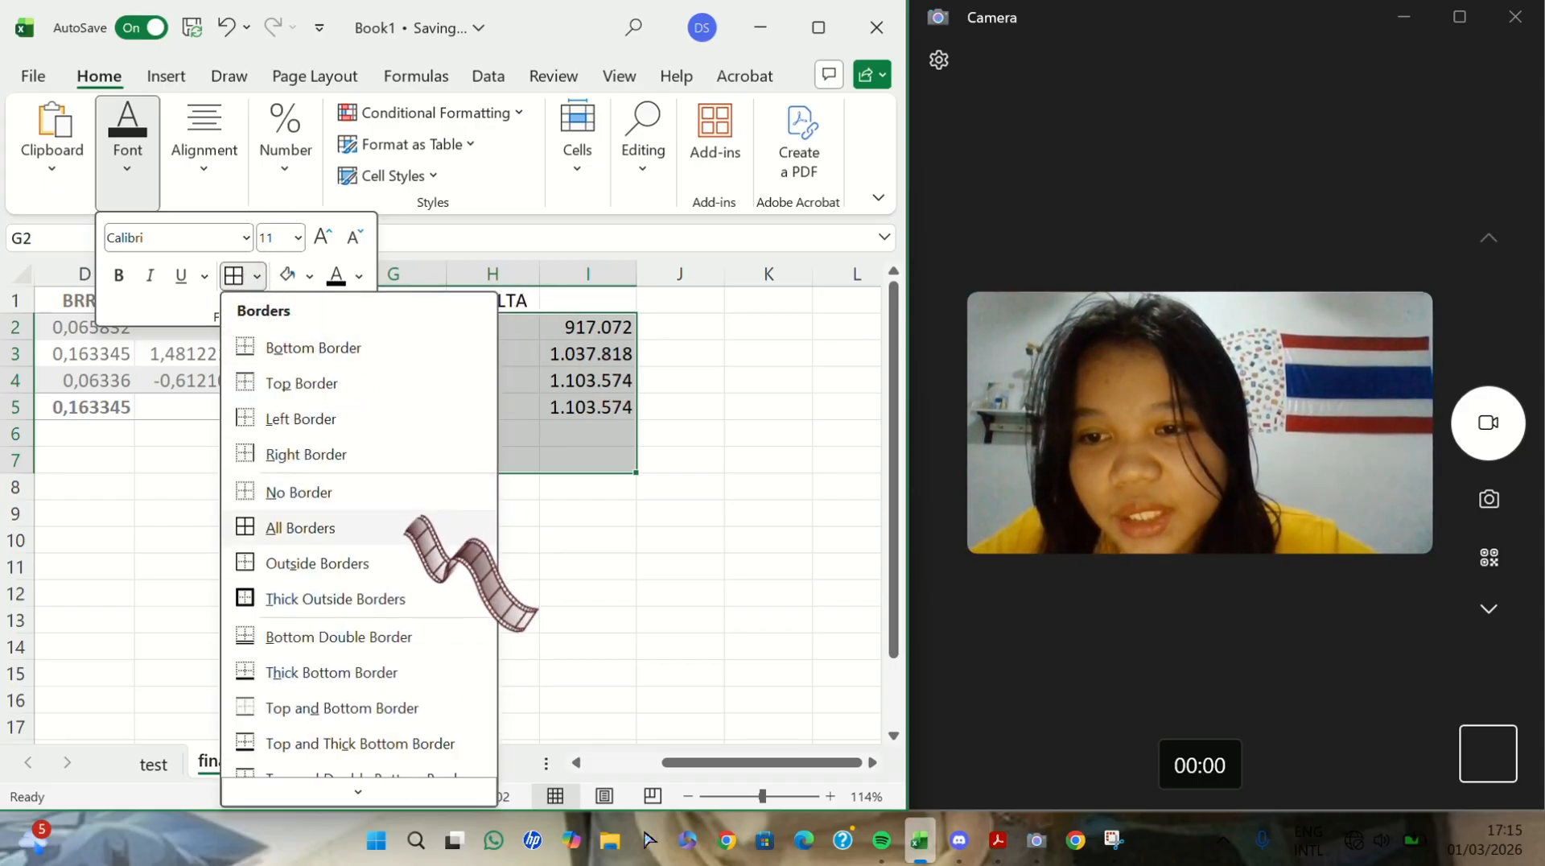
{"action": "left_click", "coordinate": [405, 525]}
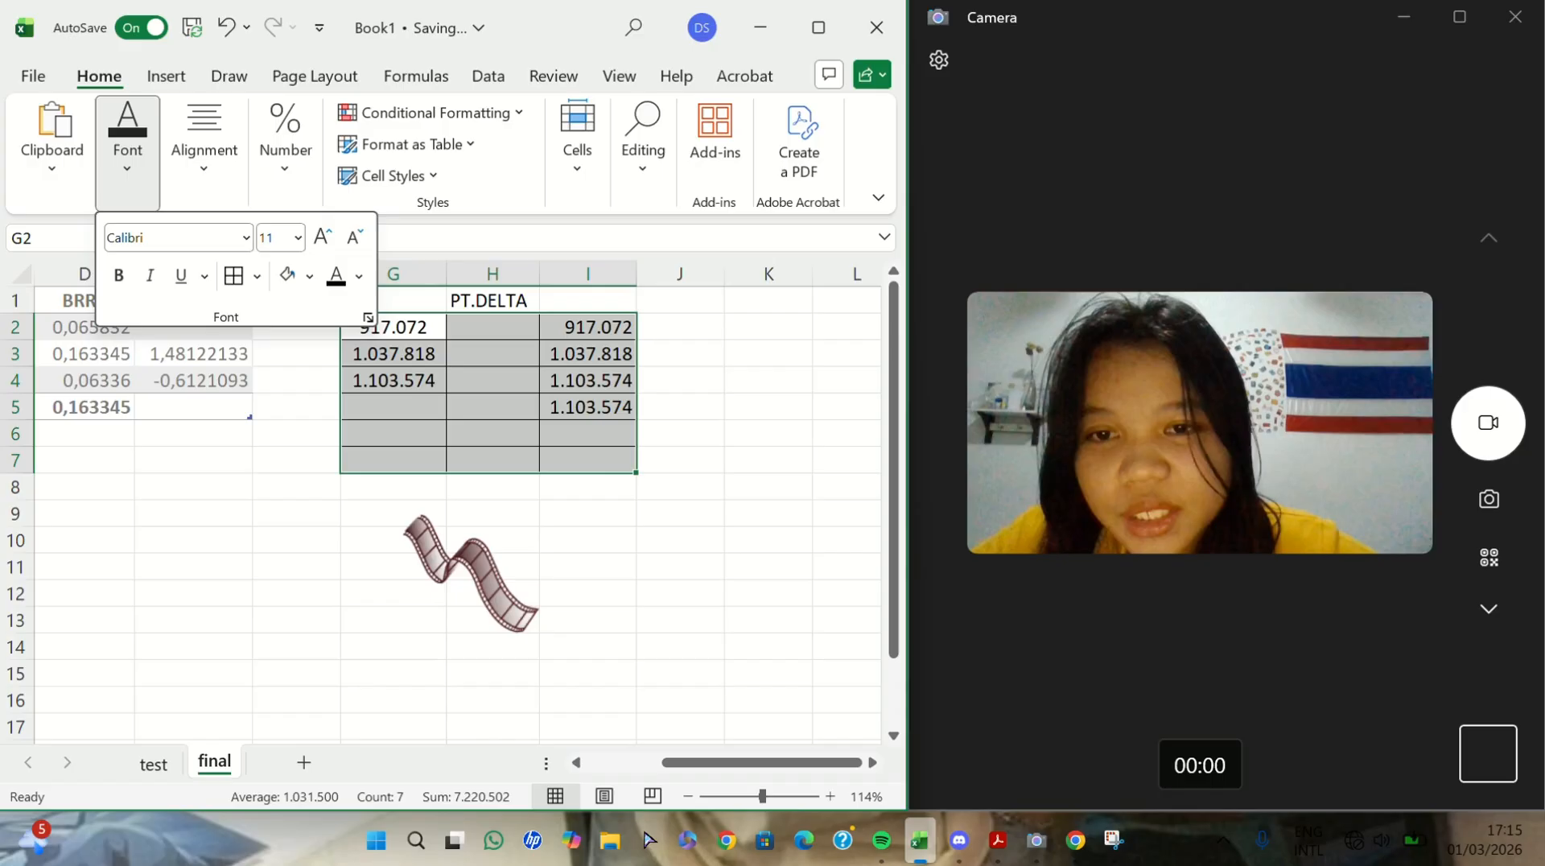
{"action": "left_click", "coordinate": [762, 465]}
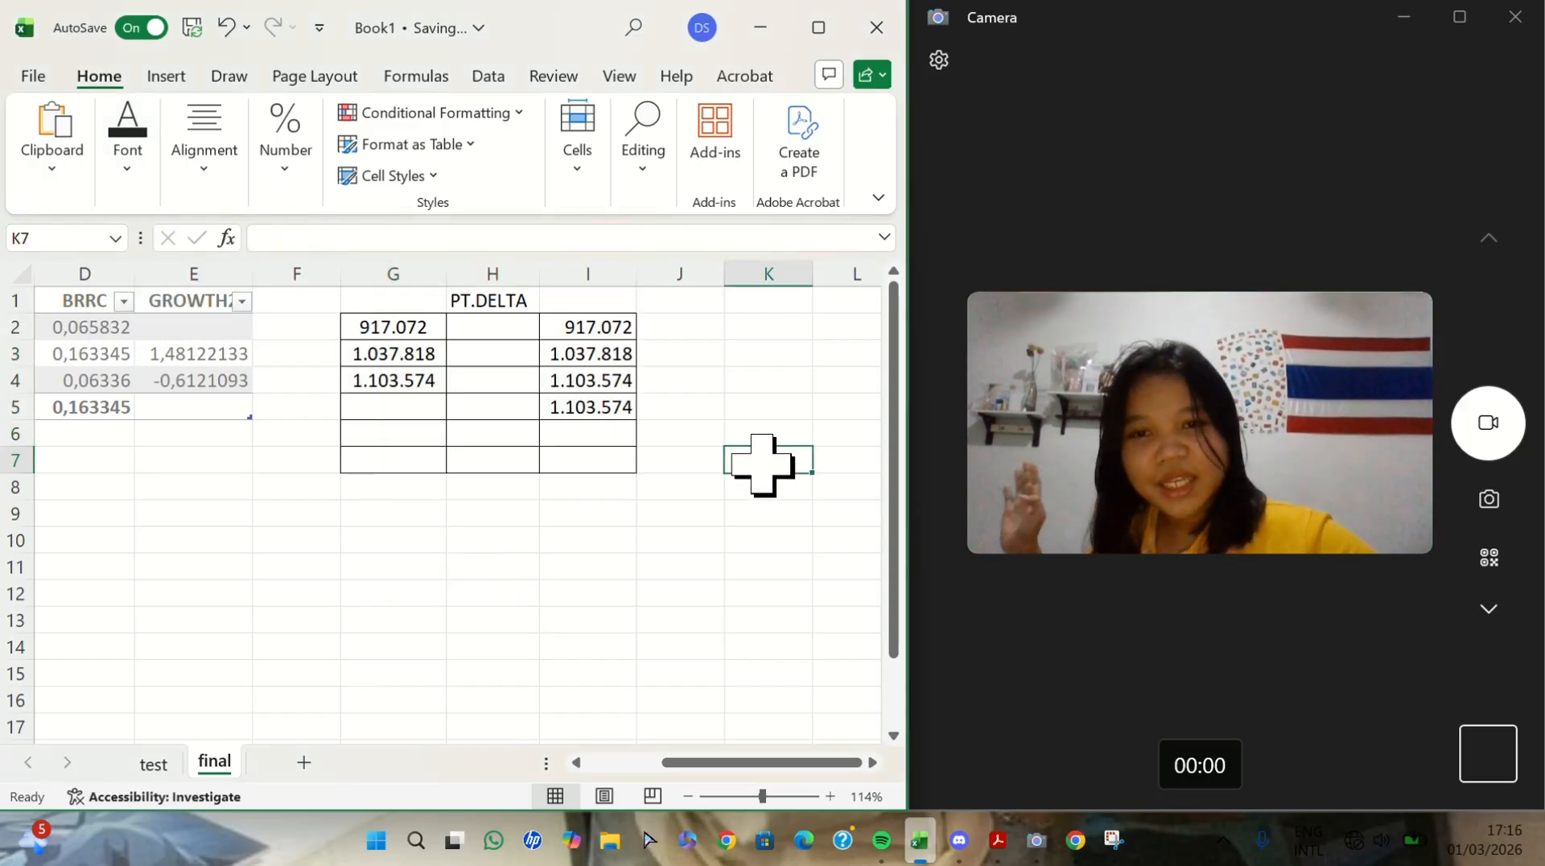
- Center the PT.DELTA heading in H1 horizontally
{"action": "left_click", "coordinate": [508, 306]}
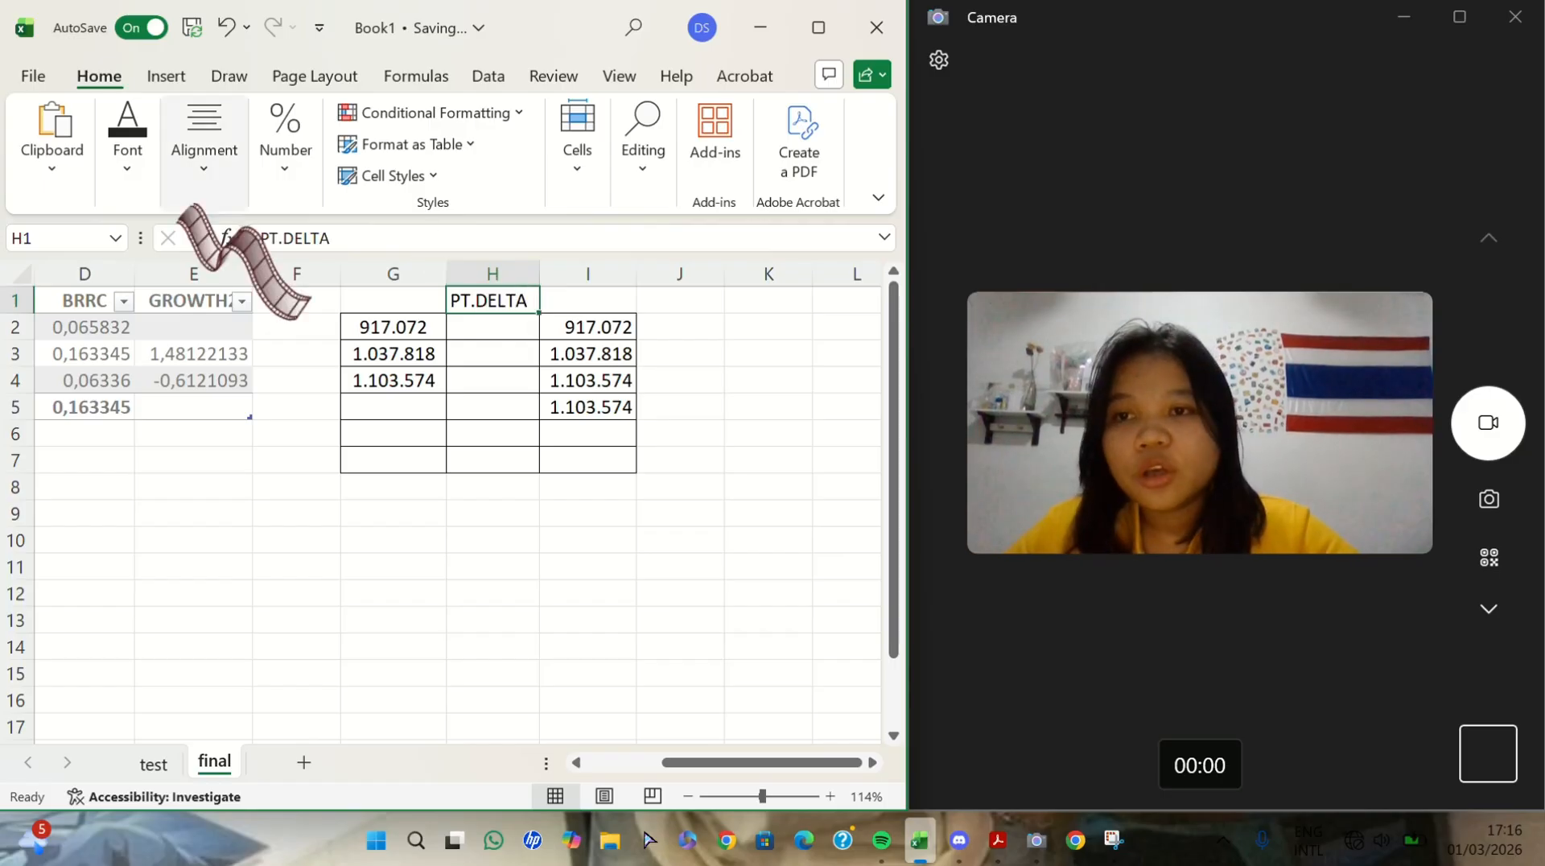
{"action": "left_click", "coordinate": [203, 192]}
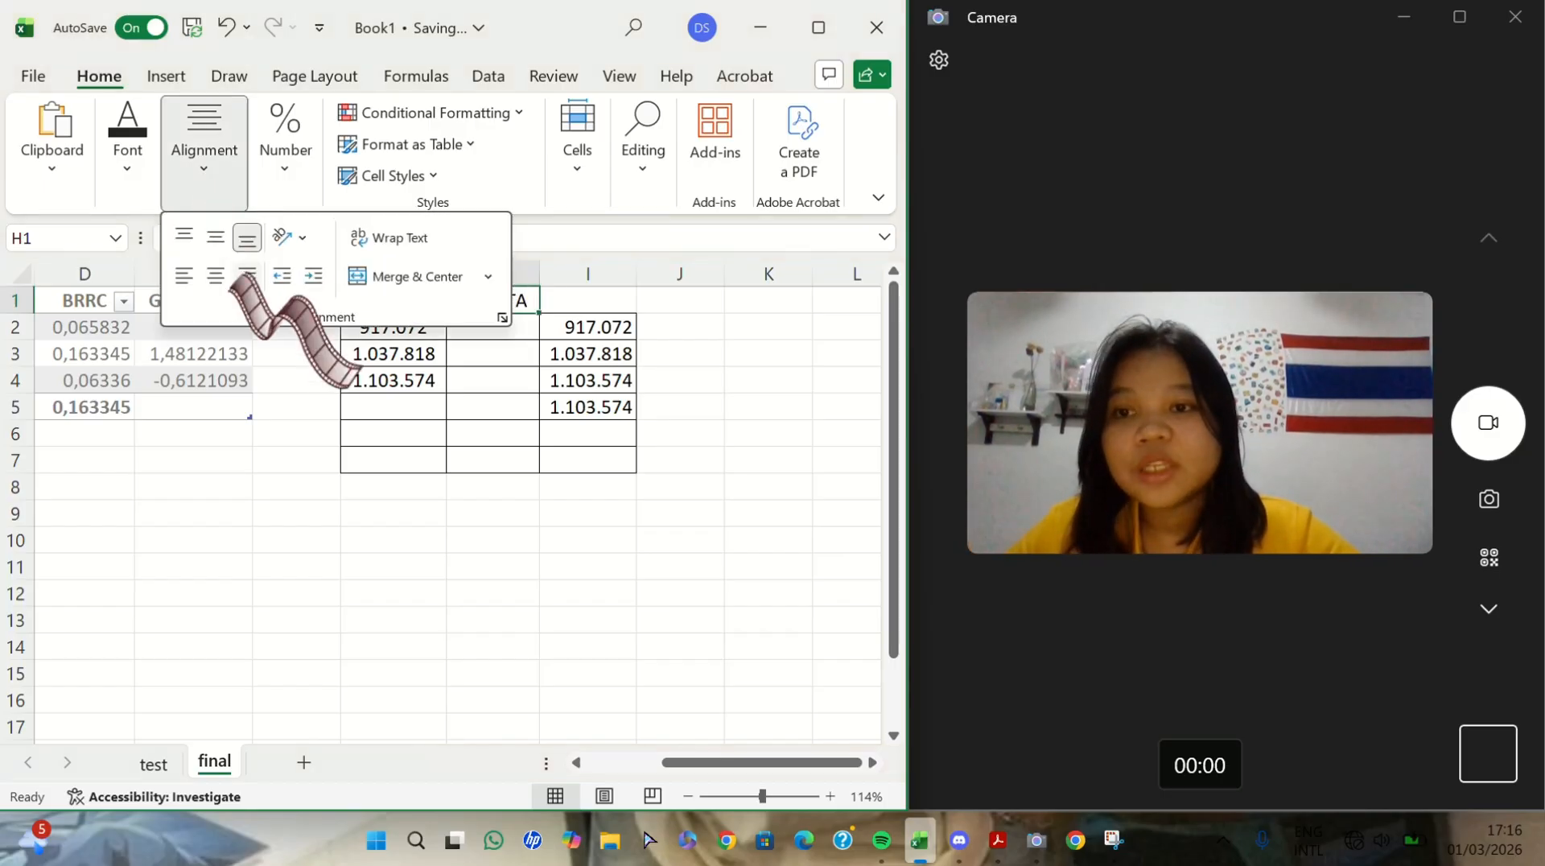
{"action": "left_click", "coordinate": [213, 276]}
{"action": "left_click", "coordinate": [740, 478]}
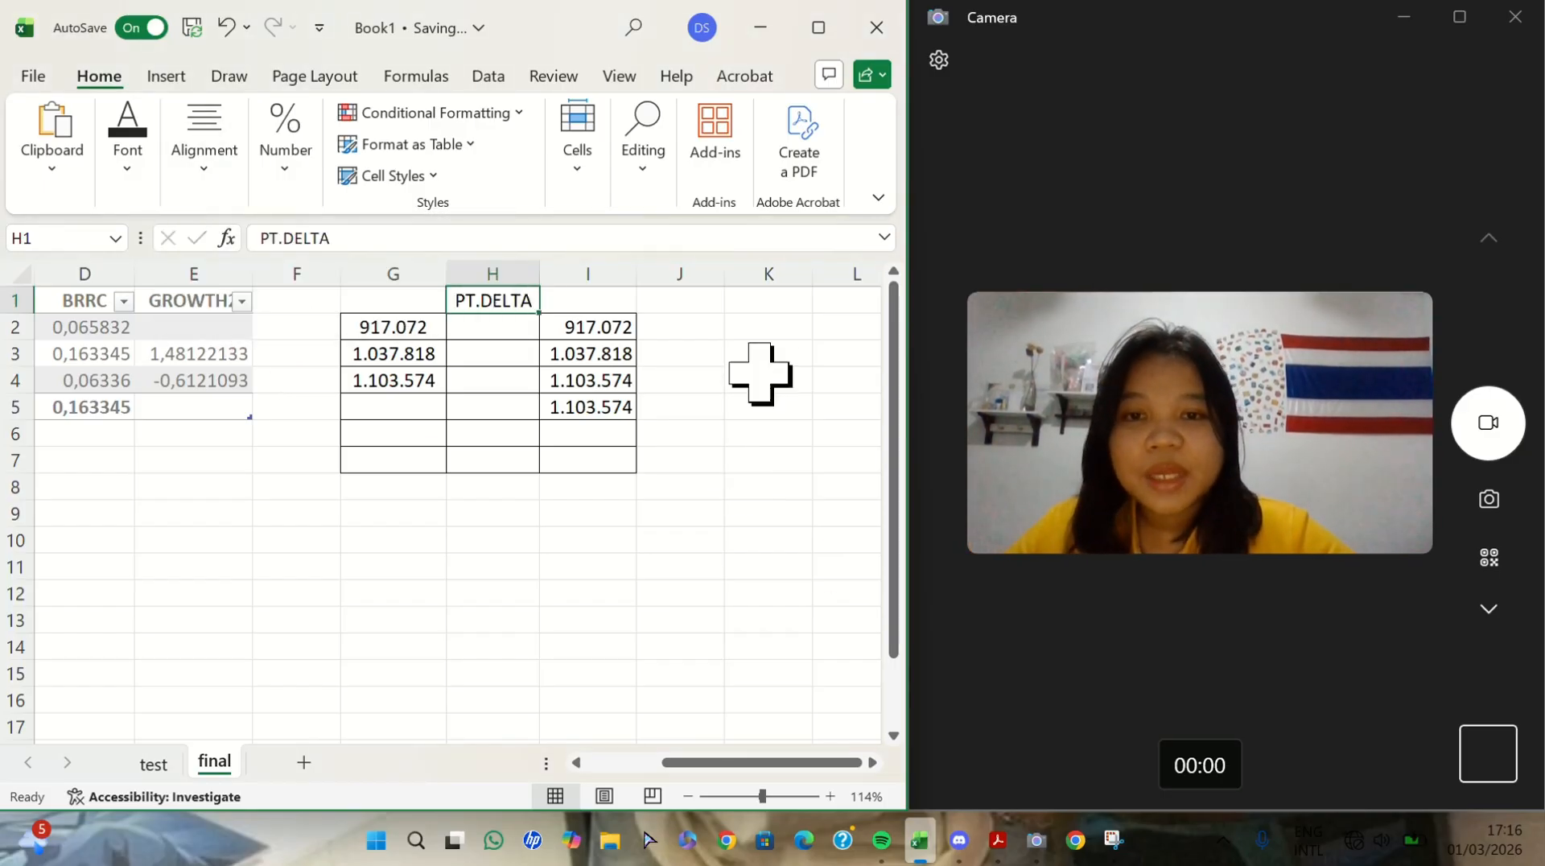
- Enter the horizontally centered heading BRRC in K1 for the second calculation block
{"action": "left_click", "coordinate": [759, 311]}
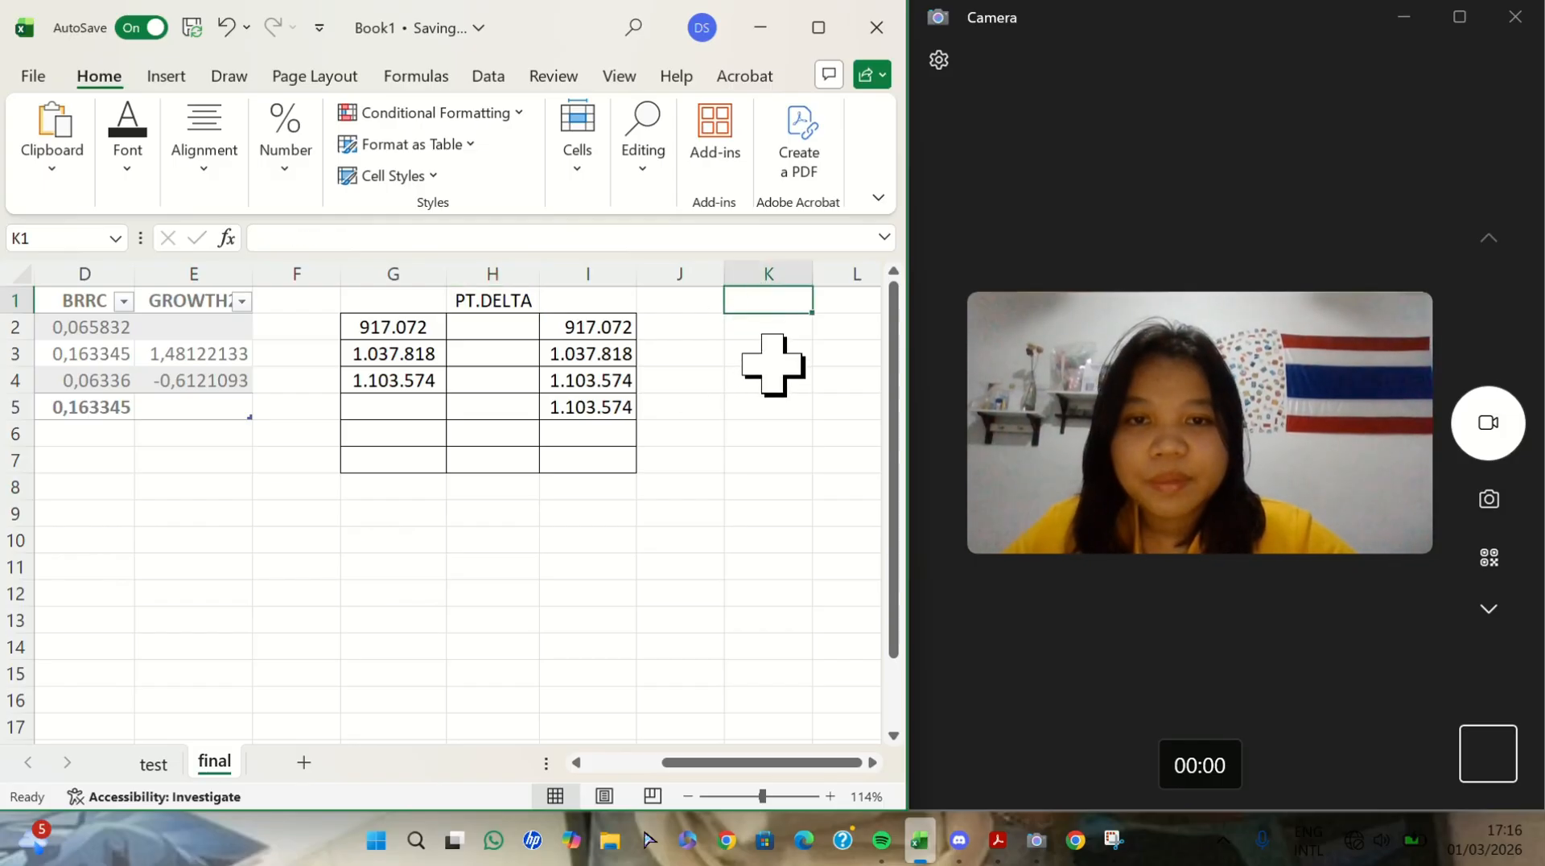
{"action": "left_click", "coordinate": [768, 487]}
{"action": "scroll", "coordinate": [765, 489], "scroll_direction": "left", "scroll_amount": 3}
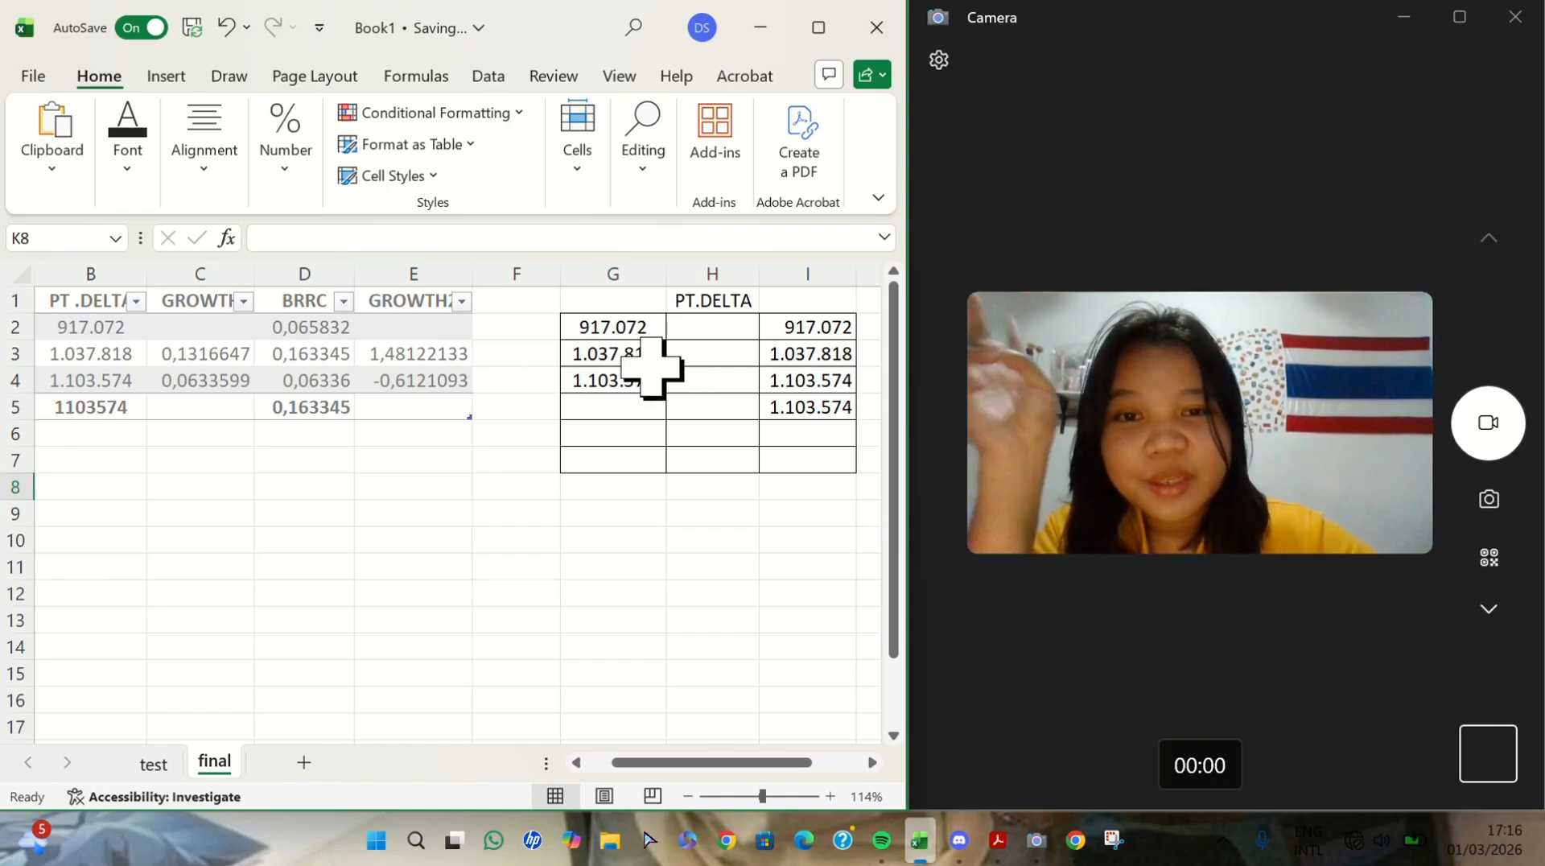
{"action": "scroll", "coordinate": [655, 369], "scroll_direction": "right", "scroll_amount": 2}
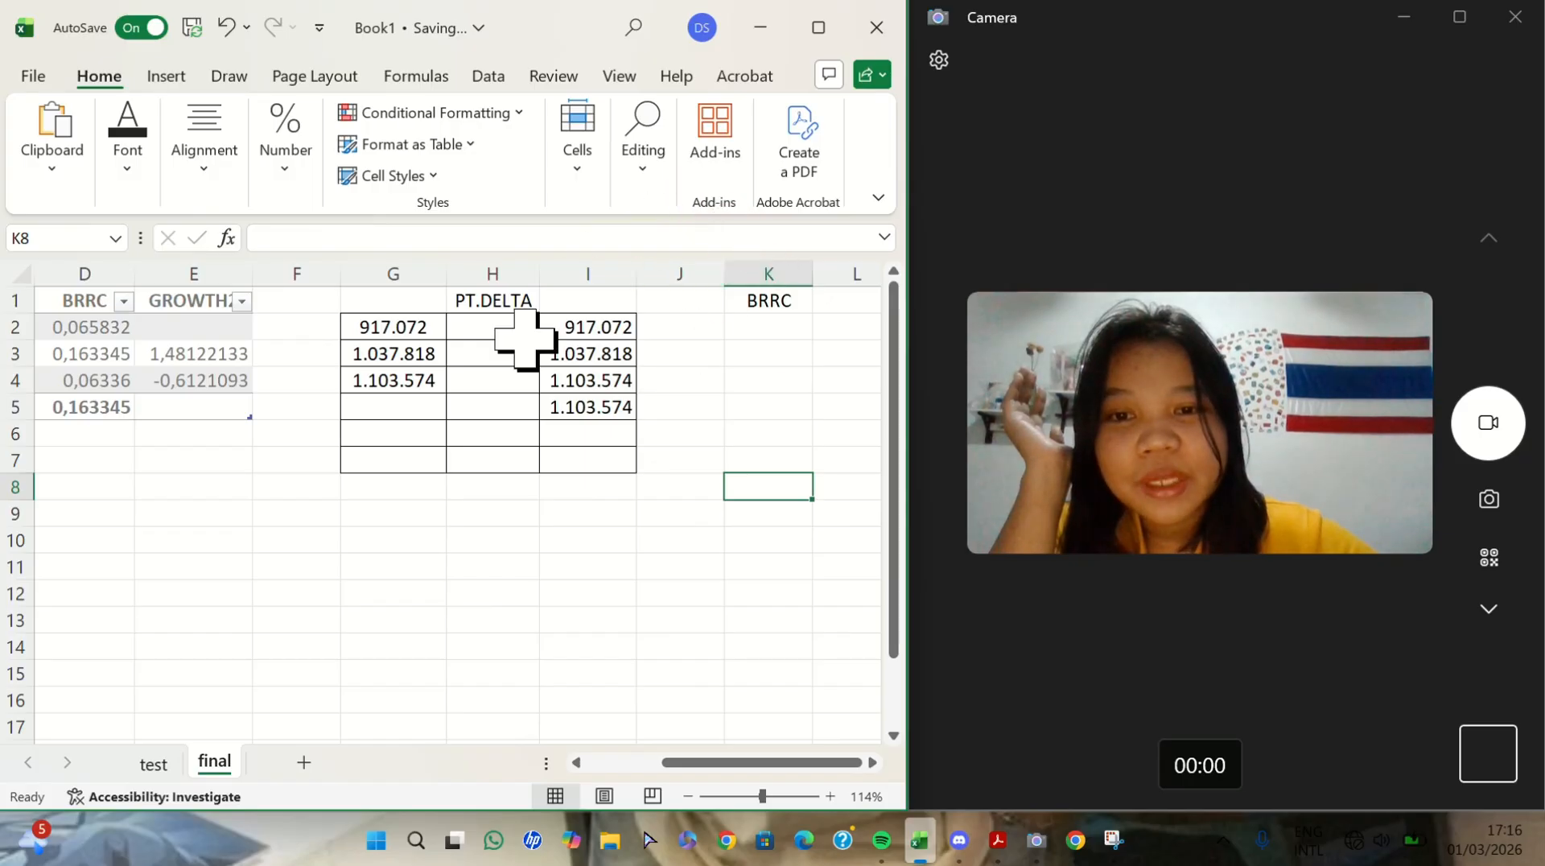
- Enter the BRRC figures 0,065832, 0,163345 and 0,06336 in cells J2:J4
{"action": "scroll", "coordinate": [552, 453], "scroll_direction": "left", "scroll_amount": 2}
{"action": "scroll", "coordinate": [559, 448], "scroll_direction": "right", "scroll_amount": 1}
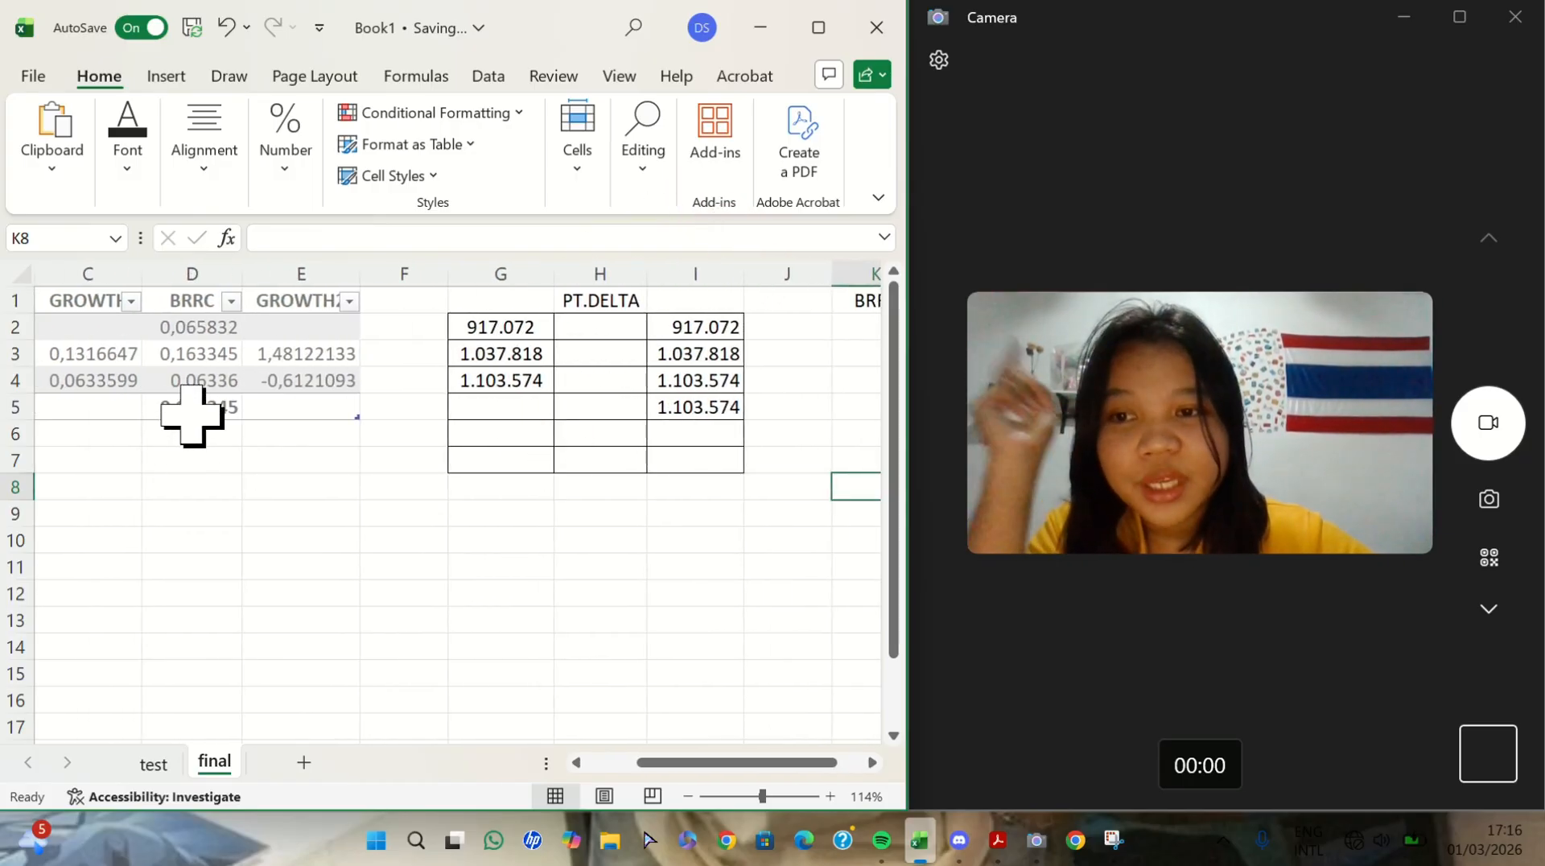
{"action": "left_click", "coordinate": [787, 327]}
{"action": "type", "text": "0,065832"}
{"action": "key", "text": "Return"}
{"action": "type", "text": "0,163345"}
- Enter the BRRC figures 0,065832, 0,163345, 0,06336 and 0,163345 in cells L2:L5
{"action": "key", "text": "Return"}
{"action": "type", "text": "0,06336"}
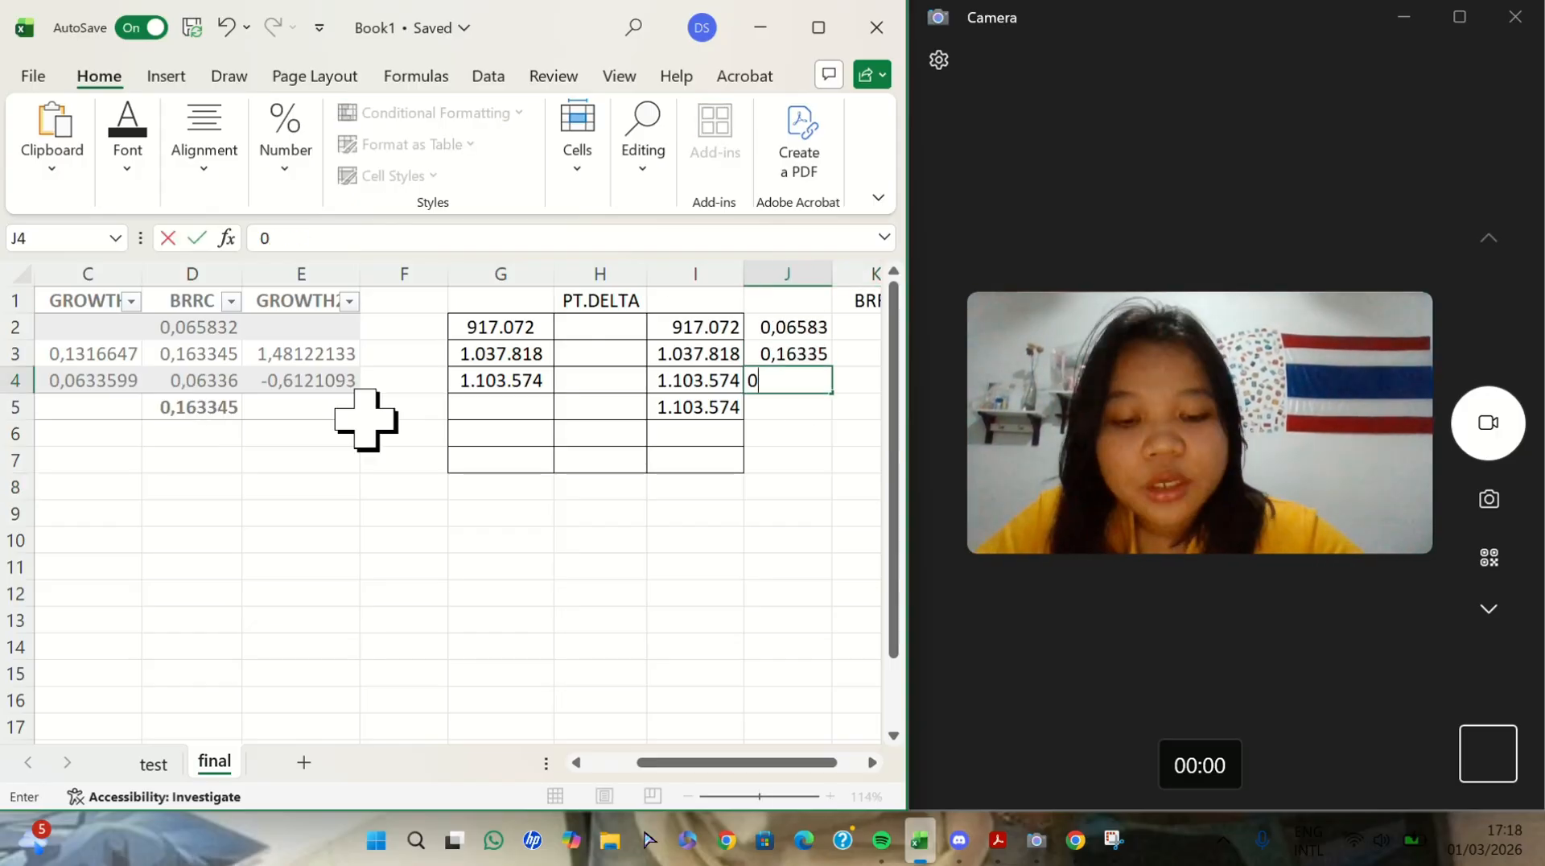
{"action": "left_click_drag", "start_coordinate": [396, 300], "coordinate": [407, 359]}
{"action": "left_click", "coordinate": [698, 540]}
{"action": "left_click", "coordinate": [659, 327]}
{"action": "type", "text": "0,065832"}
{"action": "key", "text": "Return"}
{"action": "type", "text": "0,1633450,063360,163345"}
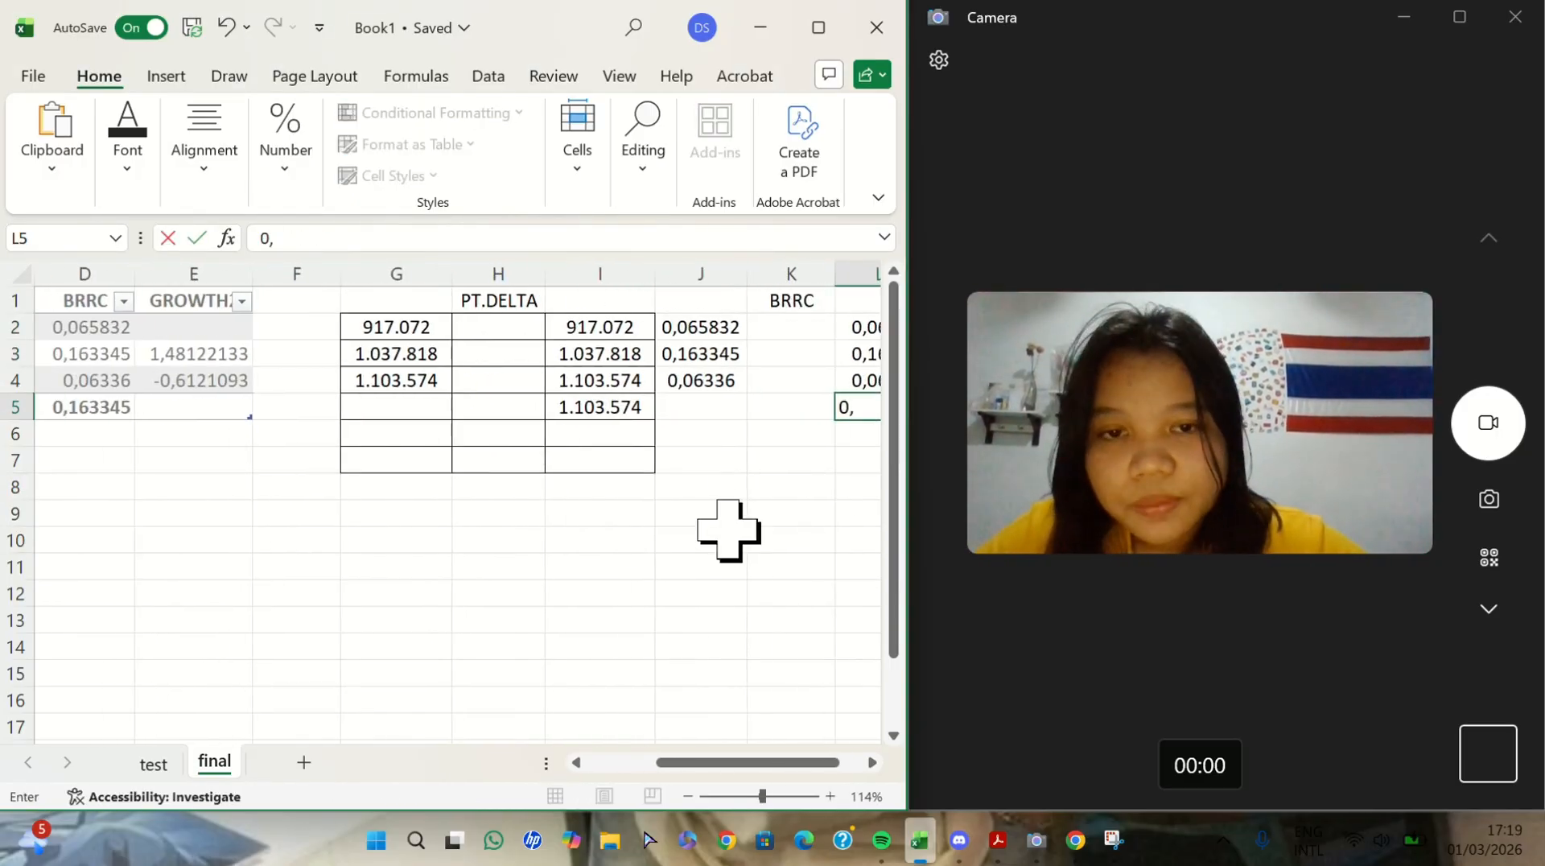
- Apply borders to the BRRC calculation block J2:L7 and adjust its column widths
{"action": "left_click_drag", "start_coordinate": [714, 272], "coordinate": [723, 272]}
{"action": "left_click_drag", "start_coordinate": [484, 327], "coordinate": [691, 461]}
{"action": "left_click", "coordinate": [128, 153]}
{"action": "left_click", "coordinate": [233, 275]}
{"action": "left_click_drag", "start_coordinate": [729, 274], "coordinate": [735, 274]}
- Fill the PT.DELTA block G1:I7 with the theme color Gray, Background 2, Darker 25%
{"action": "left_click_drag", "start_coordinate": [179, 301], "coordinate": [381, 461]}
{"action": "left_click", "coordinate": [121, 172]}
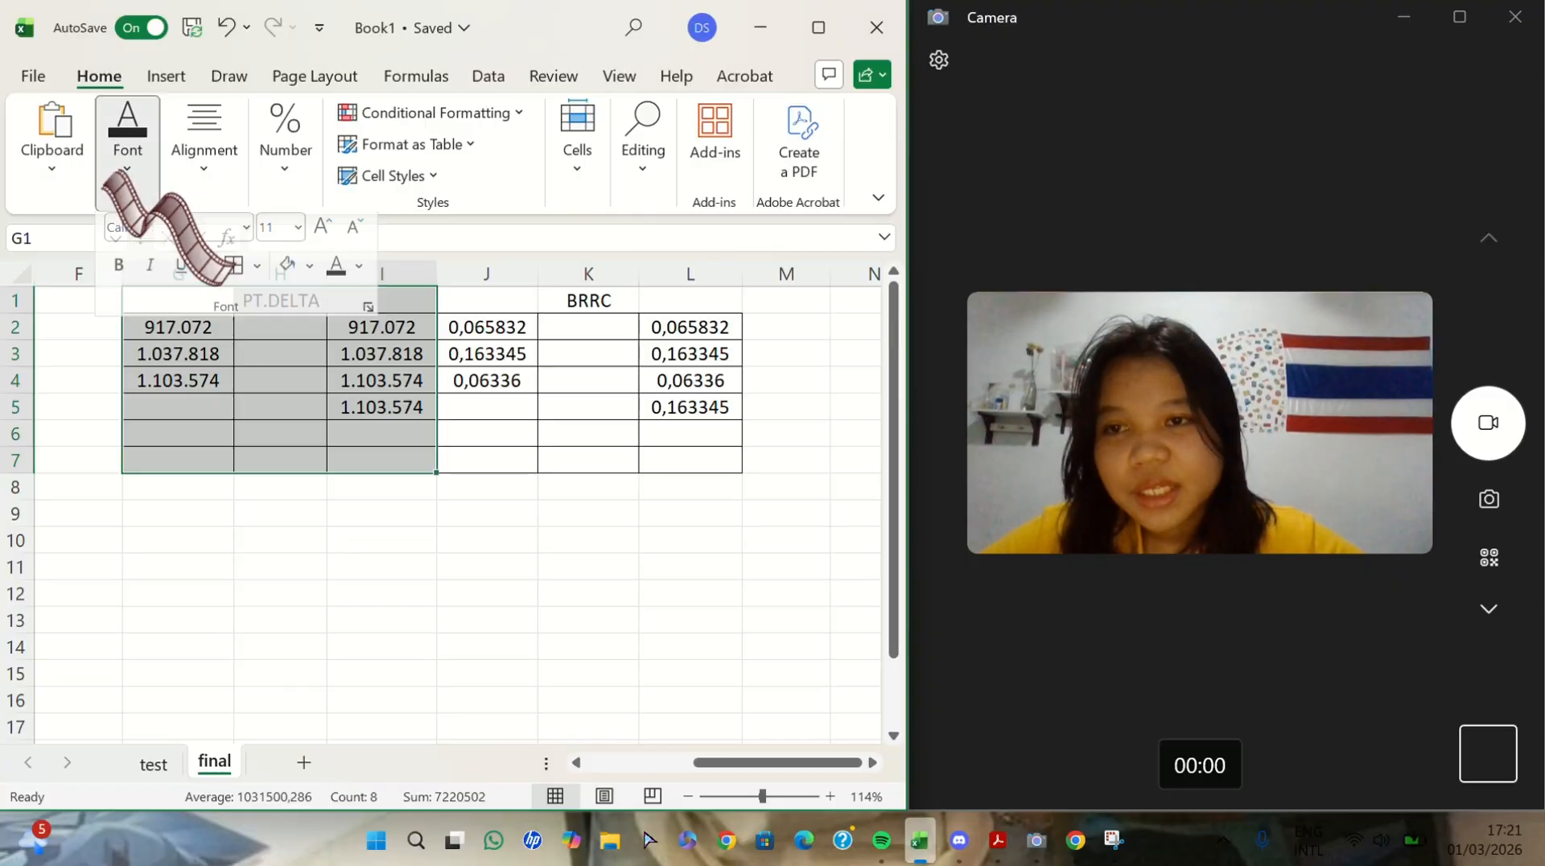
{"action": "left_click", "coordinate": [309, 275]}
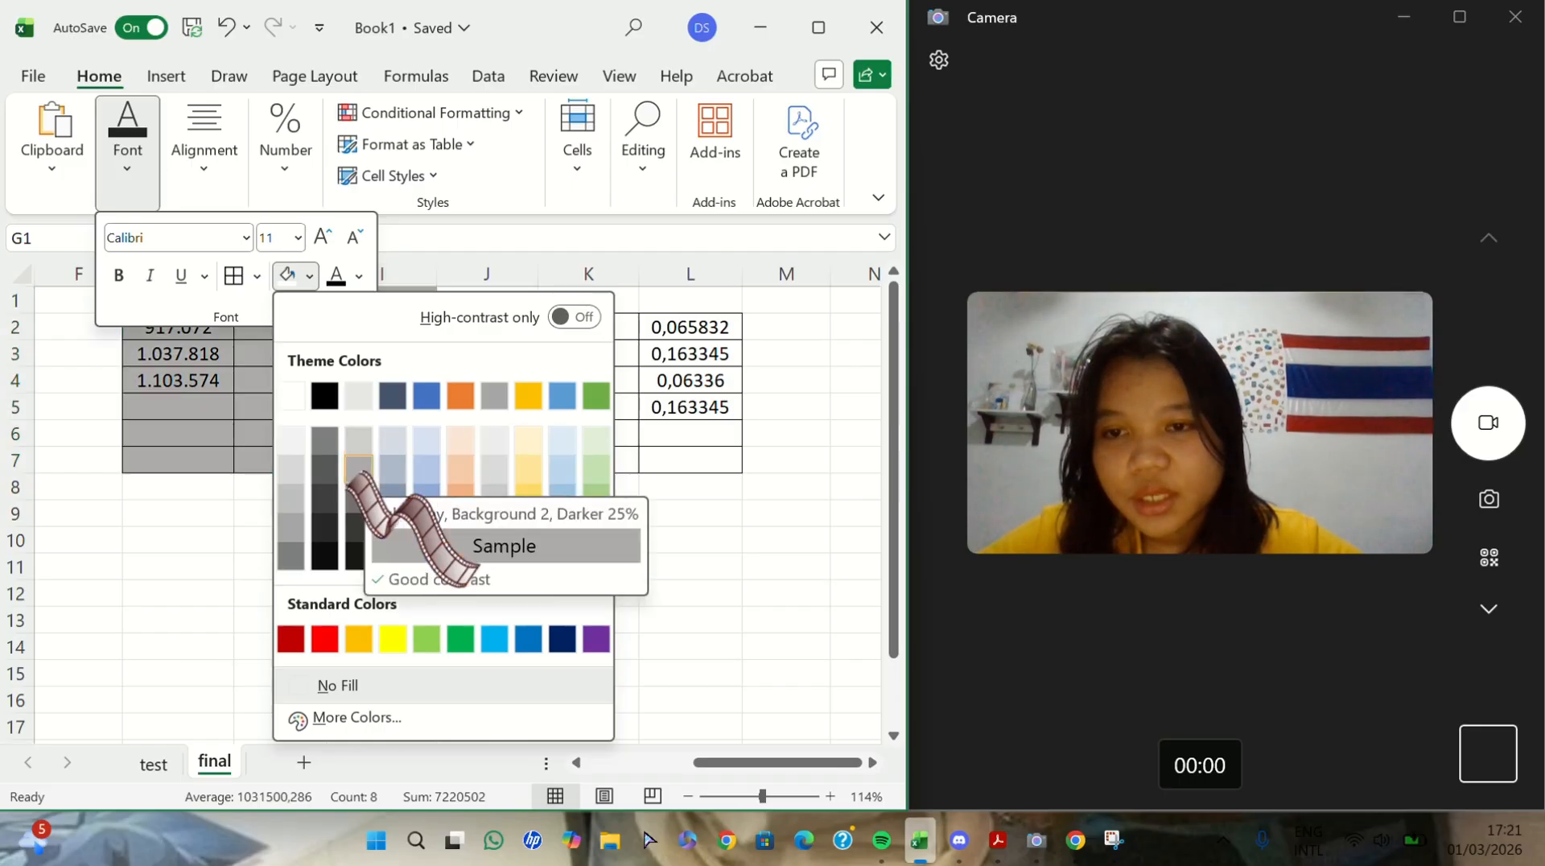
{"action": "left_click", "coordinate": [351, 475]}
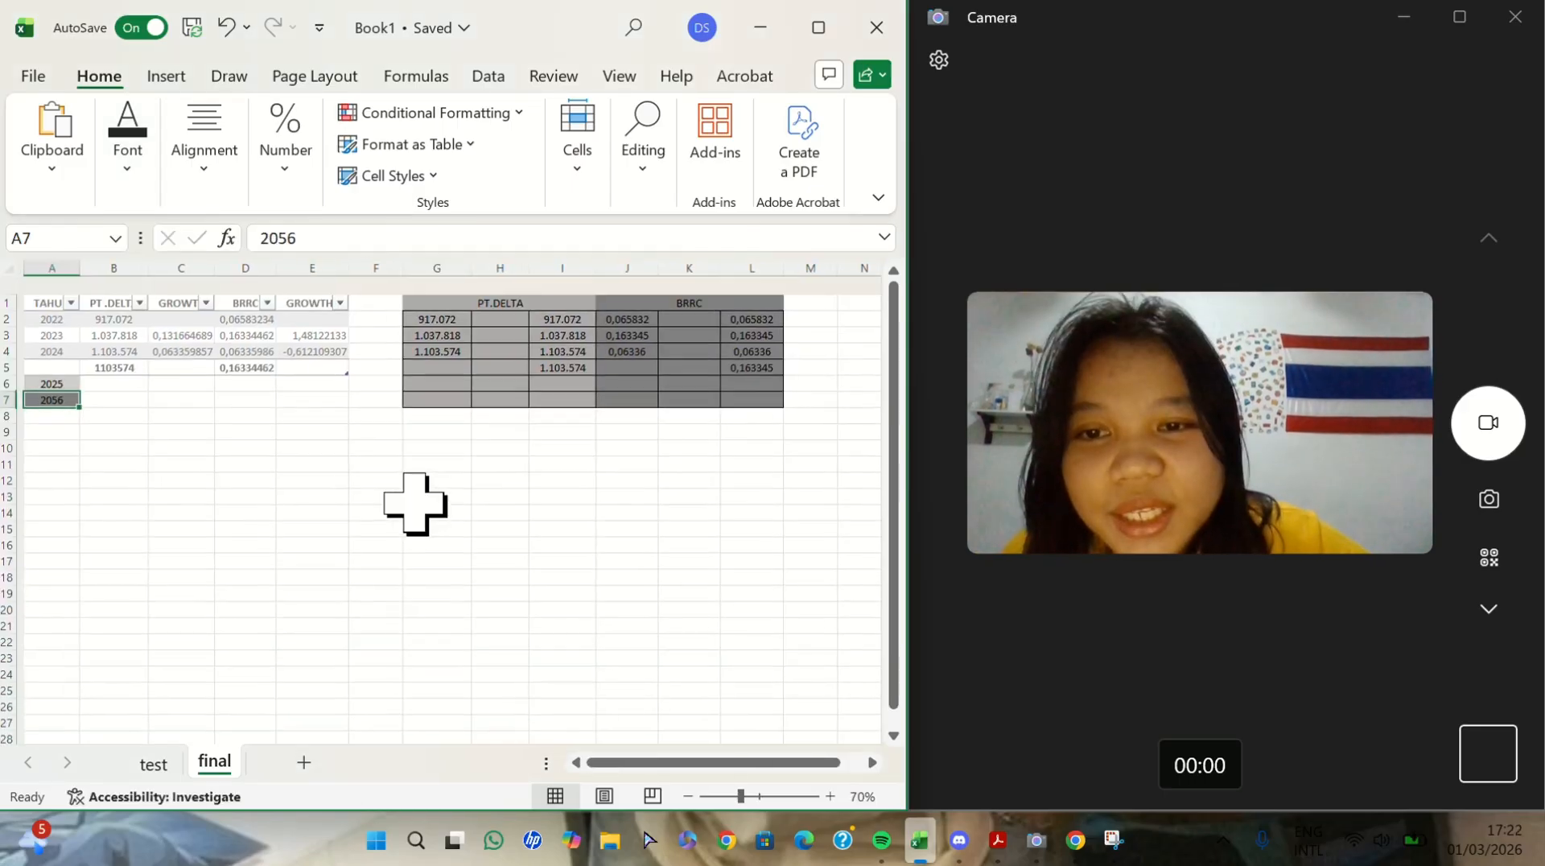
- Enter =LOGEST(G2:G4) in G6 for the three PT.DELTA figures and check the result cells G6:H6
{"action": "scroll", "coordinate": [415, 504], "scroll_direction": "up", "scroll_amount": 3}
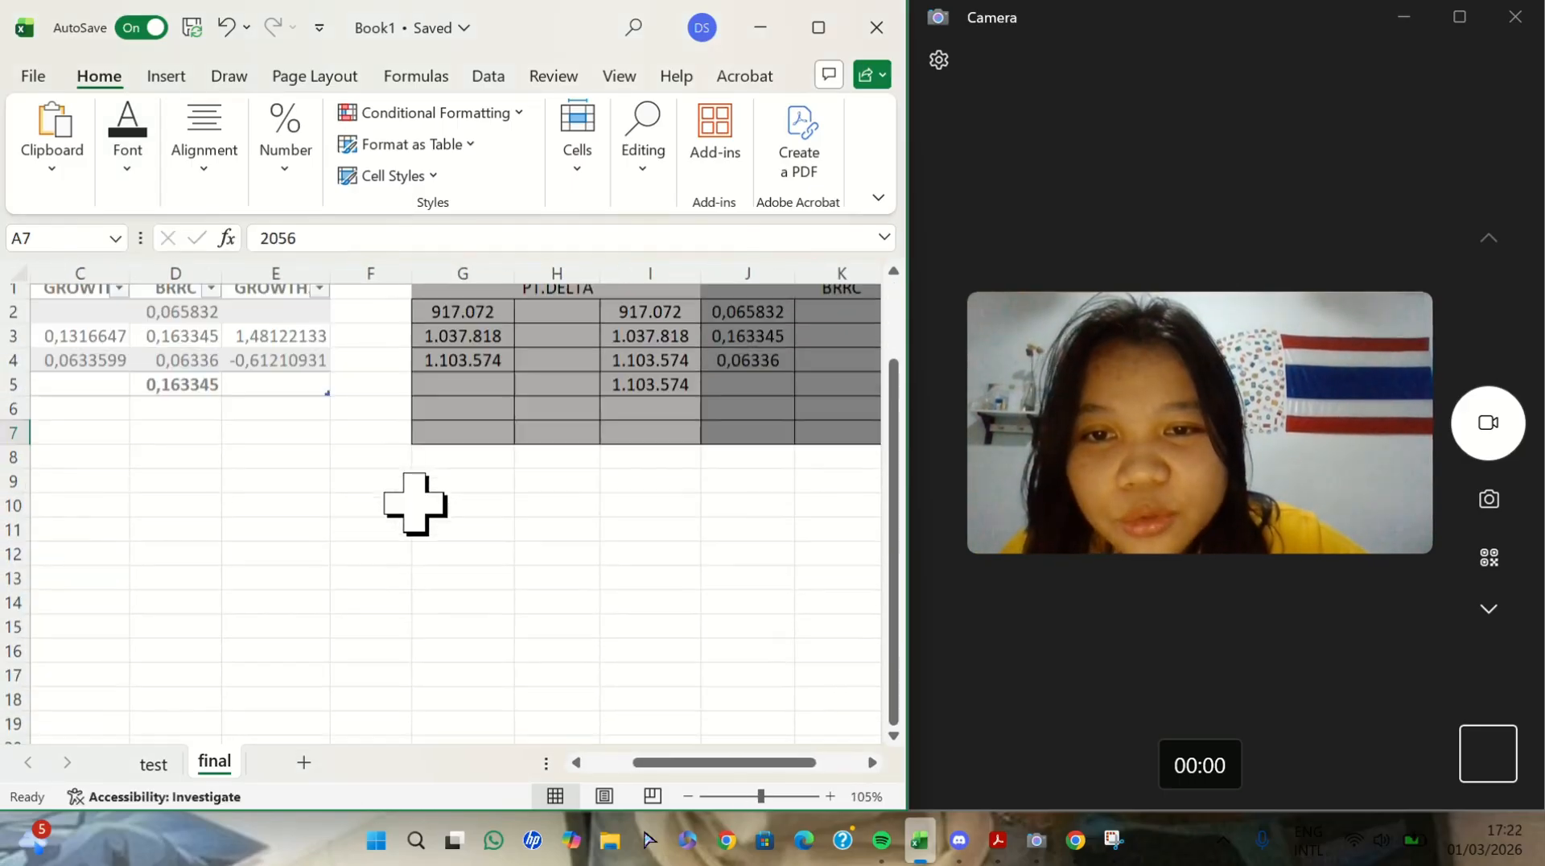
{"action": "scroll", "coordinate": [576, 507], "scroll_direction": "up", "scroll_amount": 6}
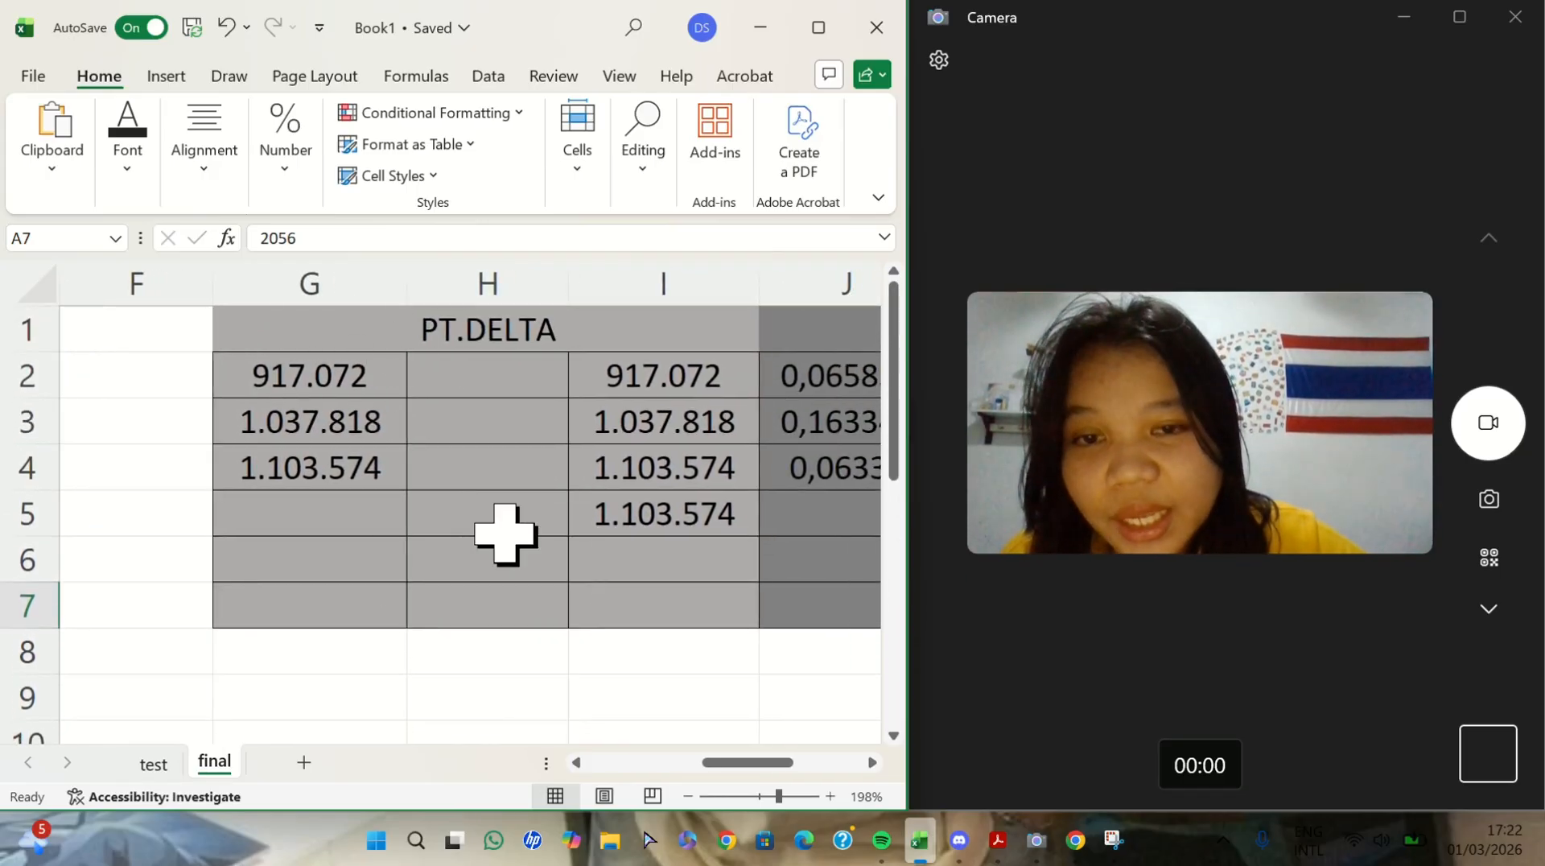
{"action": "left_click", "coordinate": [278, 567]}
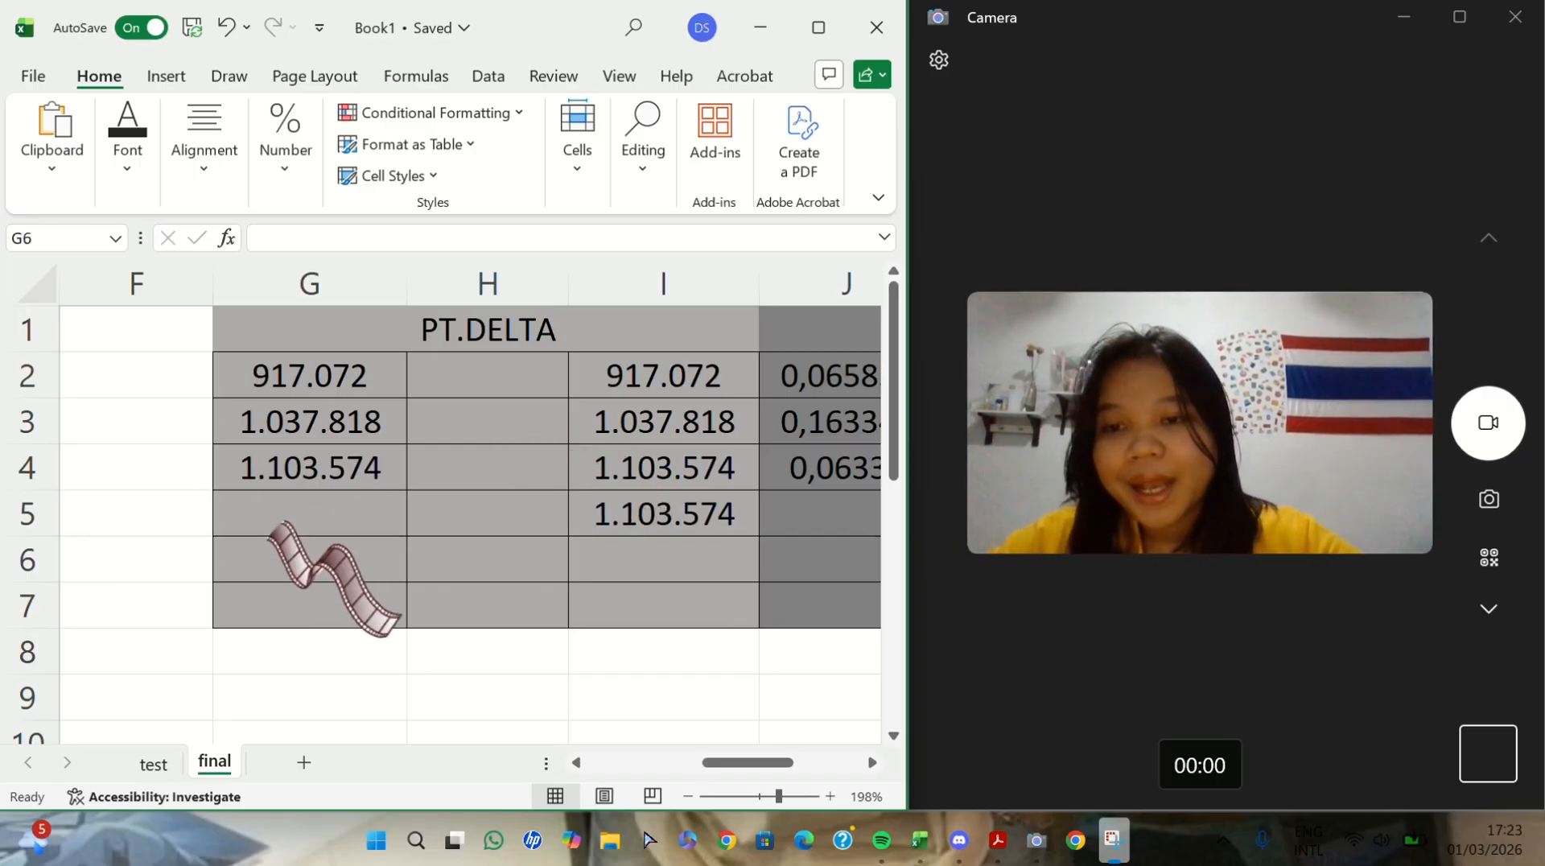
{"action": "left_click", "coordinate": [287, 561]}
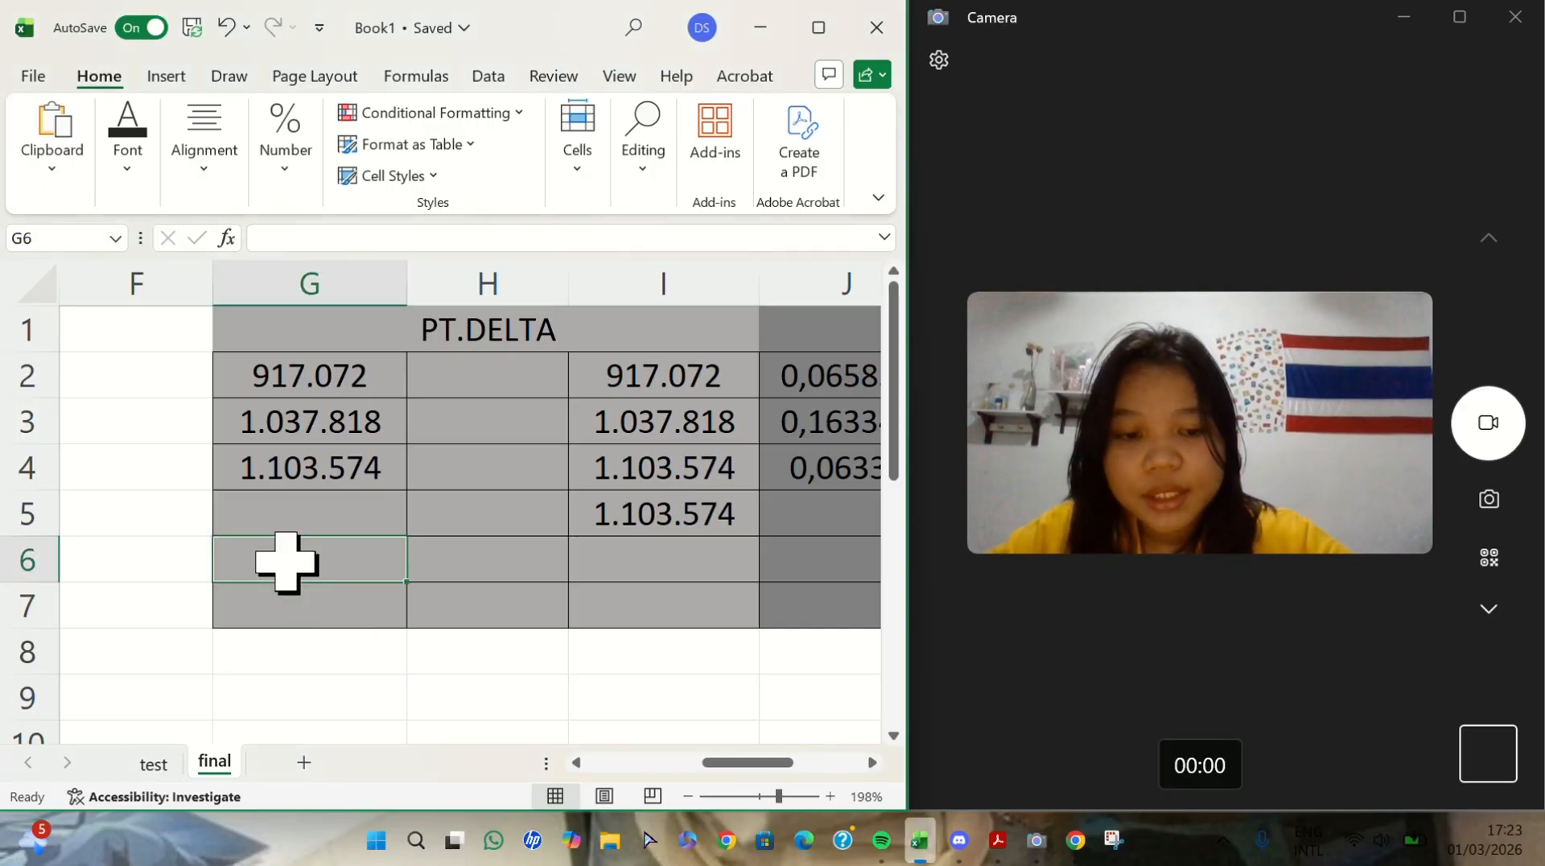
{"action": "type", "text": "="}
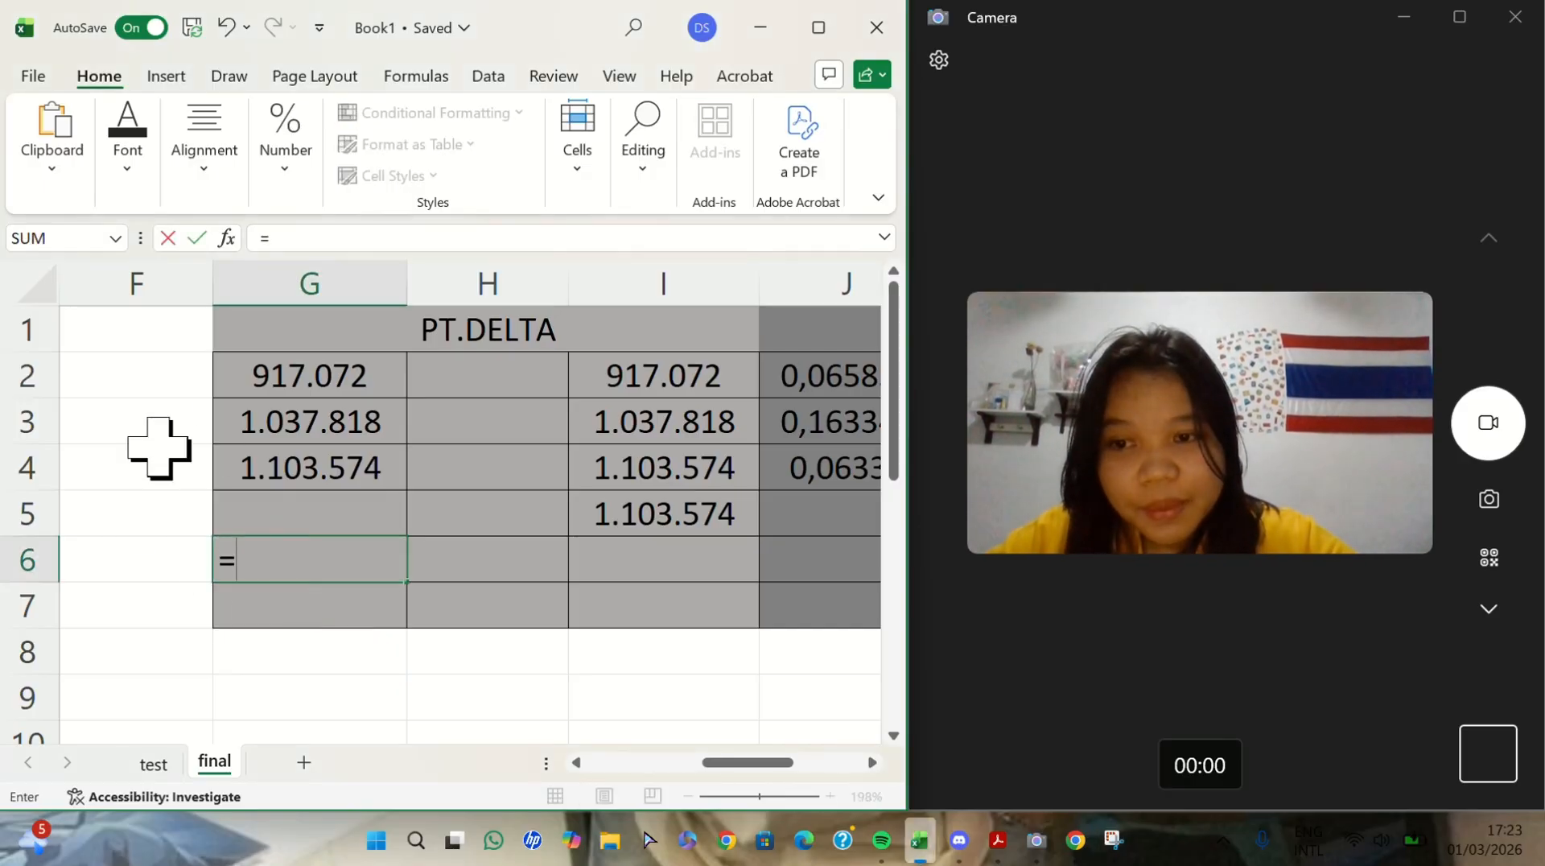
{"action": "type", "text": "LOG"}
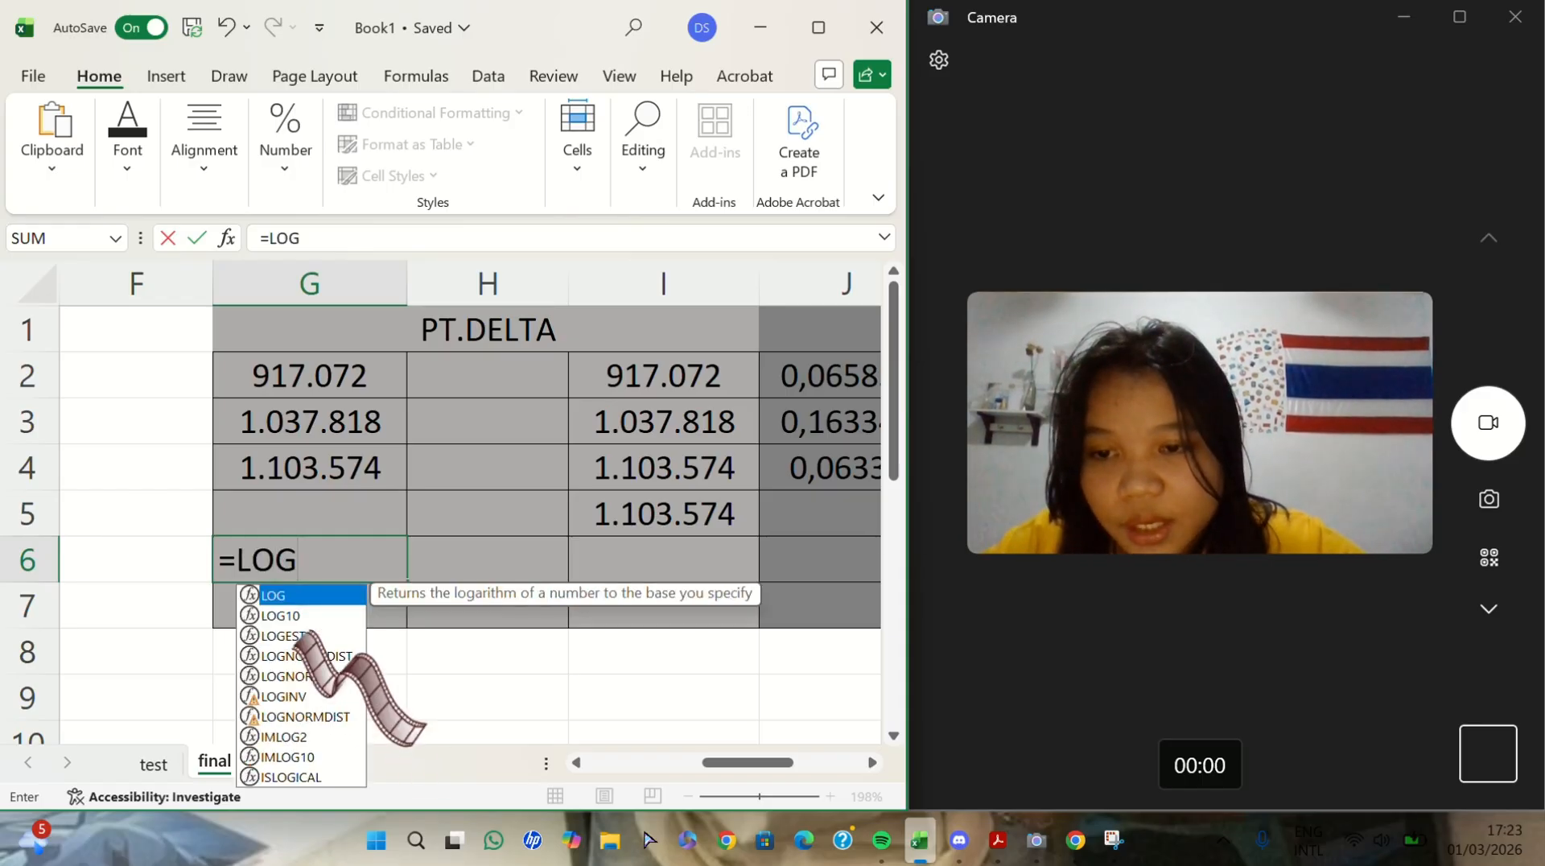
{"action": "double_click", "coordinate": [281, 636]}
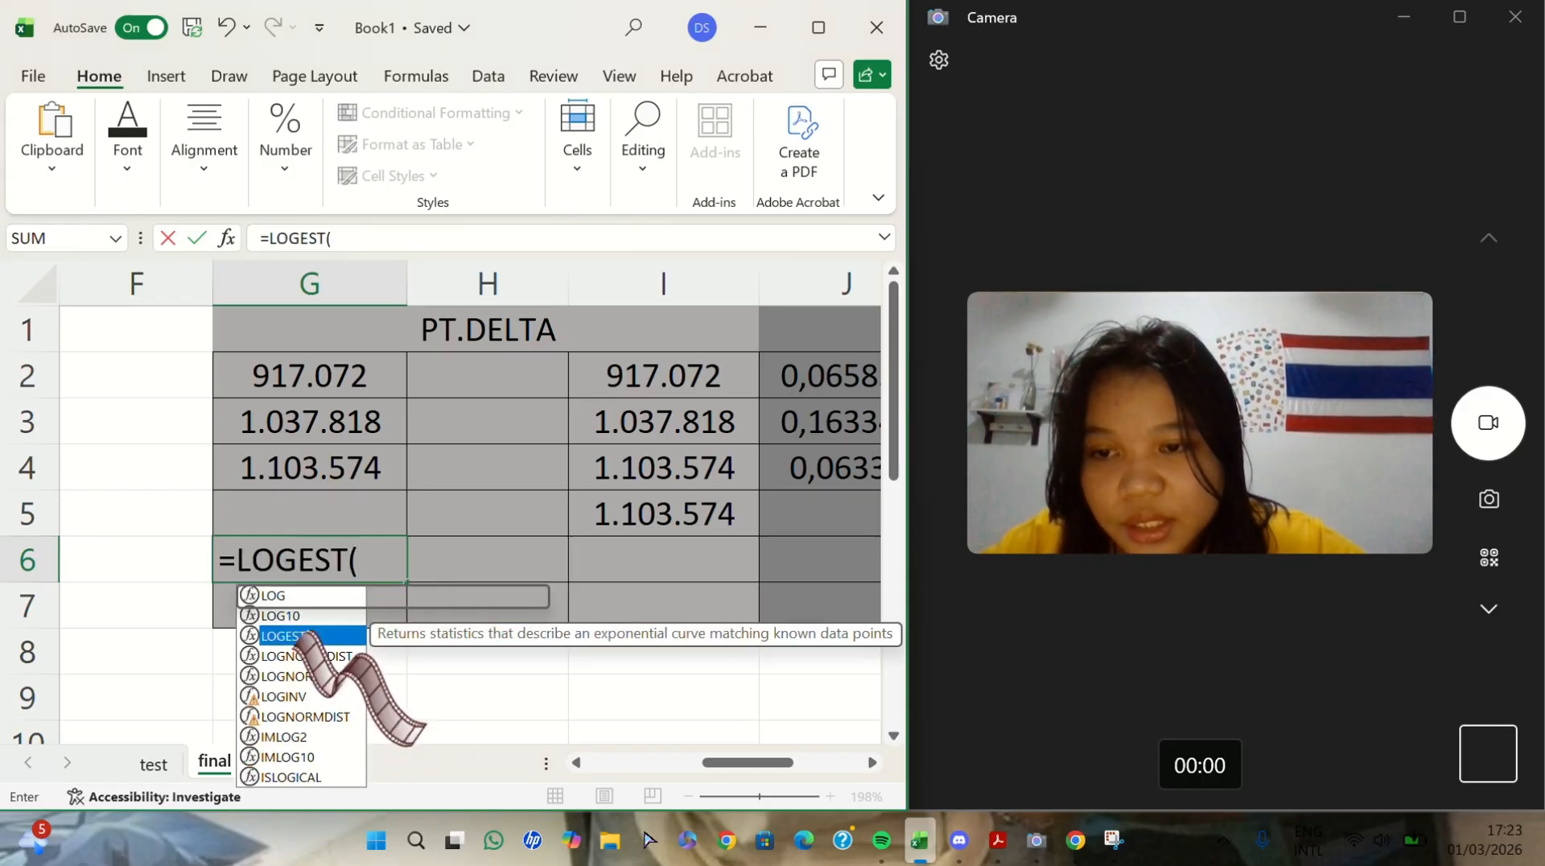
{"action": "left_click", "coordinate": [356, 372]}
{"action": "left_click_drag", "start_coordinate": [357, 372], "coordinate": [359, 451]}
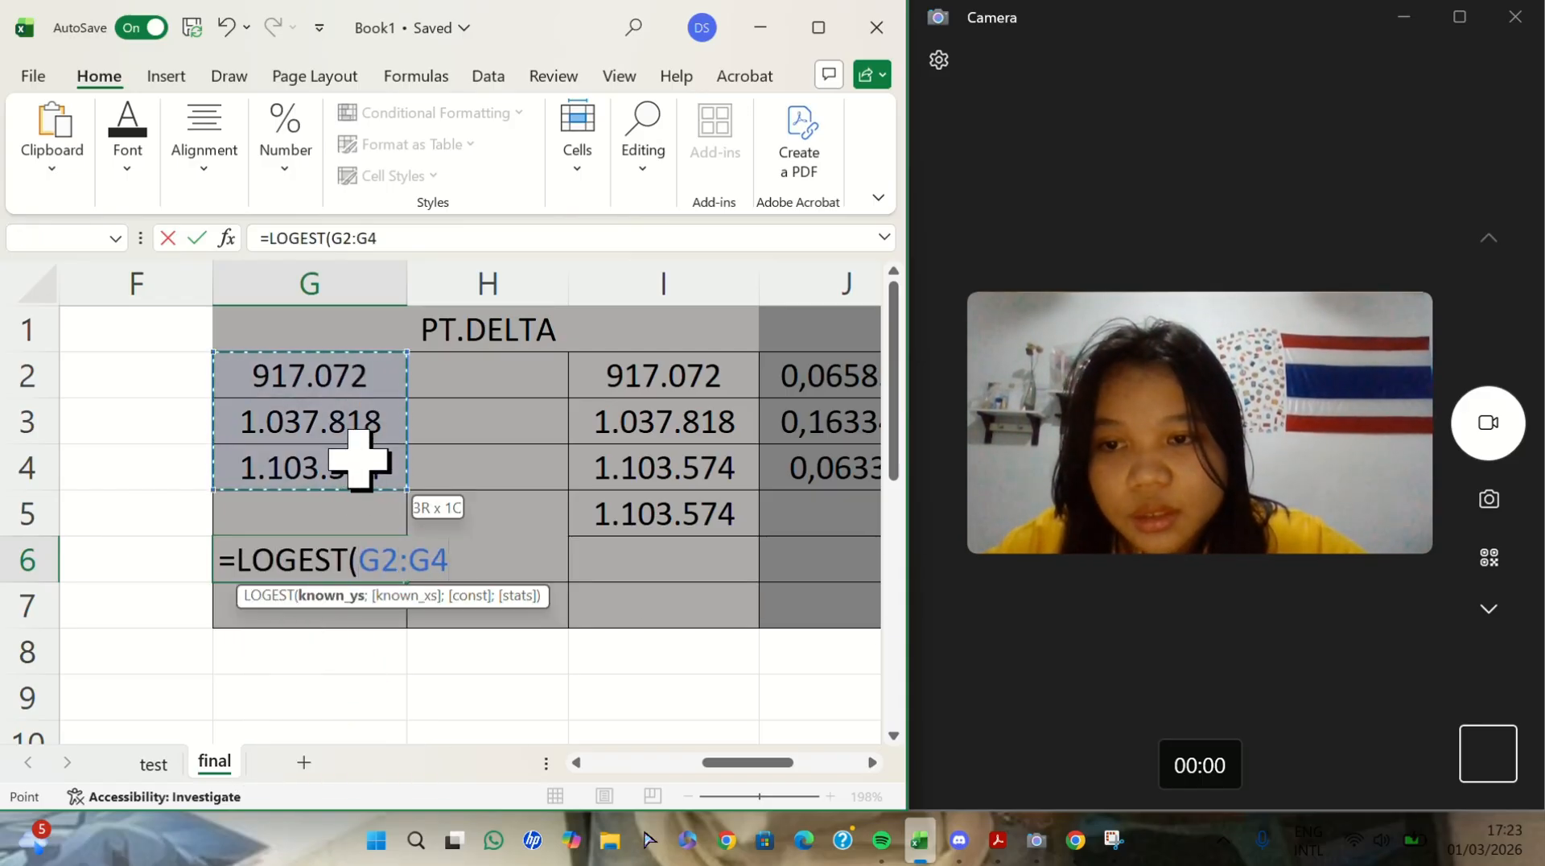
{"action": "key", "text": "Return"}
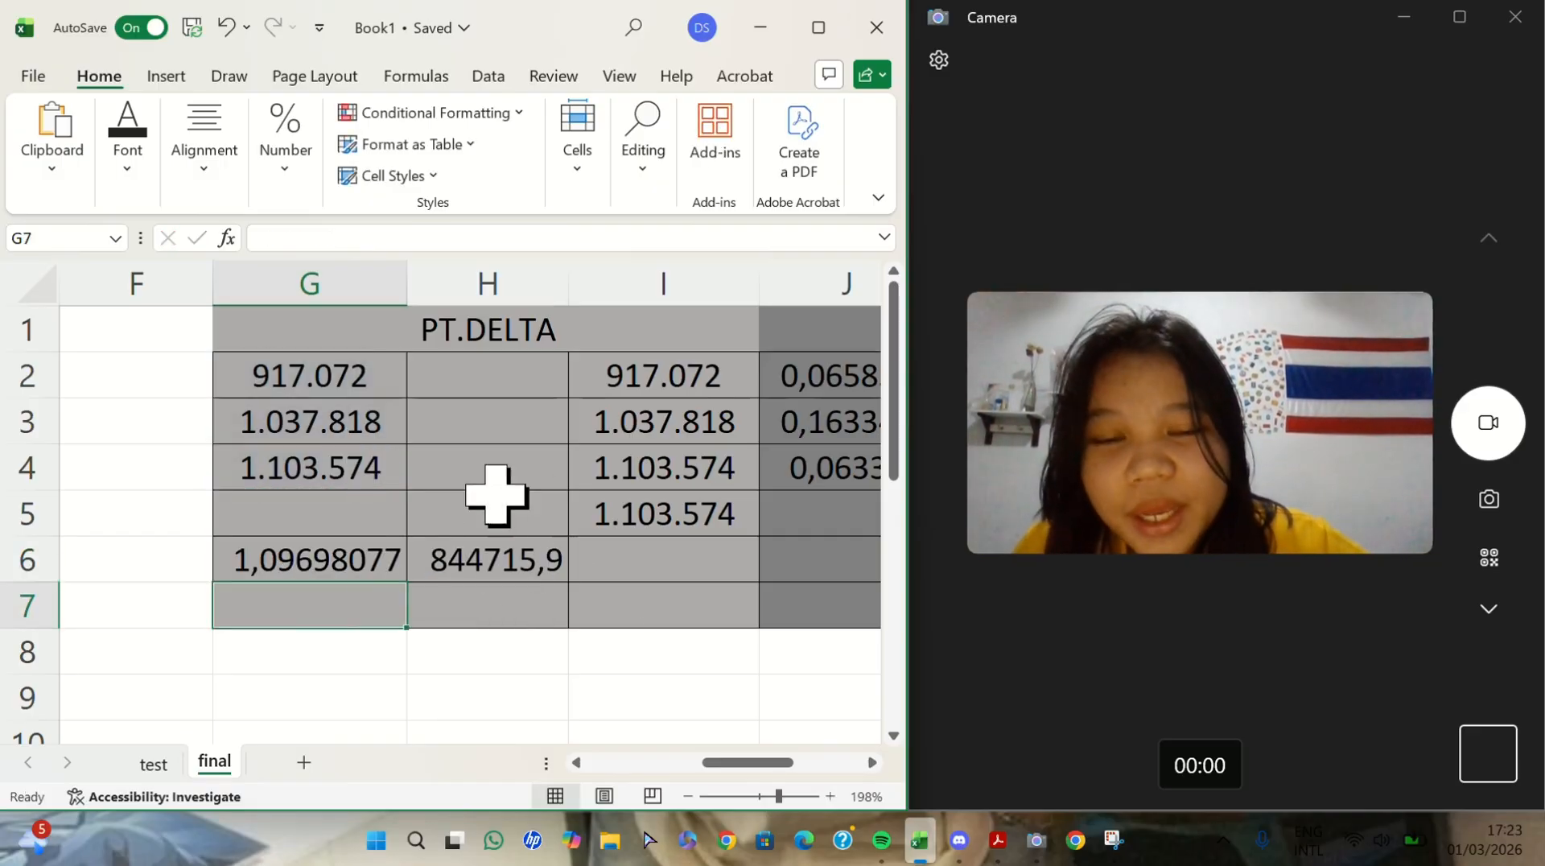
{"action": "left_click", "coordinate": [507, 573]}
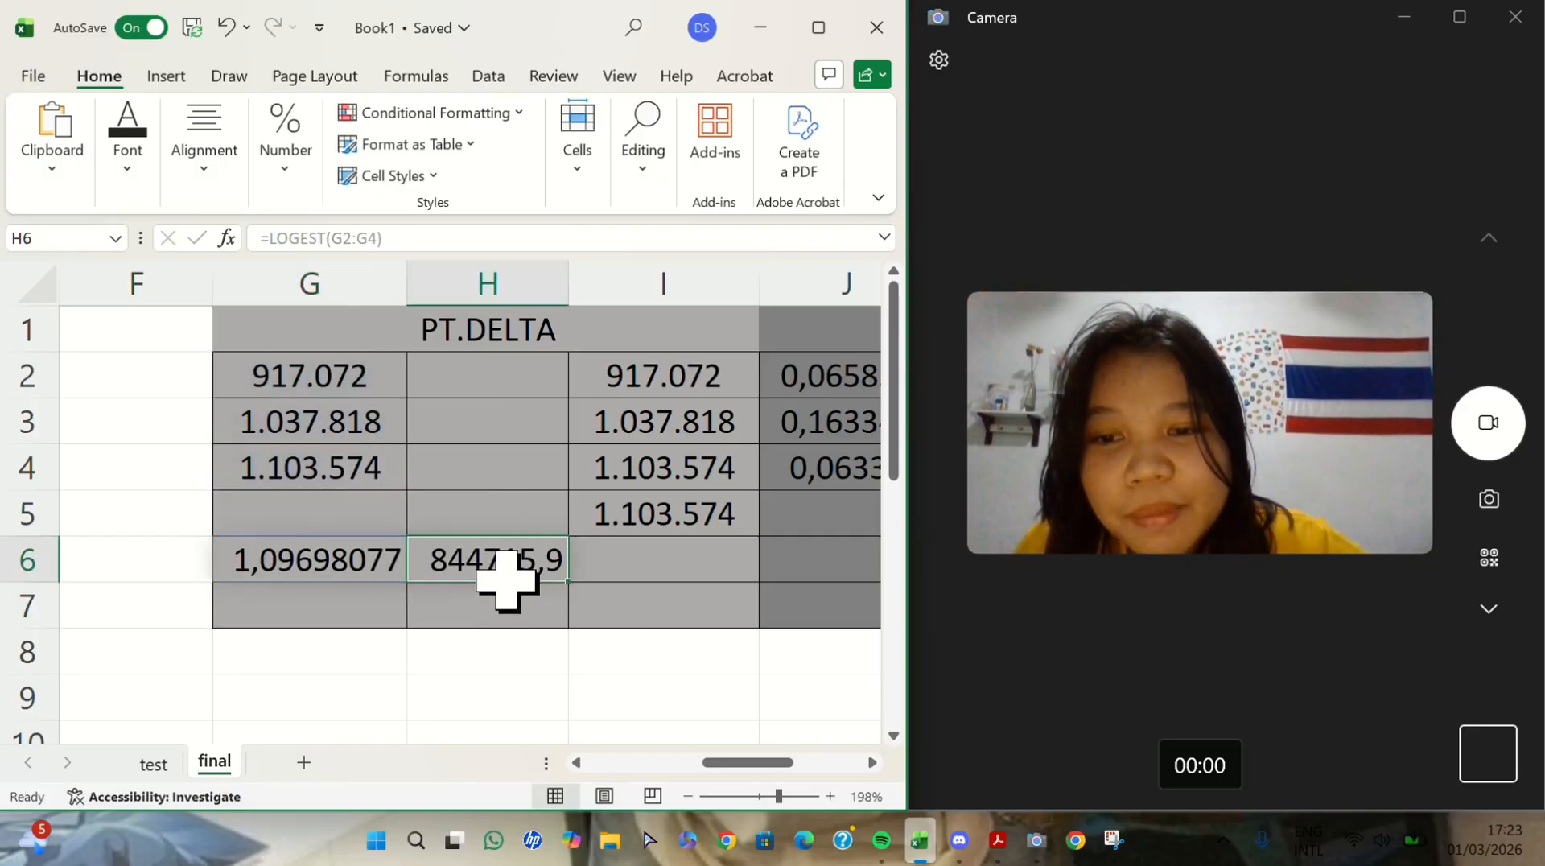
{"action": "left_click", "coordinate": [344, 552]}
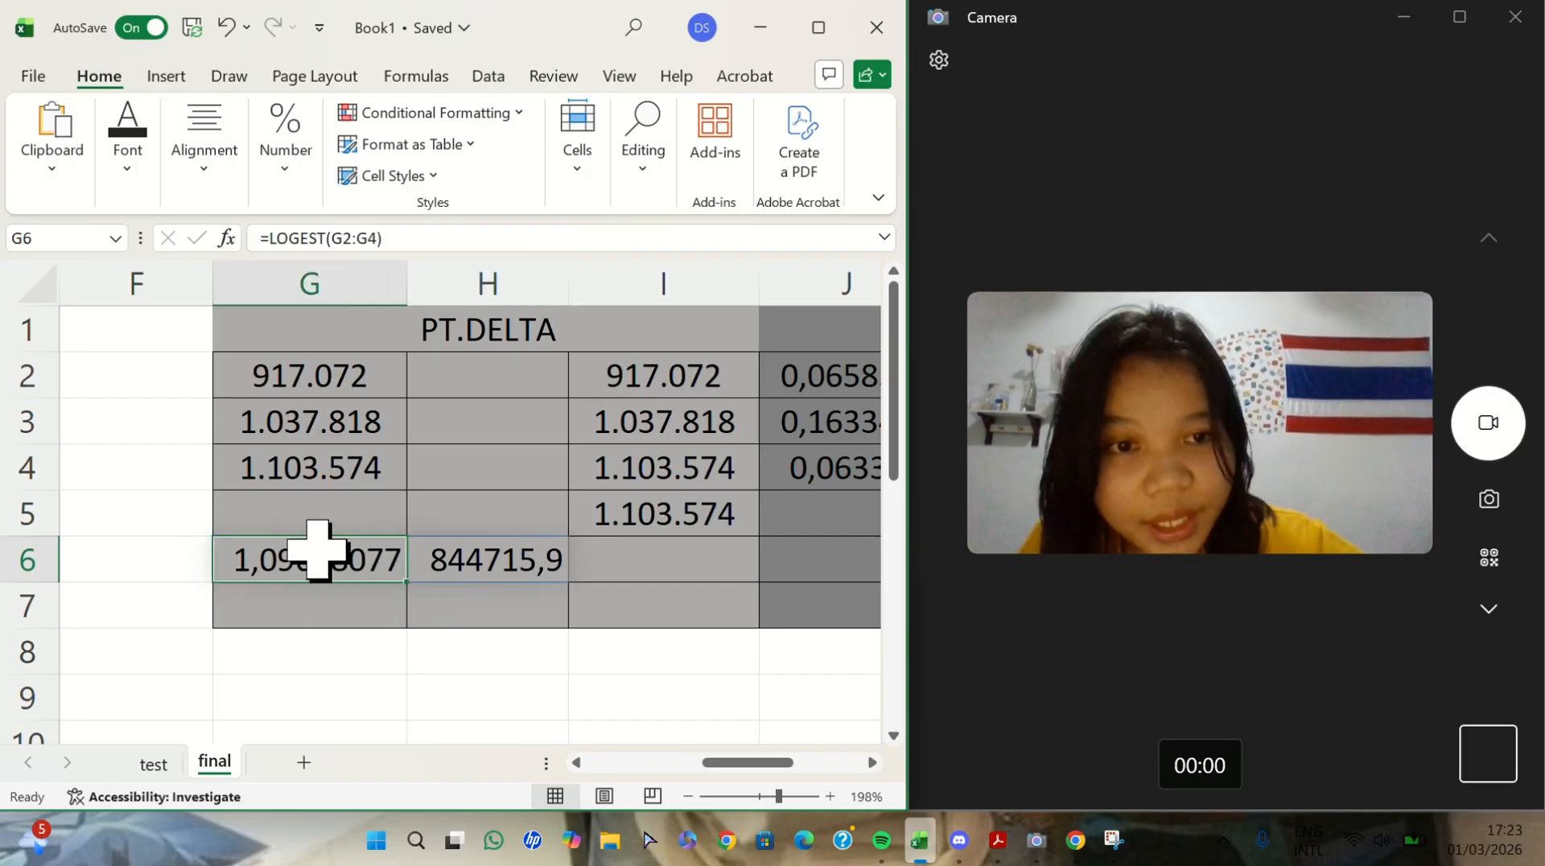
{"action": "scroll", "coordinate": [651, 527], "scroll_direction": "right", "scroll_amount": 3}
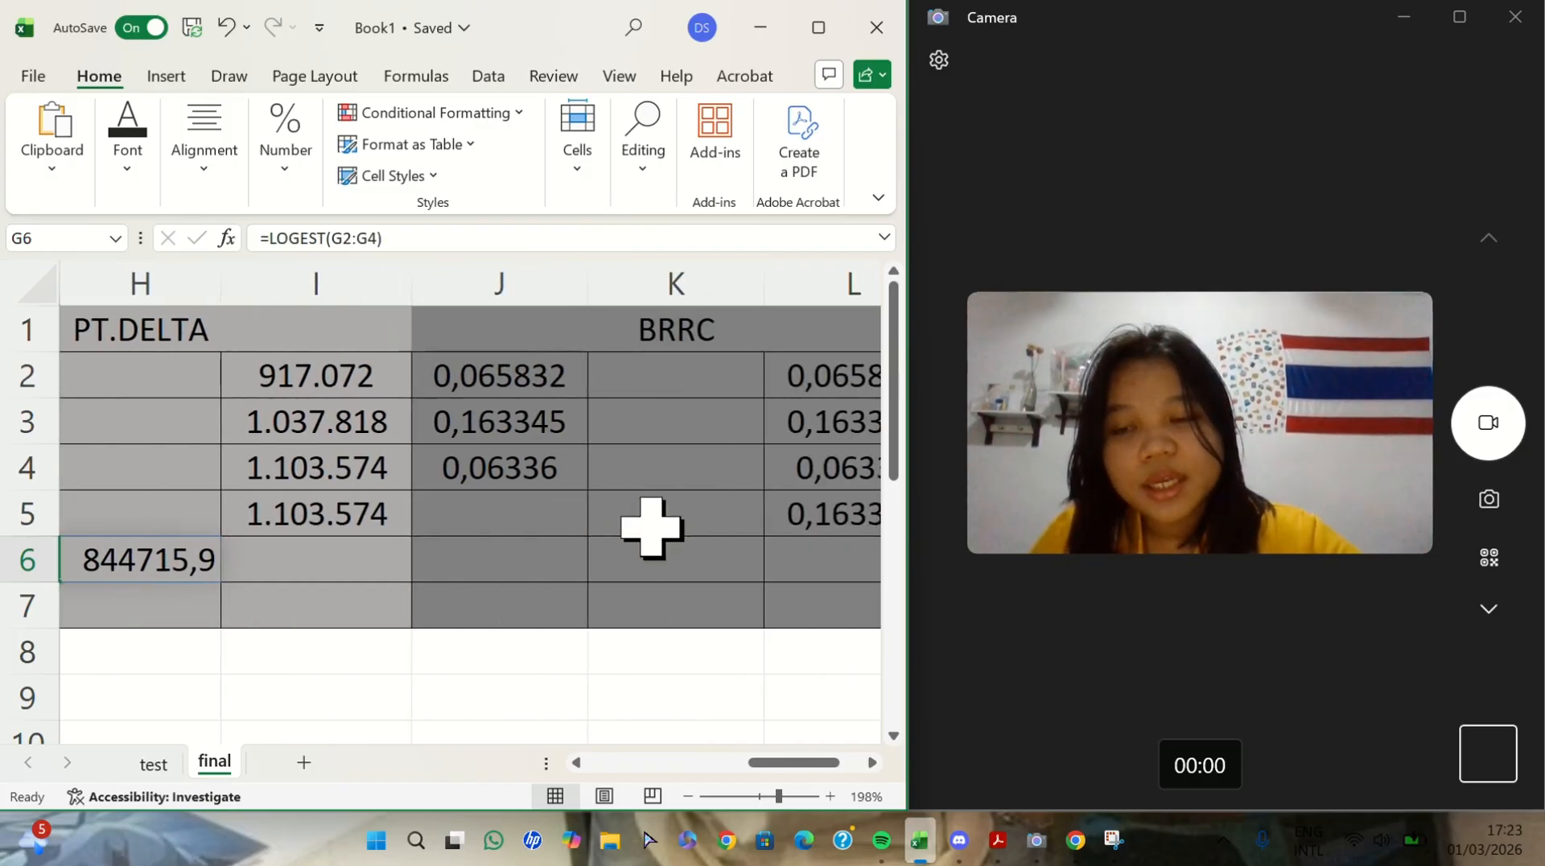
{"action": "scroll", "coordinate": [652, 527], "scroll_direction": "right", "scroll_amount": 2}
{"action": "scroll", "coordinate": [648, 523], "scroll_direction": "left", "scroll_amount": 3}
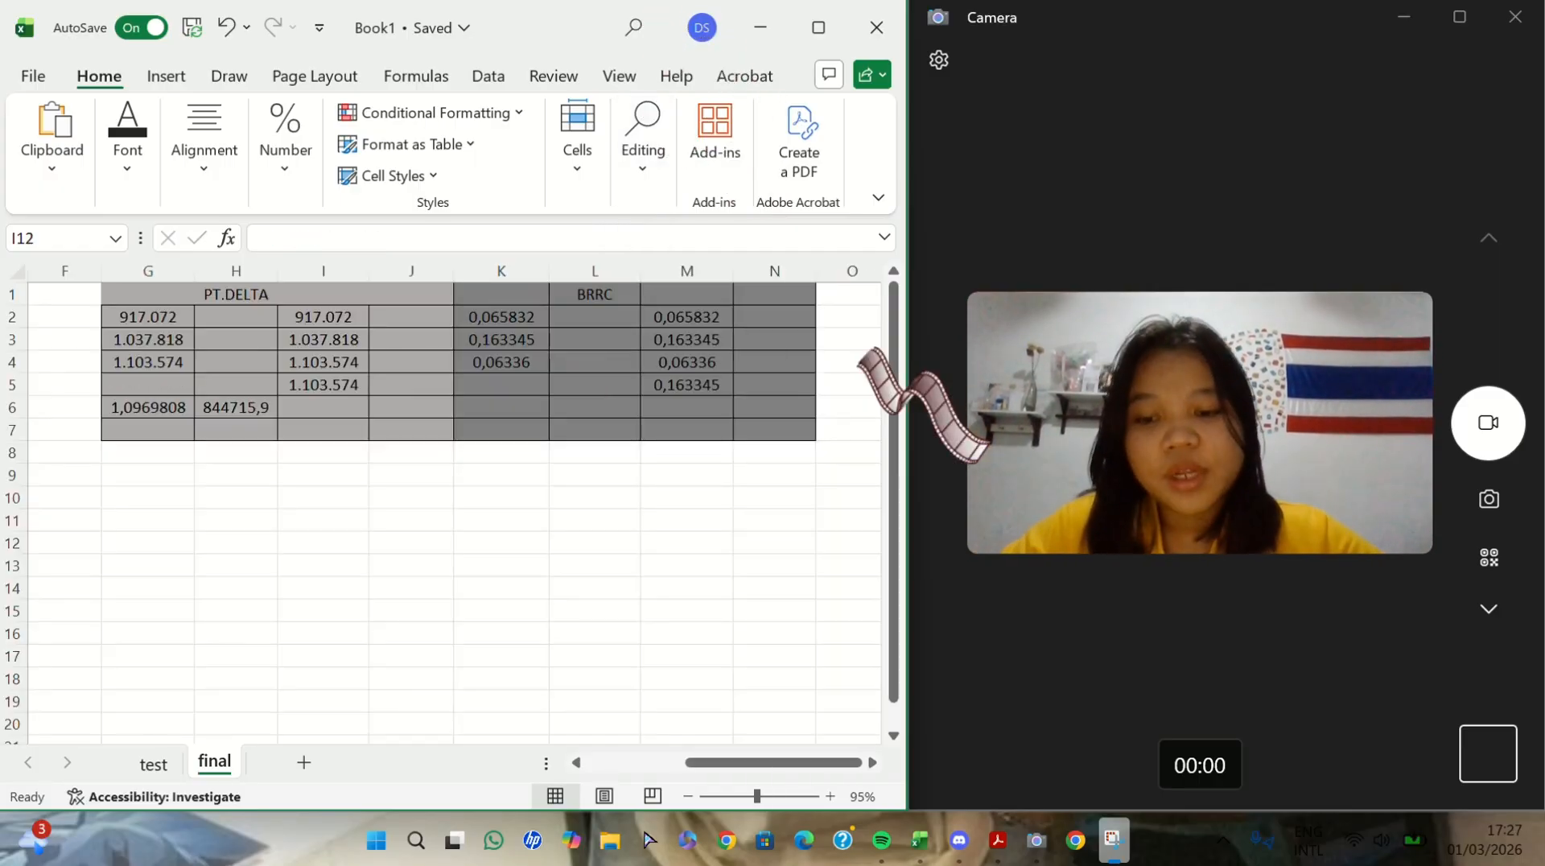
{"action": "key", "text": "XF86MonBrightnessUp"}
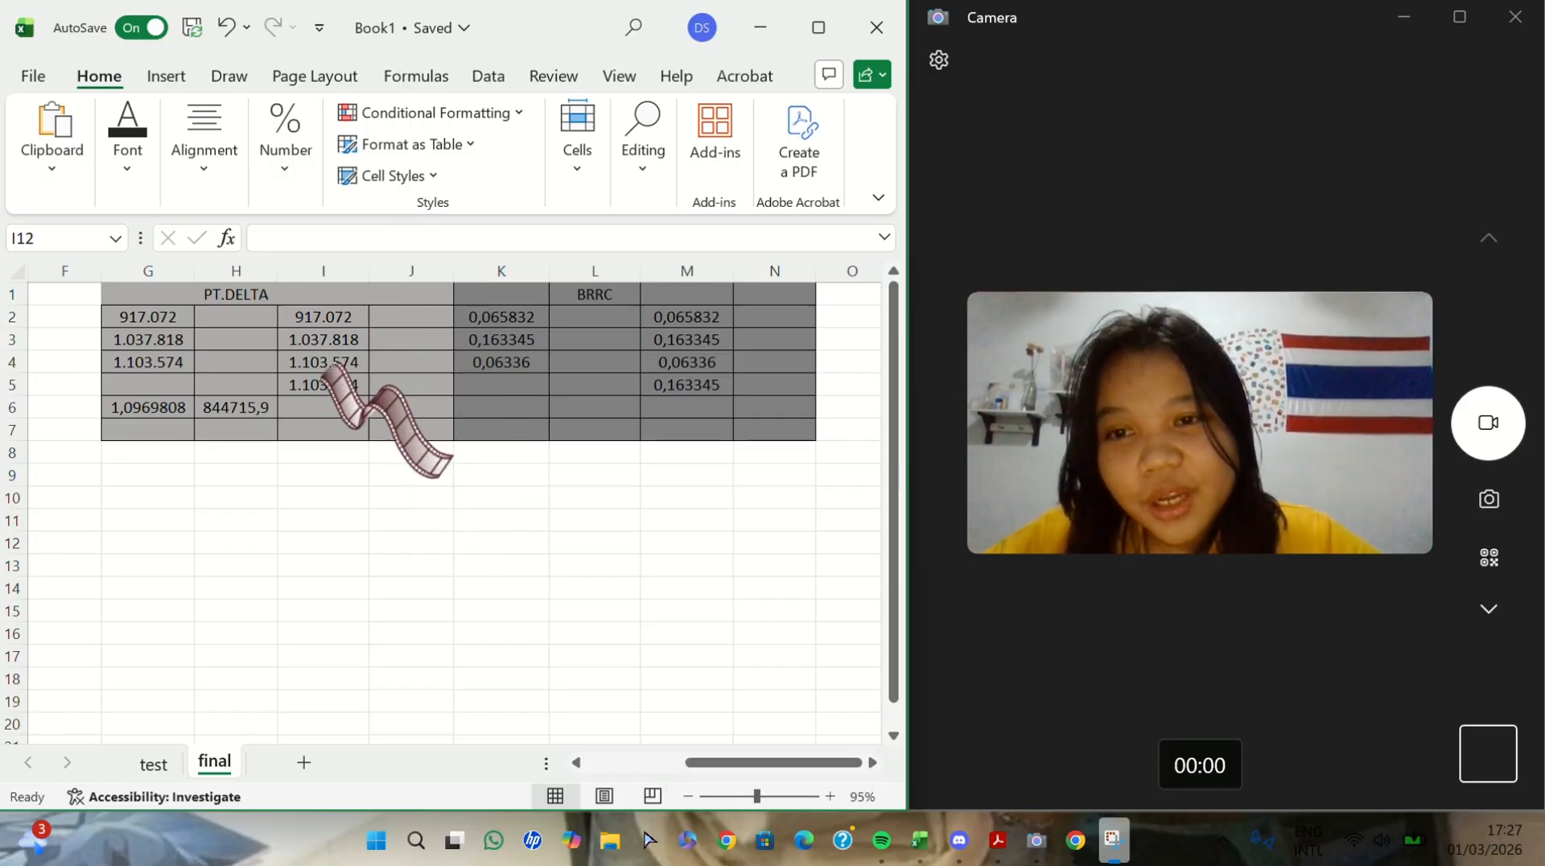
- Enter =LOGEST(I2:I5) in I6 for the four PT.DELTA figures
{"action": "scroll", "coordinate": [389, 395], "scroll_direction": "up", "scroll_amount": 8, "text": "ctrl"}
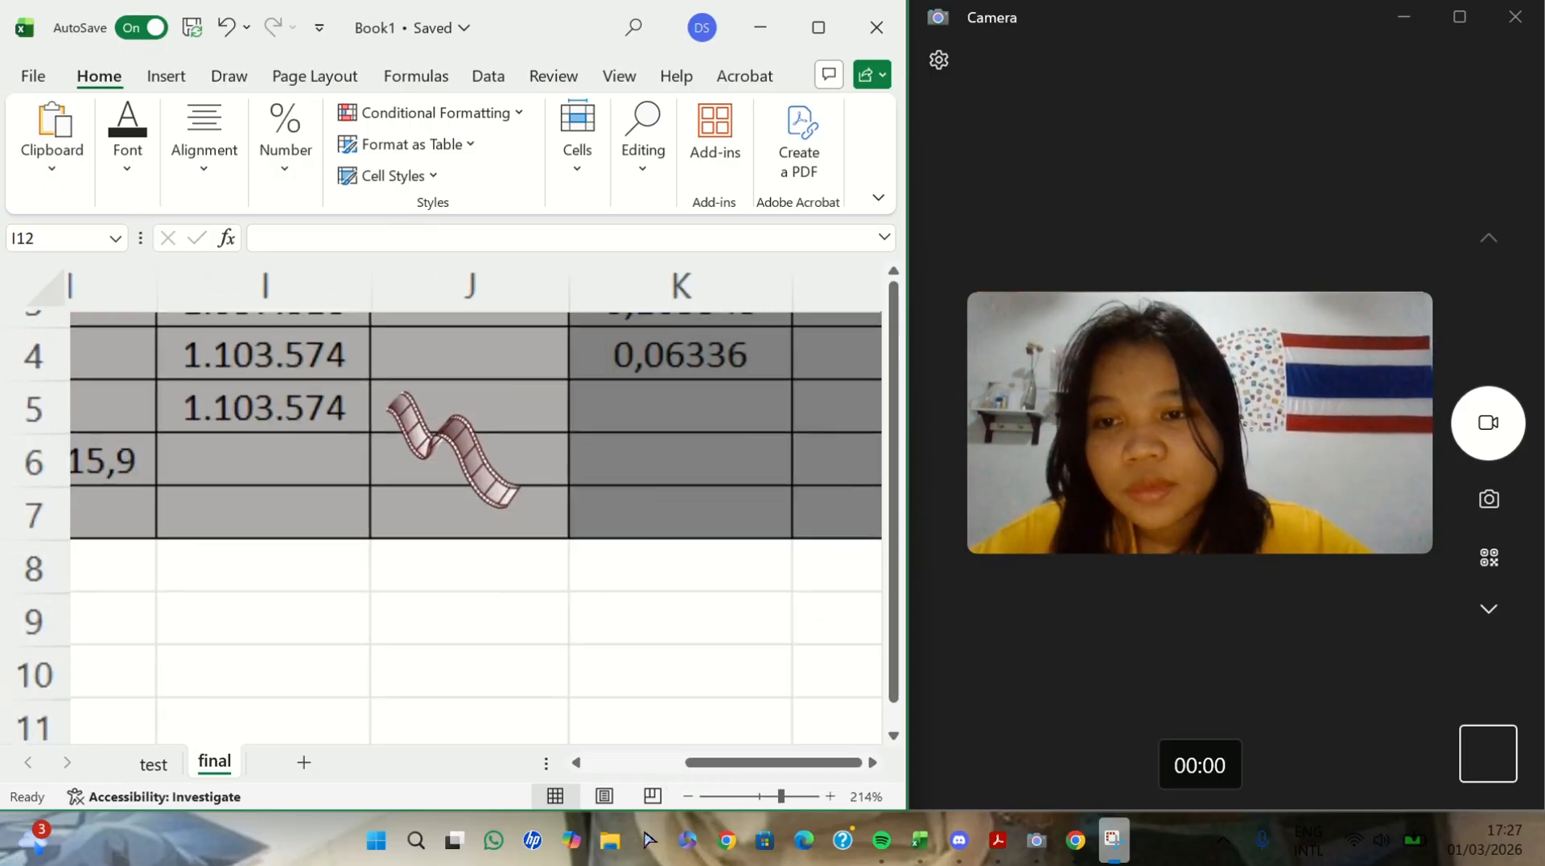
{"action": "scroll", "coordinate": [389, 394], "scroll_direction": "down", "scroll_amount": 6, "text": "ctrl"}
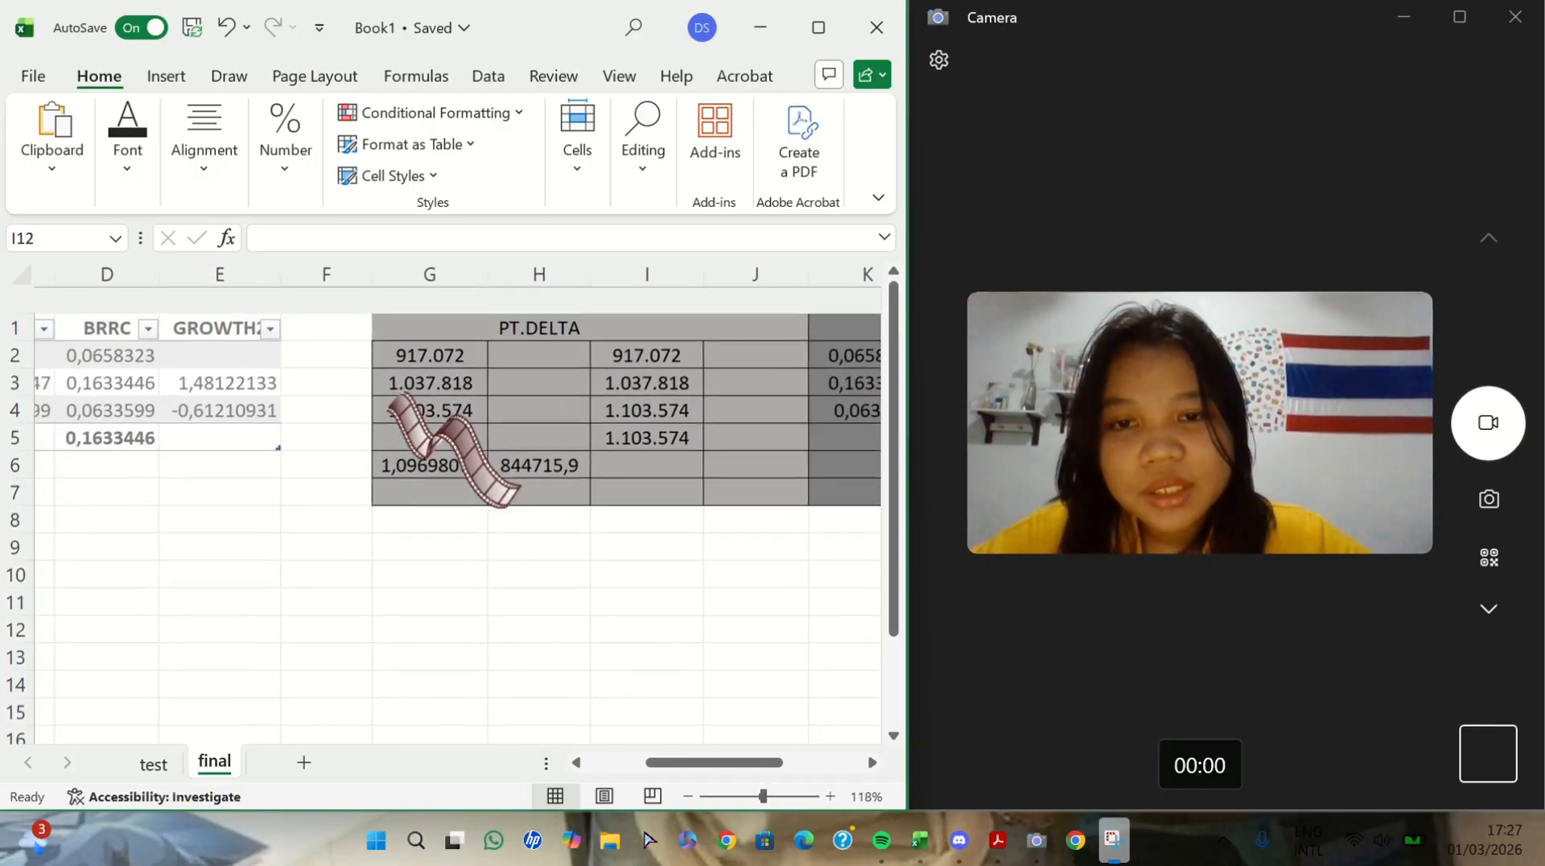
{"action": "scroll", "coordinate": [388, 398], "scroll_direction": "up", "scroll_amount": 7, "text": "ctrl"}
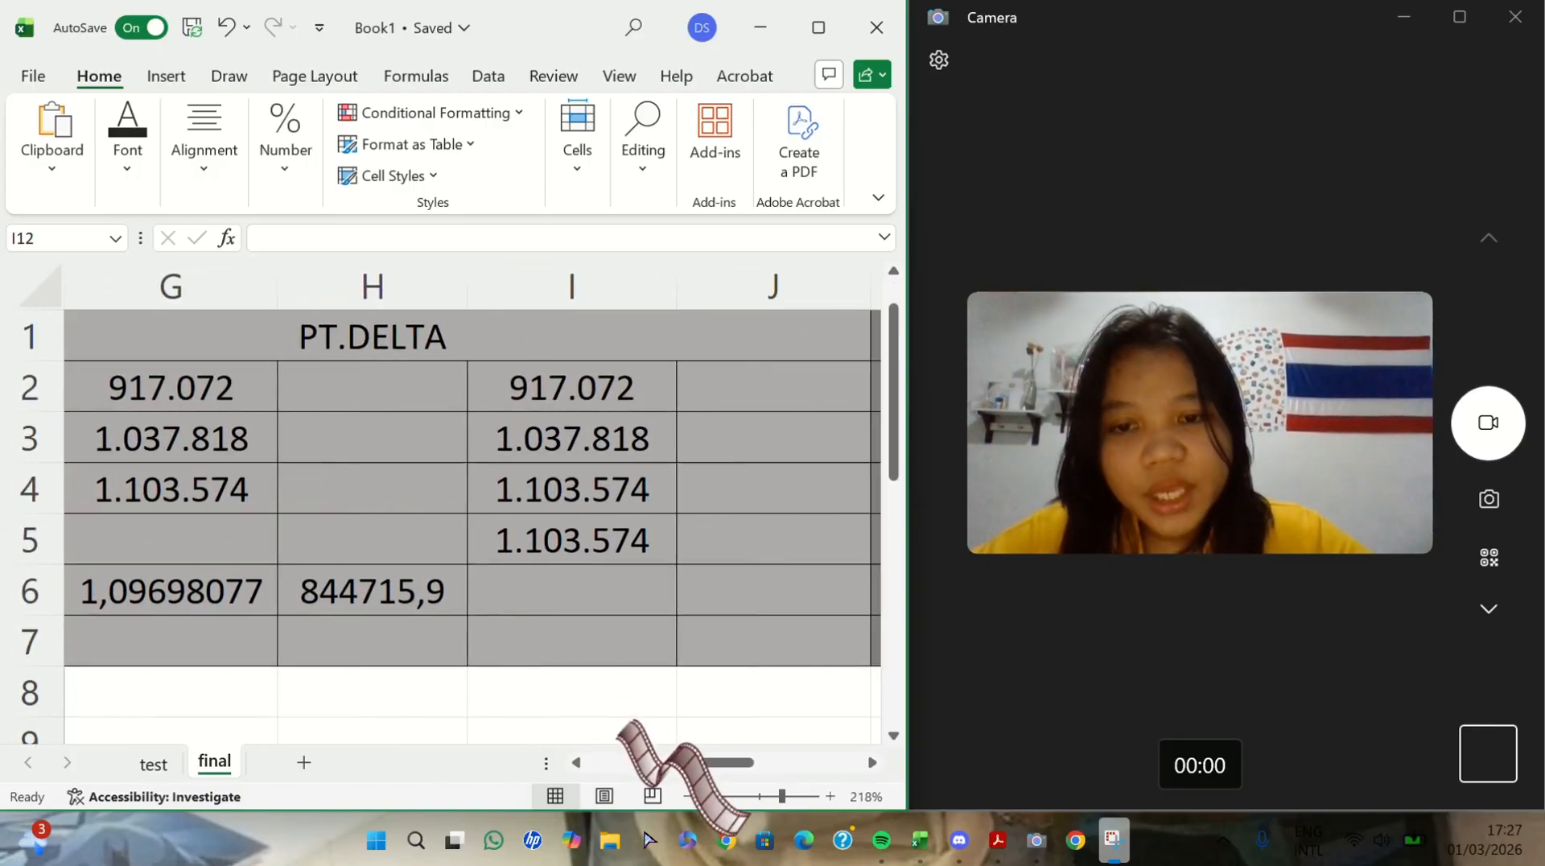
{"action": "left_click", "coordinate": [614, 591]}
{"action": "left_click", "coordinate": [613, 591]}
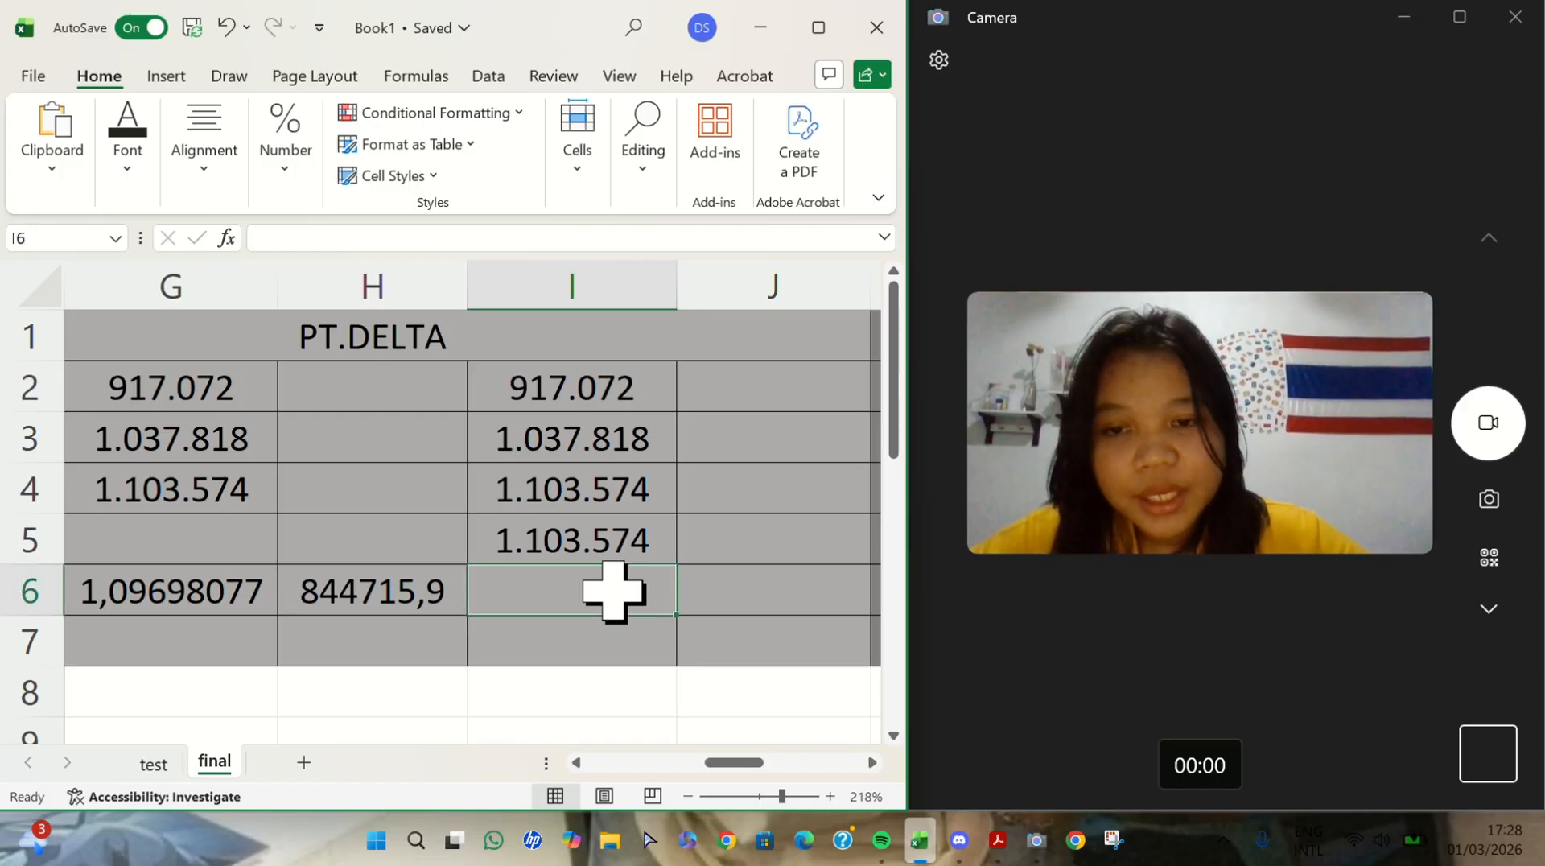
{"action": "type", "text": "=LO"}
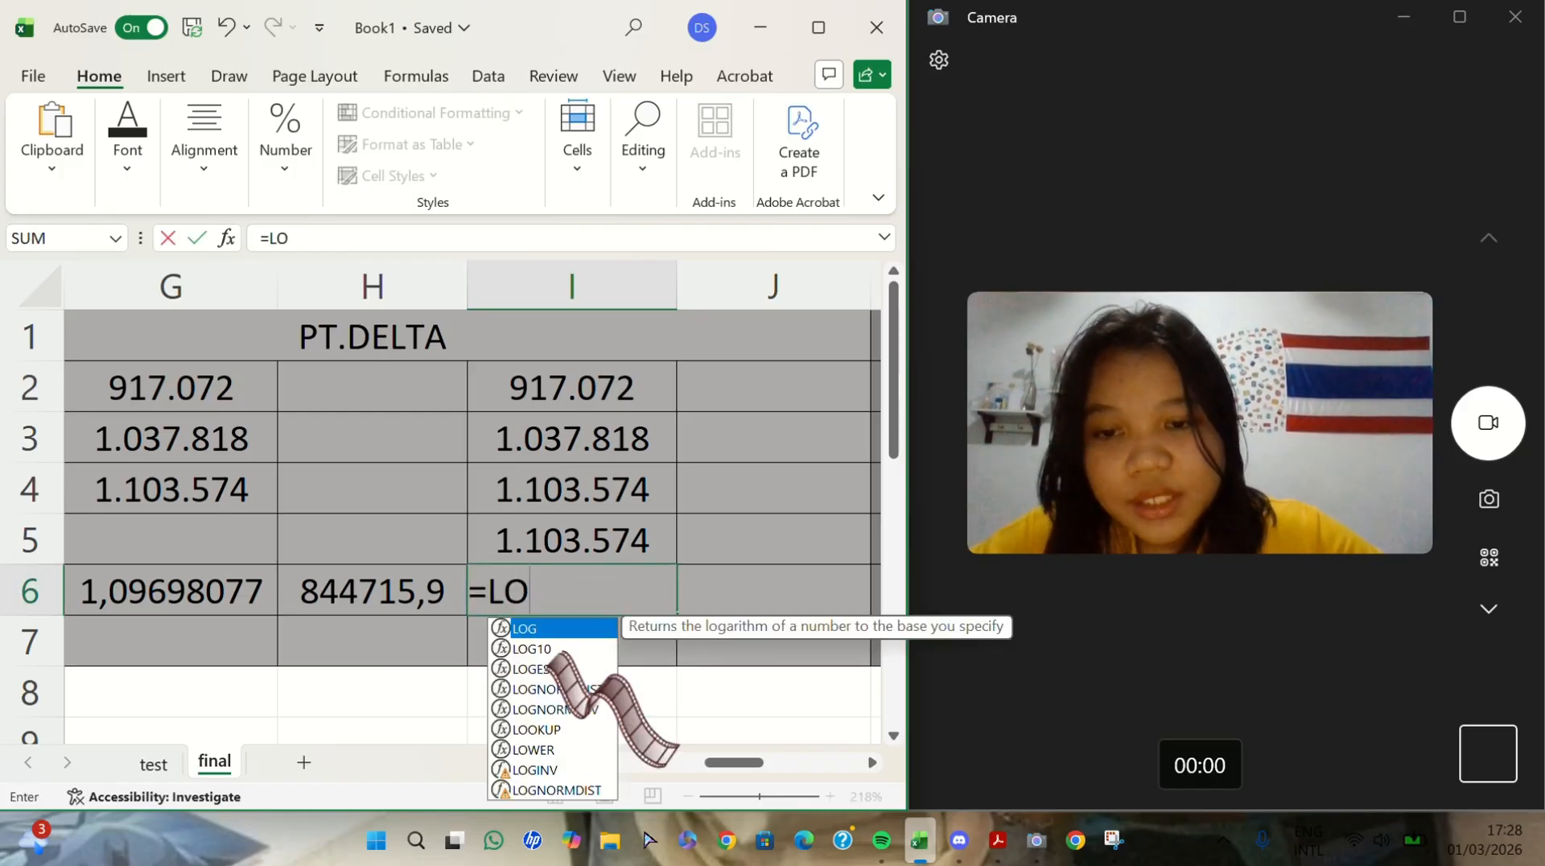
{"action": "double_click", "coordinate": [553, 670]}
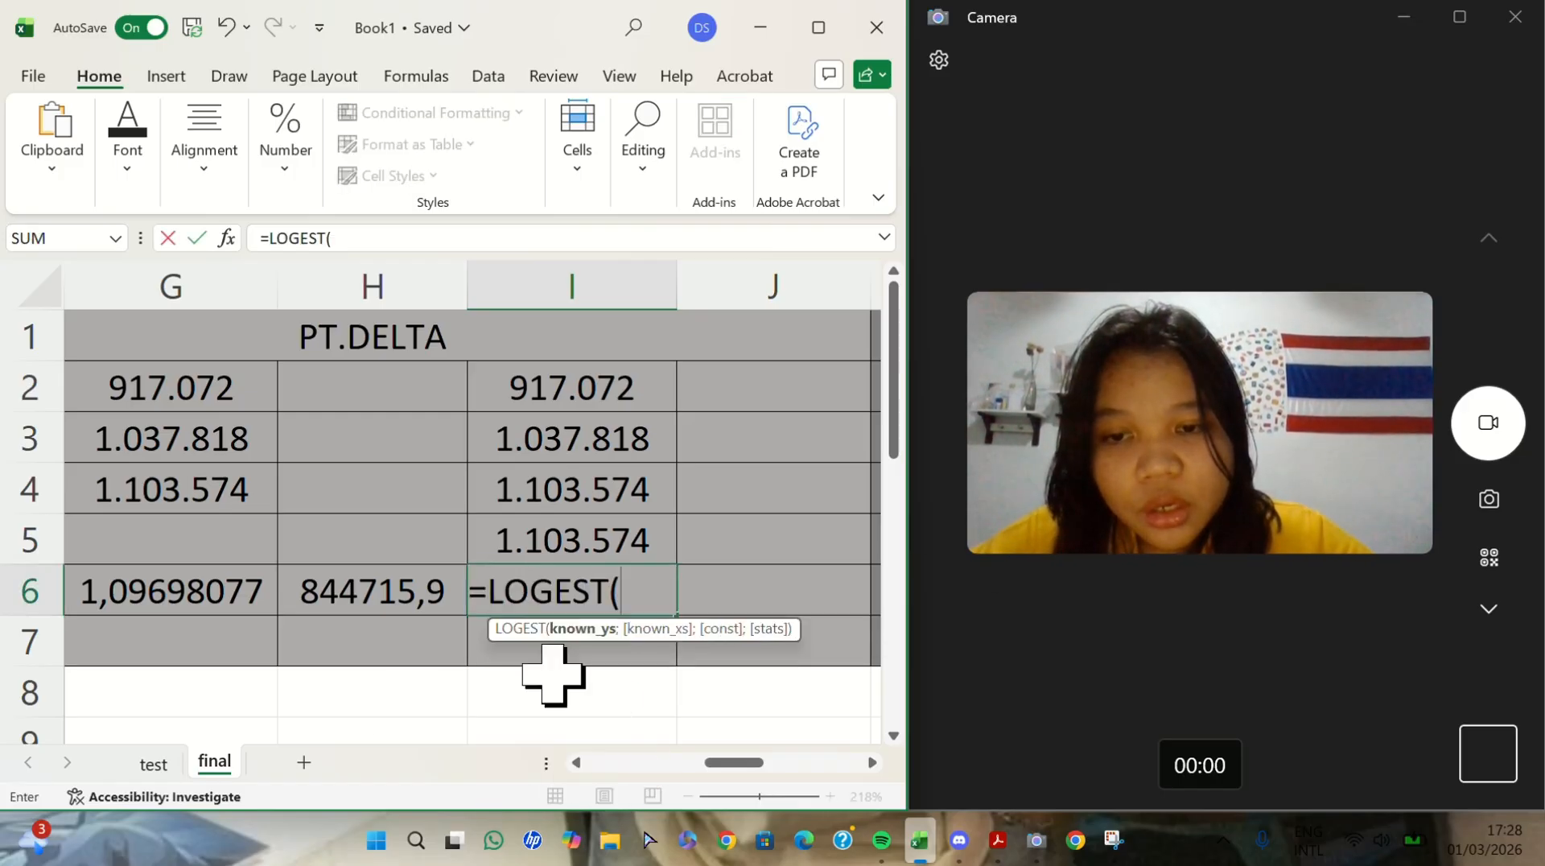
{"action": "left_click_drag", "start_coordinate": [620, 398], "coordinate": [619, 532]}
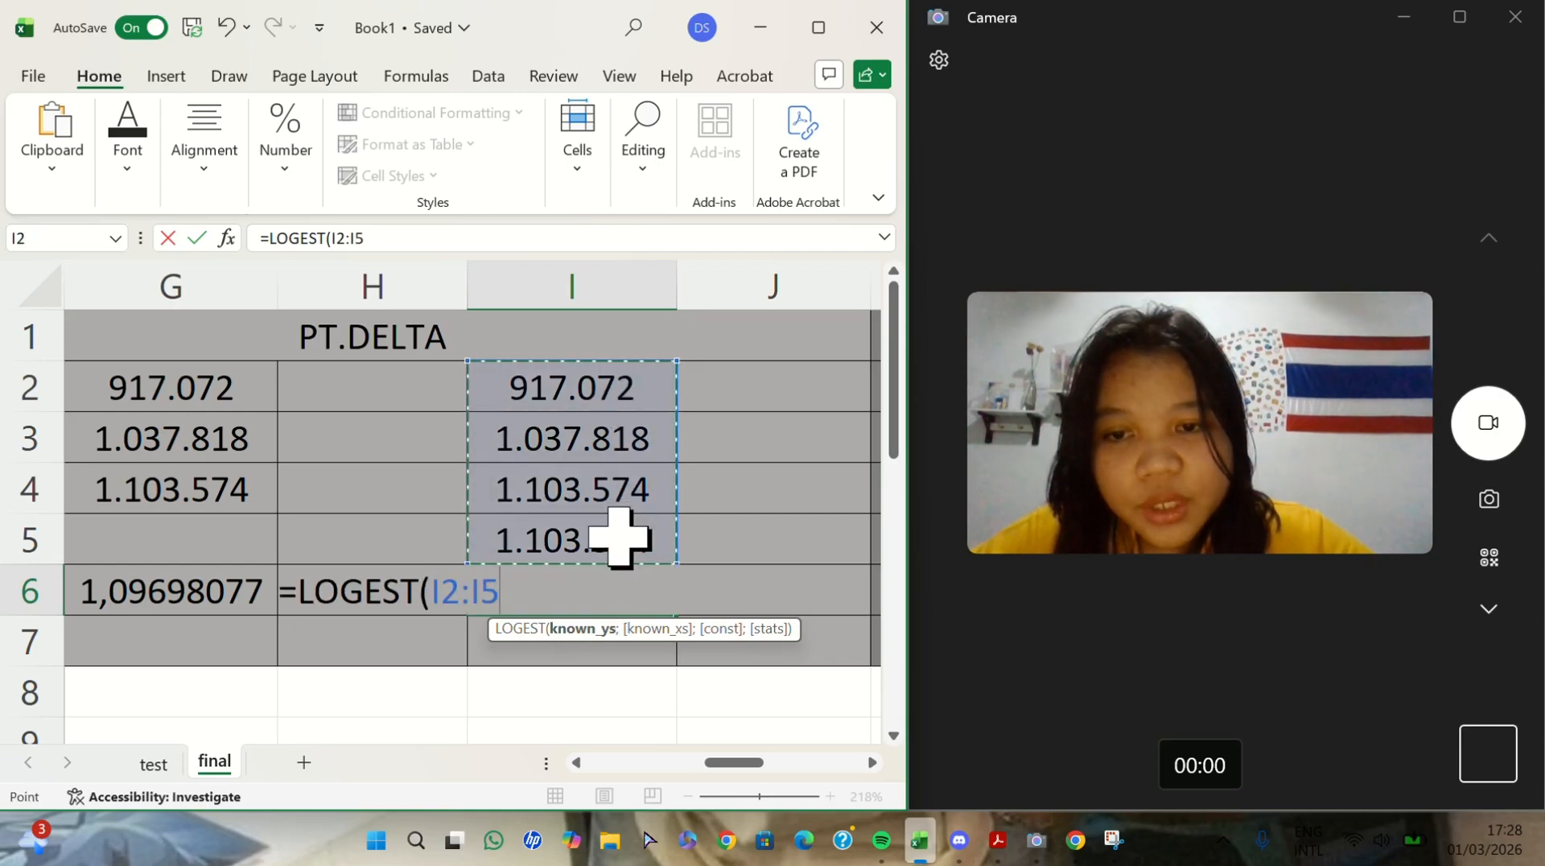
{"action": "key", "text": "Return"}
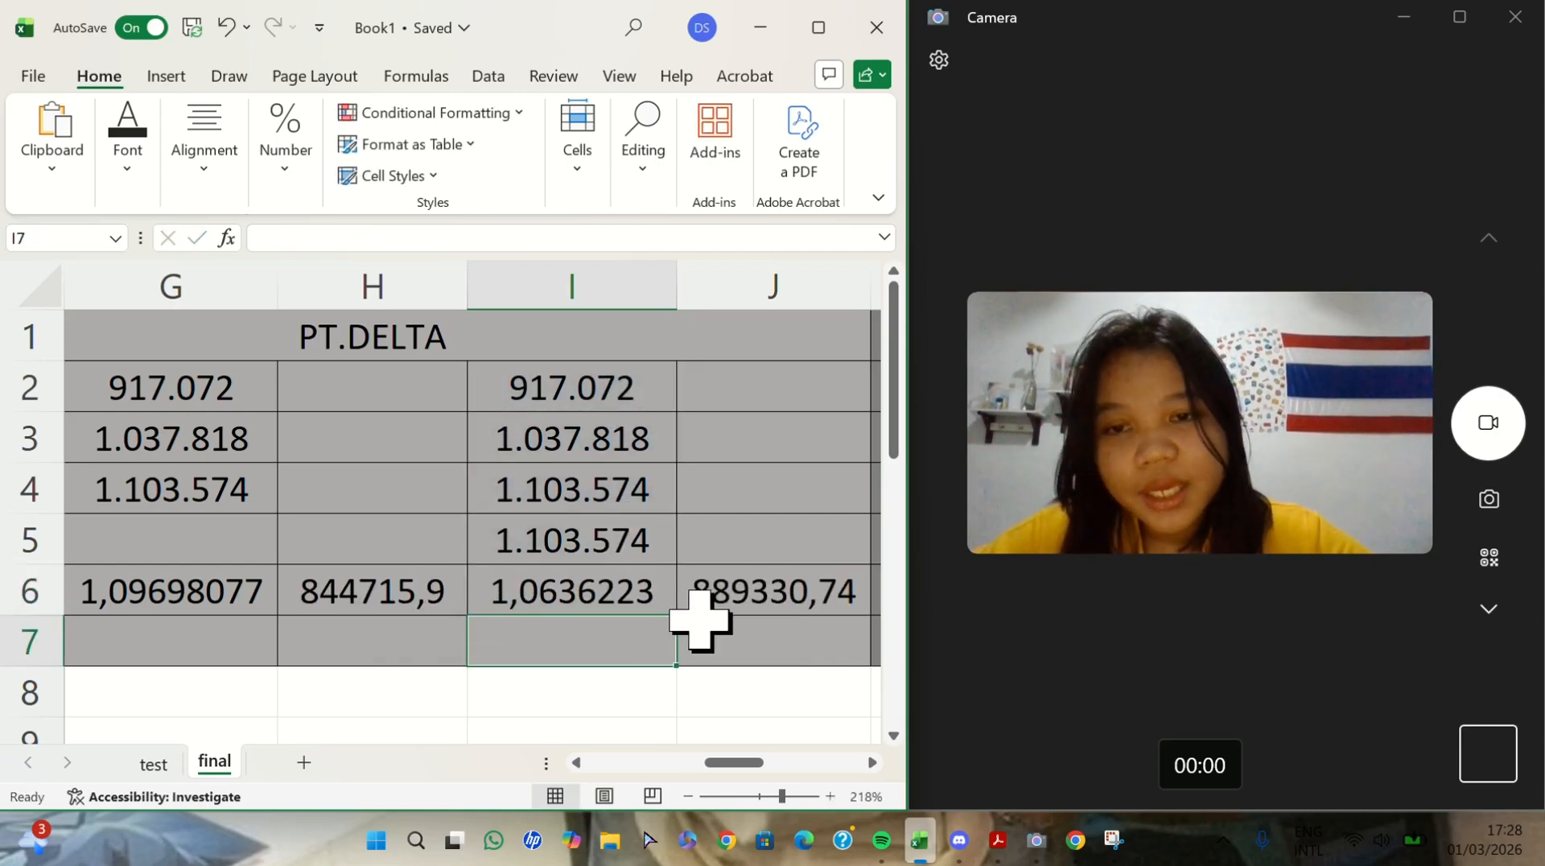
{"action": "scroll", "coordinate": [697, 617], "scroll_direction": "right", "scroll_amount": 2}
{"action": "scroll", "coordinate": [697, 617], "scroll_direction": "left", "scroll_amount": 2}
{"action": "scroll", "coordinate": [697, 617], "scroll_direction": "down", "scroll_amount": 3, "text": "ctrl"}
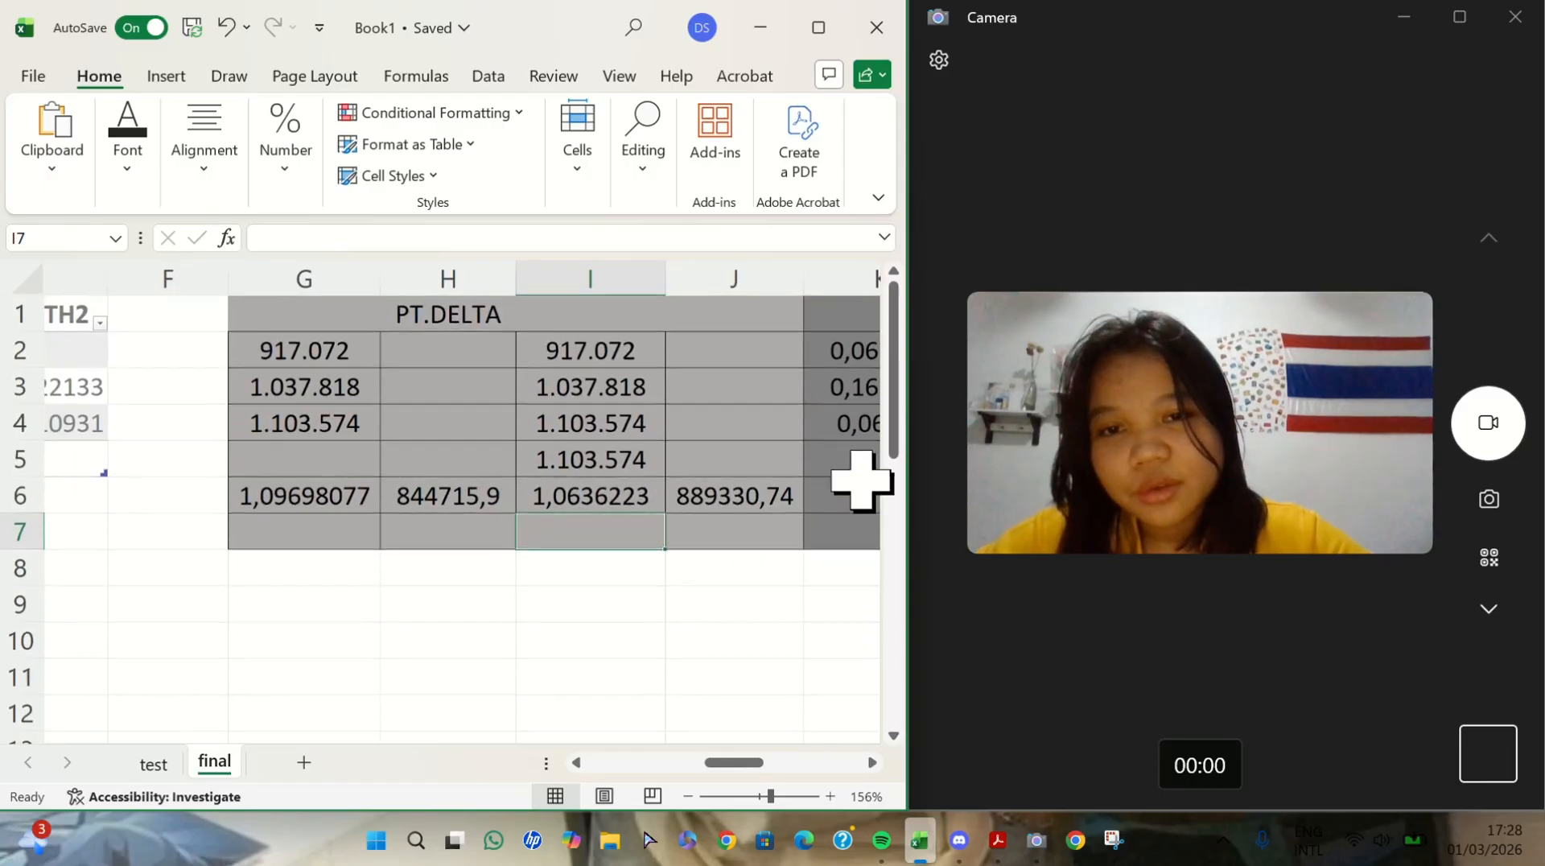
{"action": "scroll", "coordinate": [859, 481], "scroll_direction": "right", "scroll_amount": 3}
{"action": "scroll", "coordinate": [858, 481], "scroll_direction": "left", "scroll_amount": 2}
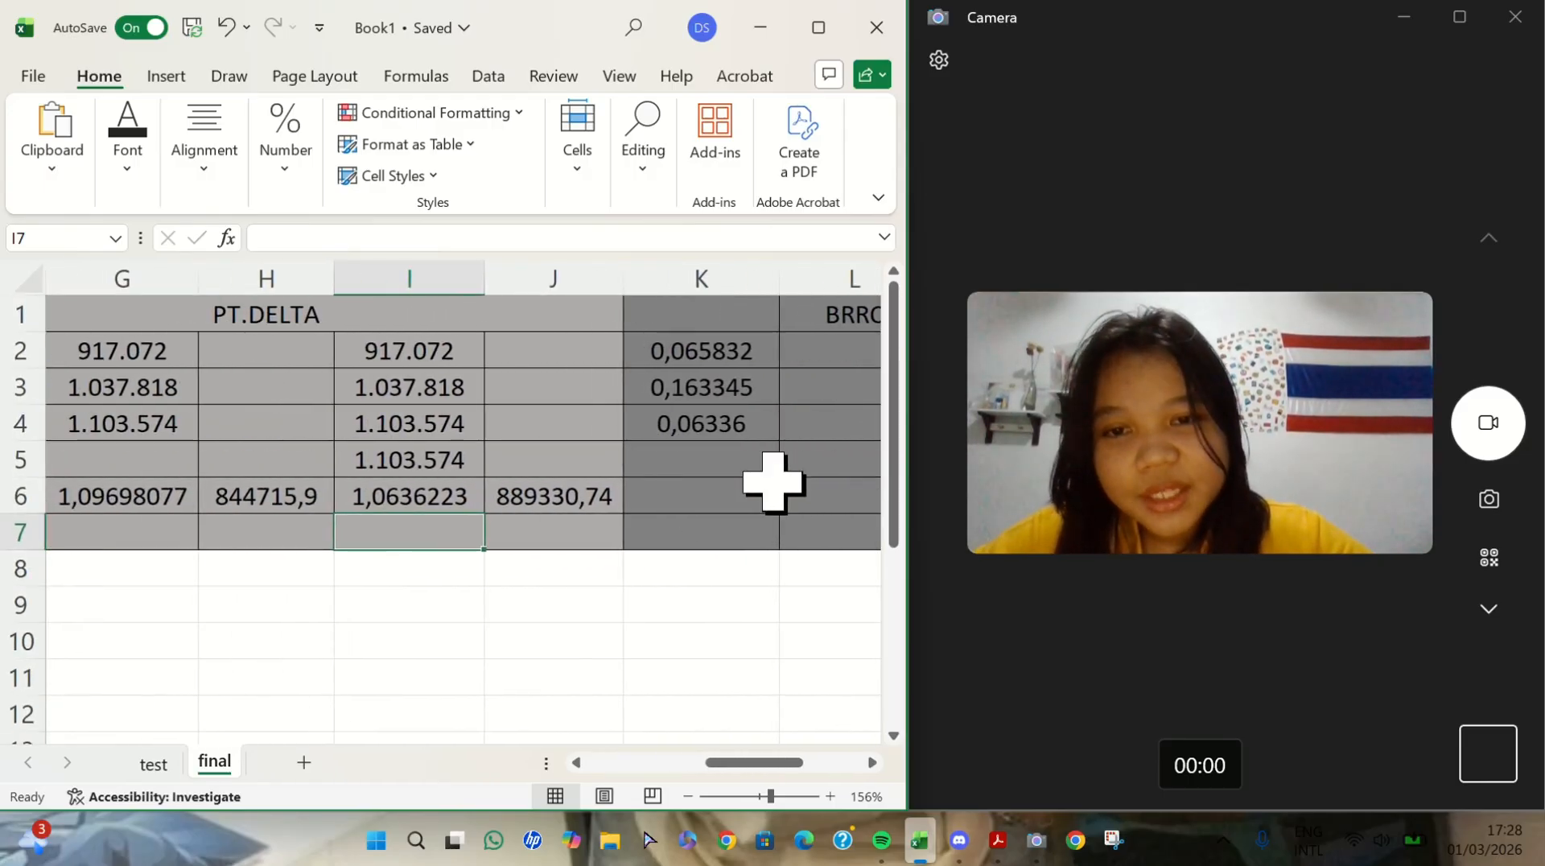
{"action": "scroll", "coordinate": [772, 481], "scroll_direction": "right", "scroll_amount": 3}
{"action": "scroll", "coordinate": [772, 481], "scroll_direction": "left", "scroll_amount": 1}
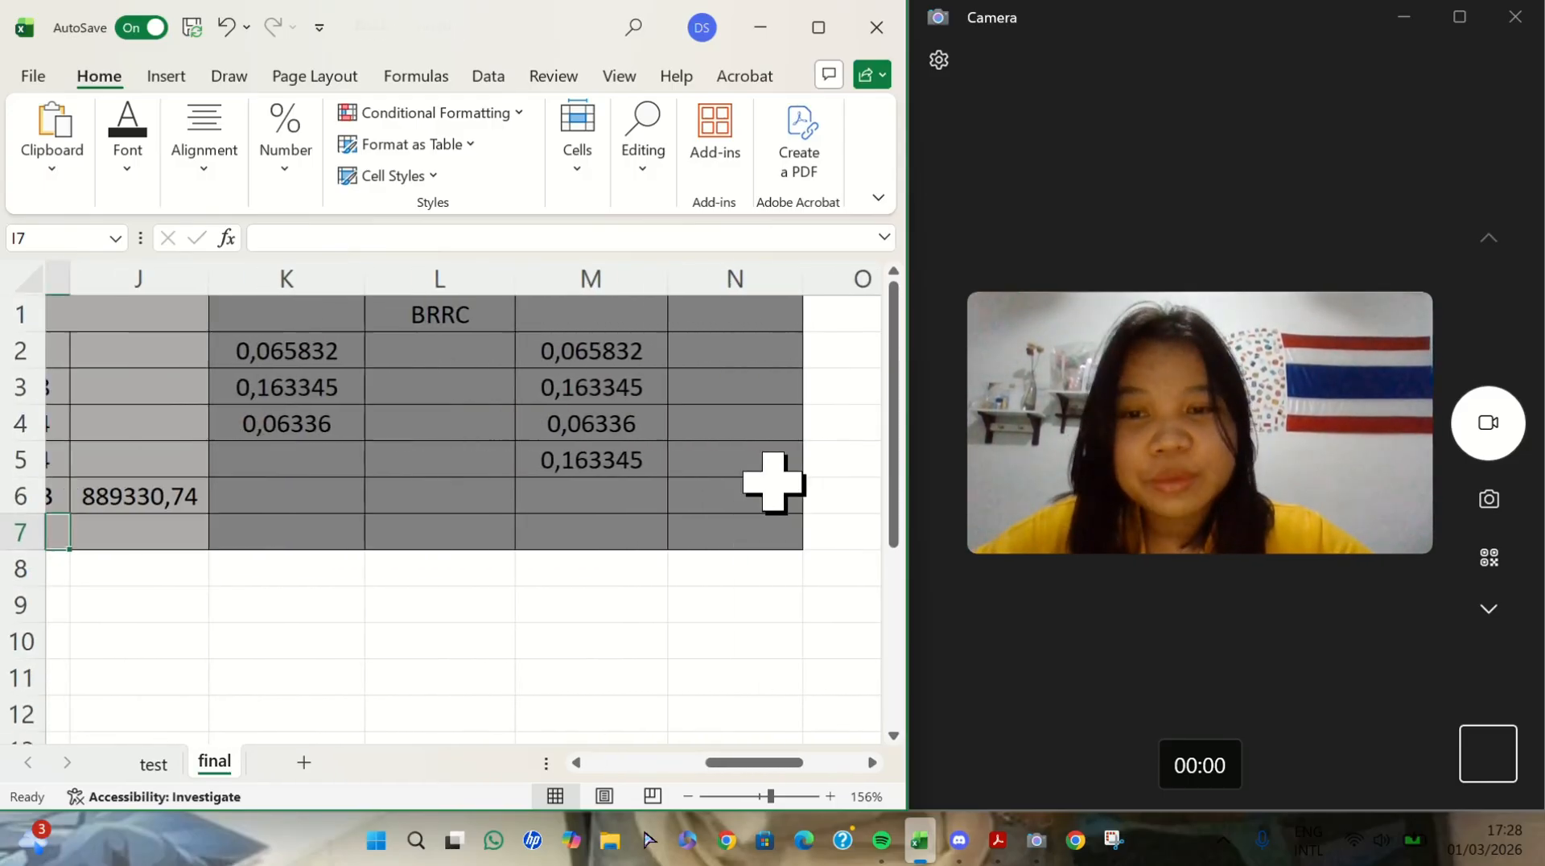
- Enter =LOGEST(K2:K4) in K6 for the three BRRC figures
{"action": "scroll", "coordinate": [772, 481], "scroll_direction": "right", "scroll_amount": 1}
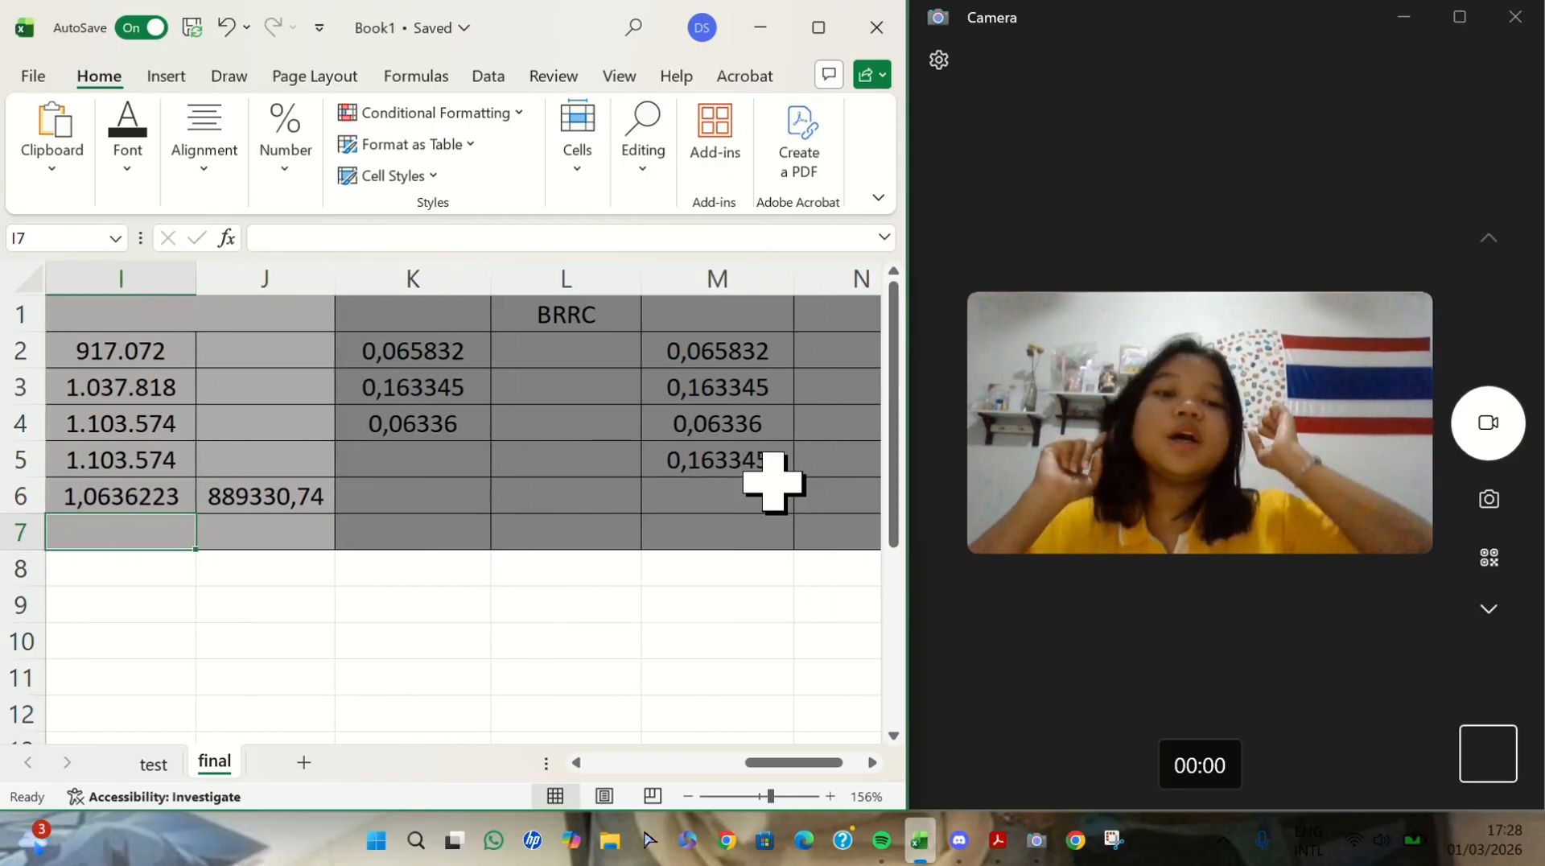
{"action": "left_click", "coordinate": [467, 497]}
{"action": "type", "text": "=LO"}
{"action": "double_click", "coordinate": [468, 574]}
{"action": "left_click_drag", "start_coordinate": [421, 362], "coordinate": [432, 430]}
{"action": "key", "text": "Return"}
- Enter =LOGEST(M2:M5) in M6 for the four BRRC figures
{"action": "scroll", "coordinate": [432, 431], "scroll_direction": "right", "scroll_amount": 3}
{"action": "left_click", "coordinate": [440, 497]}
{"action": "type", "text": "=LO"}
{"action": "double_click", "coordinate": [476, 571]}
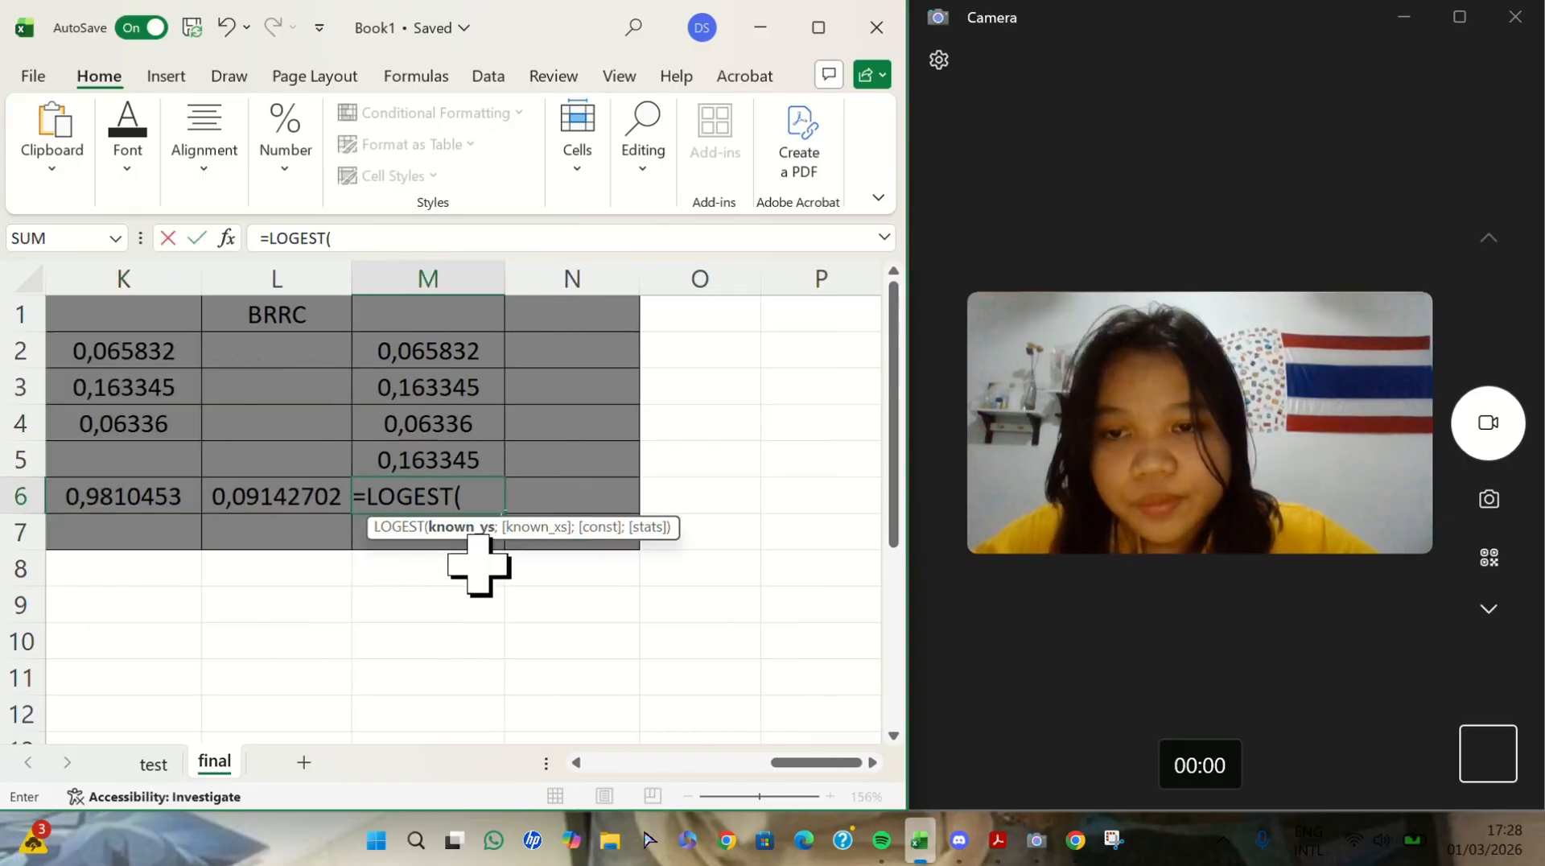
{"action": "left_click_drag", "start_coordinate": [455, 358], "coordinate": [465, 466]}
{"action": "key", "text": "Return"}
{"action": "scroll", "coordinate": [465, 486], "scroll_direction": "left", "scroll_amount": 4}
{"action": "scroll", "coordinate": [465, 486], "scroll_direction": "down", "scroll_amount": 4}
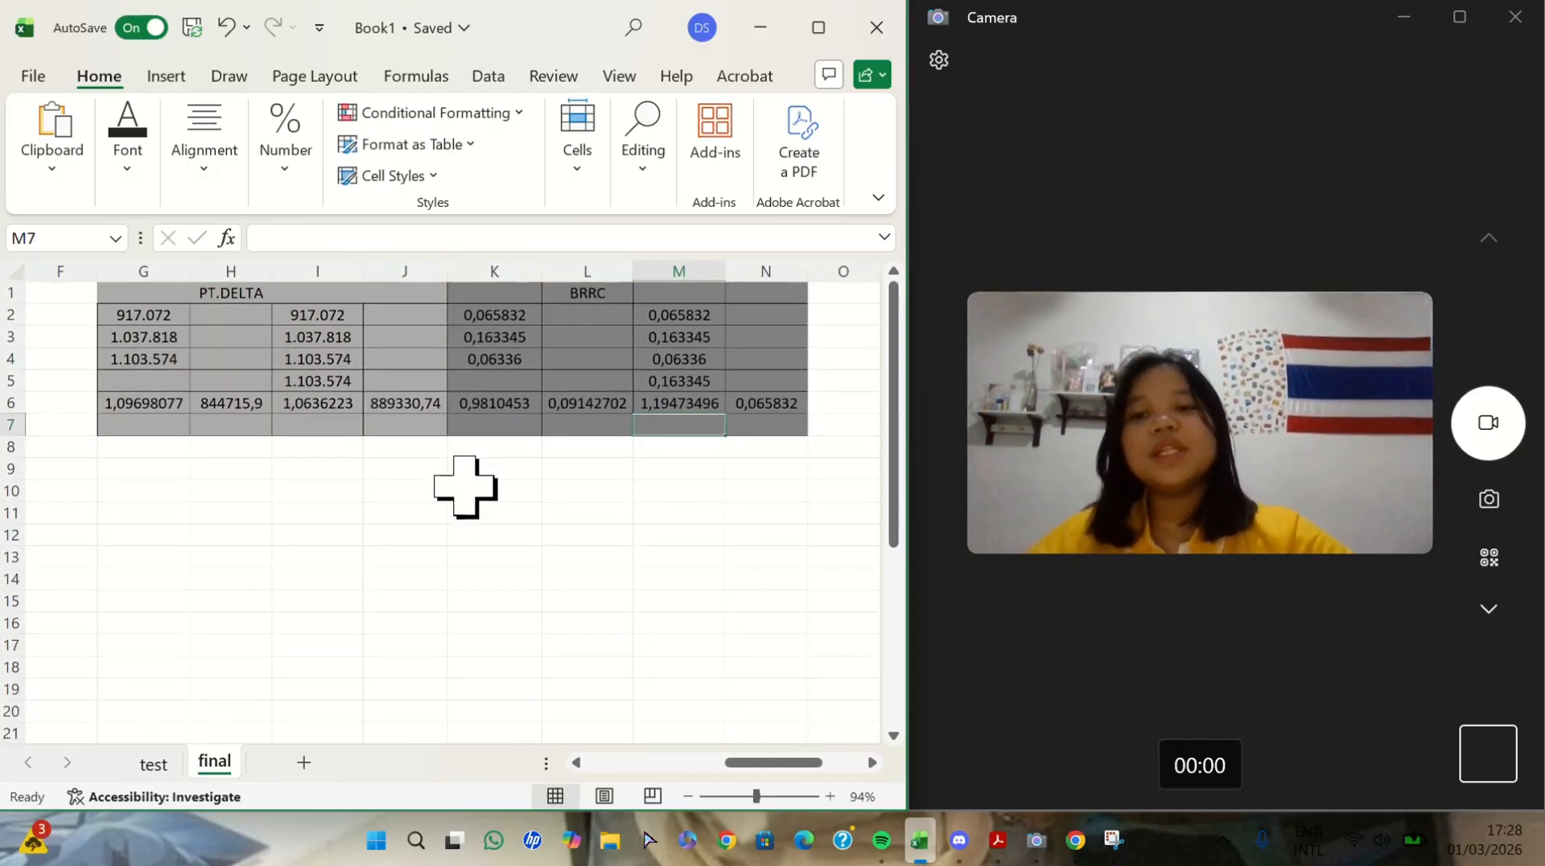
{"action": "scroll", "coordinate": [465, 486], "scroll_direction": "left", "scroll_amount": 3}
{"action": "scroll", "coordinate": [465, 486], "scroll_direction": "down", "scroll_amount": 1}
{"action": "scroll", "coordinate": [465, 486], "scroll_direction": "up", "scroll_amount": 1, "text": "ctrl"}
{"action": "scroll", "coordinate": [465, 486], "scroll_direction": "right", "scroll_amount": 4}
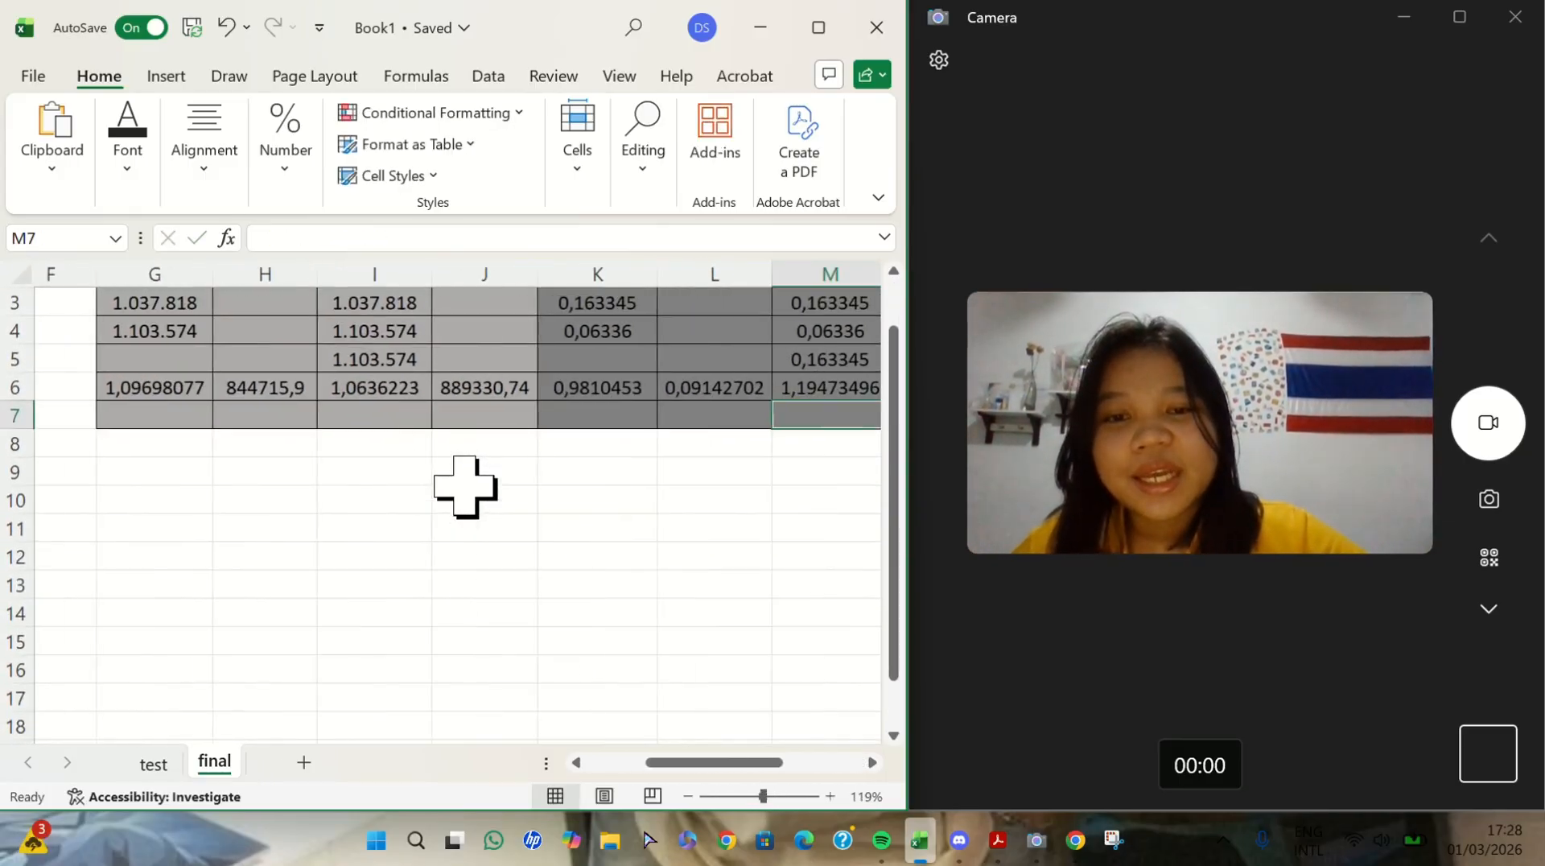
{"action": "scroll", "coordinate": [465, 486], "scroll_direction": "up", "scroll_amount": 1, "text": "ctrl"}
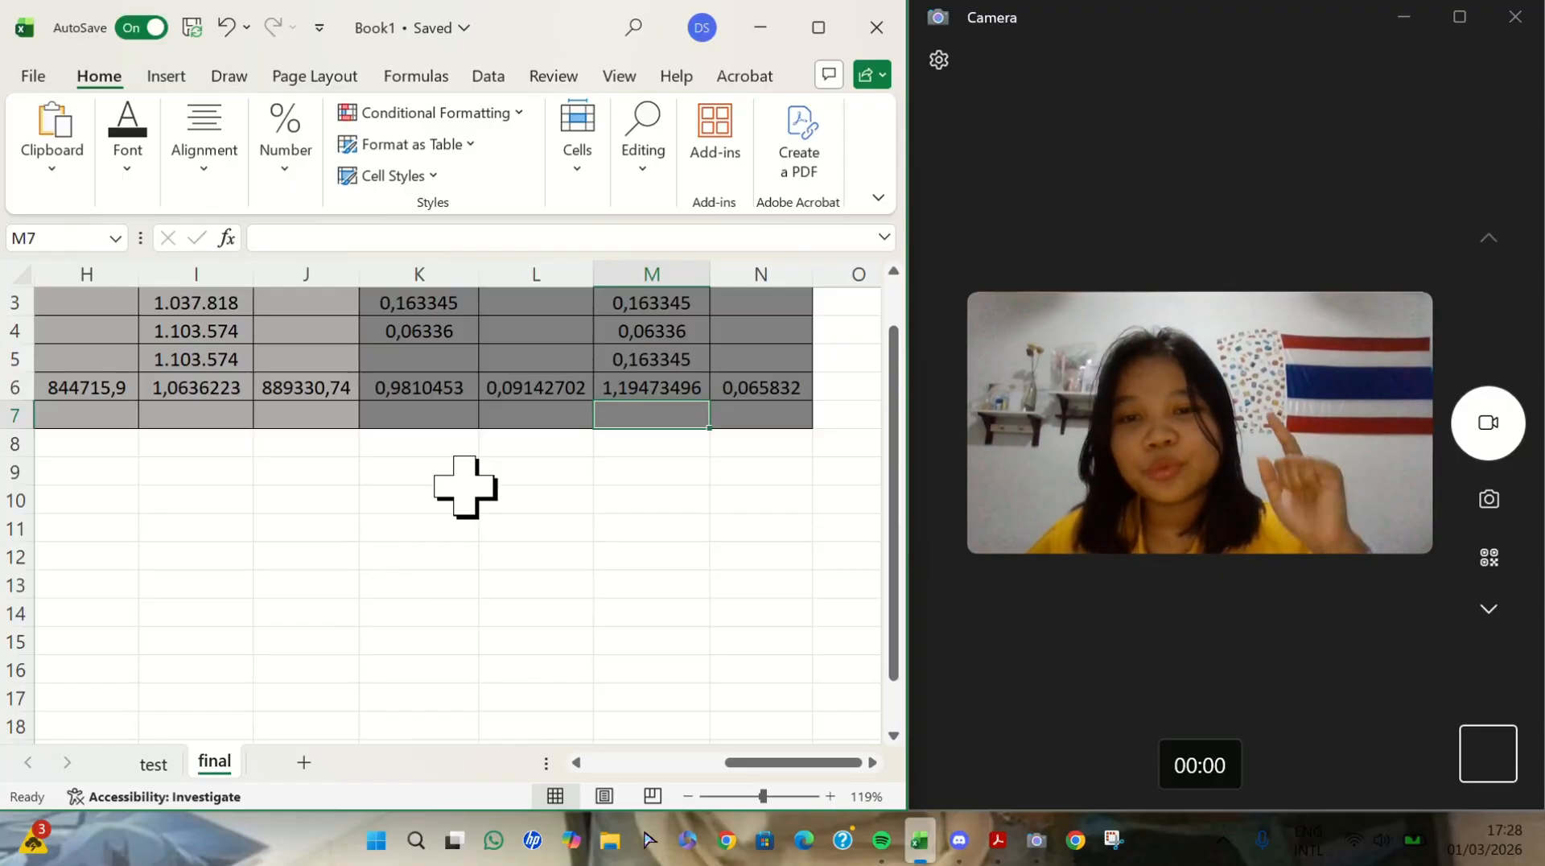
- Enter =G4*(1*G6) in G7 to forecast PT.DELTA from its three figures
{"action": "scroll", "coordinate": [465, 486], "scroll_direction": "up", "scroll_amount": 1}
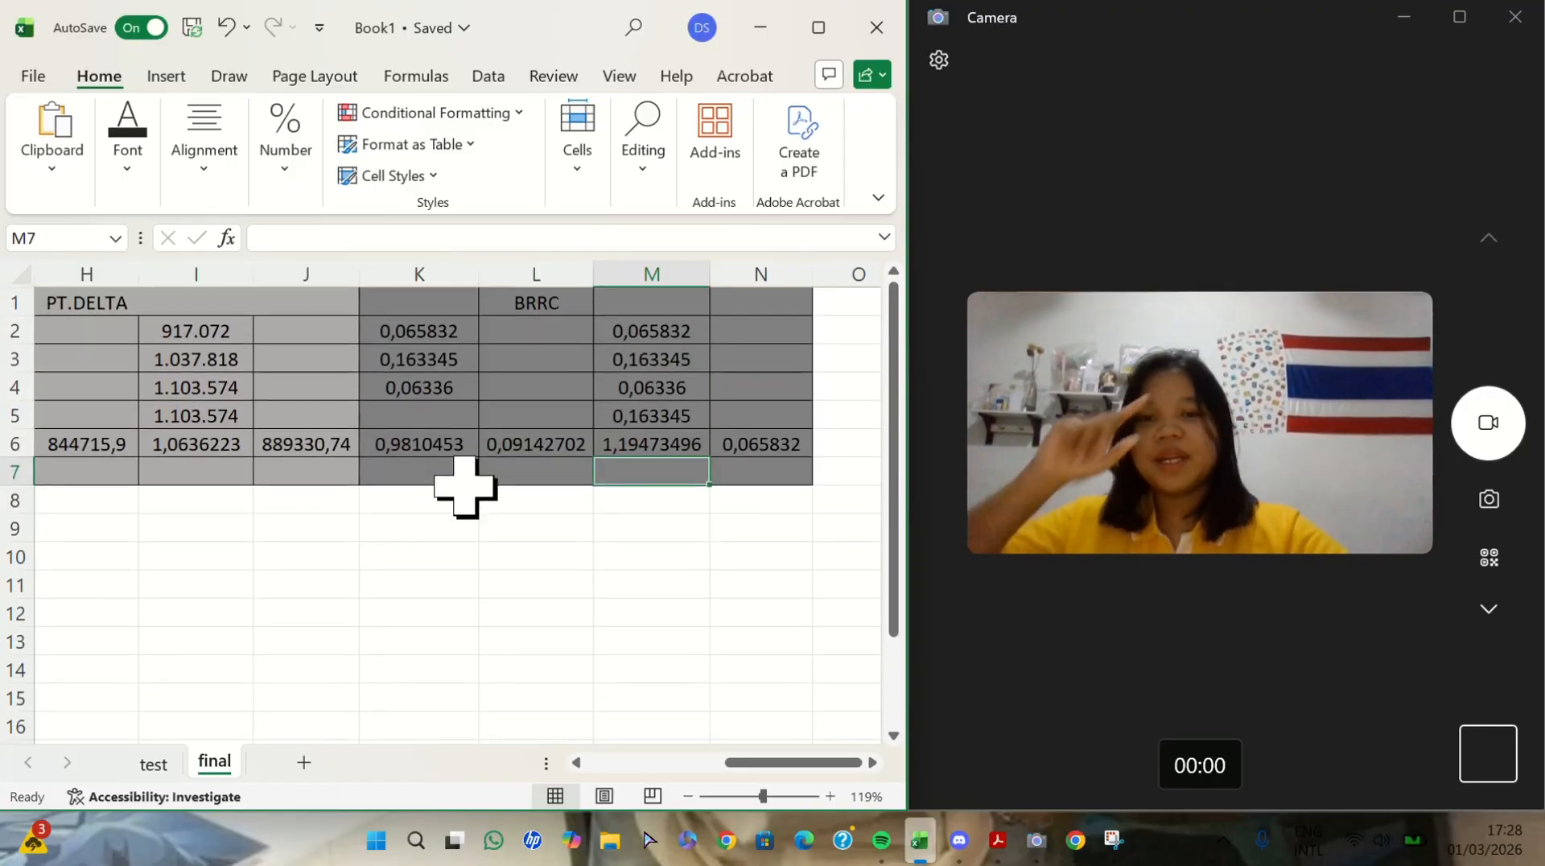
{"action": "scroll", "coordinate": [465, 486], "scroll_direction": "left", "scroll_amount": 1}
{"action": "scroll", "coordinate": [465, 486], "scroll_direction": "left", "scroll_amount": 1}
{"action": "scroll", "coordinate": [465, 487], "scroll_direction": "right", "scroll_amount": 1}
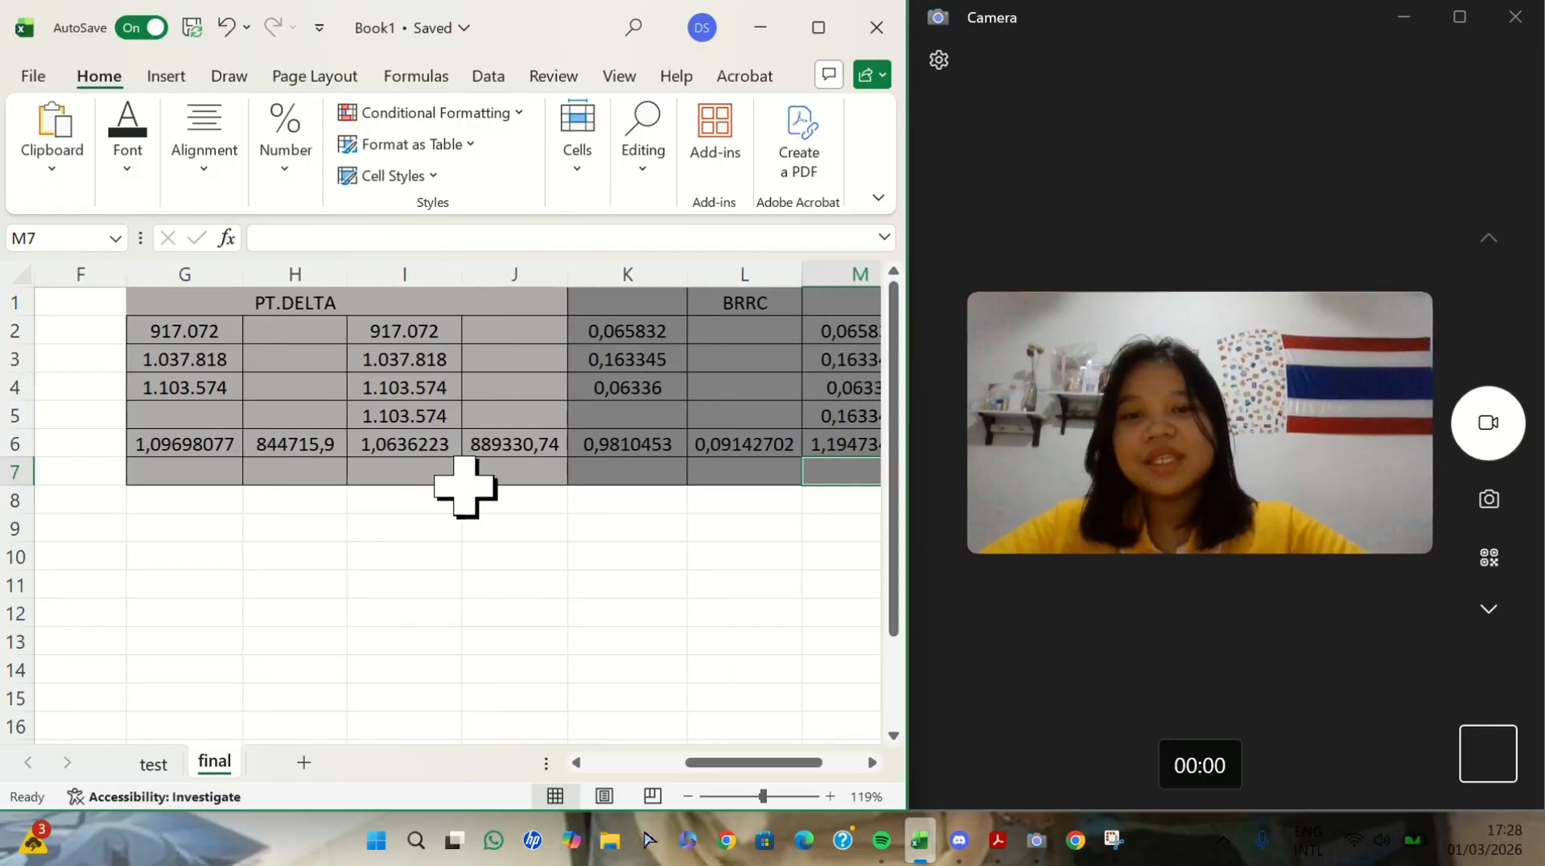
{"action": "scroll", "coordinate": [604, 420], "scroll_direction": "right", "scroll_amount": 2}
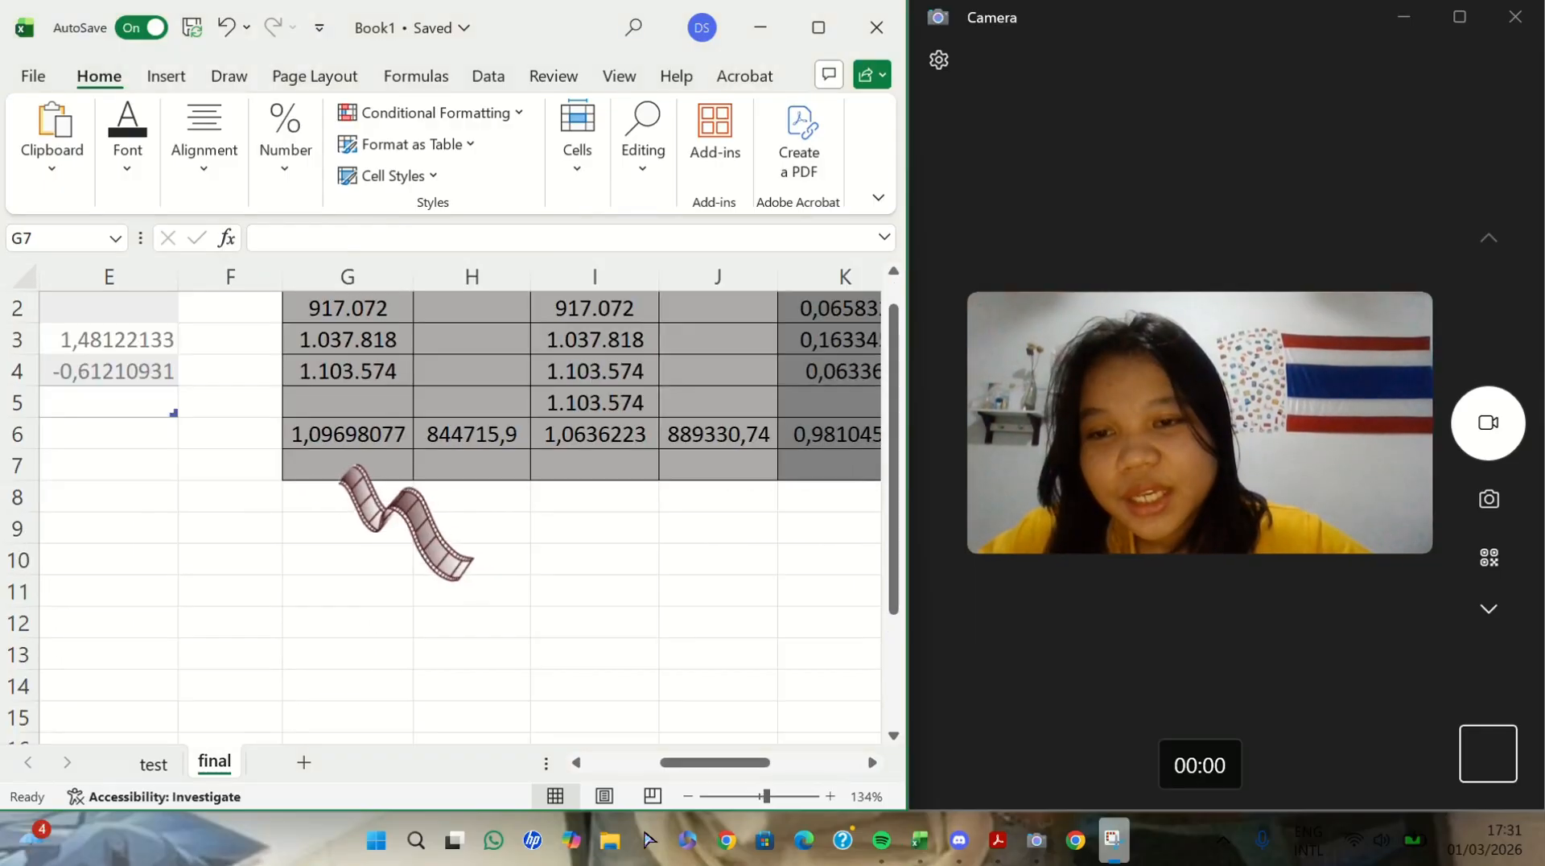
{"action": "left_click", "coordinate": [356, 467]}
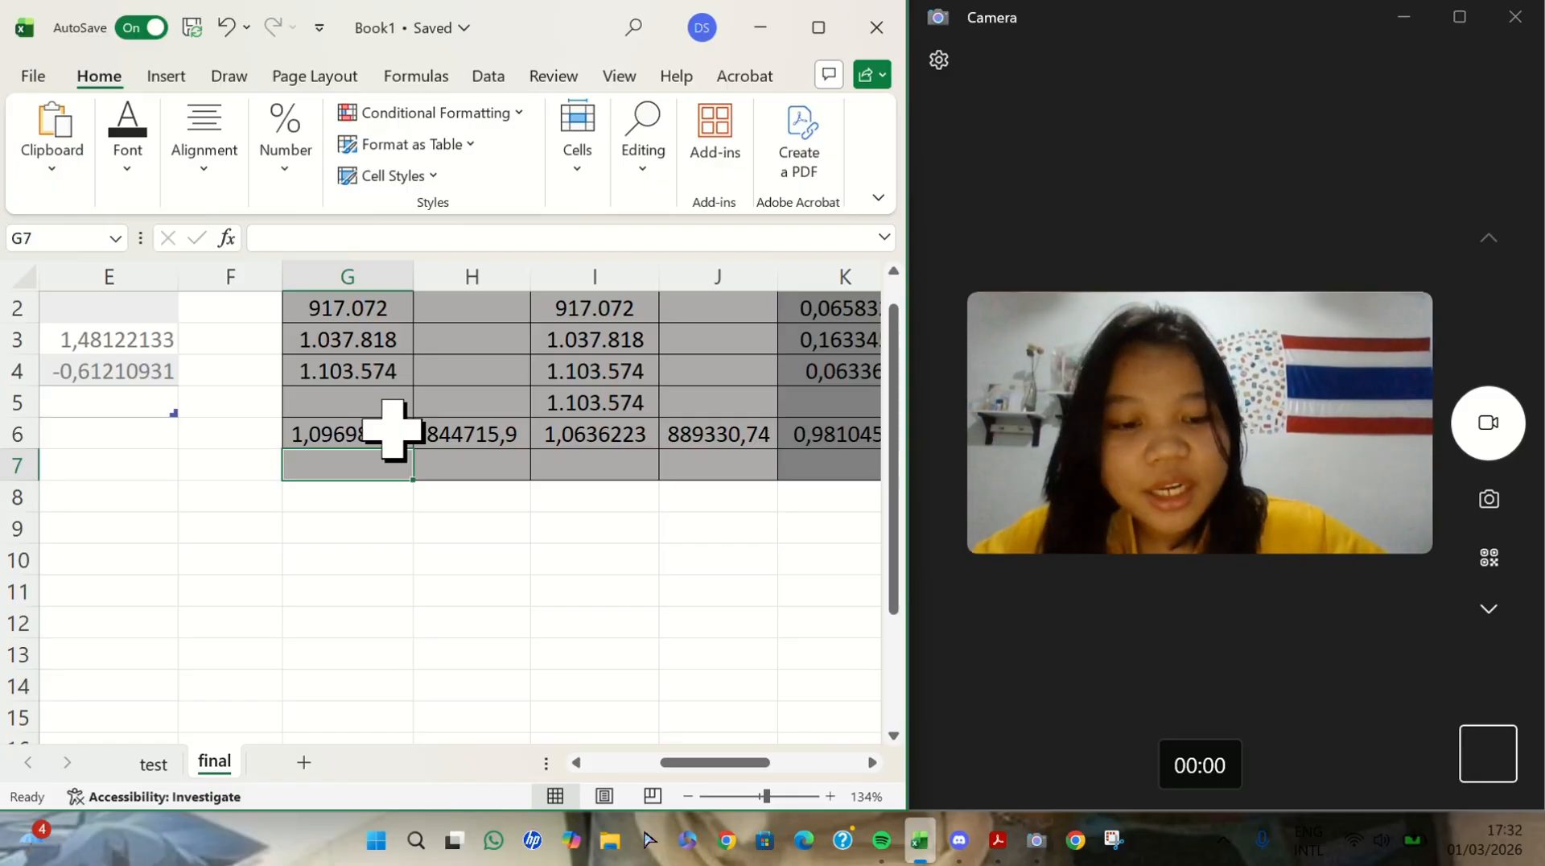
{"action": "type", "text": "="}
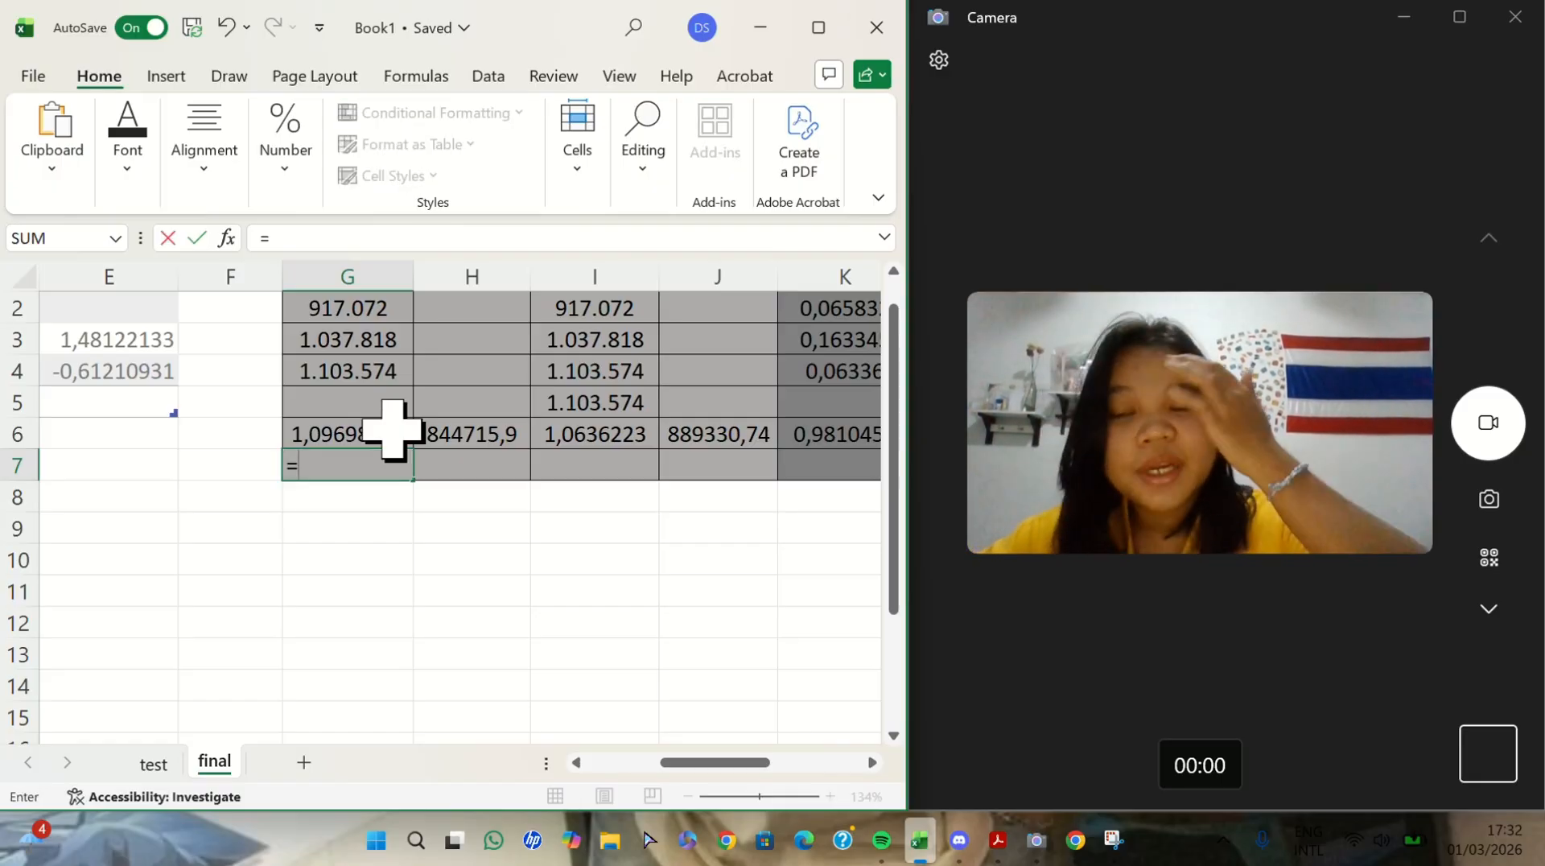
{"action": "left_click", "coordinate": [364, 377]}
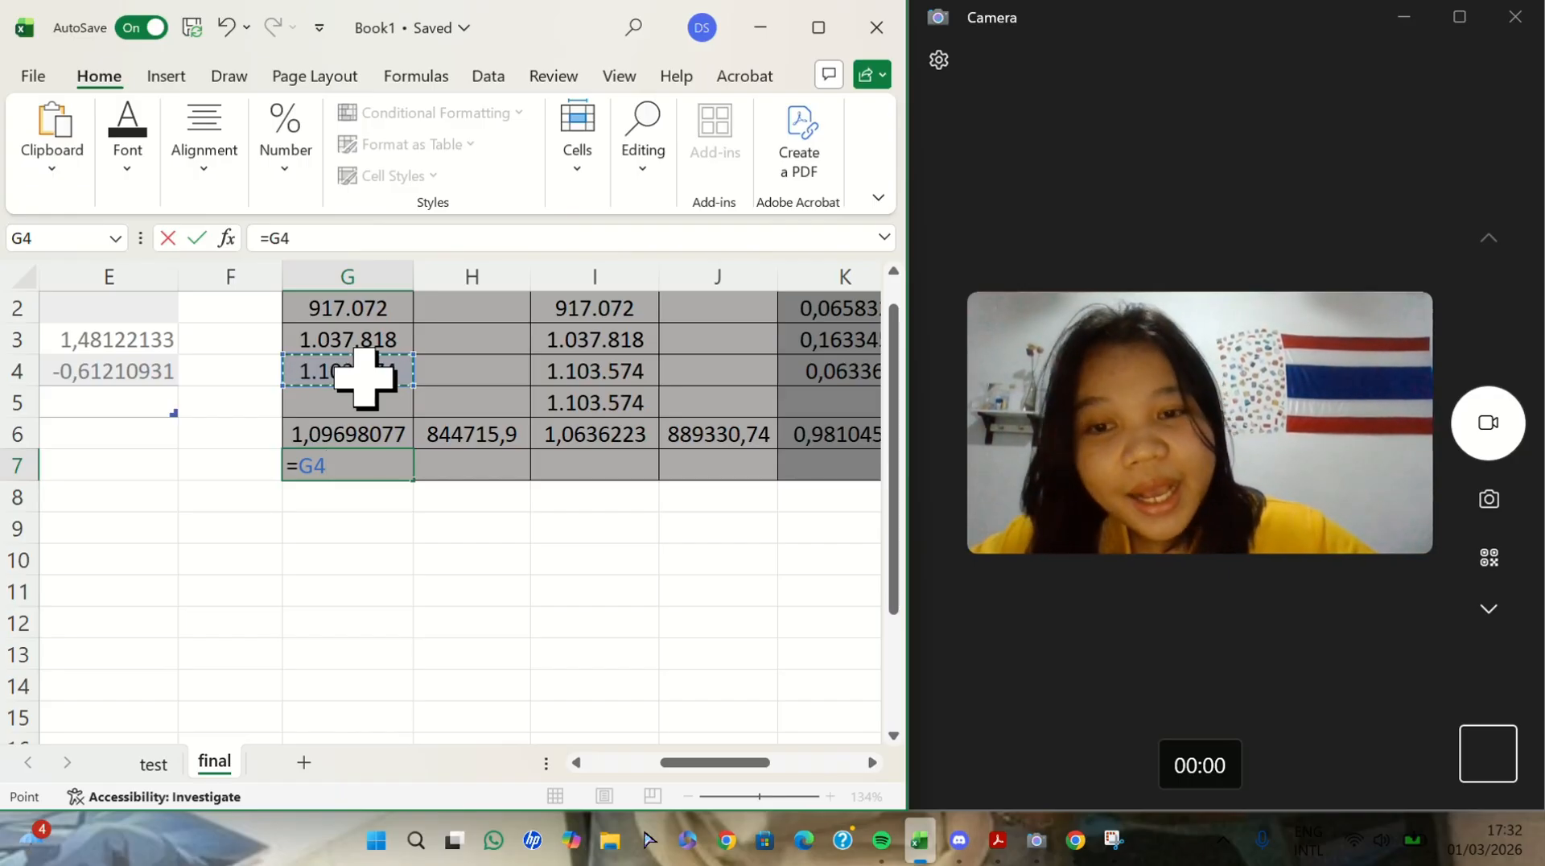
{"action": "type", "text": "*"}
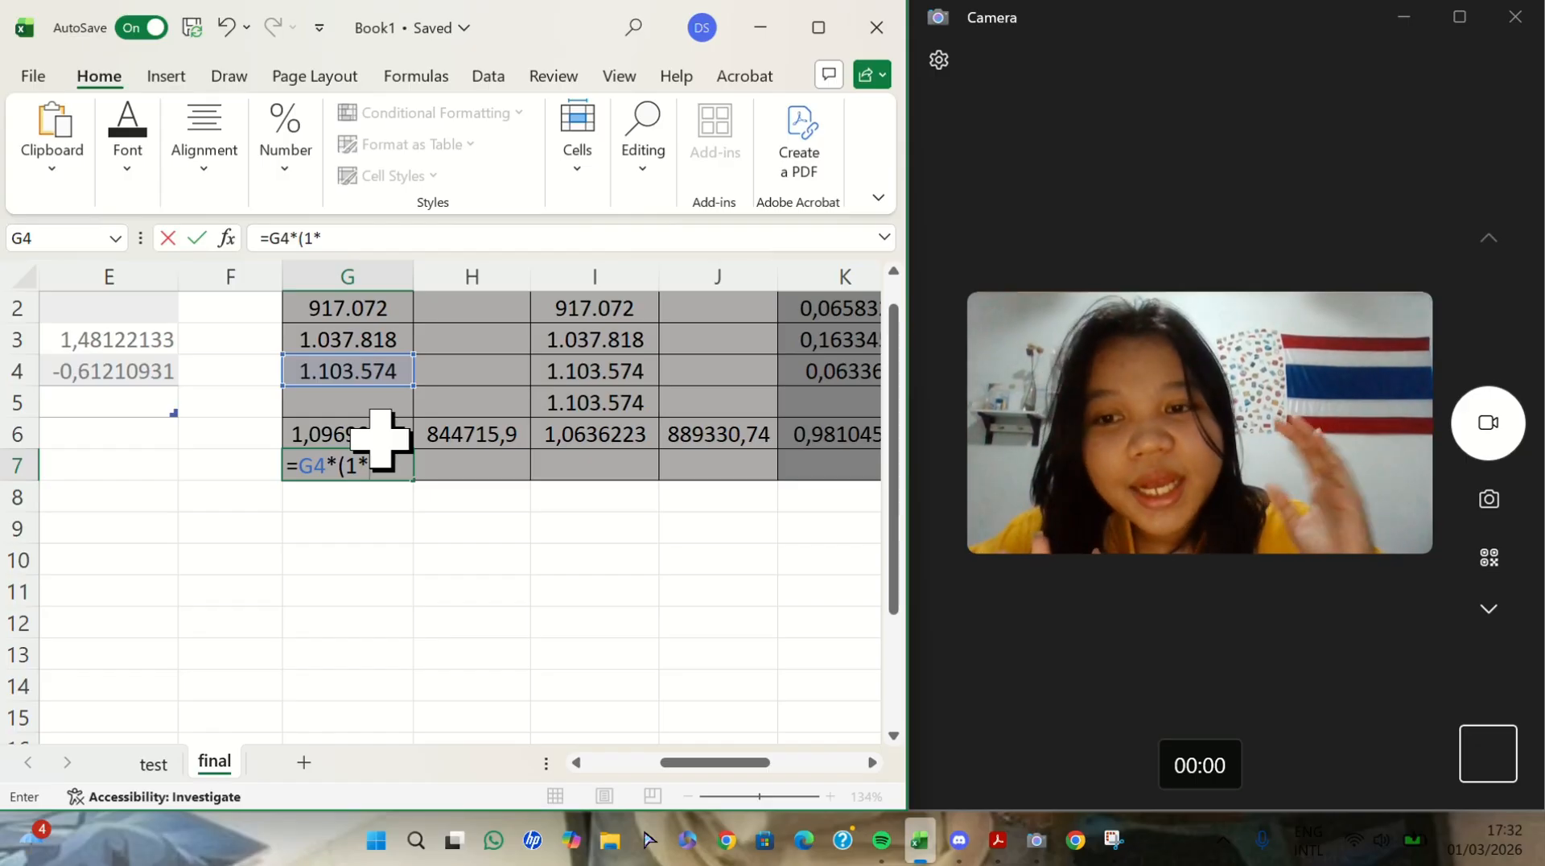
{"action": "left_click", "coordinate": [379, 439]}
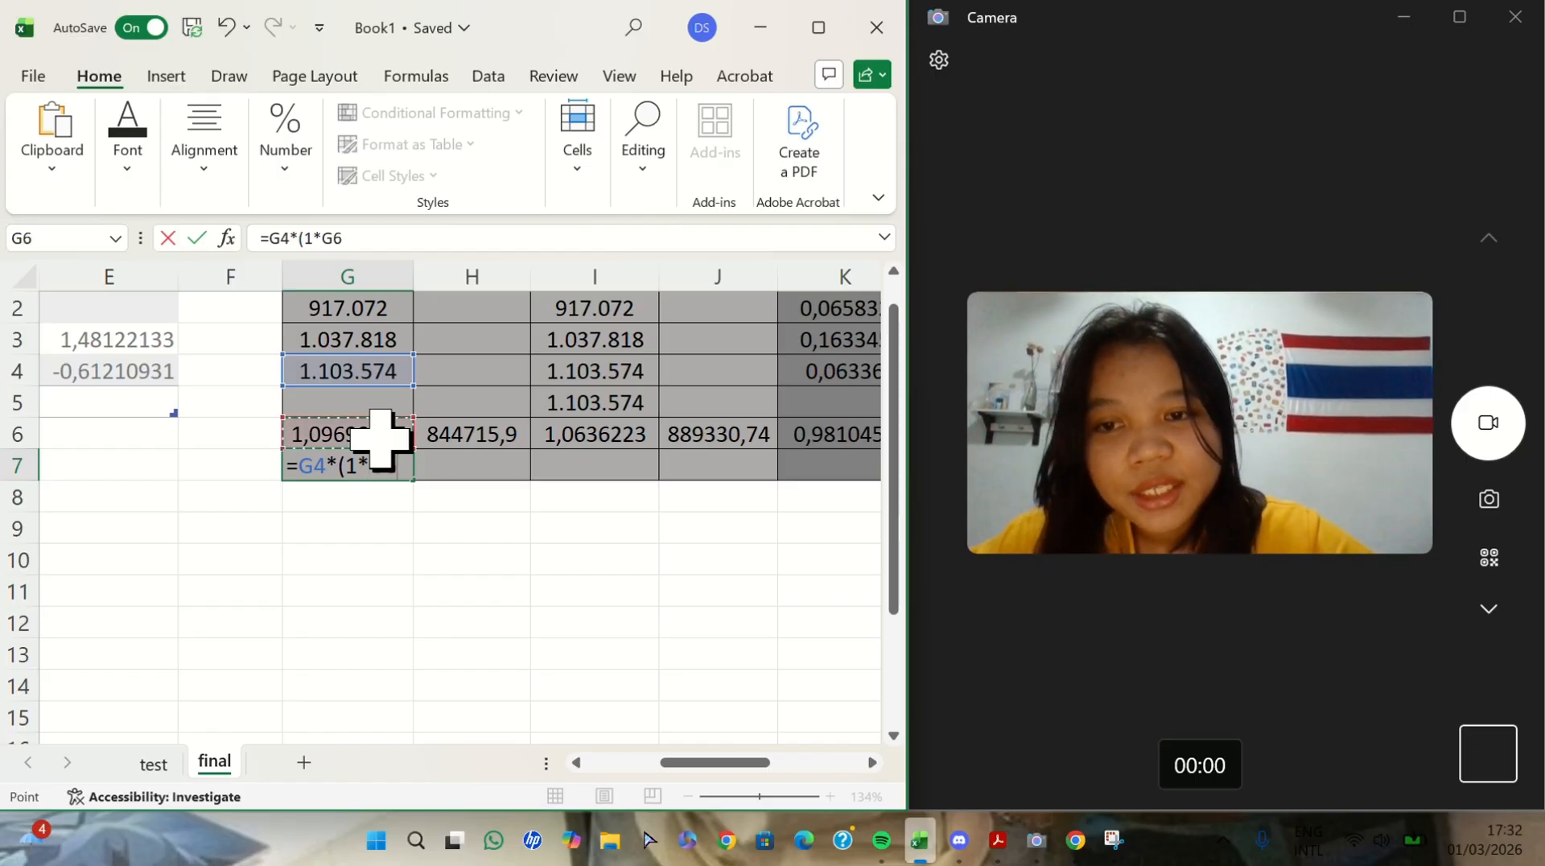
{"action": "type", "text": ")"}
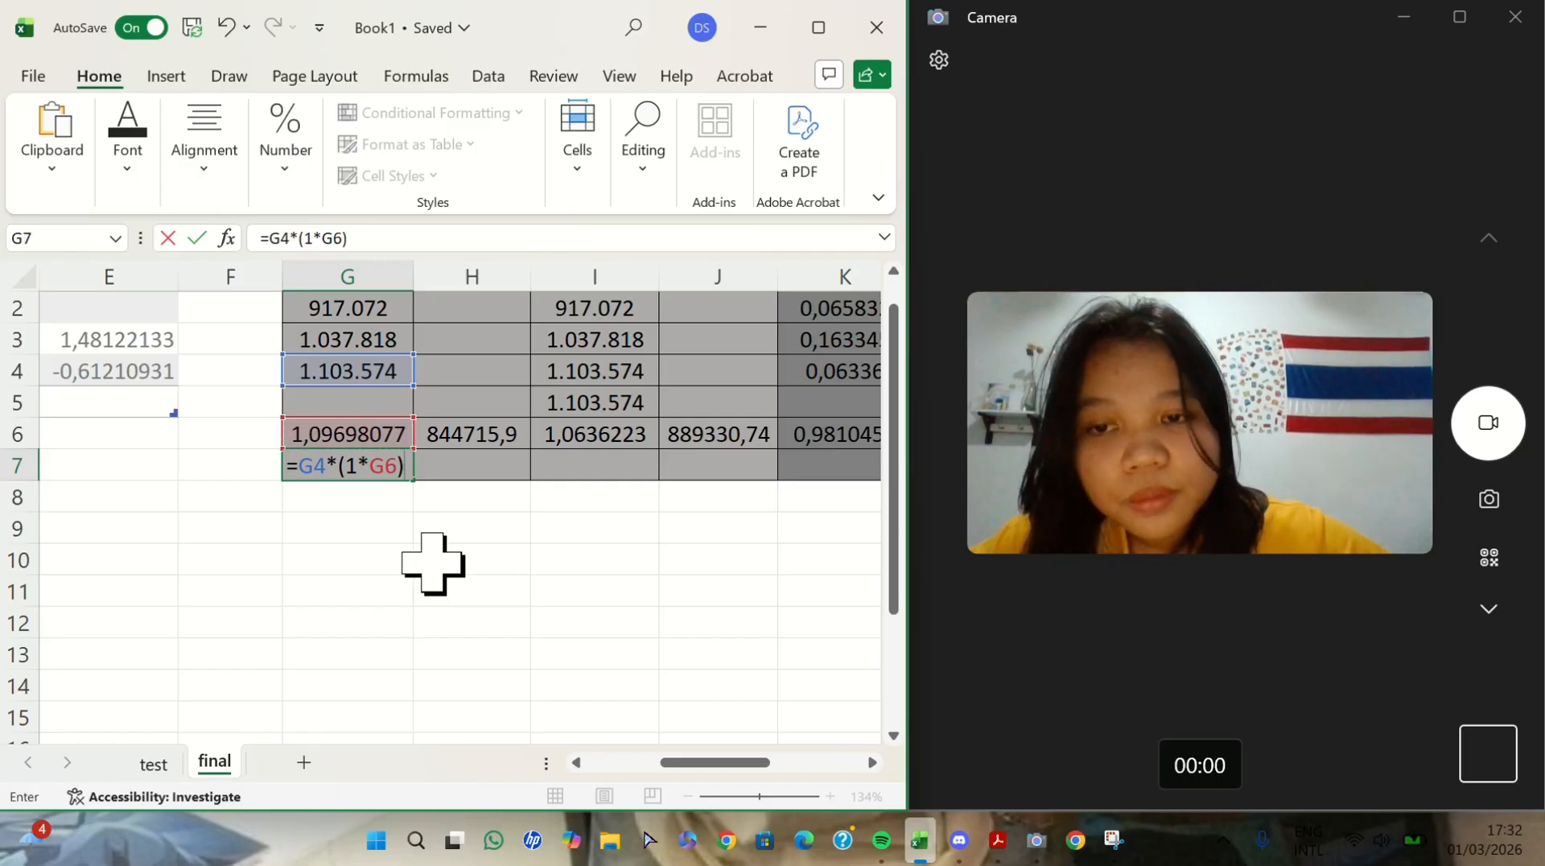
{"action": "key", "text": "Return"}
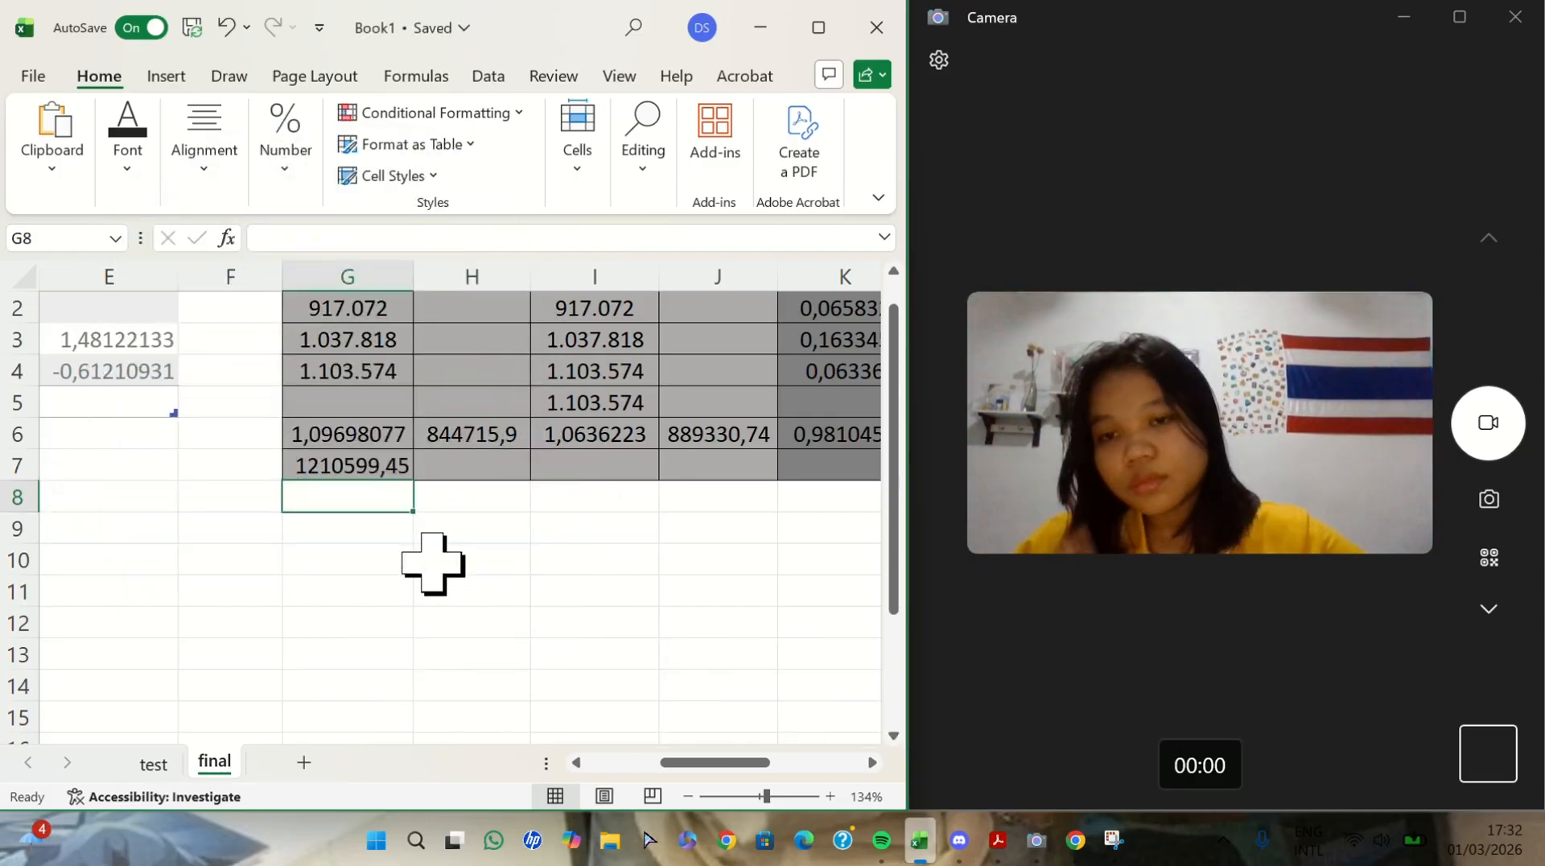
- Enter =I5*(1*I6) in I7 to forecast PT.DELTA from its four figures
{"action": "scroll", "coordinate": [642, 483], "scroll_direction": "up", "scroll_amount": 1}
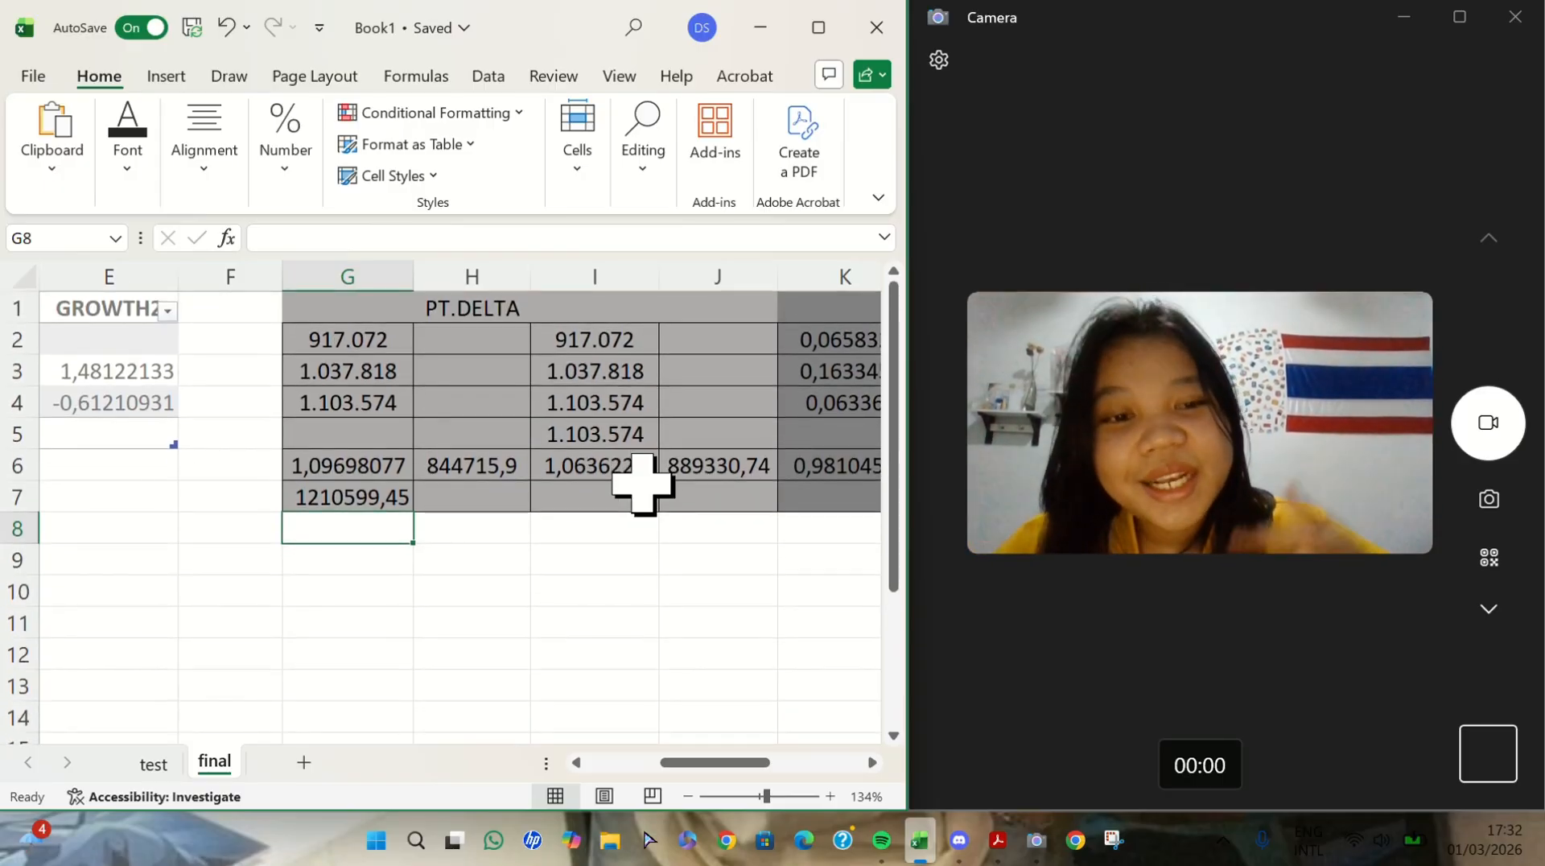
{"action": "left_click", "coordinate": [600, 442]}
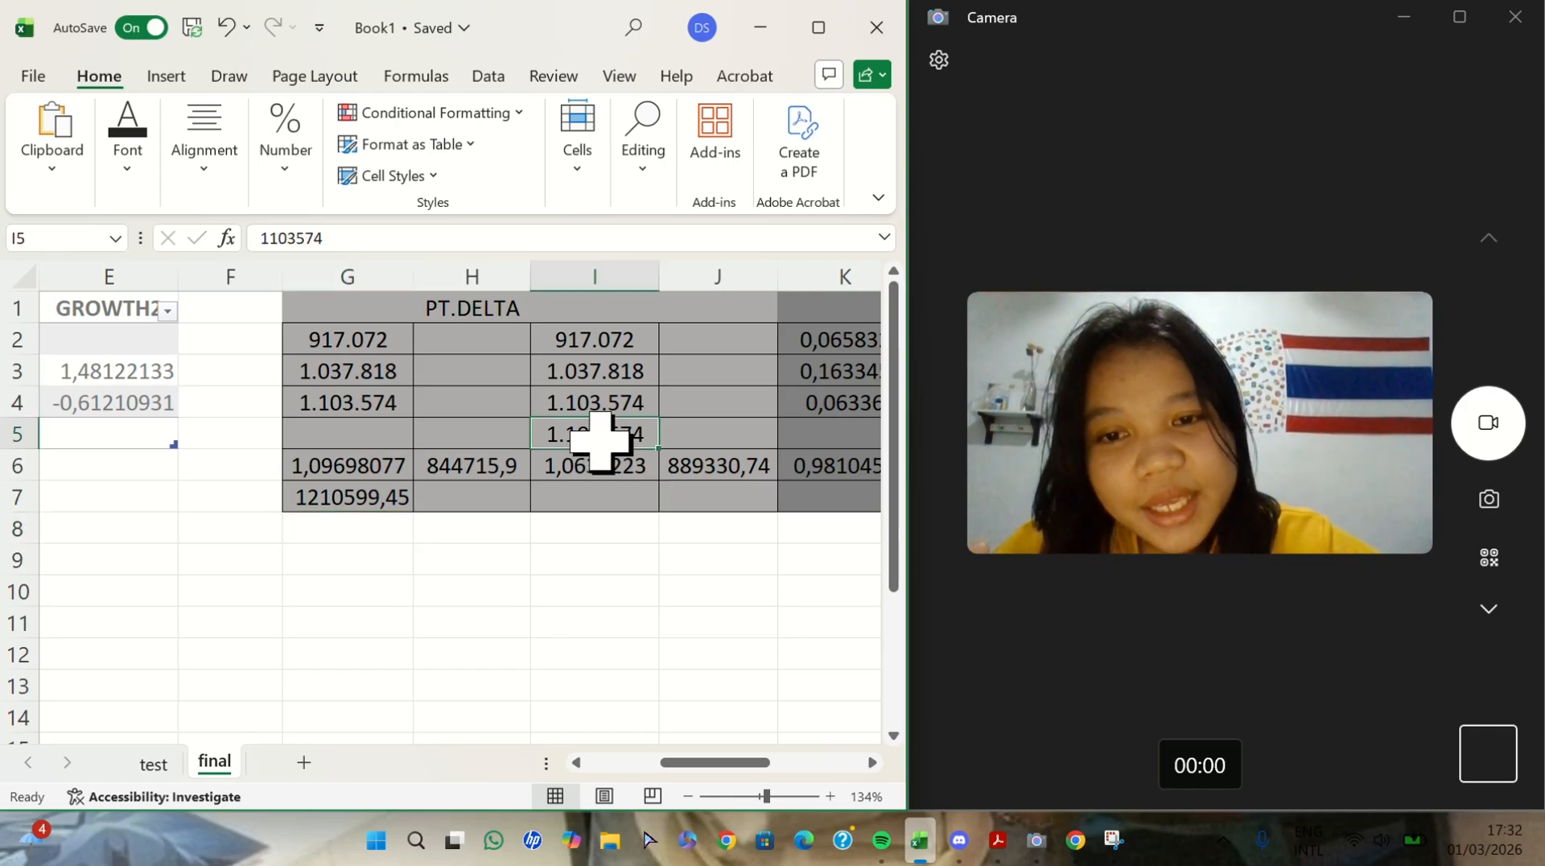
{"action": "left_click", "coordinate": [625, 472]}
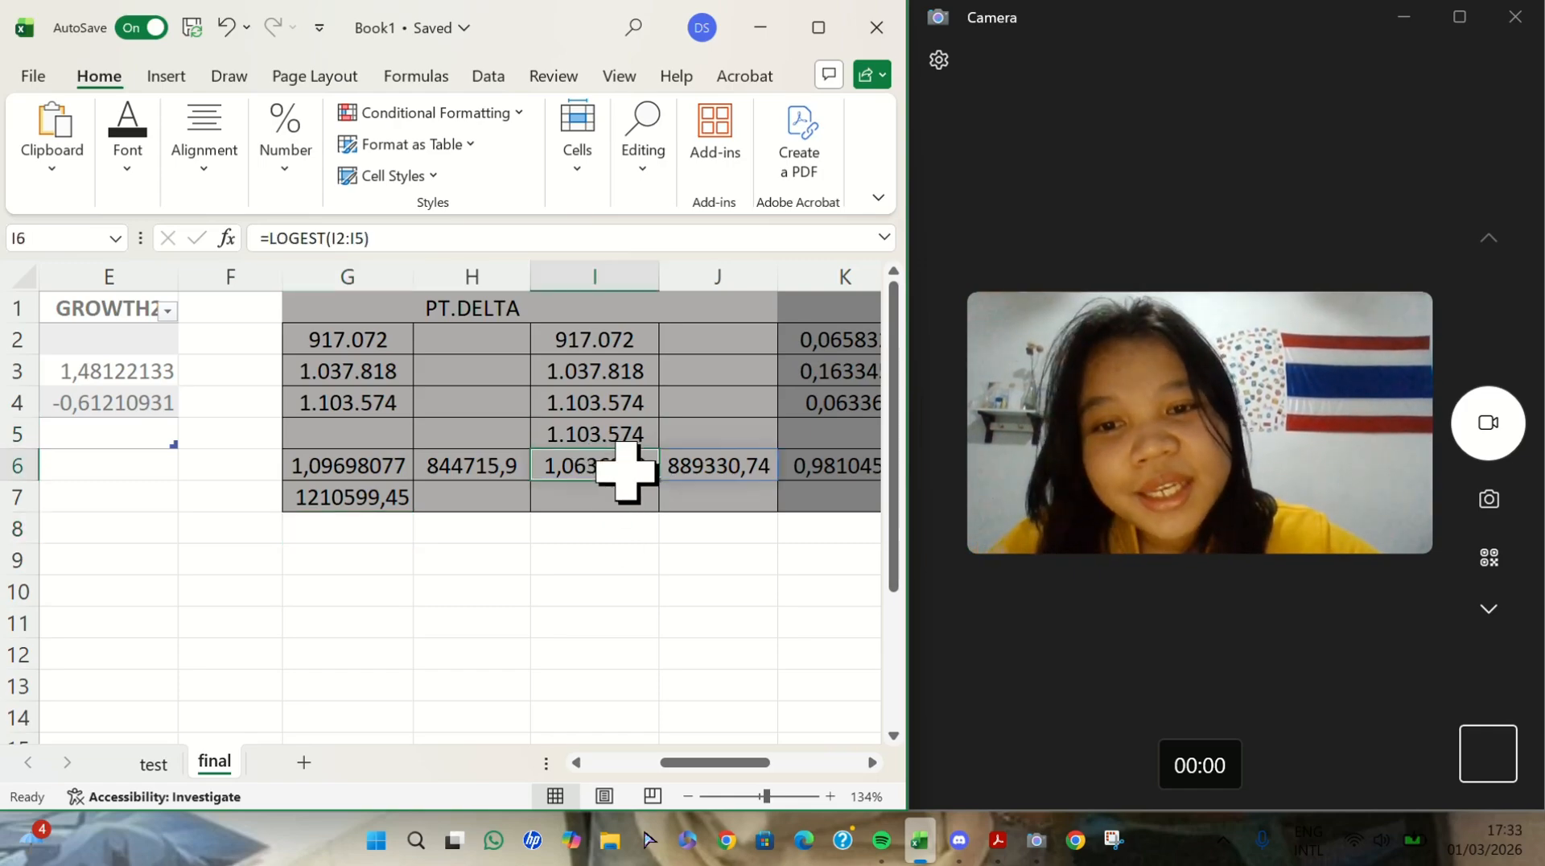
{"action": "left_click", "coordinate": [583, 499]}
{"action": "type", "text": "="}
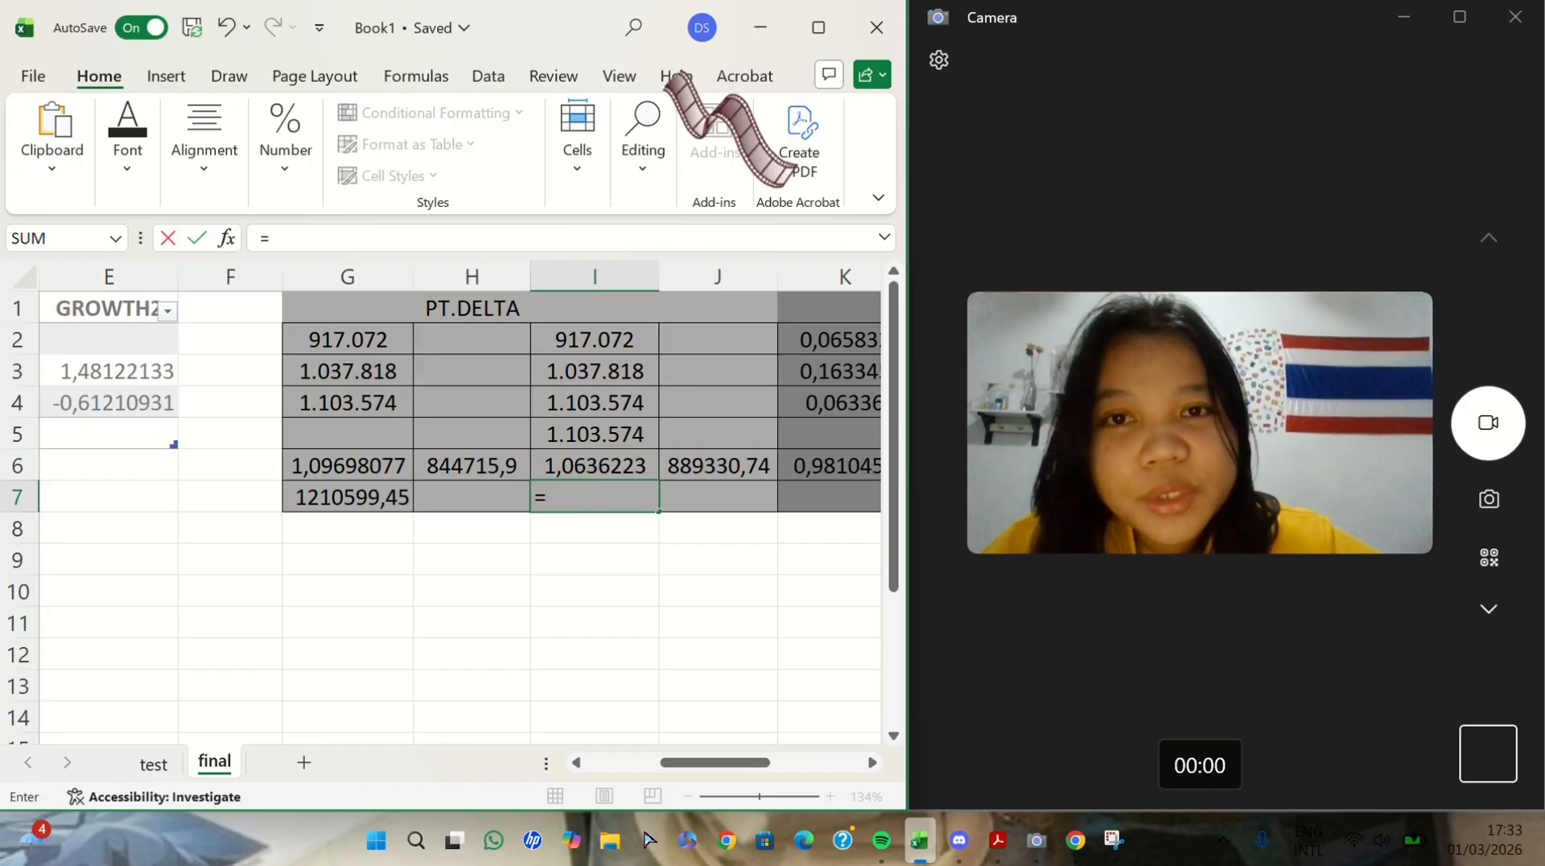
{"action": "left_click", "coordinate": [621, 57]}
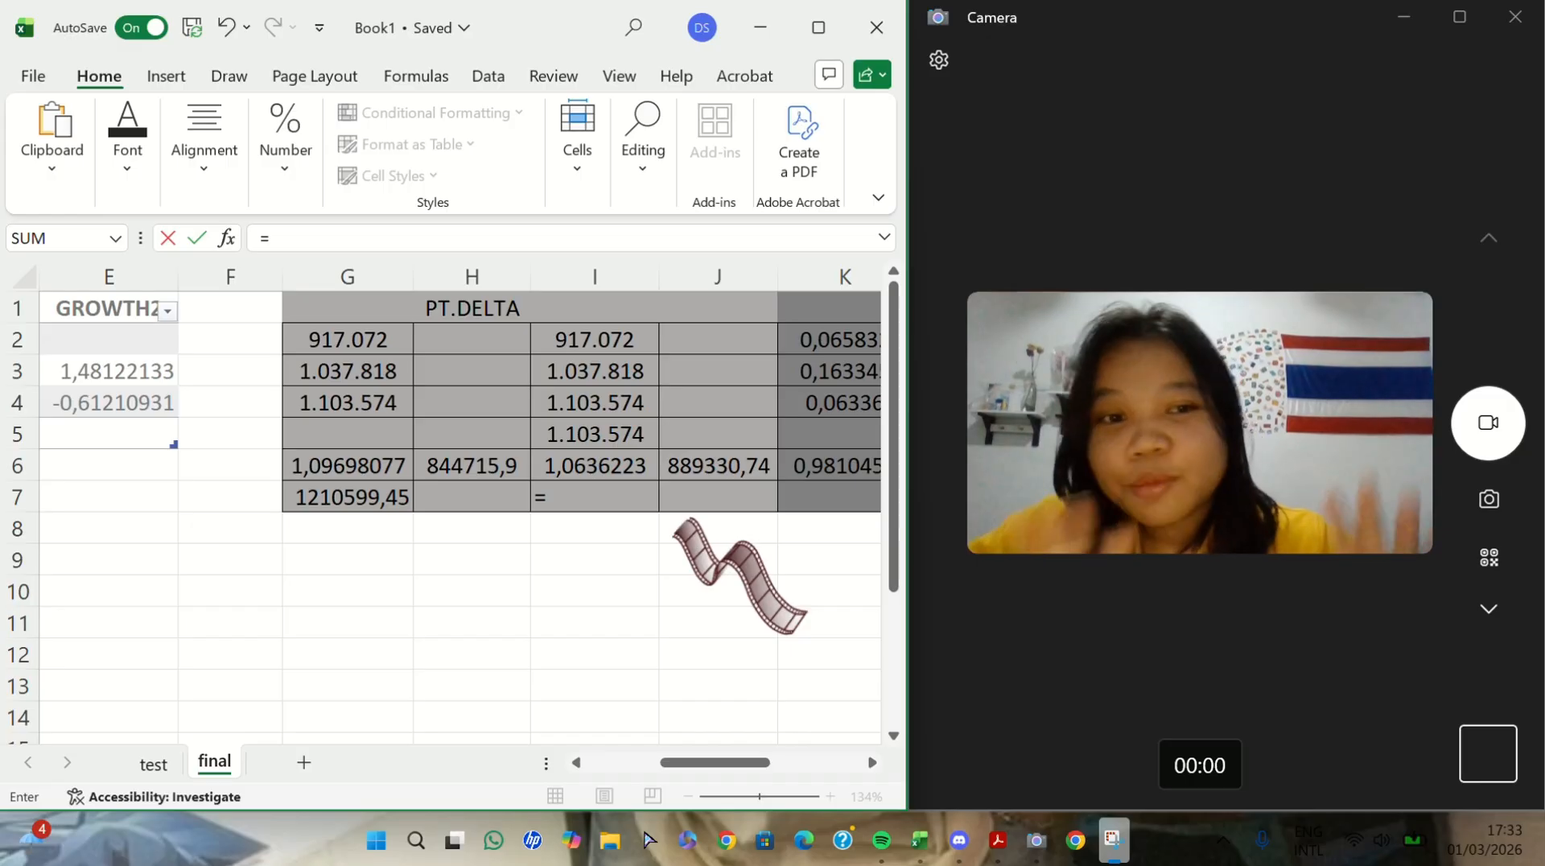
{"action": "left_click", "coordinate": [613, 497]}
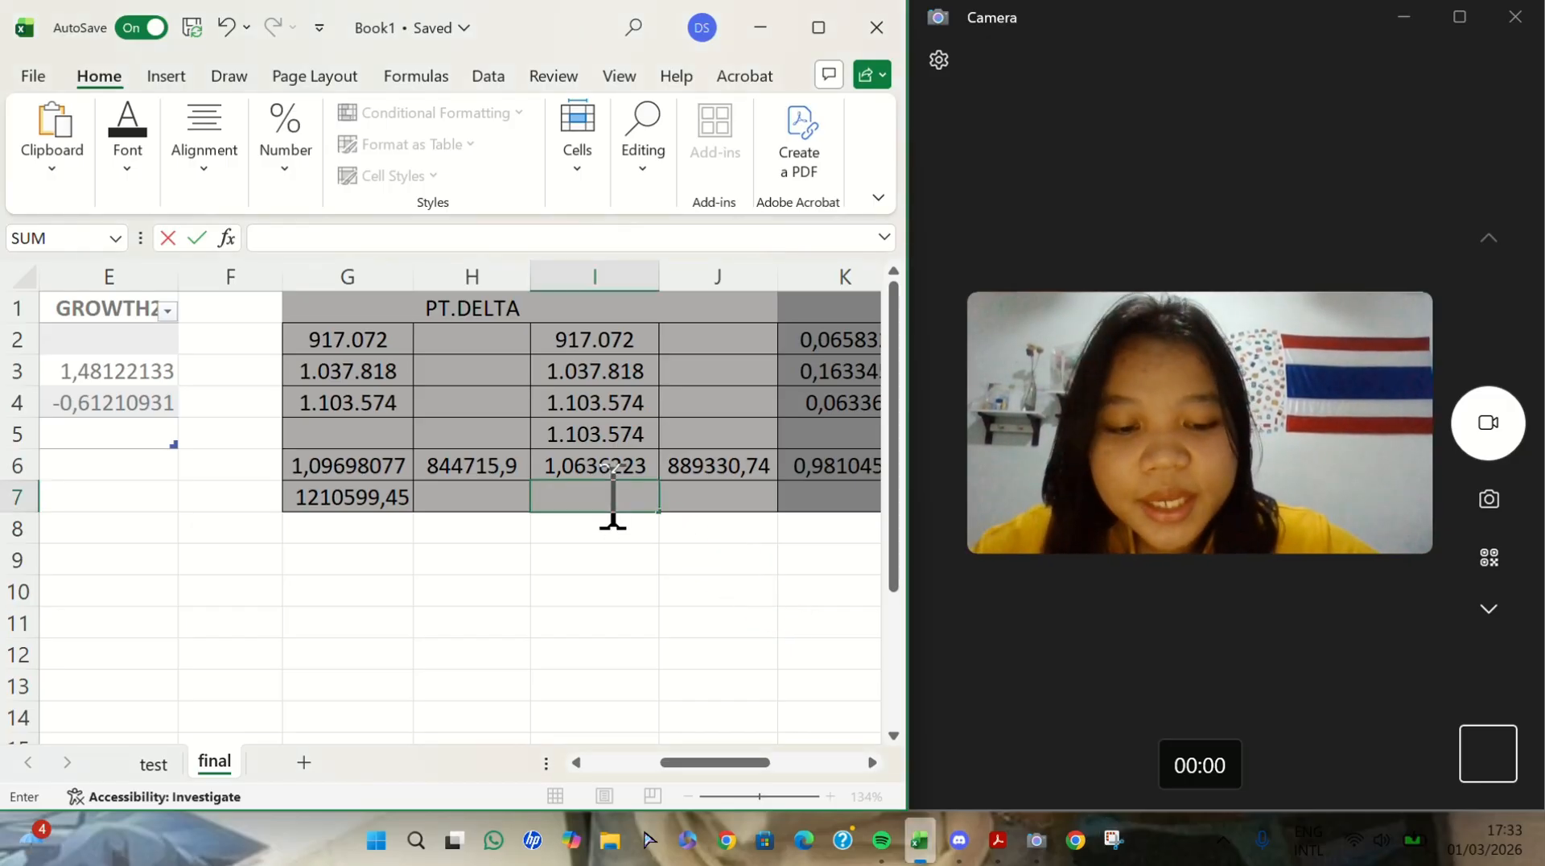
{"action": "type", "text": "="}
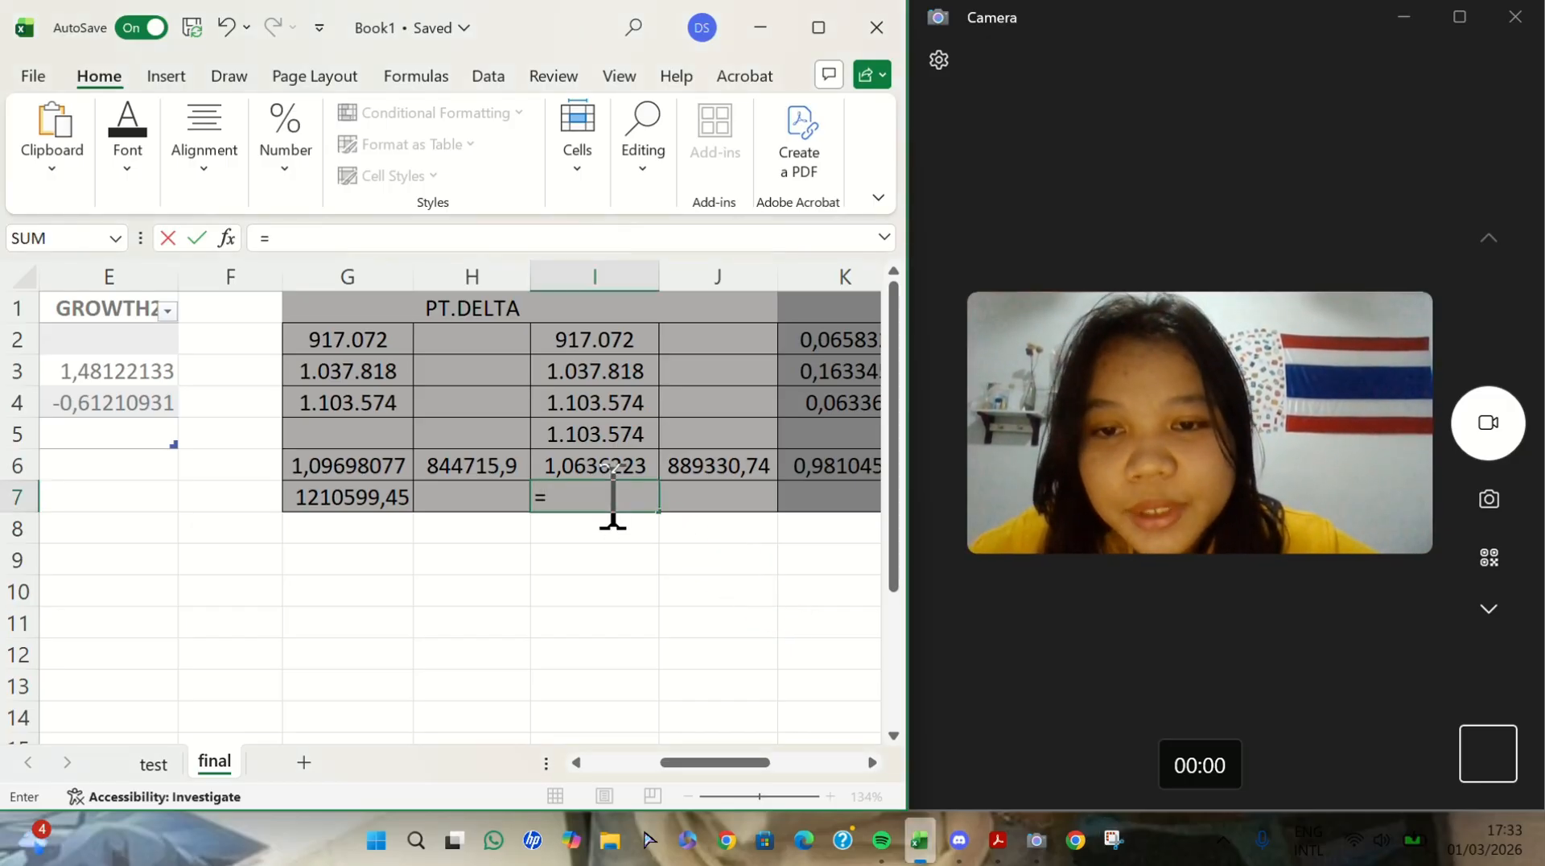
{"action": "left_click", "coordinate": [603, 441]}
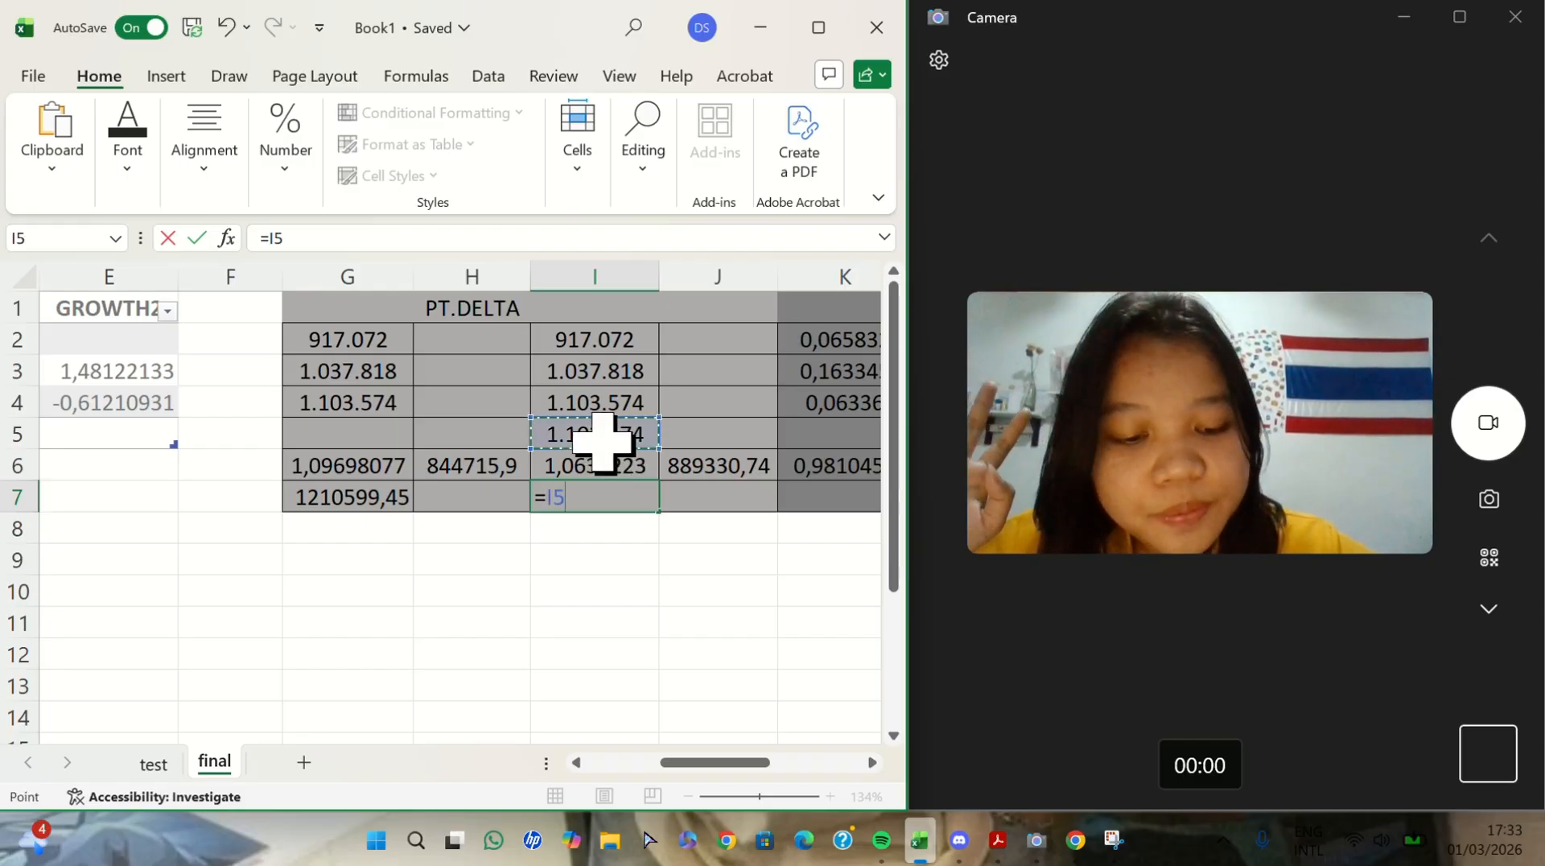
{"action": "type", "text": "*("}
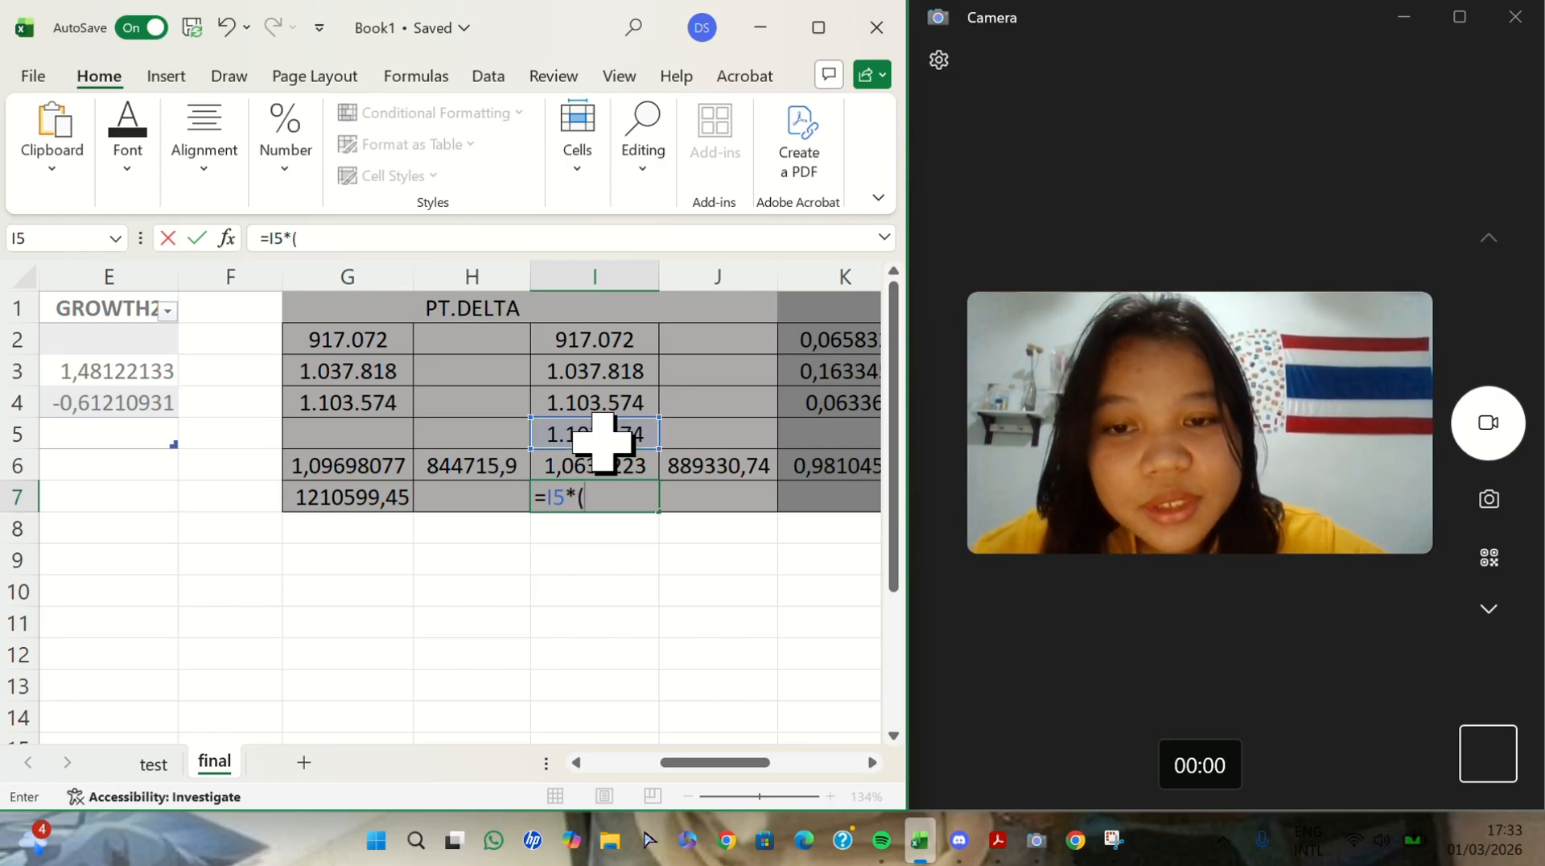
{"action": "type", "text": "1*"}
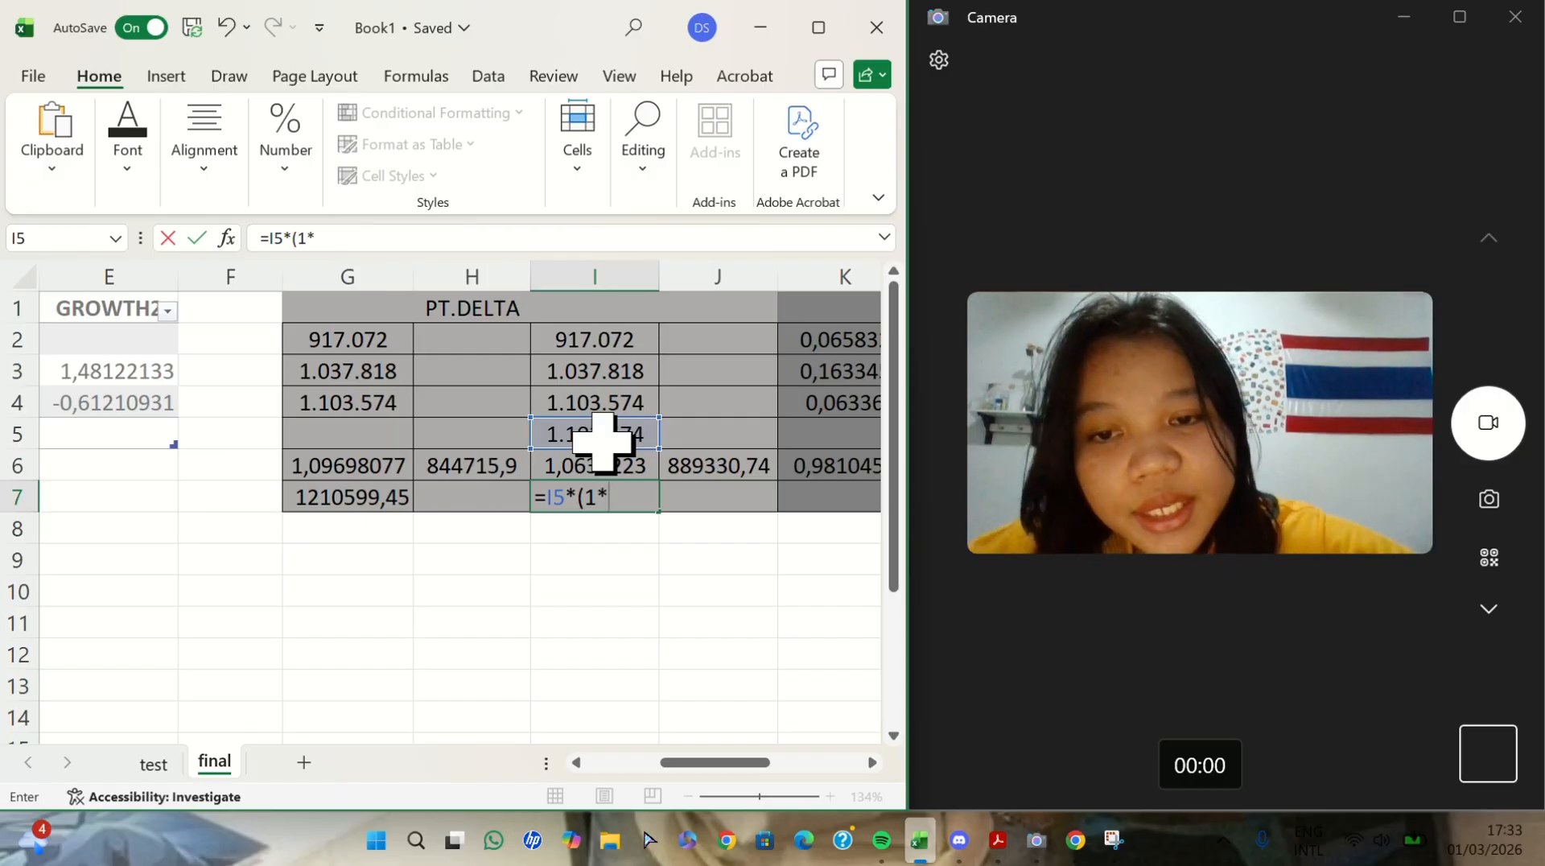
{"action": "left_click", "coordinate": [603, 474]}
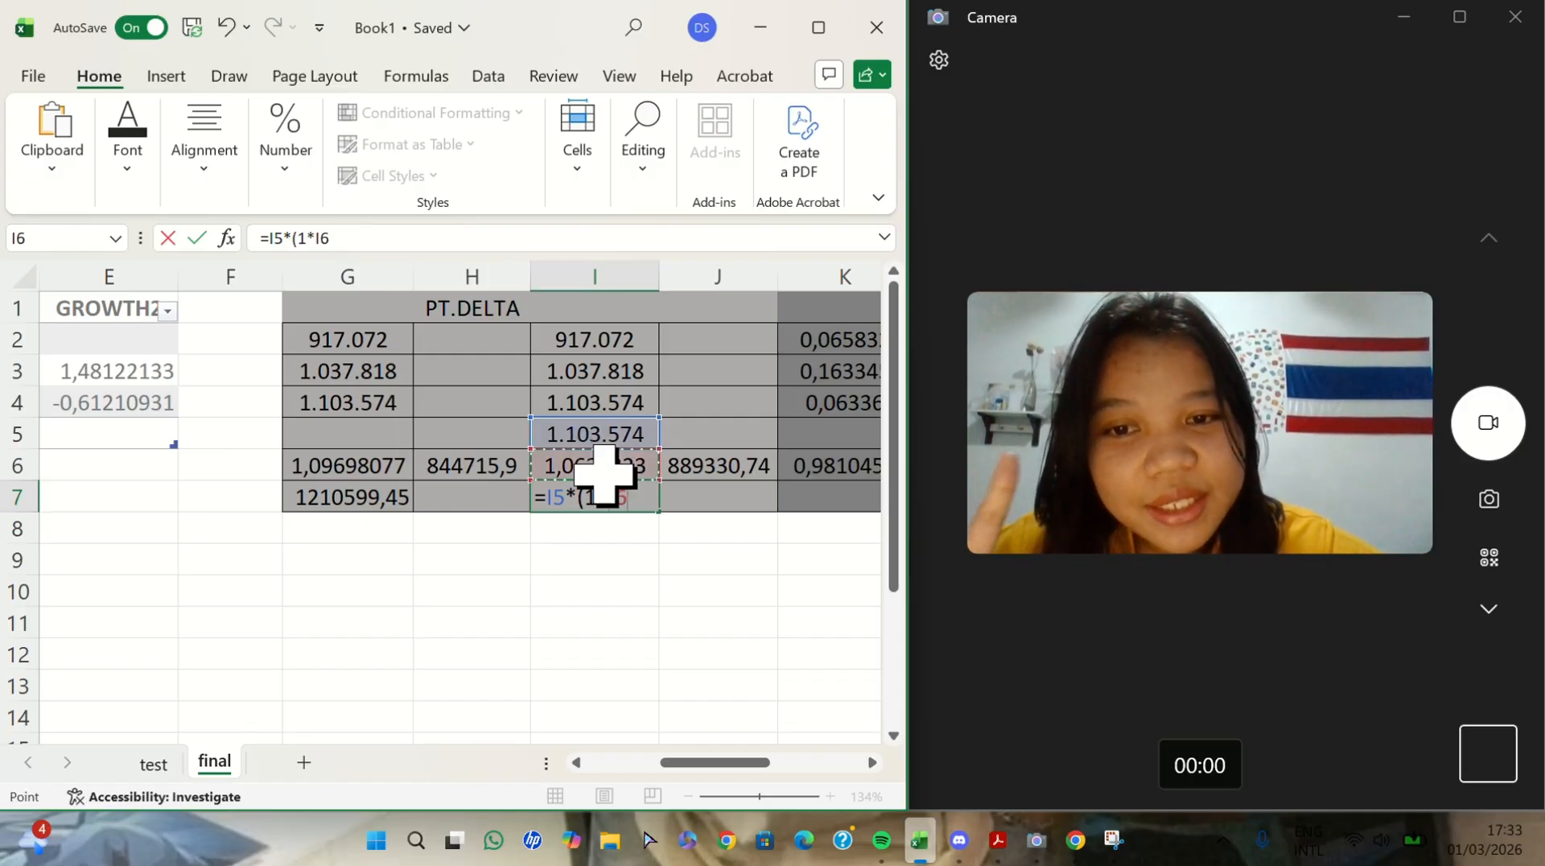
{"action": "type", "text": ")"}
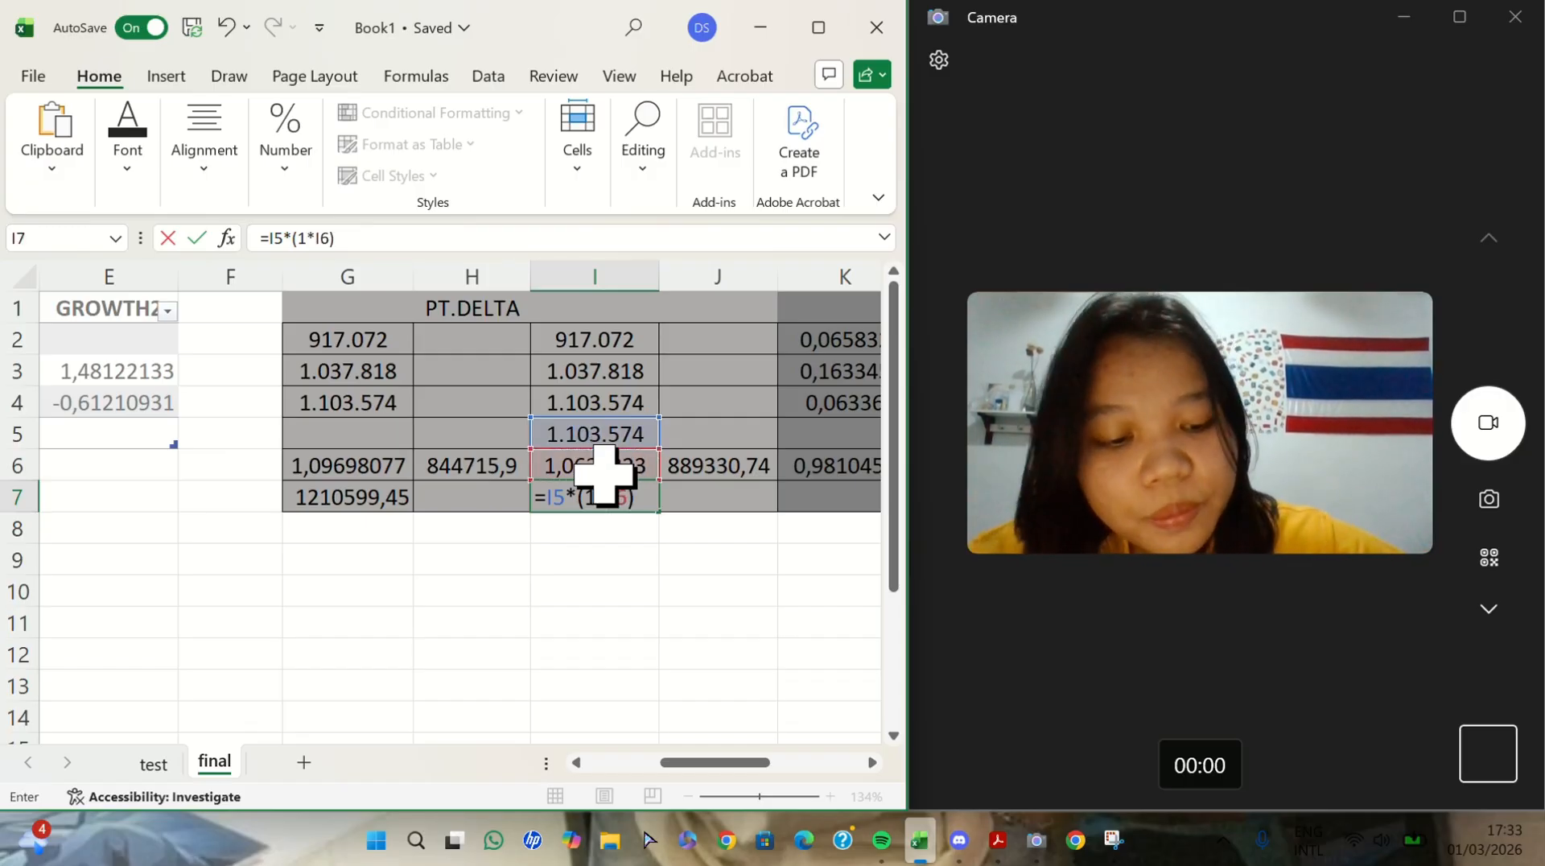
{"action": "key", "text": "Return"}
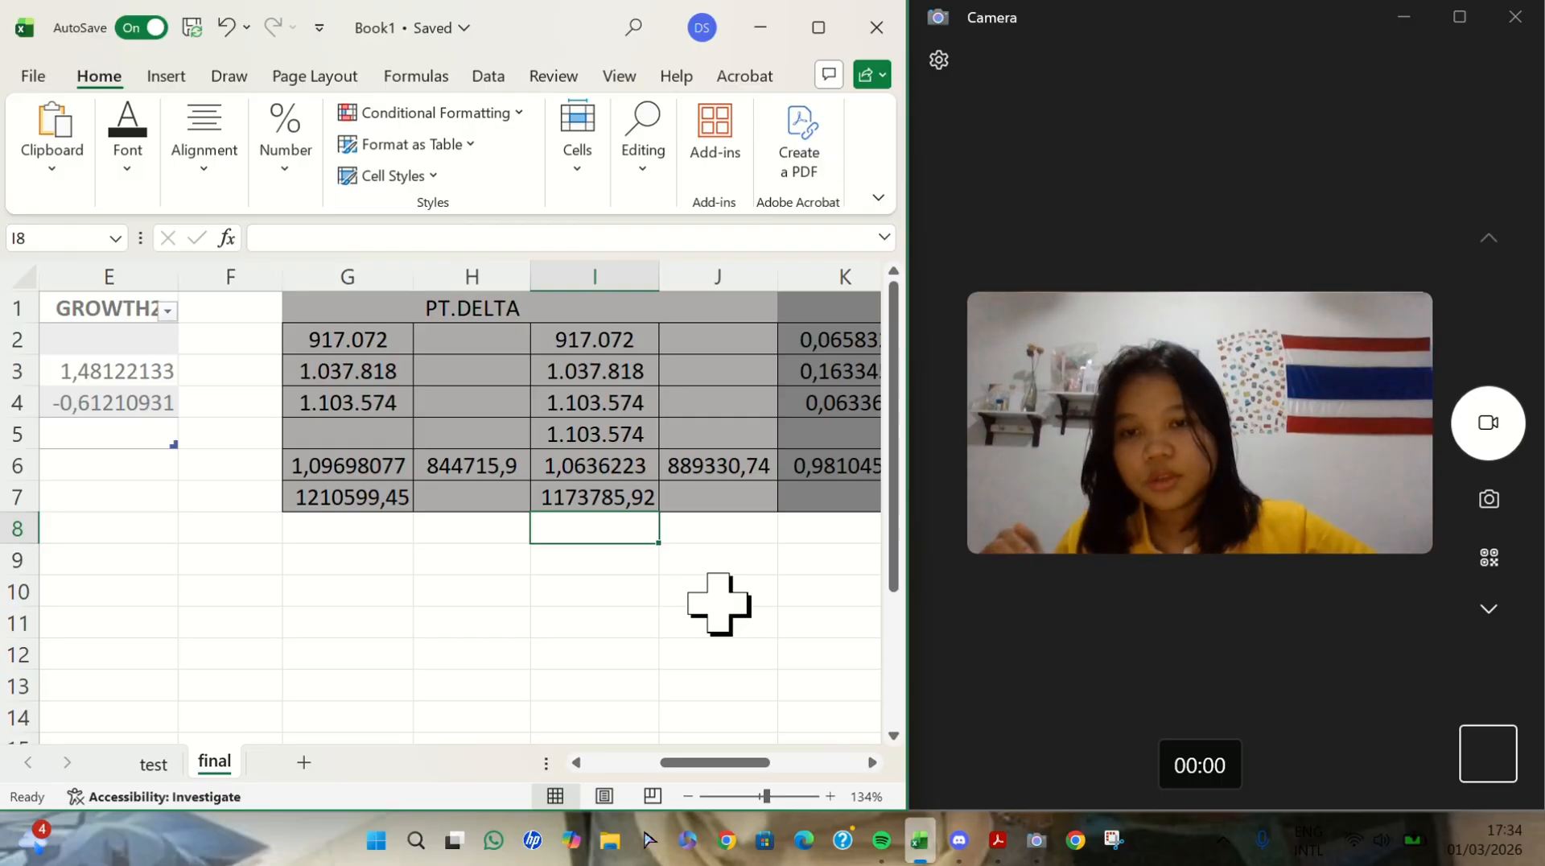
{"action": "scroll", "coordinate": [718, 603], "scroll_direction": "right", "scroll_amount": 2}
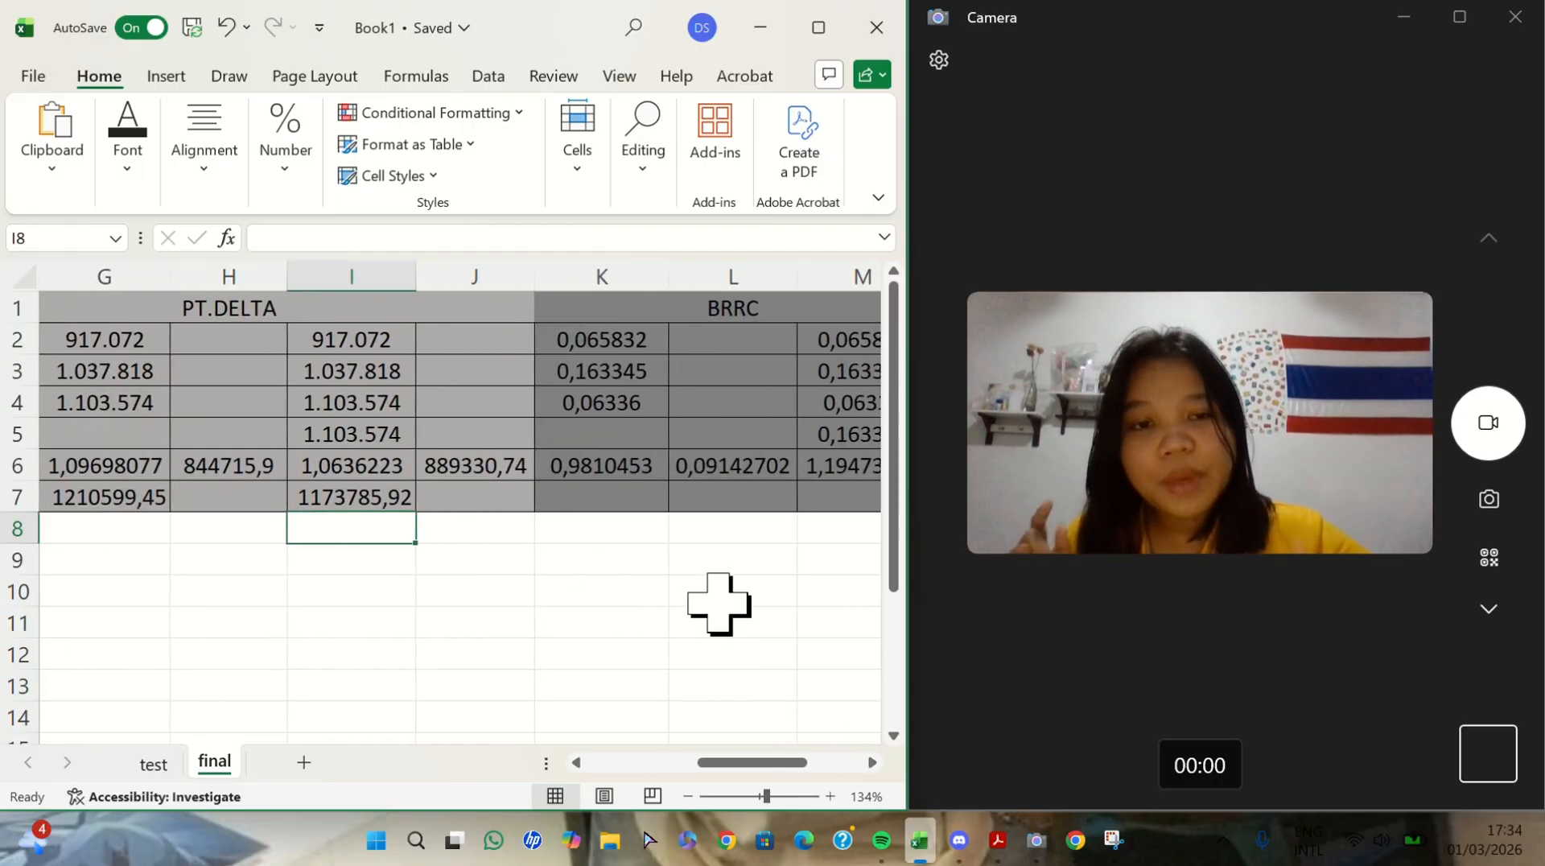
{"action": "scroll", "coordinate": [649, 540], "scroll_direction": "right", "scroll_amount": 1}
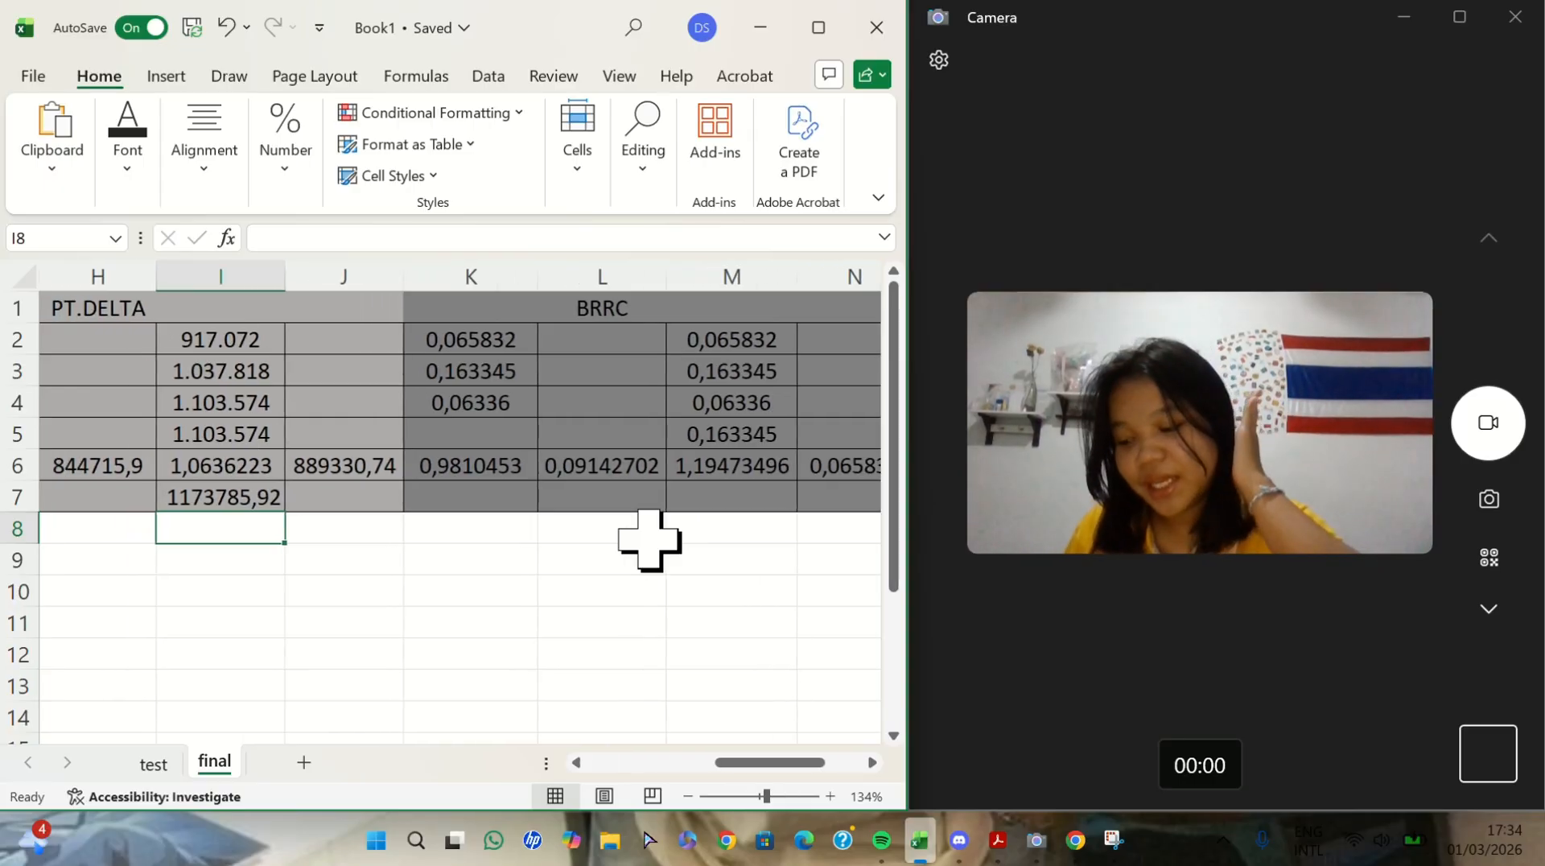
{"action": "left_click", "coordinate": [482, 496]}
{"action": "type", "text": "="}
{"action": "left_click", "coordinate": [493, 413]}
{"action": "type", "text": "*"}
{"action": "key", "text": "BackSpace"}
{"action": "key", "text": "BackSpace"}
{"action": "key", "text": "BackSpace"}
{"action": "key", "text": "BackSpace"}
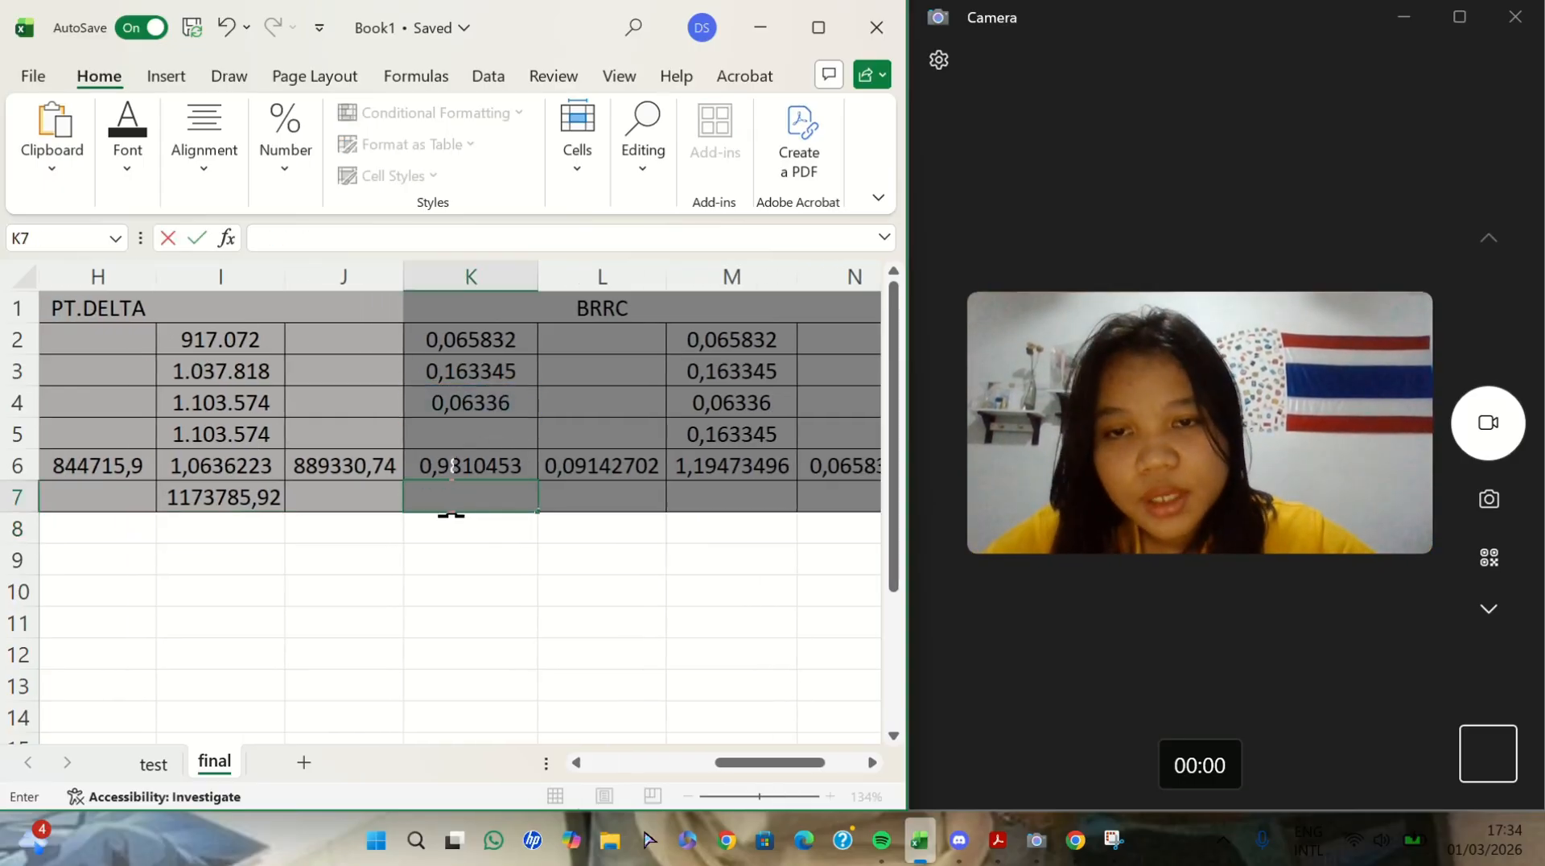
- Calculate the forecast for the three BRRC figures in K7 by multiplying K4 by the LOGEST factor in K6
{"action": "scroll", "coordinate": [625, 552], "scroll_direction": "left", "scroll_amount": 2}
{"action": "scroll", "coordinate": [349, 517], "scroll_direction": "right", "scroll_amount": 3}
{"action": "type", "text": "="}
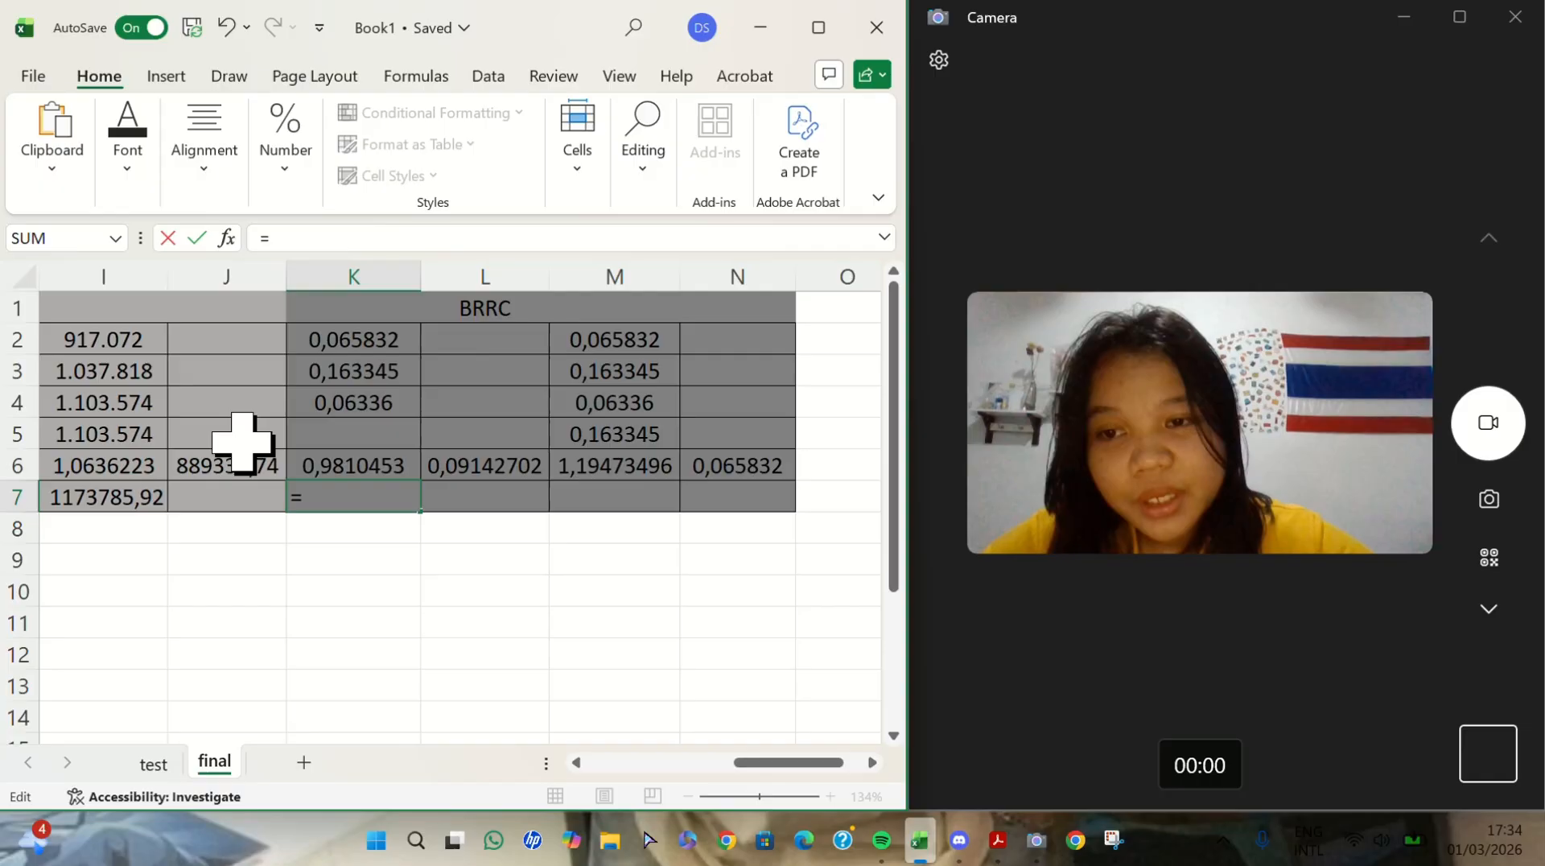
{"action": "left_click", "coordinate": [362, 403]}
{"action": "type", "text": "*"}
{"action": "left_click", "coordinate": [354, 465]}
{"action": "key", "text": "Return"}
- Calculate the forecast for the four BRRC figures in M7 by multiplying M5 by the LOGEST factor in M6
{"action": "left_click", "coordinate": [615, 434]}
{"action": "key", "text": "Down"}
{"action": "key", "text": "Down"}
{"action": "type", "text": "="}
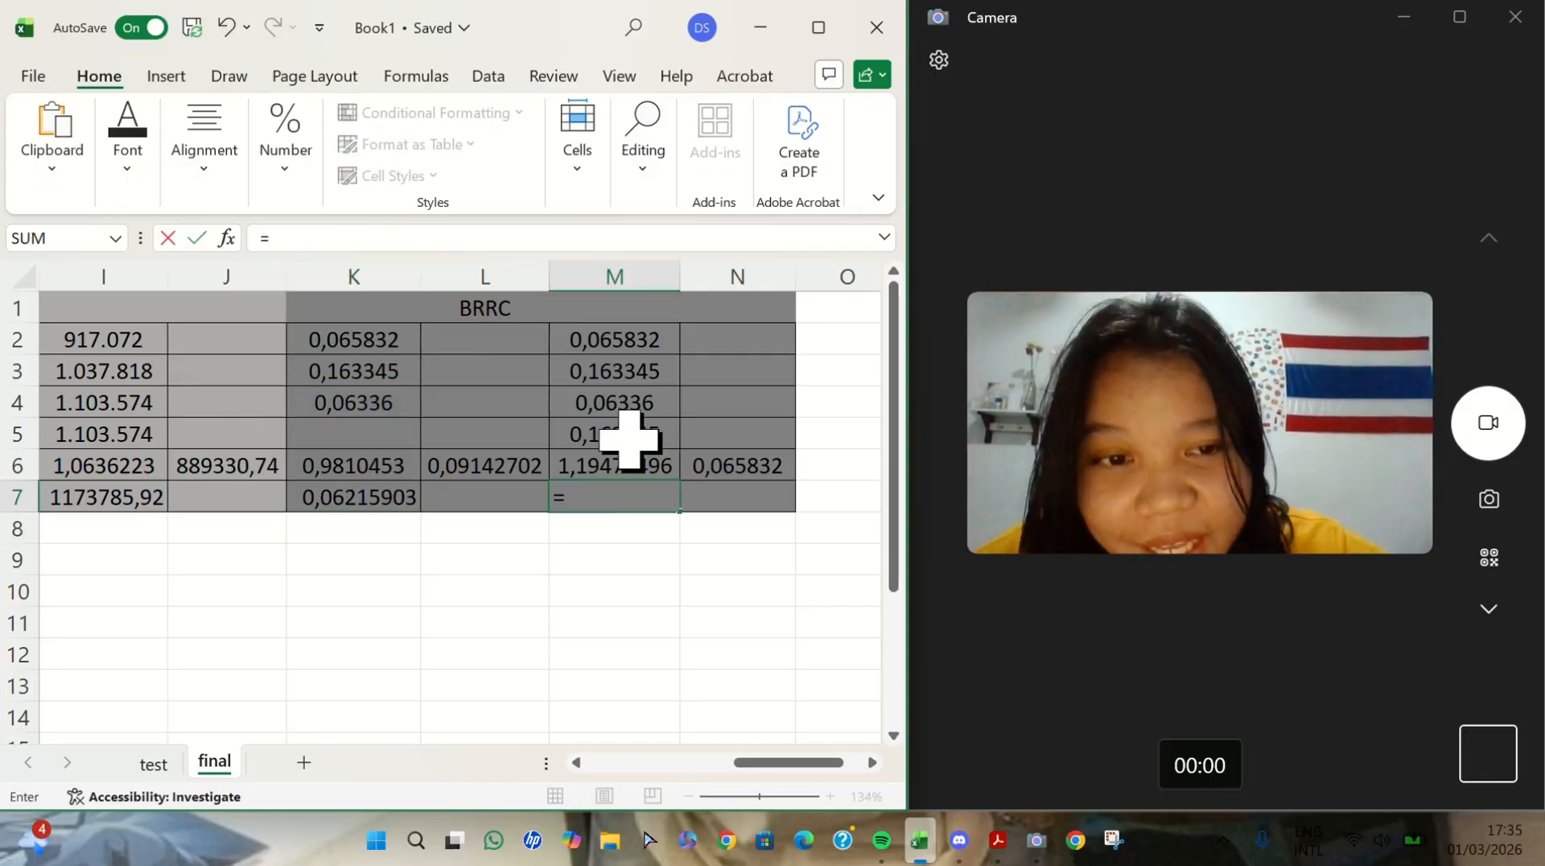
{"action": "left_click", "coordinate": [629, 438]}
{"action": "type", "text": "*"}
{"action": "left_click", "coordinate": [629, 459]}
{"action": "key", "text": "Return"}
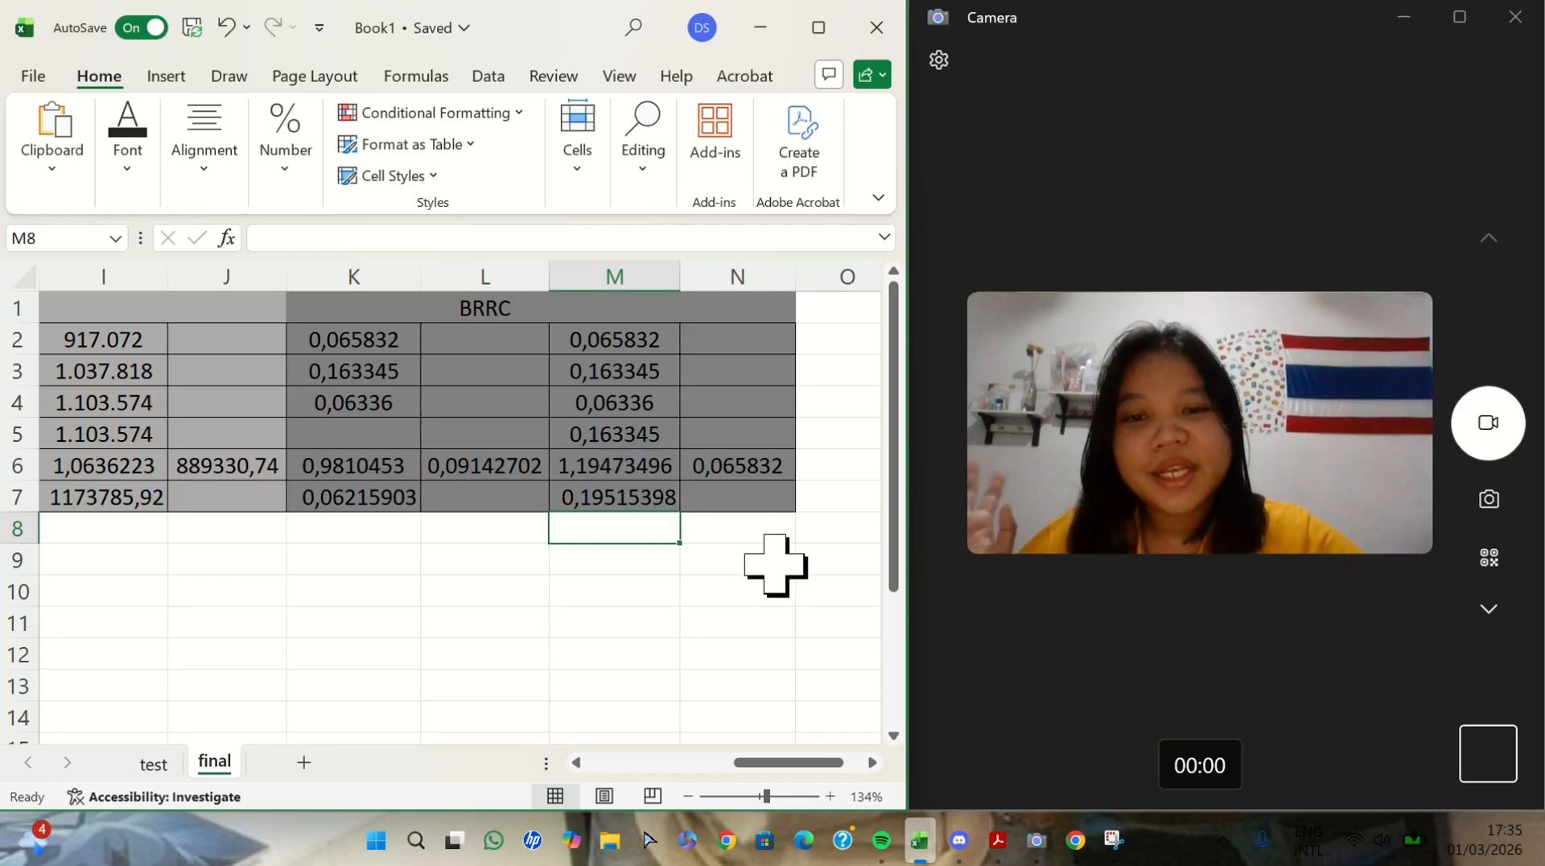
- Enter the first PT.DELTA forecast, 1210599,45, in B6 of the main table's 2025 row
{"action": "scroll", "coordinate": [775, 563], "scroll_direction": "down", "scroll_amount": 5, "text": "ctrl"}
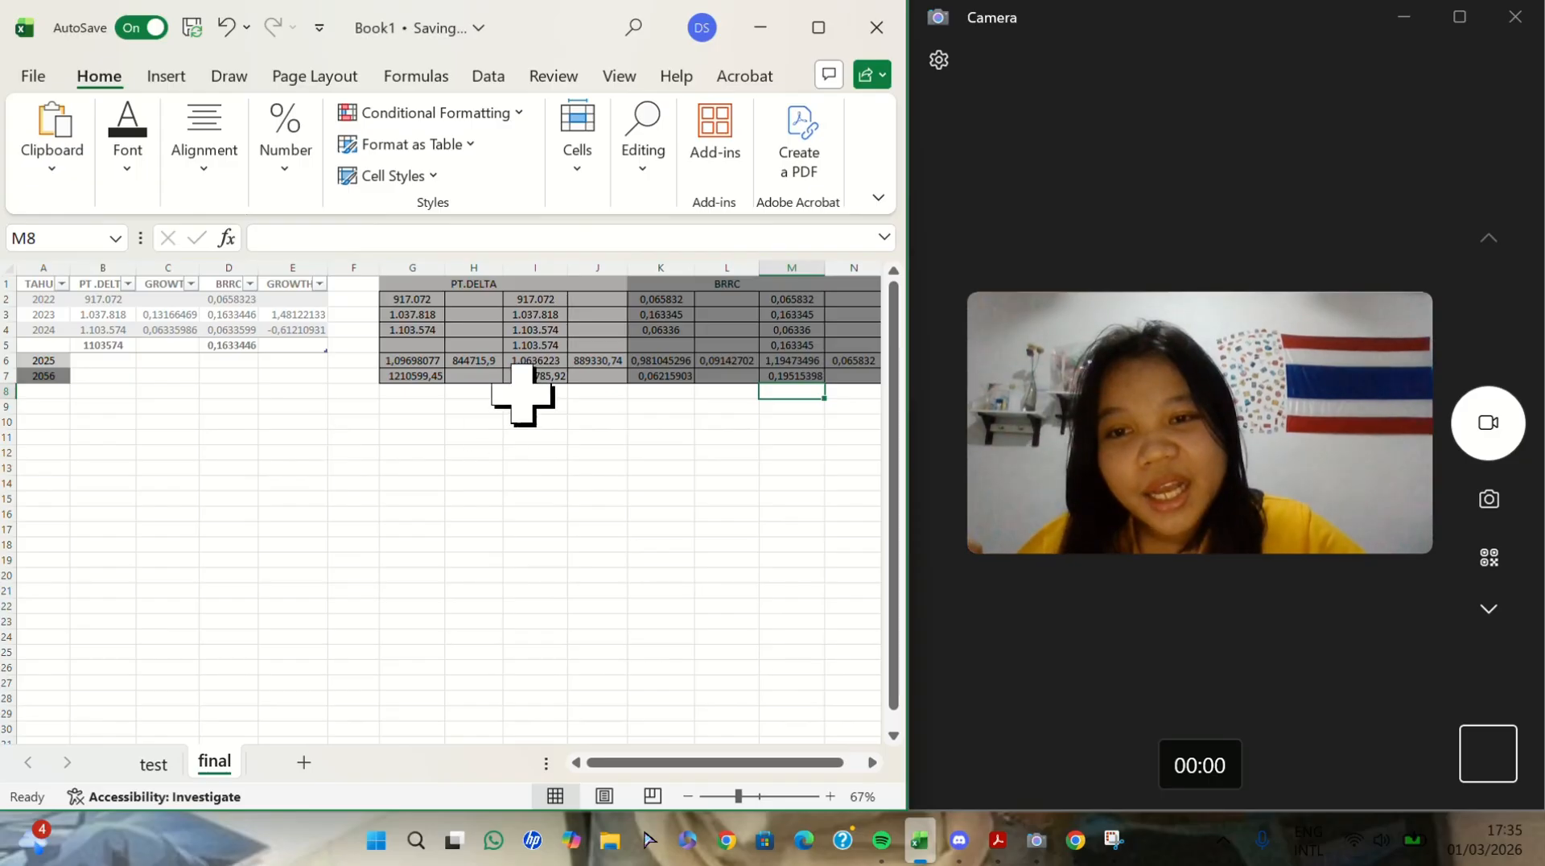
{"action": "left_click_drag", "start_coordinate": [446, 372], "coordinate": [846, 382]}
{"action": "left_click", "coordinate": [707, 485]}
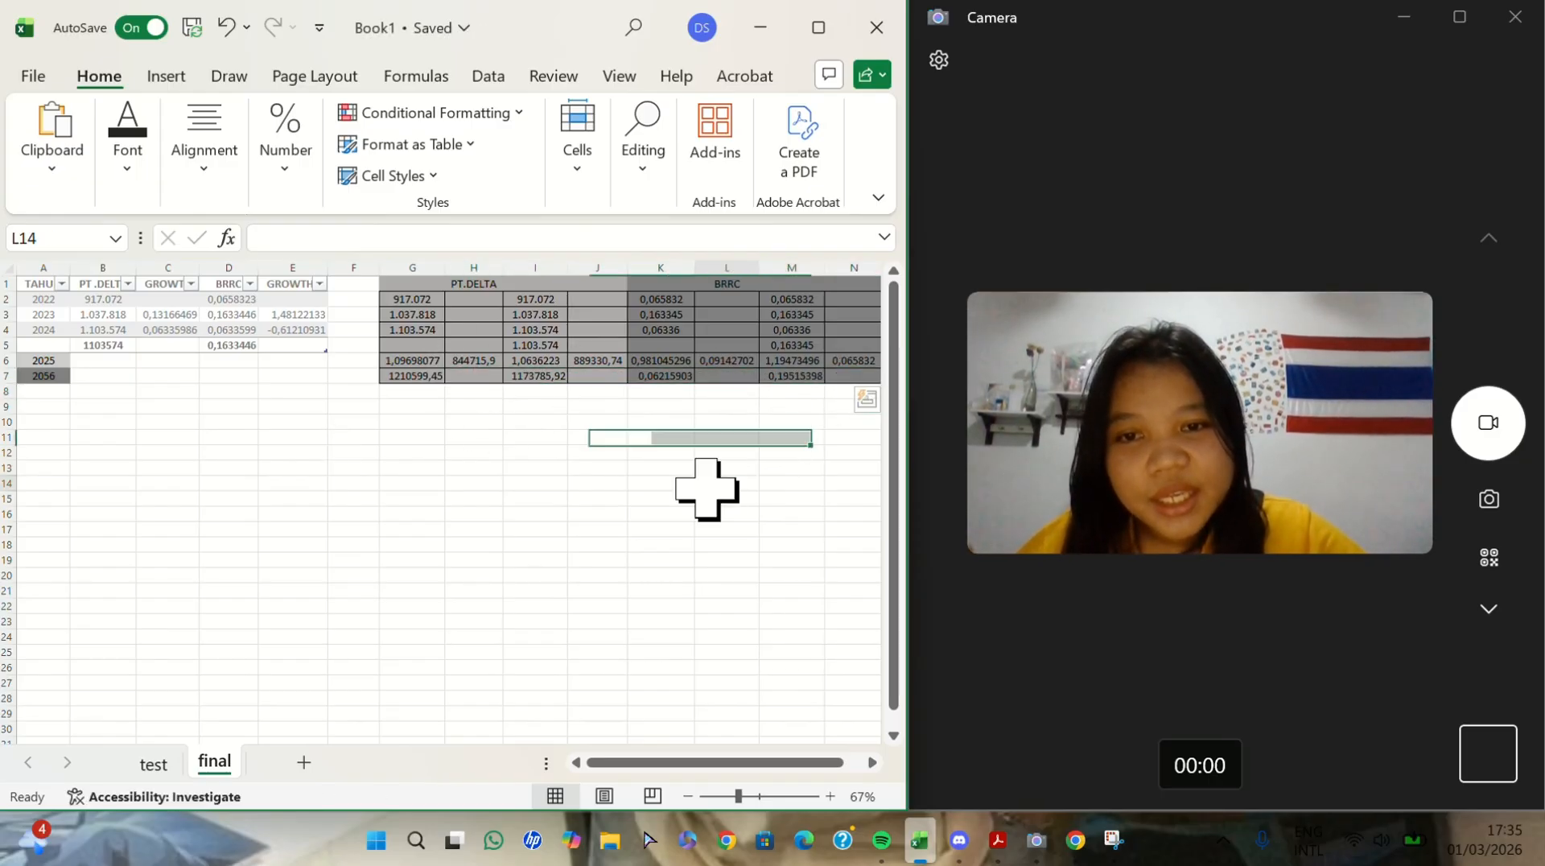
{"action": "left_click", "coordinate": [86, 362]}
{"action": "mouse_move", "coordinate": [86, 362]}
{"action": "left_mouse_down"}
{"action": "mouse_move", "coordinate": [103, 386]}
{"action": "mouse_move", "coordinate": [111, 368]}
{"action": "mouse_move", "coordinate": [98, 386]}
{"action": "left_mouse_up"}
{"action": "left_click", "coordinate": [231, 405]}
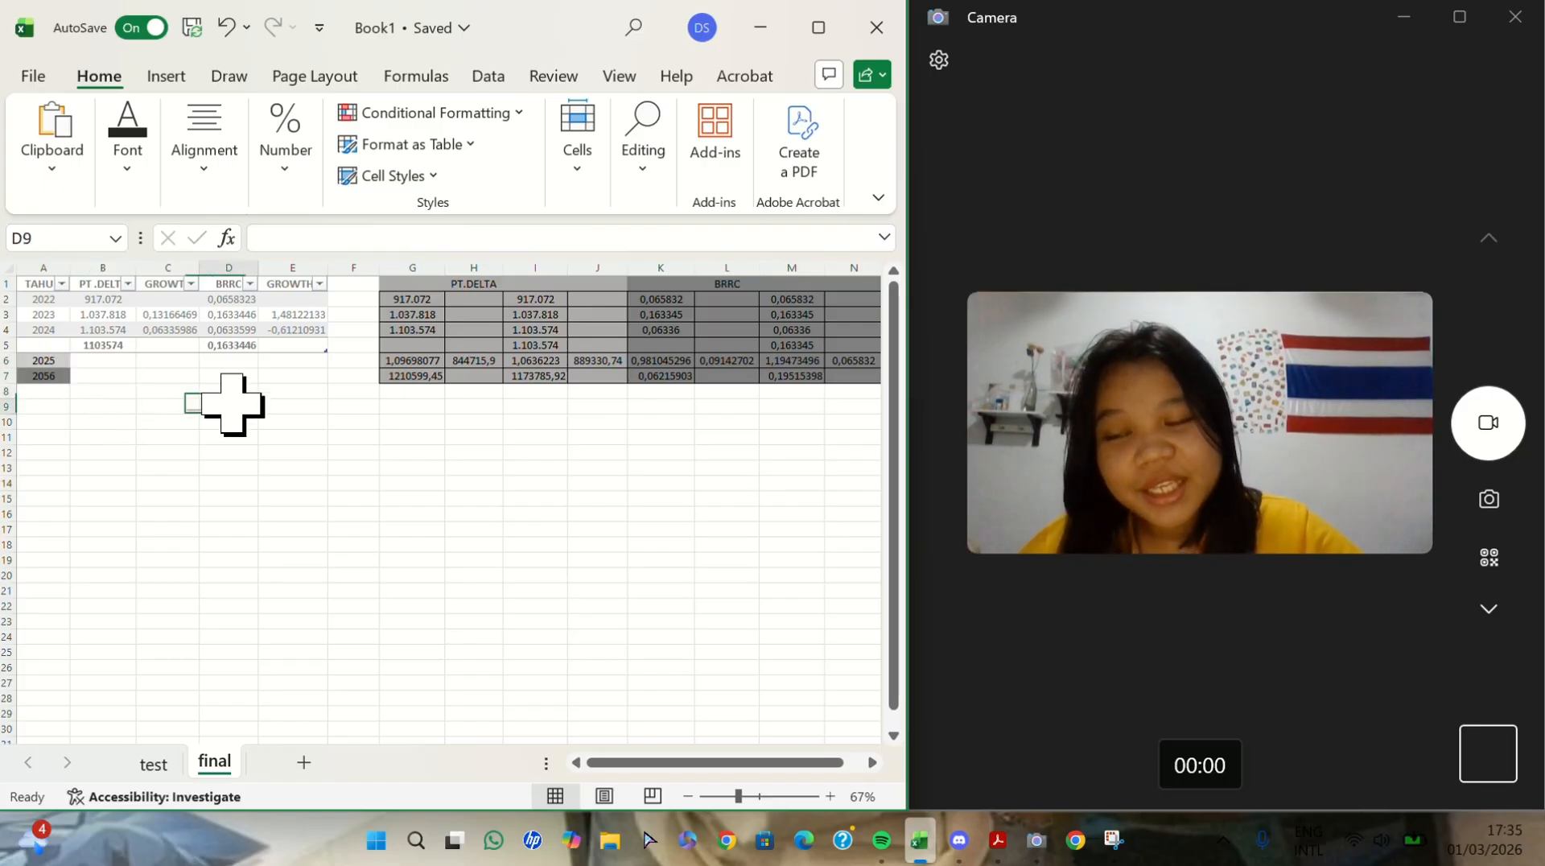
{"action": "scroll", "coordinate": [234, 405], "scroll_direction": "up", "scroll_amount": 6}
{"action": "scroll", "coordinate": [231, 403], "scroll_direction": "up", "scroll_amount": 1}
{"action": "left_click", "coordinate": [96, 382]}
{"action": "type", "text": "1210599,45"}
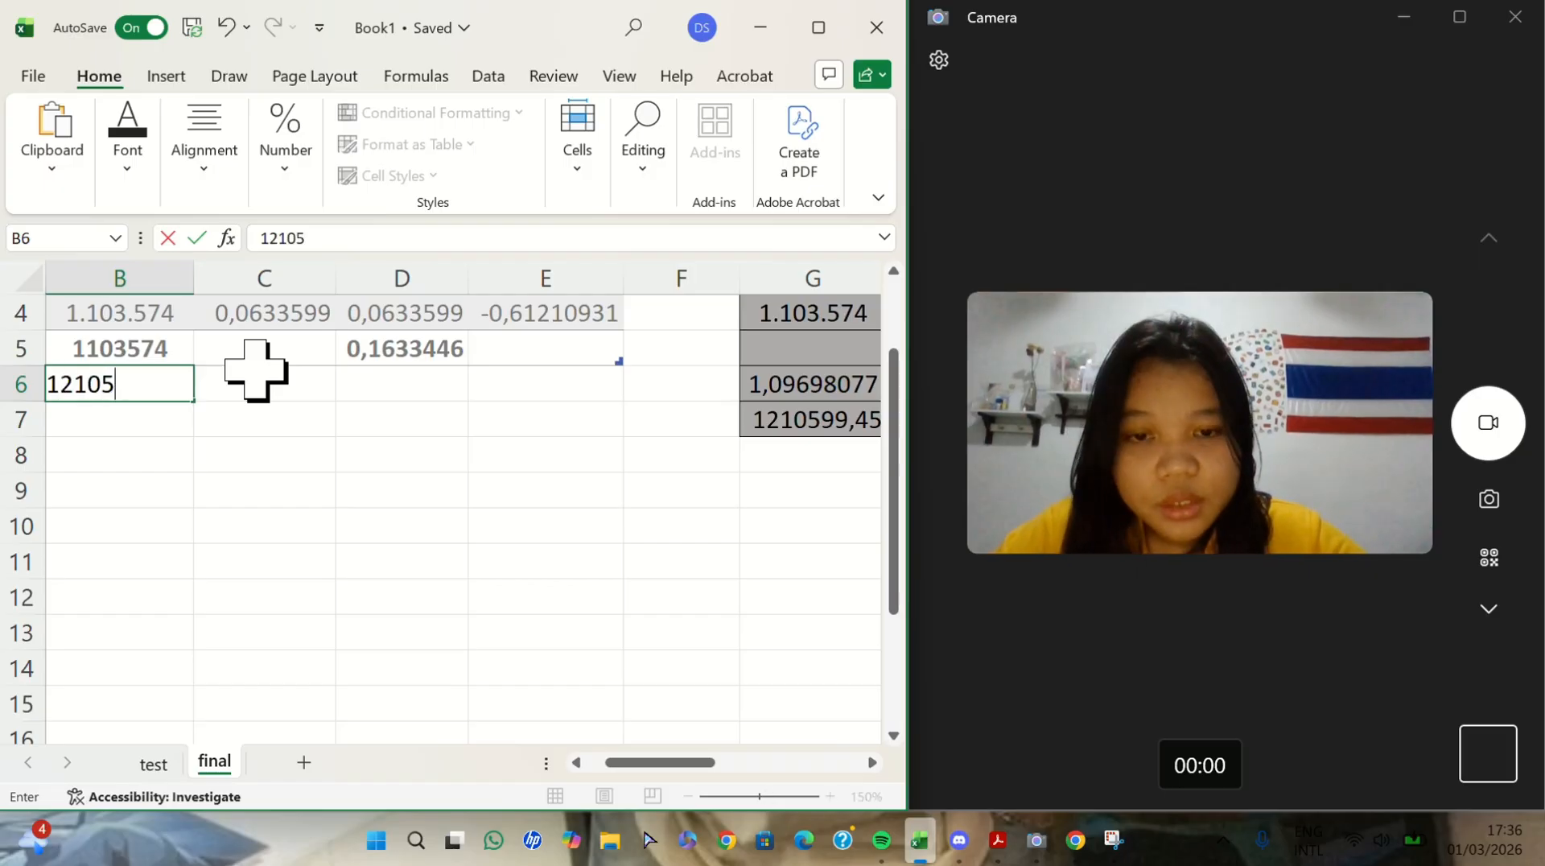
{"action": "scroll", "coordinate": [269, 414], "scroll_direction": "left", "scroll_amount": 1}
{"action": "key", "text": "Return"}
- Enter the second PT.DELTA forecast, 1173785,9, in B7 of the main table's 2056 row
{"action": "scroll", "coordinate": [413, 486], "scroll_direction": "right", "scroll_amount": 3}
{"action": "type", "text": "1173785,9"}
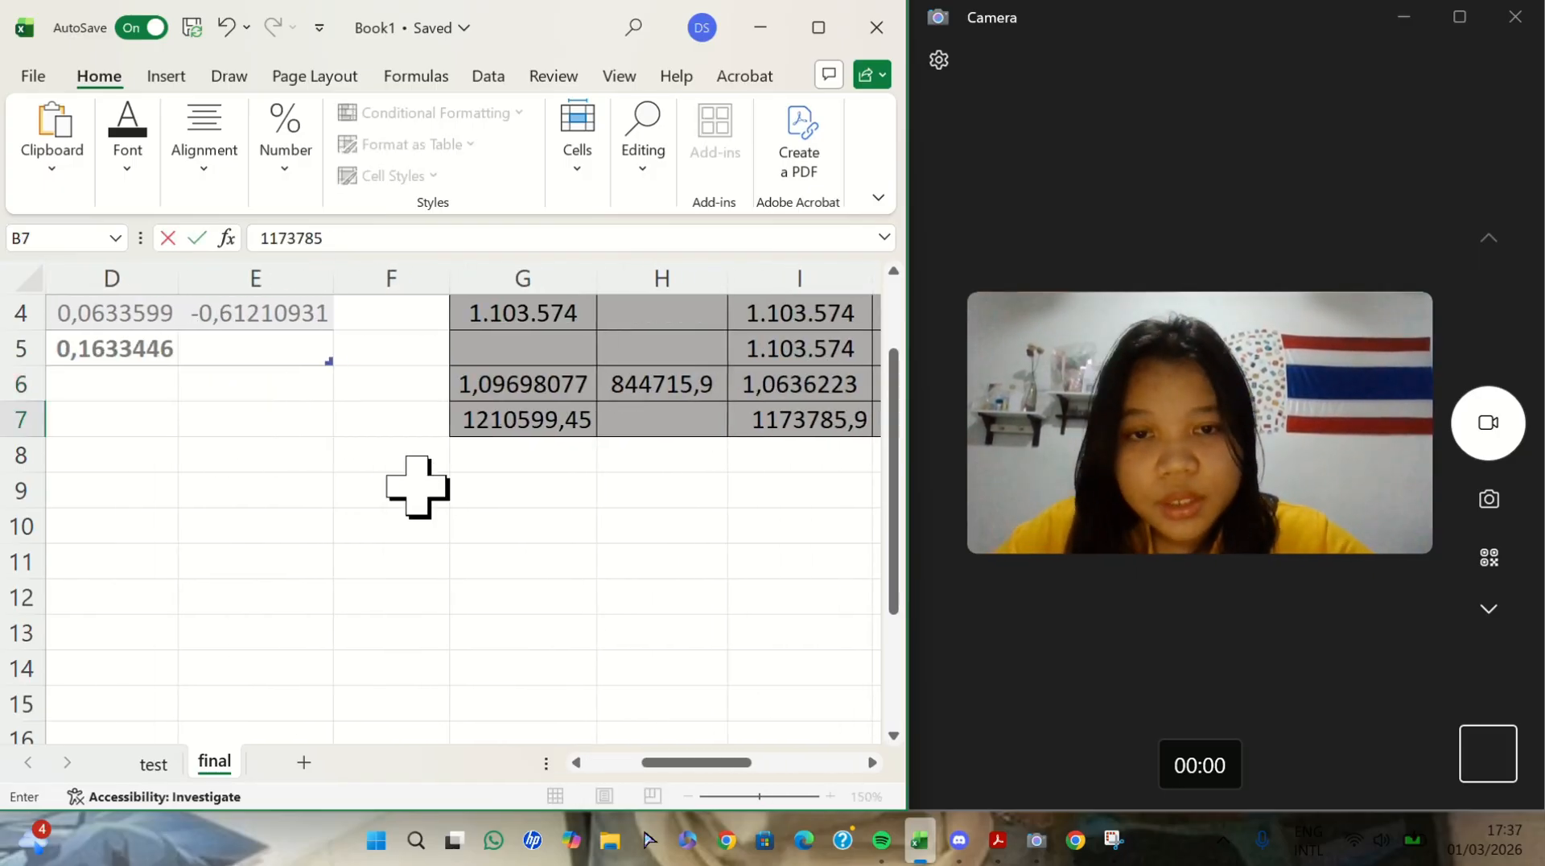
{"action": "scroll", "coordinate": [417, 486], "scroll_direction": "left", "scroll_amount": 3}
{"action": "left_click", "coordinate": [356, 419]}
- Begin the PT.DELTA growth formula for 2025 in C6 with =B6/
{"action": "scroll", "coordinate": [348, 462], "scroll_direction": "down", "scroll_amount": 2}
{"action": "left_click", "coordinate": [338, 498]}
{"action": "scroll", "coordinate": [337, 497], "scroll_direction": "right", "scroll_amount": 1}
{"action": "scroll", "coordinate": [338, 498], "scroll_direction": "left", "scroll_amount": 2}
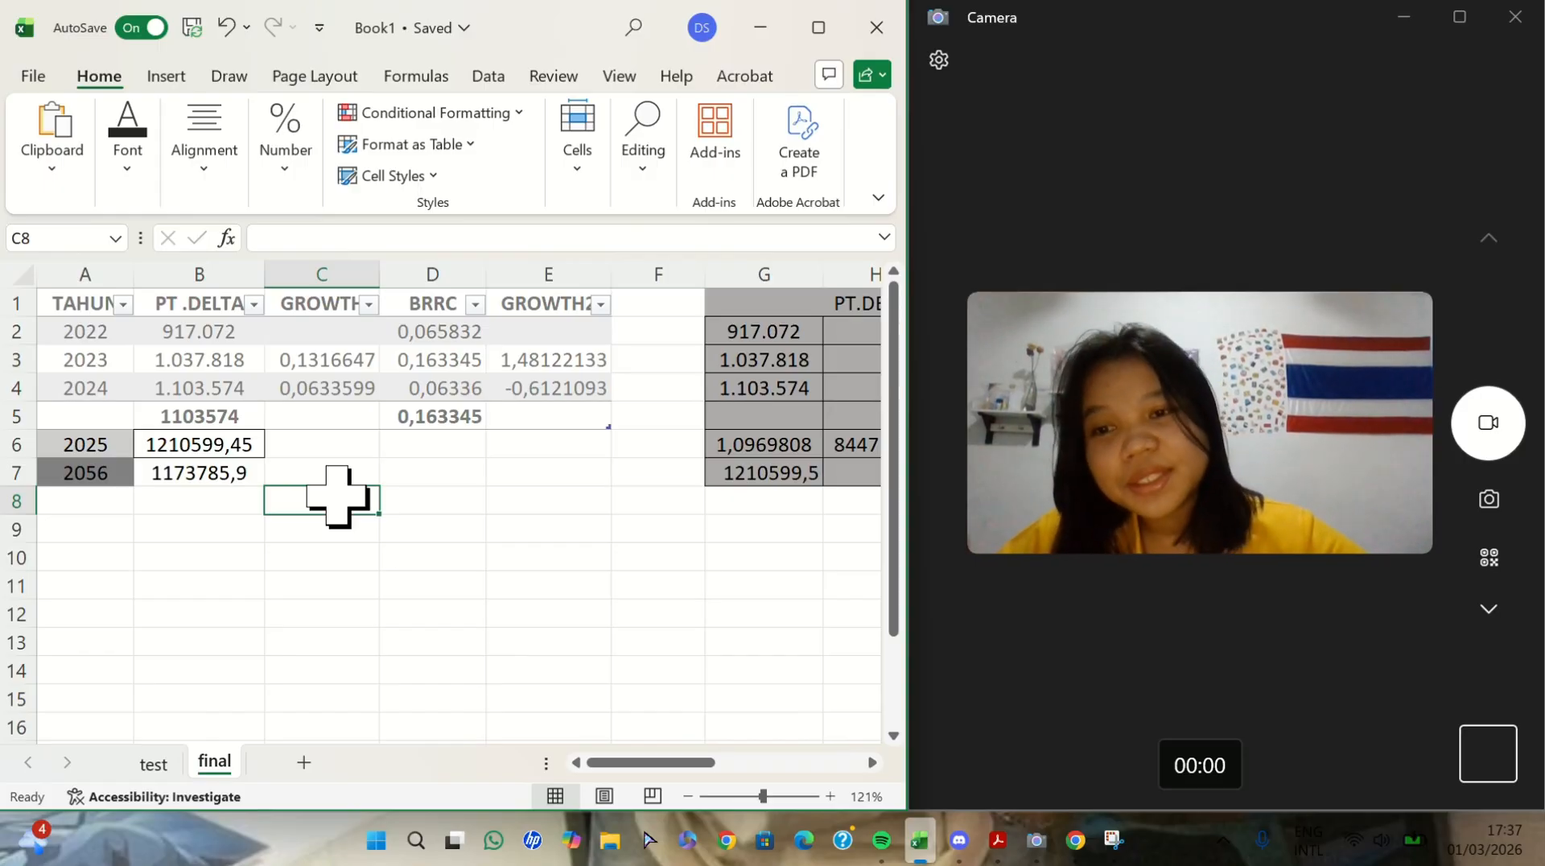
{"action": "left_click", "coordinate": [292, 470]}
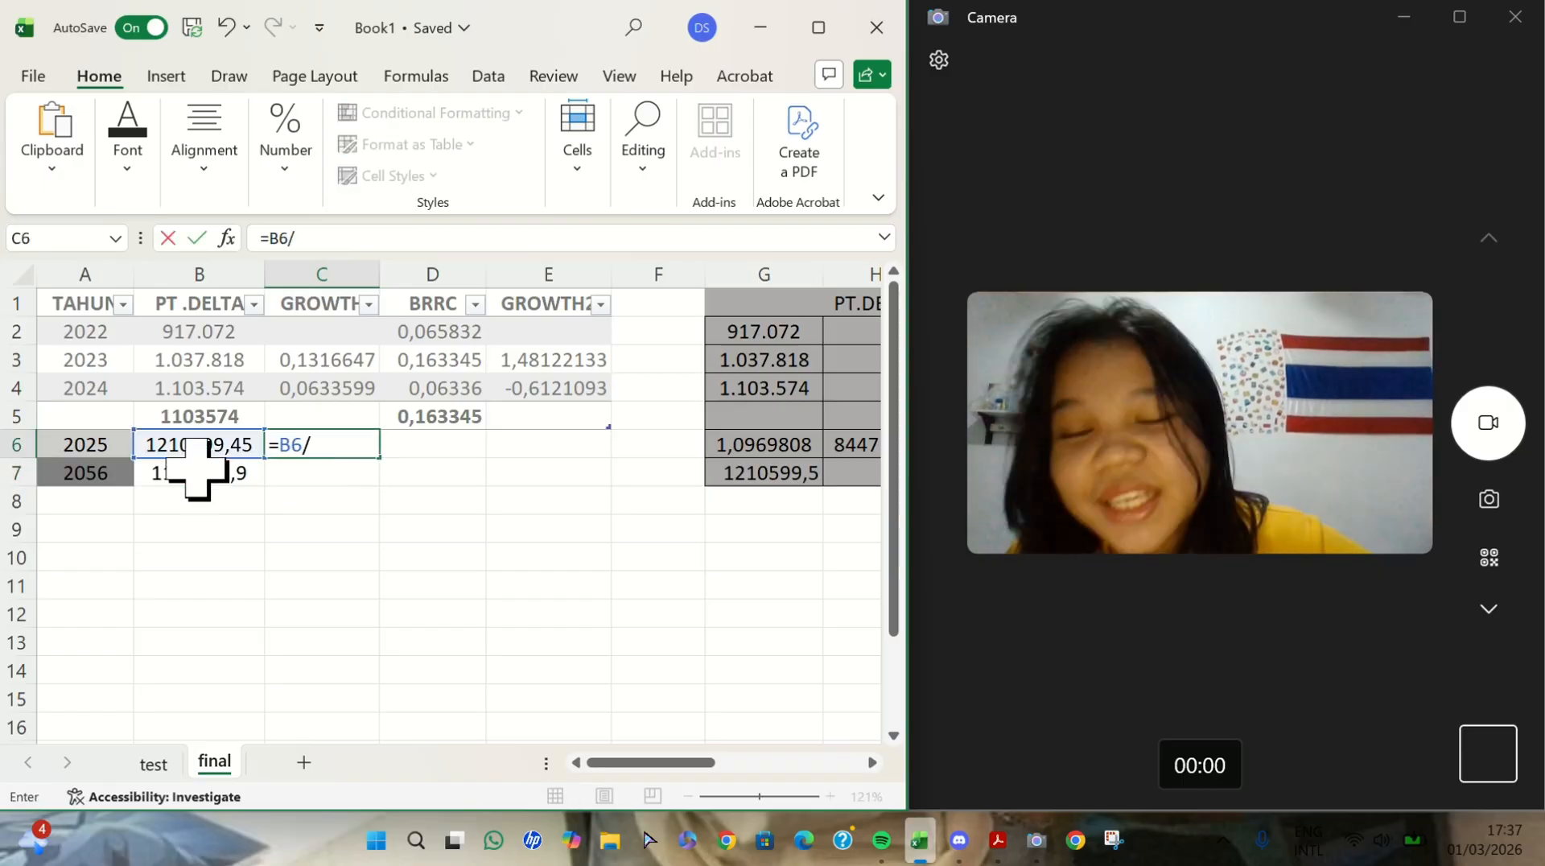
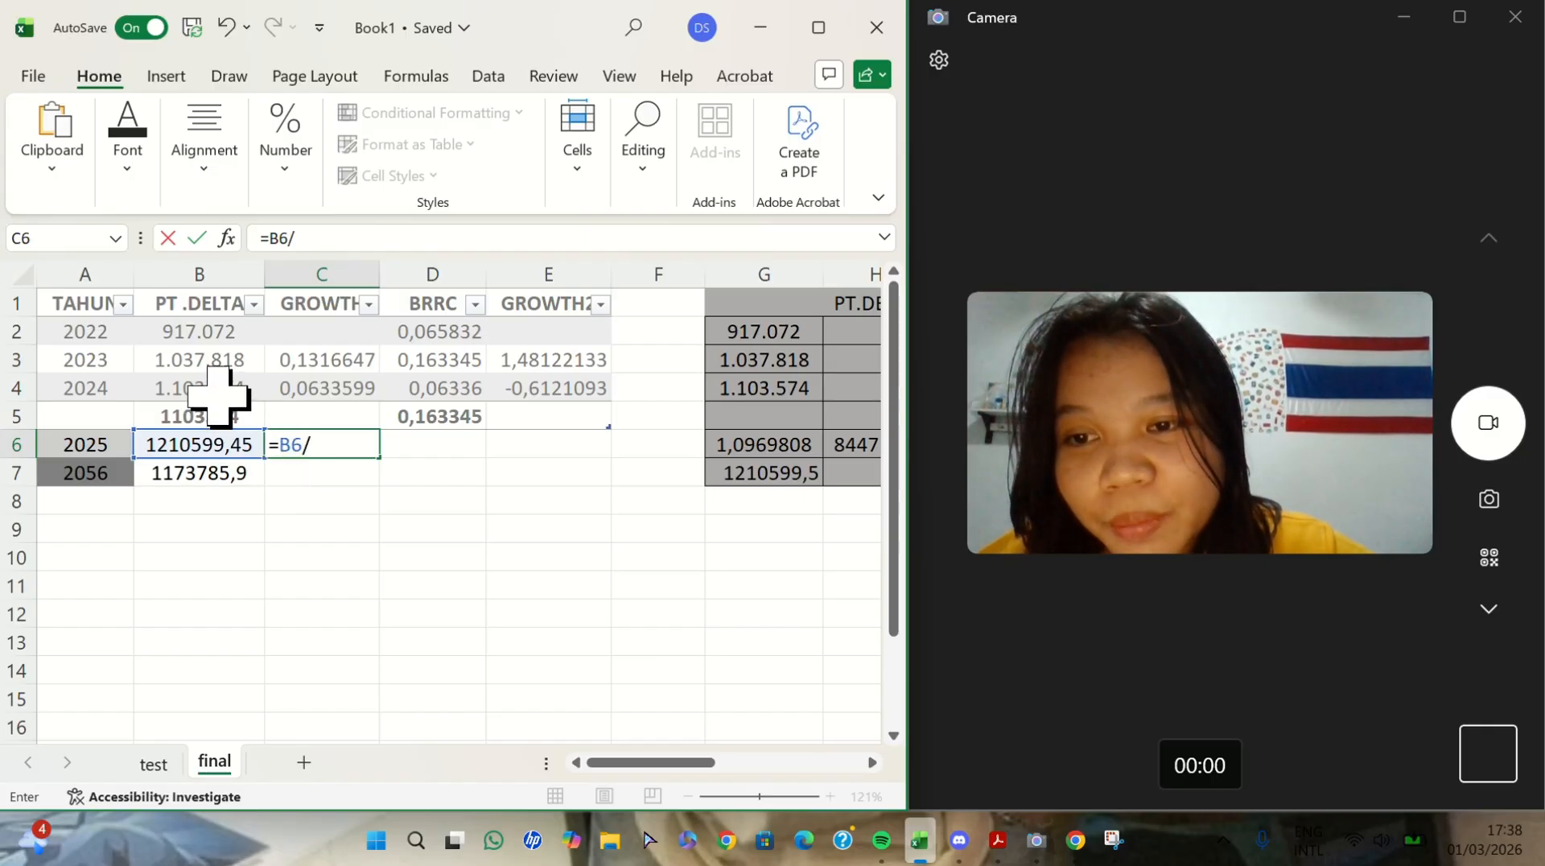
- Complete the 2025 PT.DELTA growth formula in C6 as =B6/B4-1 and format the cell as a percentage
{"action": "left_click", "coordinate": [215, 390]}
{"action": "type", "text": "-1"}
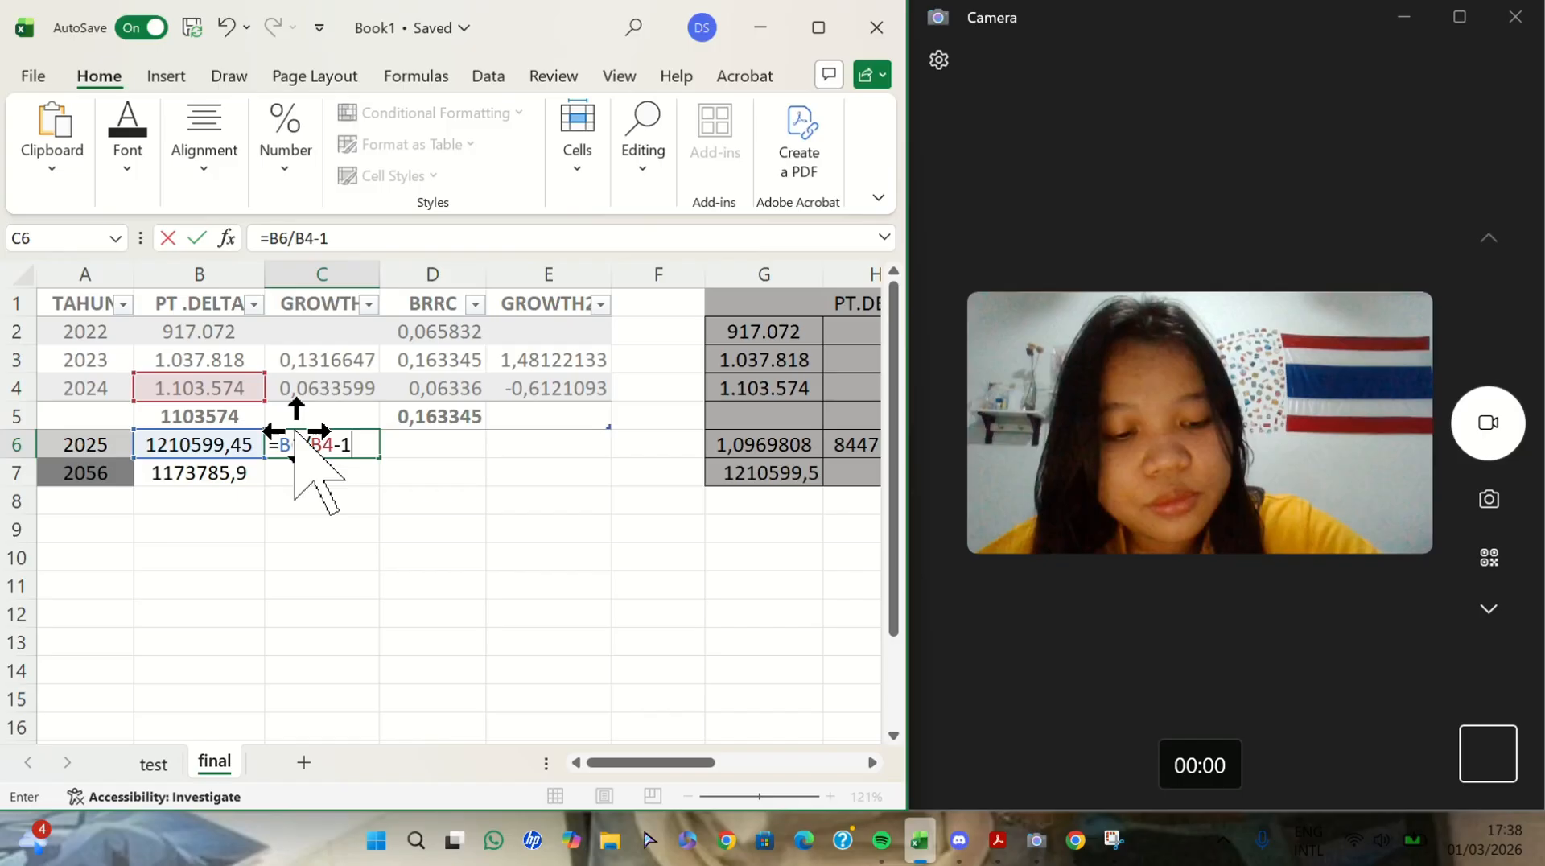
{"action": "key", "text": "Return"}
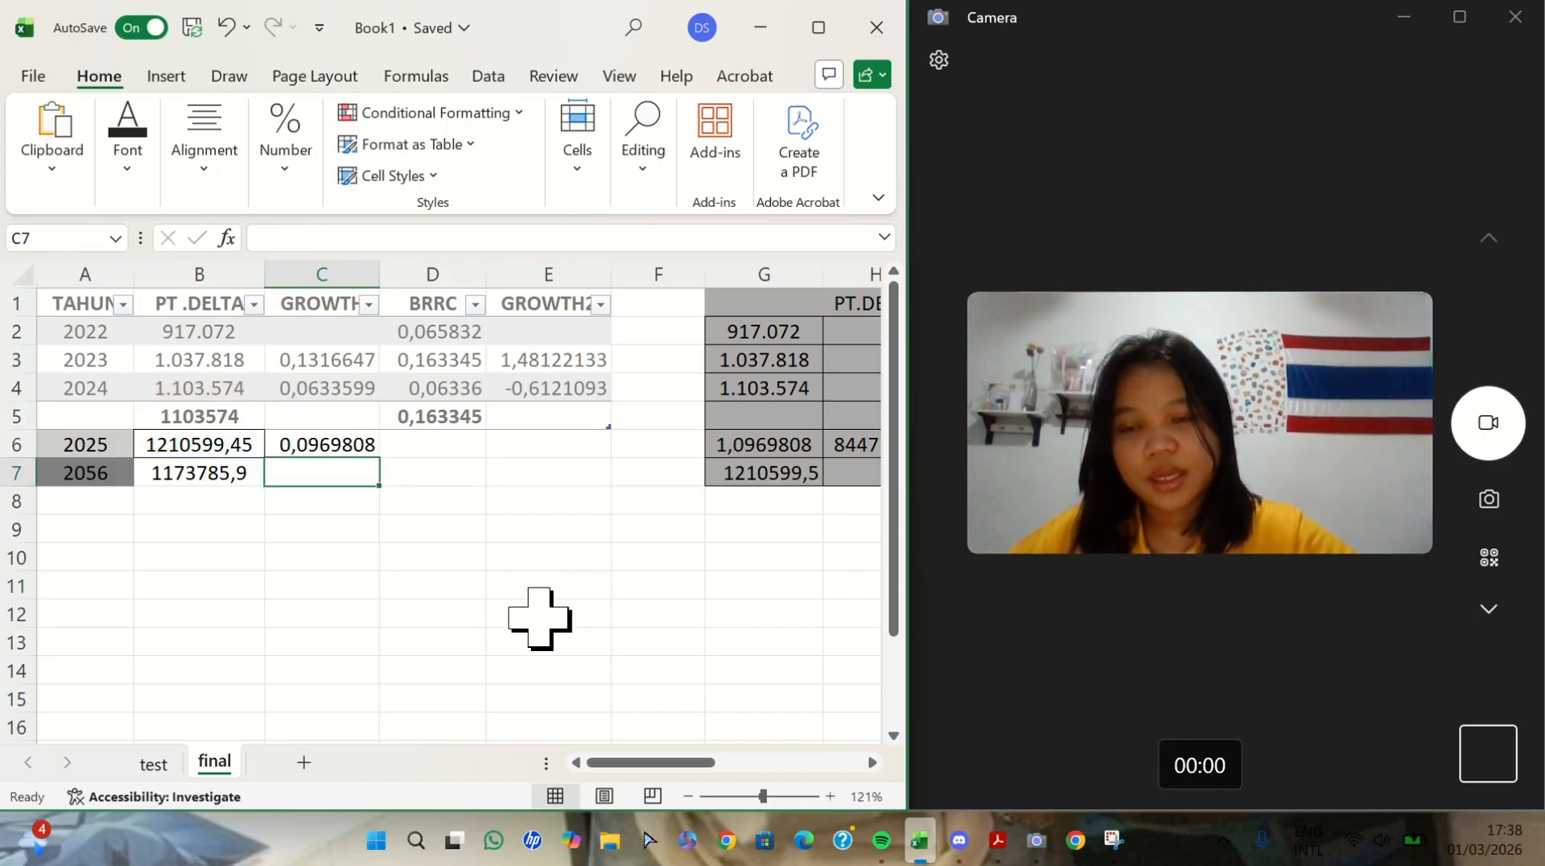
{"action": "left_click", "coordinate": [354, 448]}
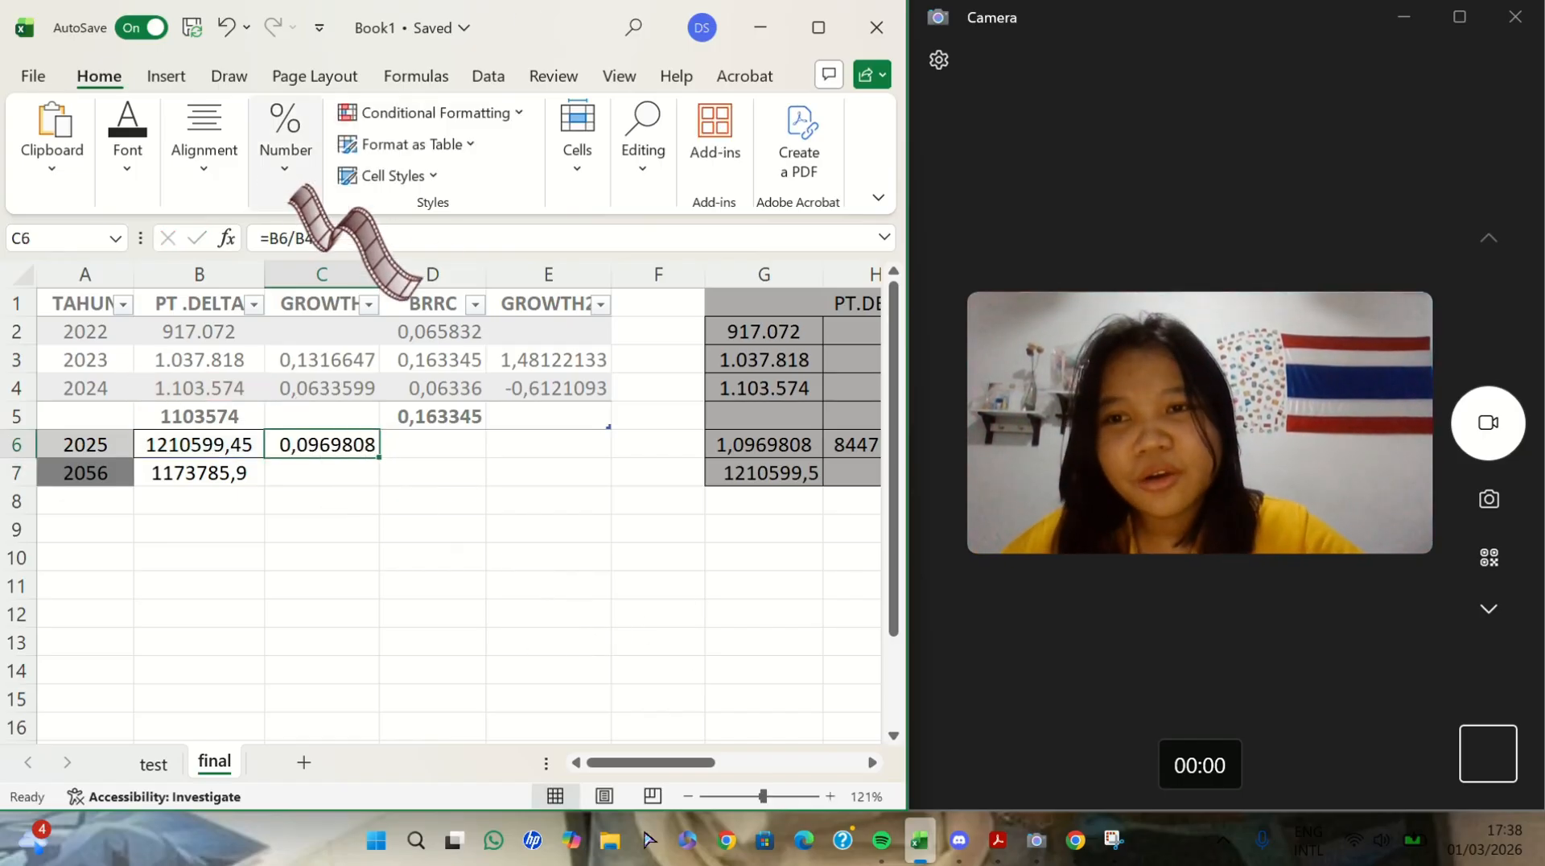
{"action": "left_click", "coordinate": [283, 152]}
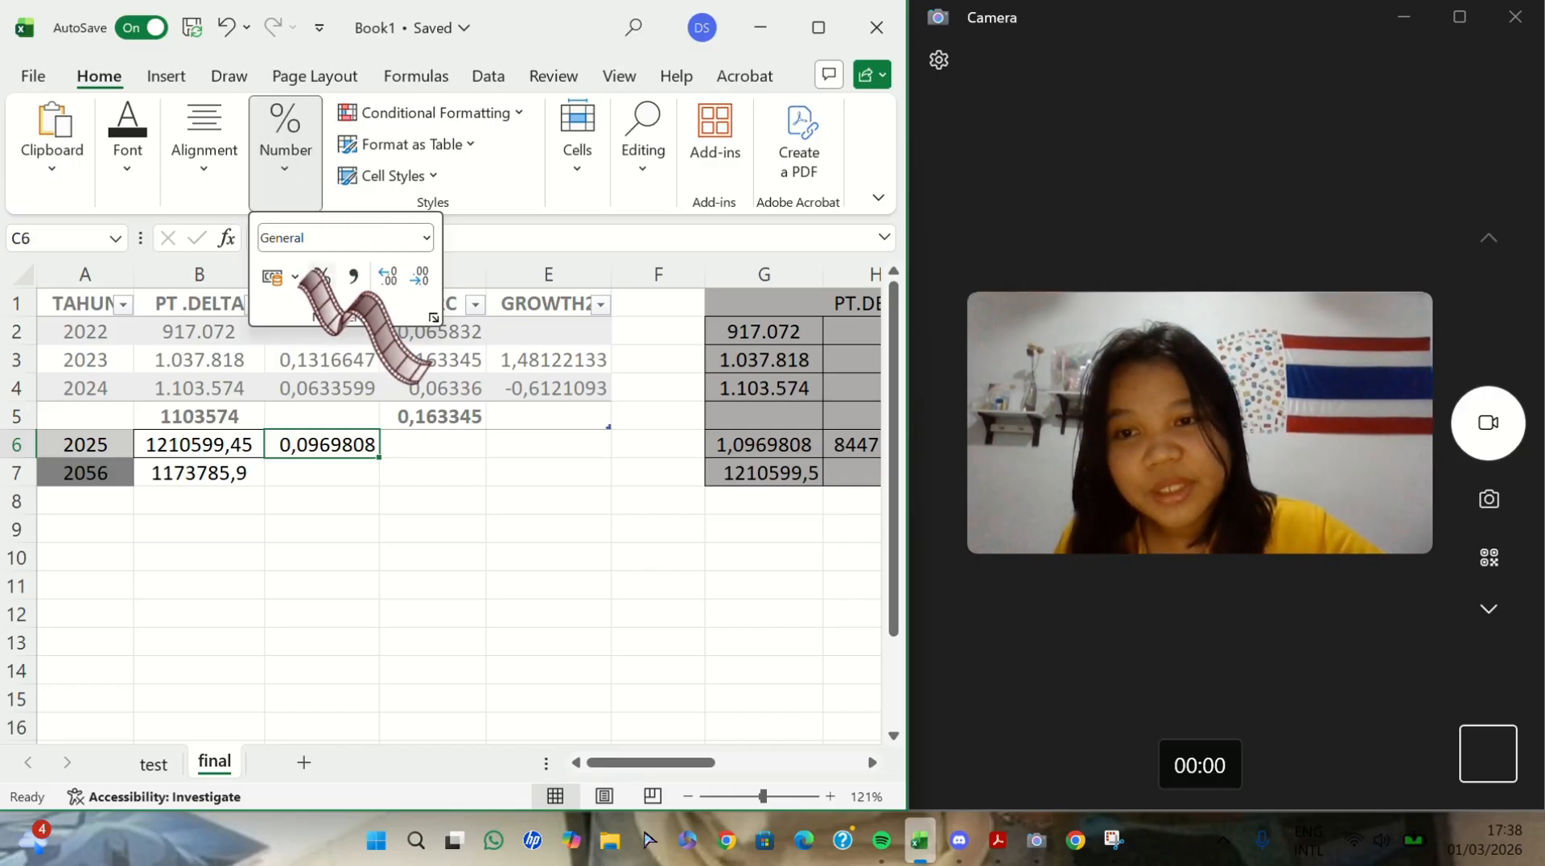
{"action": "left_click", "coordinate": [317, 276]}
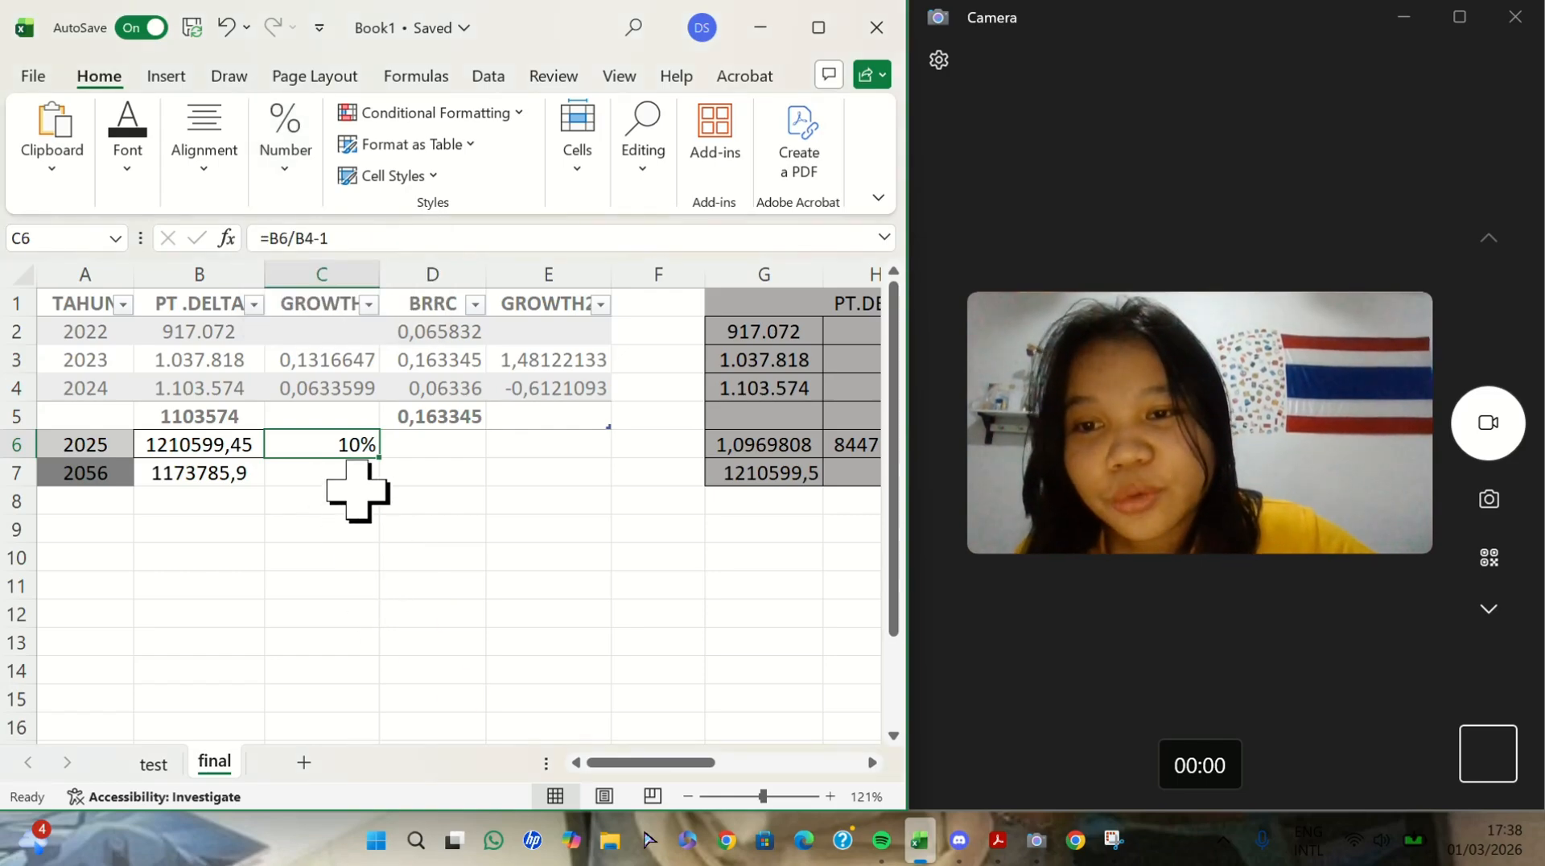
- Calculate the growth of the second PT.DELTA forecast in C7 with =B7/B6-1, formatted as a percentage
{"action": "left_click", "coordinate": [326, 475]}
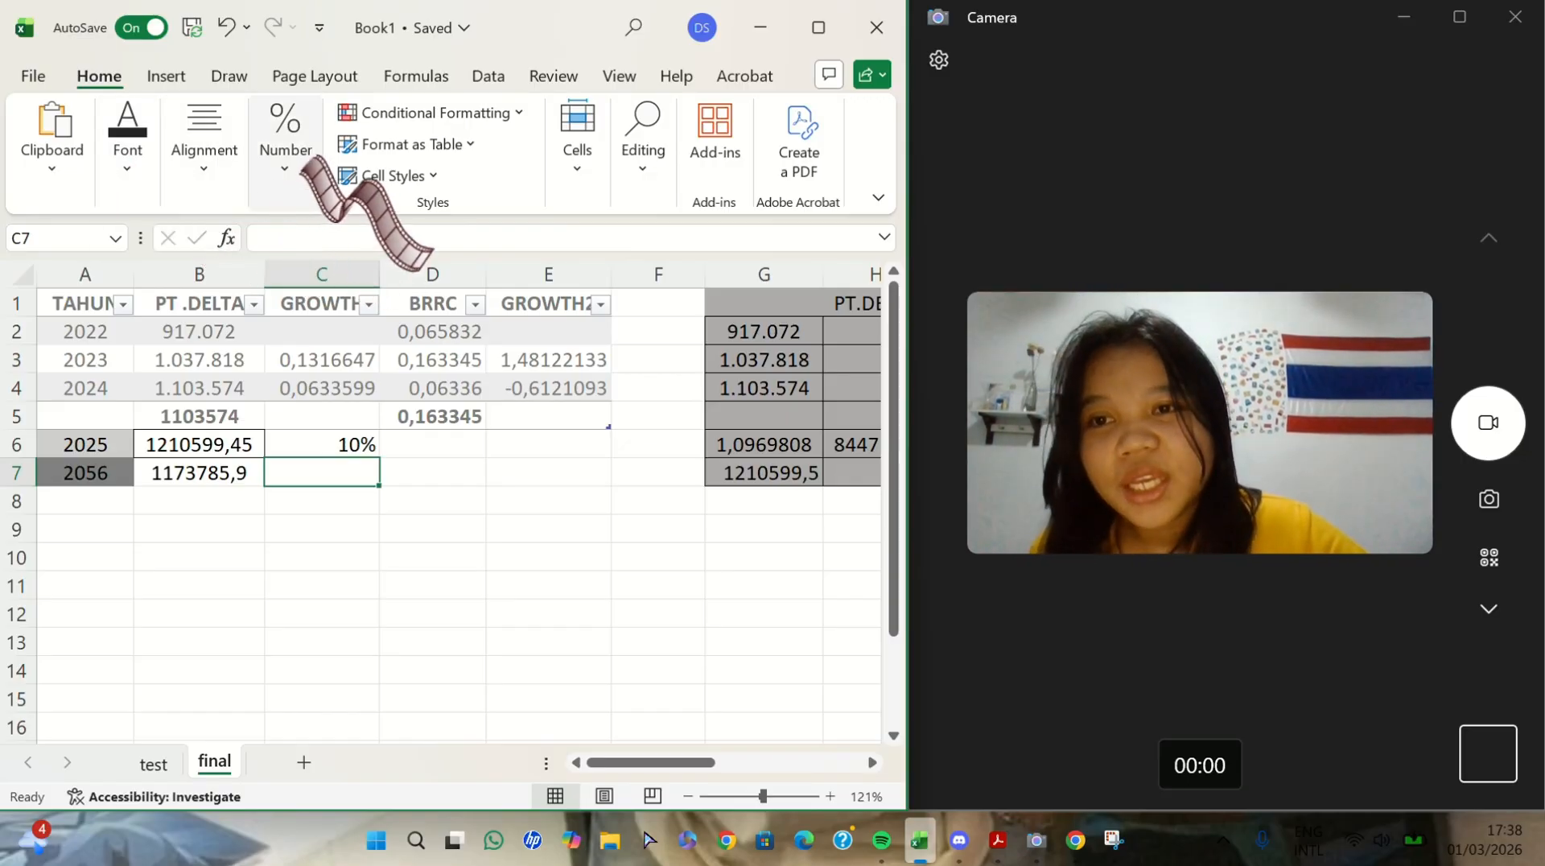
{"action": "left_click", "coordinate": [285, 143]}
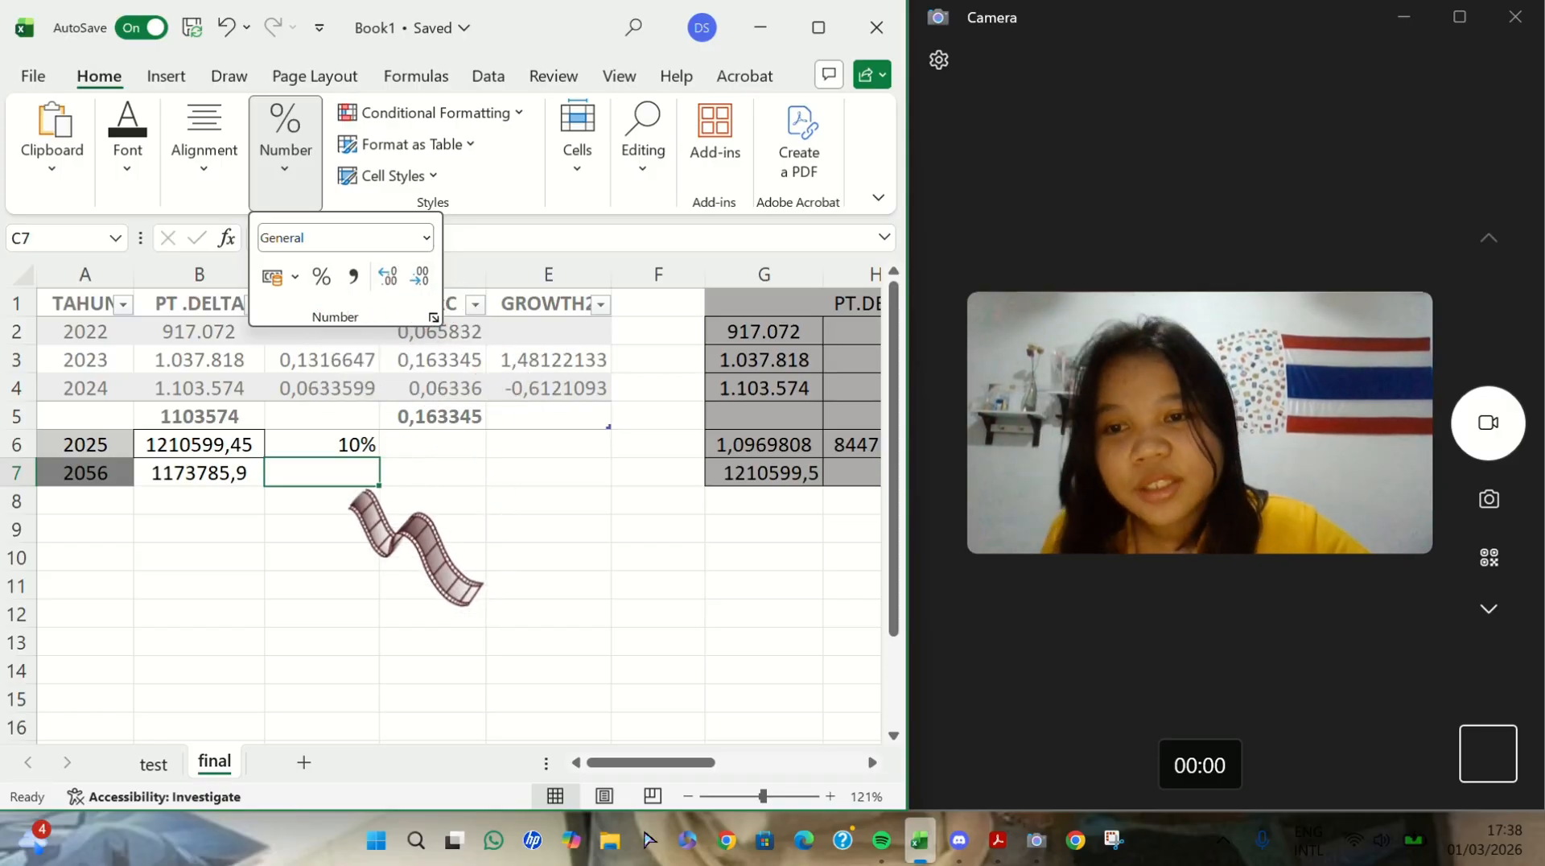
{"action": "left_click", "coordinate": [346, 468]}
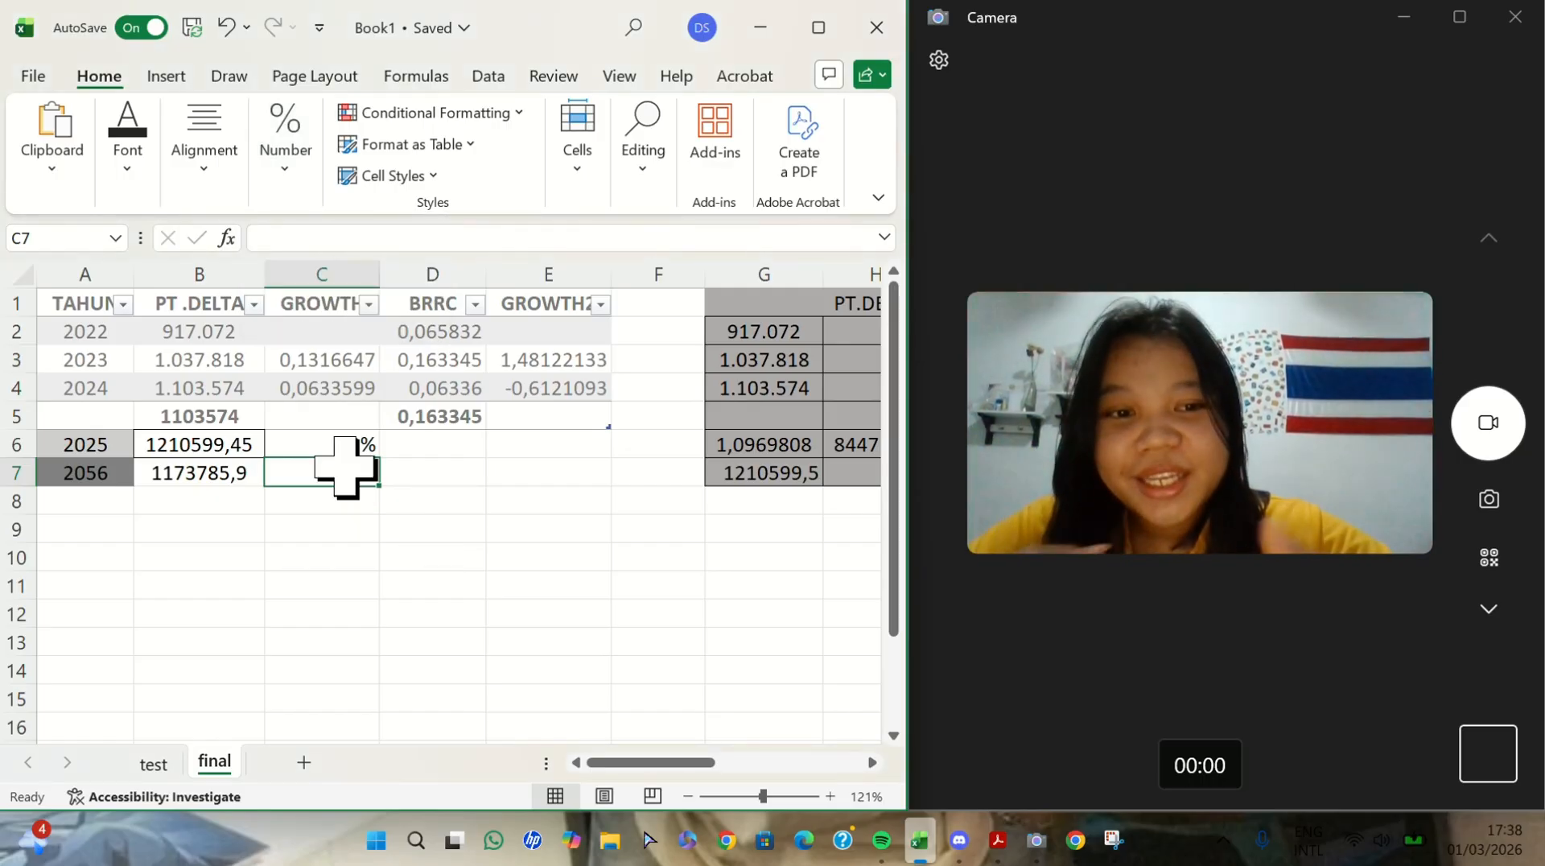
{"action": "type", "text": "="}
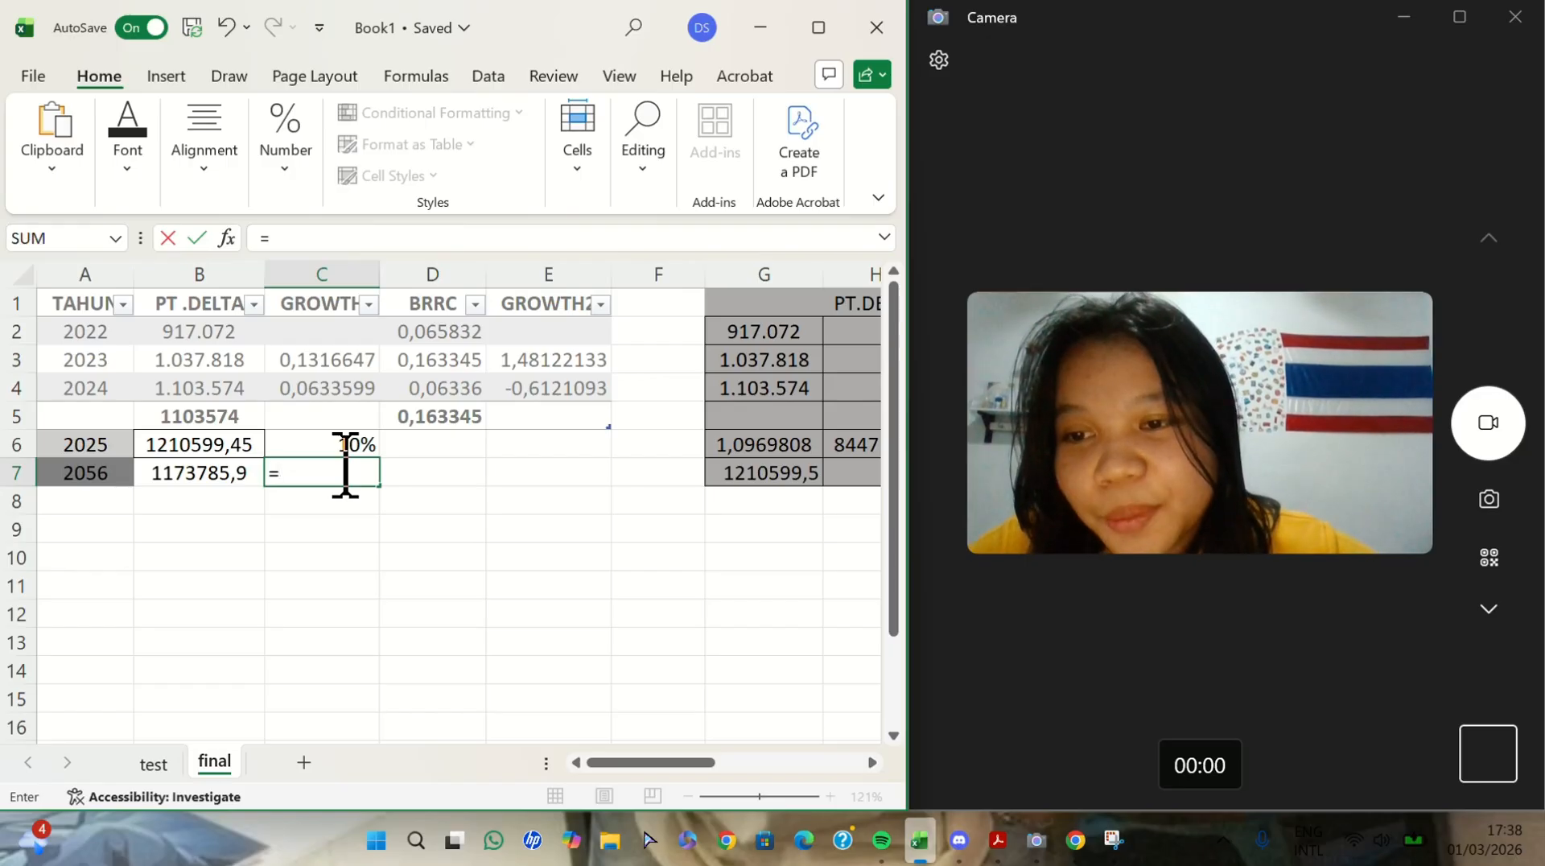
{"action": "left_click", "coordinate": [224, 481]}
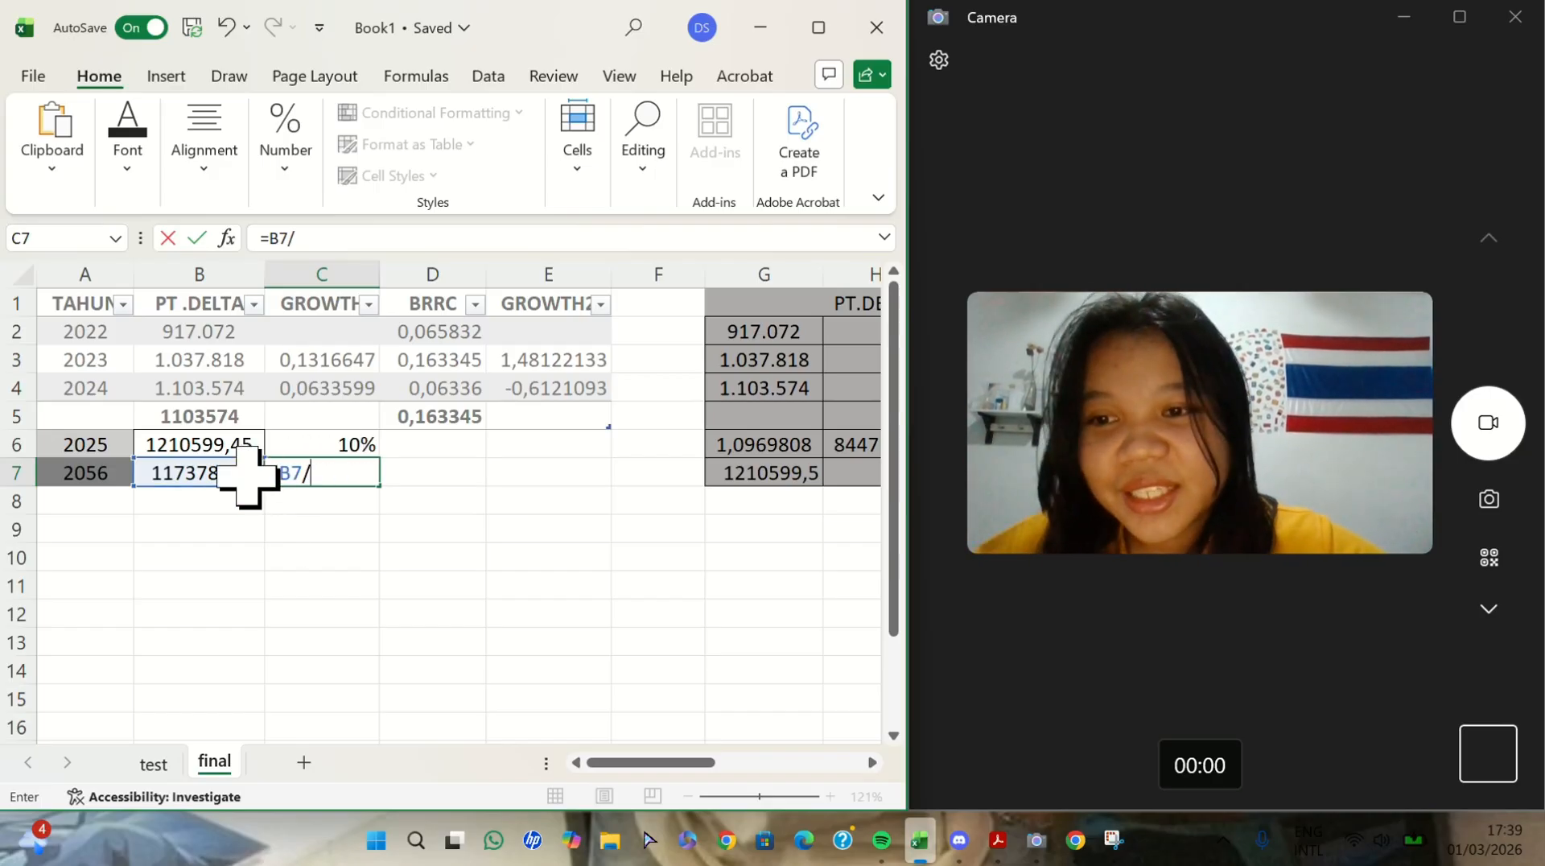
{"action": "left_click", "coordinate": [231, 446]}
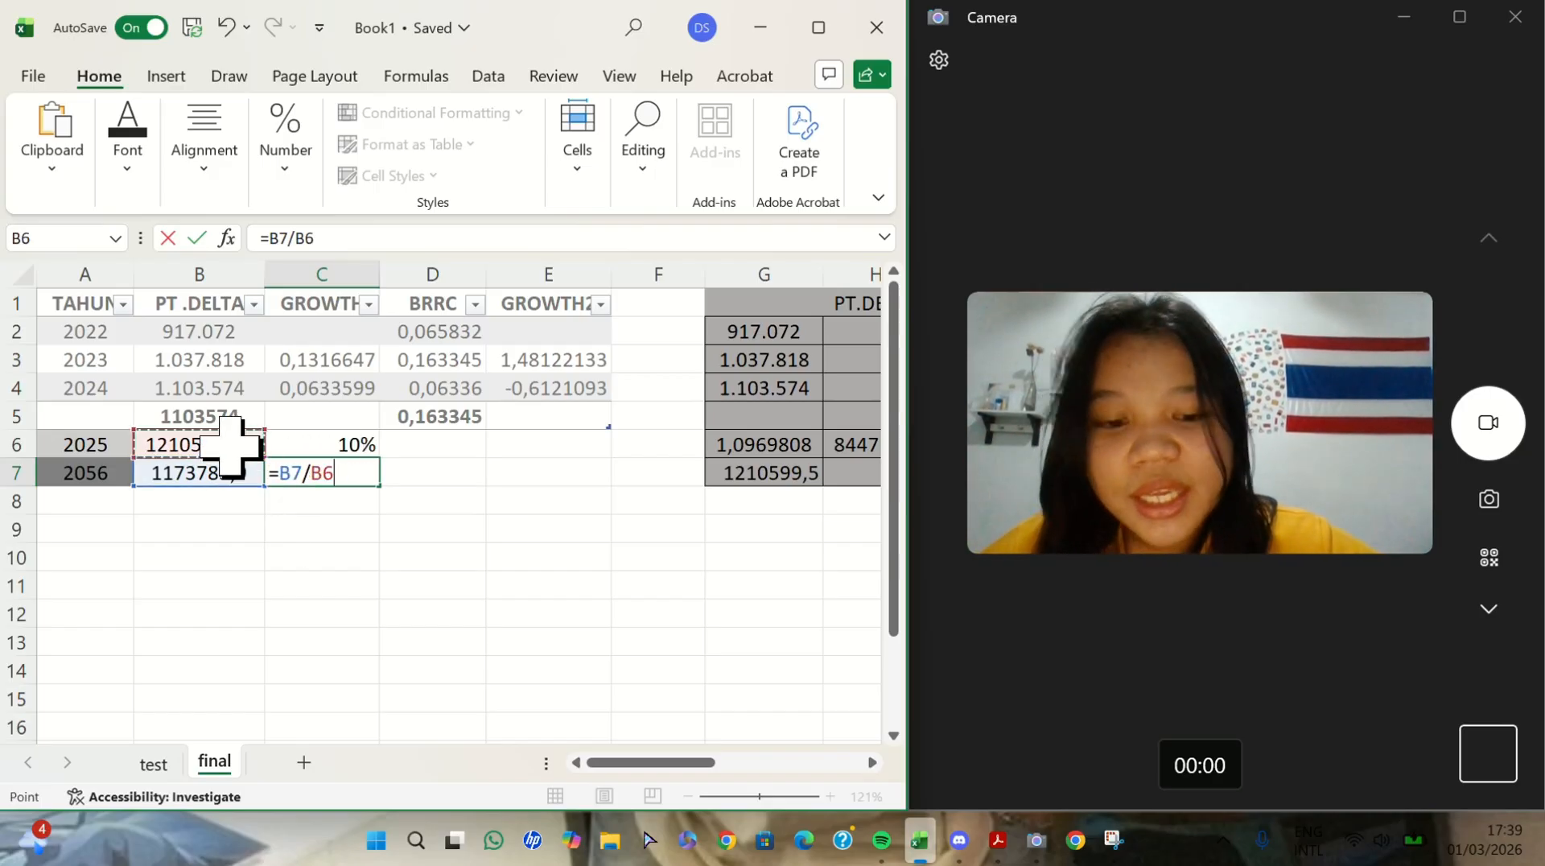
{"action": "key", "text": "Return"}
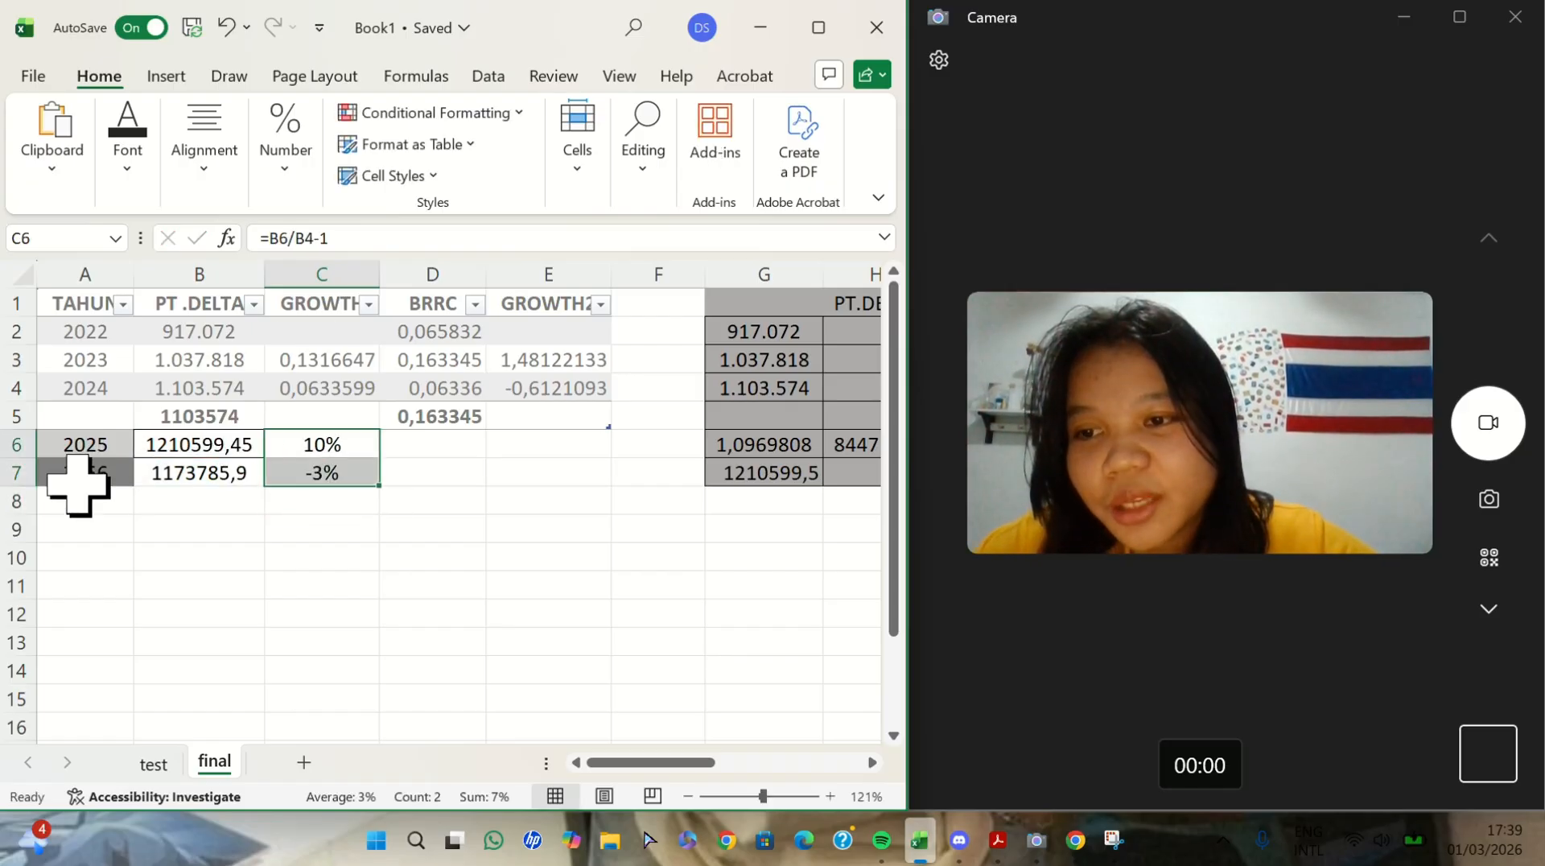
- Correct the year in A7 to 2026
{"action": "left_click", "coordinate": [78, 482]}
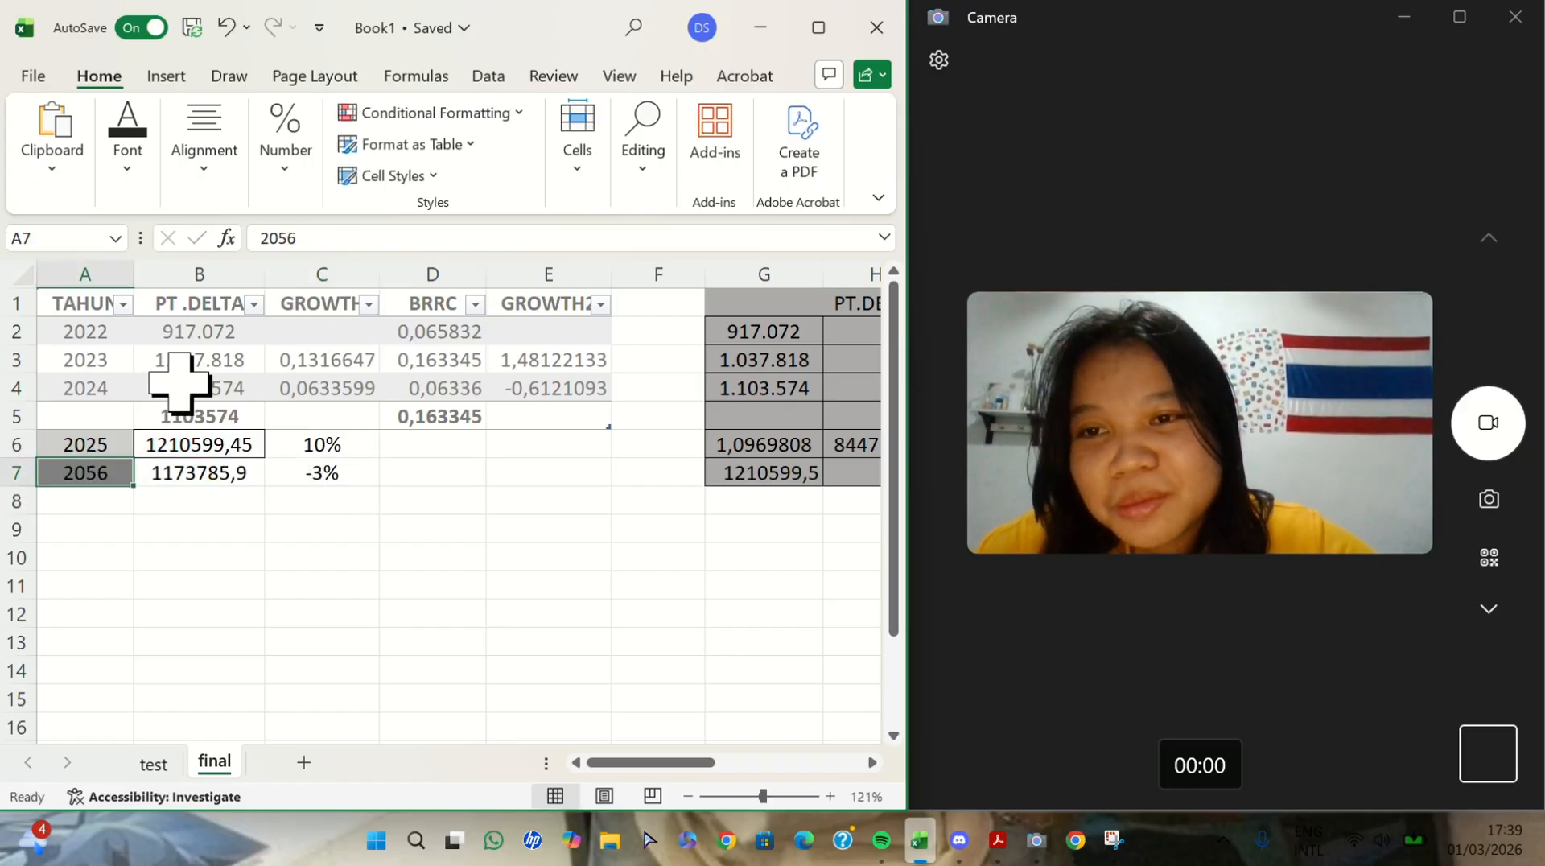
{"action": "left_click", "coordinate": [293, 238]}
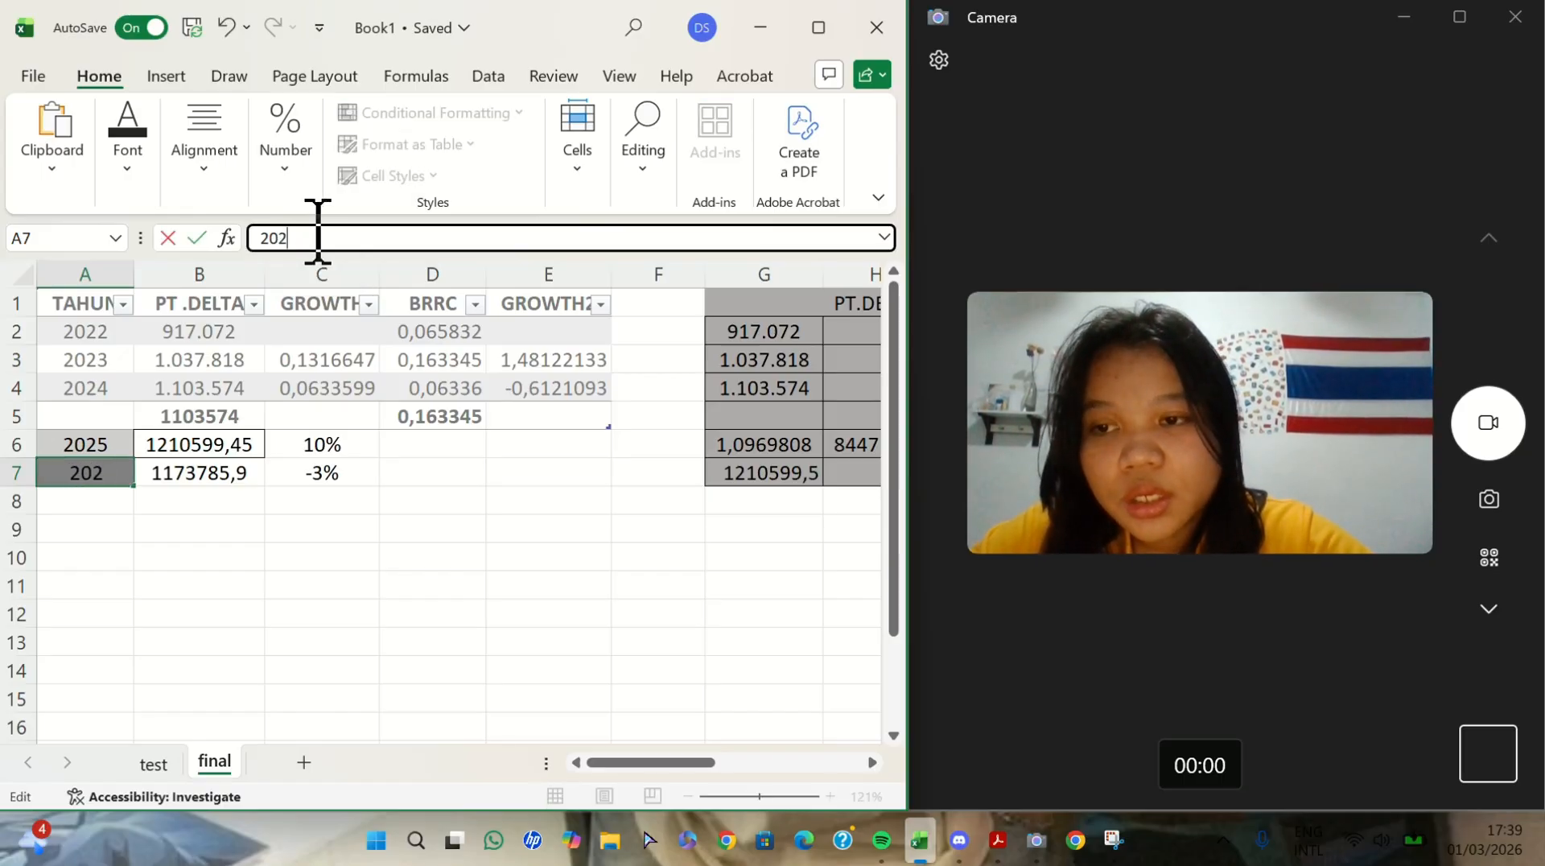
{"action": "left_click", "coordinate": [424, 509]}
- Examine the BRRC calculation block and the formula in K7 to find the first BRRC forecast for the main table
{"action": "scroll", "coordinate": [424, 509], "scroll_direction": "right", "scroll_amount": 5}
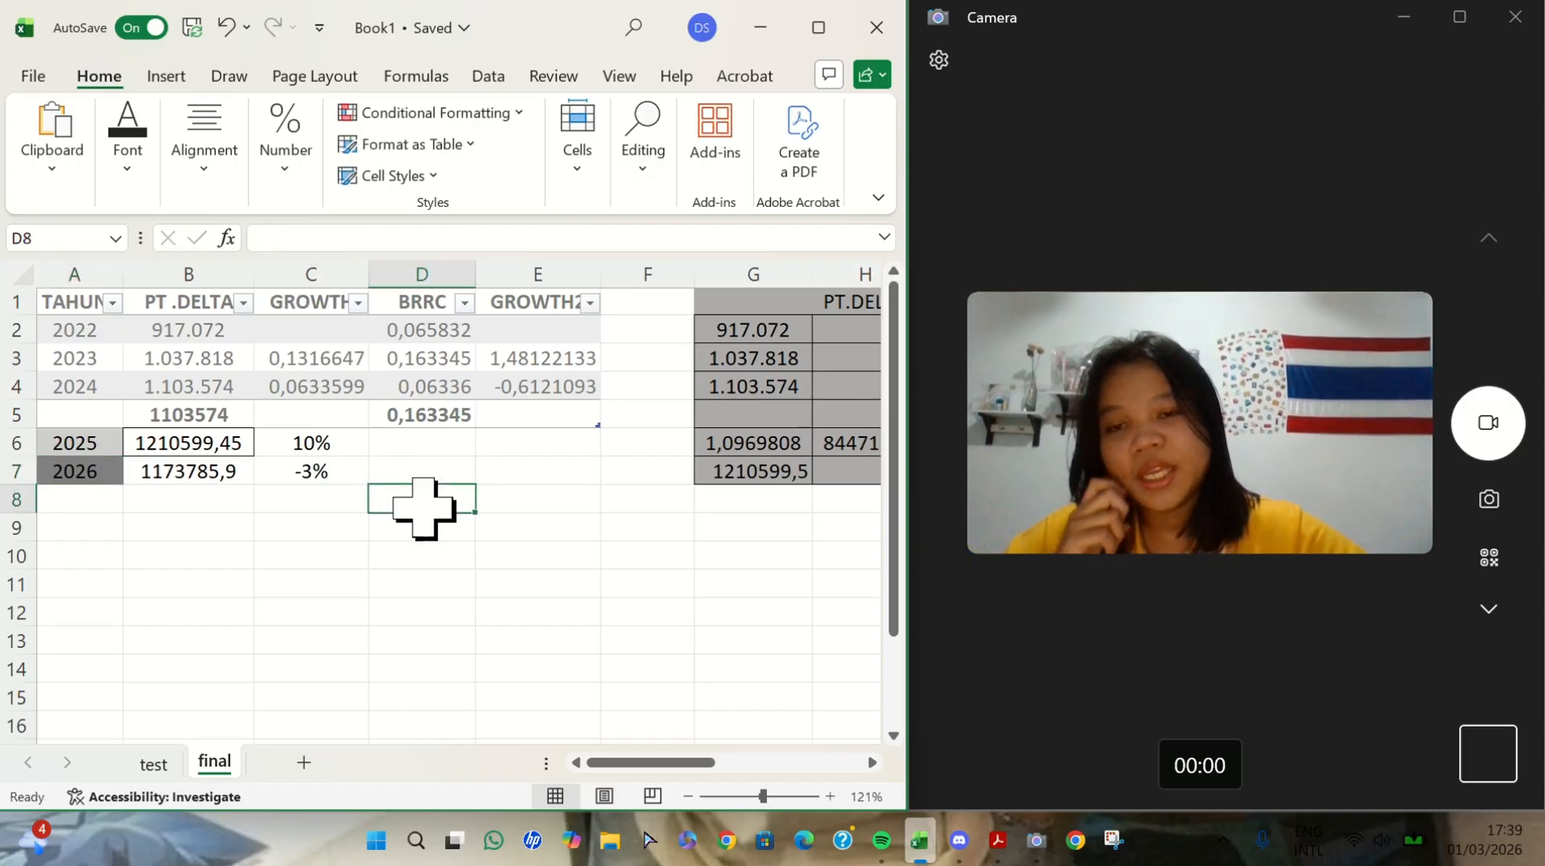
{"action": "scroll", "coordinate": [424, 508], "scroll_direction": "left", "scroll_amount": 5}
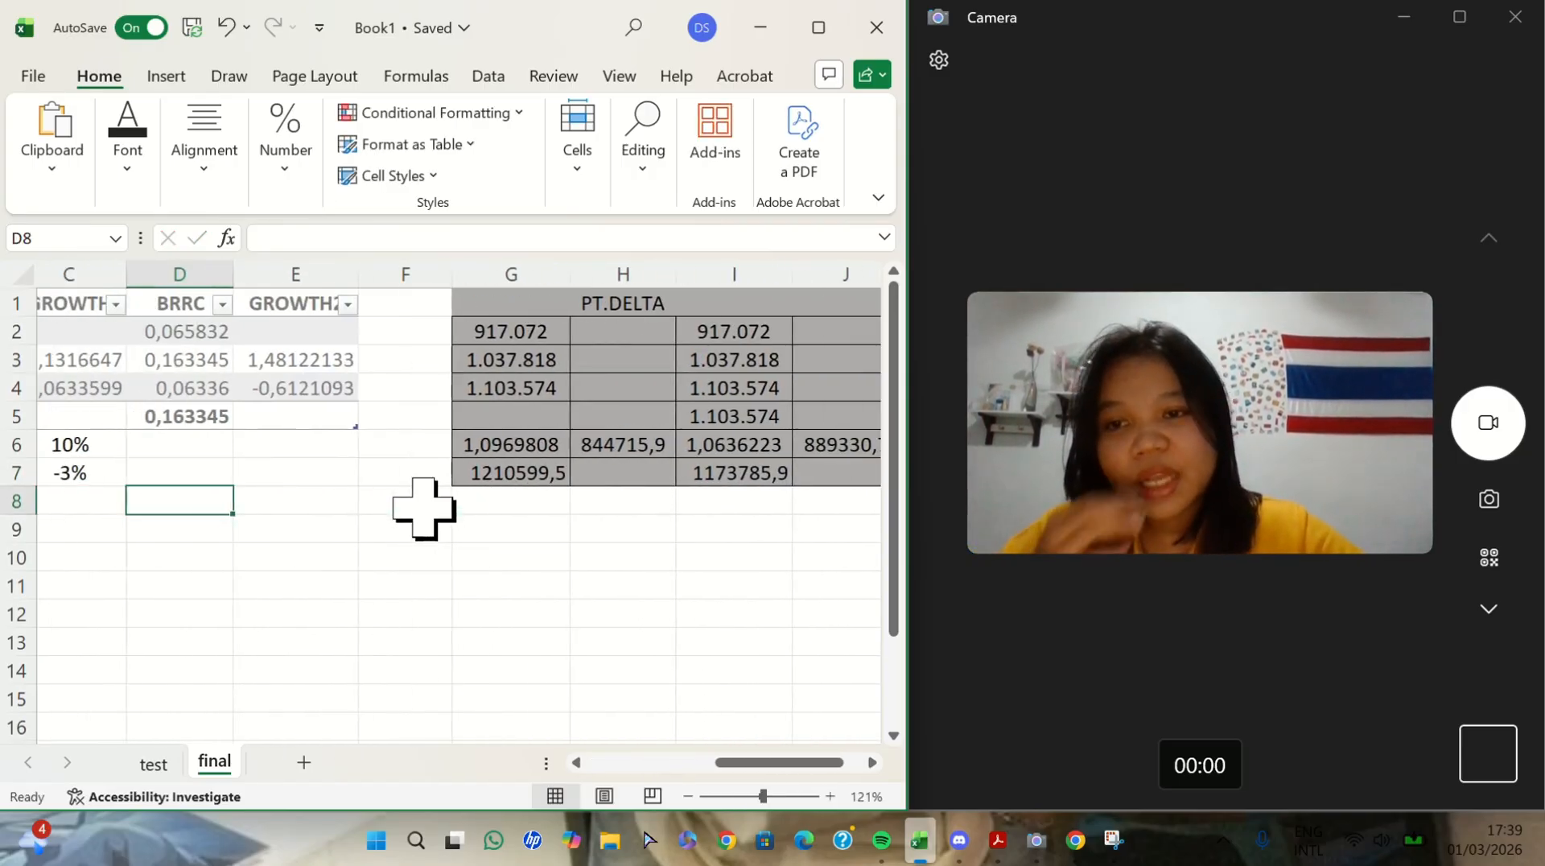
{"action": "scroll", "coordinate": [424, 509], "scroll_direction": "right", "scroll_amount": 5}
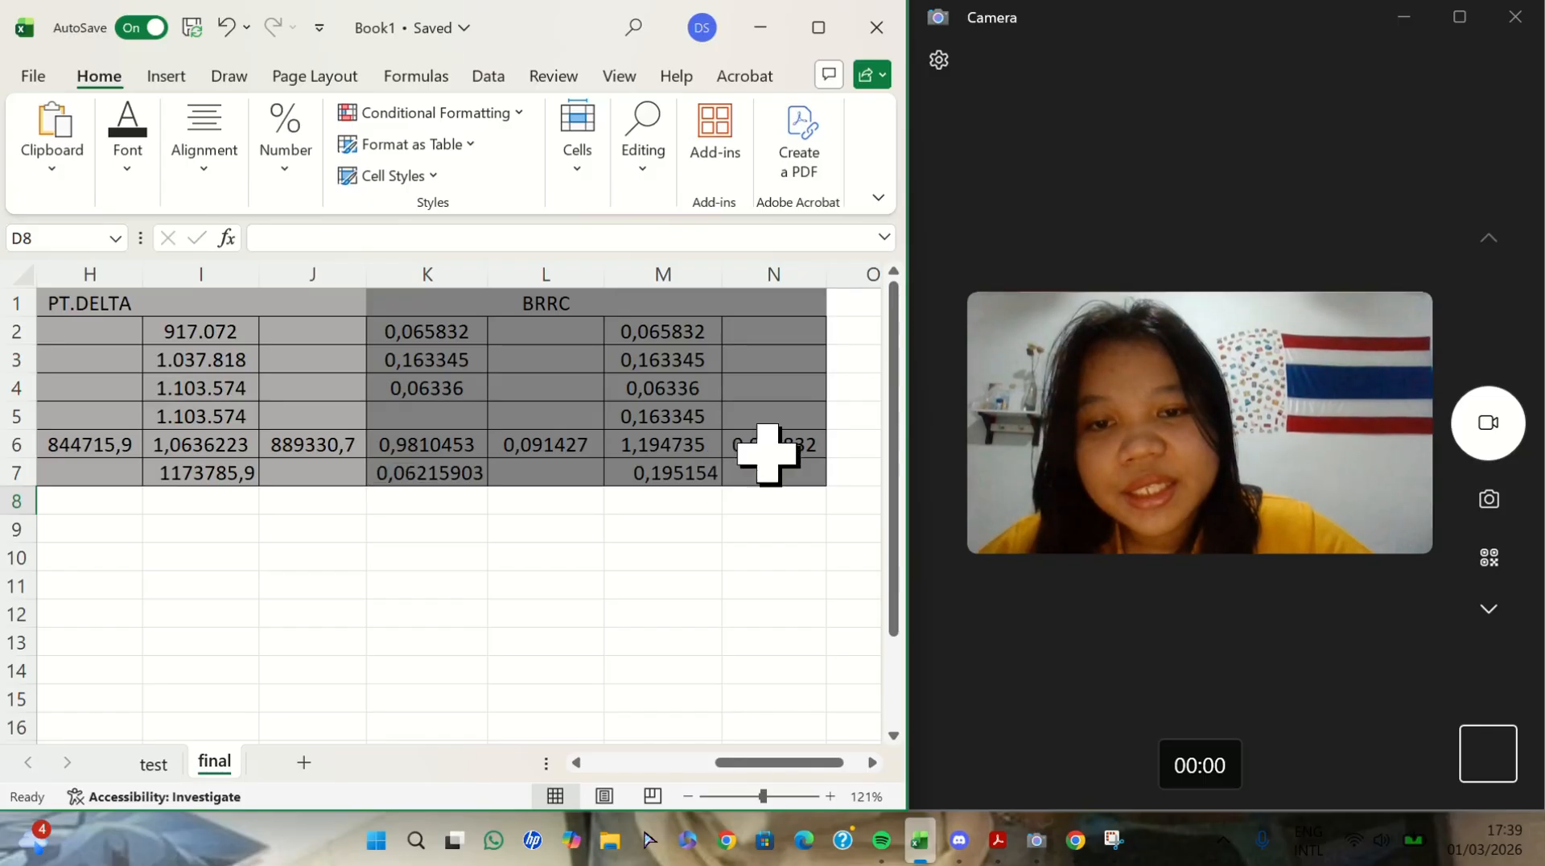
{"action": "scroll", "coordinate": [379, 431], "scroll_direction": "left", "scroll_amount": 5}
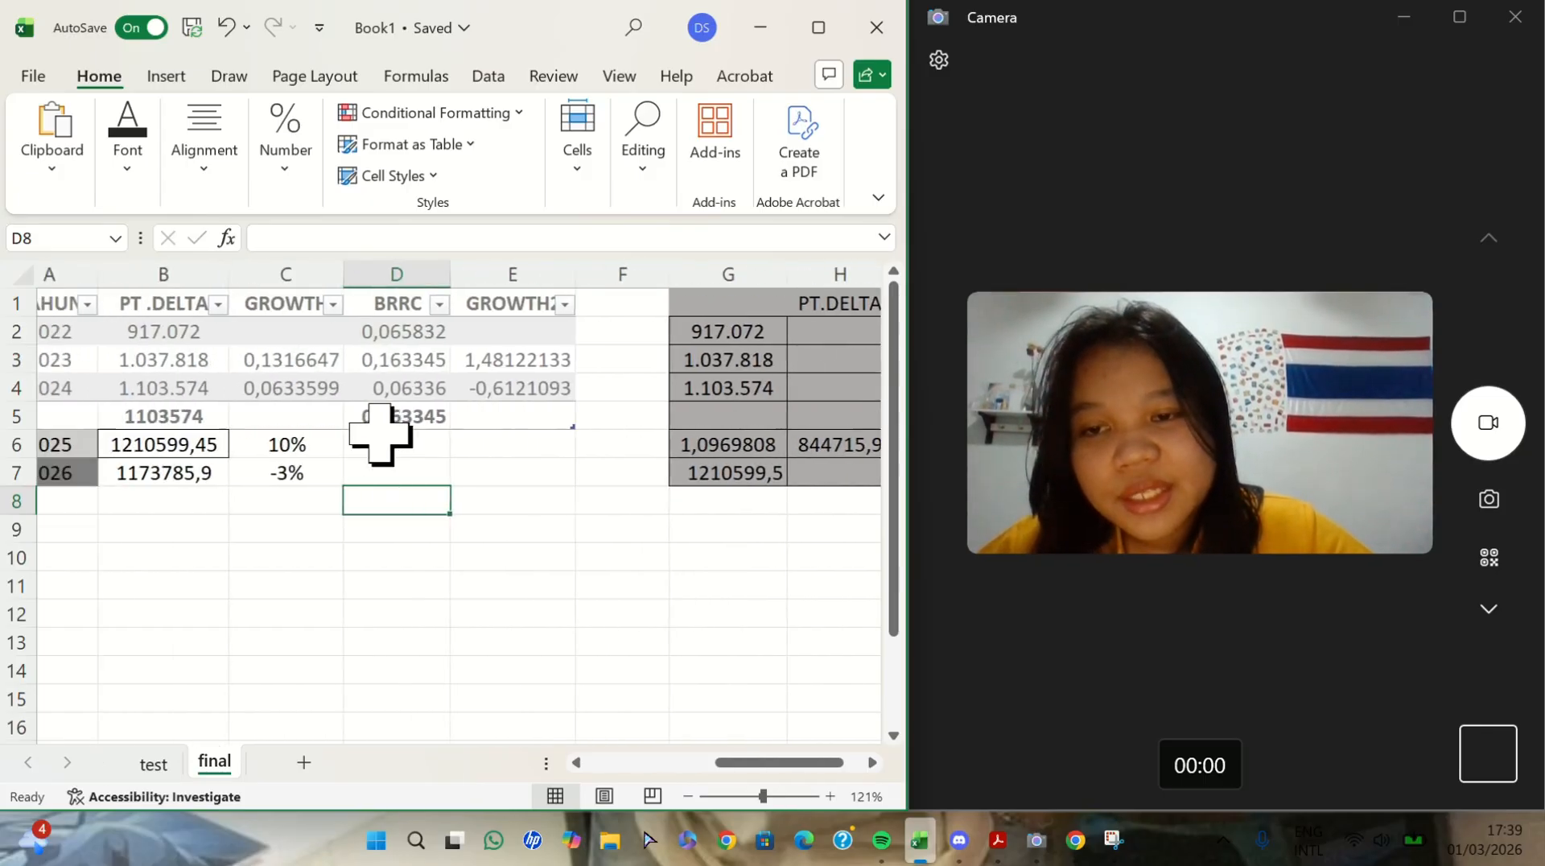
{"action": "scroll", "coordinate": [379, 430], "scroll_direction": "right", "scroll_amount": 4}
{"action": "scroll", "coordinate": [379, 431], "scroll_direction": "left", "scroll_amount": 5}
{"action": "scroll", "coordinate": [370, 431], "scroll_direction": "down", "scroll_amount": 1}
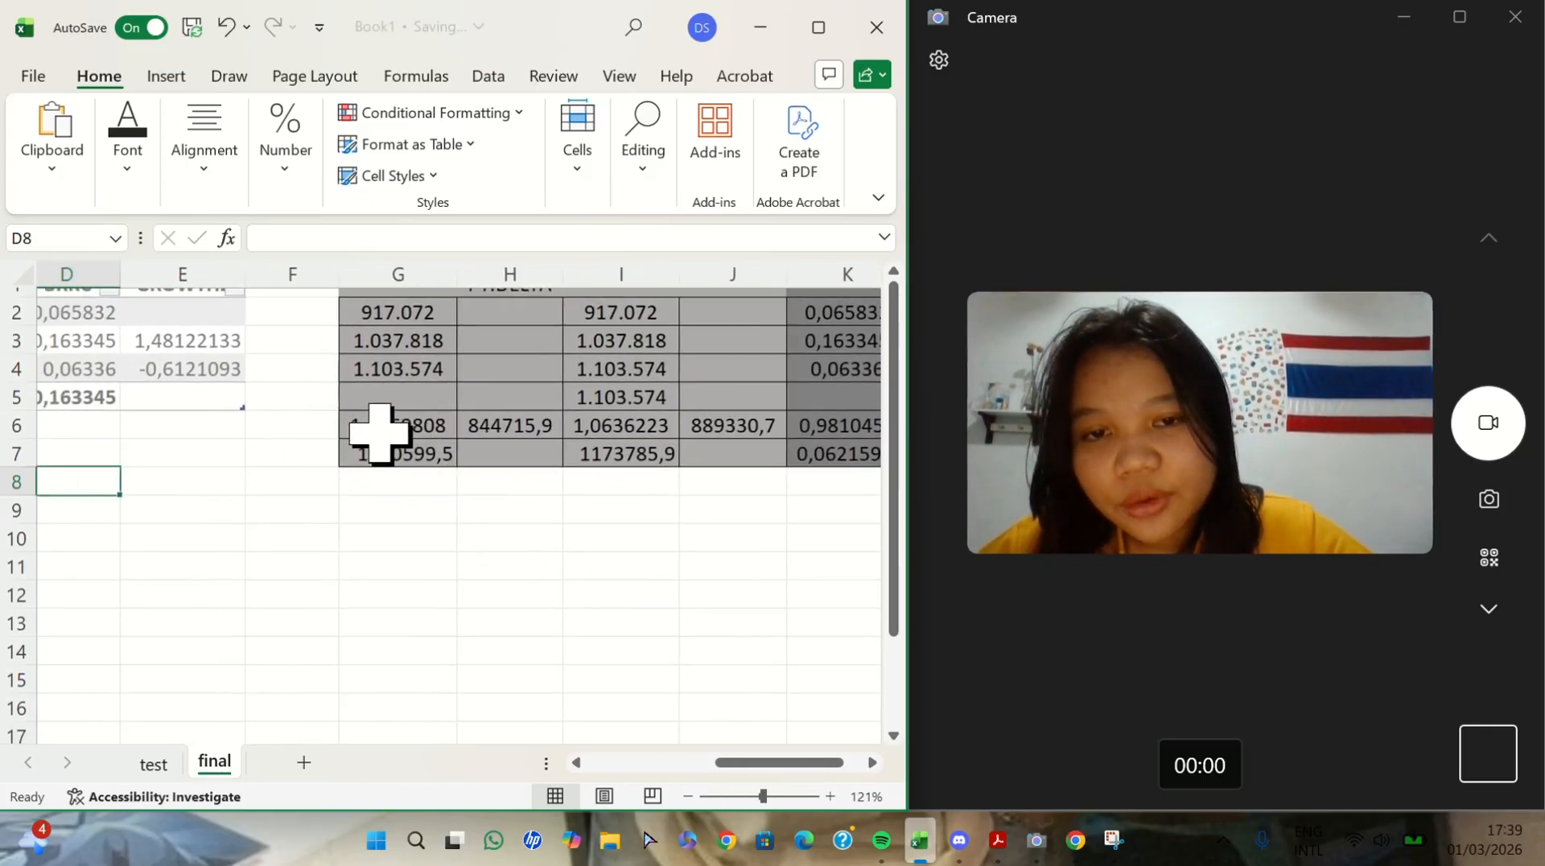
{"action": "left_click", "coordinate": [354, 428]}
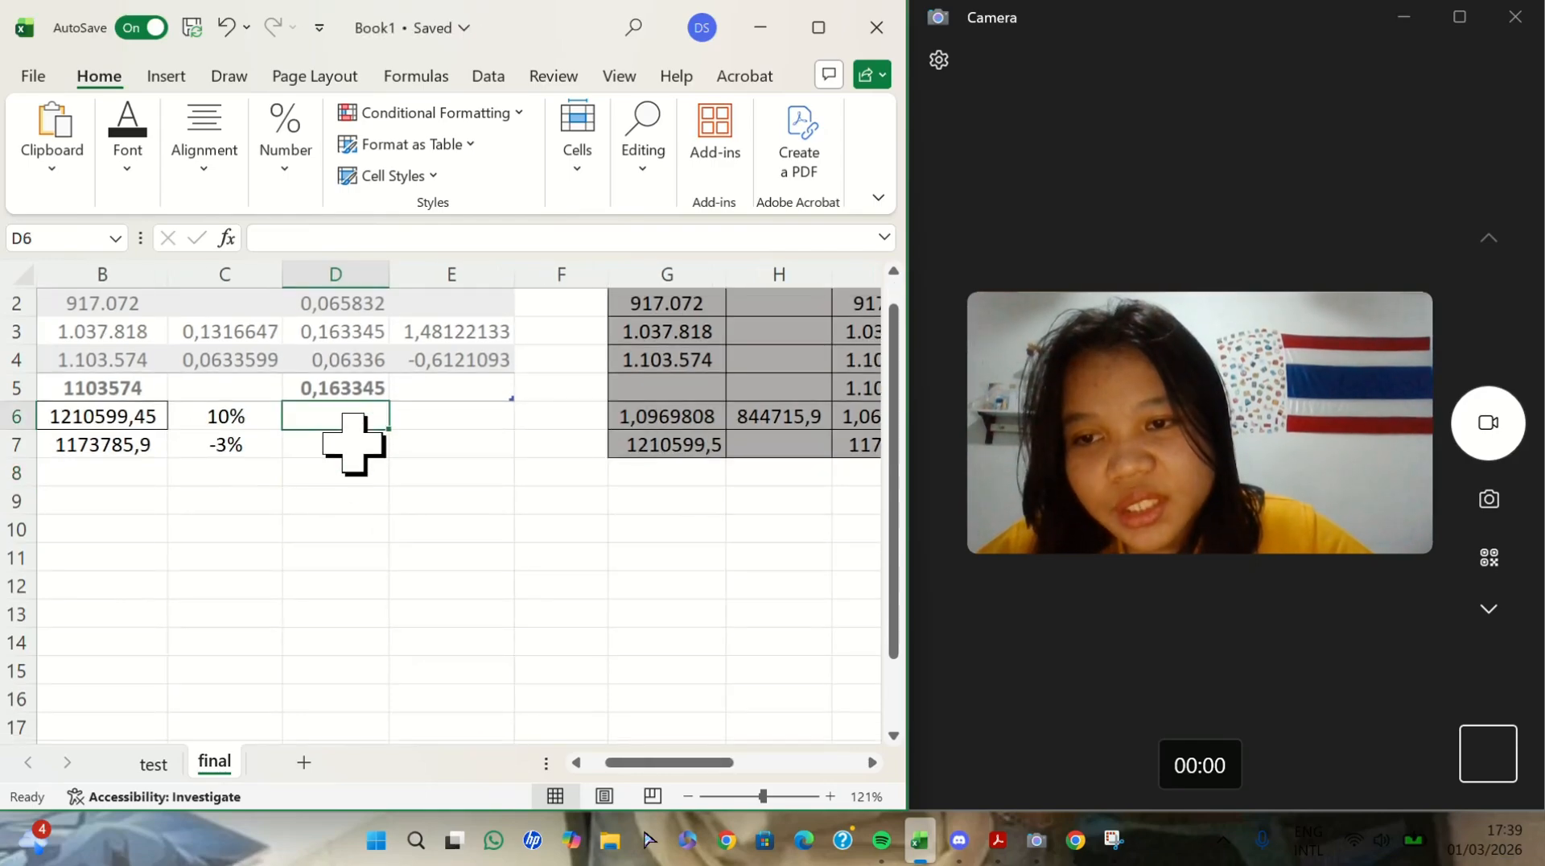
{"action": "left_click", "coordinate": [354, 443]}
{"action": "scroll", "coordinate": [349, 438], "scroll_direction": "right", "scroll_amount": 6}
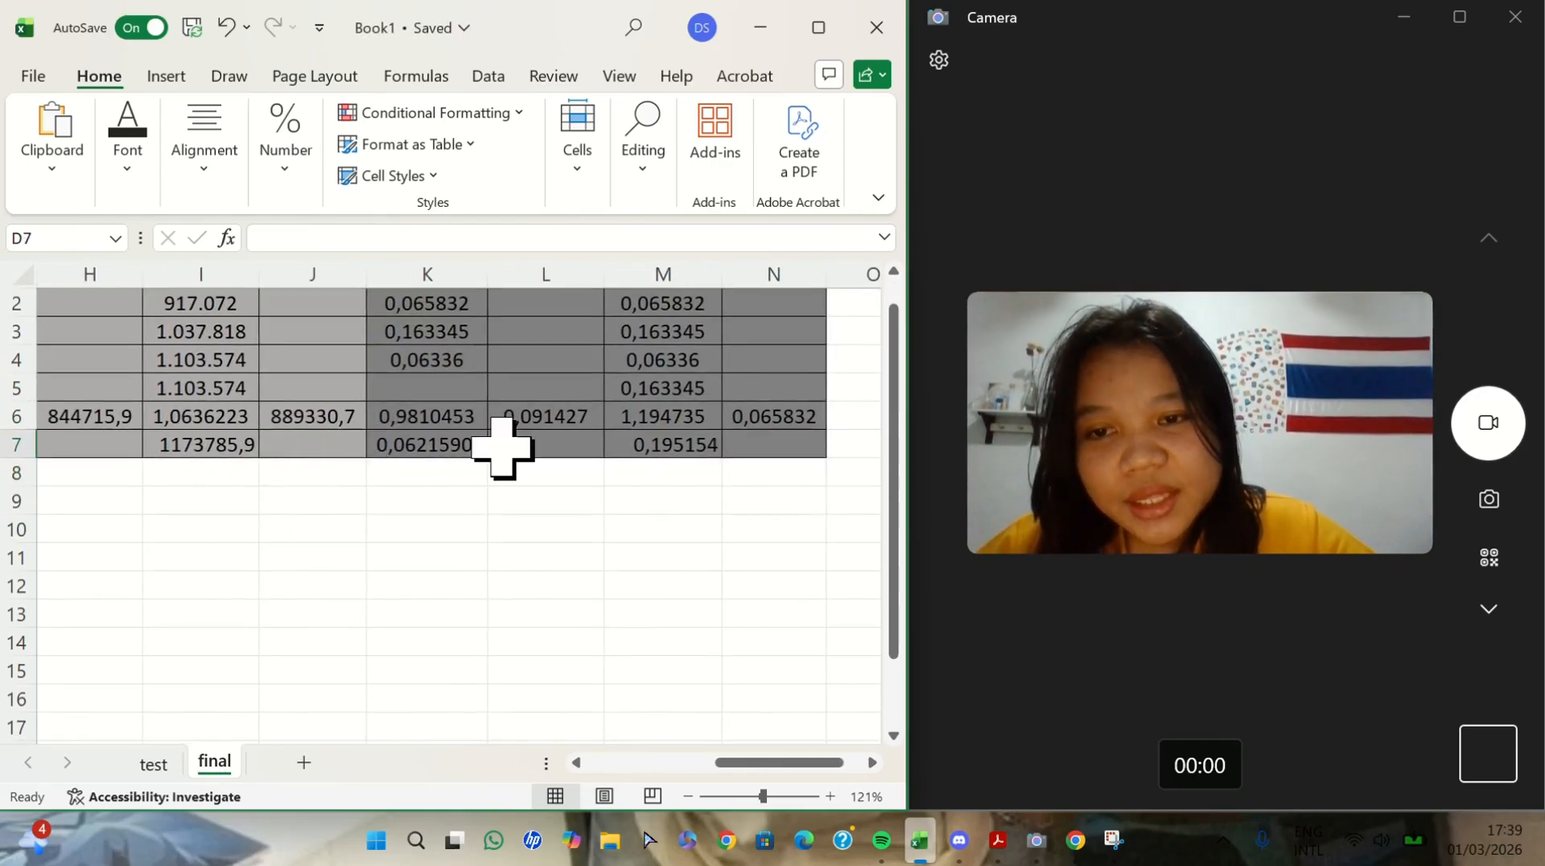
{"action": "left_click", "coordinate": [431, 438]}
{"action": "scroll", "coordinate": [498, 475], "scroll_direction": "left", "scroll_amount": 2}
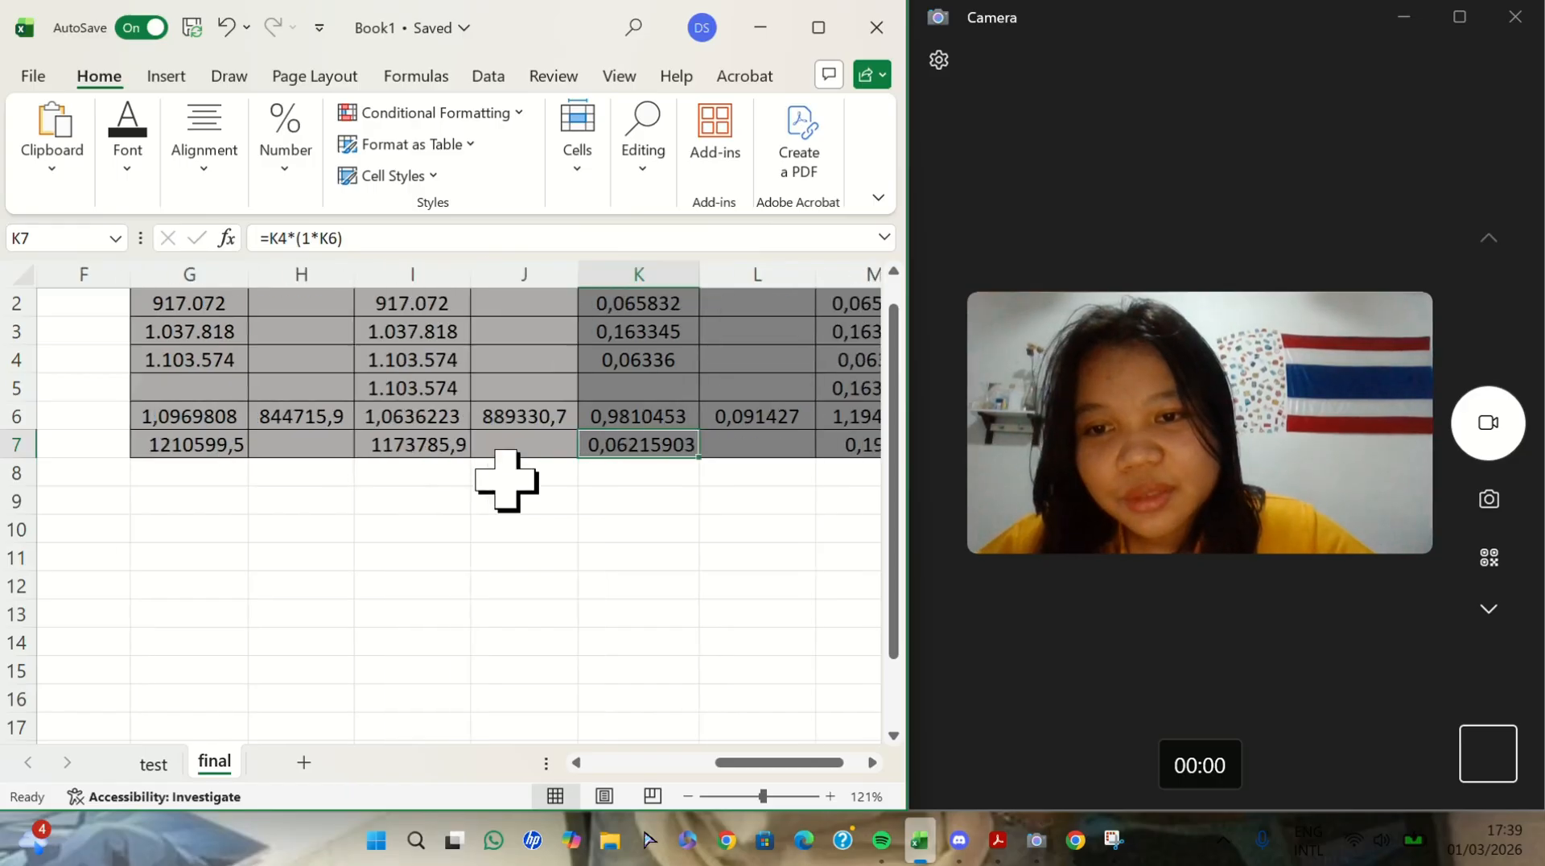
- Enter the first BRRC forecast, 0,062159, in D6 of the main table's 2025 row
{"action": "scroll", "coordinate": [506, 481], "scroll_direction": "left", "scroll_amount": 4}
{"action": "left_click", "coordinate": [276, 416]}
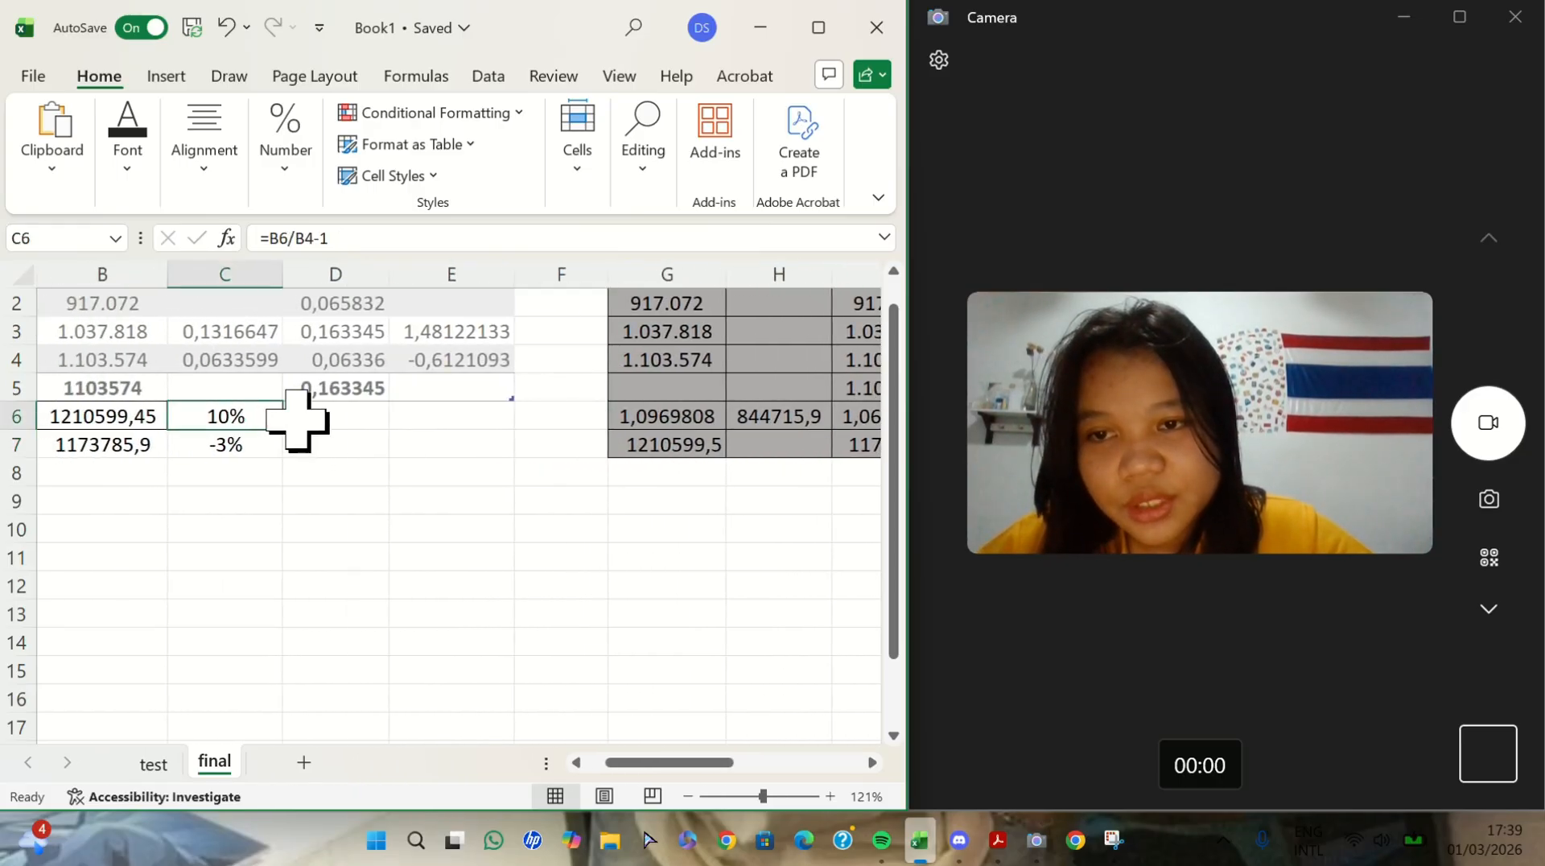
{"action": "left_click", "coordinate": [305, 418]}
{"action": "type", "text": "0"}
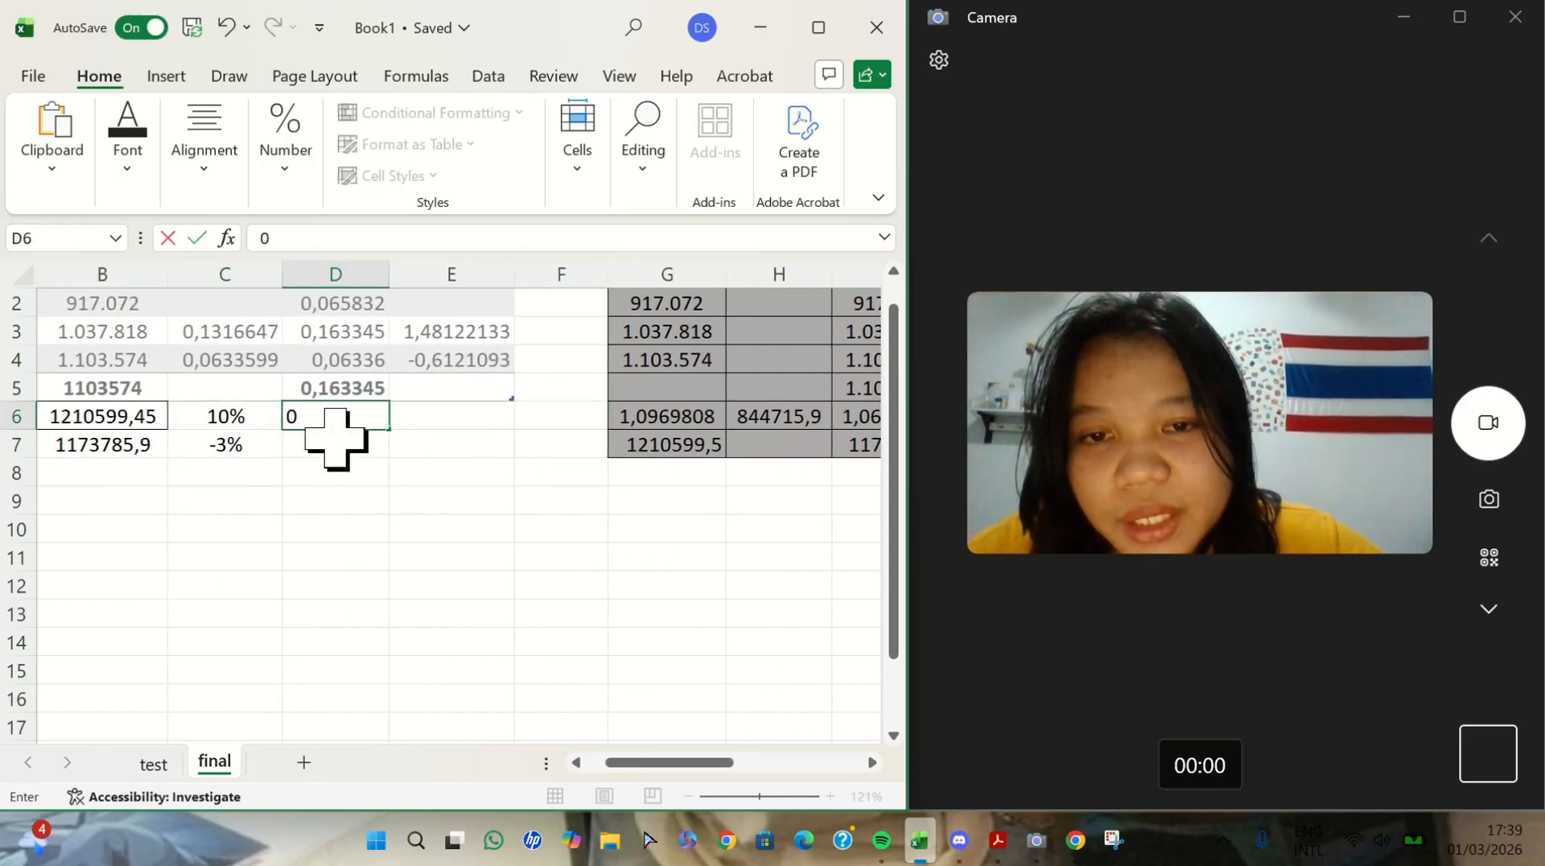
{"action": "scroll", "coordinate": [335, 438], "scroll_direction": "down", "scroll_amount": 1, "text": "ctrl"}
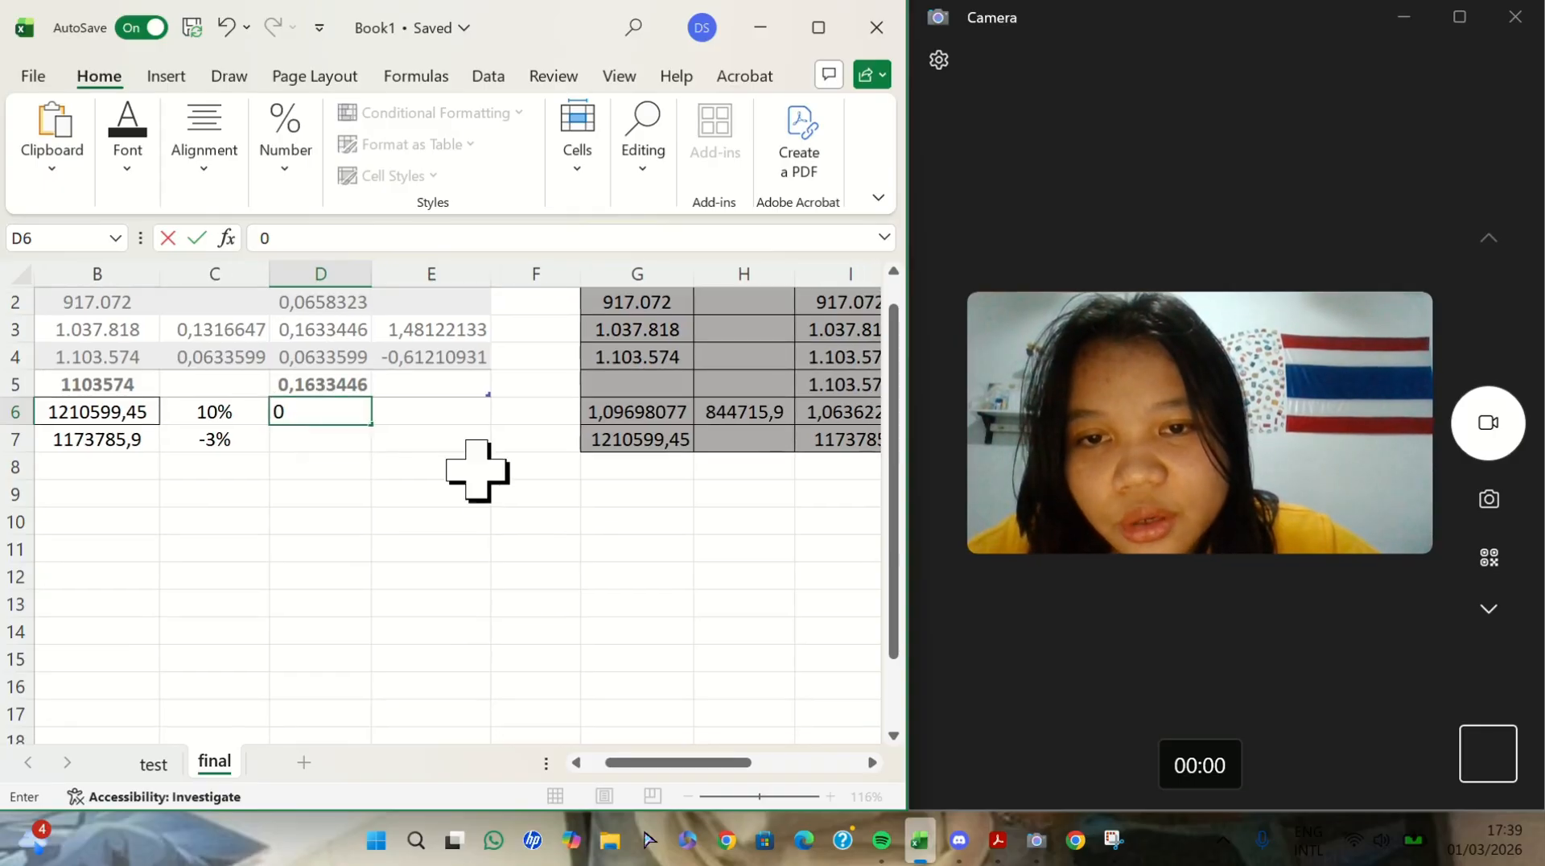
{"action": "scroll", "coordinate": [477, 473], "scroll_direction": "right", "scroll_amount": 2}
{"action": "scroll", "coordinate": [477, 473], "scroll_direction": "right", "scroll_amount": 2}
{"action": "left_click", "coordinate": [359, 239]}
{"action": "type", "text": ",062159"}
{"action": "key", "text": "Return"}
- Enter the second BRRC forecast, 0,195154, in D7 of the main table's 2026 row
{"action": "left_click", "coordinate": [359, 240]}
{"action": "scroll", "coordinate": [688, 567], "scroll_direction": "right", "scroll_amount": 5}
{"action": "type", "text": "0,196154"}
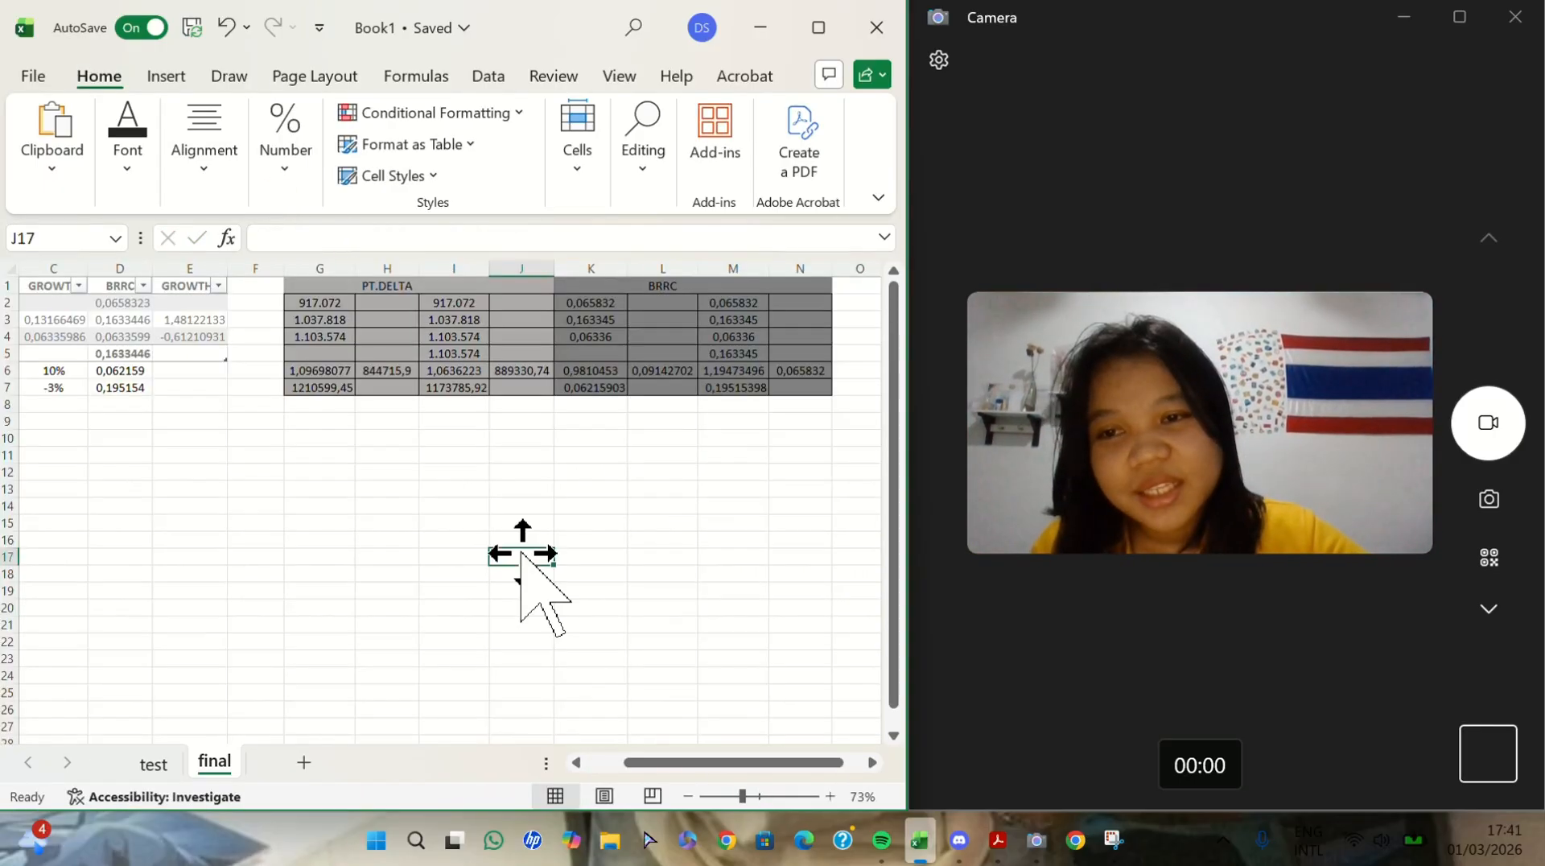
{"action": "scroll", "coordinate": [518, 551], "scroll_direction": "left", "scroll_amount": 1}
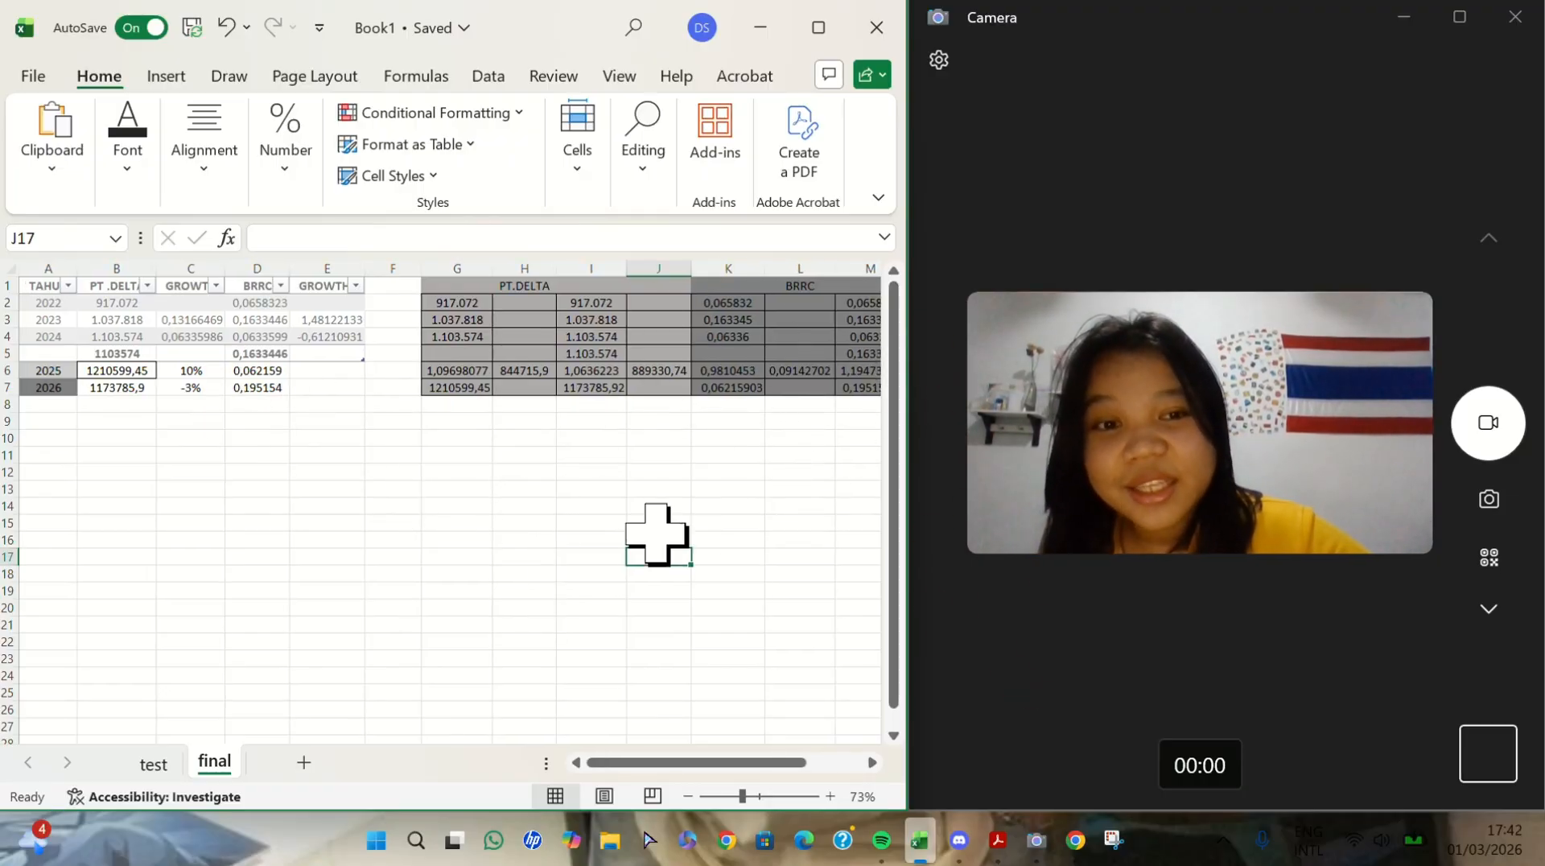
- Calculate the 2025 BRRC growth in E6 with the formula =D6/D4-1
{"action": "scroll", "coordinate": [532, 492], "scroll_direction": "up", "scroll_amount": 4}
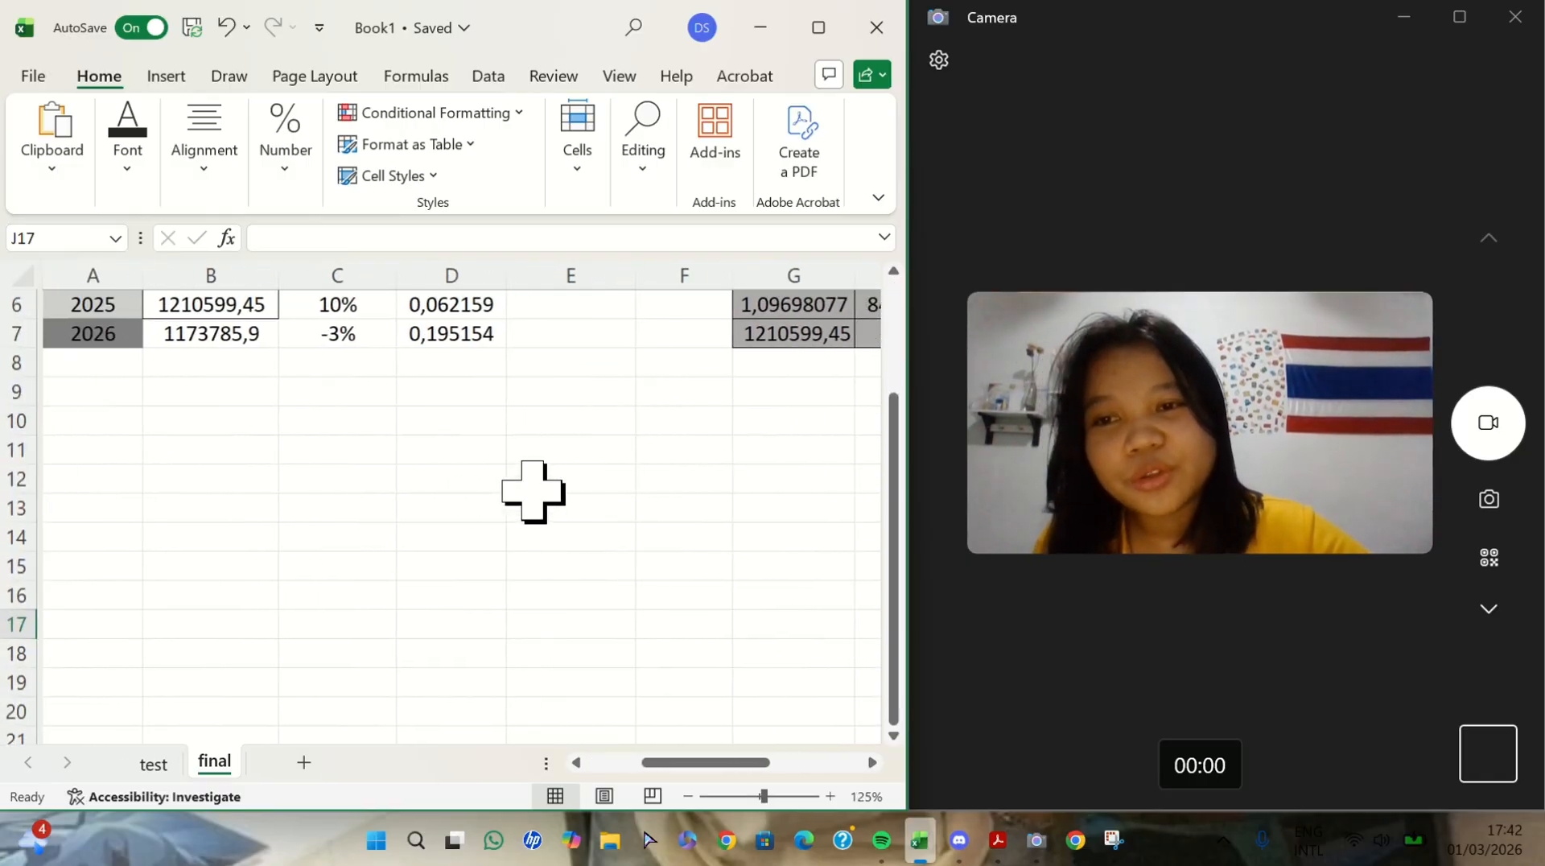
{"action": "scroll", "coordinate": [468, 561], "scroll_direction": "up", "scroll_amount": 2}
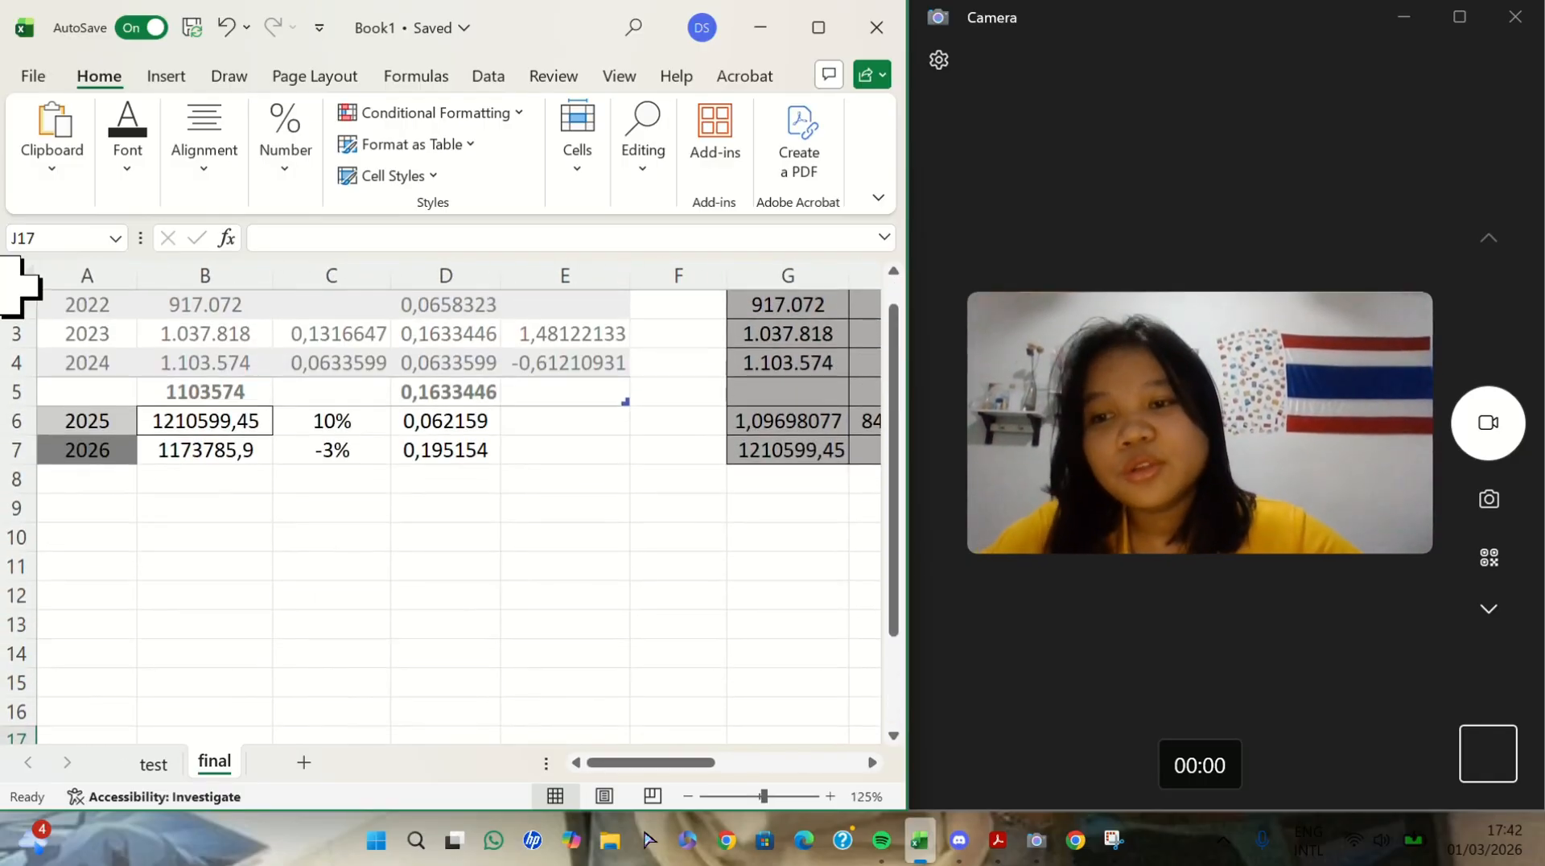
{"action": "left_click", "coordinate": [567, 421]}
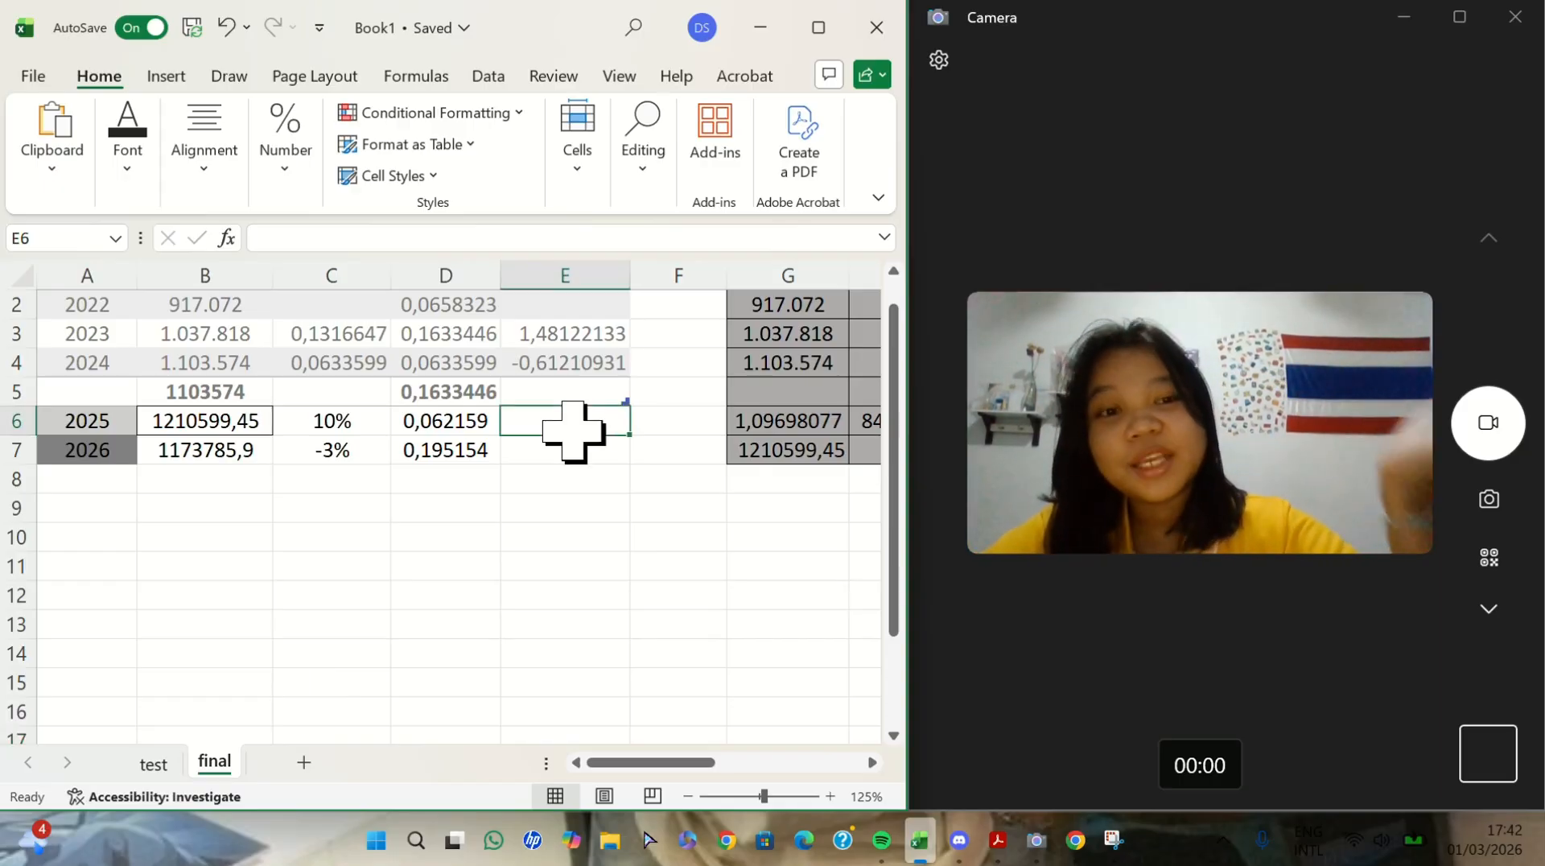
{"action": "type", "text": "="}
{"action": "left_click", "coordinate": [466, 422]}
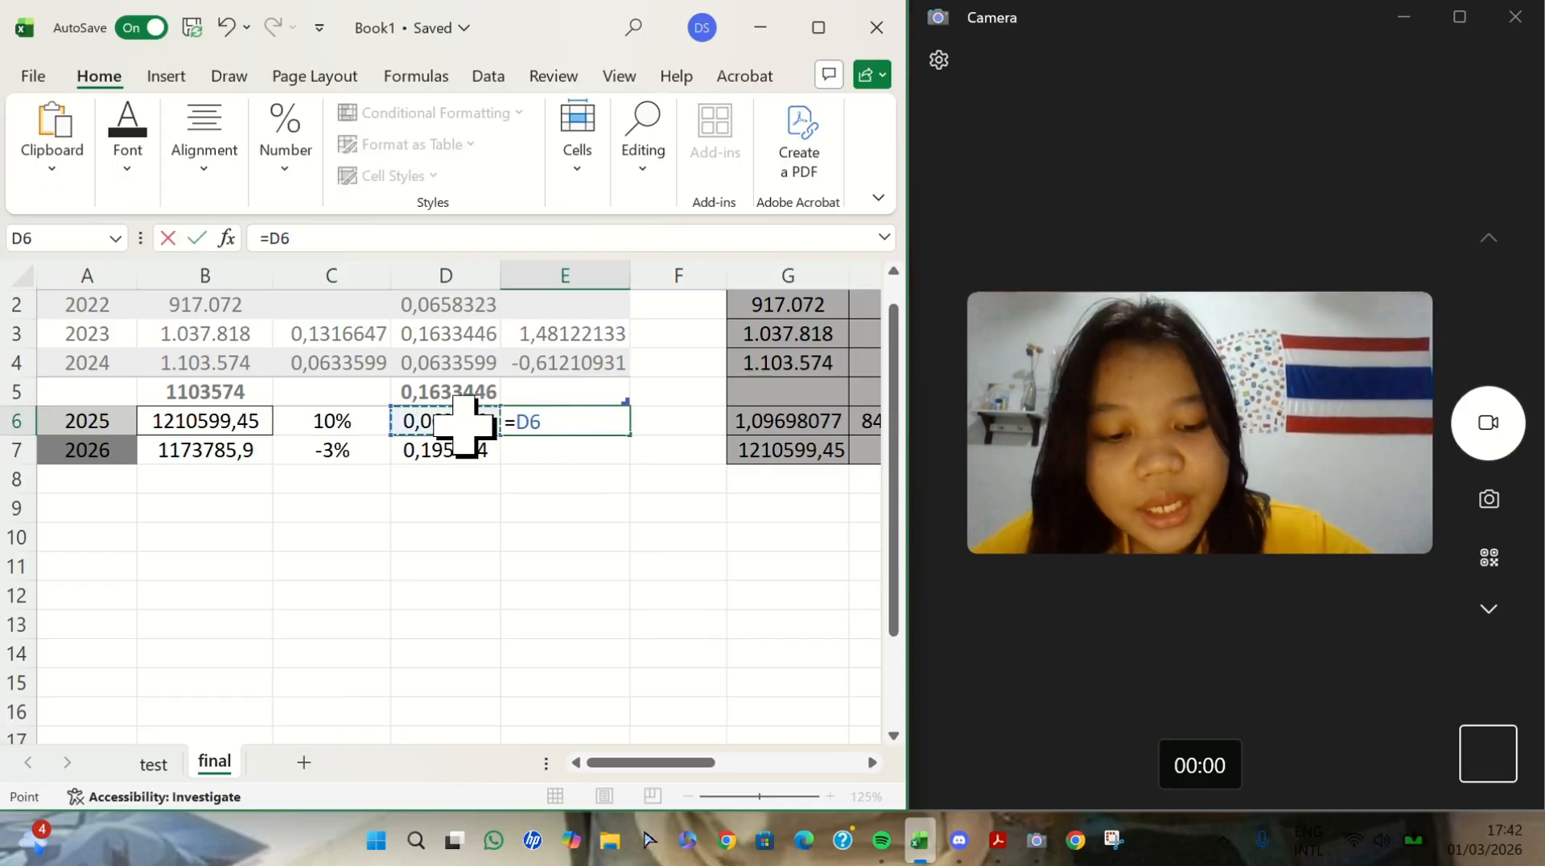
{"action": "type", "text": "/"}
{"action": "left_click", "coordinate": [452, 364]}
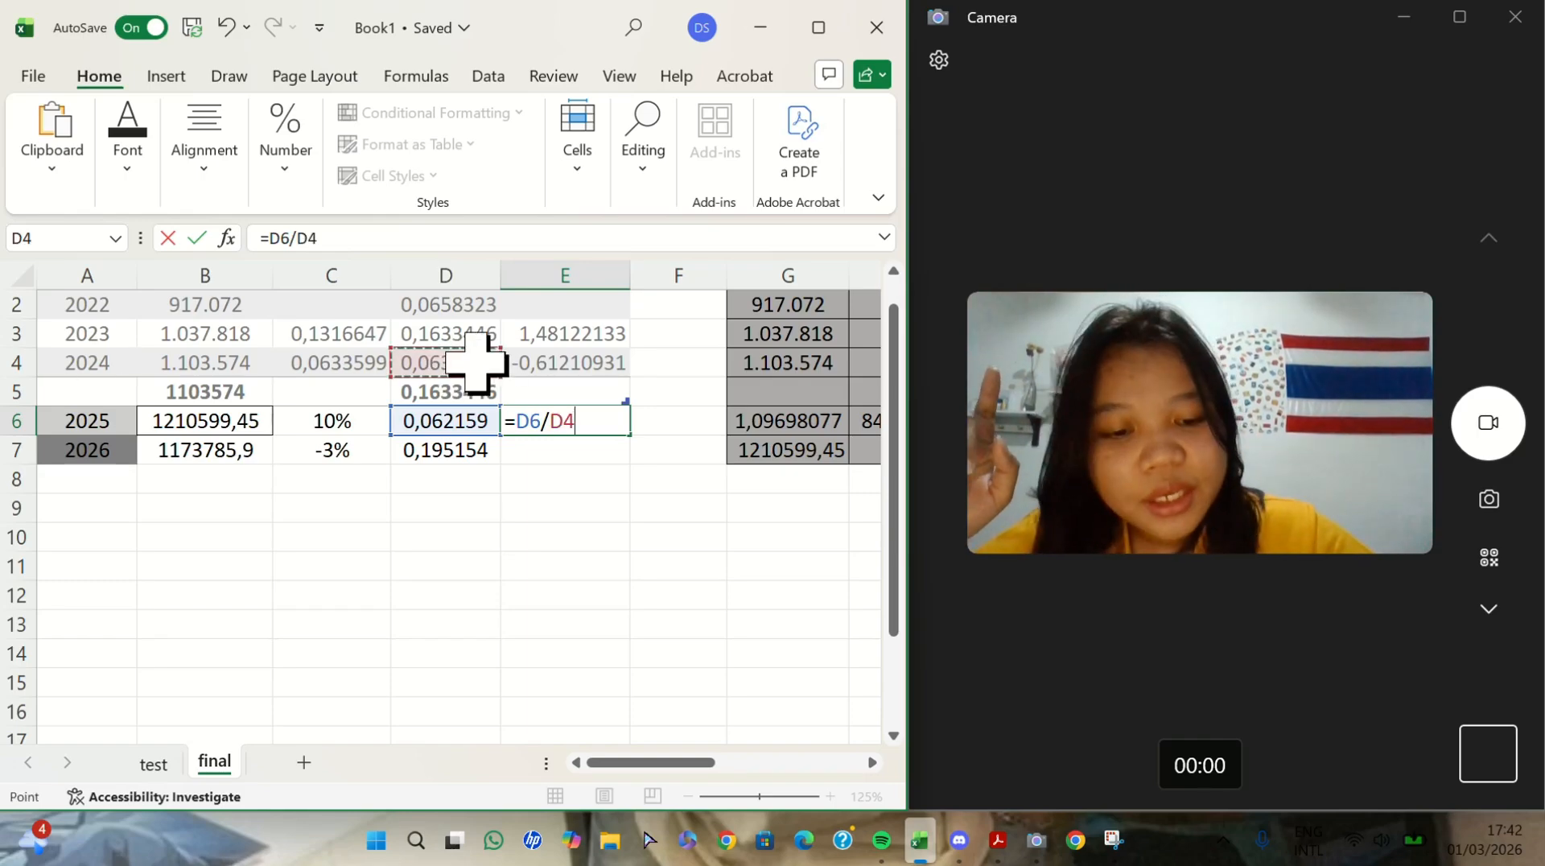
{"action": "key", "text": "Return"}
- Calculate the 2026 BRRC growth in E7 with the formula =D7/D6-1
{"action": "type", "text": "="}
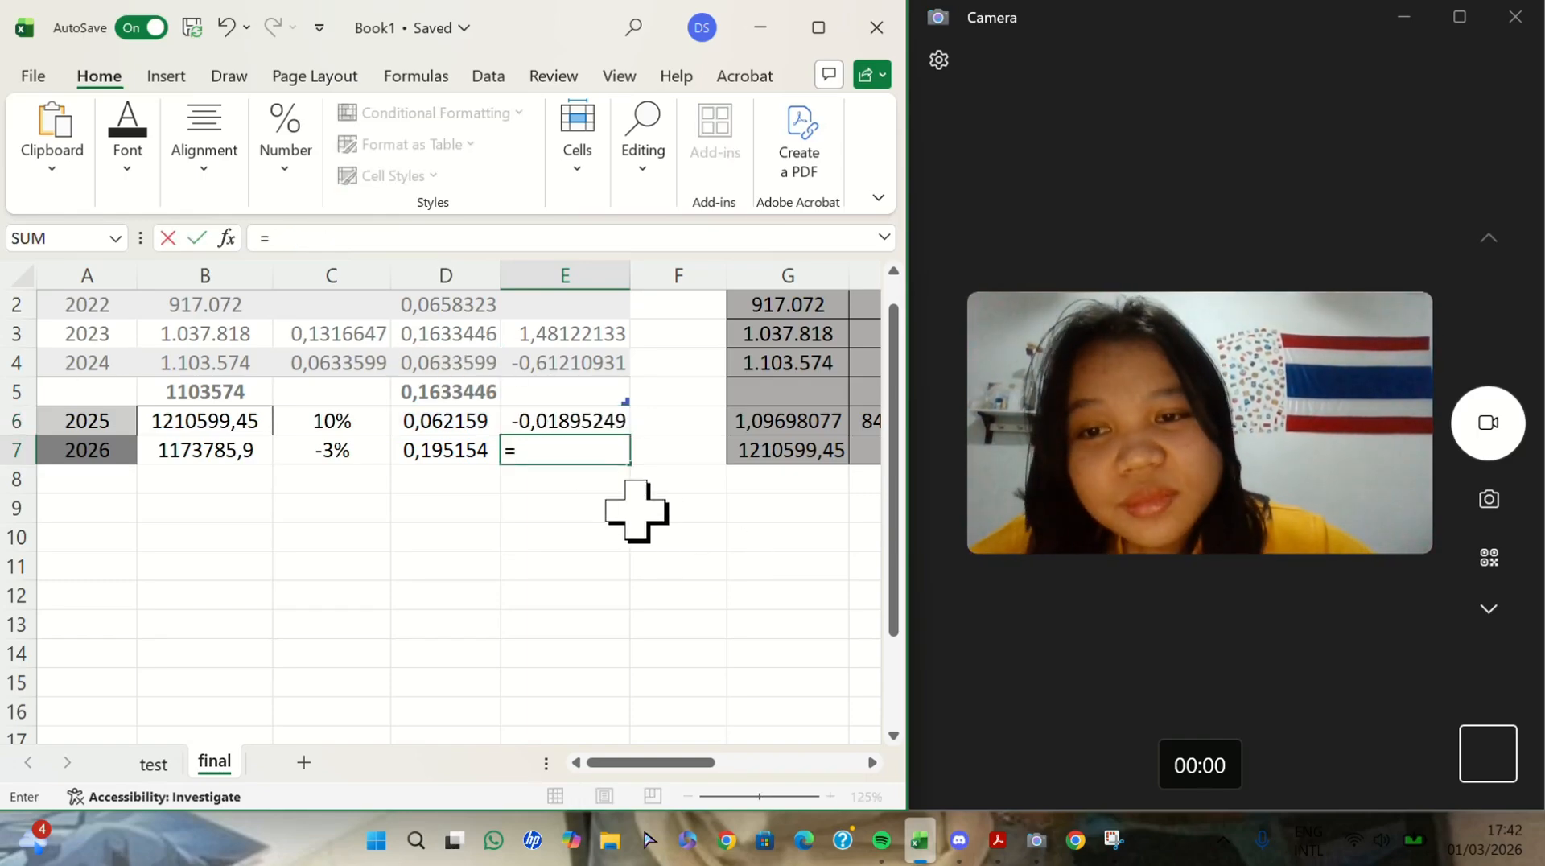
{"action": "left_click", "coordinate": [448, 448]}
{"action": "type", "text": "/"}
{"action": "left_click", "coordinate": [459, 422]}
{"action": "key", "text": "Return"}
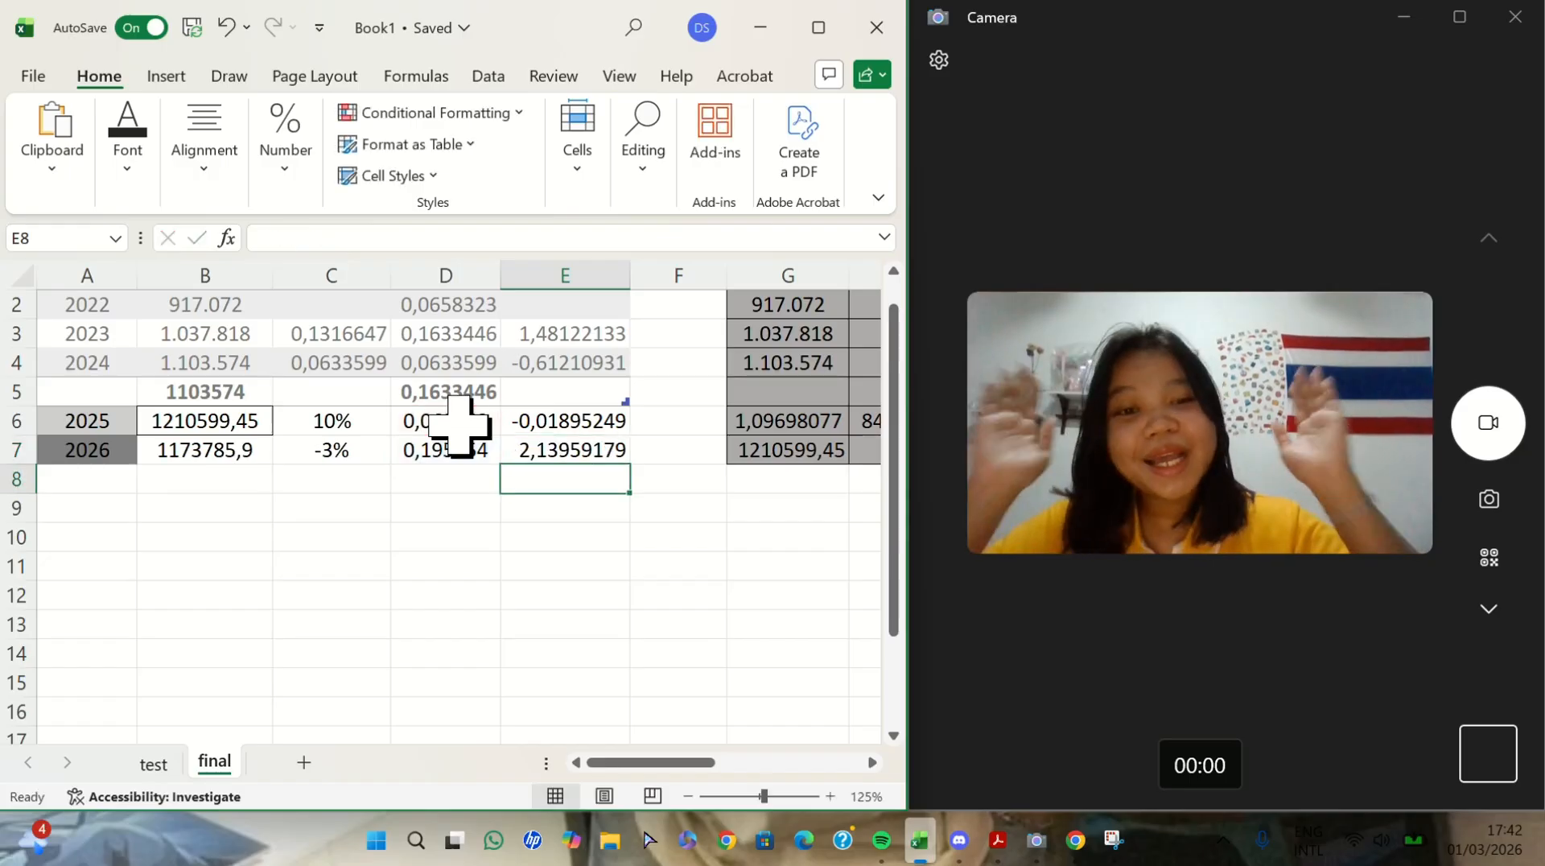
{"action": "key", "text": "Up"}
{"action": "key", "text": "Up"}
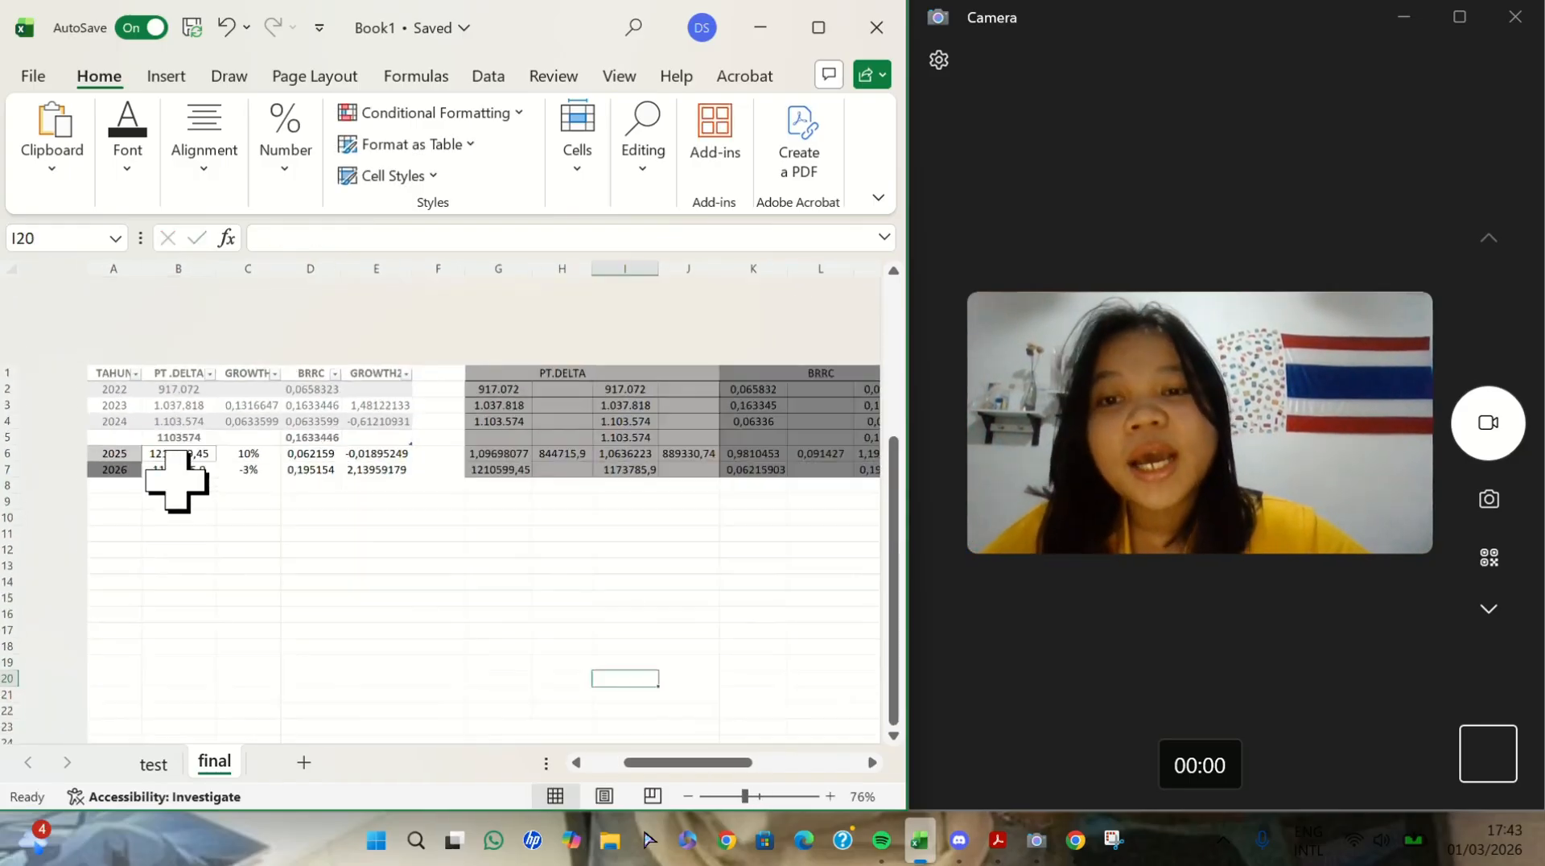
{"action": "scroll", "coordinate": [176, 480], "scroll_direction": "up", "scroll_amount": 1}
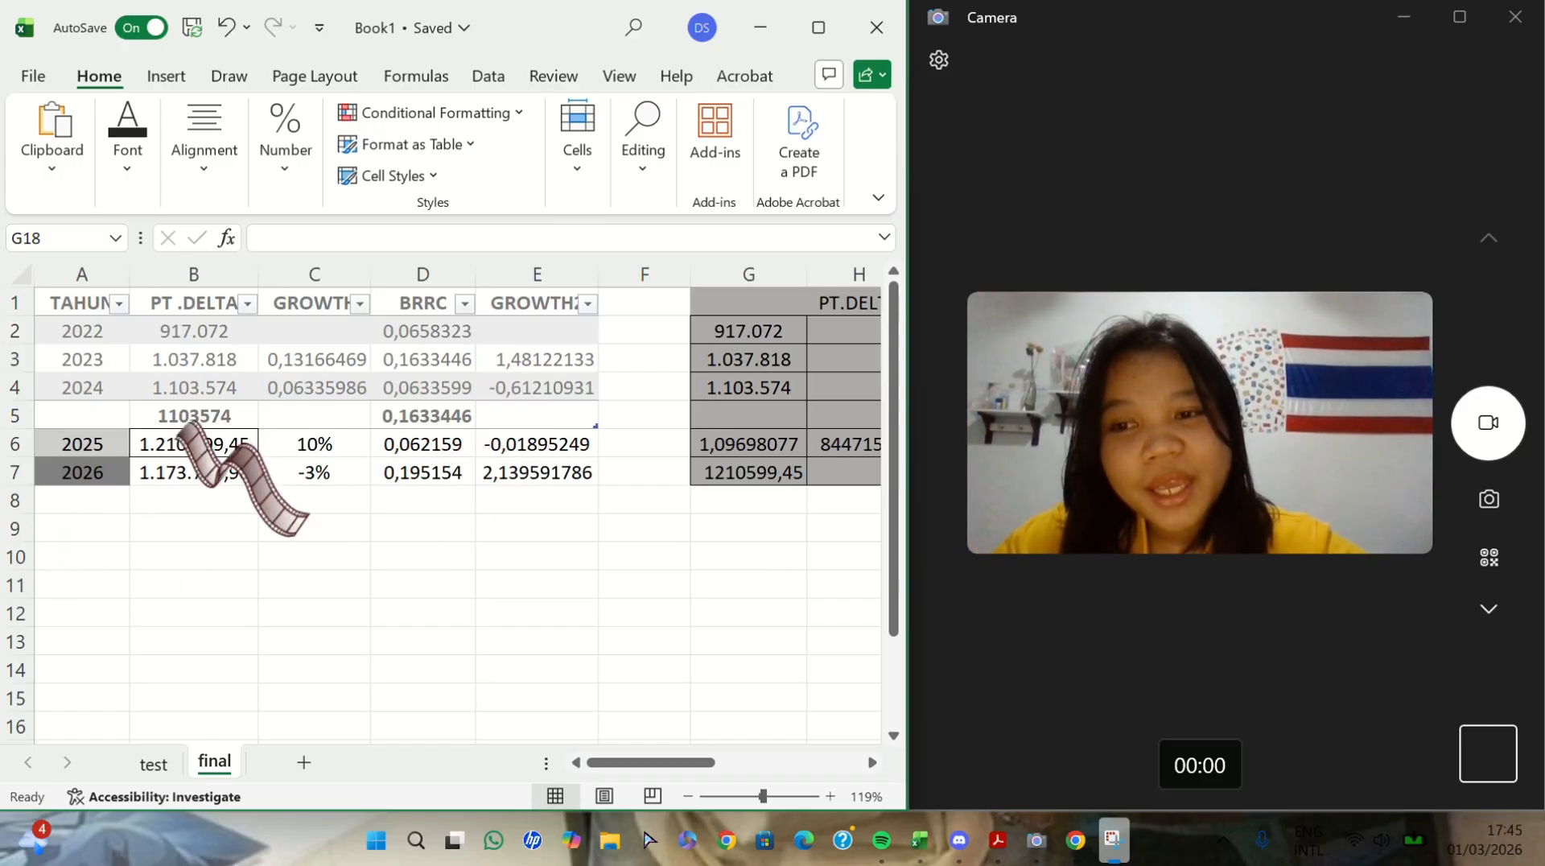
- Enter the headers TAHUN, PT.DELTA and BRRC in A9:C9 below the main table
{"action": "left_click", "coordinate": [190, 413]}
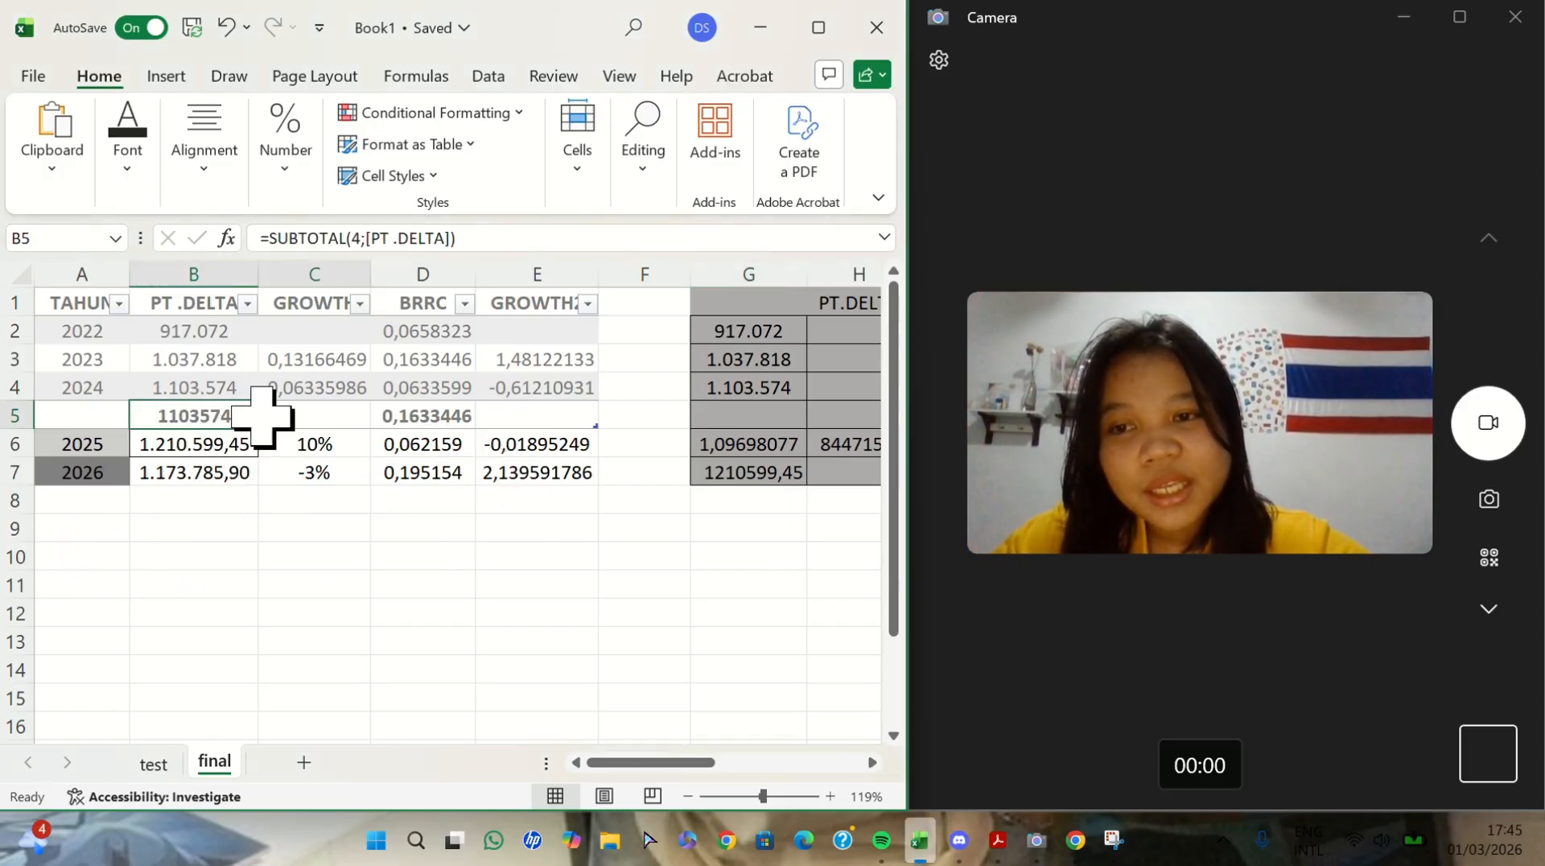
{"action": "left_click", "coordinate": [193, 473]}
{"action": "left_click", "coordinate": [91, 547]}
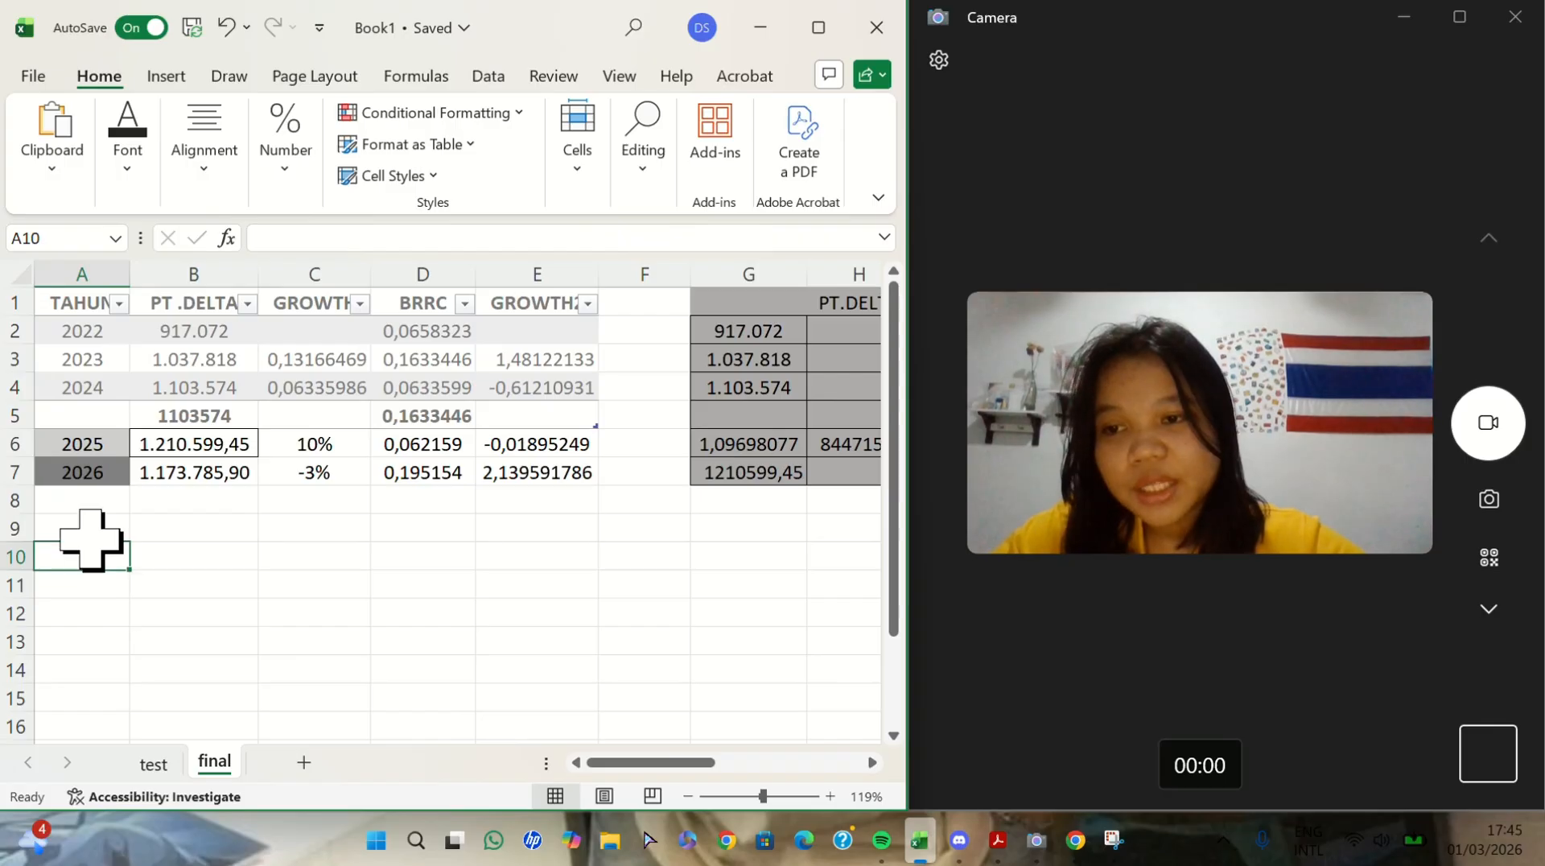
{"action": "left_click", "coordinate": [91, 535]}
{"action": "type", "text": "TAHUN"}
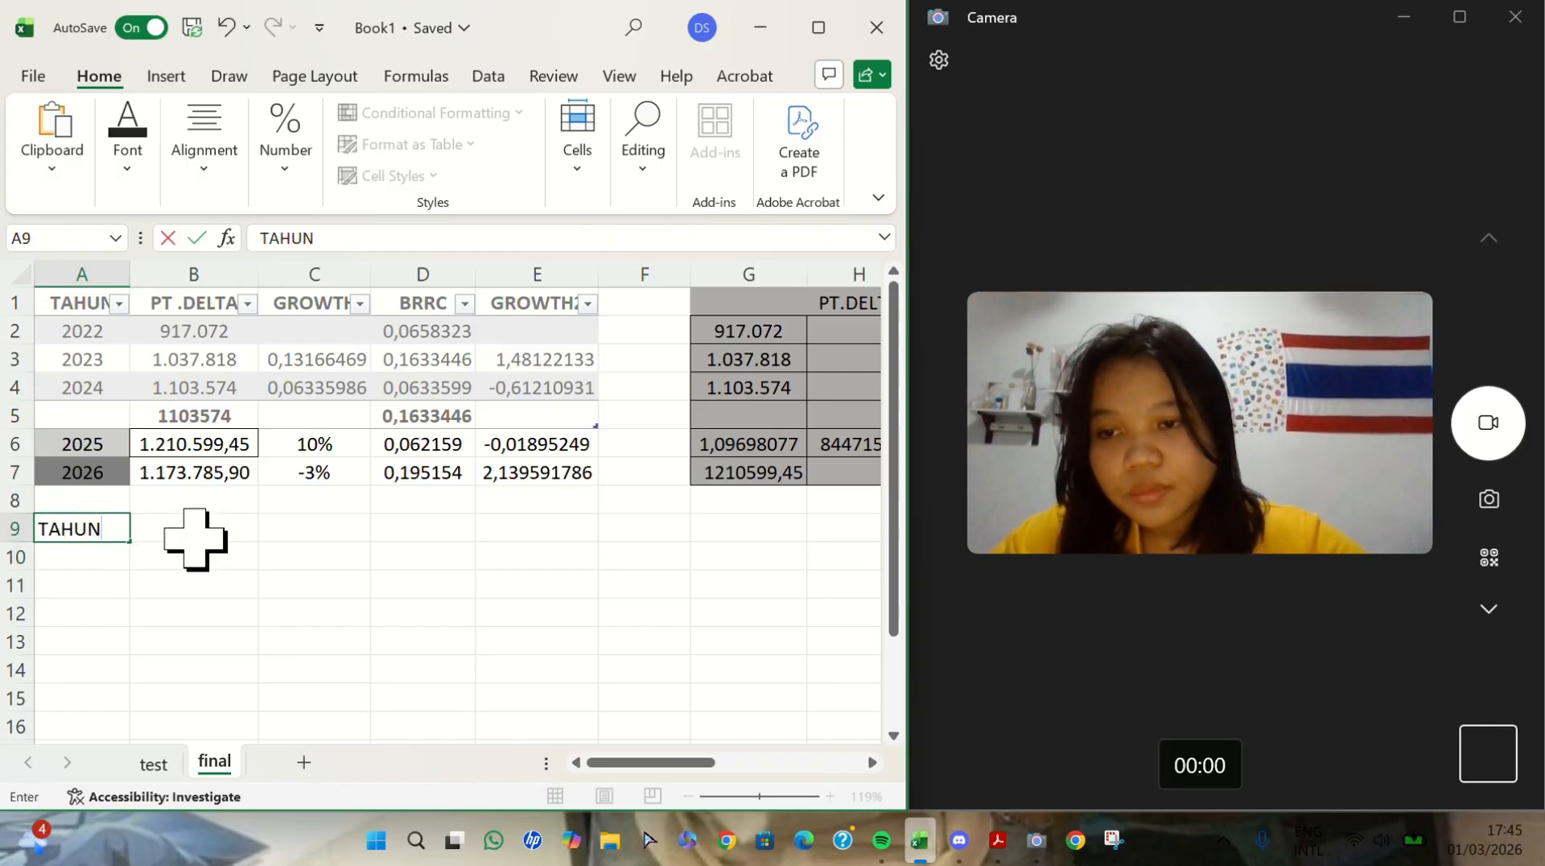
{"action": "left_click", "coordinate": [205, 536]}
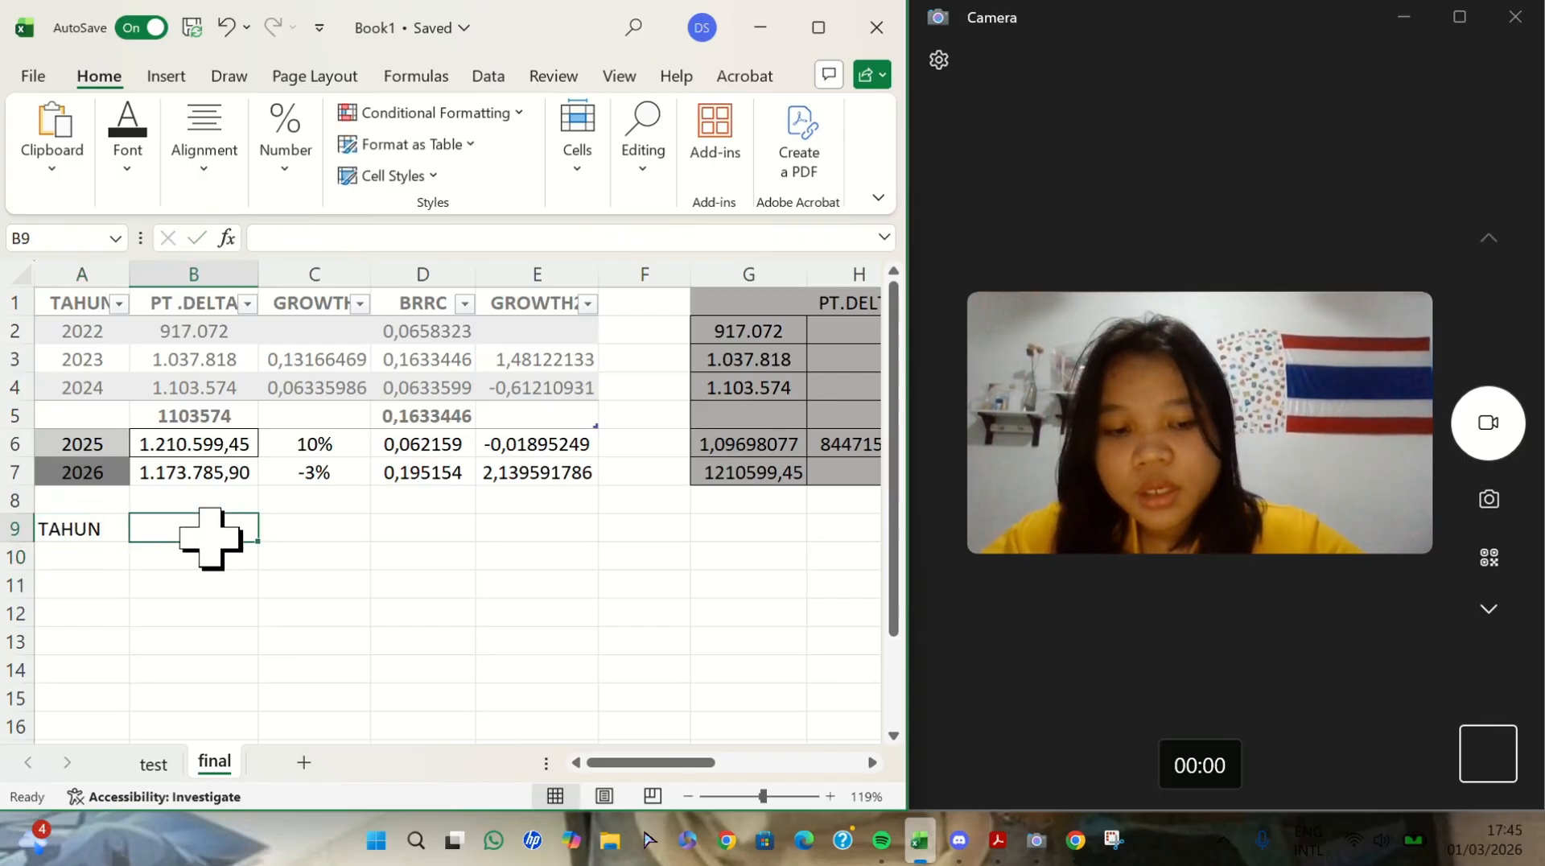
{"action": "type", "text": "PT.DELTA"}
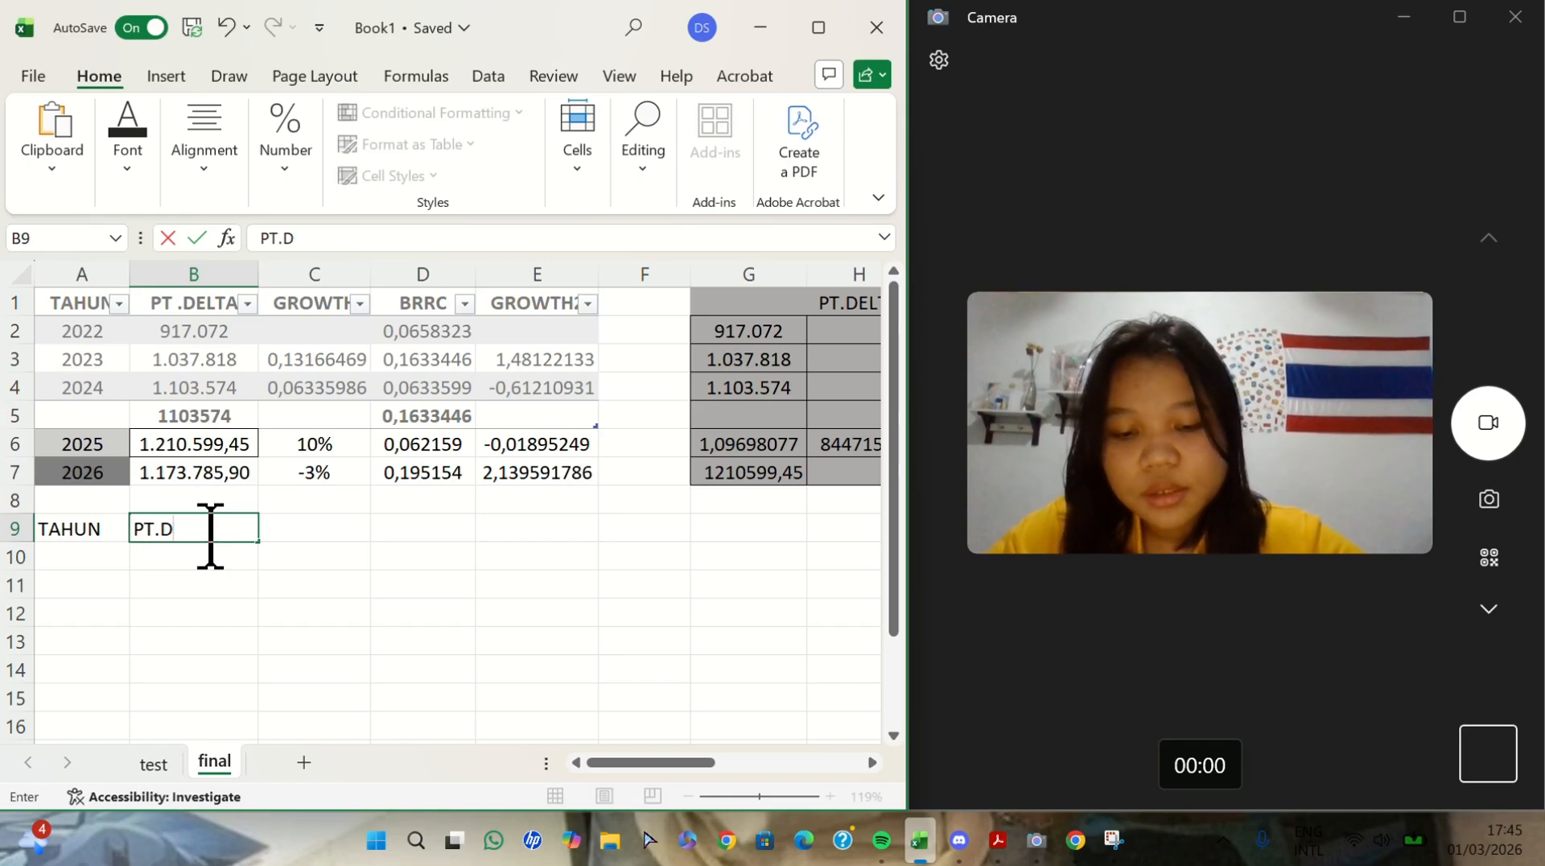
{"action": "left_click", "coordinate": [326, 523]}
{"action": "type", "text": "BRRC"}
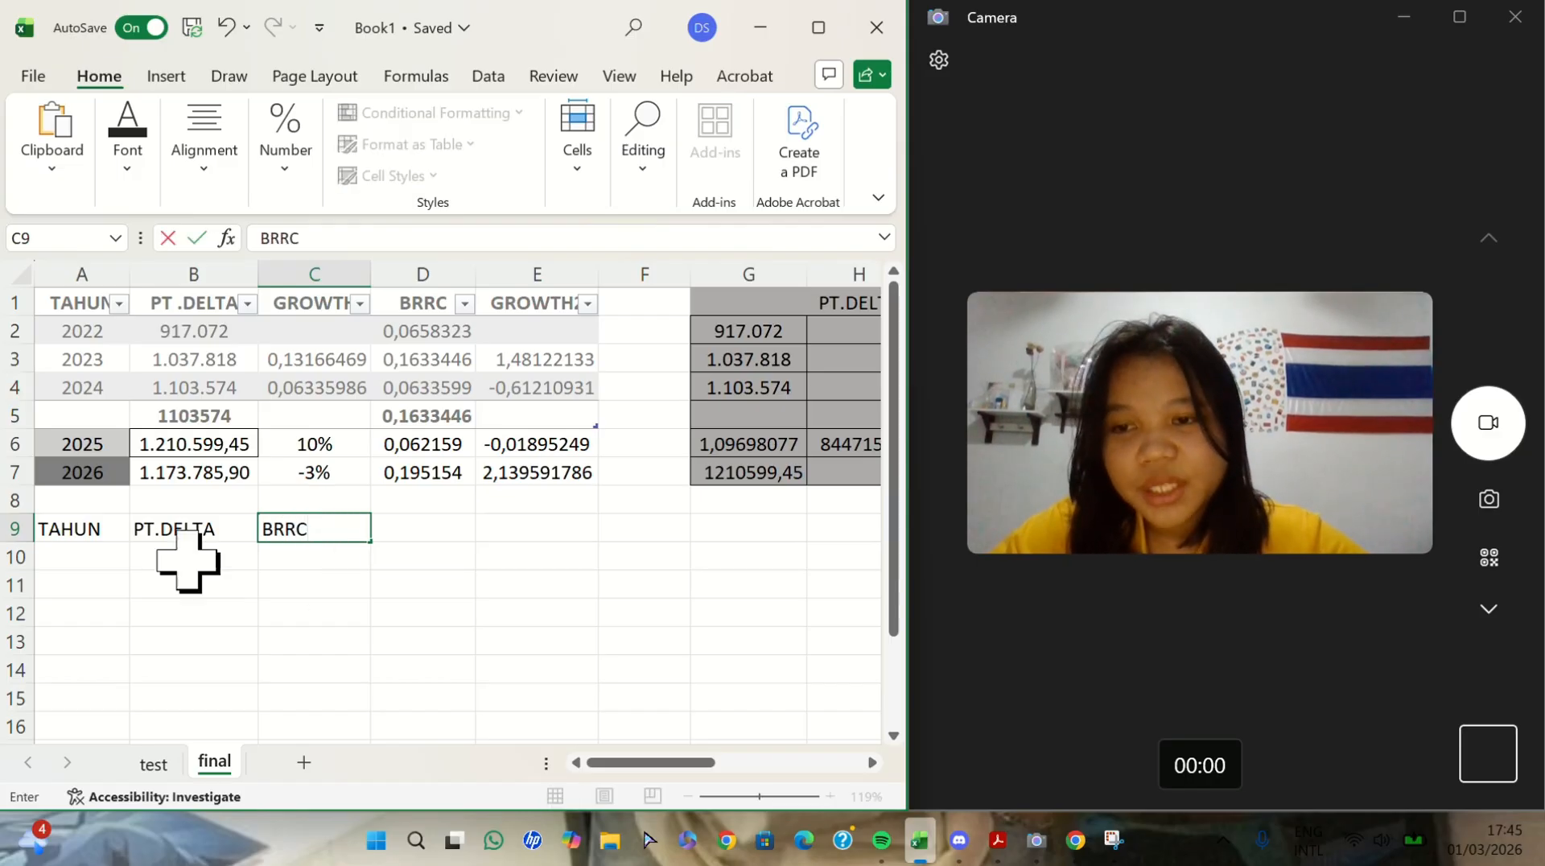
{"action": "left_click", "coordinate": [188, 561]}
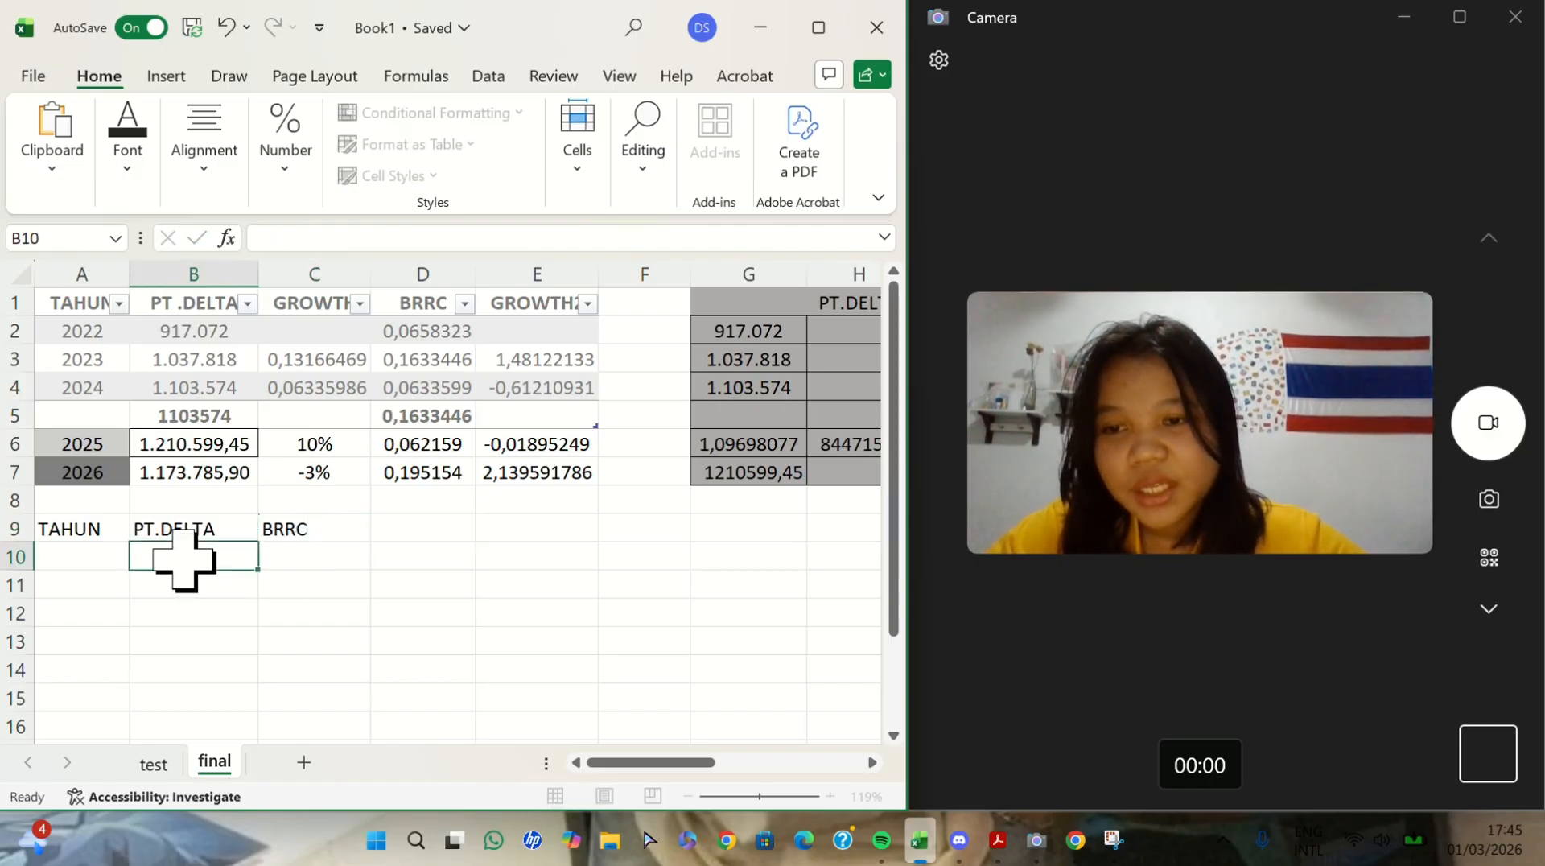
- Enter the years 2022 and 2023 in A10 and A11 under the TAHUN header
{"action": "scroll", "coordinate": [188, 560], "scroll_direction": "down", "scroll_amount": 1}
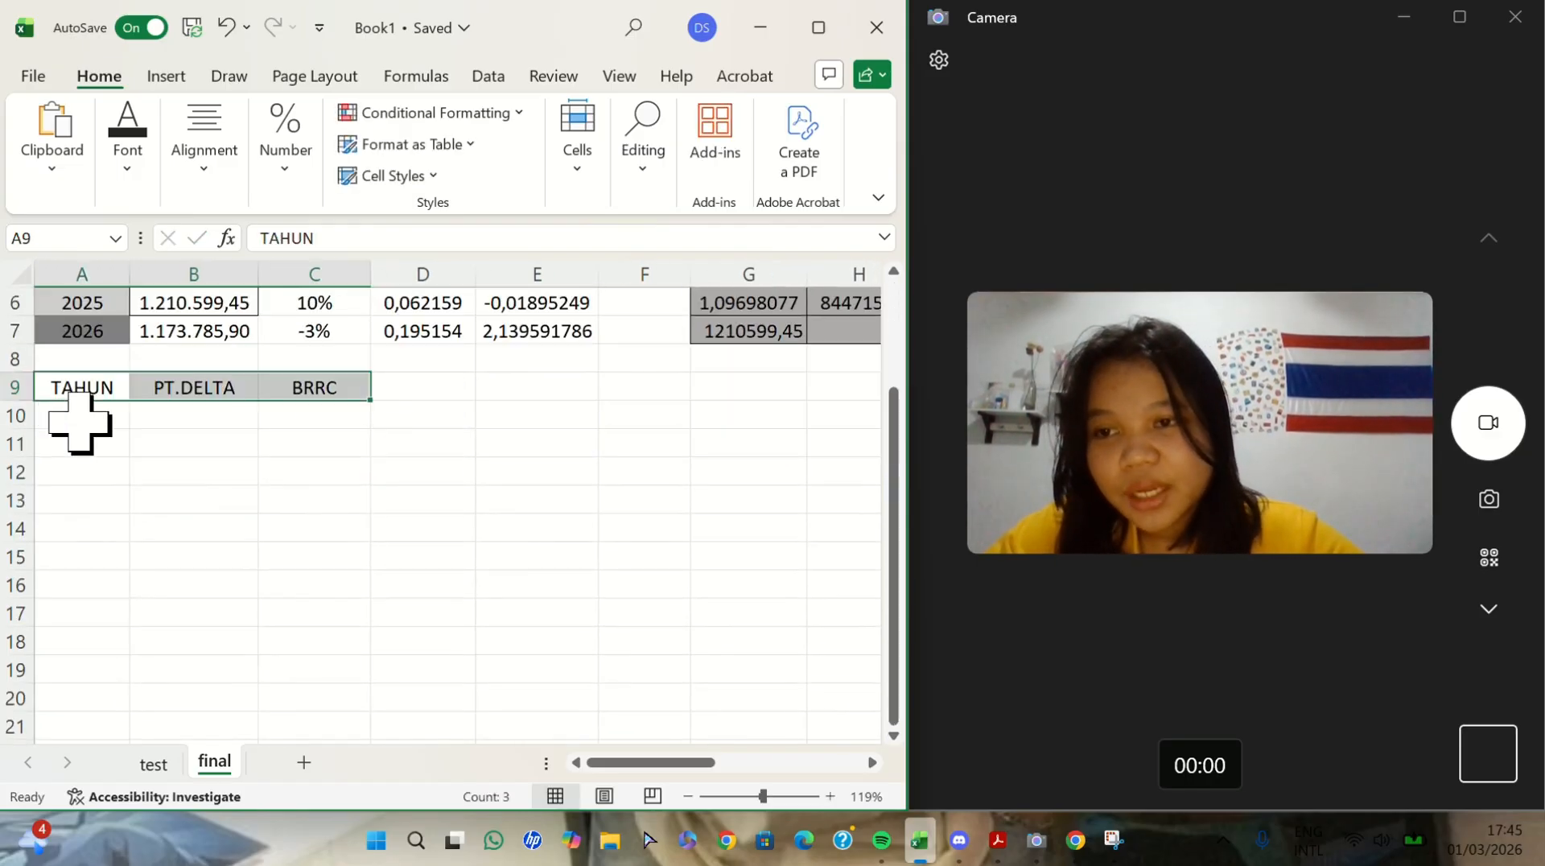
{"action": "left_click", "coordinate": [80, 421]}
{"action": "type", "text": "2023"}
{"action": "left_click", "coordinate": [79, 449]}
{"action": "type", "text": "2"}
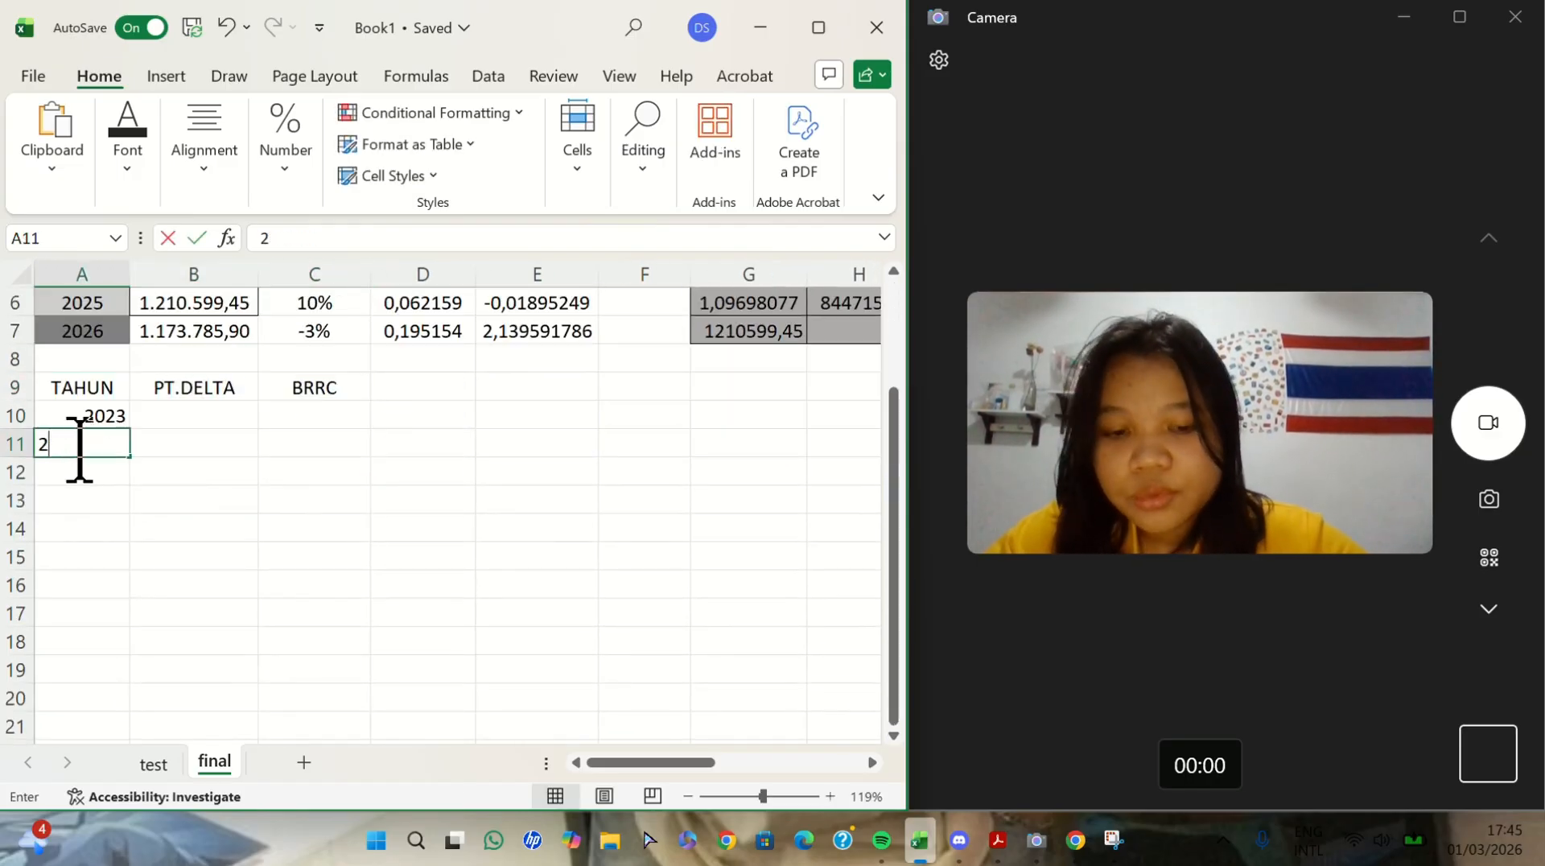
{"action": "left_click", "coordinate": [89, 418]}
{"action": "left_click", "coordinate": [319, 240]}
{"action": "key", "text": "BackSpace"}
{"action": "type", "text": "2"}
{"action": "left_click", "coordinate": [102, 469]}
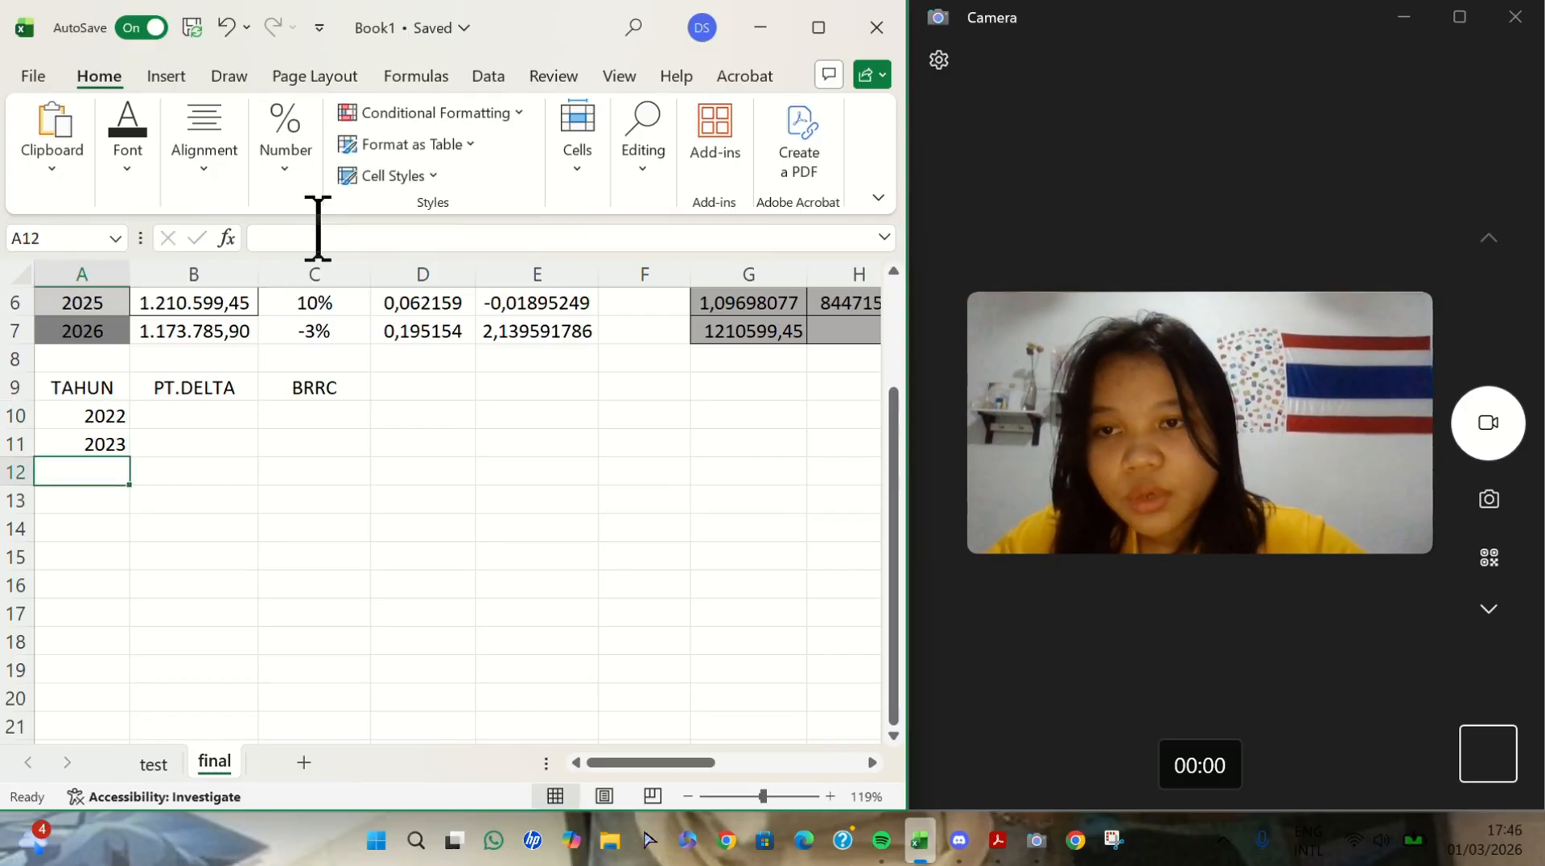
- Enter the years 2024, 2025 and 2026 in A12:A14 of the TAHUN column
{"action": "left_click", "coordinate": [317, 233]}
{"action": "type", "text": "2024"}
{"action": "left_click", "coordinate": [62, 485]}
{"action": "left_click", "coordinate": [82, 502]}
{"action": "left_click", "coordinate": [359, 232]}
{"action": "type", "text": "2025"}
{"action": "left_click", "coordinate": [91, 531]}
{"action": "type", "text": "2026"}
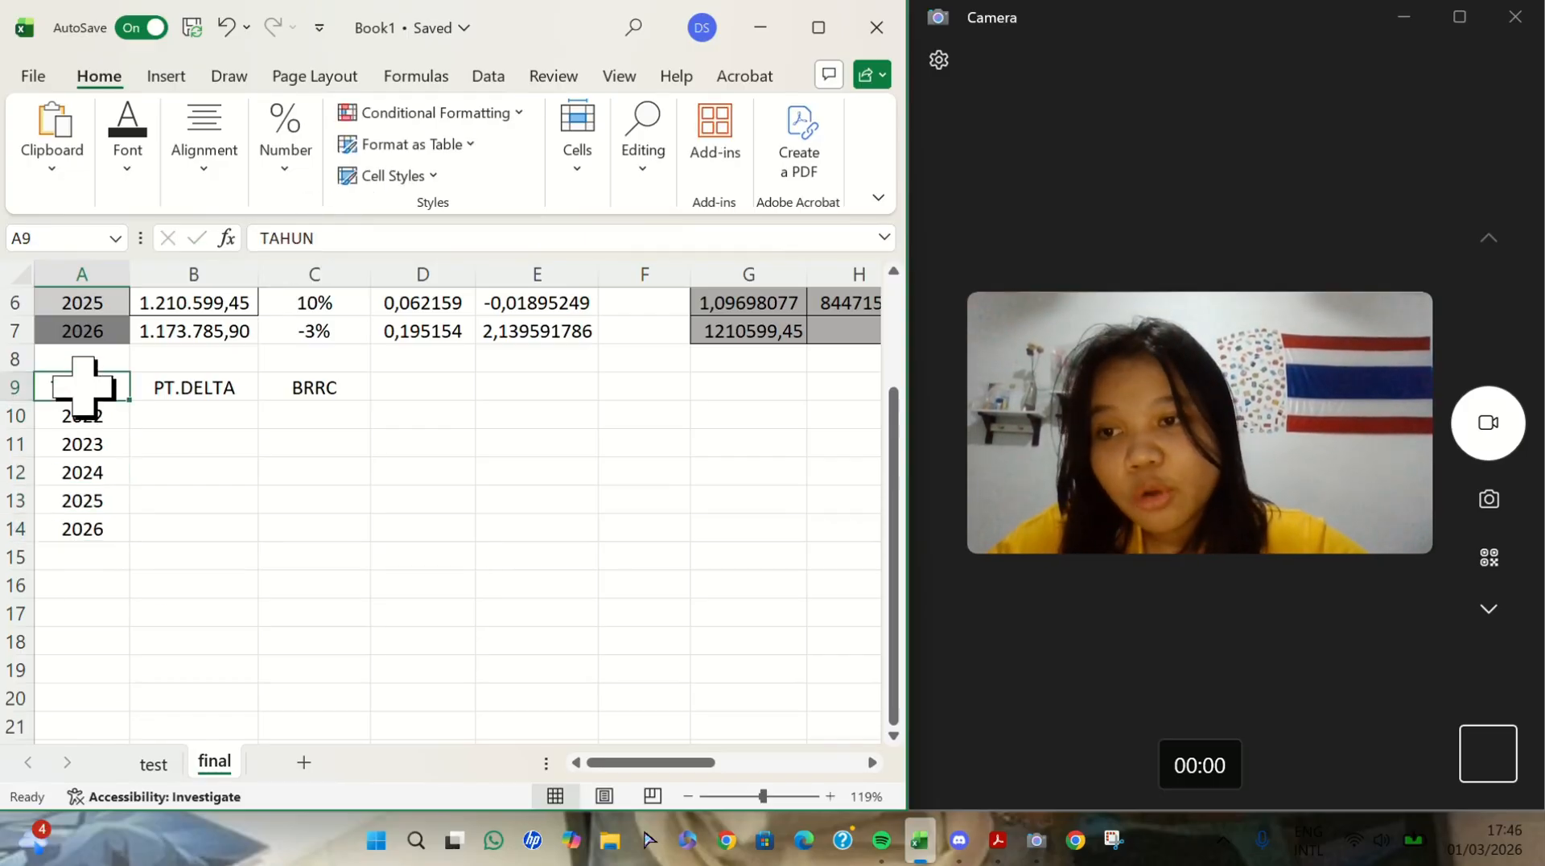
- Apply all borders to the new table range A9:C14
{"action": "left_click_drag", "start_coordinate": [69, 386], "coordinate": [301, 525]}
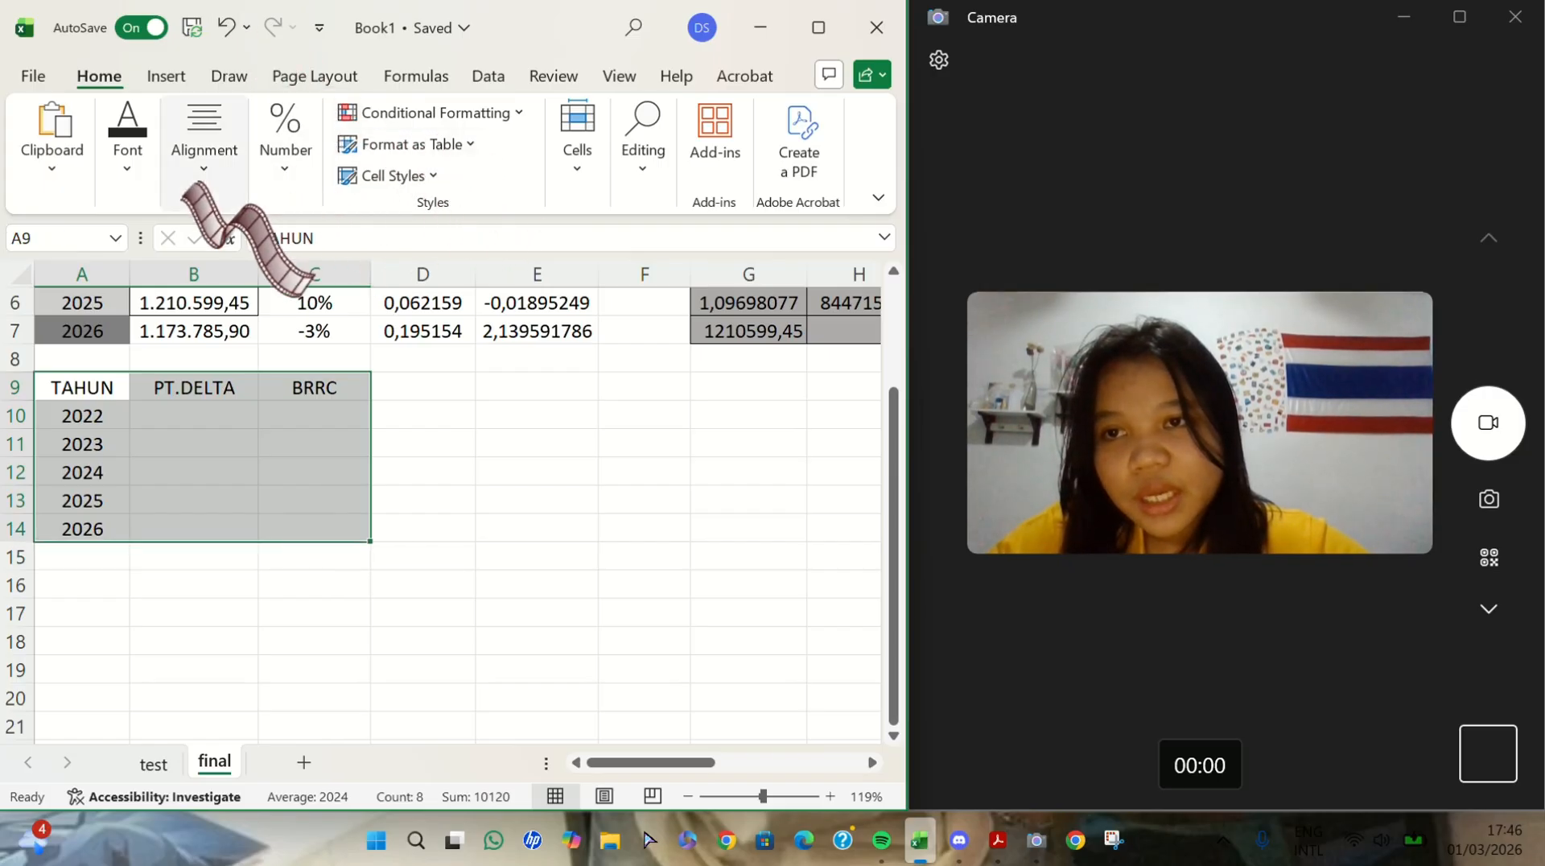
{"action": "left_click", "coordinate": [130, 161]}
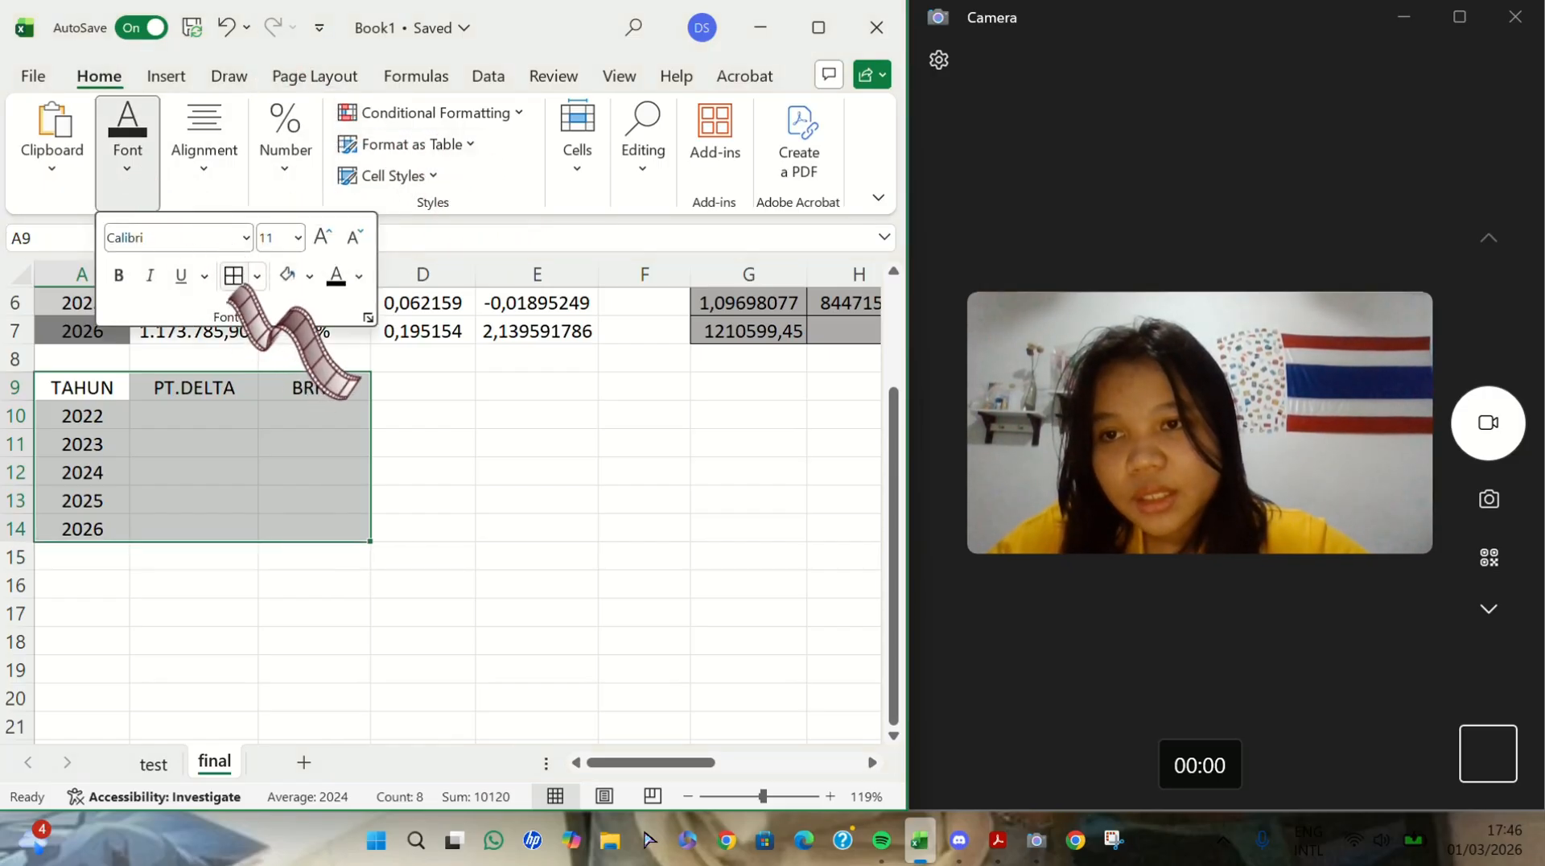
{"action": "left_click", "coordinate": [233, 275]}
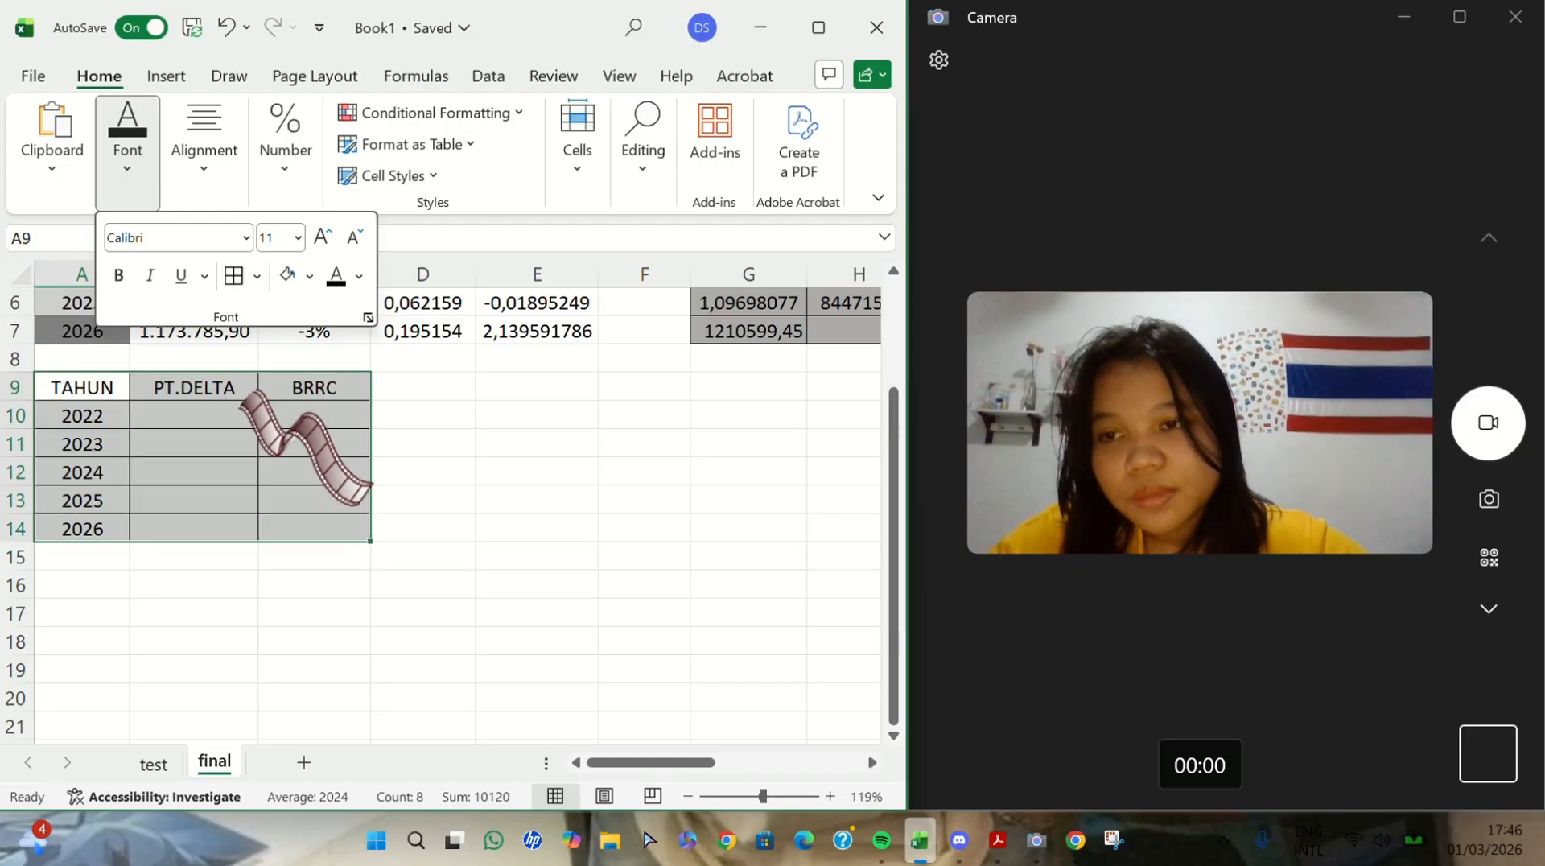
{"action": "left_click", "coordinate": [230, 472]}
- Fill the header cells A9:C9 of the new table with grey
{"action": "left_click_drag", "start_coordinate": [84, 390], "coordinate": [273, 388]}
{"action": "left_click", "coordinate": [128, 153]}
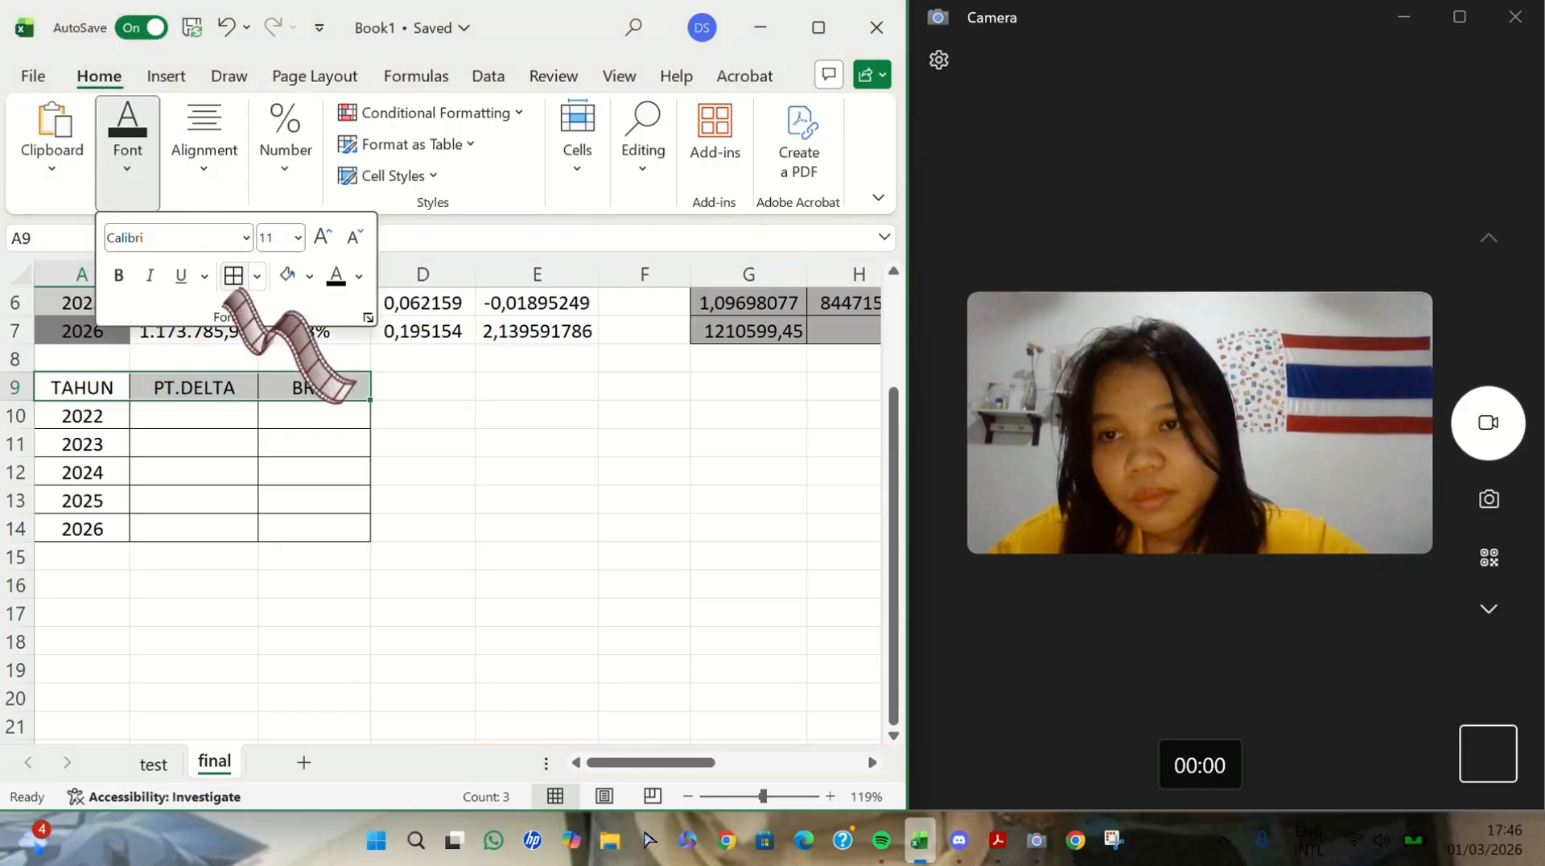
{"action": "left_click", "coordinate": [309, 275]}
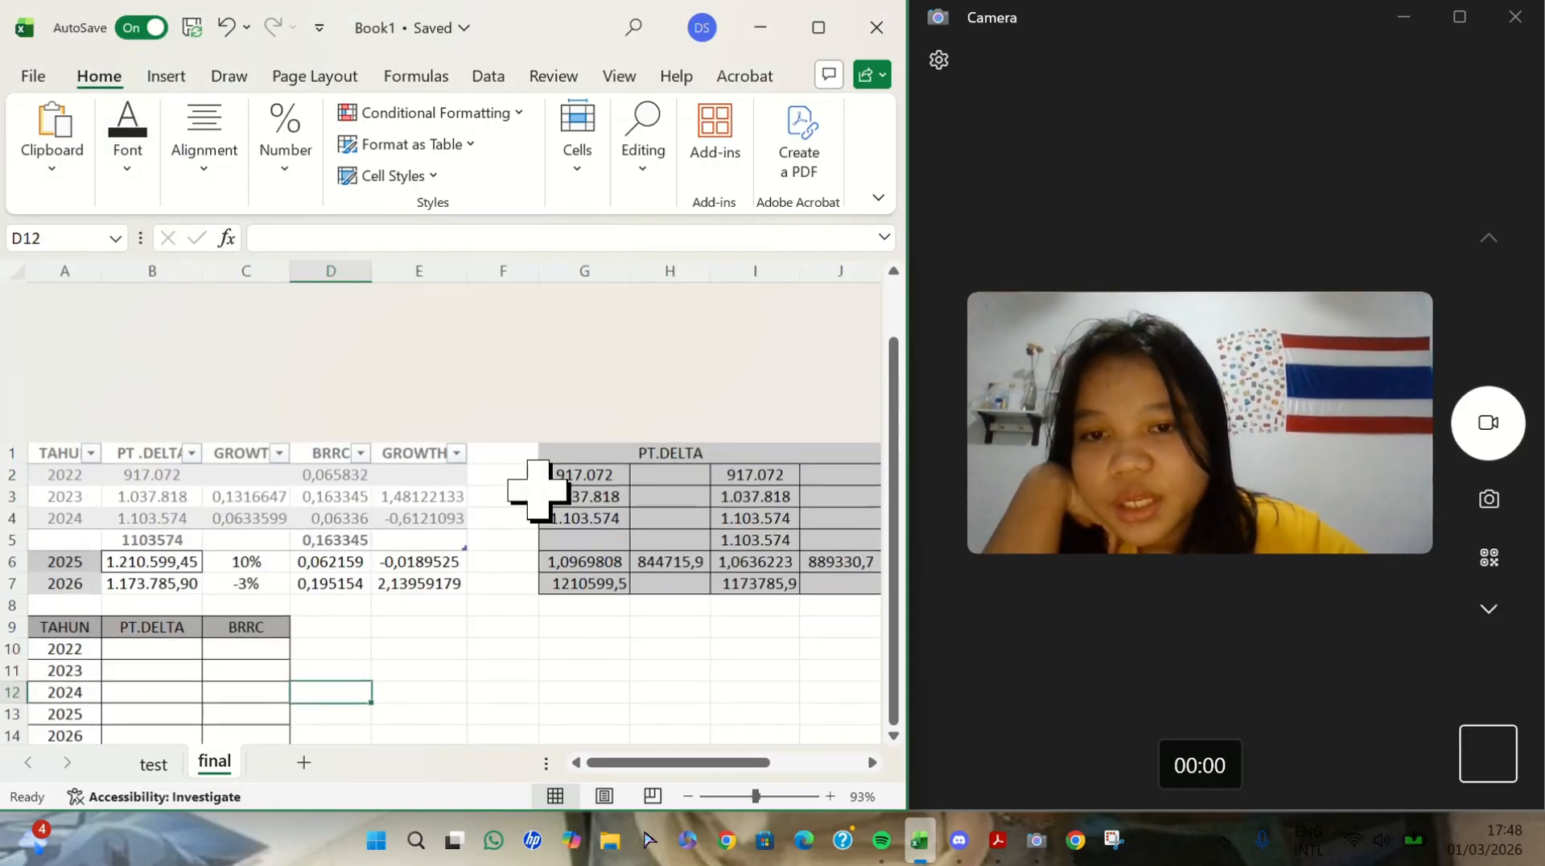
- Review the main table and the PT.DELTA and BRRC forecast calculations beside it
{"action": "scroll", "coordinate": [539, 490], "scroll_direction": "right", "scroll_amount": 3}
{"action": "scroll", "coordinate": [539, 490], "scroll_direction": "left", "scroll_amount": 3}
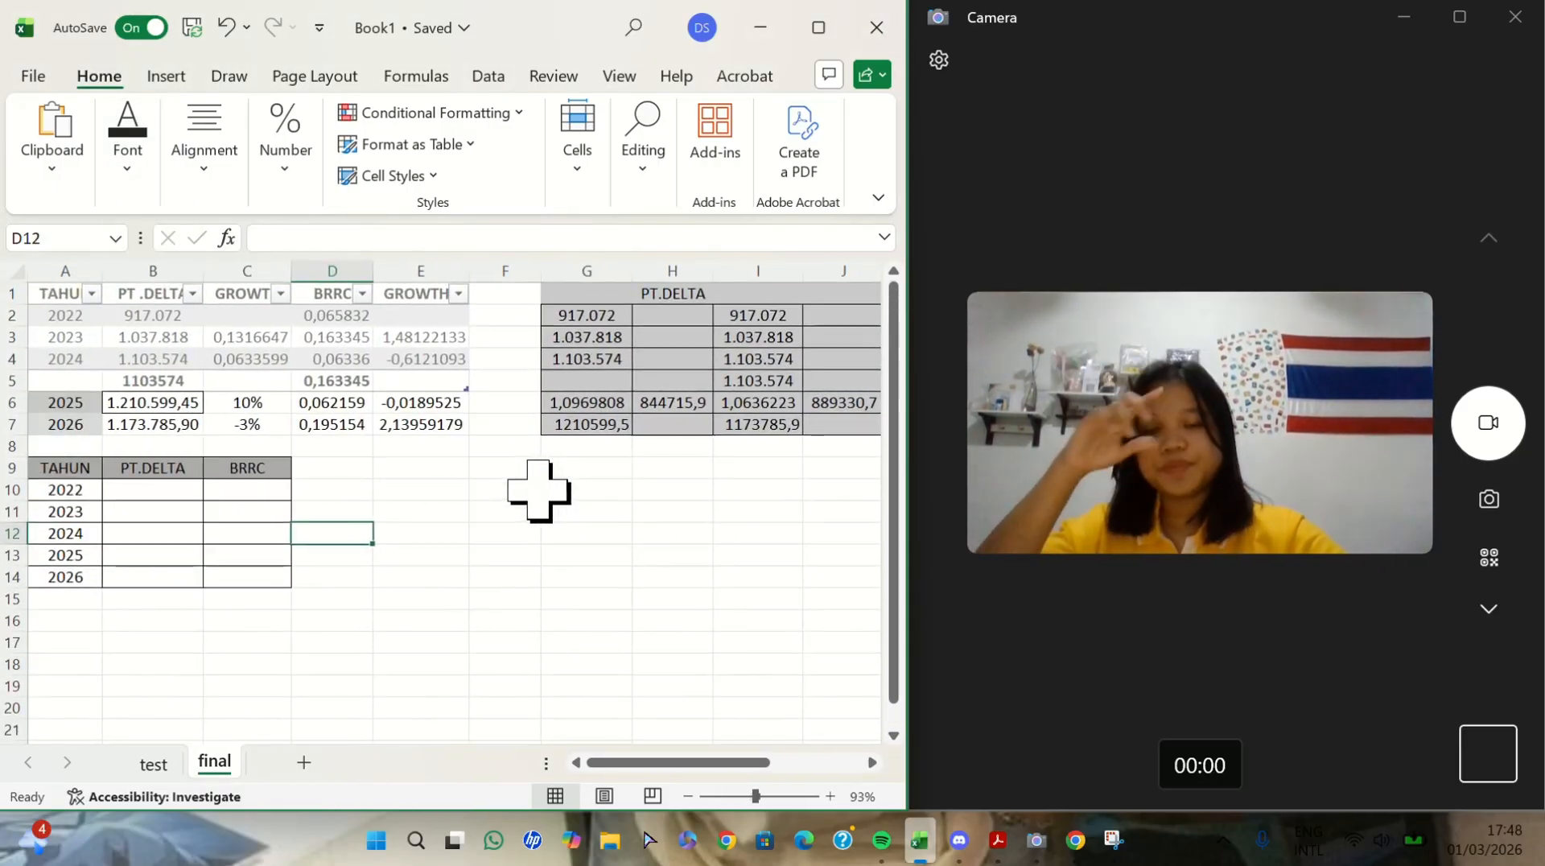
{"action": "scroll", "coordinate": [539, 490], "scroll_direction": "right", "scroll_amount": 3}
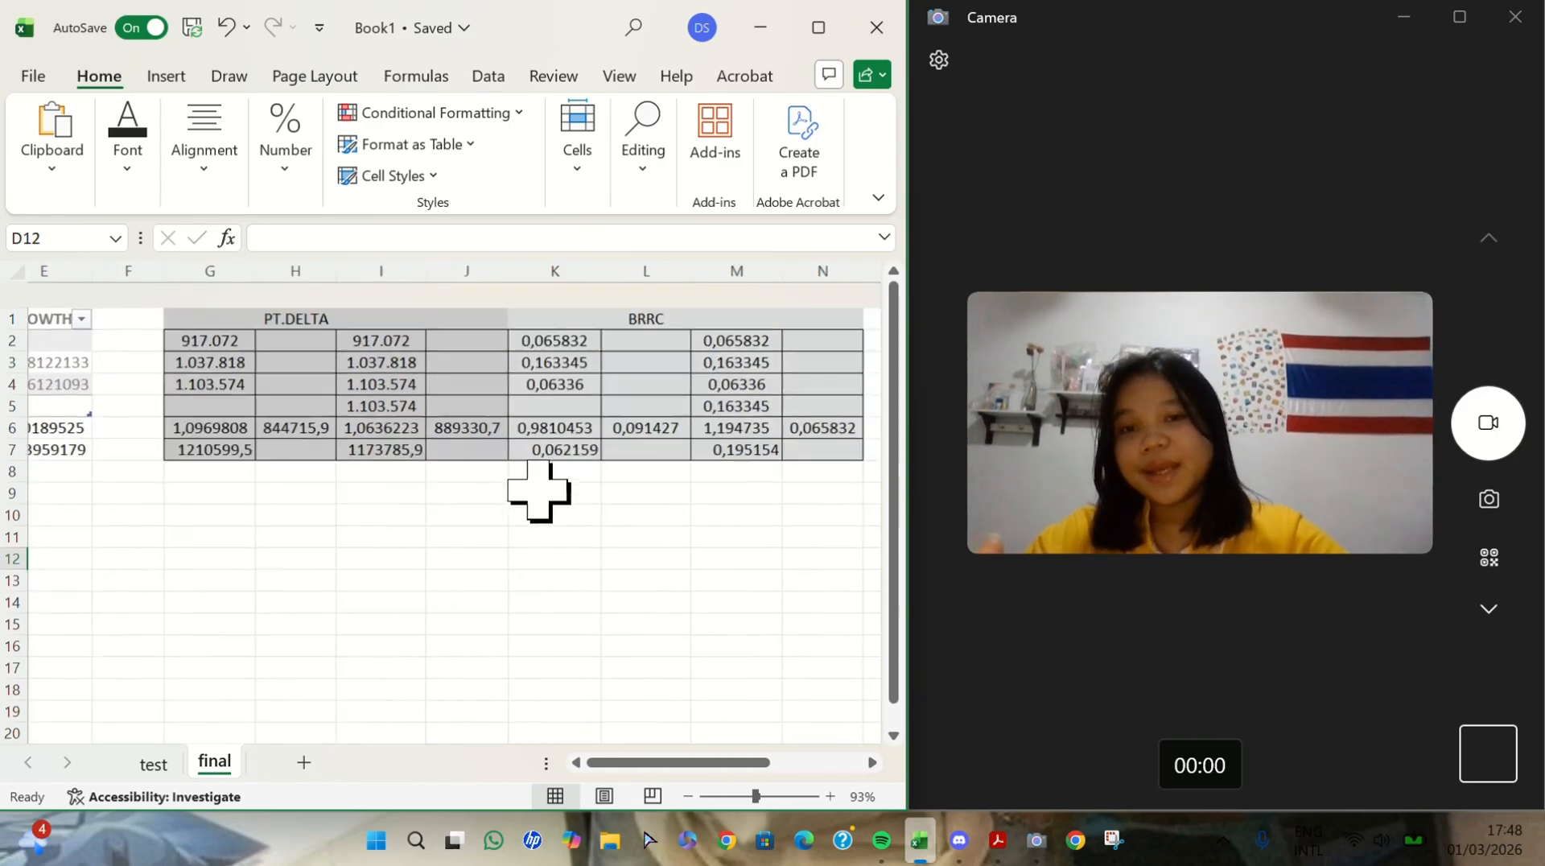
{"action": "scroll", "coordinate": [538, 490], "scroll_direction": "left", "scroll_amount": 3}
{"action": "scroll", "coordinate": [378, 544], "scroll_direction": "up", "scroll_amount": 5}
{"action": "scroll", "coordinate": [390, 539], "scroll_direction": "left", "scroll_amount": 3}
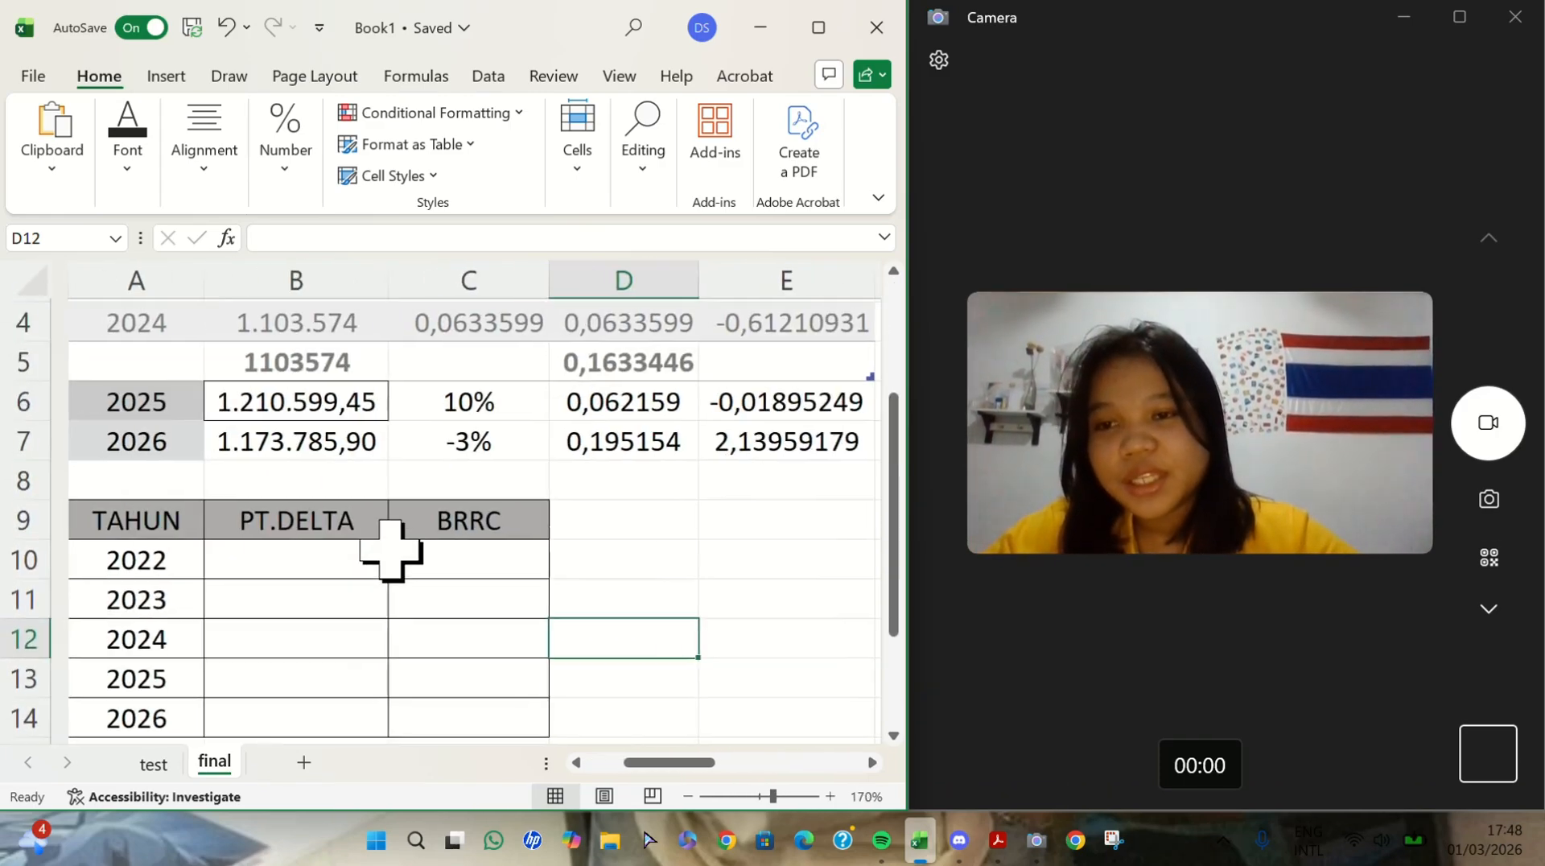
{"action": "scroll", "coordinate": [390, 550], "scroll_direction": "down", "scroll_amount": 5}
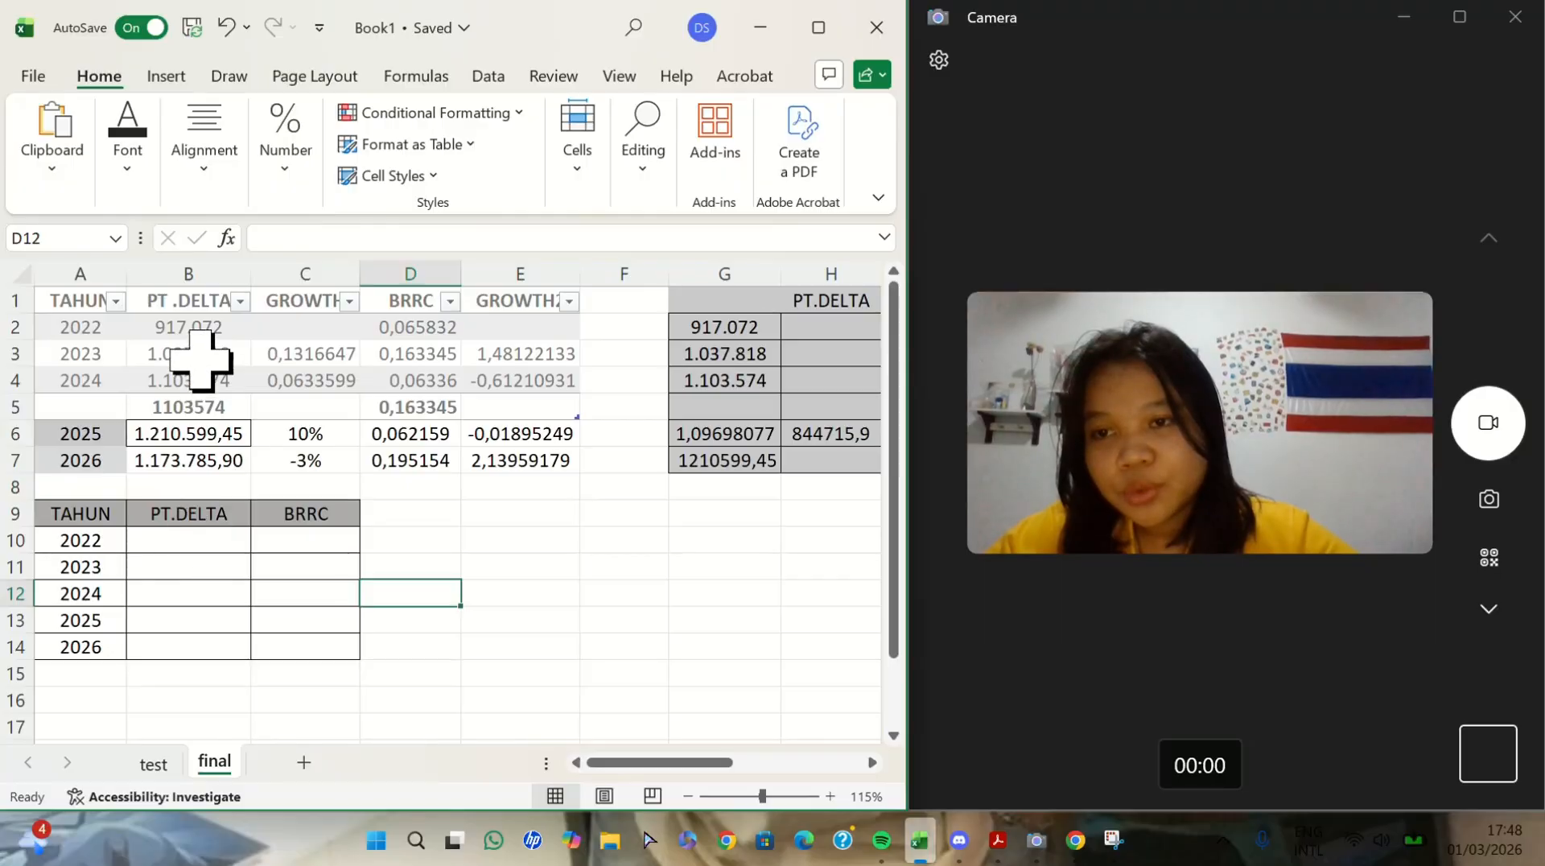
- Fill the PT.DELTA column B10:B14 with 917.072, 1.037.818, 1.103.574, 1.210.599 and 1.173.785
{"action": "left_click", "coordinate": [193, 540]}
{"action": "type", "text": "917.702"}
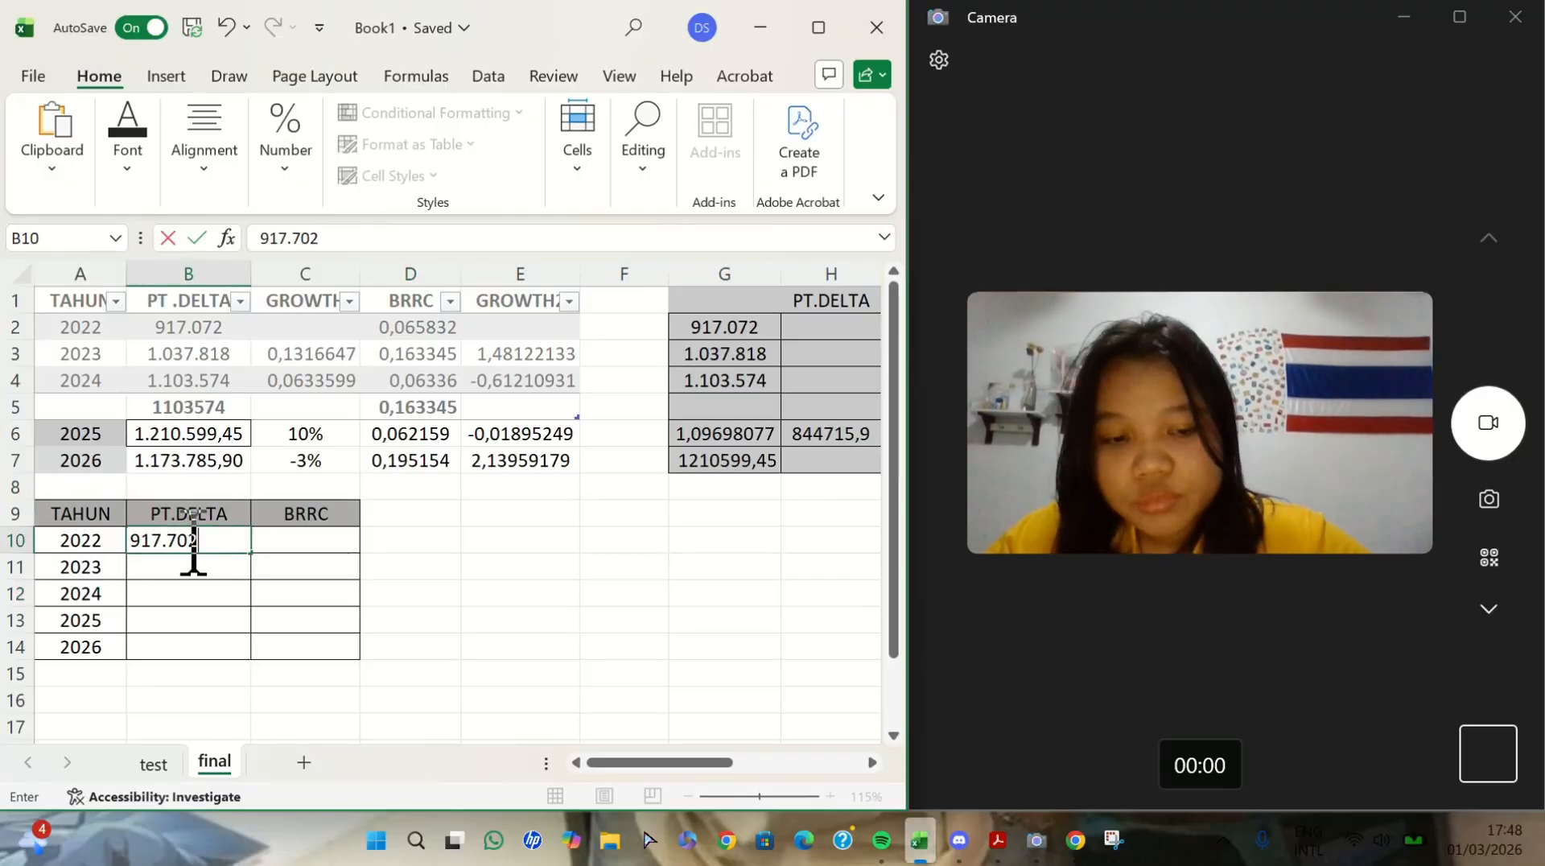
{"action": "key", "text": "Return"}
{"action": "type", "text": "1.037.818"}
{"action": "key", "text": "Return"}
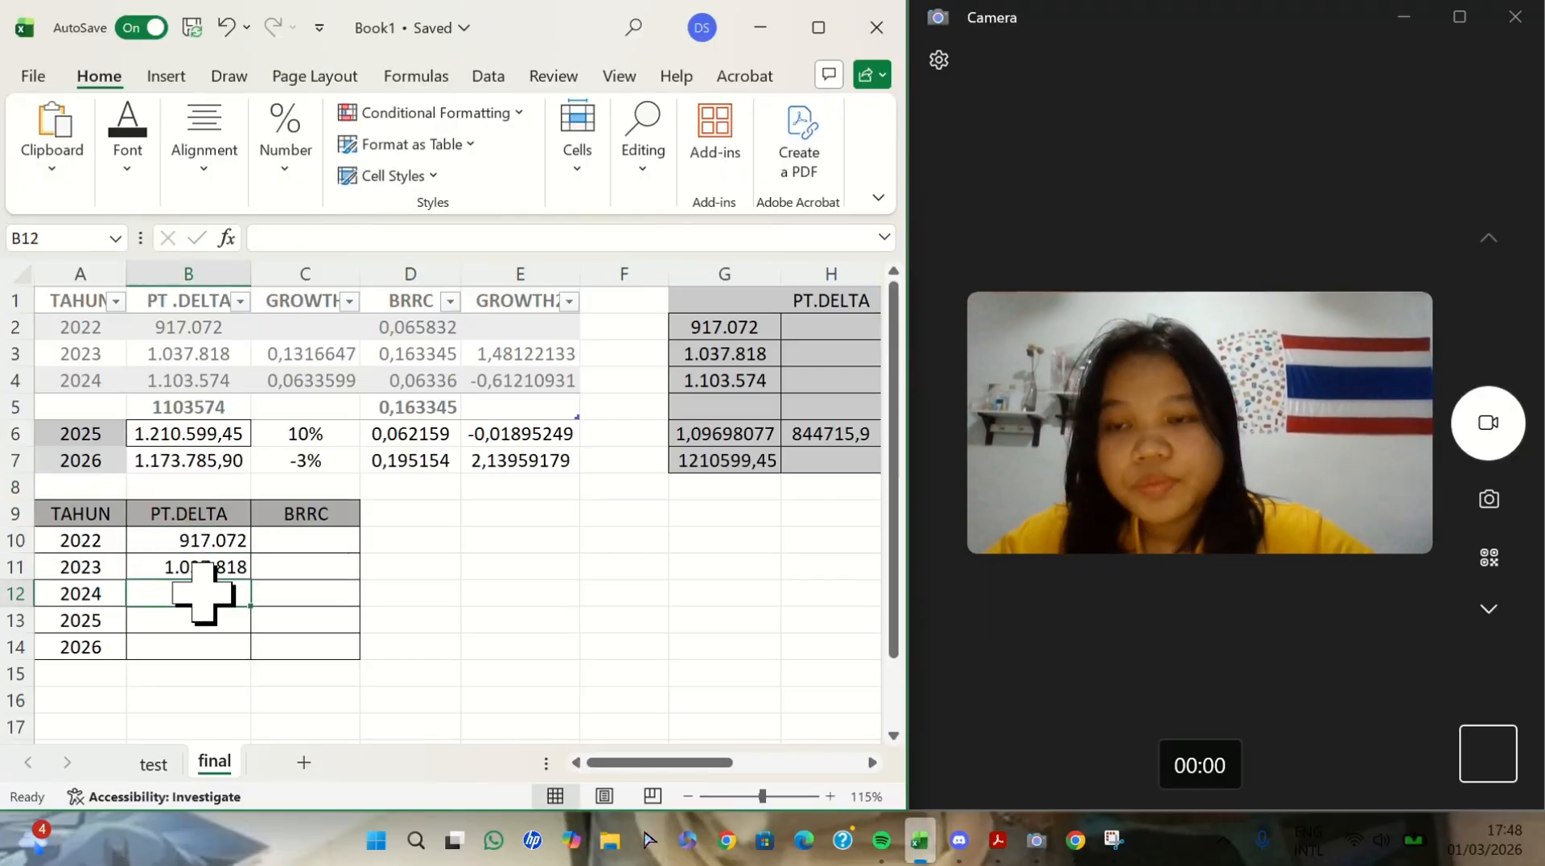
{"action": "type", "text": "1.103.574"}
{"action": "key", "text": "Return"}
{"action": "type", "text": "1.210.599"}
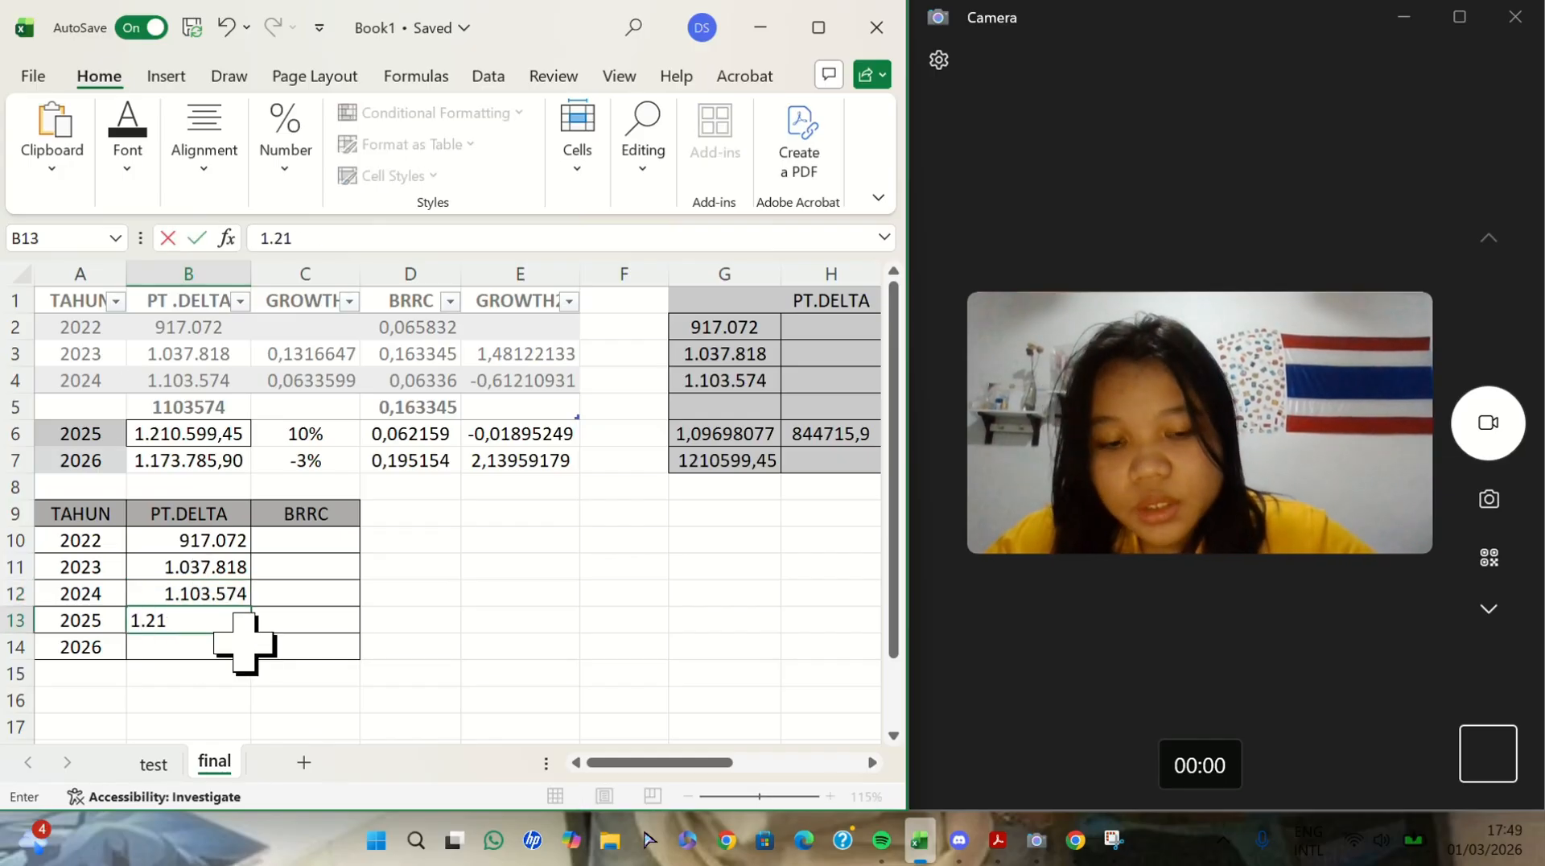
{"action": "key", "text": "Return"}
{"action": "type", "text": "1.173.785"}
- Fill the BRRC column C10:C14 with 0,065832, 0,163345, 0,06336, 0,062159 and 0,195154
{"action": "left_click", "coordinate": [326, 540]}
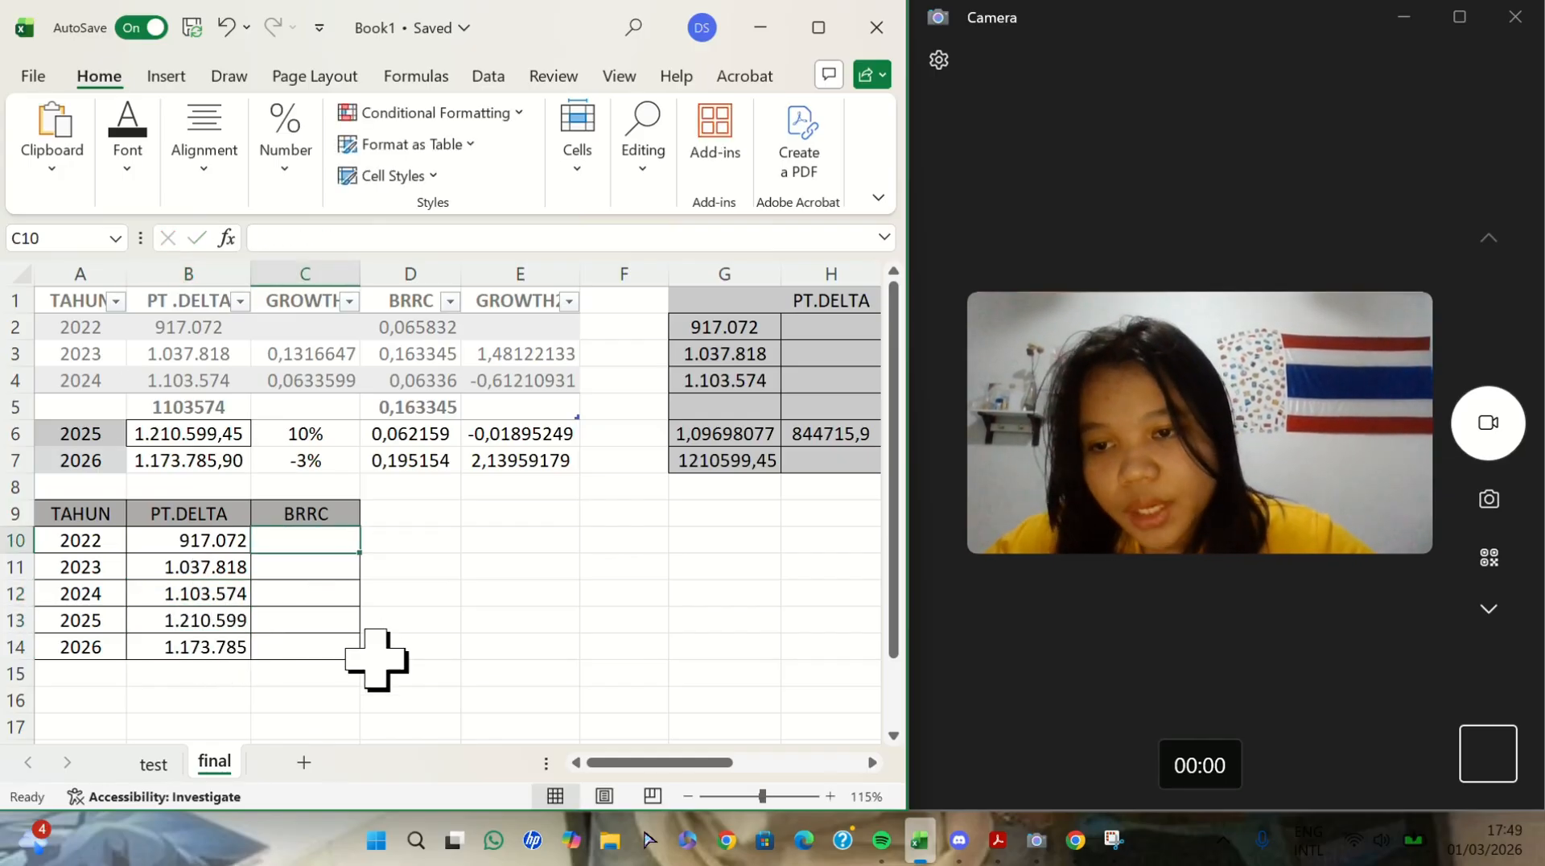
{"action": "type", "text": "0,065832"}
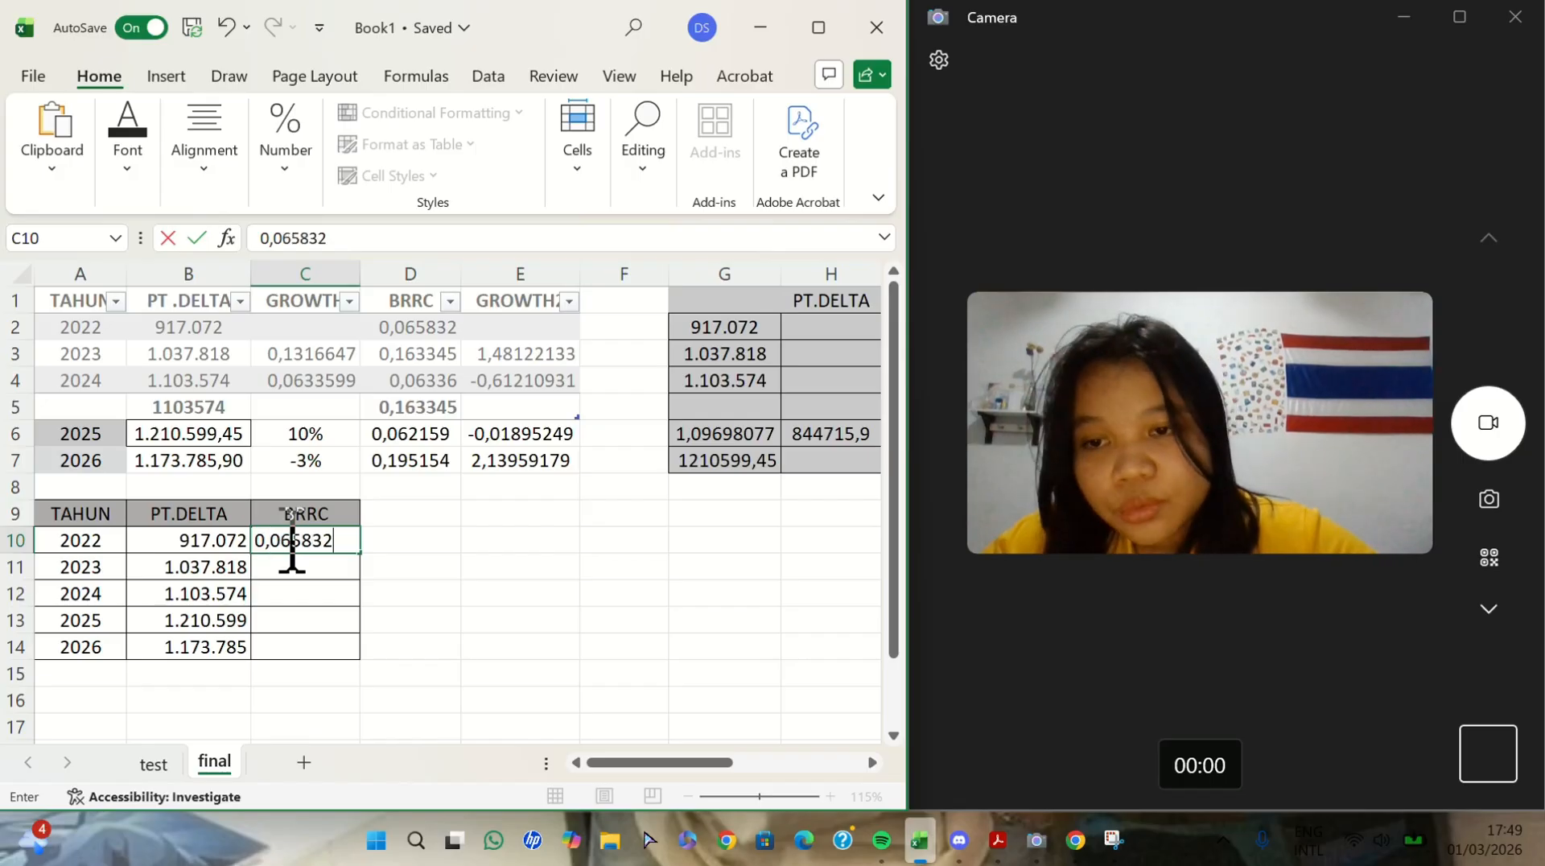
{"action": "key", "text": "Return"}
{"action": "type", "text": "0,163345"}
{"action": "key", "text": "Return"}
{"action": "type", "text": "0,06336"}
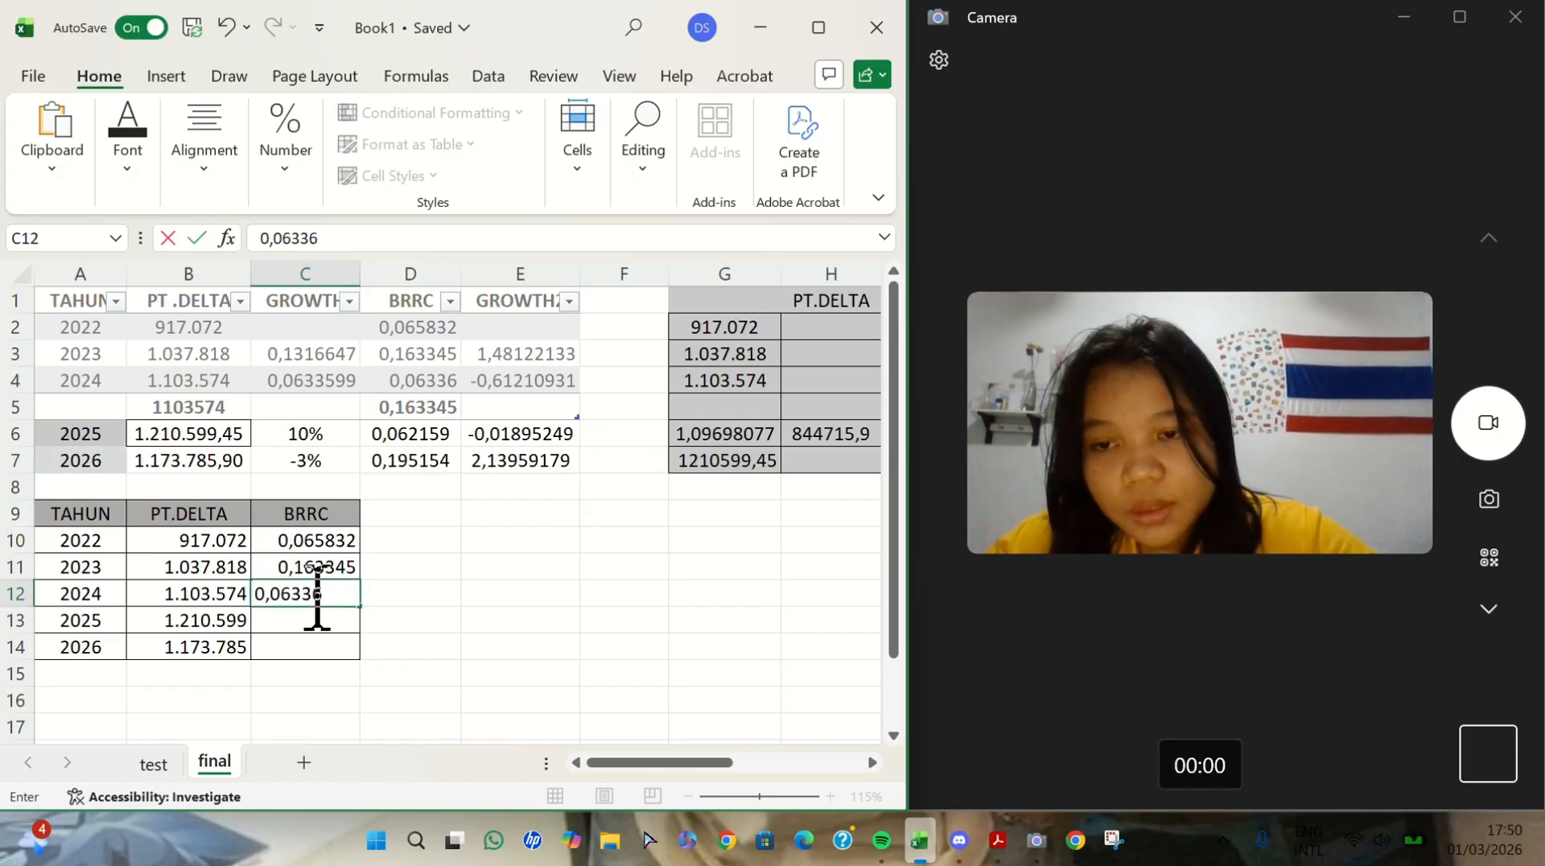
{"action": "key", "text": "Return"}
{"action": "type", "text": "0,062159"}
{"action": "key", "text": "Return"}
{"action": "type", "text": "0,1"}
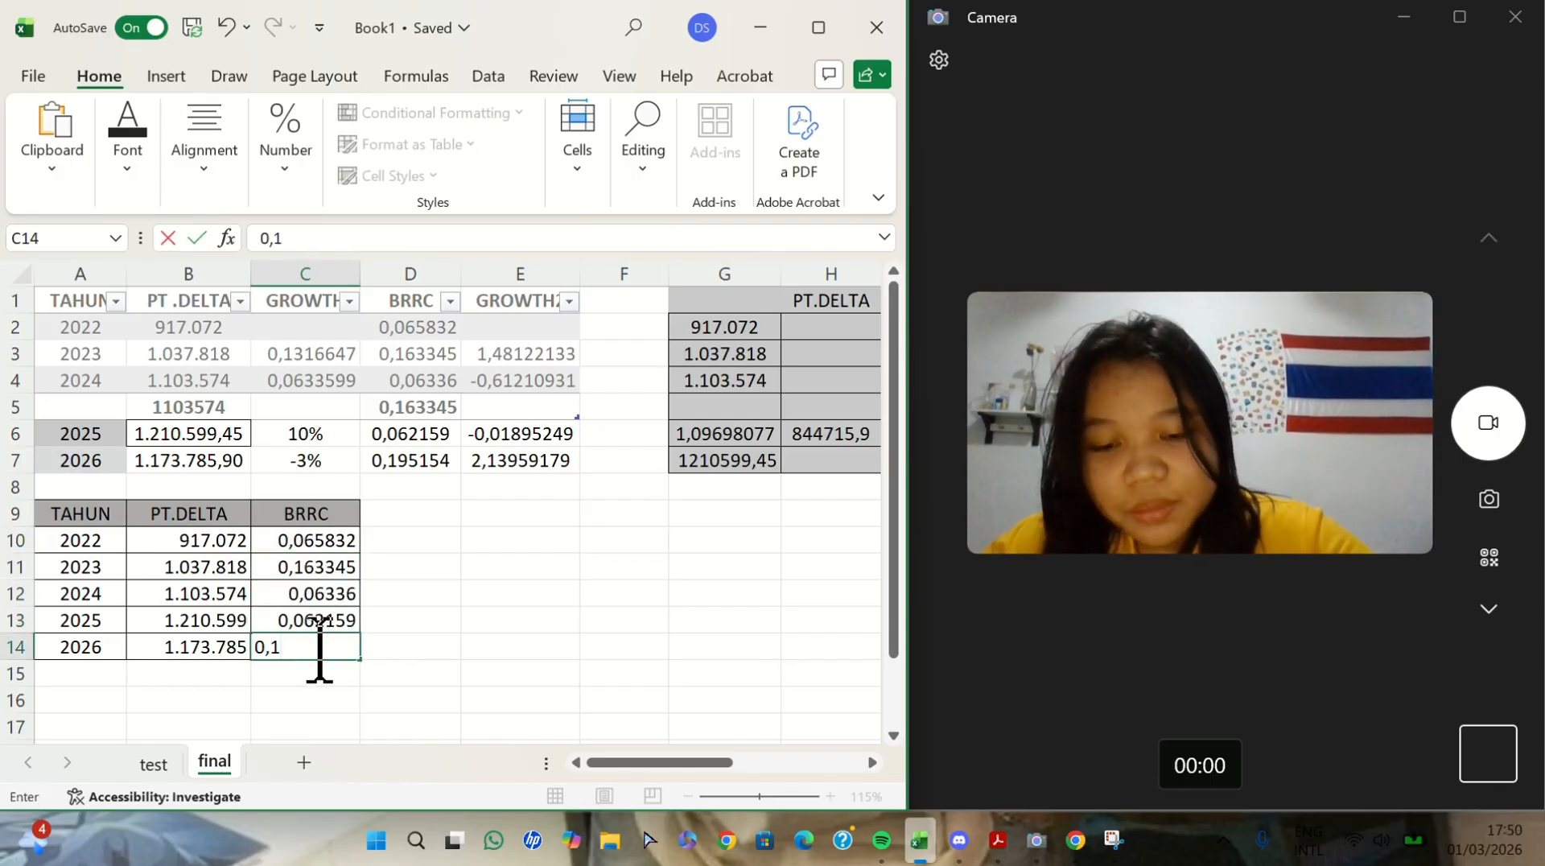
{"action": "type", "text": "95154"}
- Center the PT.DELTA and BRRC values in B10:C14 horizontally
{"action": "left_click_drag", "start_coordinate": [189, 539], "coordinate": [305, 647]}
{"action": "left_click", "coordinate": [204, 145]}
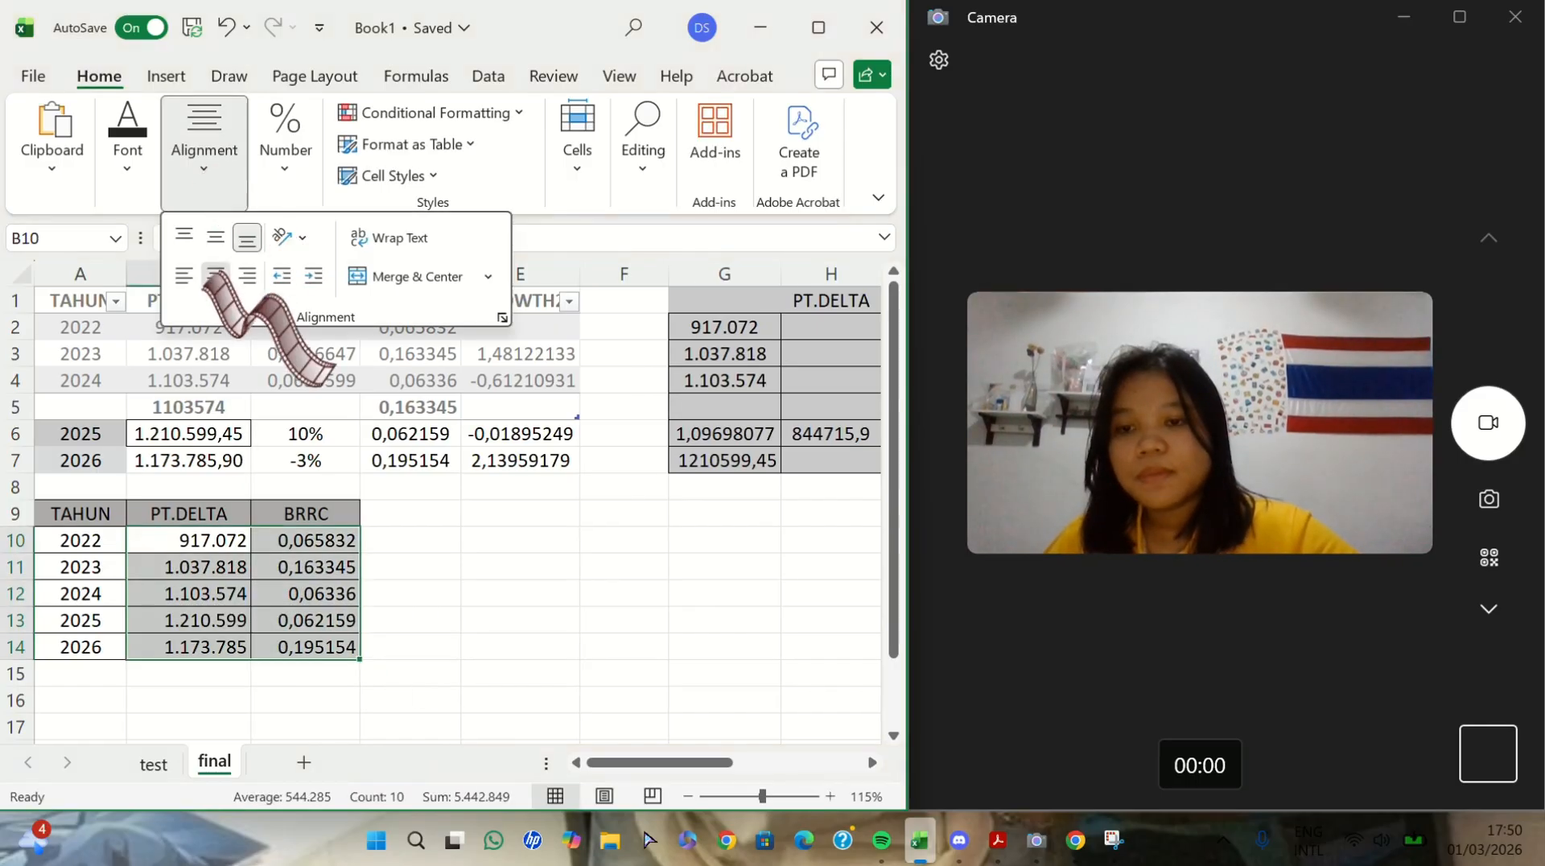
{"action": "left_click", "coordinate": [215, 276]}
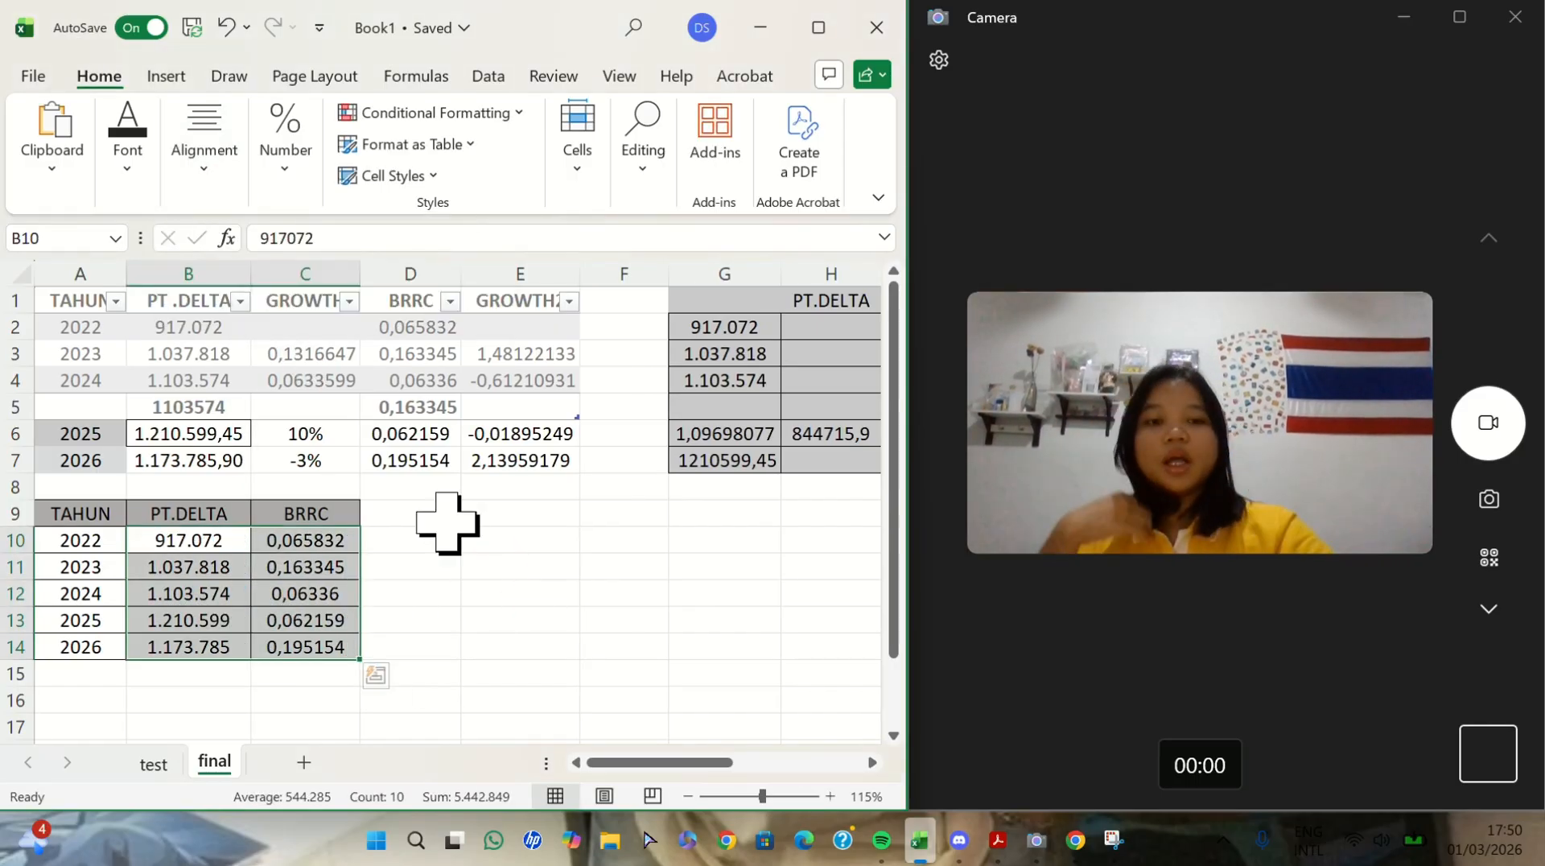
{"action": "left_click", "coordinate": [426, 595]}
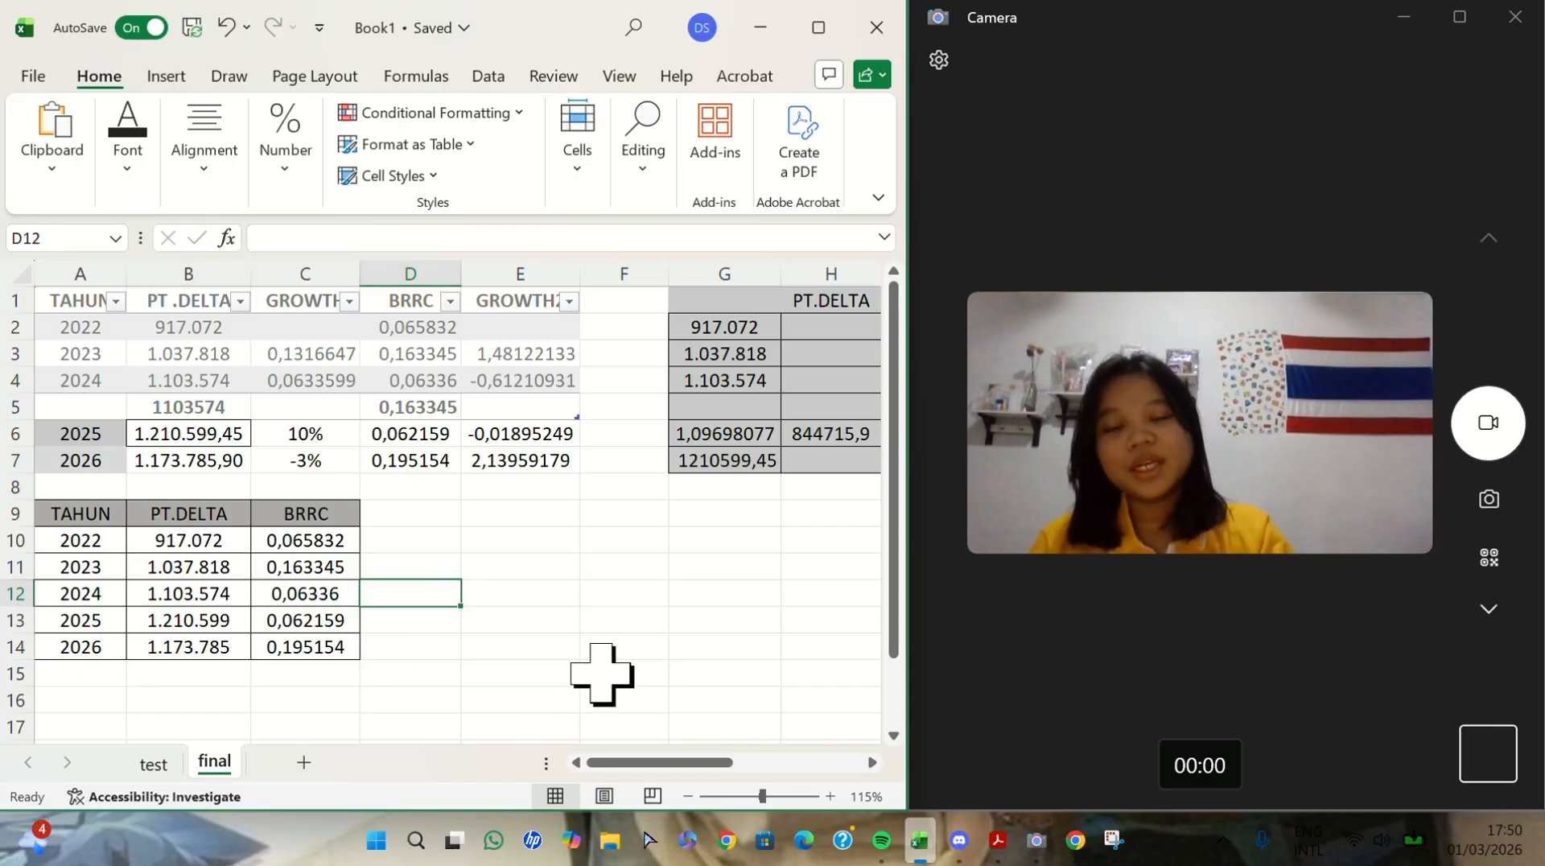
- Insert a recommended clustered column chart from A9:C14 and place it beside the new table, starting at about row 9
{"action": "scroll", "coordinate": [602, 674], "scroll_direction": "down", "scroll_amount": 3}
{"action": "left_click_drag", "start_coordinate": [44, 421], "coordinate": [182, 502]}
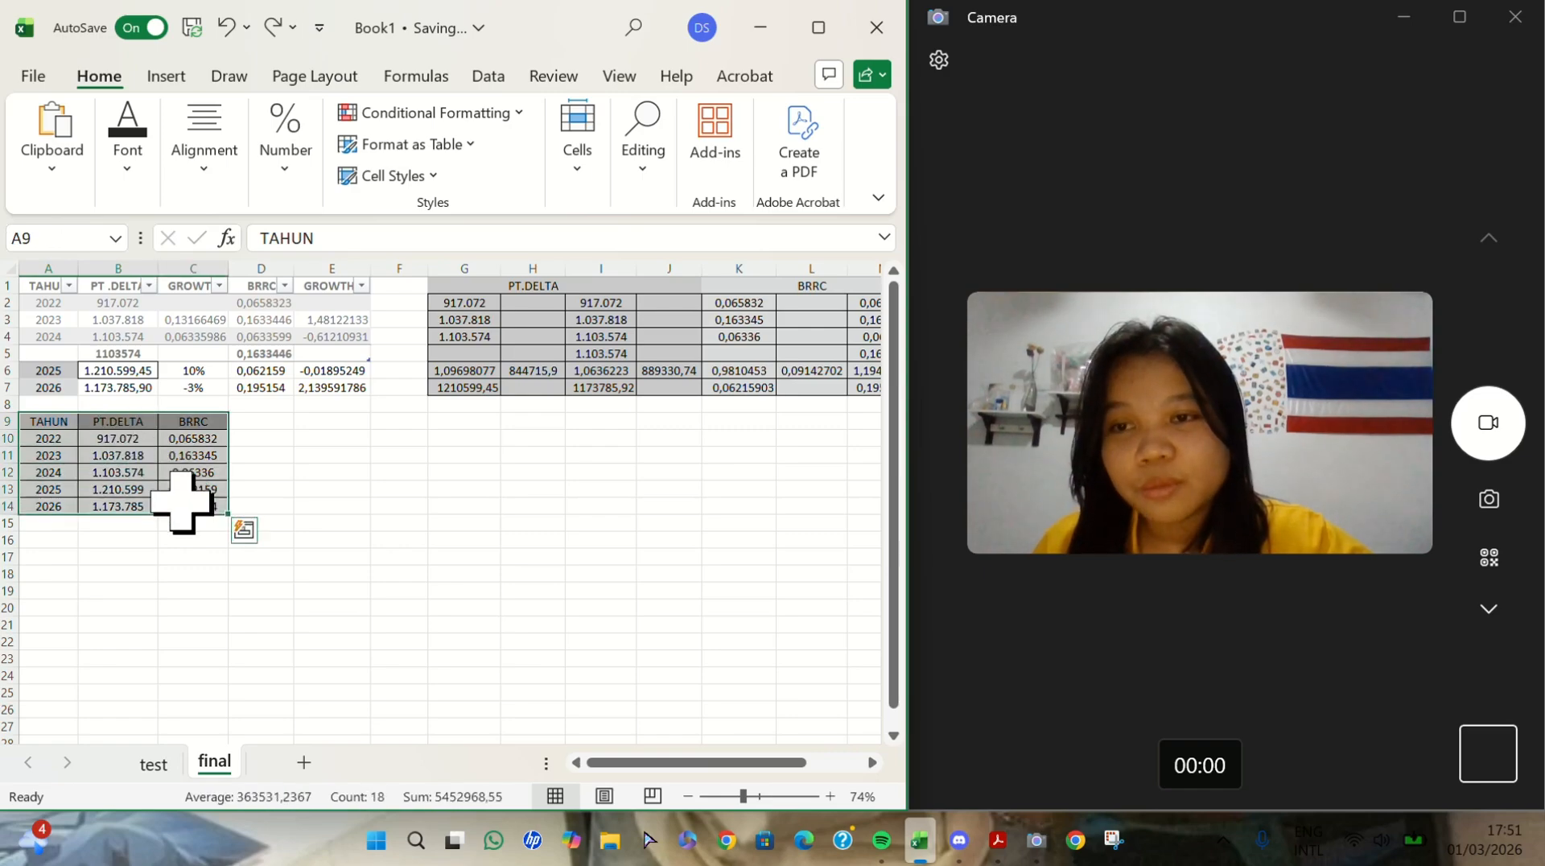
{"action": "left_click", "coordinate": [176, 75]}
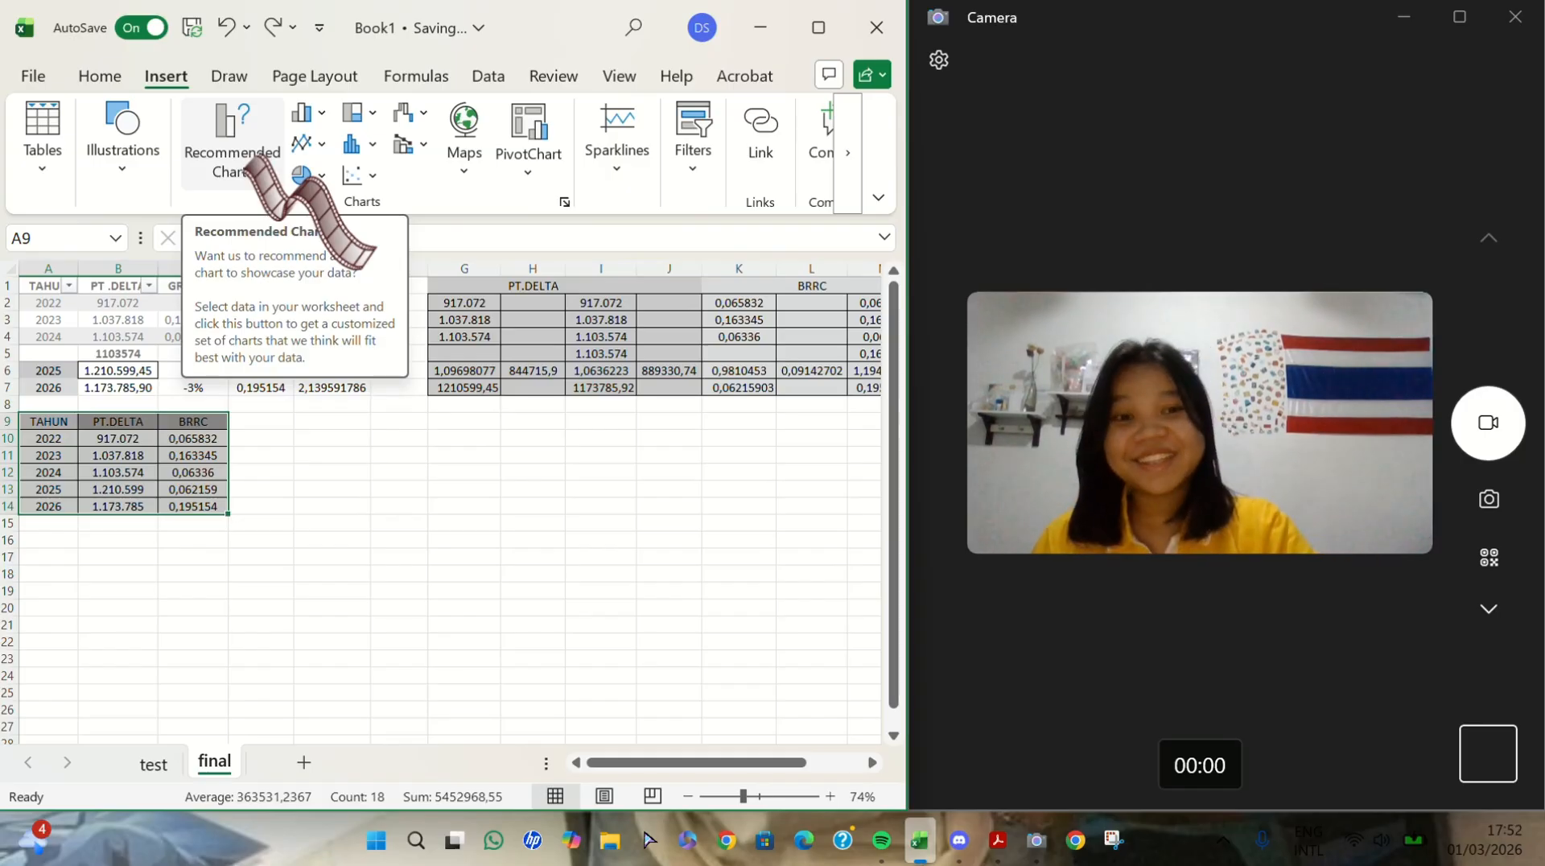
{"action": "left_click", "coordinate": [246, 157]}
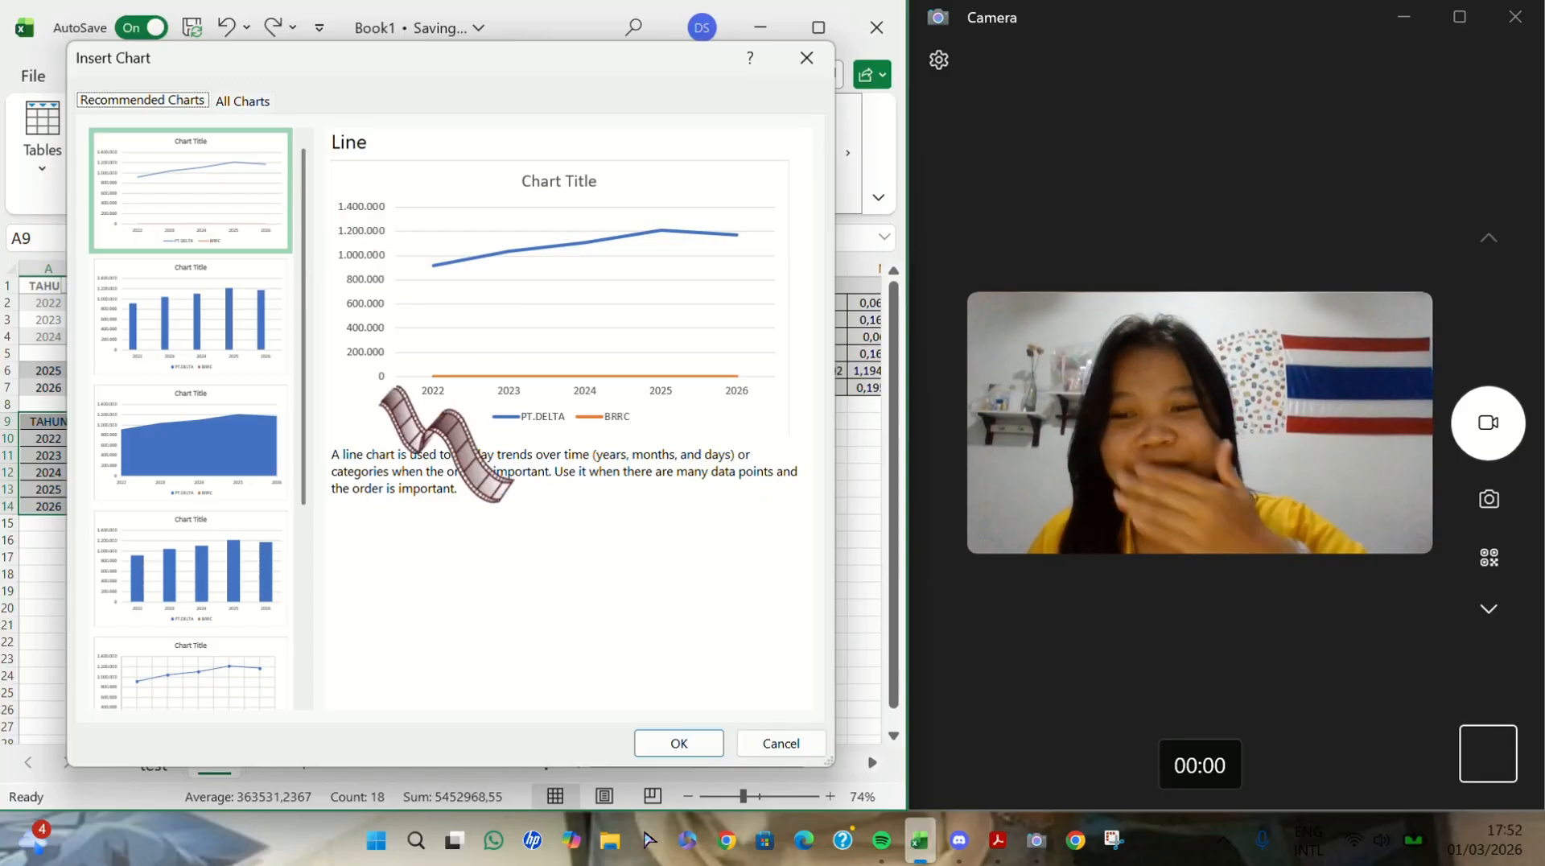
{"action": "left_click", "coordinate": [221, 304]}
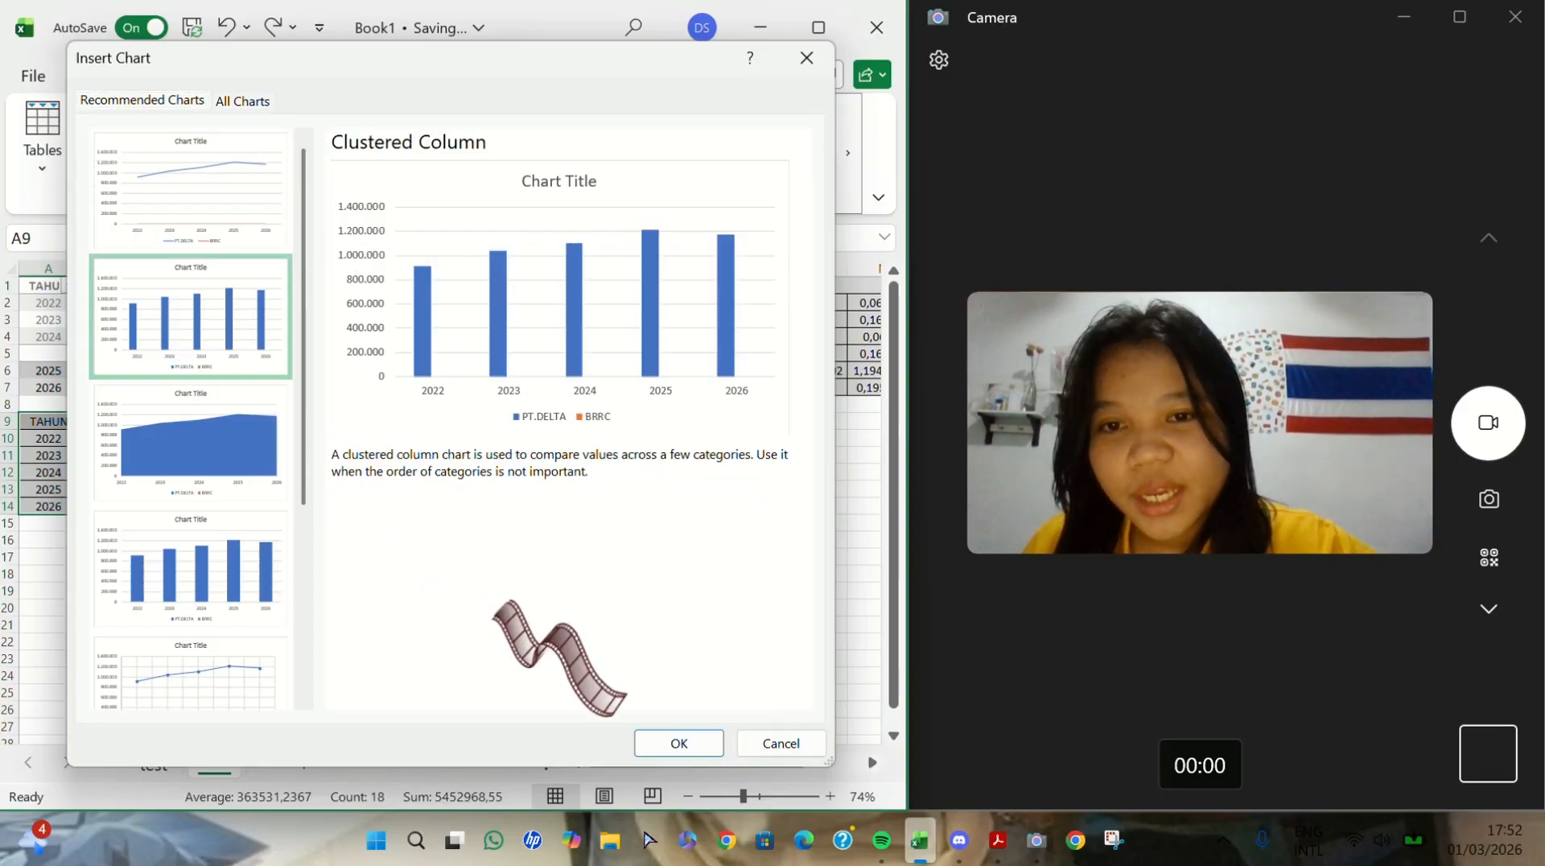
{"action": "left_click", "coordinate": [678, 742]}
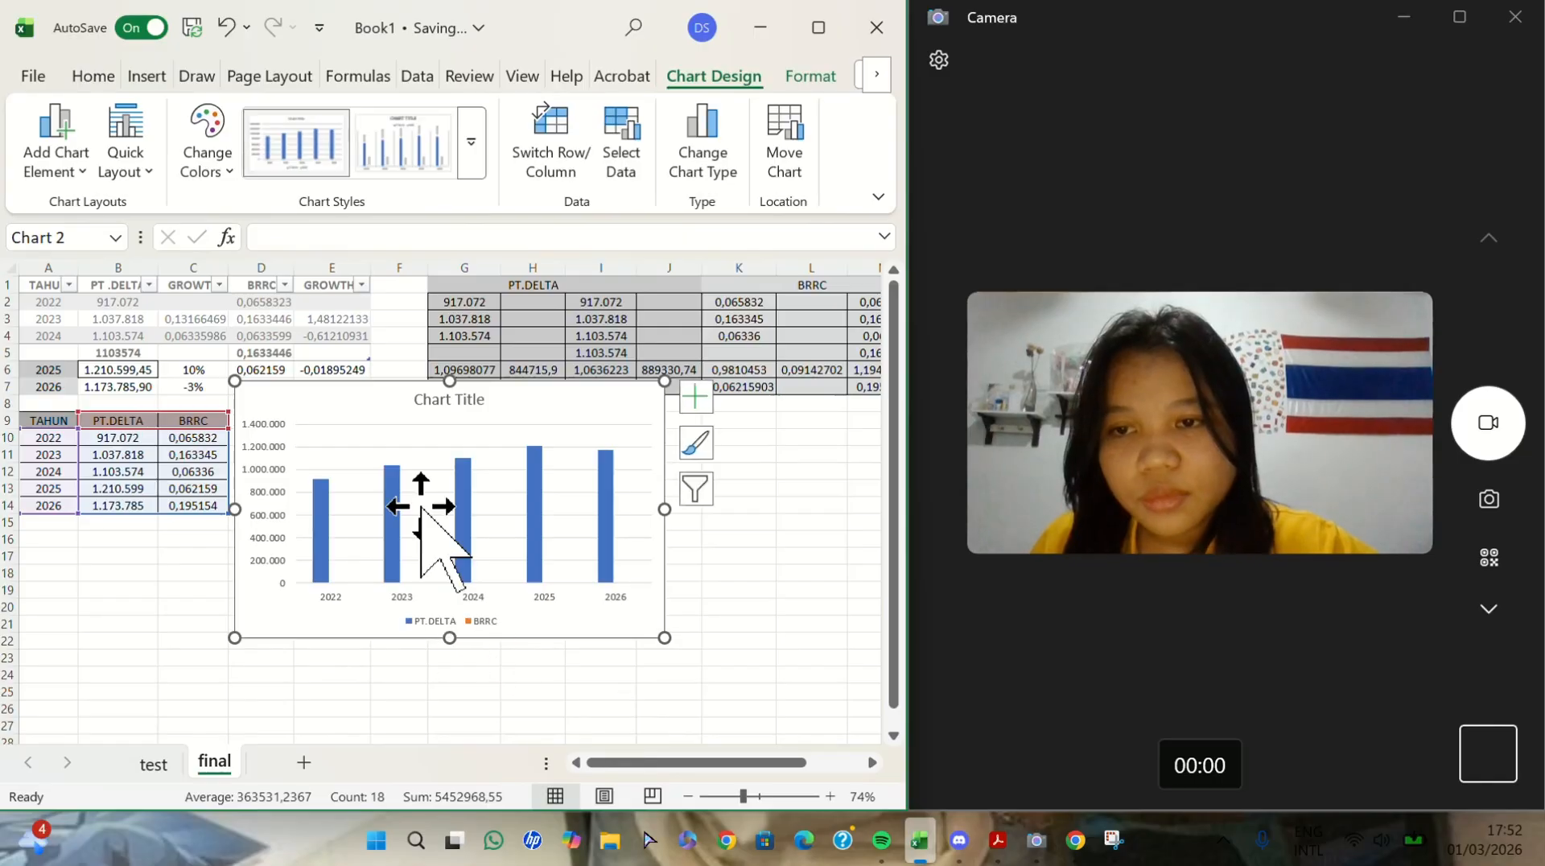
{"action": "left_click_drag", "start_coordinate": [332, 394], "coordinate": [336, 424]}
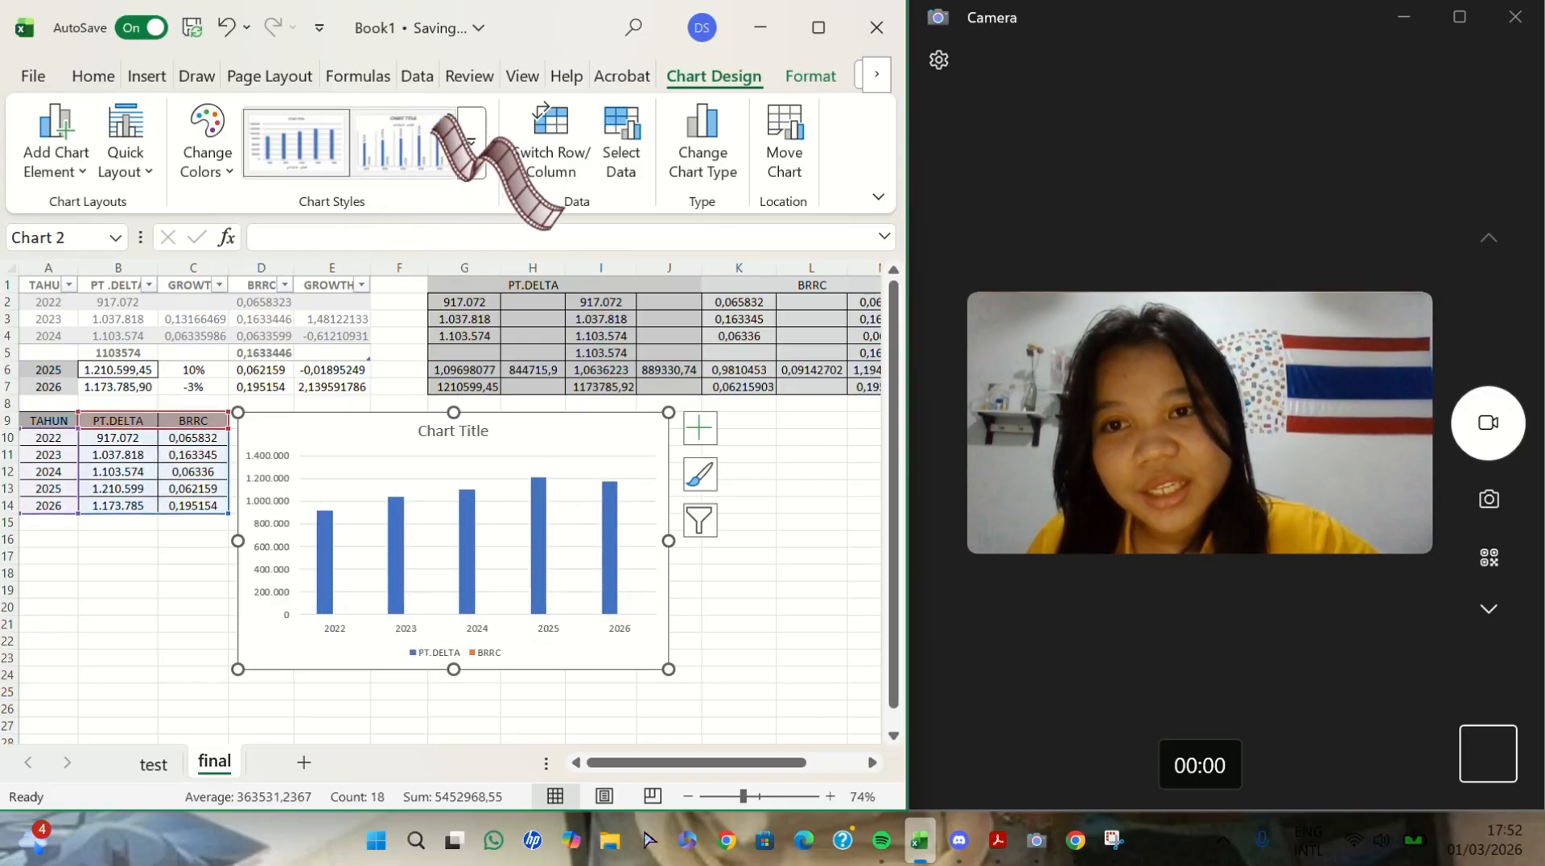
- Apply the second chart style with rotated data labels to the column chart and title it ANALYSIS SALES FORECAST
{"action": "left_click", "coordinate": [418, 143]}
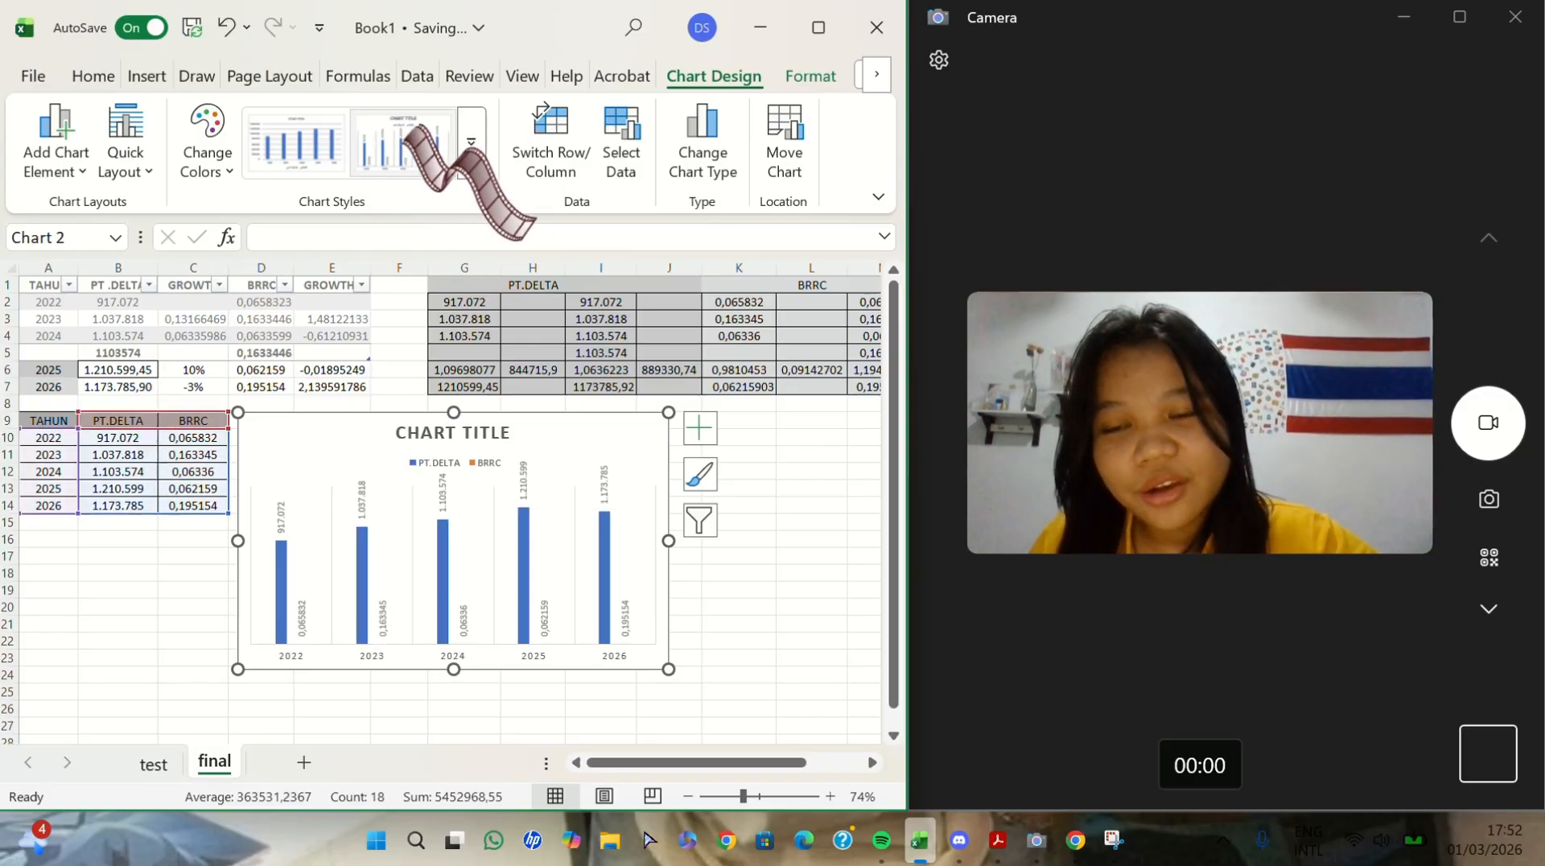
{"action": "double_click", "coordinate": [481, 430]}
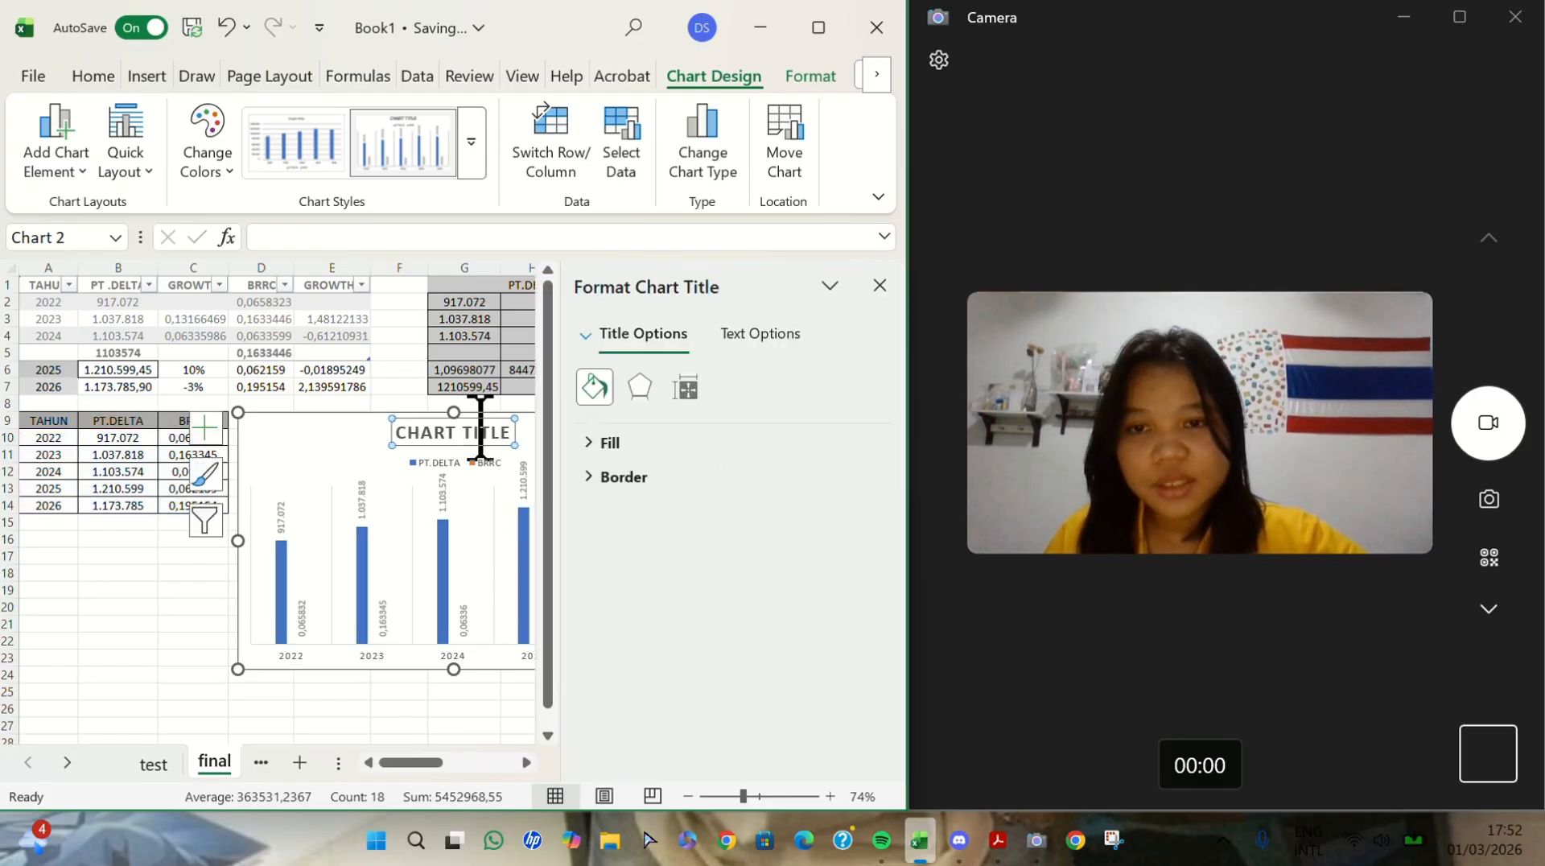
{"action": "type", "text": "ANA"}
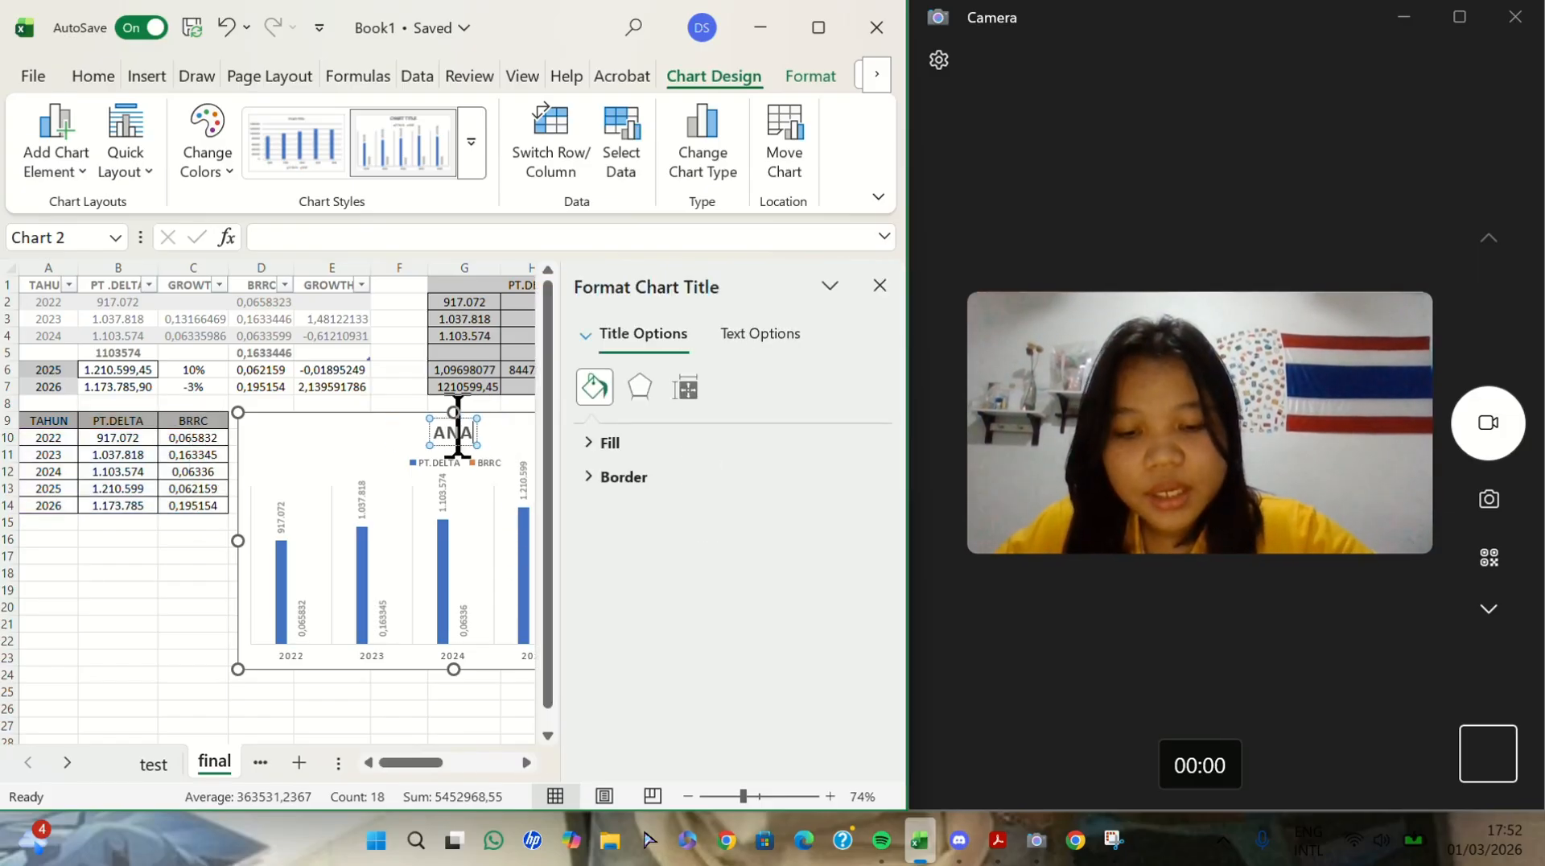
{"action": "type", "text": "LYSIS"}
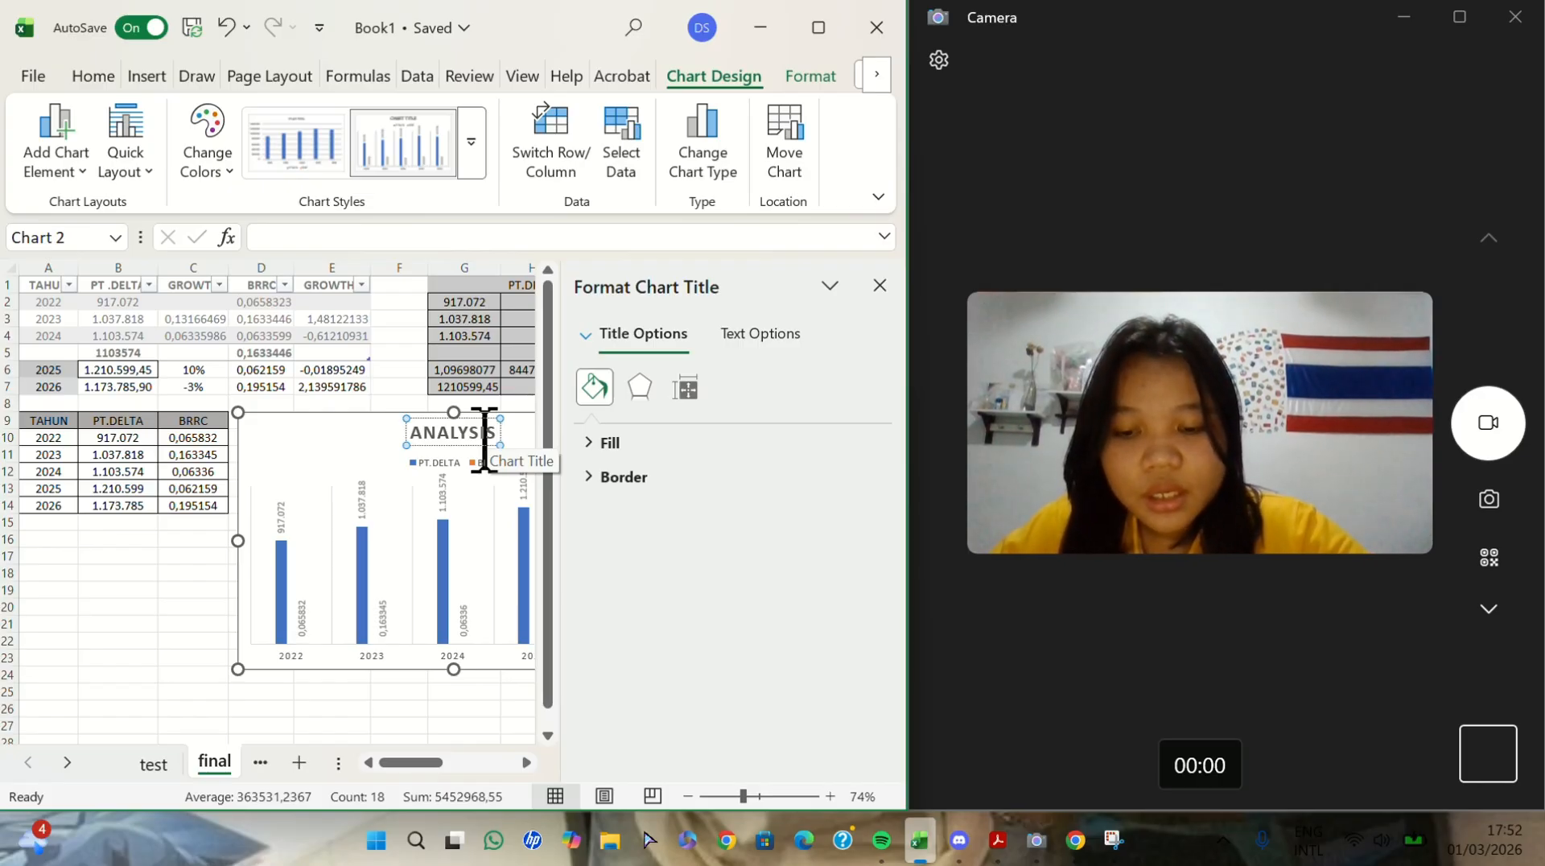
{"action": "type", "text": "SALES"}
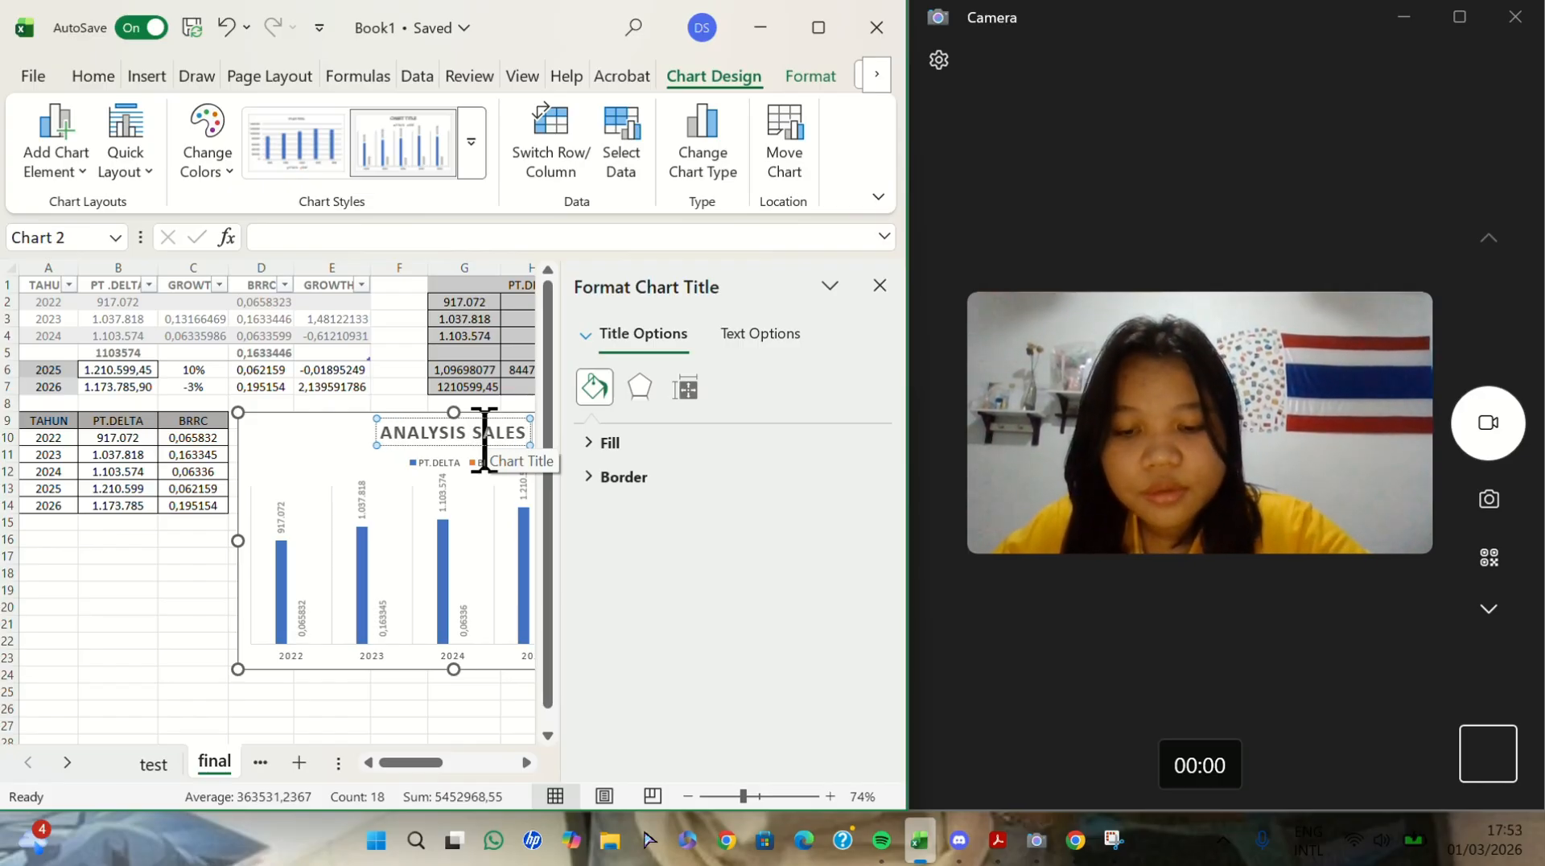
{"action": "type", "text": " FORECAST"}
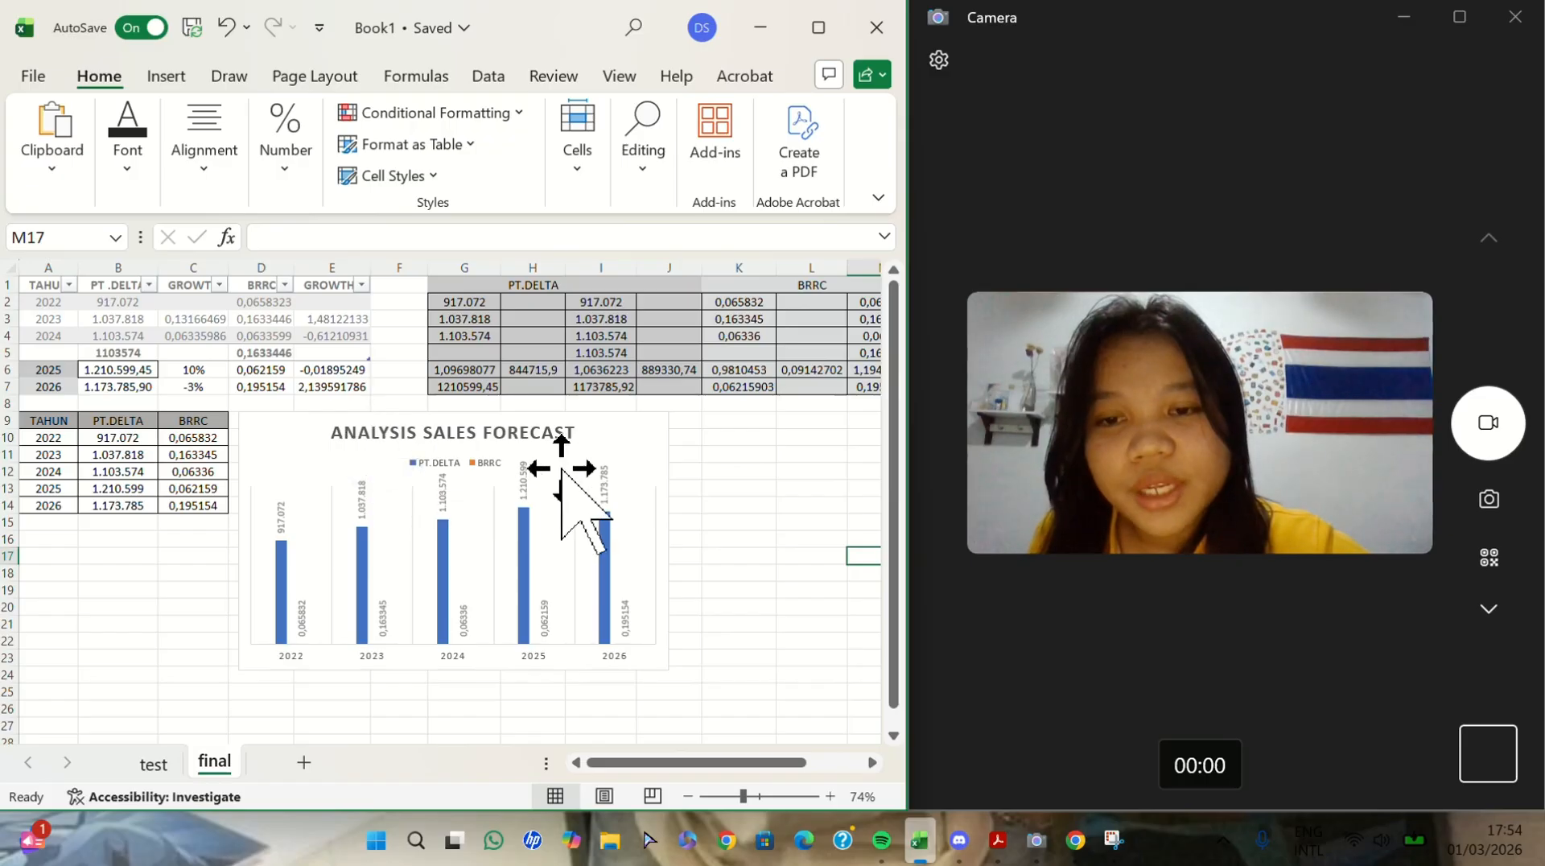
- Move the word ANALYSIS from the start to the end of the chart title, making it SALES FORECAST ANALYSIS
{"action": "left_click", "coordinate": [414, 426]}
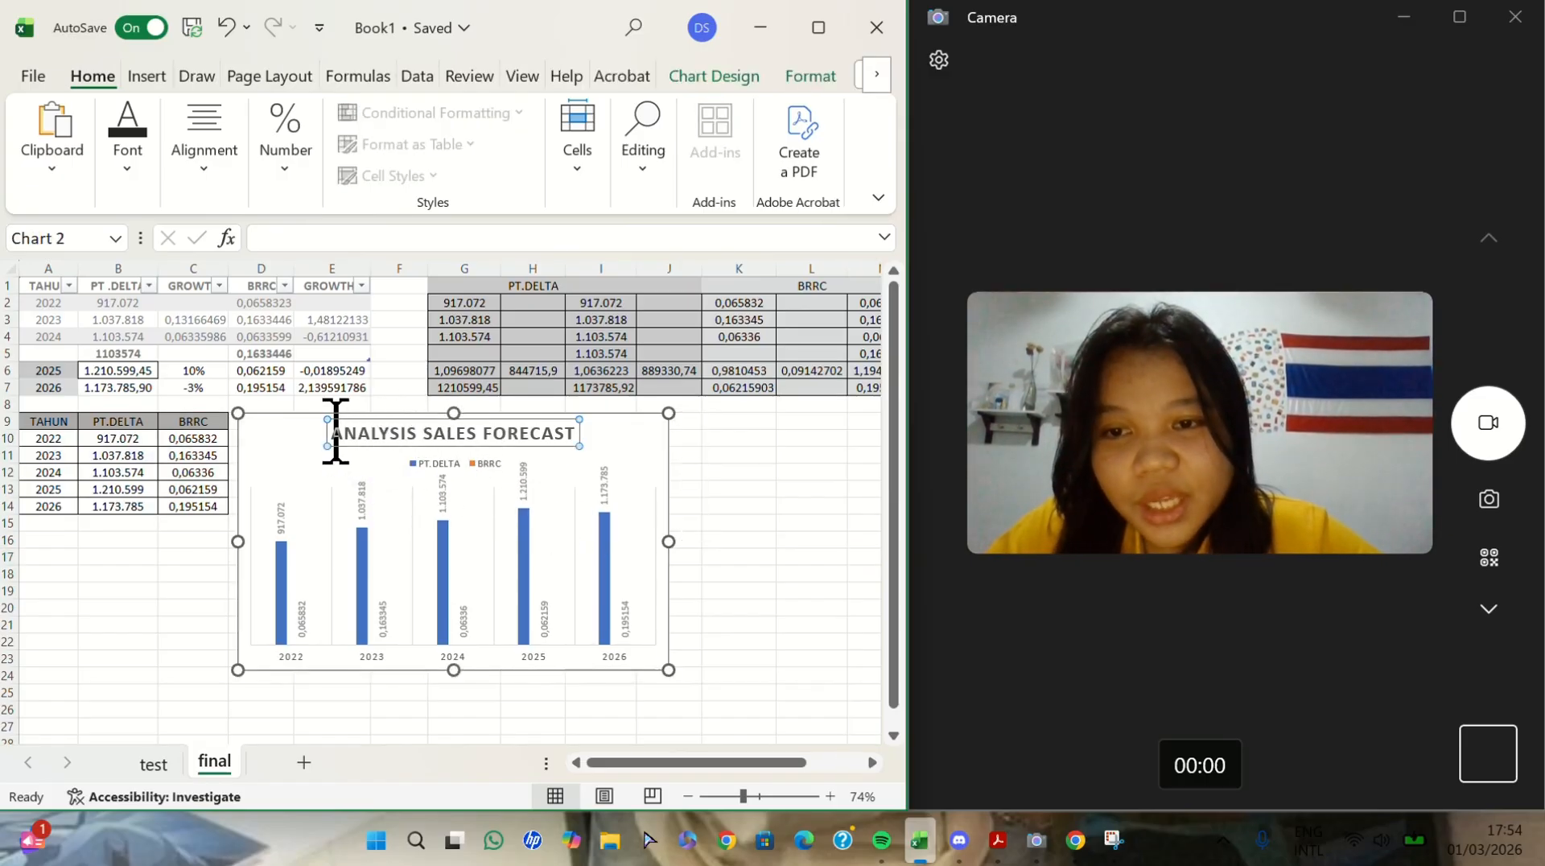
{"action": "left_click_drag", "start_coordinate": [335, 432], "coordinate": [421, 430]}
{"action": "key", "text": "ctrl+c"}
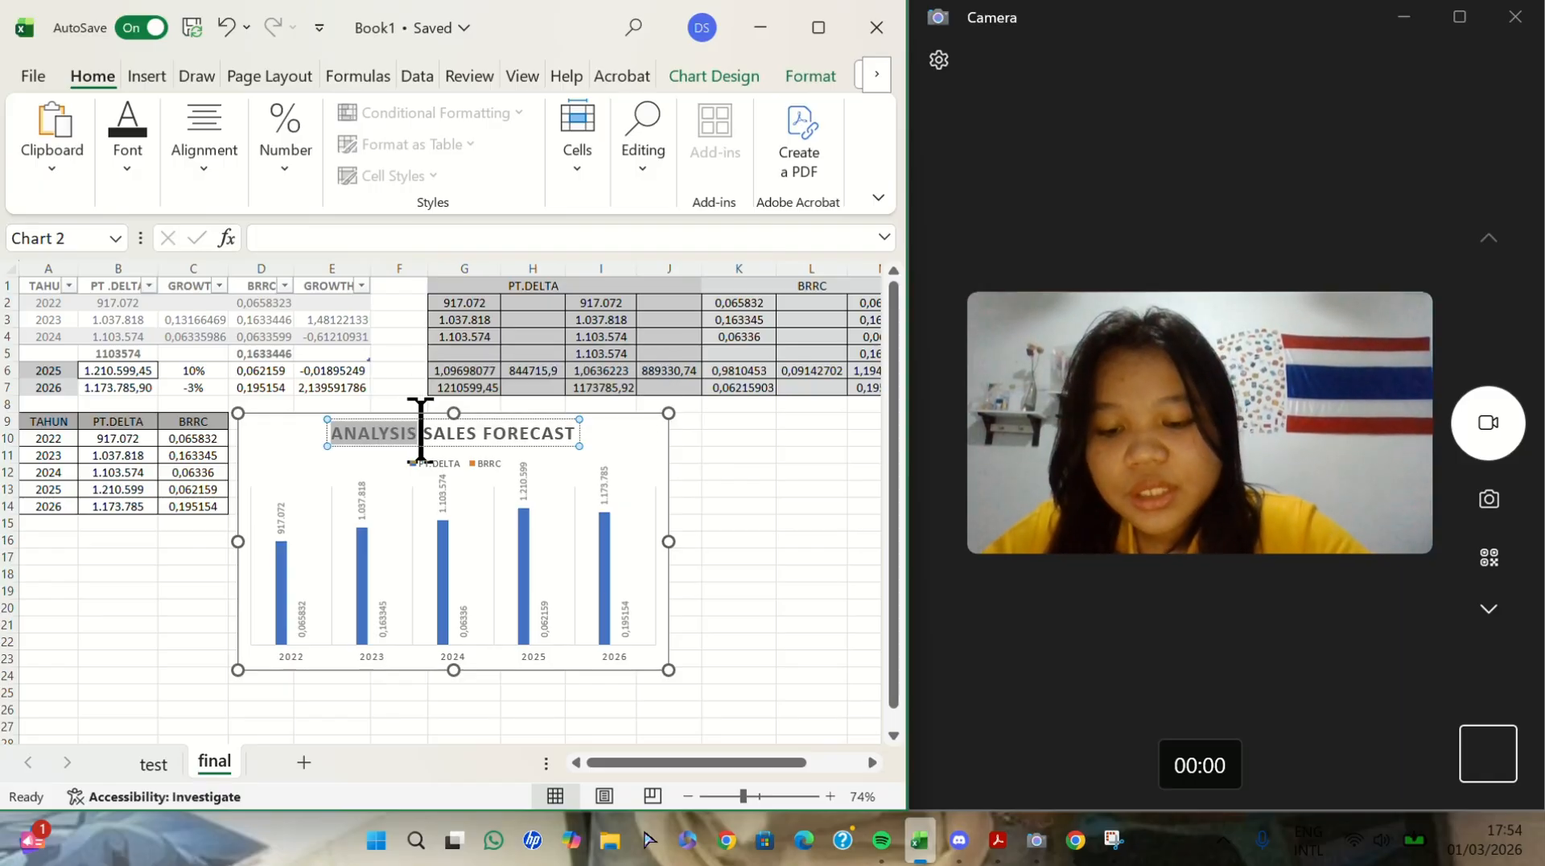
{"action": "key", "text": "BackSpace"}
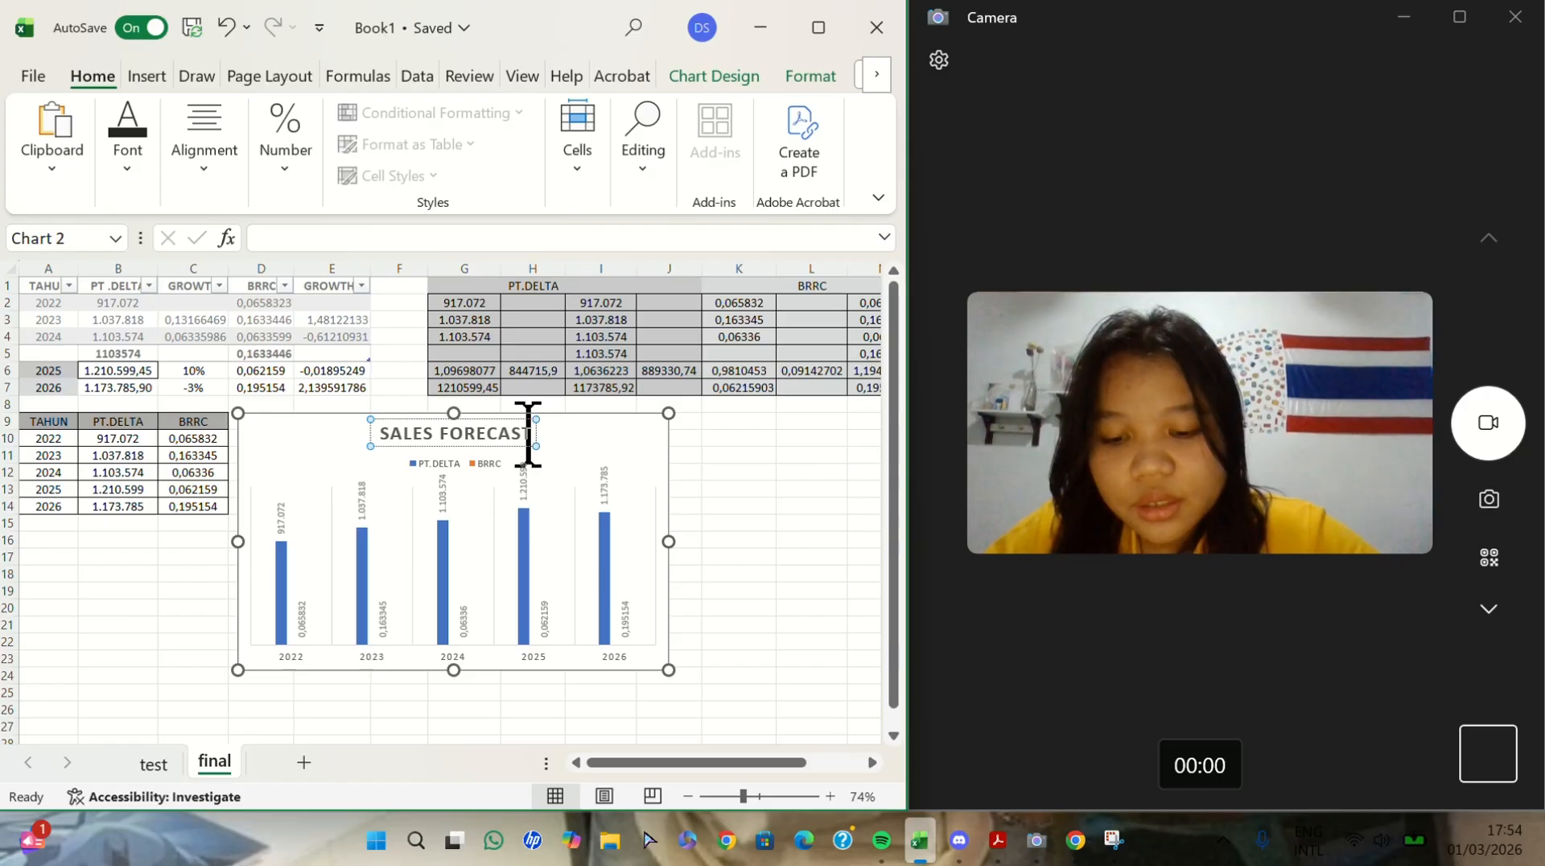
{"action": "key", "text": "ctrl+v"}
{"action": "left_click", "coordinate": [810, 578]}
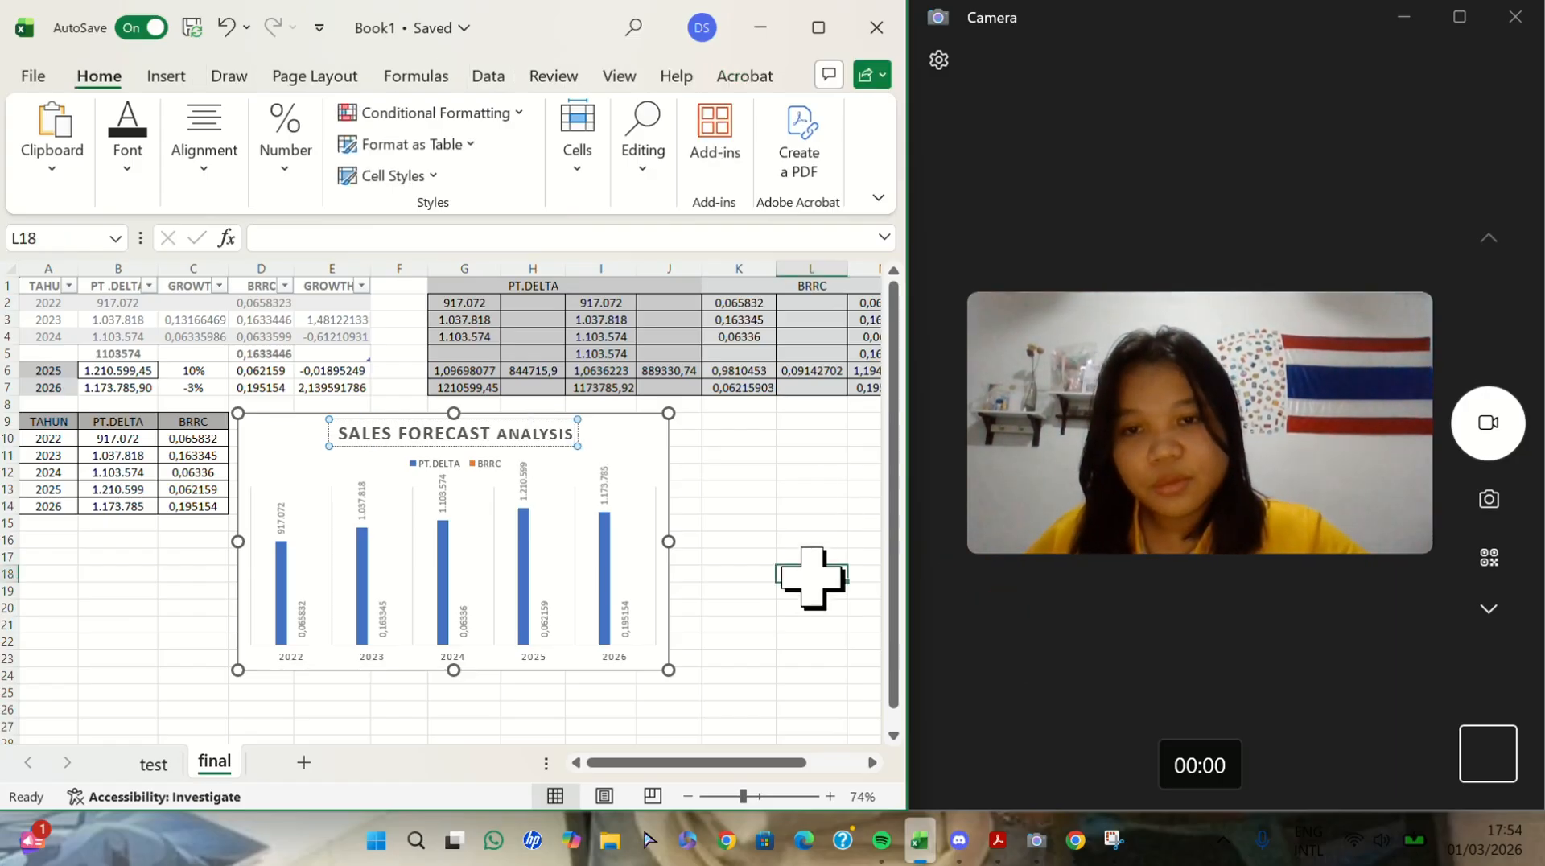
- Replace the smaller pasted word at the end of the chart title with ANALYSIS in the title's own formatting
{"action": "left_click", "coordinate": [555, 455]}
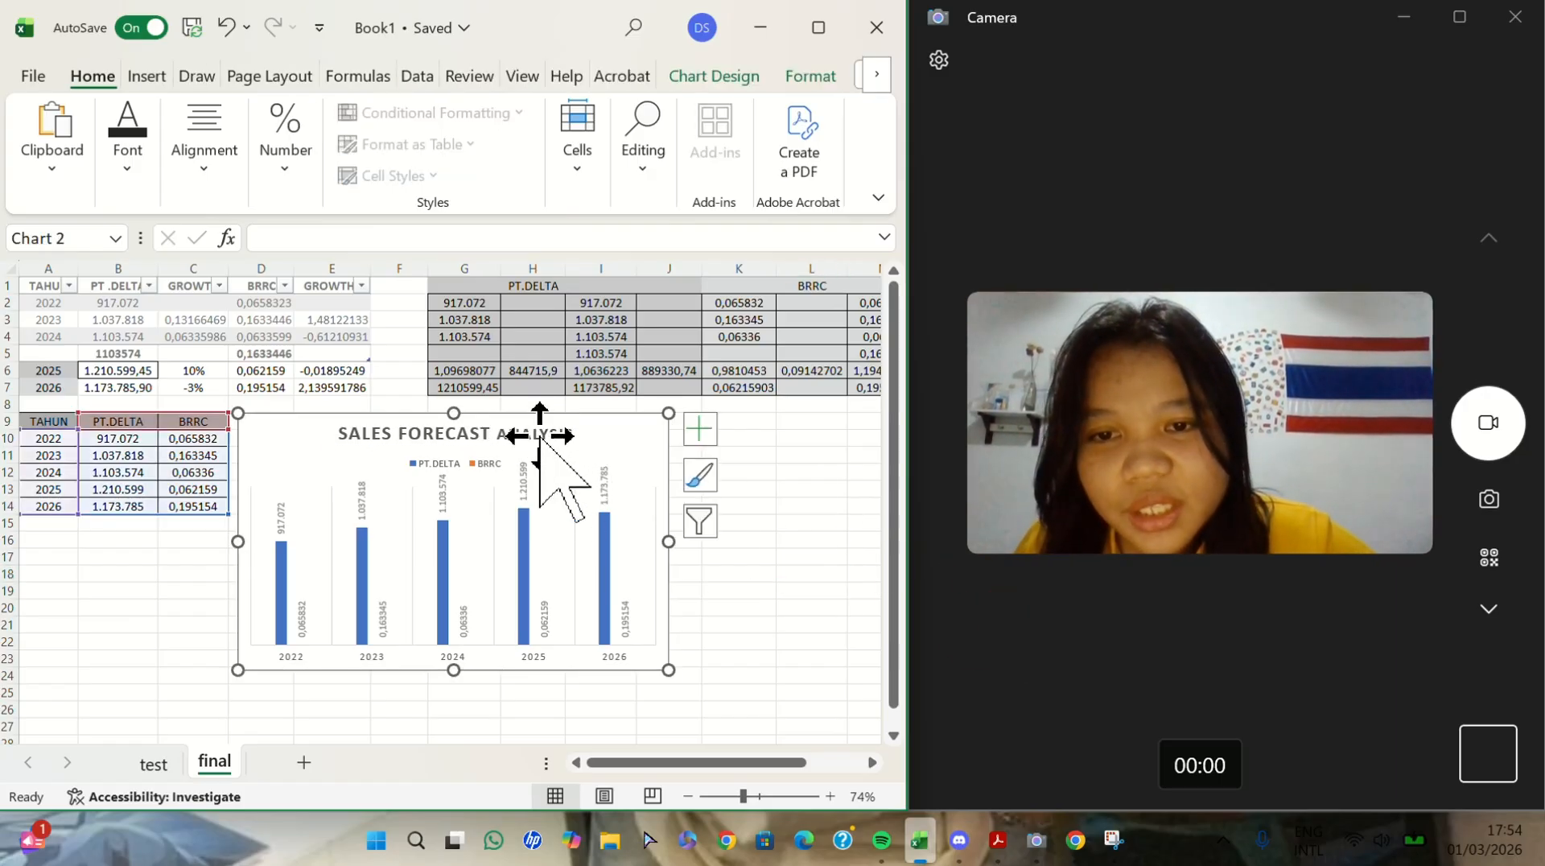
{"action": "left_click", "coordinate": [539, 434]}
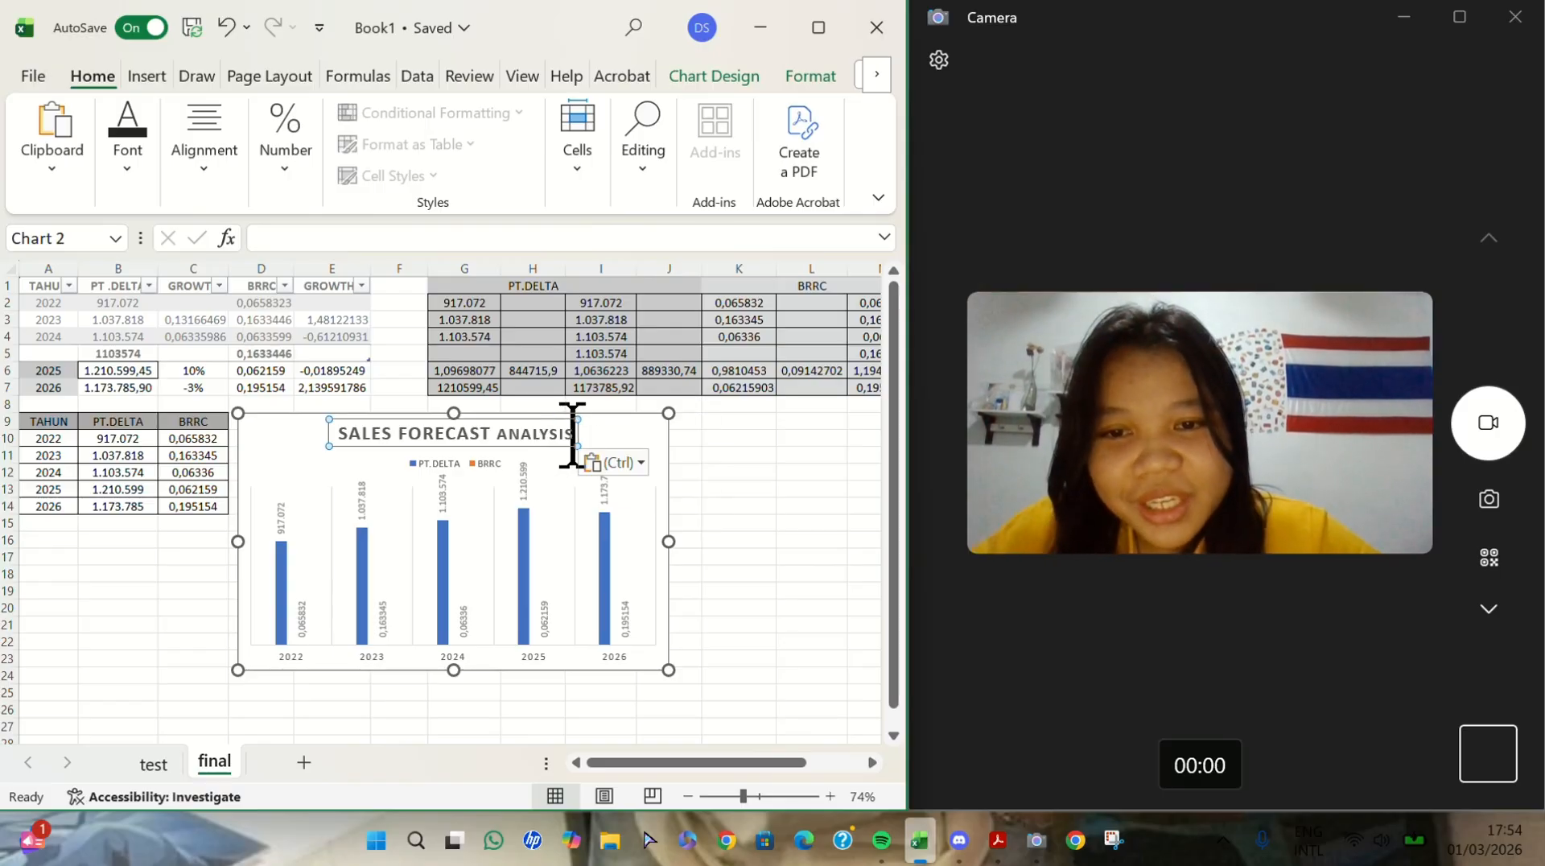
{"action": "key", "text": "BackSpace"}
{"action": "key", "text": "BackSpace"}
{"action": "key", "text": "BackSpace"}
{"action": "key", "text": "BackSpace"}
{"action": "key", "text": "BackSpace"}
{"action": "key", "text": "BackSpace"}
{"action": "key", "text": "BackSpace"}
{"action": "key", "text": "BackSpace"}
{"action": "key", "text": "BackSpace"}
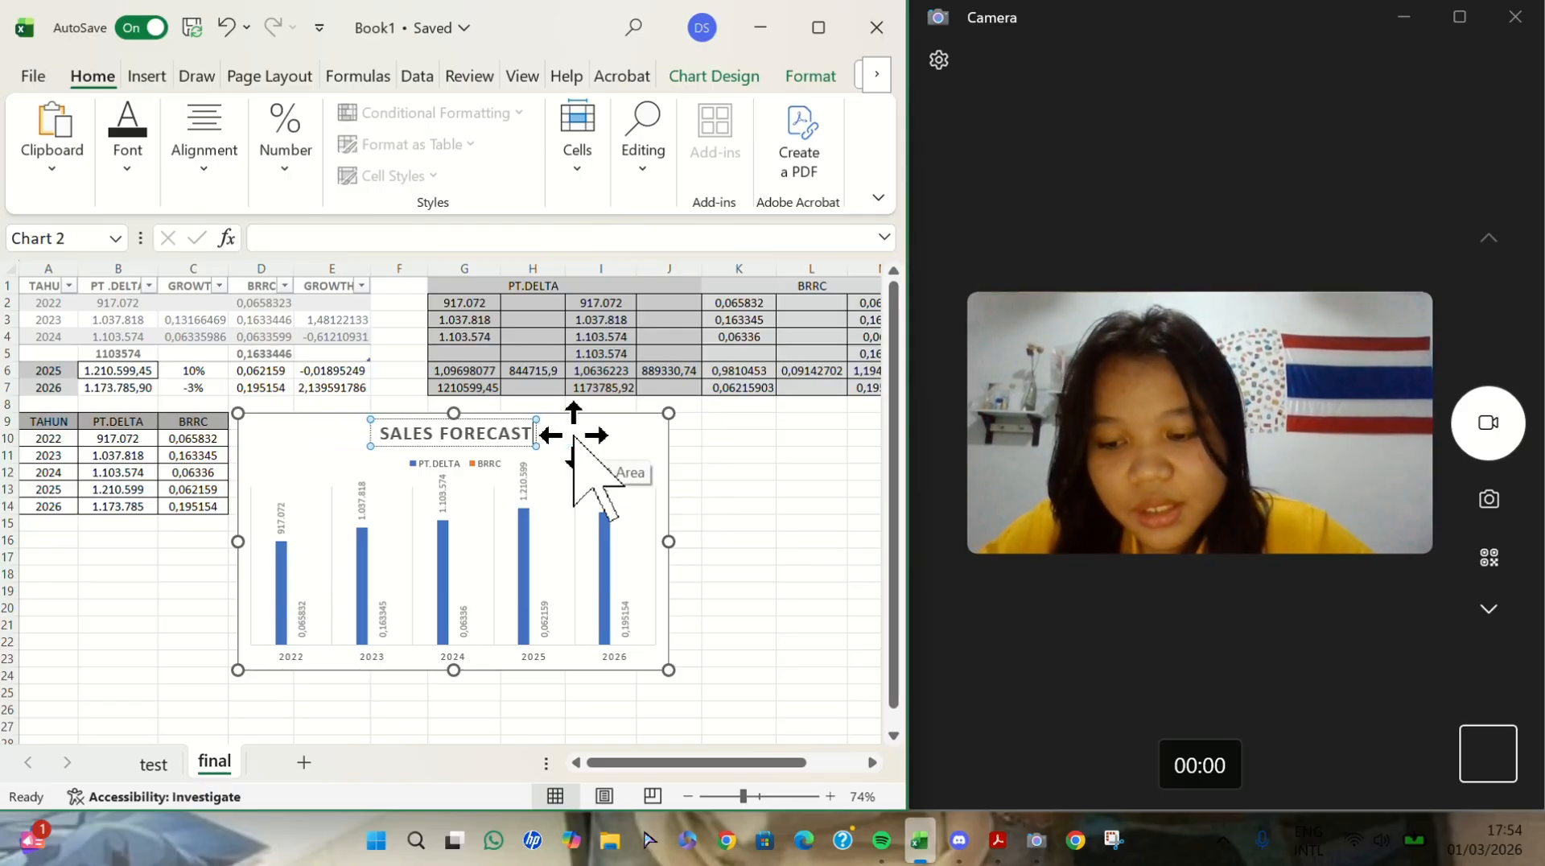
{"action": "type", "text": "ANALYSIS"}
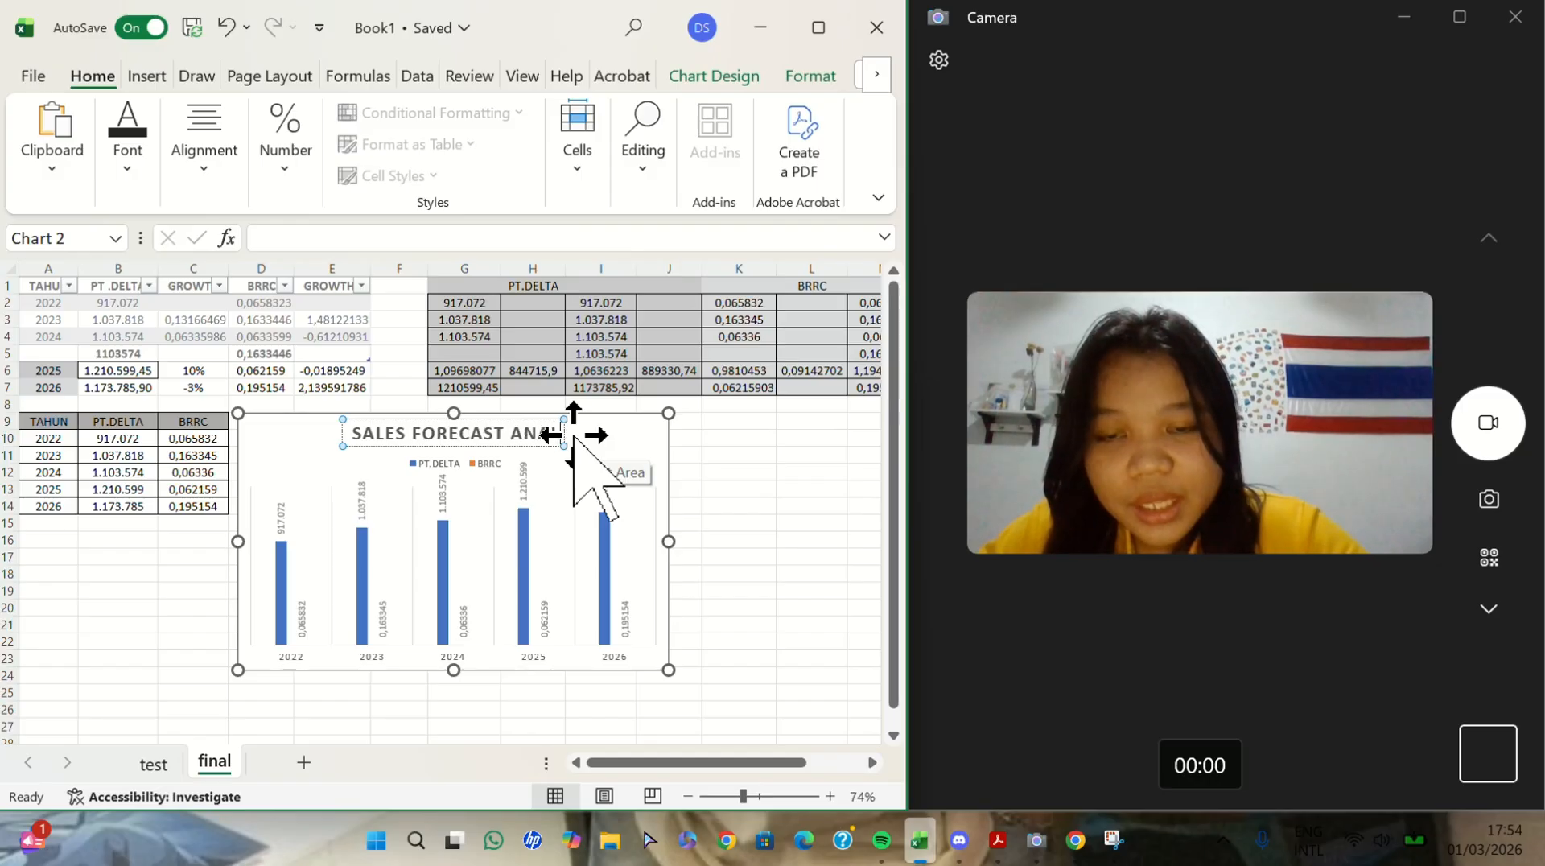
{"action": "left_click", "coordinate": [735, 503]}
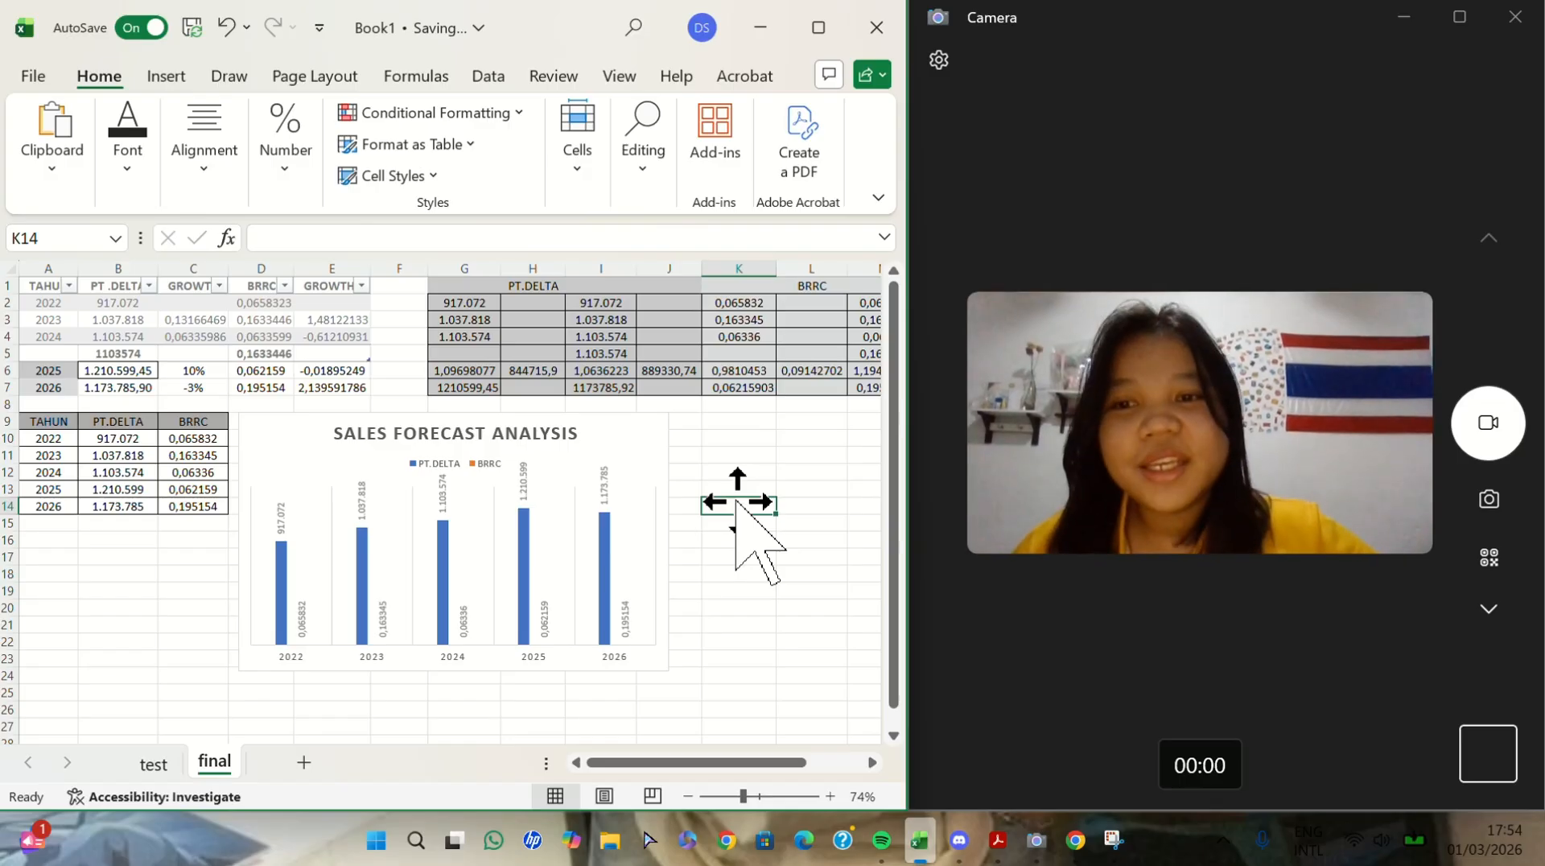
- Review the yearly growth table, the PT.DELTA and BRRC forecast calculations, and the summary table with its chart
{"action": "scroll", "coordinate": [735, 504], "scroll_direction": "right", "scroll_amount": 2}
{"action": "scroll", "coordinate": [735, 503], "scroll_direction": "left", "scroll_amount": 2}
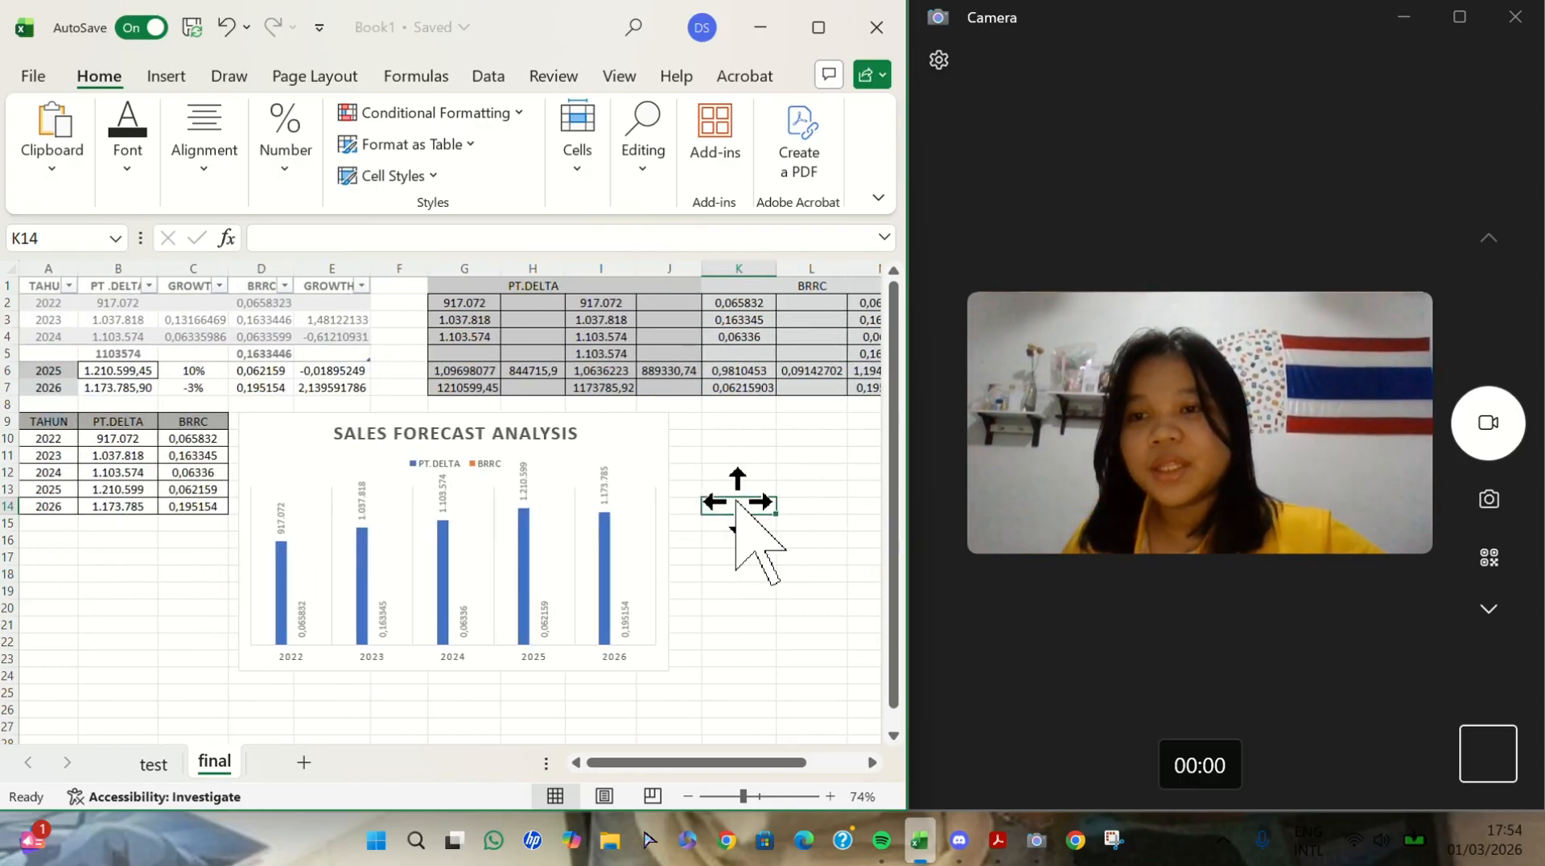
{"action": "left_click", "coordinate": [51, 318]}
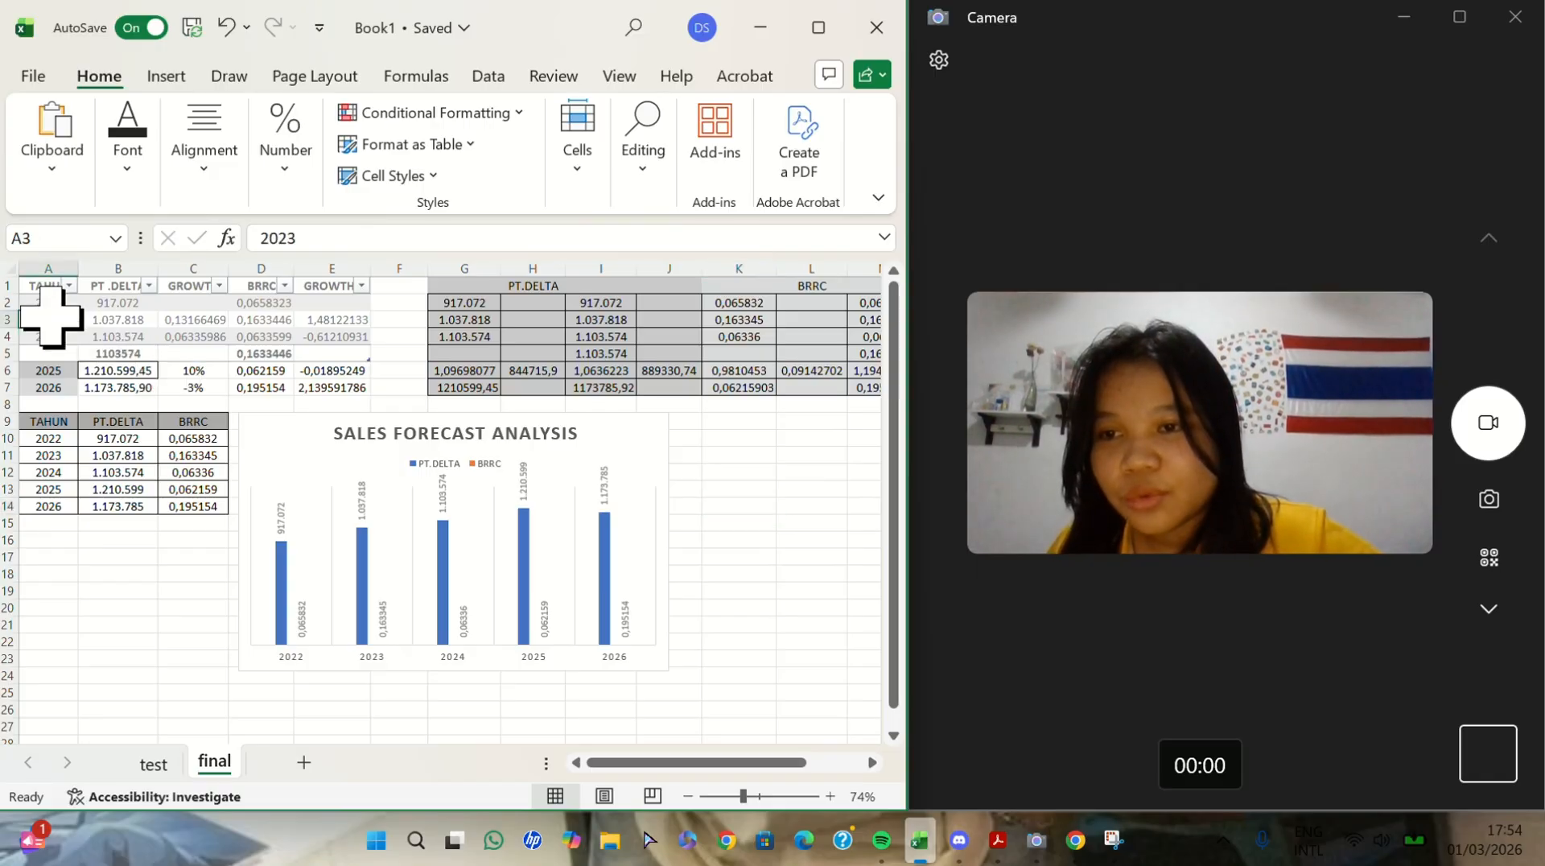
{"action": "left_click", "coordinate": [151, 612]}
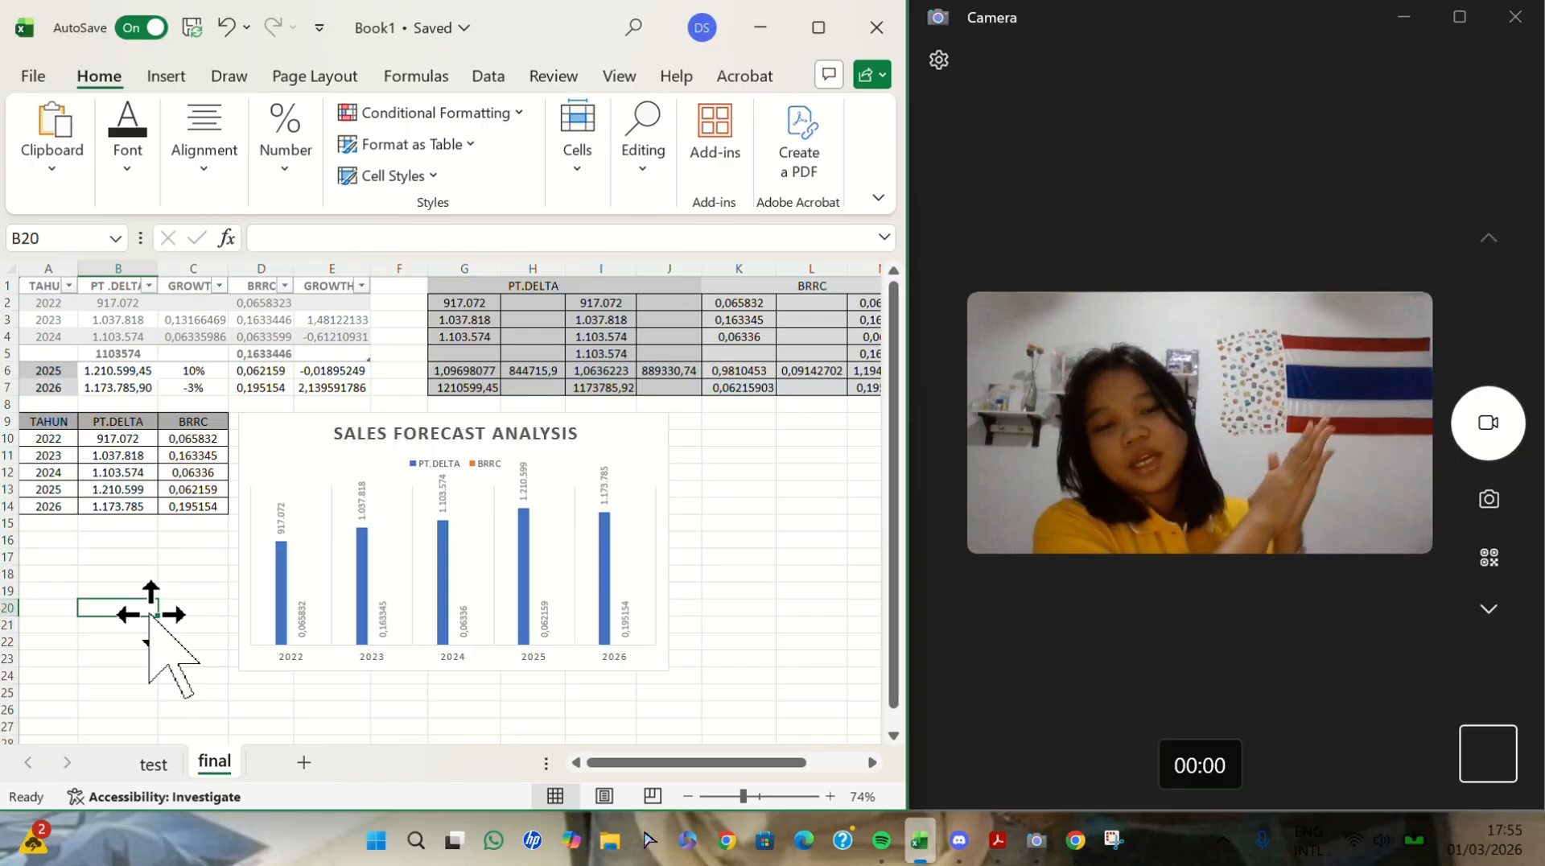
{"action": "scroll", "coordinate": [150, 613], "scroll_direction": "right", "scroll_amount": 1}
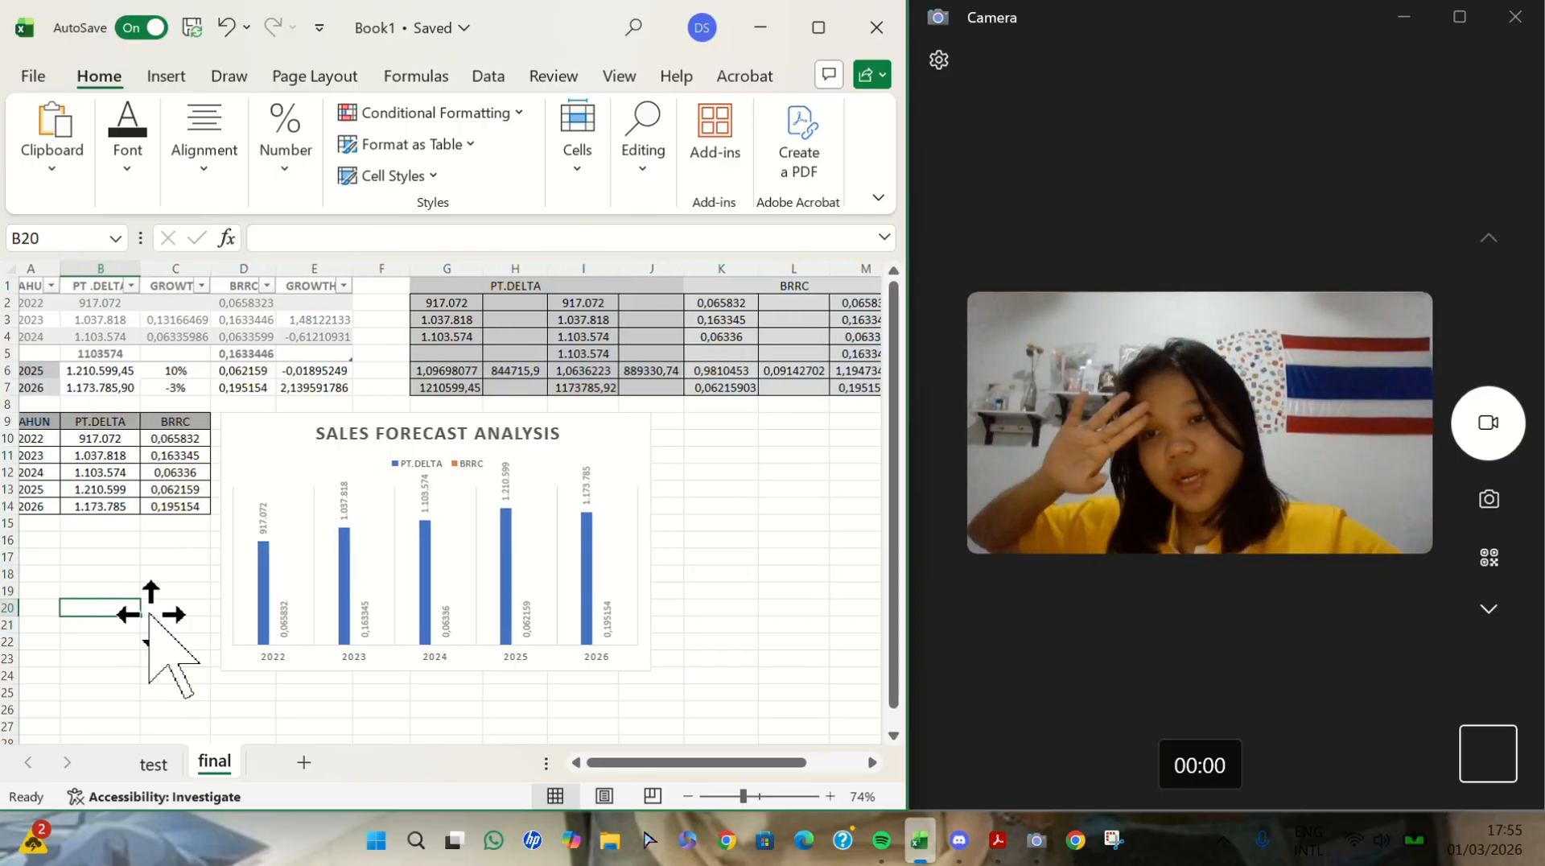
{"action": "scroll", "coordinate": [151, 614], "scroll_direction": "left", "scroll_amount": 1}
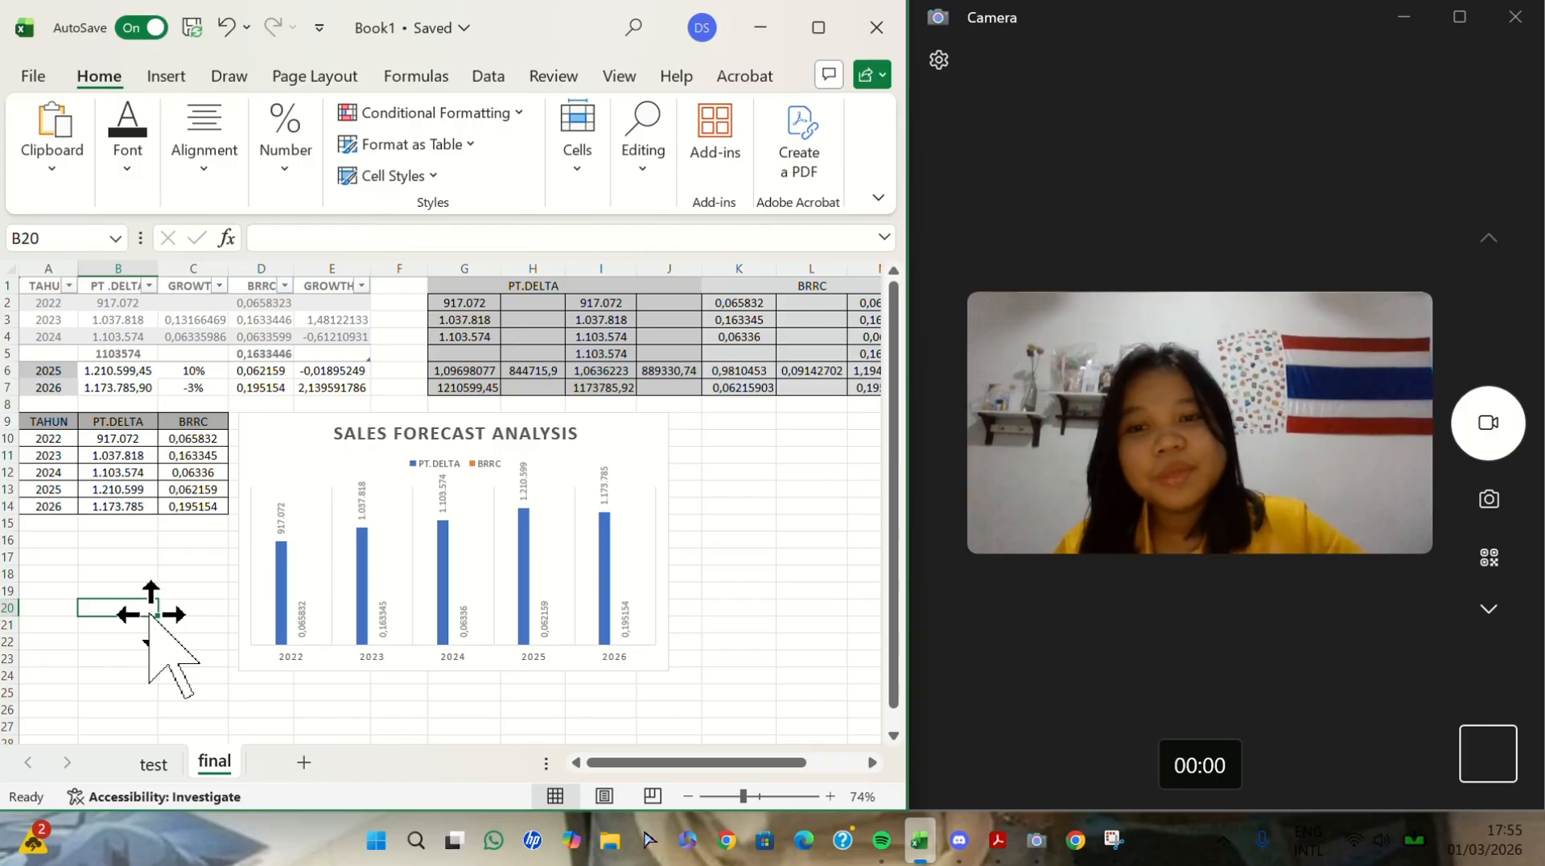
{"action": "scroll", "coordinate": [714, 487], "scroll_direction": "right", "scroll_amount": 5}
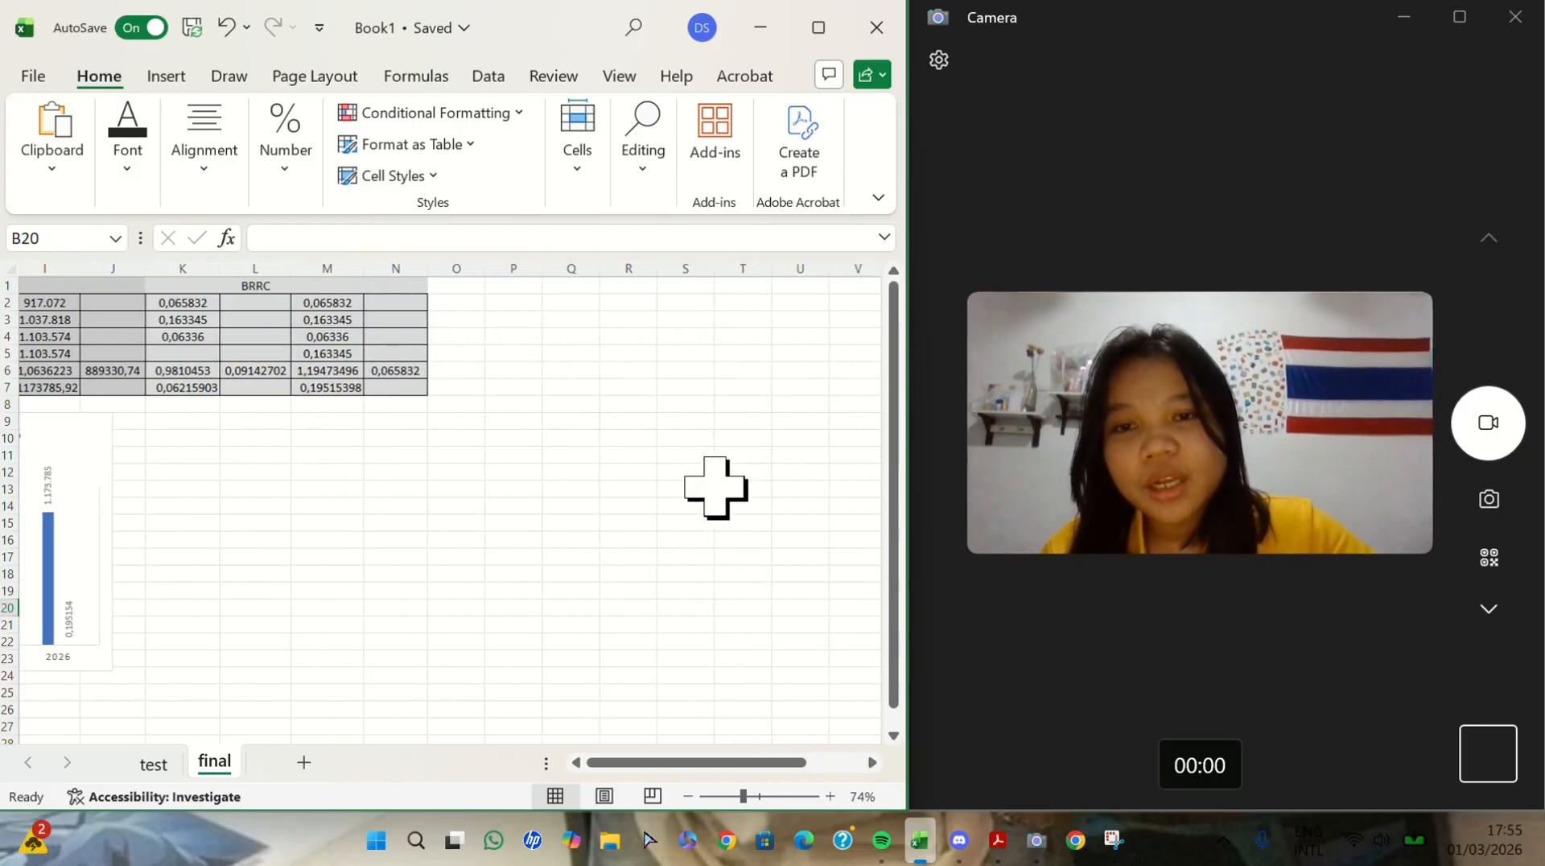
{"action": "scroll", "coordinate": [714, 487], "scroll_direction": "left", "scroll_amount": 5}
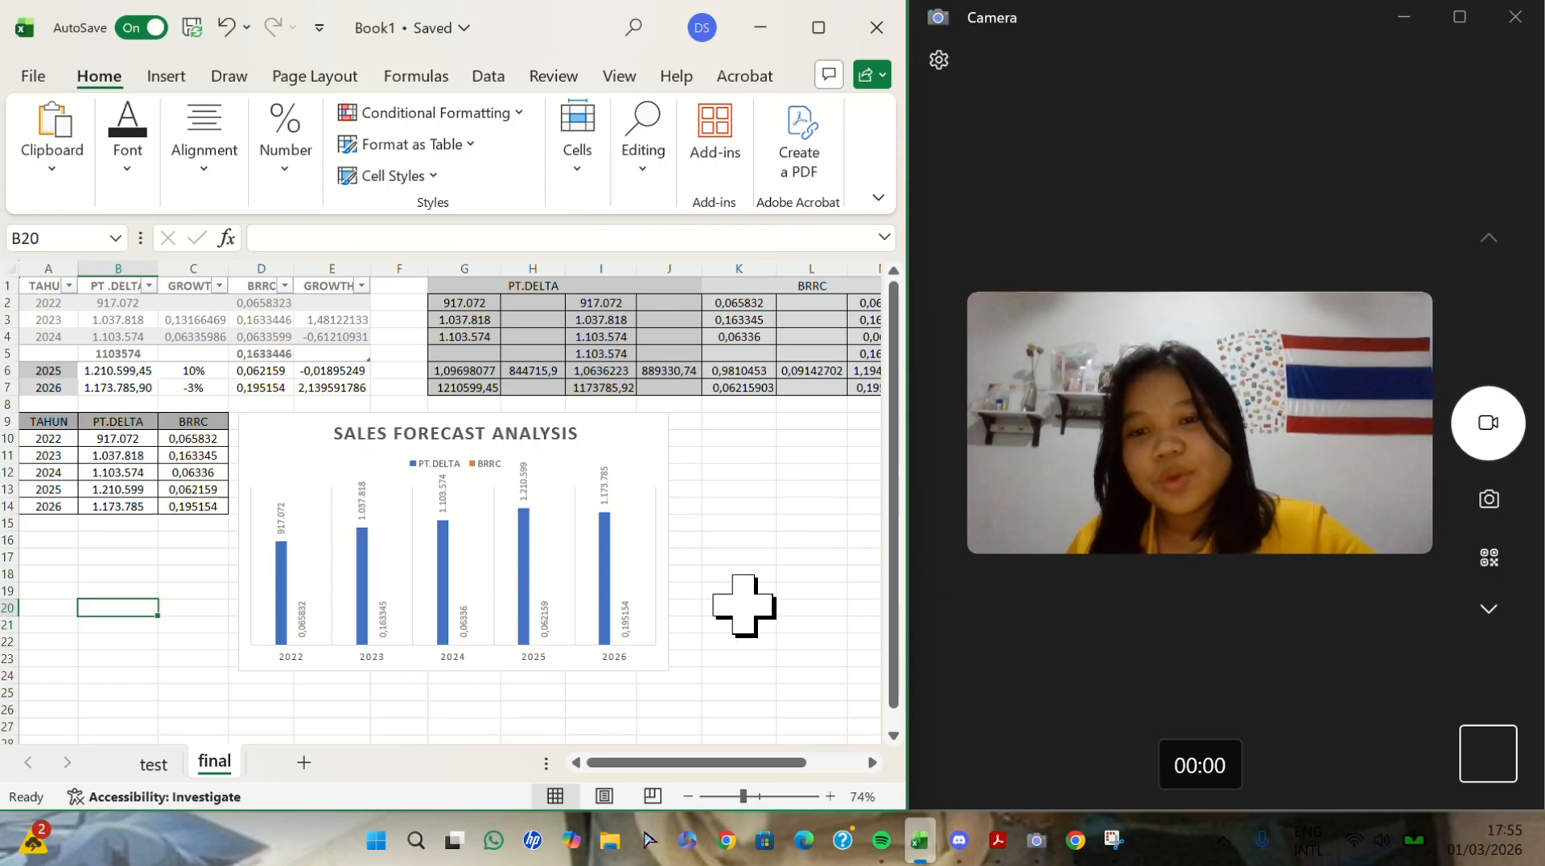
{"action": "left_click", "coordinate": [693, 607]}
{"action": "left_click", "coordinate": [310, 472]}
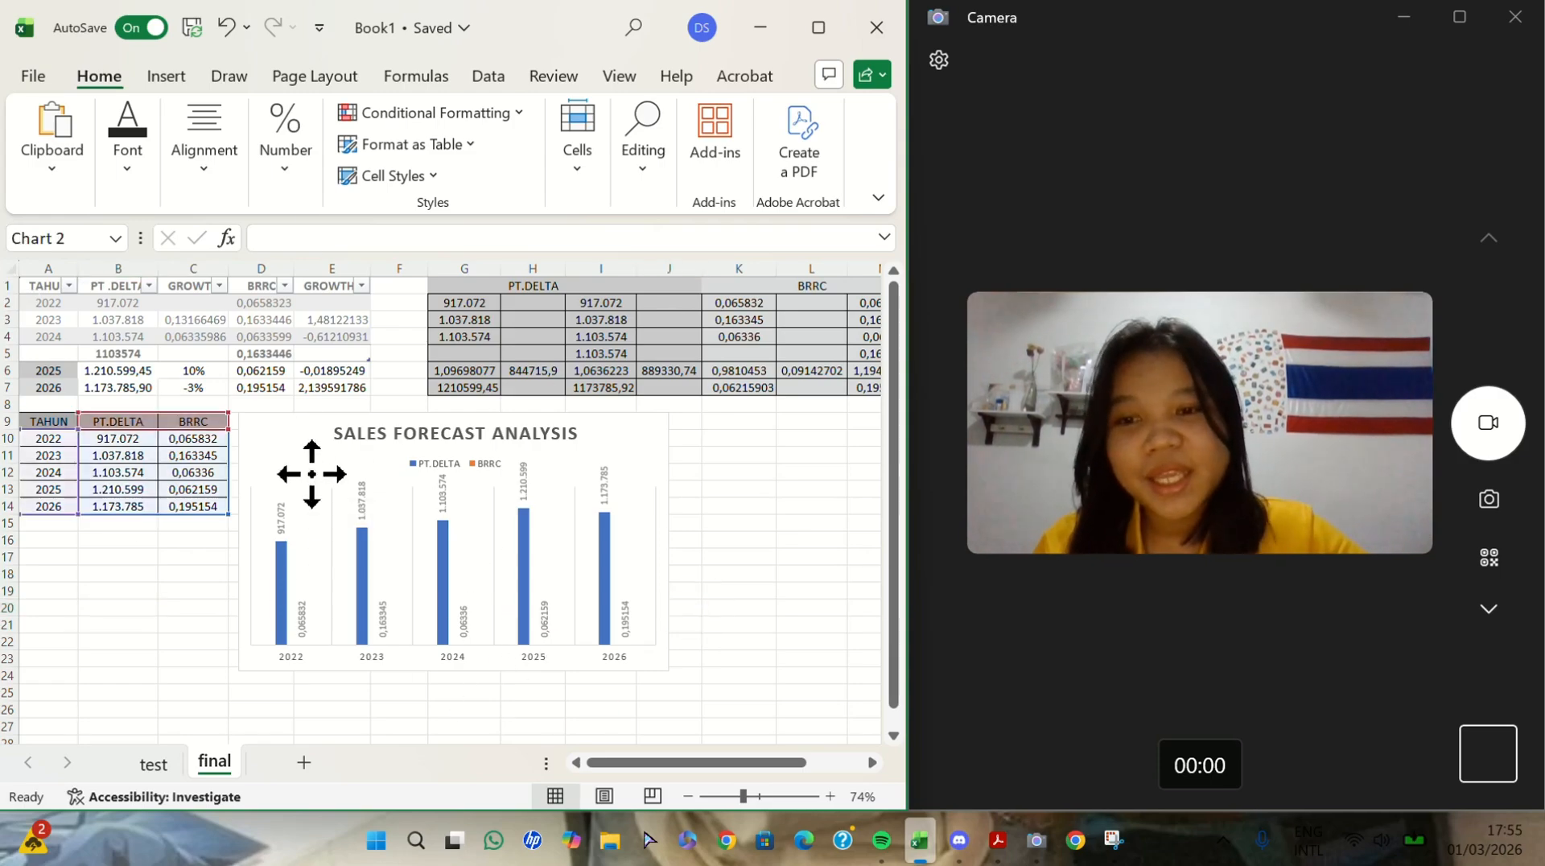
{"action": "left_click", "coordinate": [811, 555]}
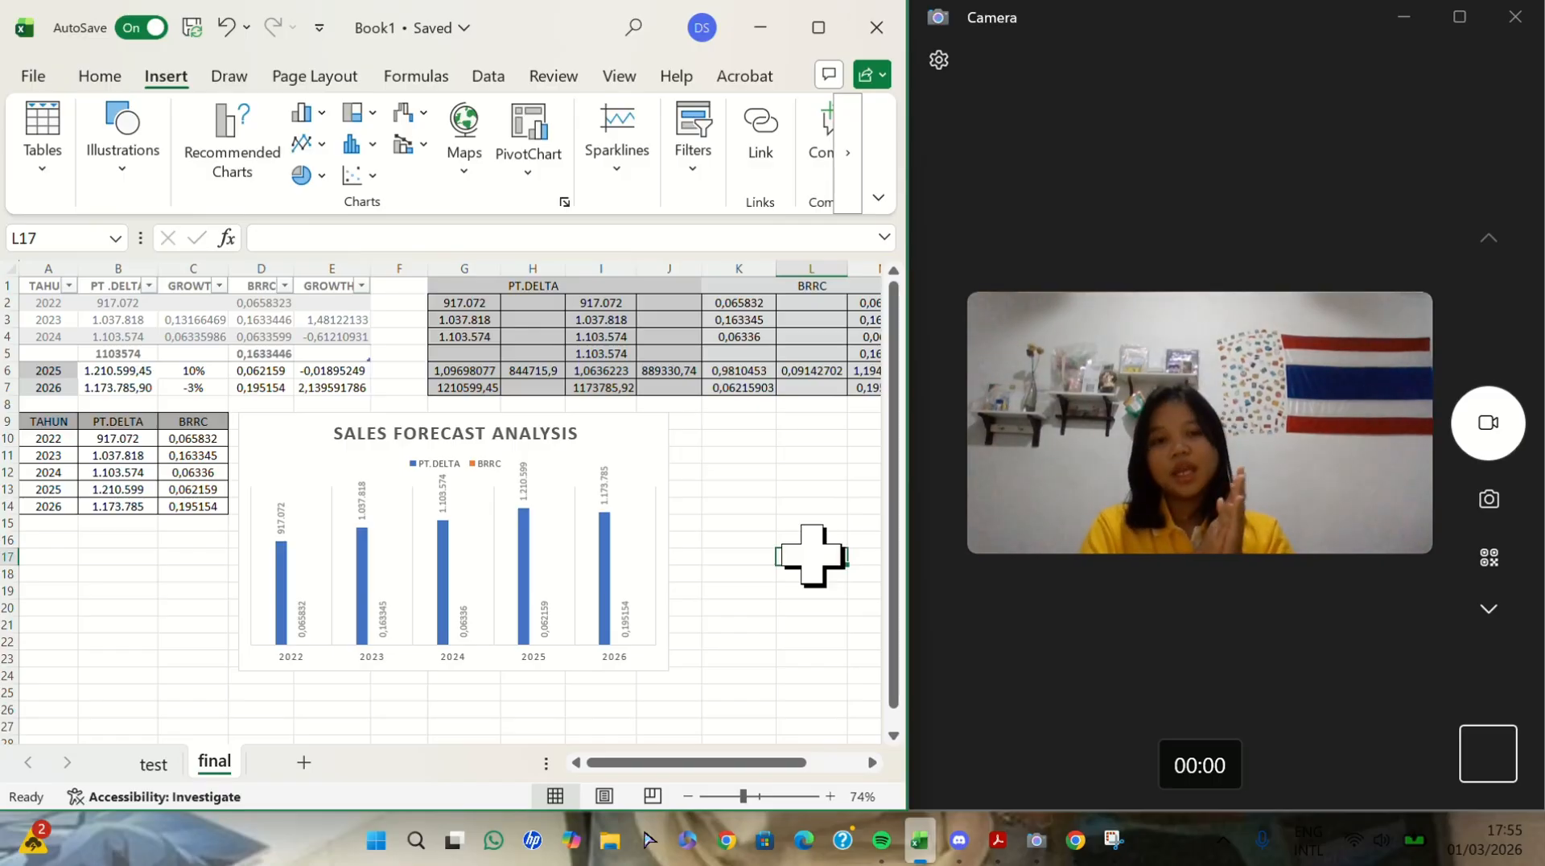